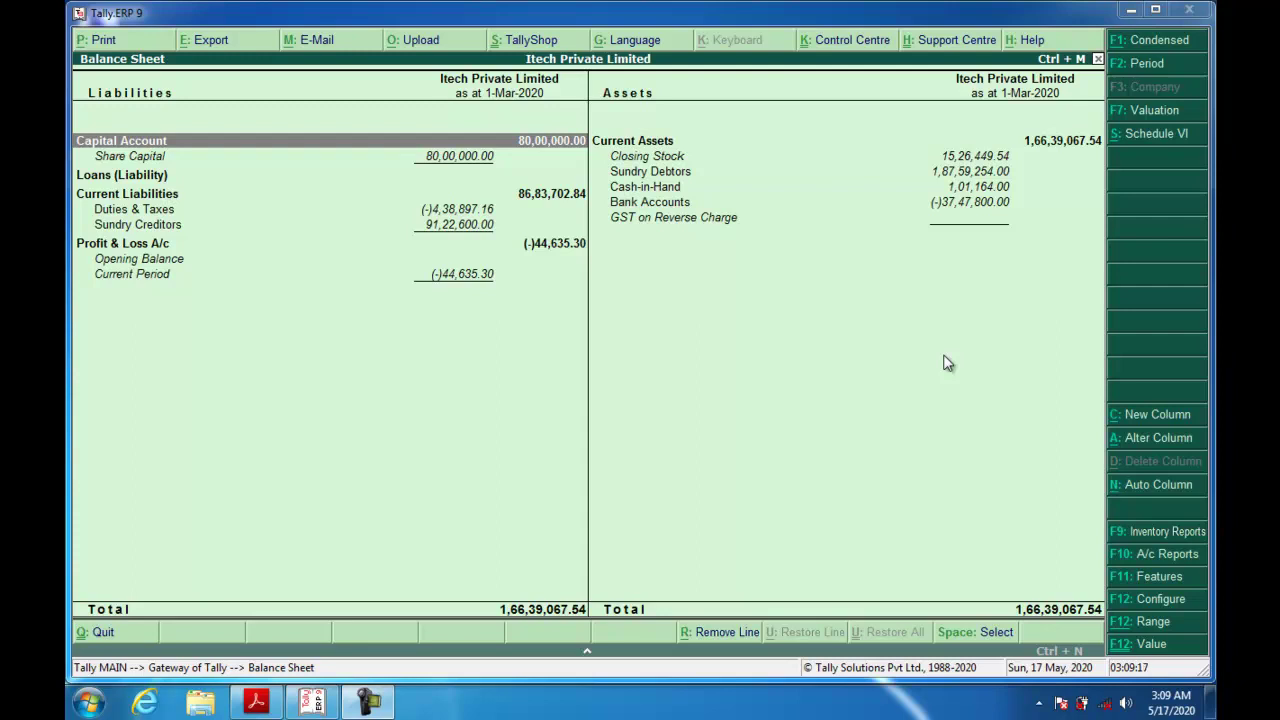
Step: Check the scanned cheque PDF, then go back to the balance sheet
mouse_move(256, 700)
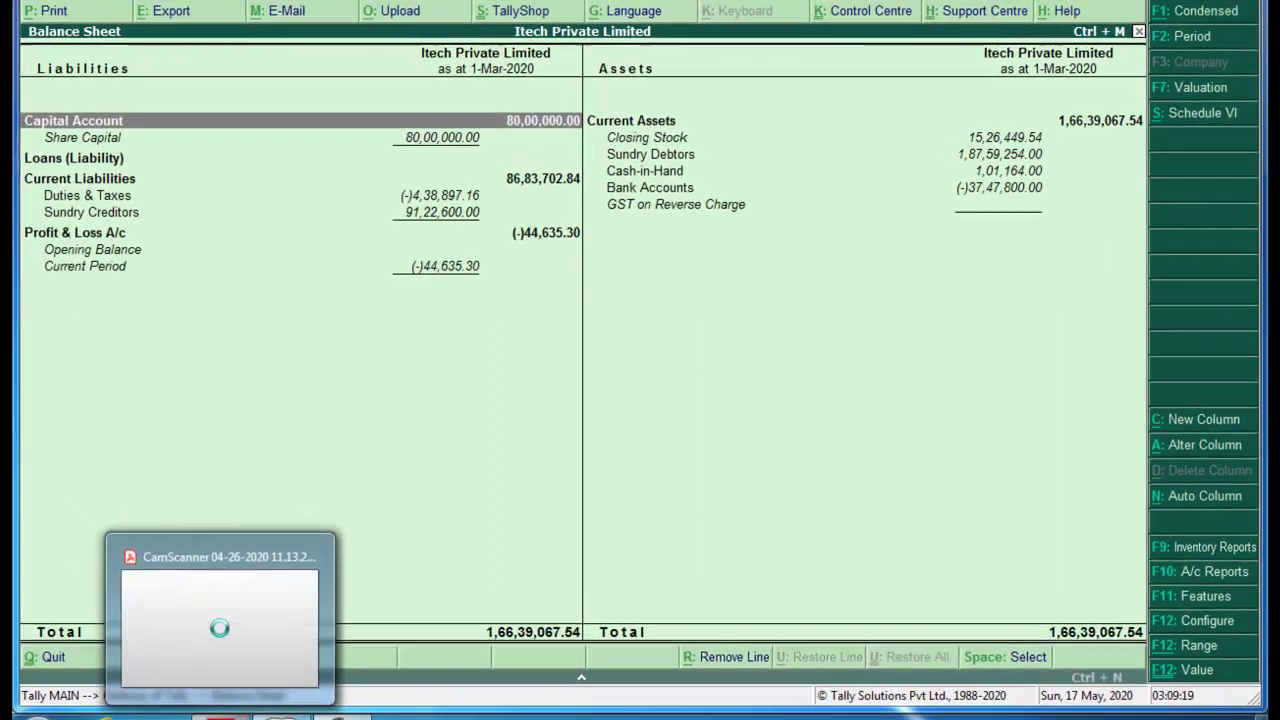
click(220, 620)
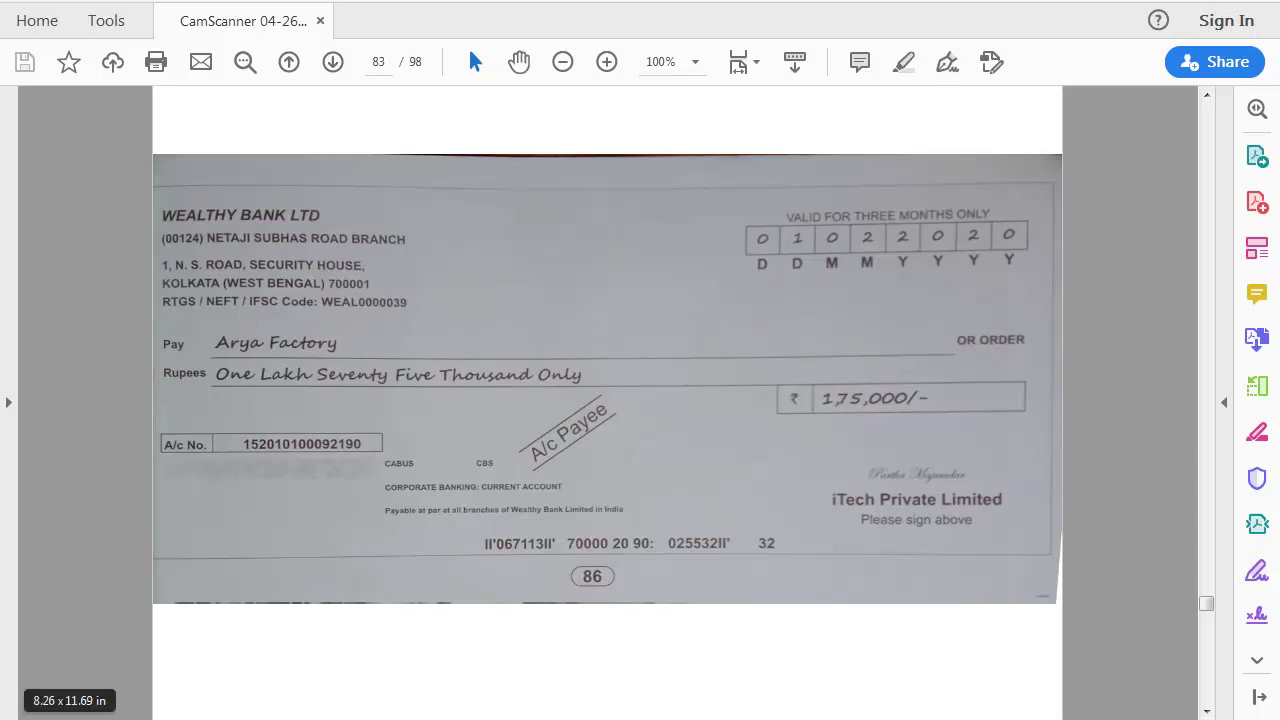
click(340, 718)
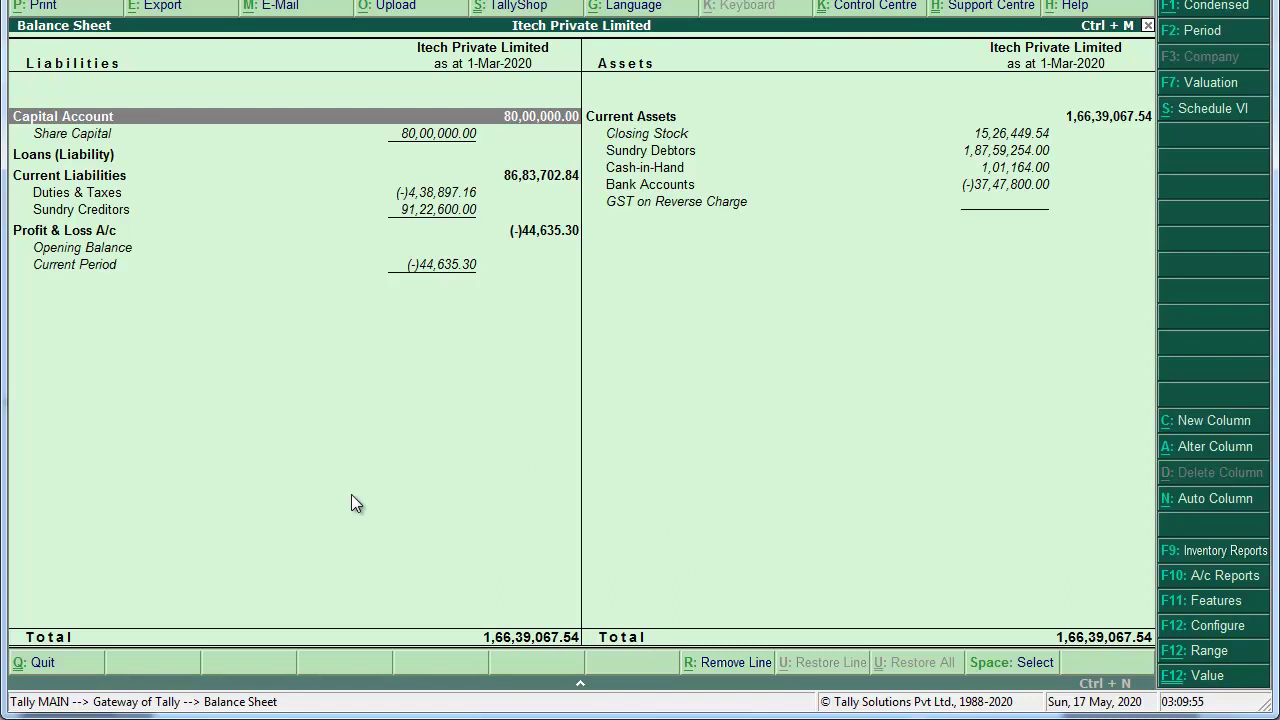
Step: Start a Payment voucher from Accounting Vouchers and set its date to 1-Feb-2020
key(Escape)
key(Escape)
key(n)
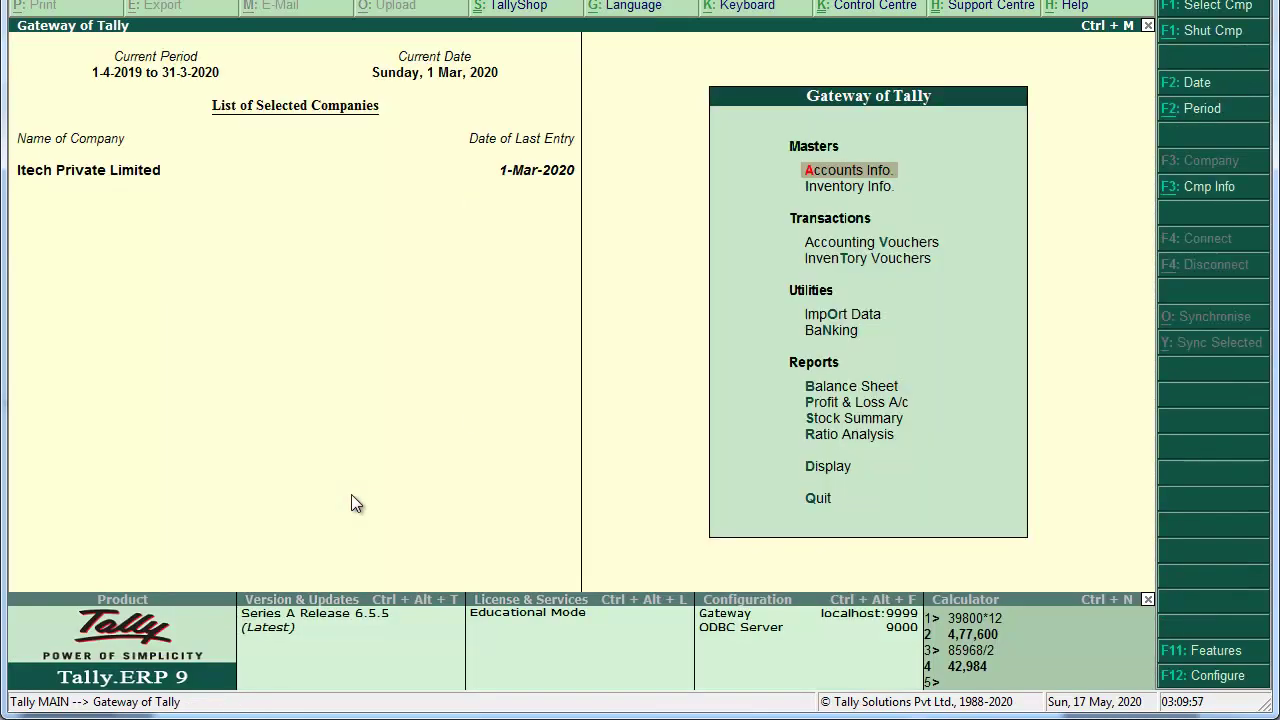
key(Down)
key(Down)
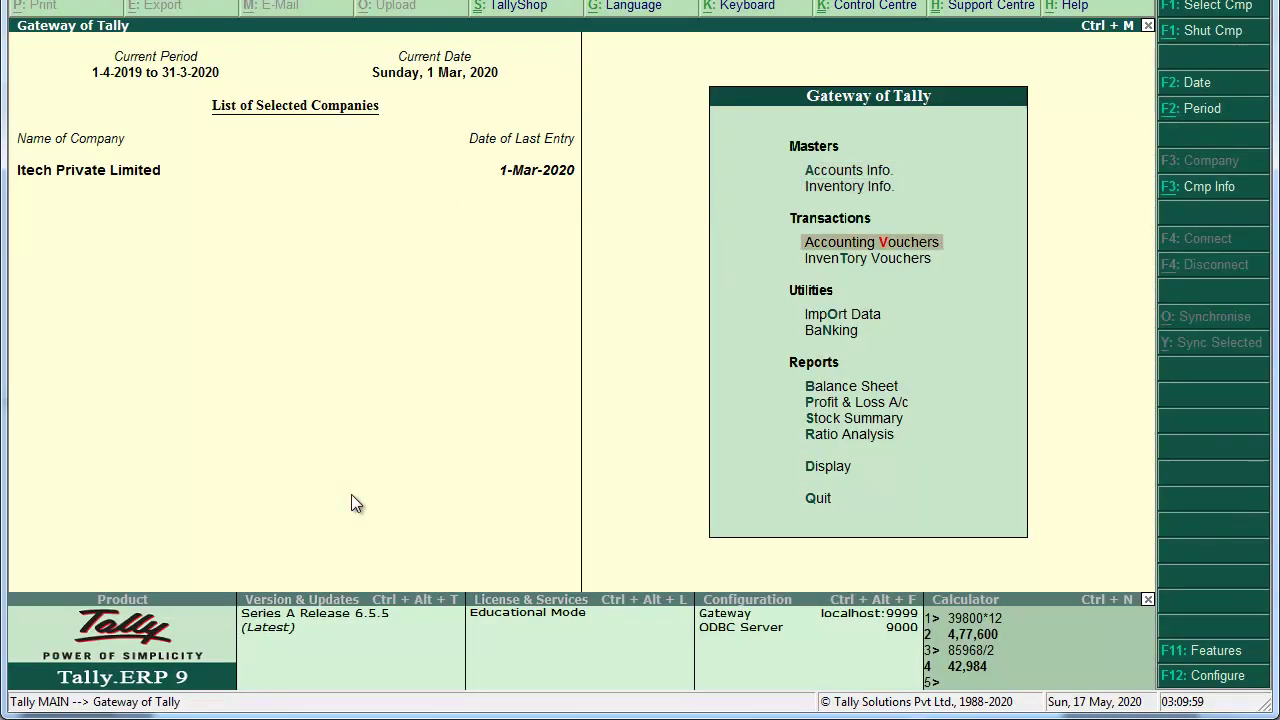
key(Return)
key(F5)
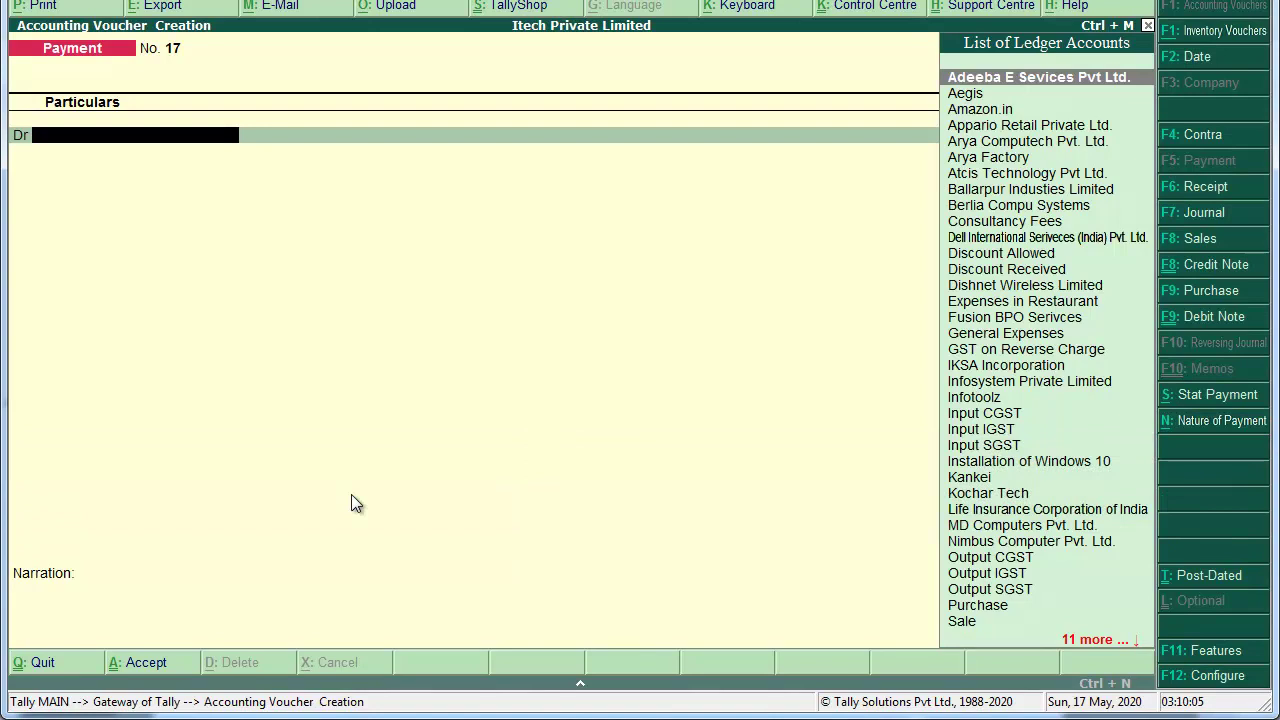
key(F2)
text(1-3)
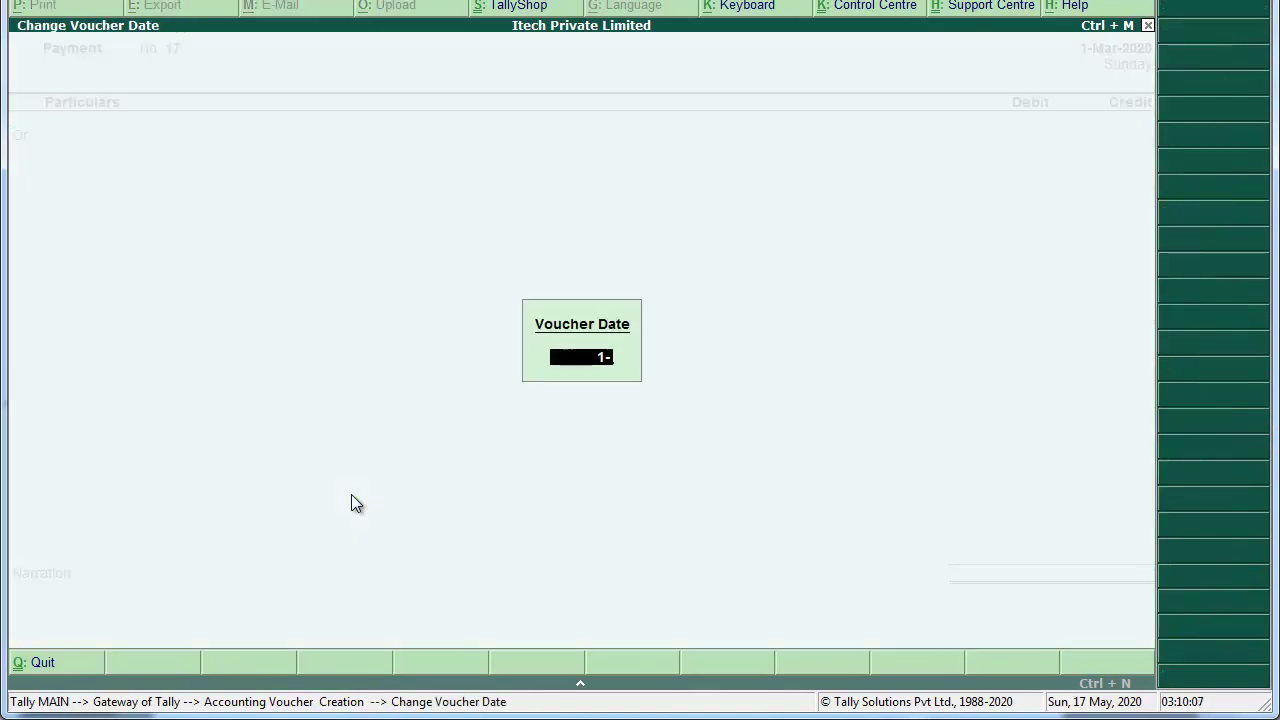
key(Return)
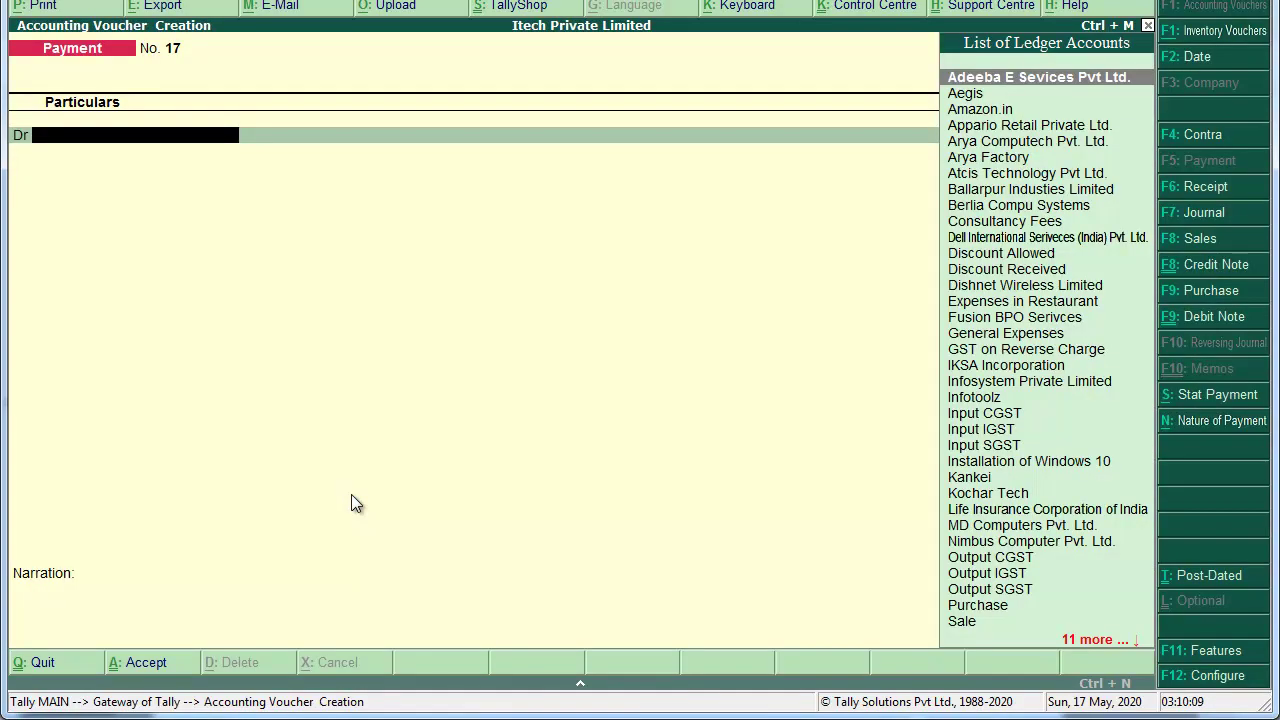
Step: Debit Arya Factory 1,75,000 against pending bill INV/044/19-20
text(Ar)
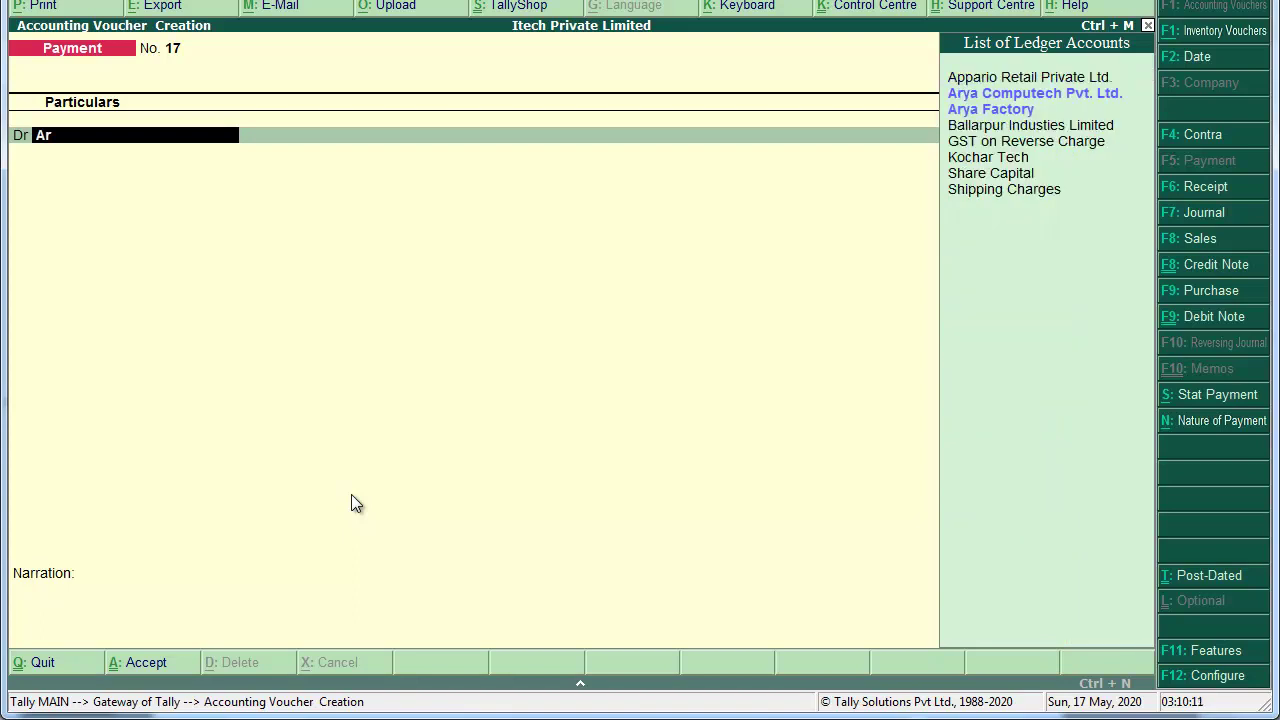
text(yafac)
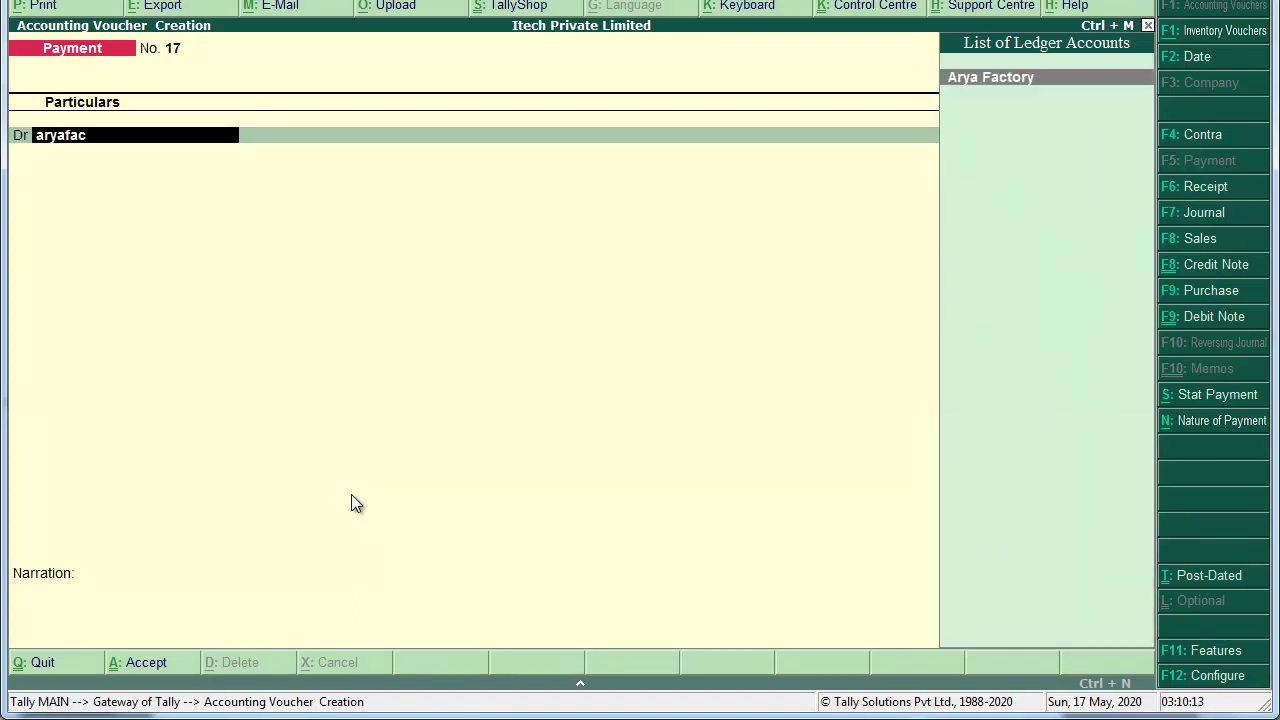
key(Return)
text(175000)
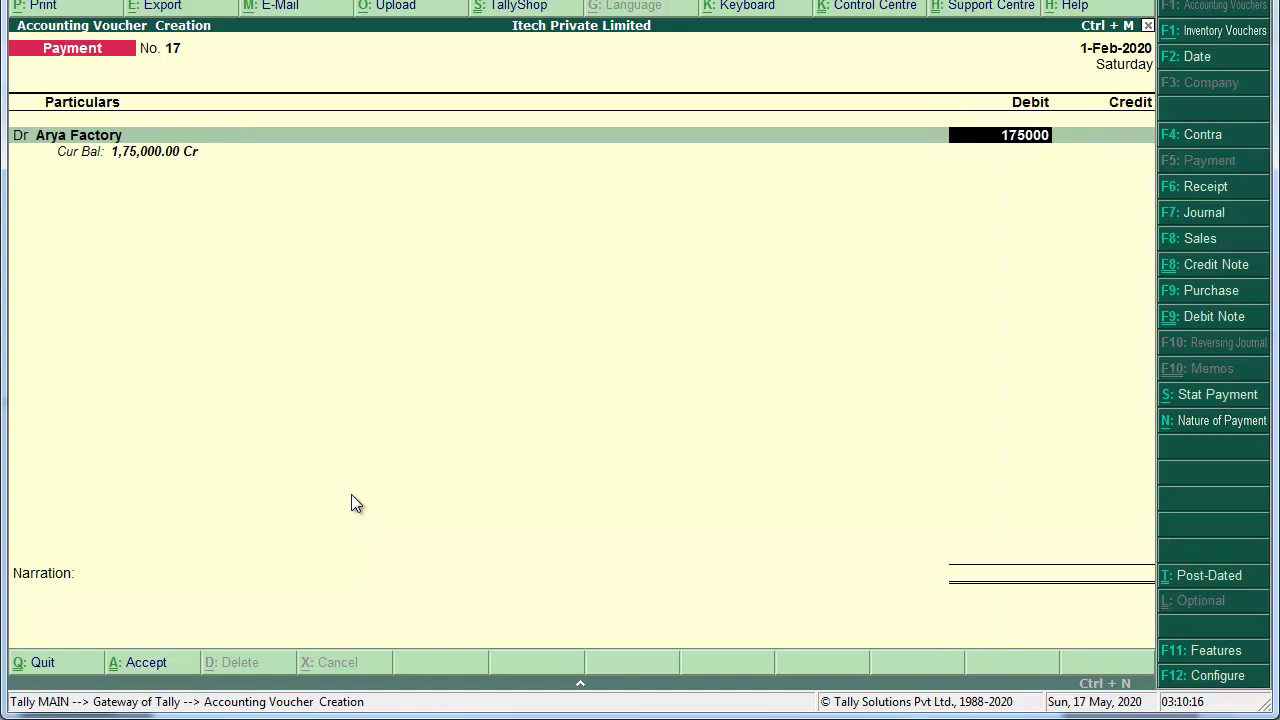
key(Return)
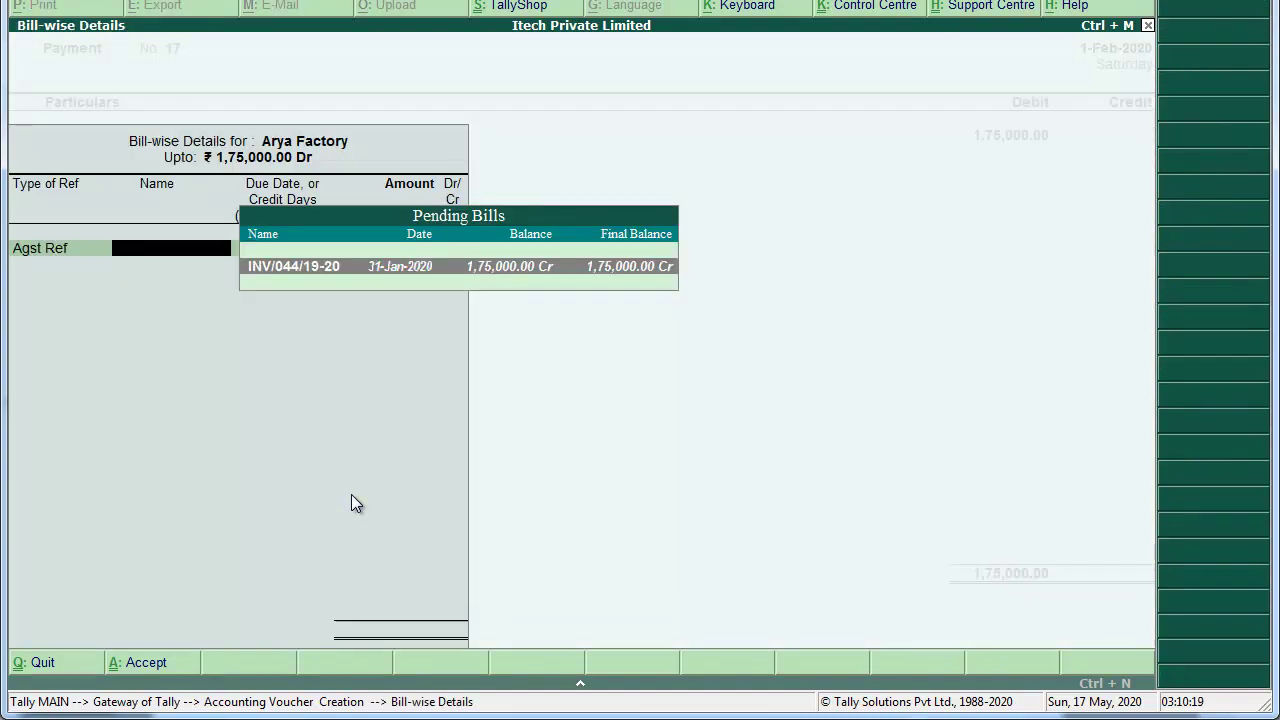
key(Return)
key(Return)
key(Return)
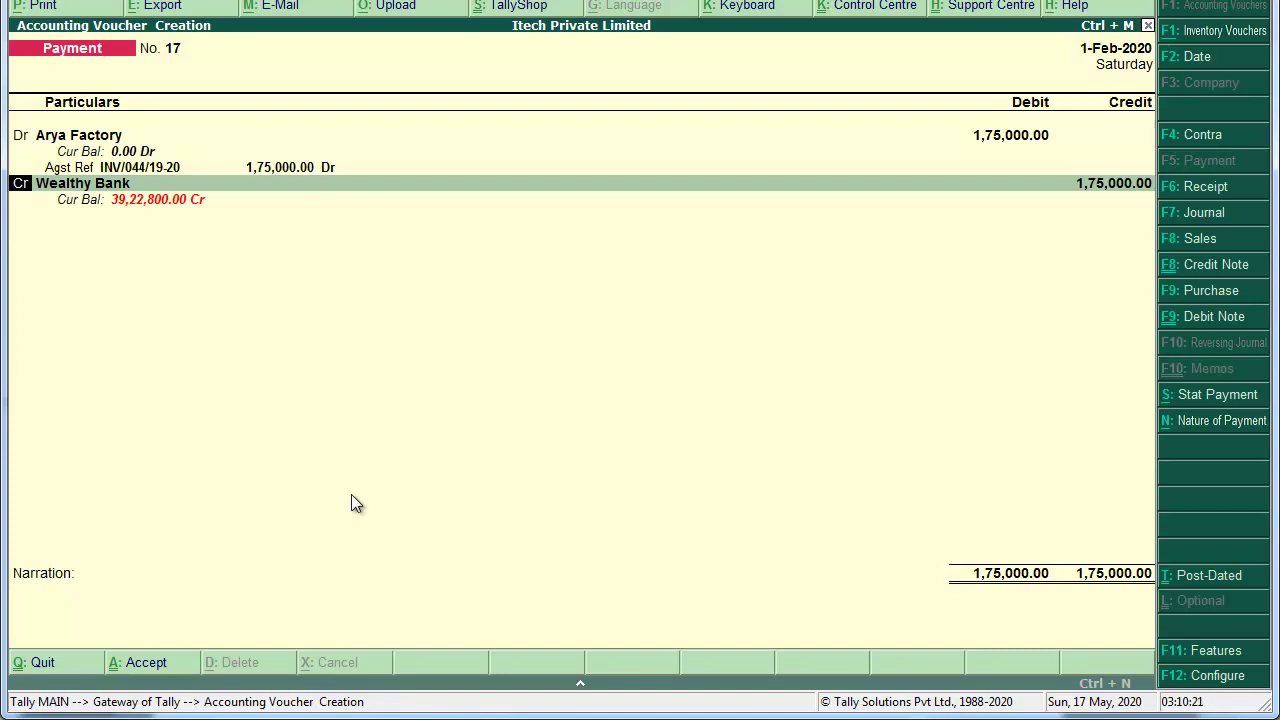
Step: Credit Wealthy Bank, reuse the previous narration and save Payment voucher No. 17
key(Return)
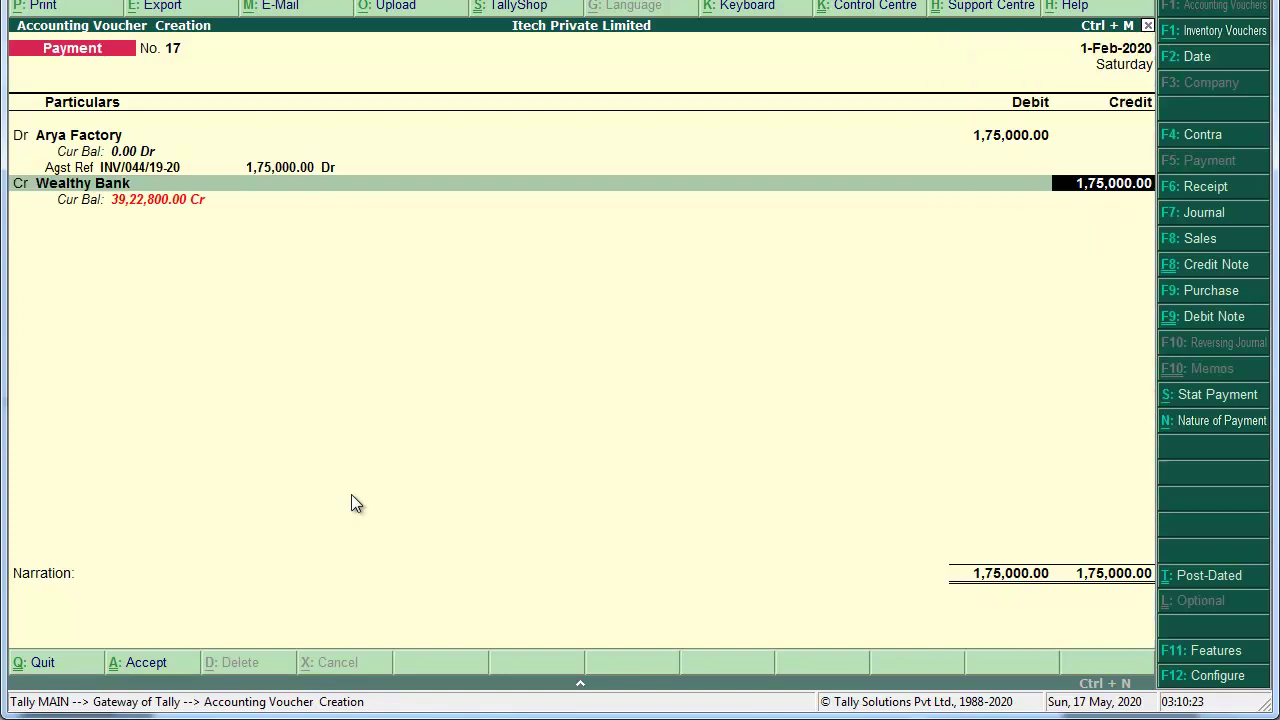
key(Return)
key(Return)
key(Return)
key(Return)
key(Return)
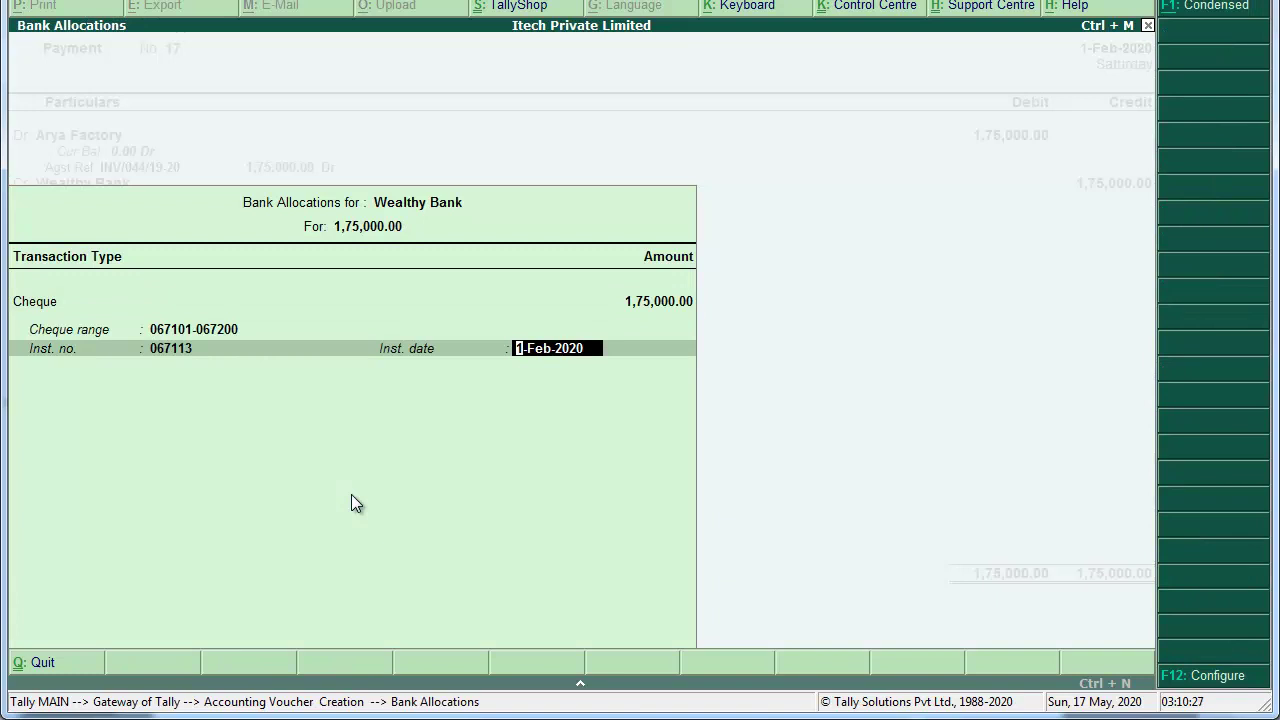
key(Return)
key(ctrl+r)
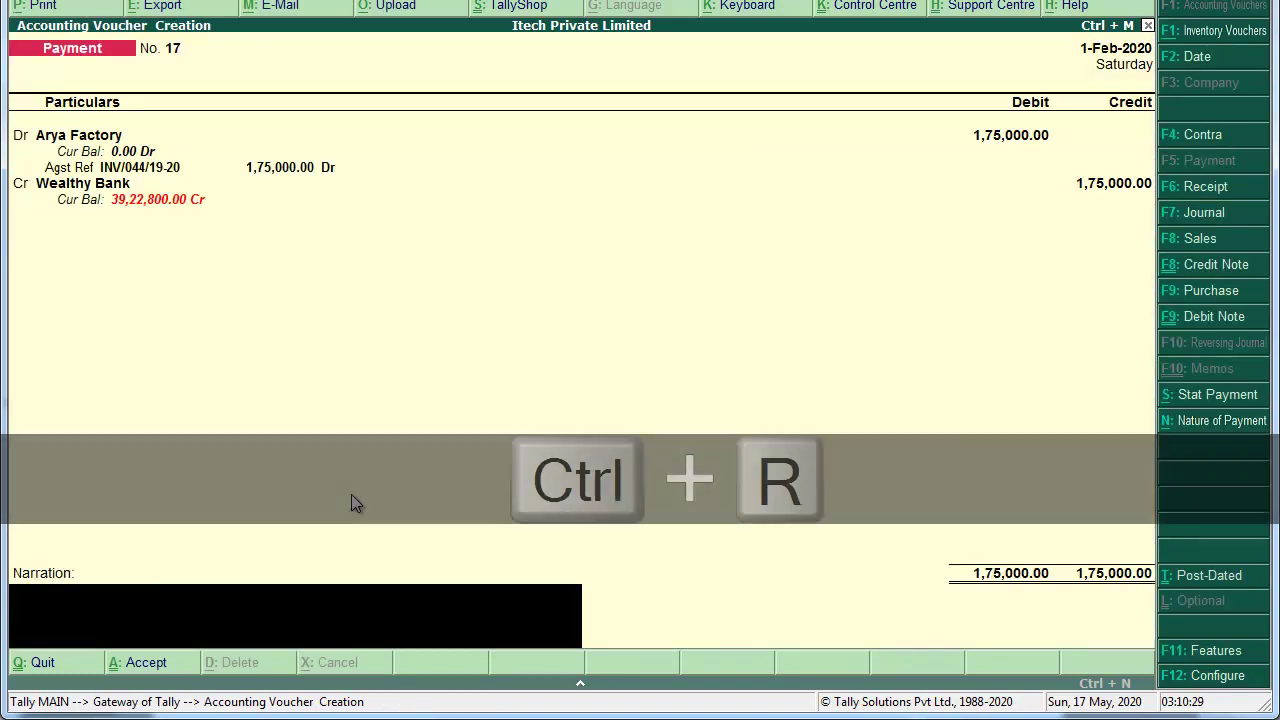
key(Return)
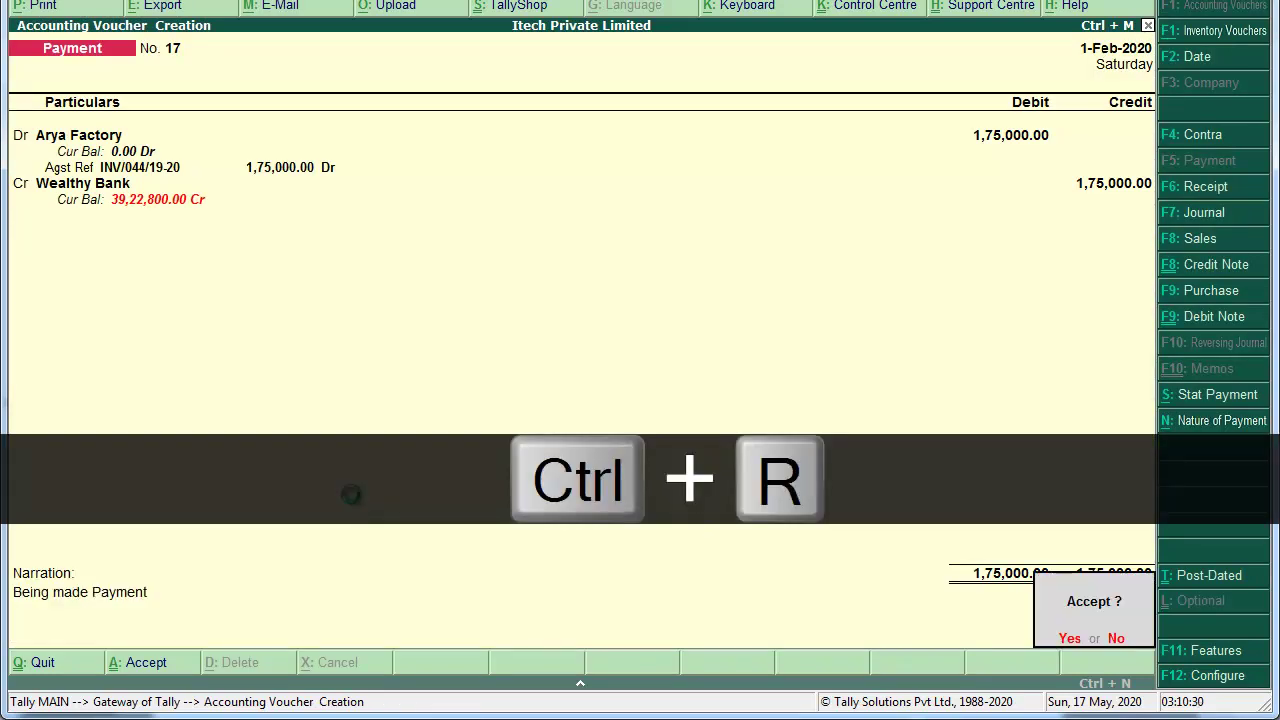
key(Return)
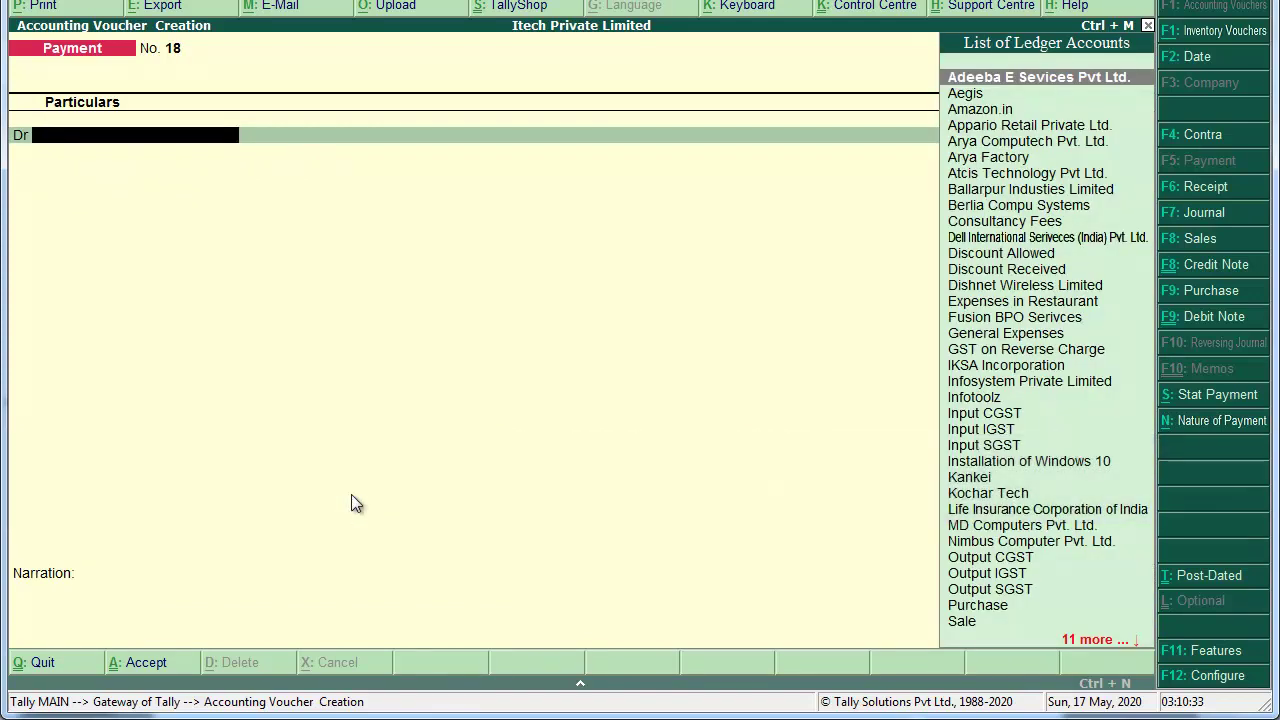
key(alt+Tab)
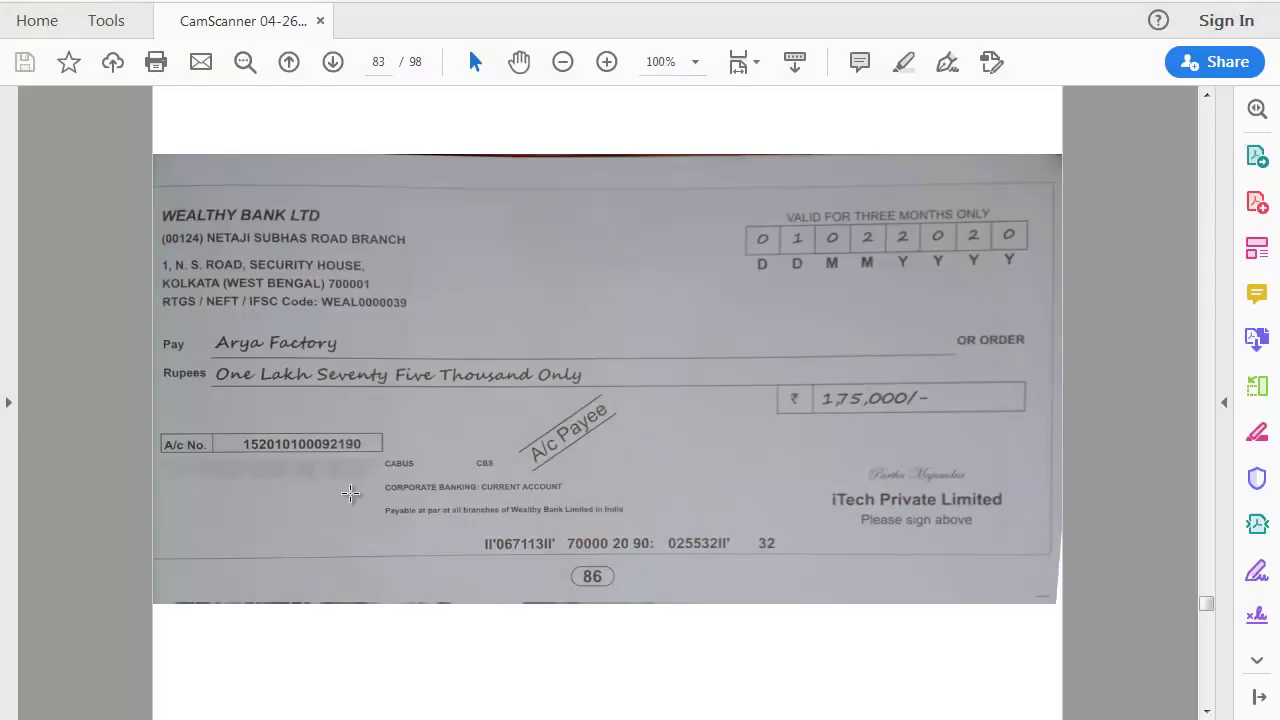
scroll(350, 492, down, 4)
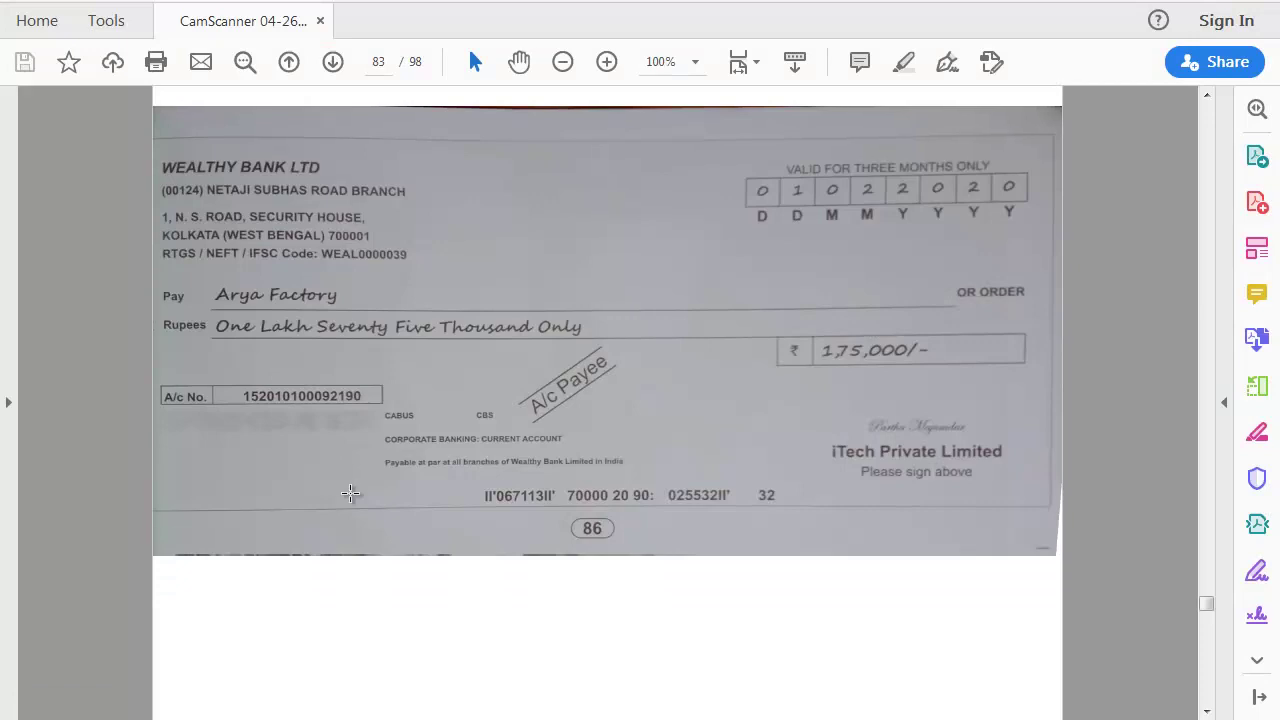
scroll(350, 492, down, 15)
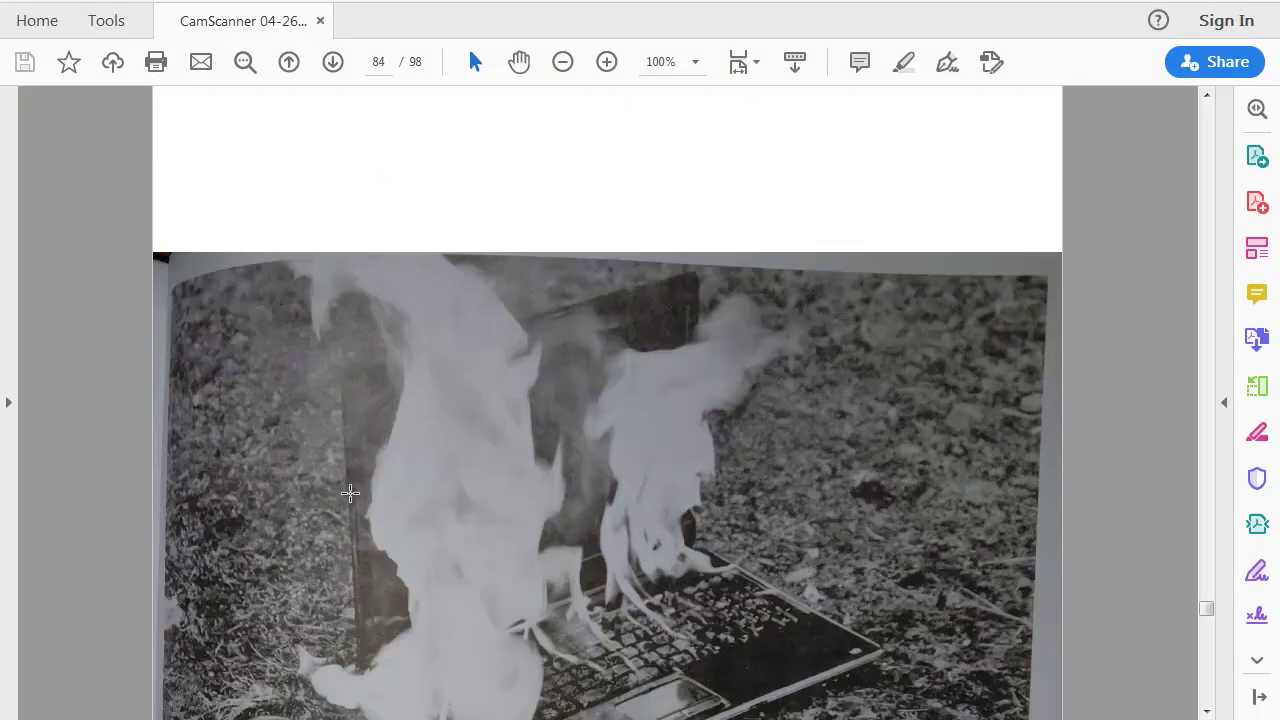
scroll(350, 492, down, 1)
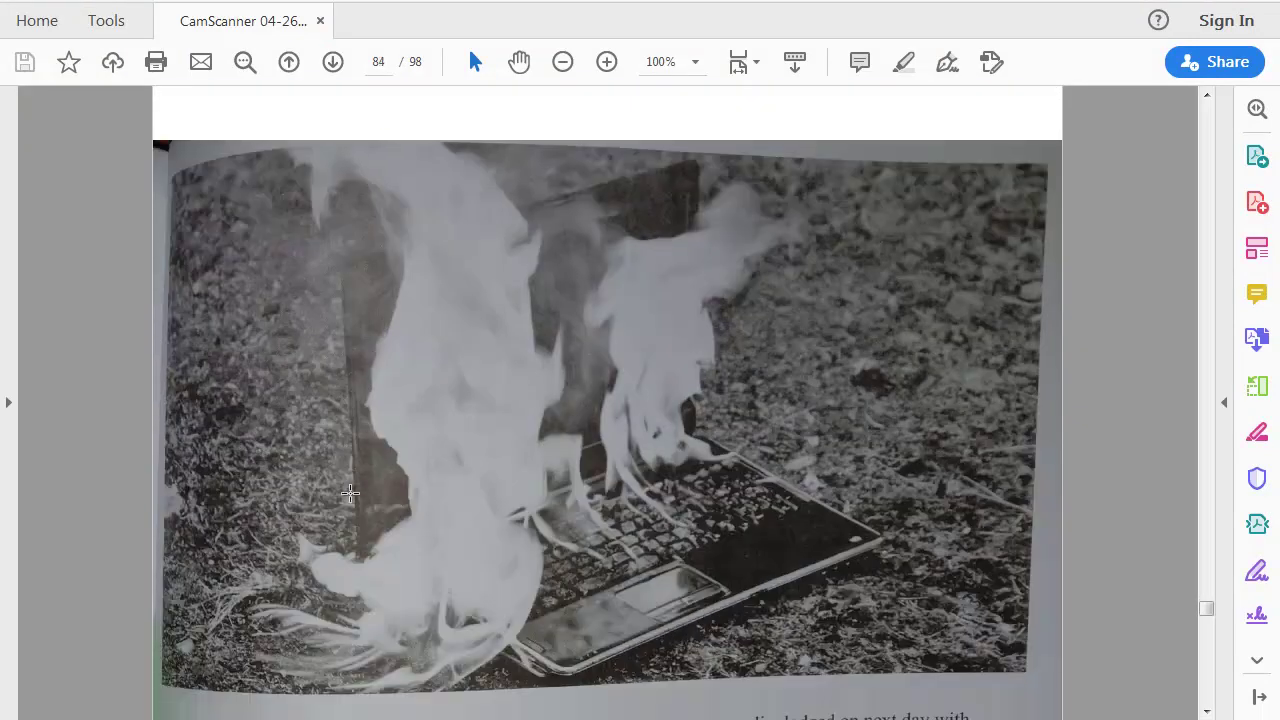
scroll(350, 492, down, 1)
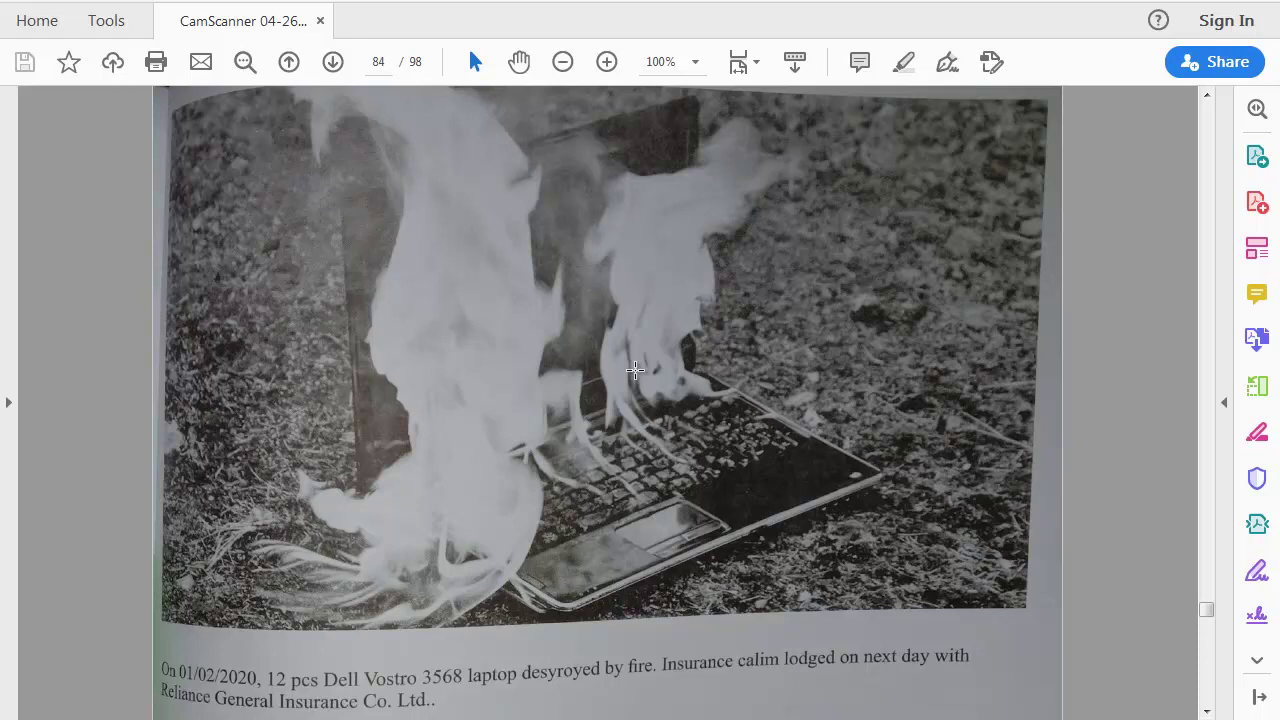
key(alt+Tab)
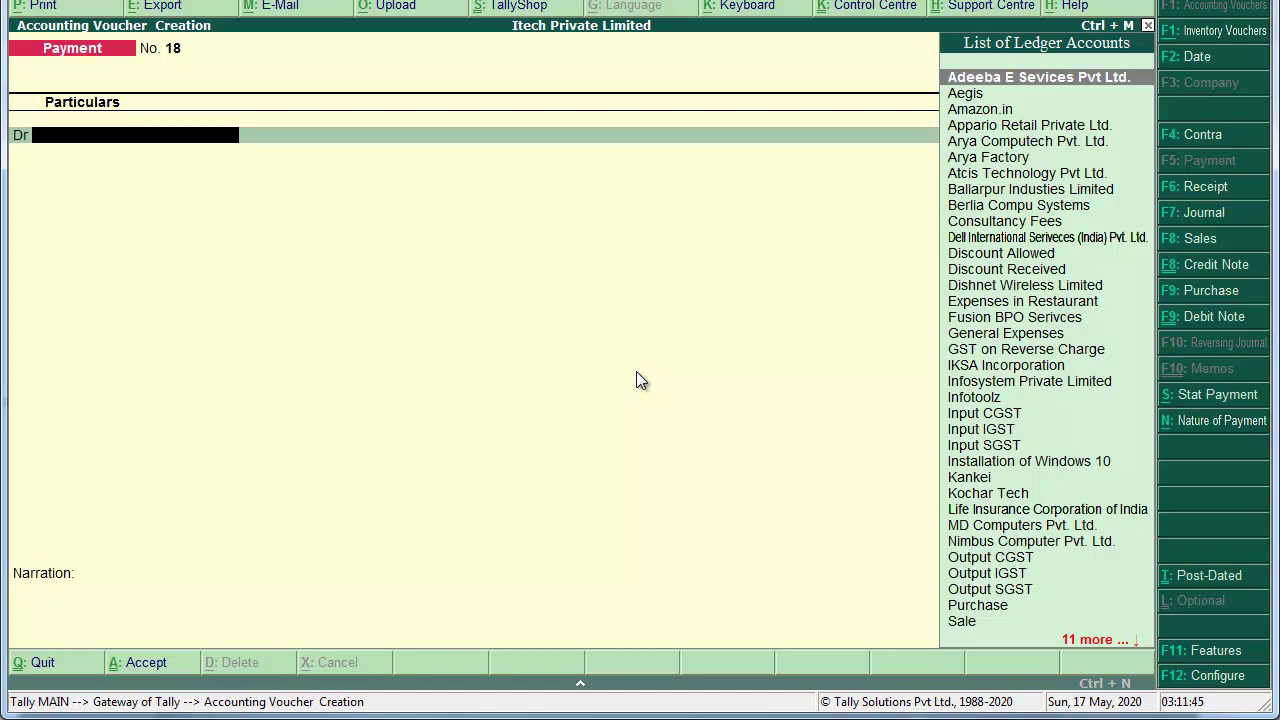
Step: Change the voucher to a Journal and begin creating a new ledger from it
key(F7)
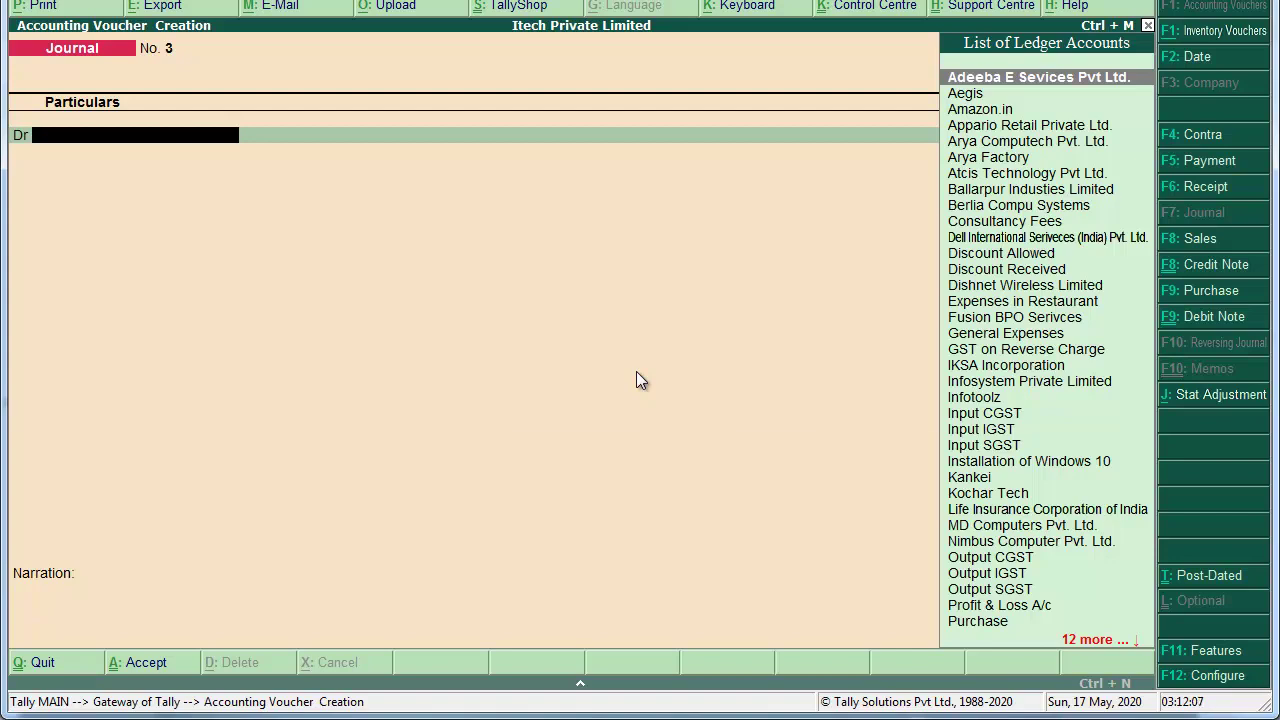
key(alt+c)
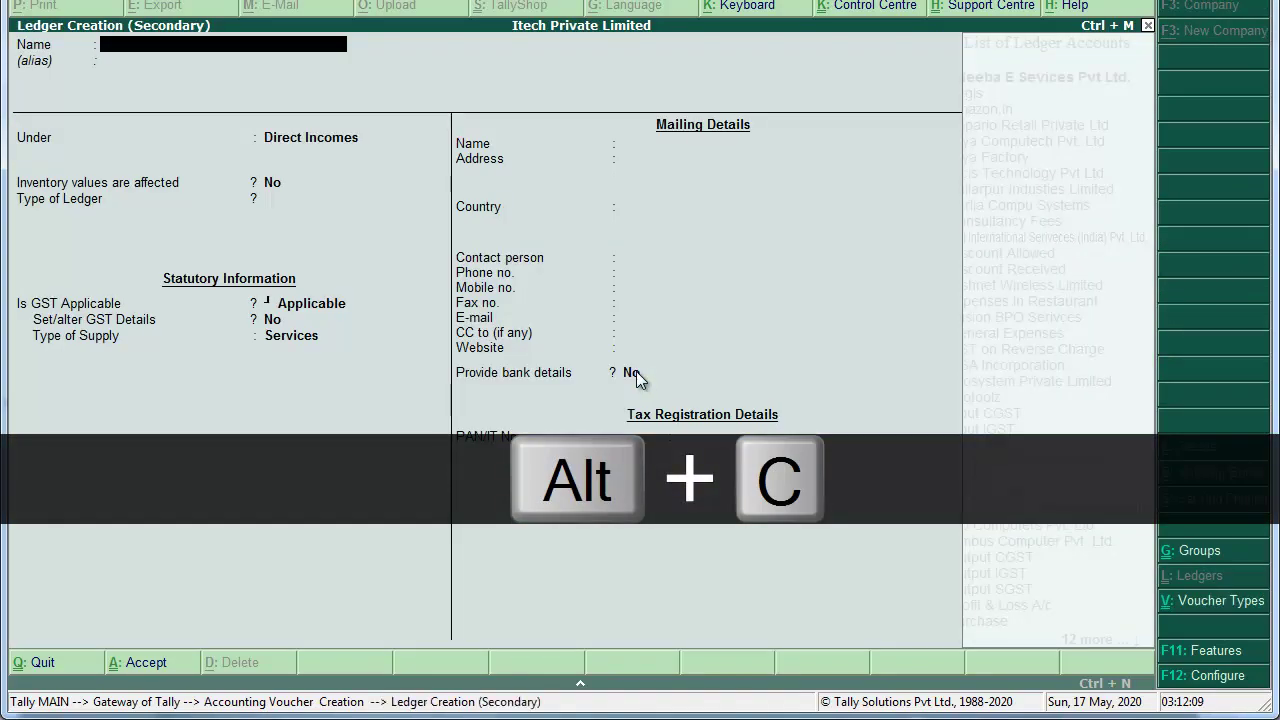
Step: Create the Abnormal Loss ledger under Indirect Expenses with GST set to Not Applicable
text(Abnormal Loos)
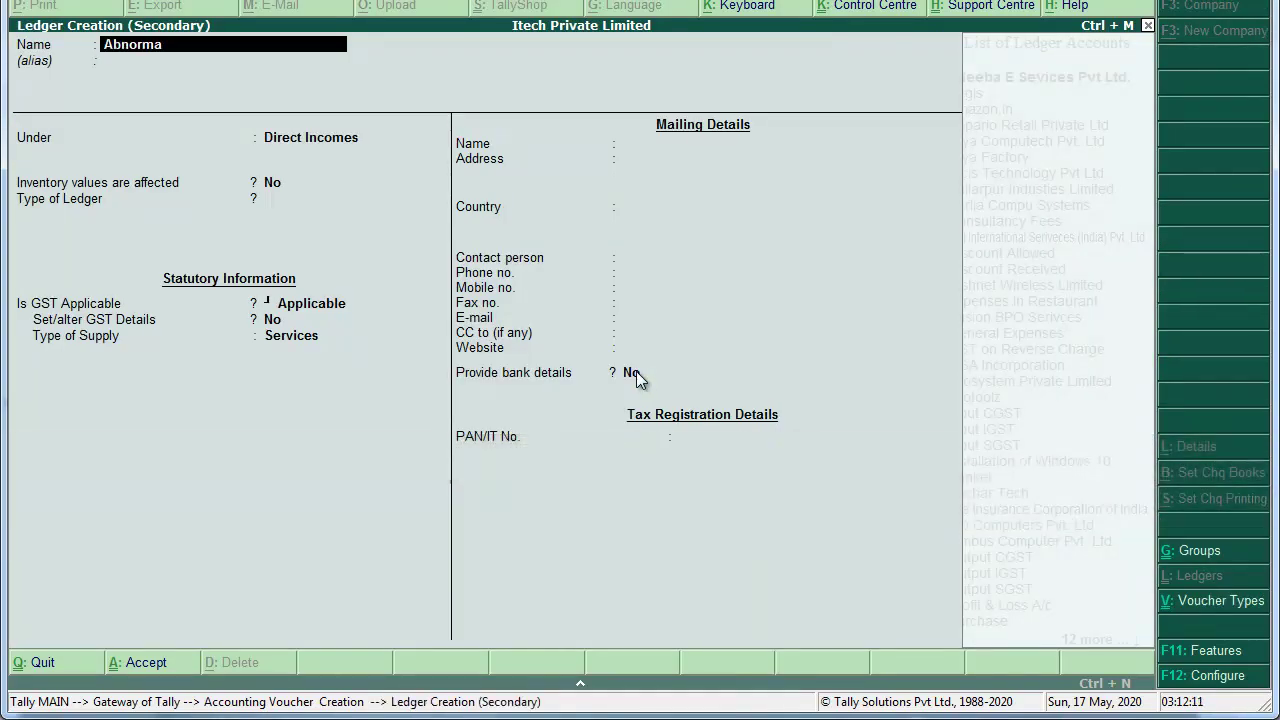
key(BackSpace)
key(BackSpace)
text(ss)
key(Return)
text(Indire)
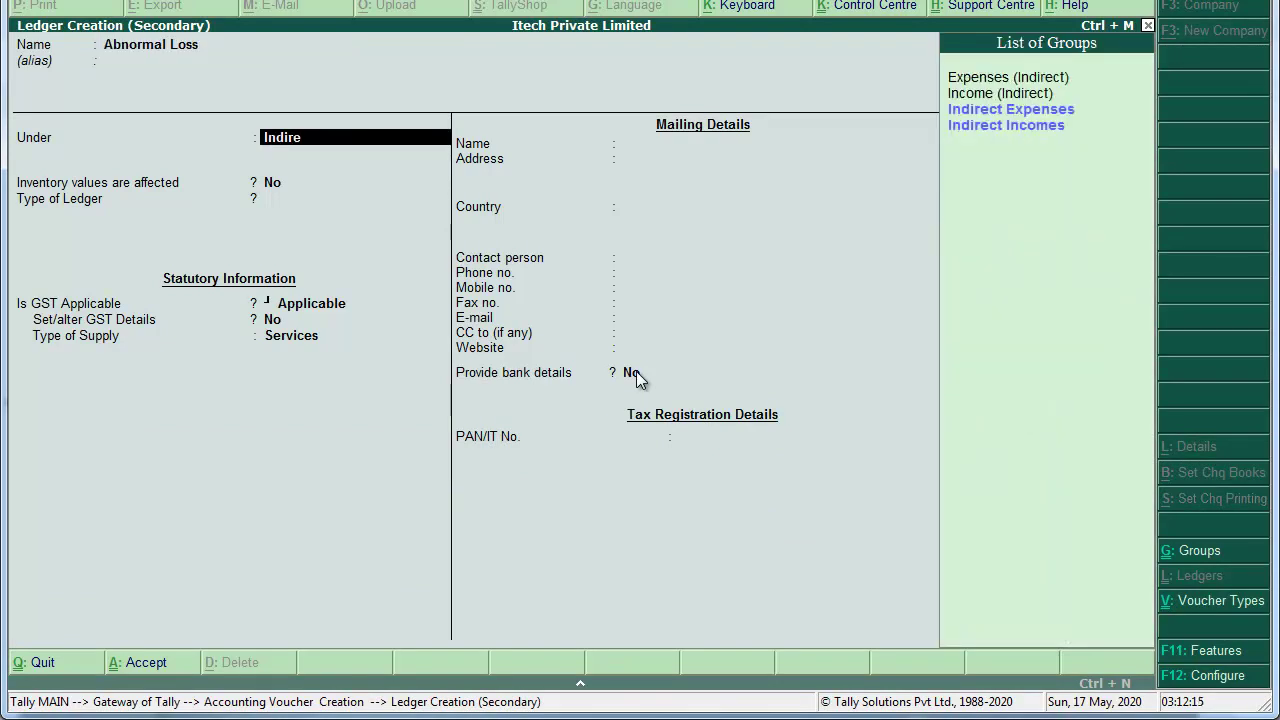
key(Return)
key(Return)
key(Return)
key(Return)
key(BackSpace)
key(Down)
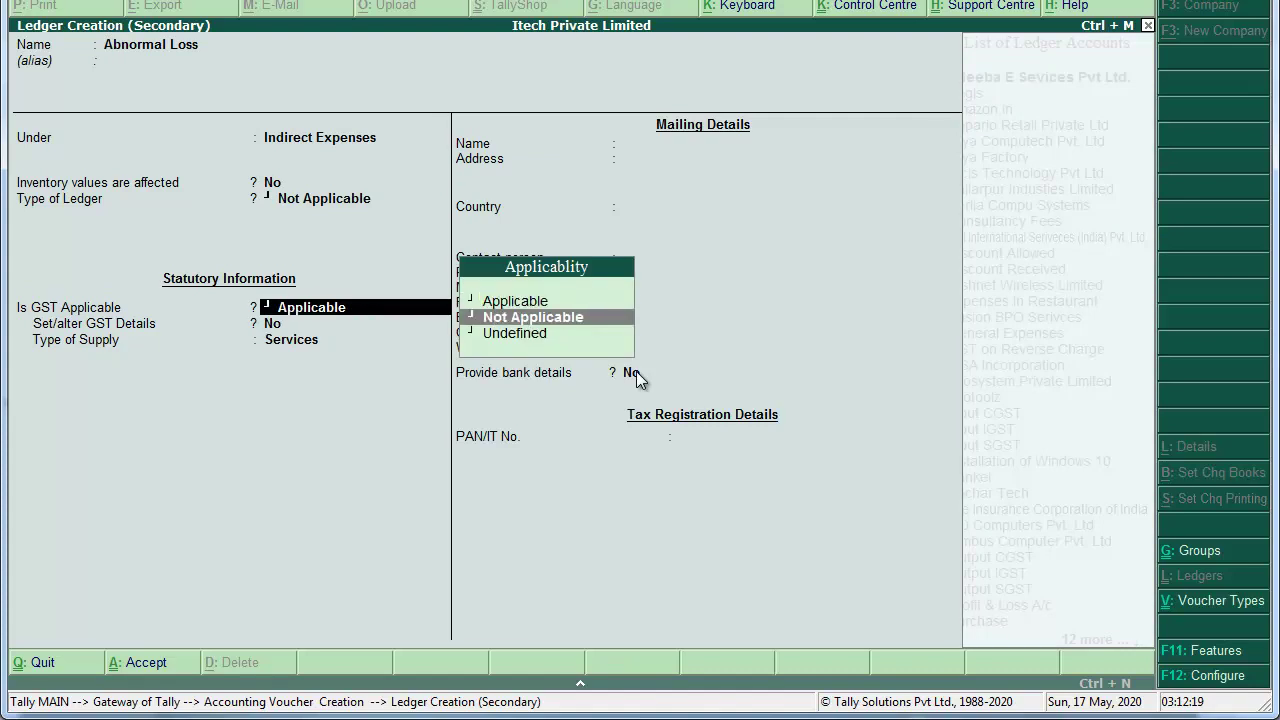
key(Return)
key(Return)
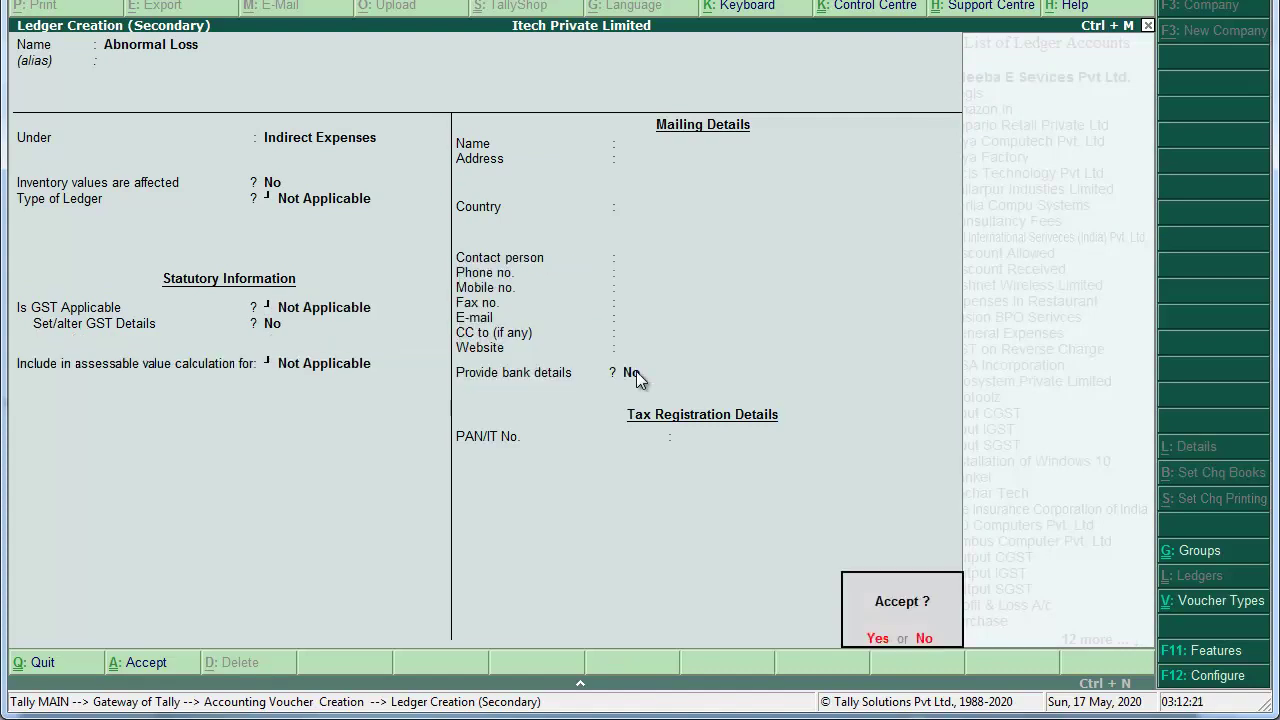
key(Return)
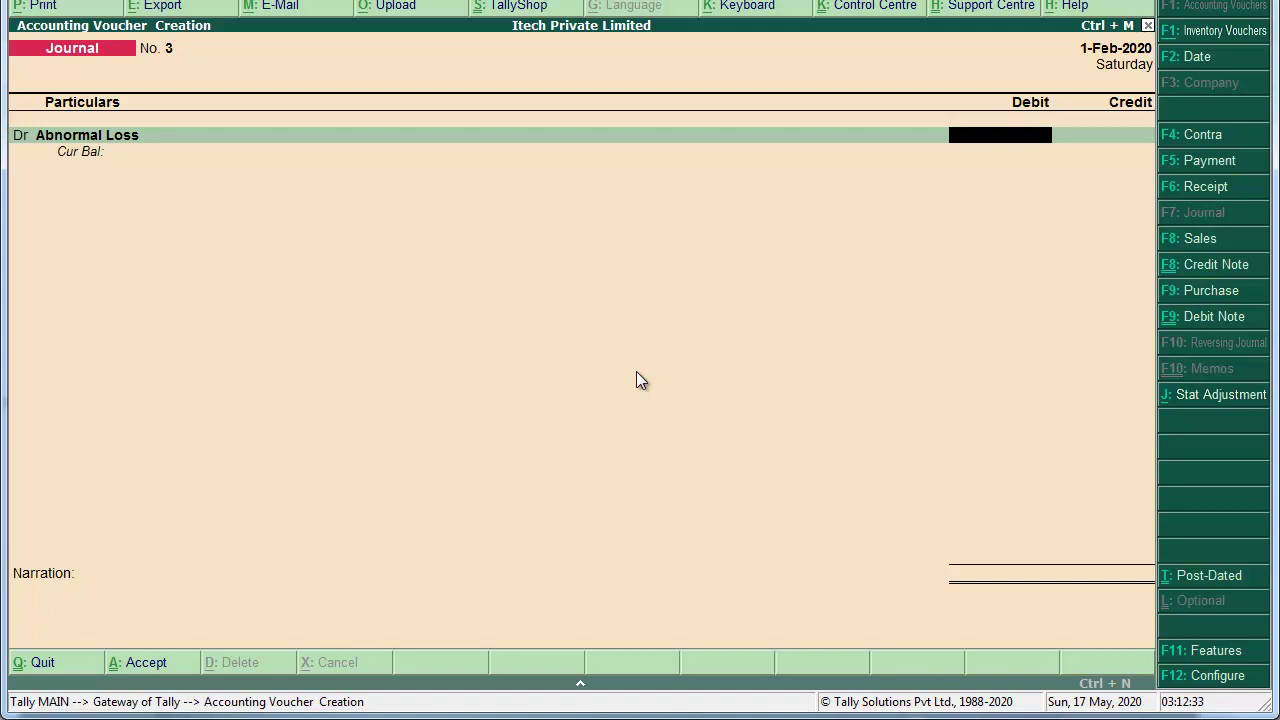
Step: Review the Dell Vastro 3568 Laptop's stock and rate in the Stock Summary
key(Escape)
key(Down)
key(Down)
key(Down)
key(Down)
key(Down)
key(Down)
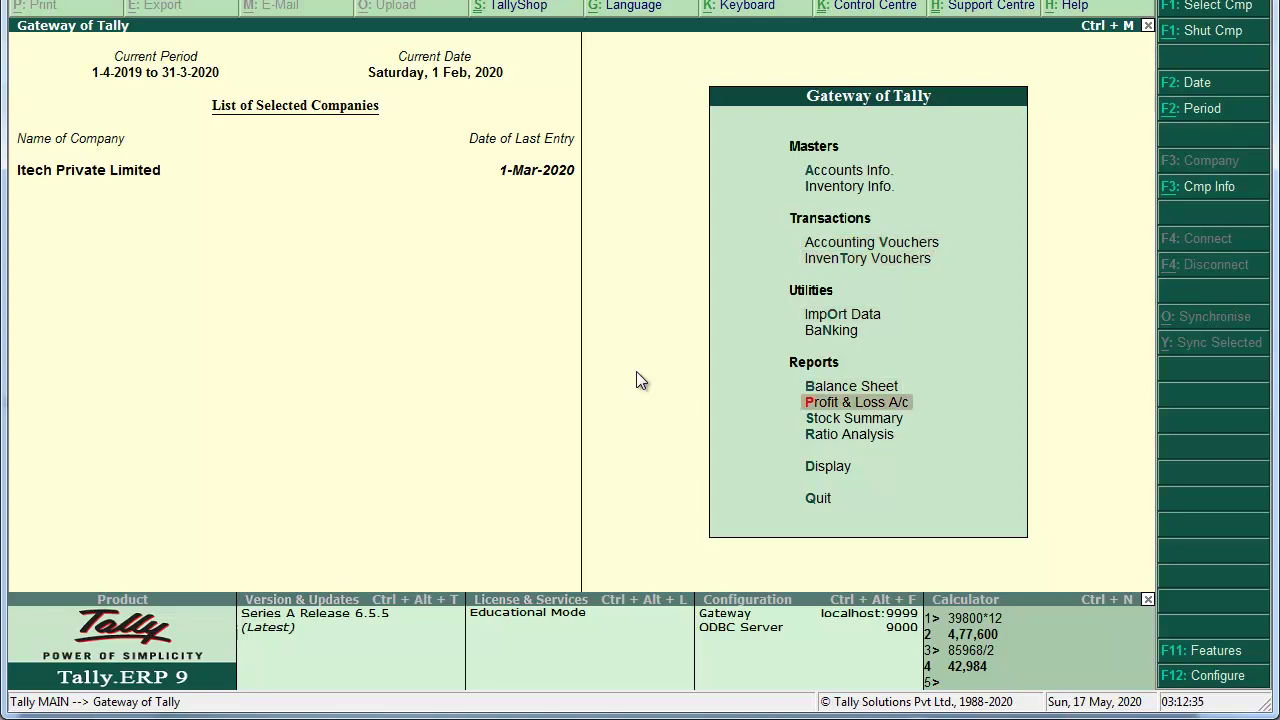
key(Return)
key(Down)
key(Down)
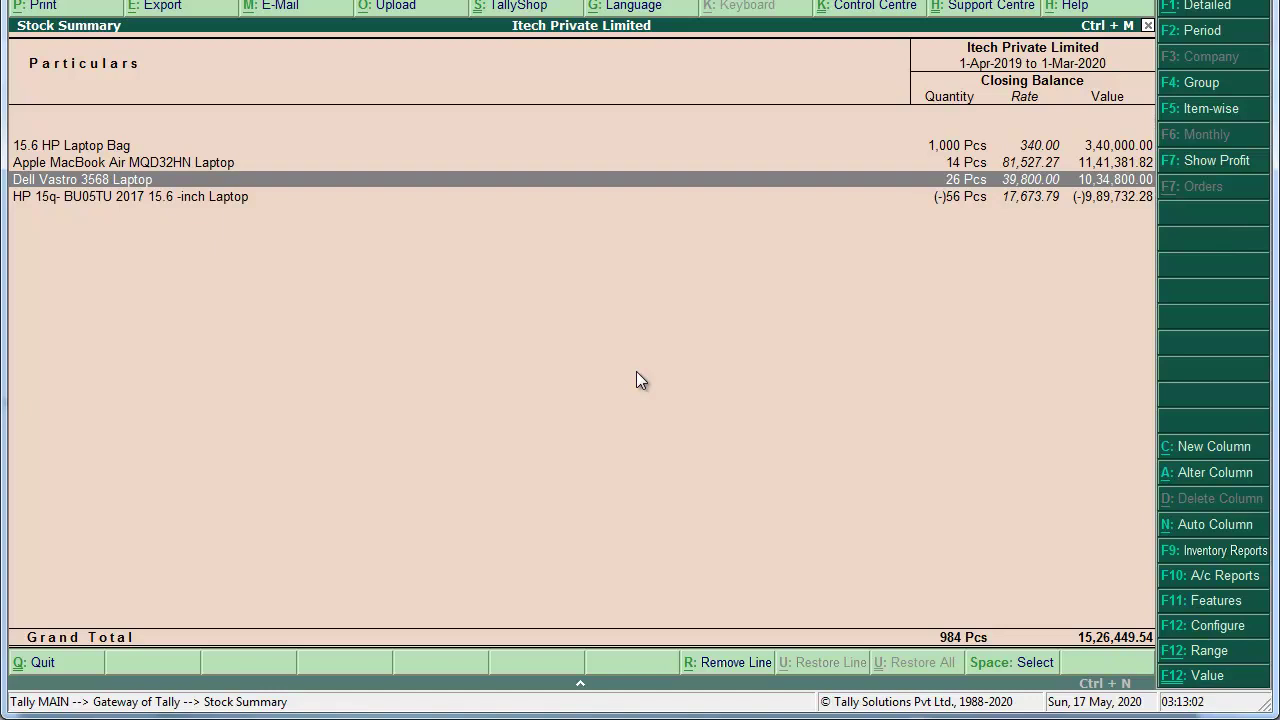
key(Escape)
Step: Open Accounting Vouchers and switch to Journal voucher No. 3
key(Down)
key(Down)
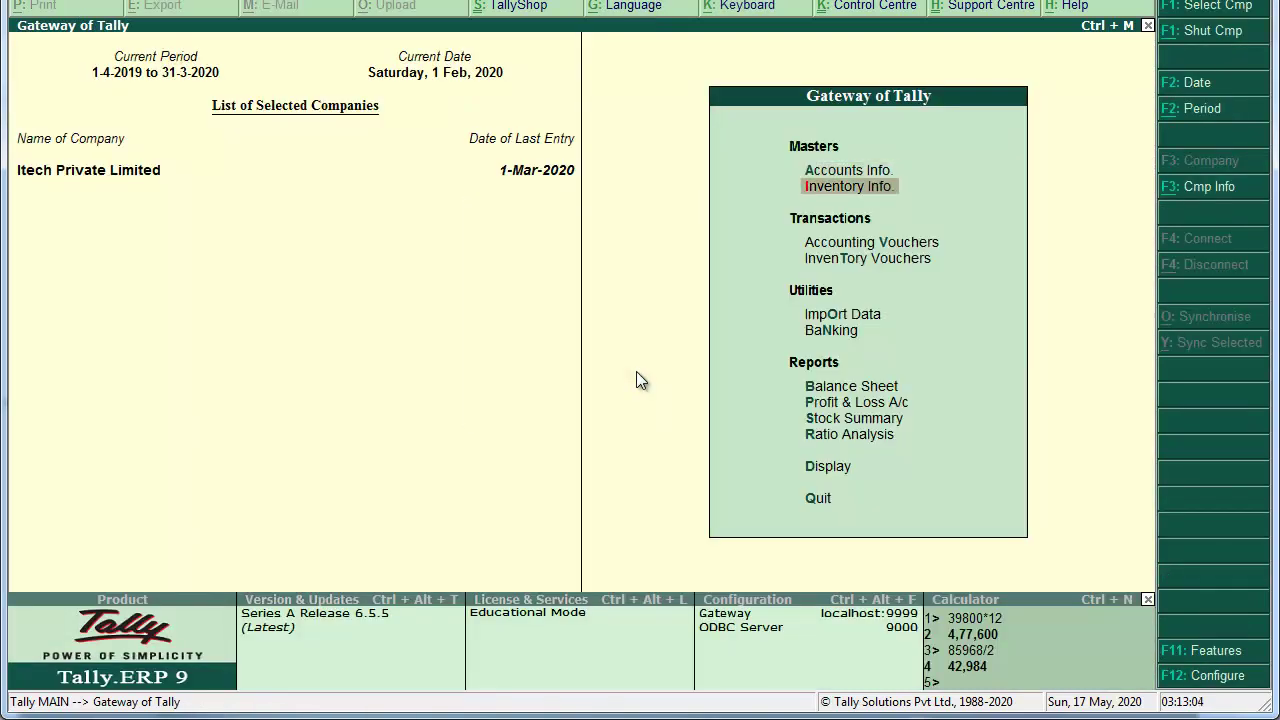
key(Return)
key(F7)
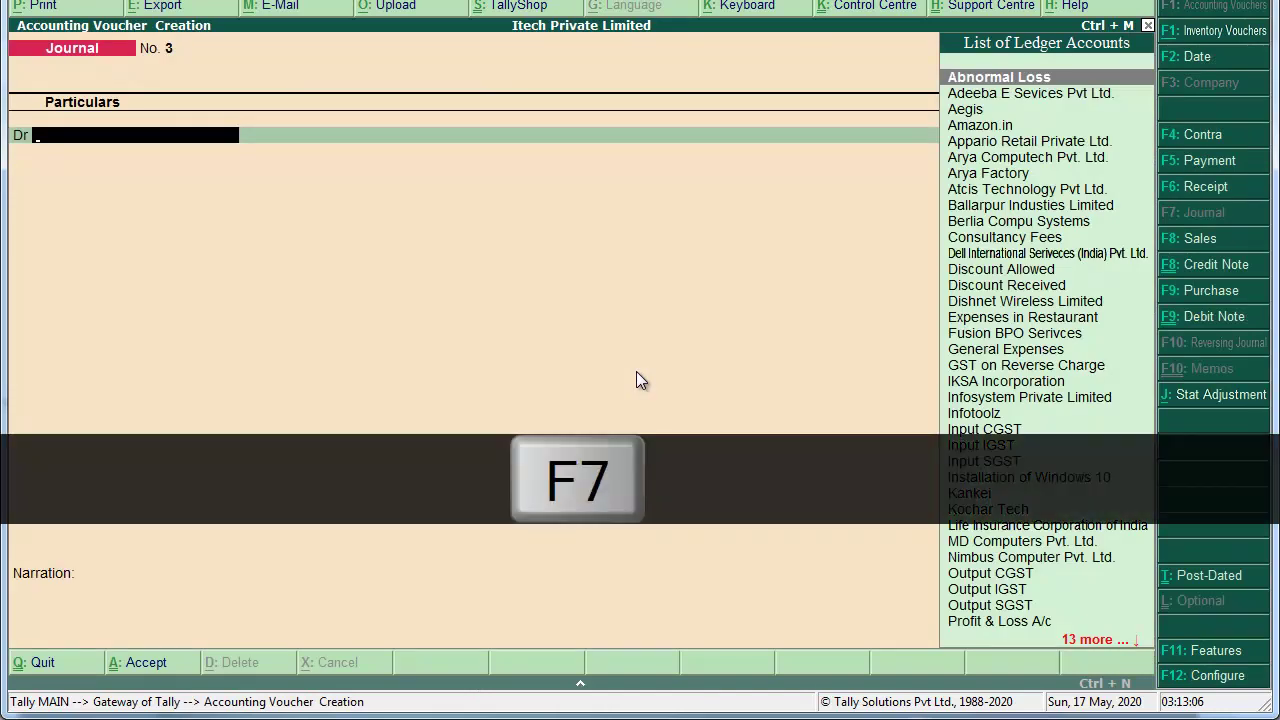
Step: Debit Abnormal Loss 4,77,600.00 (39800*12 via calculator) and start a new credit-side ledger
text(Abno)
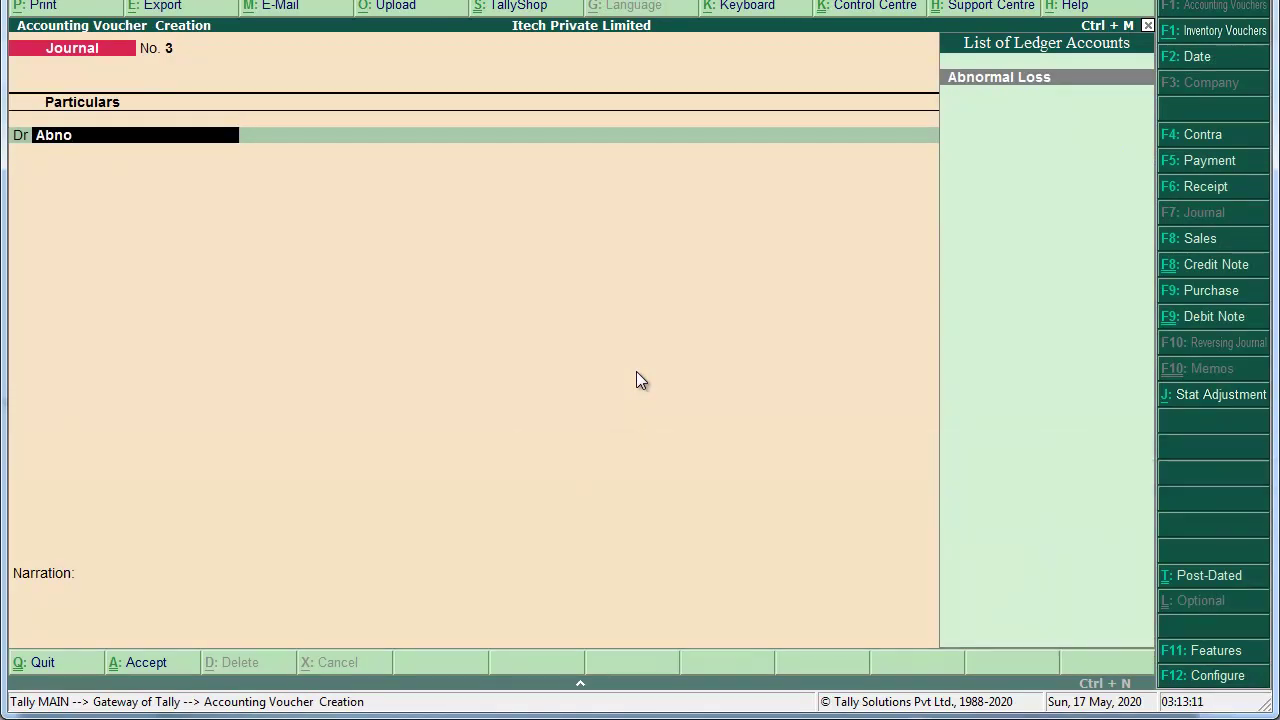
key(Return)
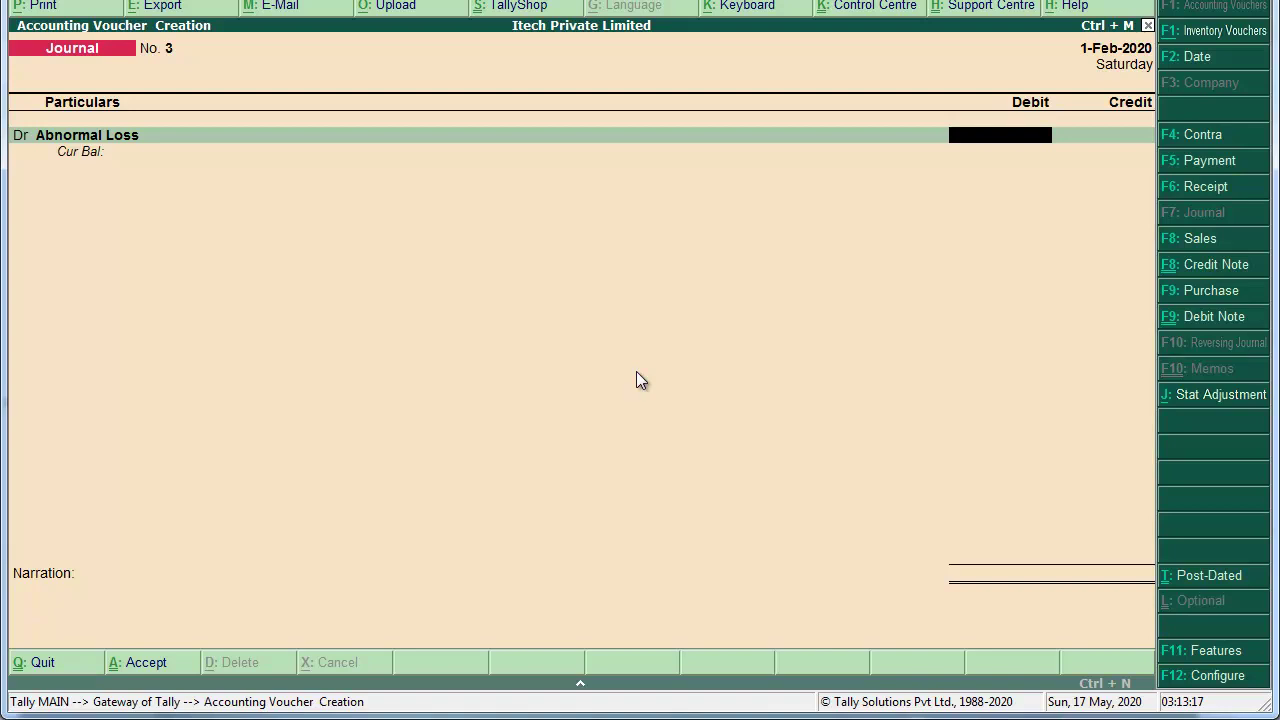
key(alt+c)
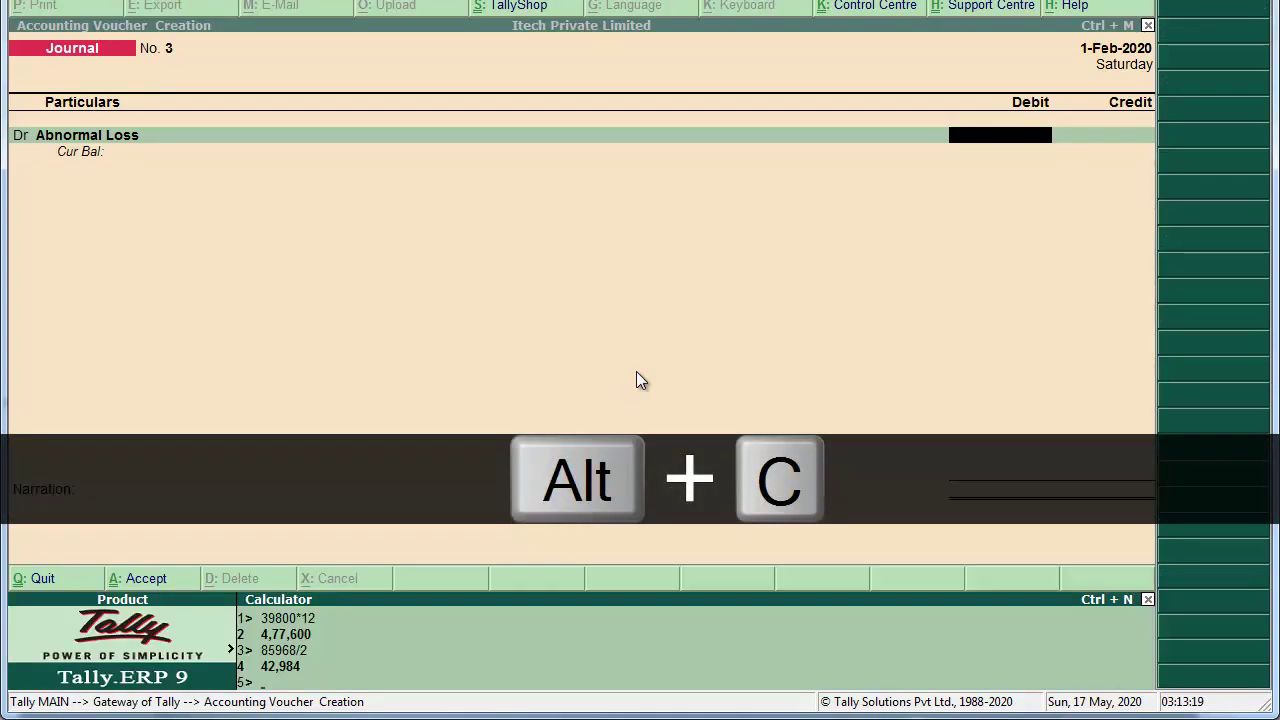
text(39800)
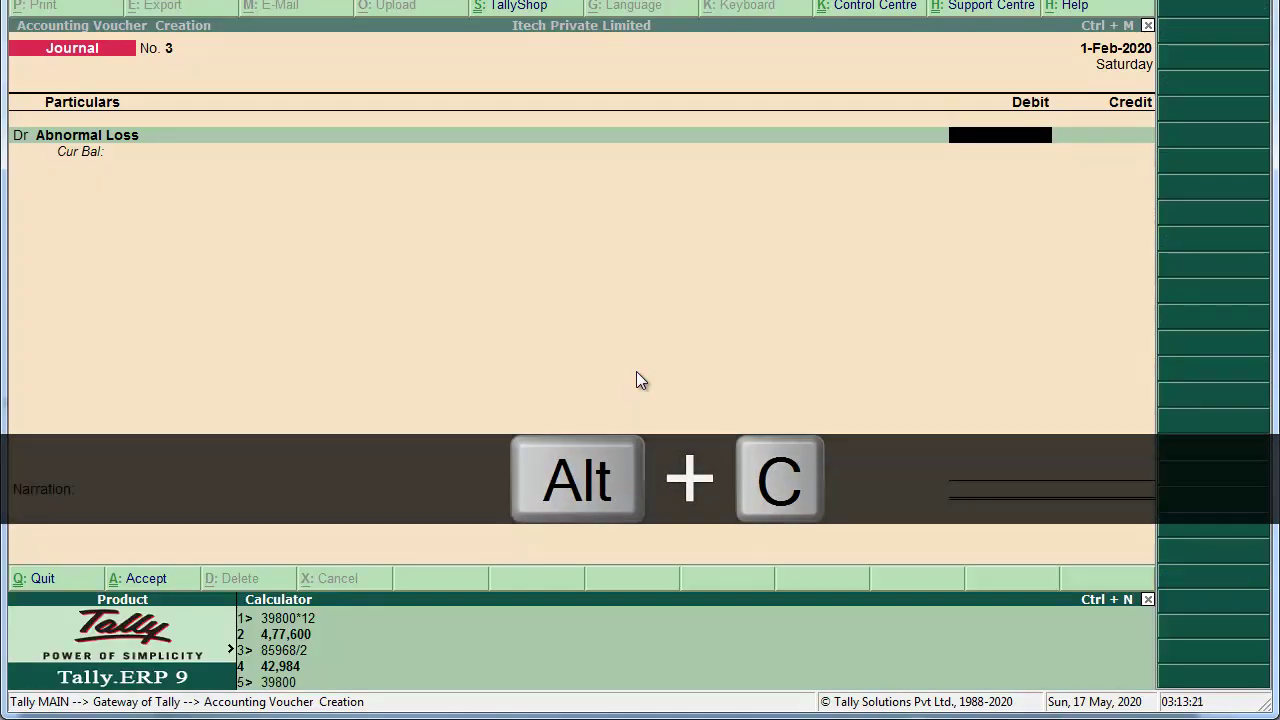
text(*12)
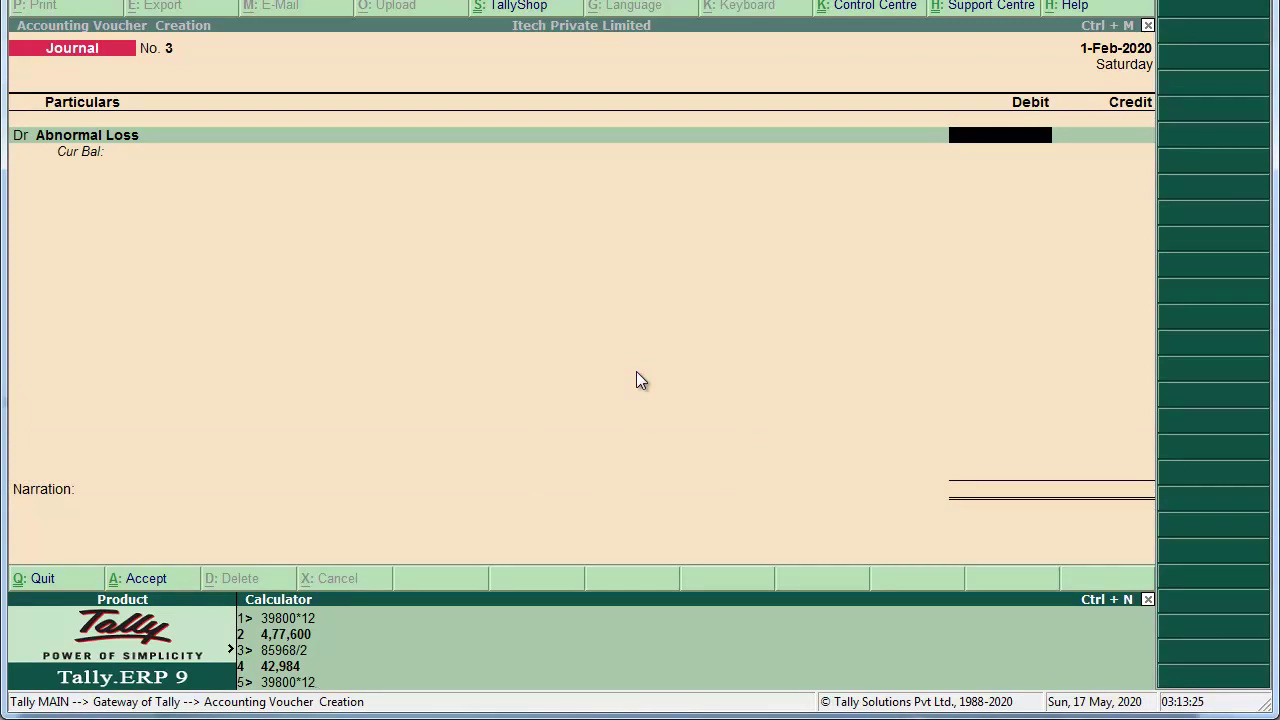
key(Return)
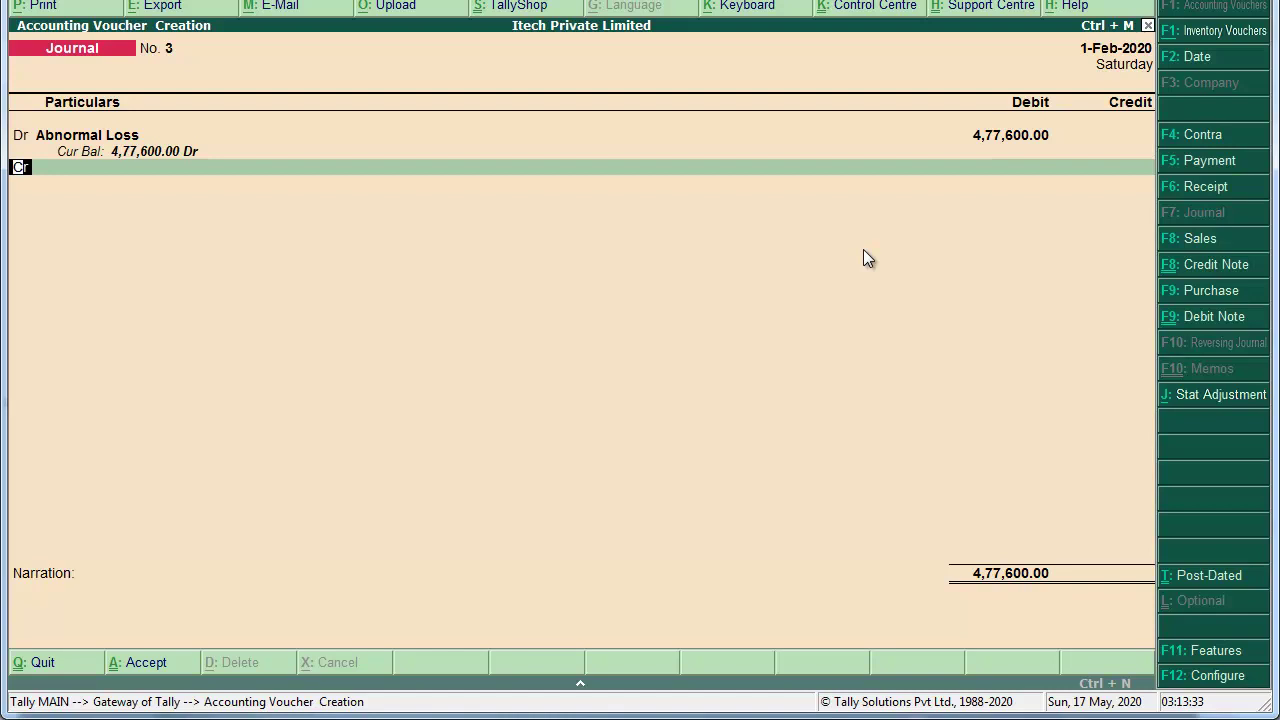
key(Return)
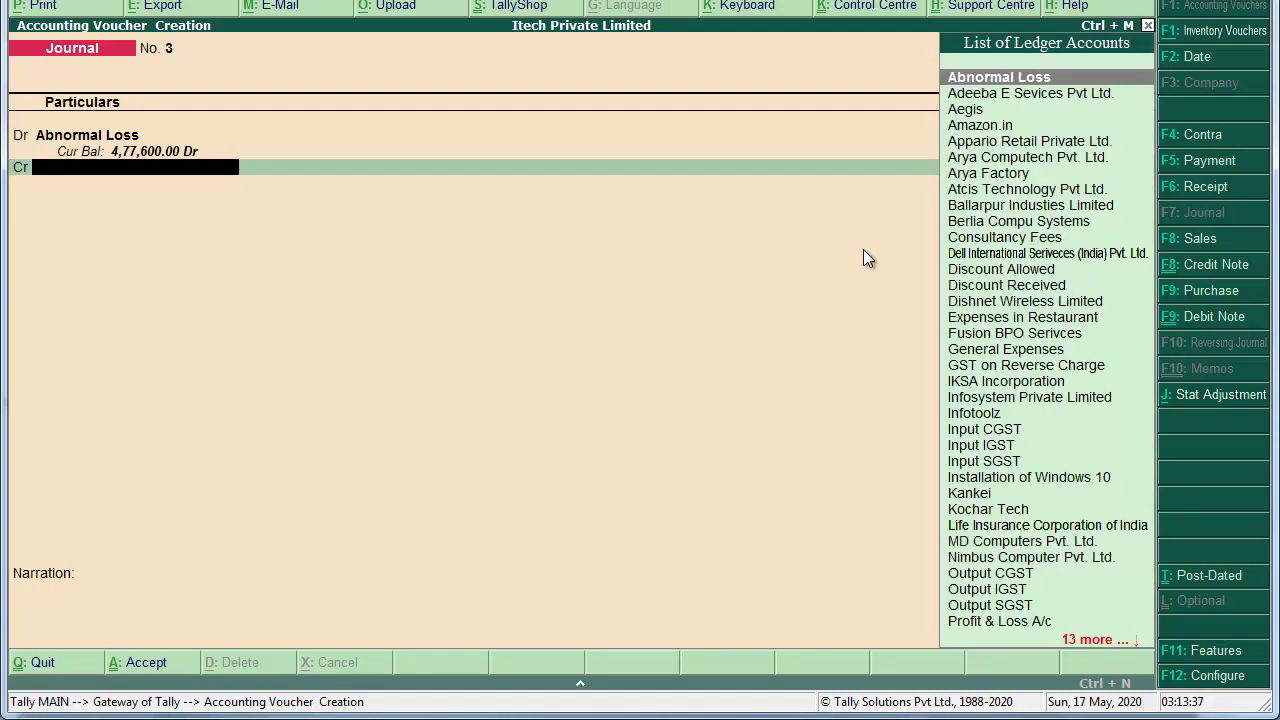
key(alt+c)
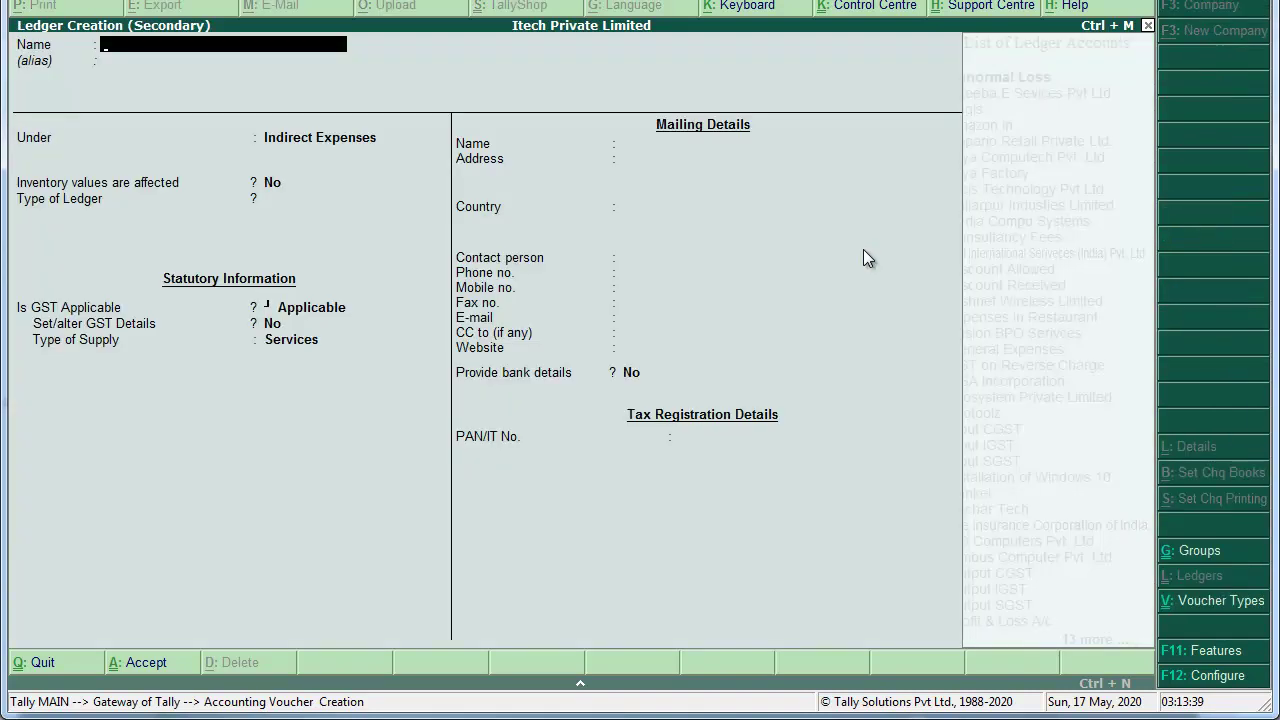
Step: Create the Loss by Fire ledger under Direct Incomes with GST set to Not Applicable
text(Pre)
key(BackSpace)
key(BackSpace)
key(BackSpace)
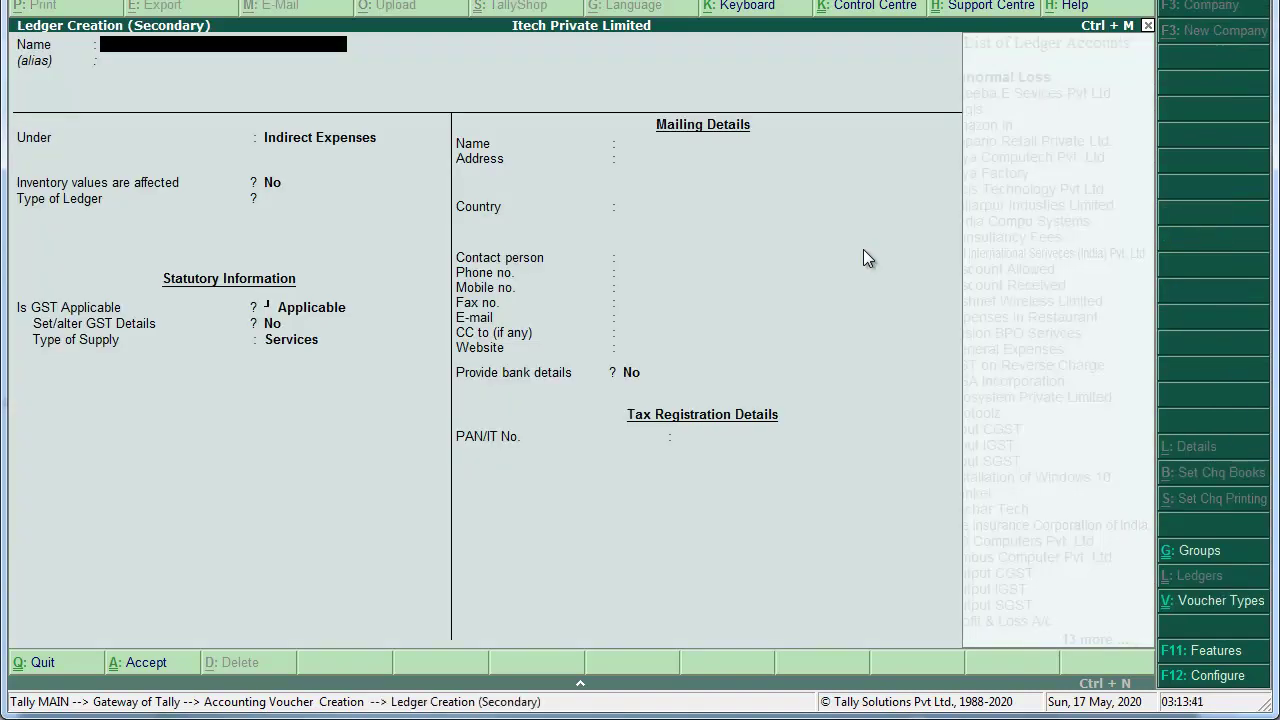
text(Loss by Fire)
key(Return)
text(Direct in)
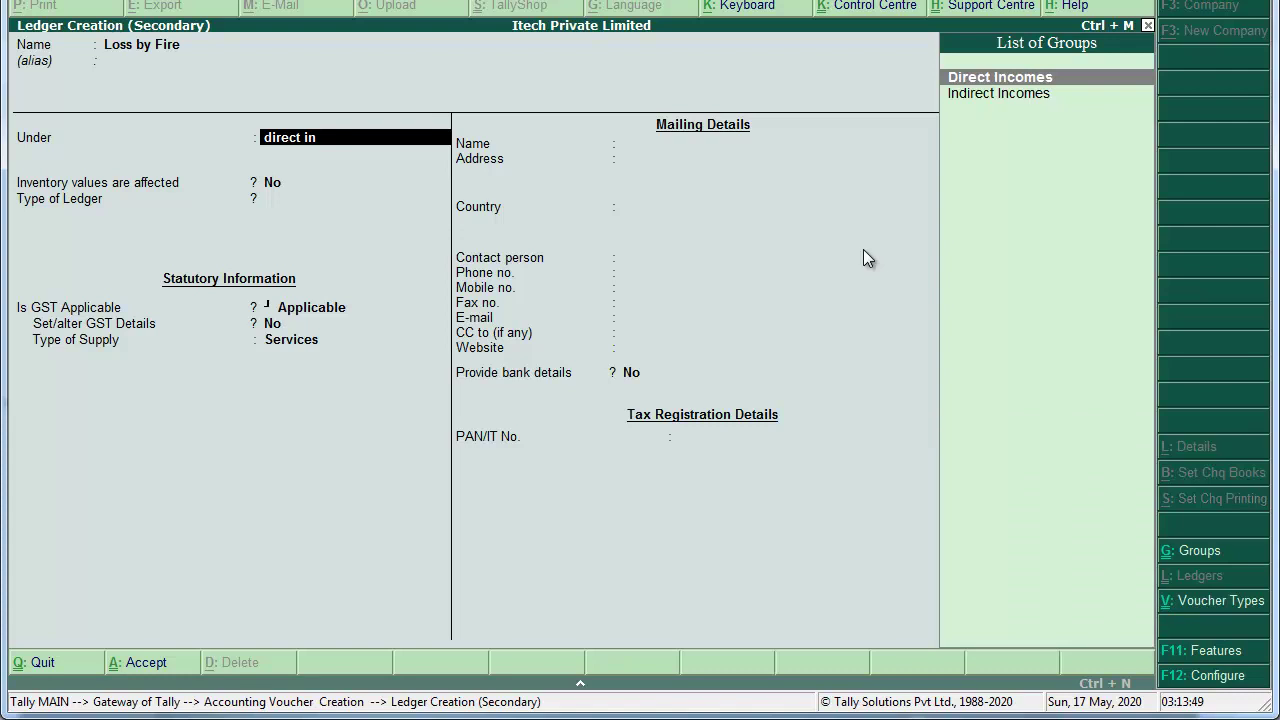
key(Return)
key(Return)
key(Return)
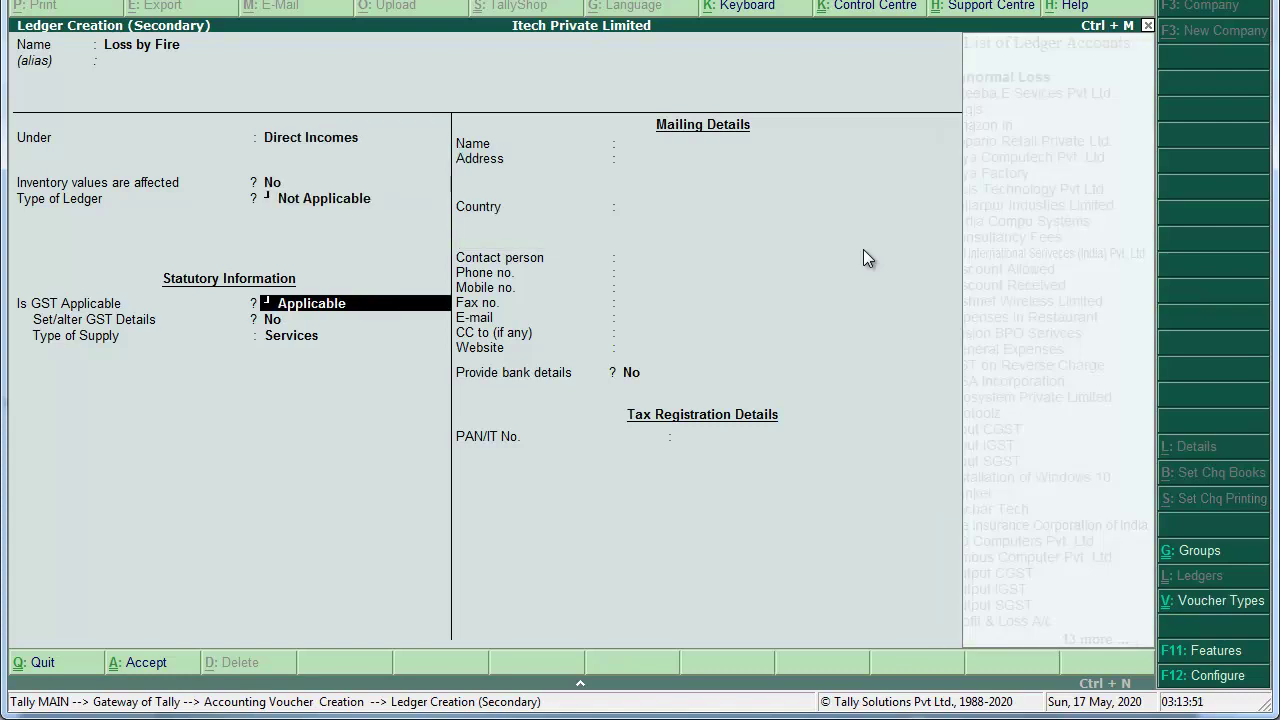
key(Down)
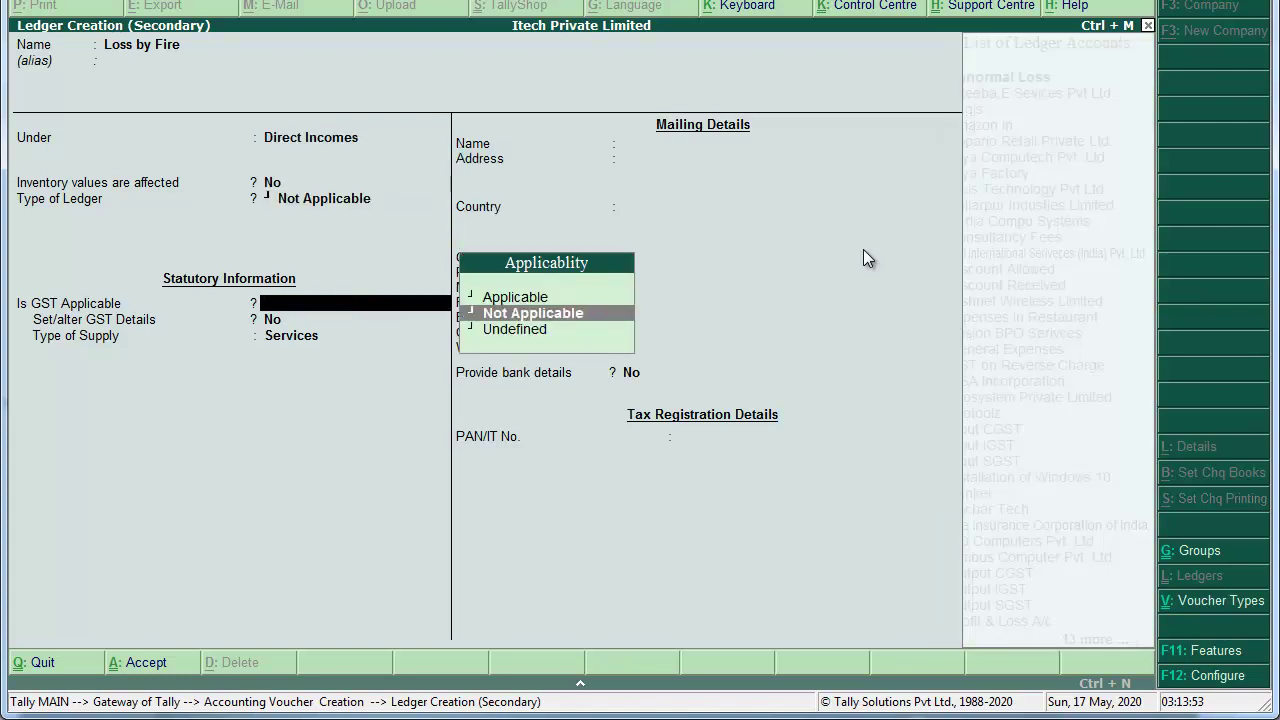
key(Return)
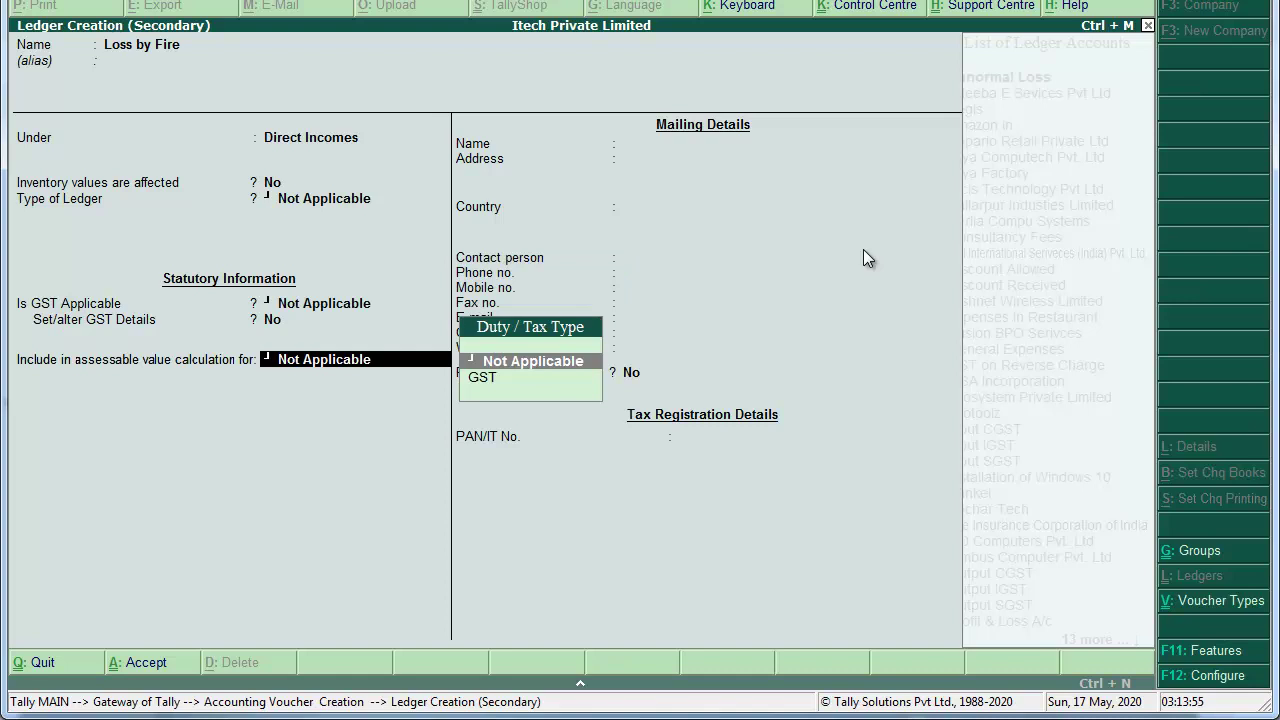
key(Return)
key(Return)
key(Return)
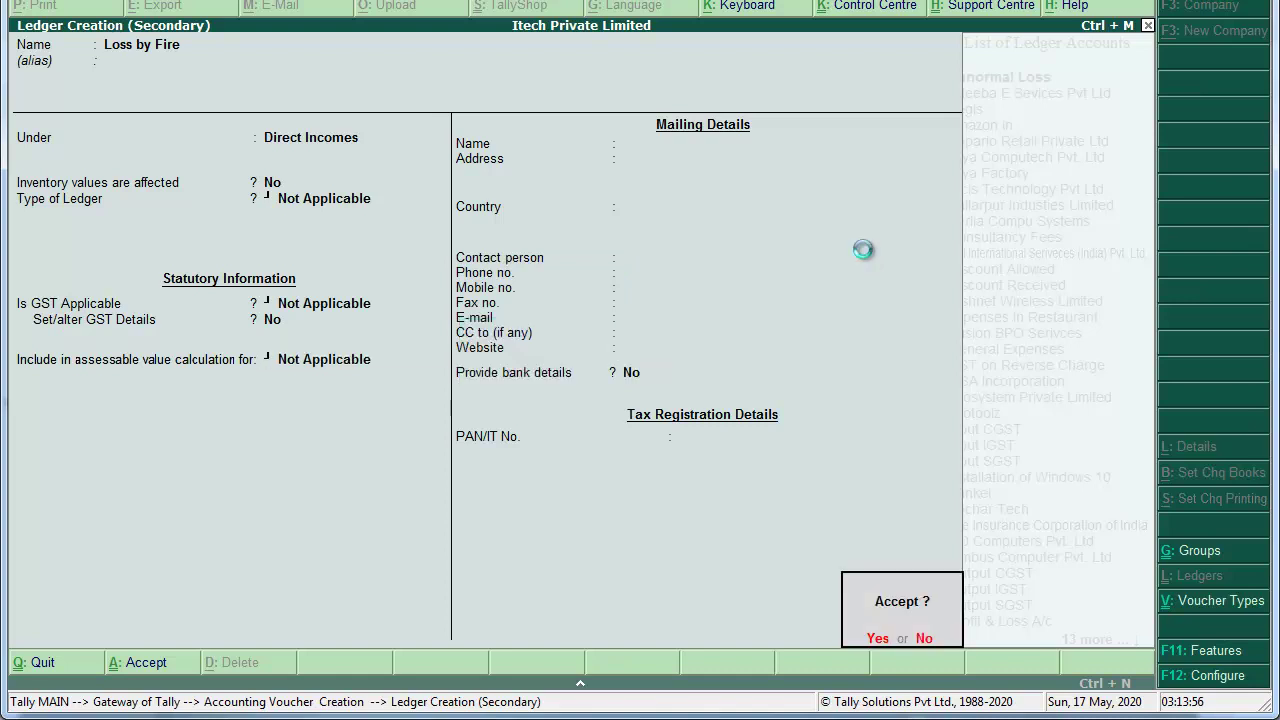
key(Return)
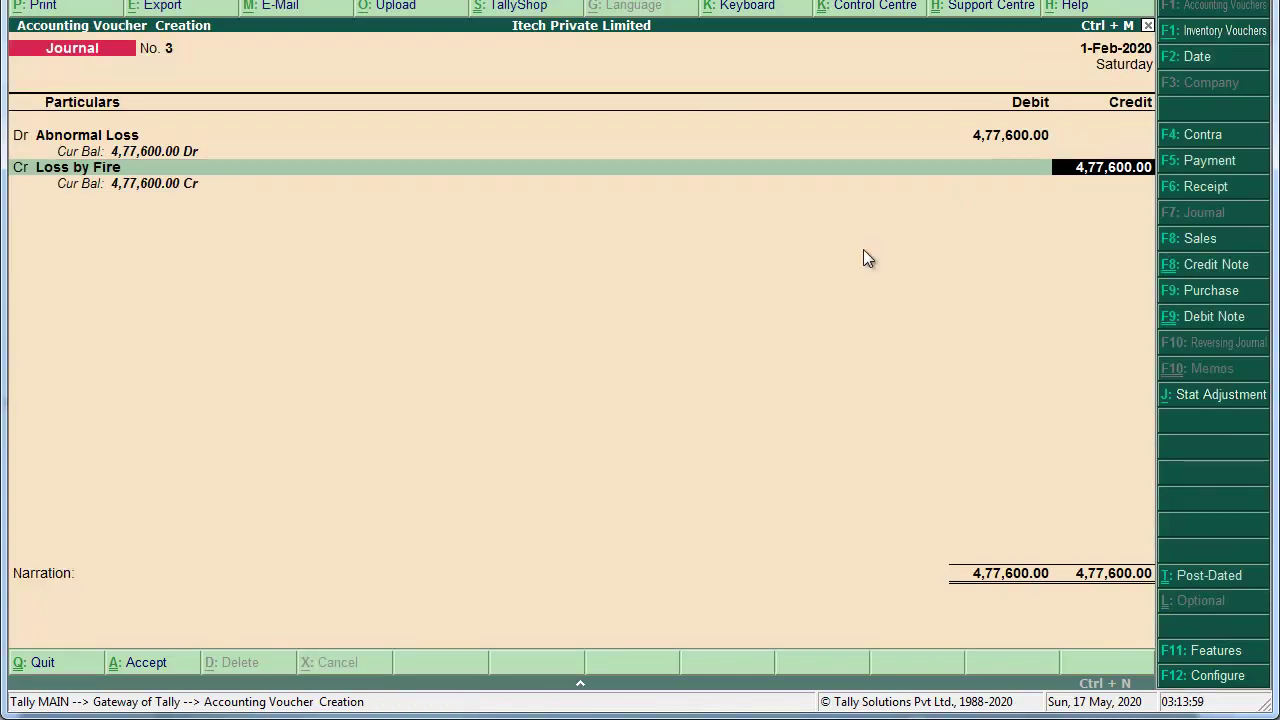
Step: Add the narration 'Being 12 Pcs Dell Vostro Laptop Destroyed by Fire.' to journal No. 3
key(Return)
text(Being)
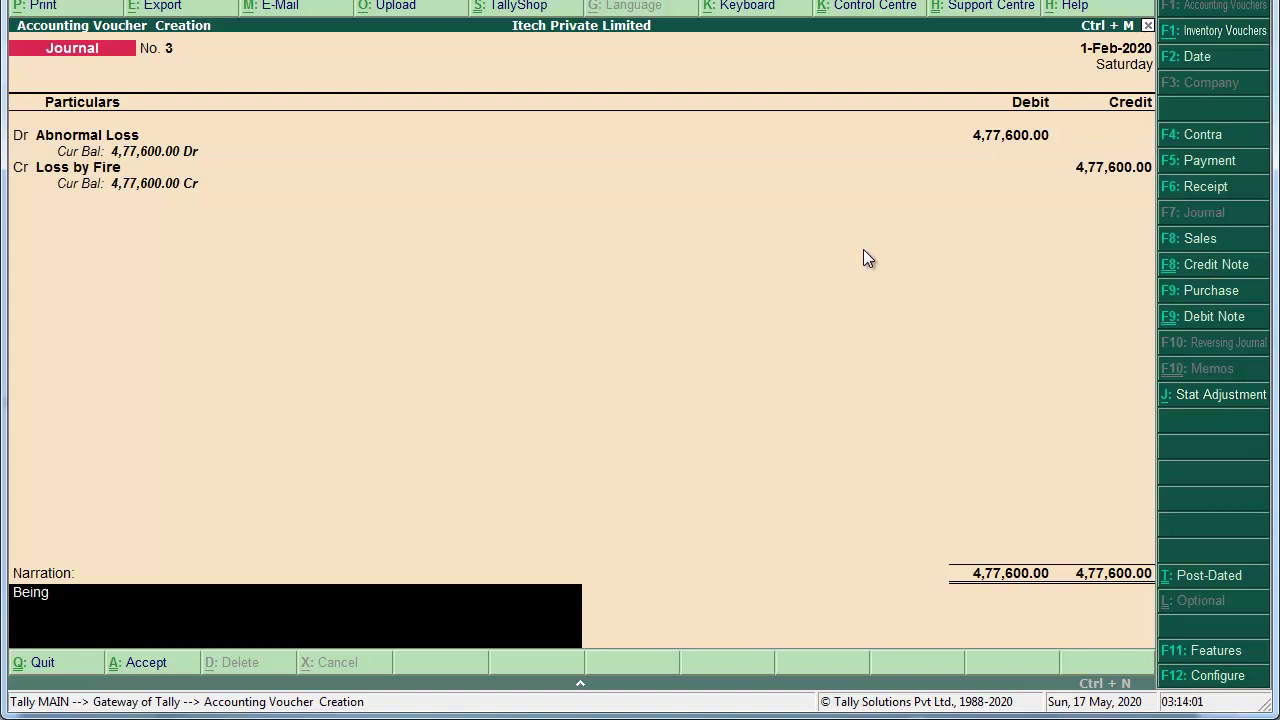
text( 12 pcs)
key(BackSpace)
key(BackSpace)
key(BackSpace)
text(Pcs)
text( Dell Vostro)
text( Lpap)
key(BackSpace)
key(BackSpace)
key(BackSpace)
text(aptop Destroyed by )
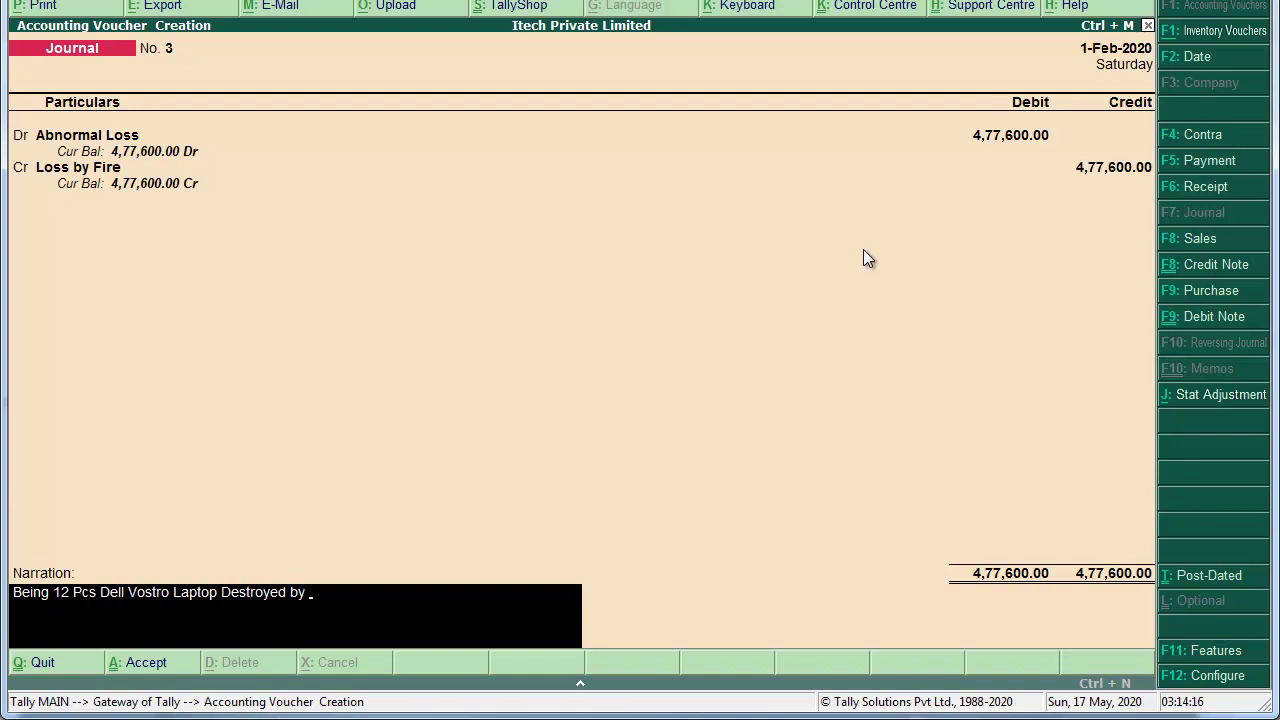
text(Fire.)
key(Return)
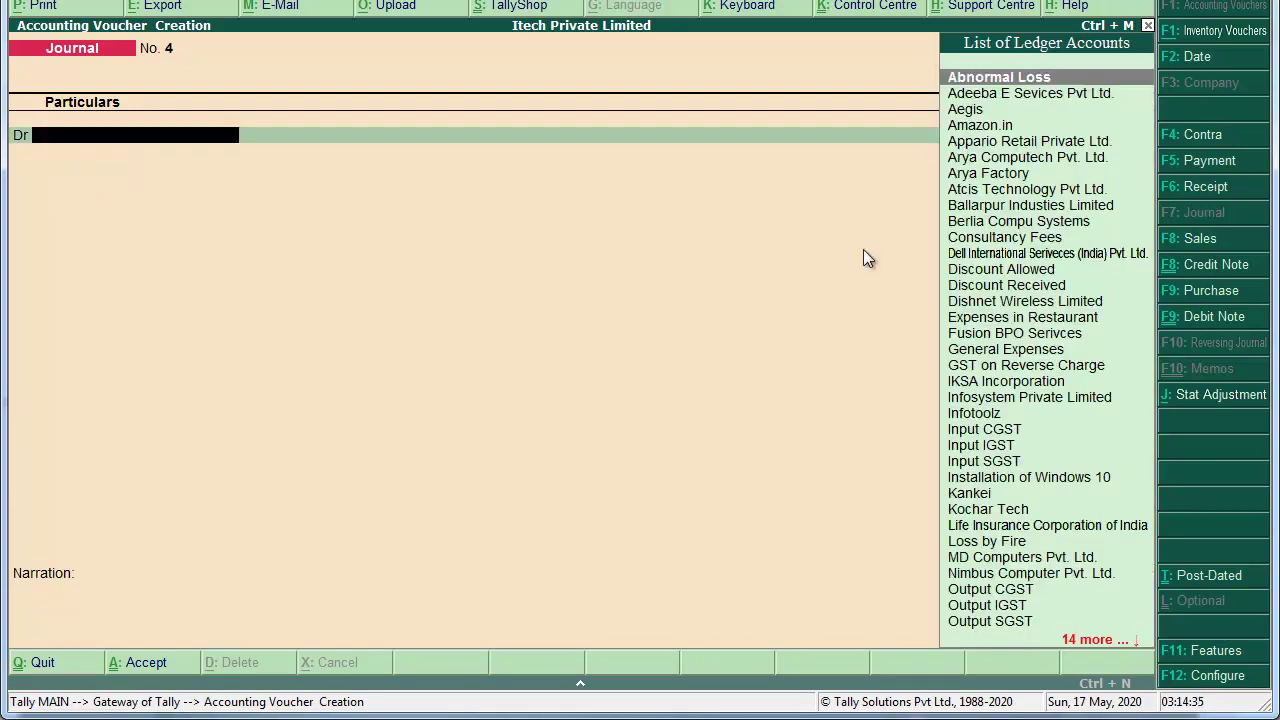
key(Escape)
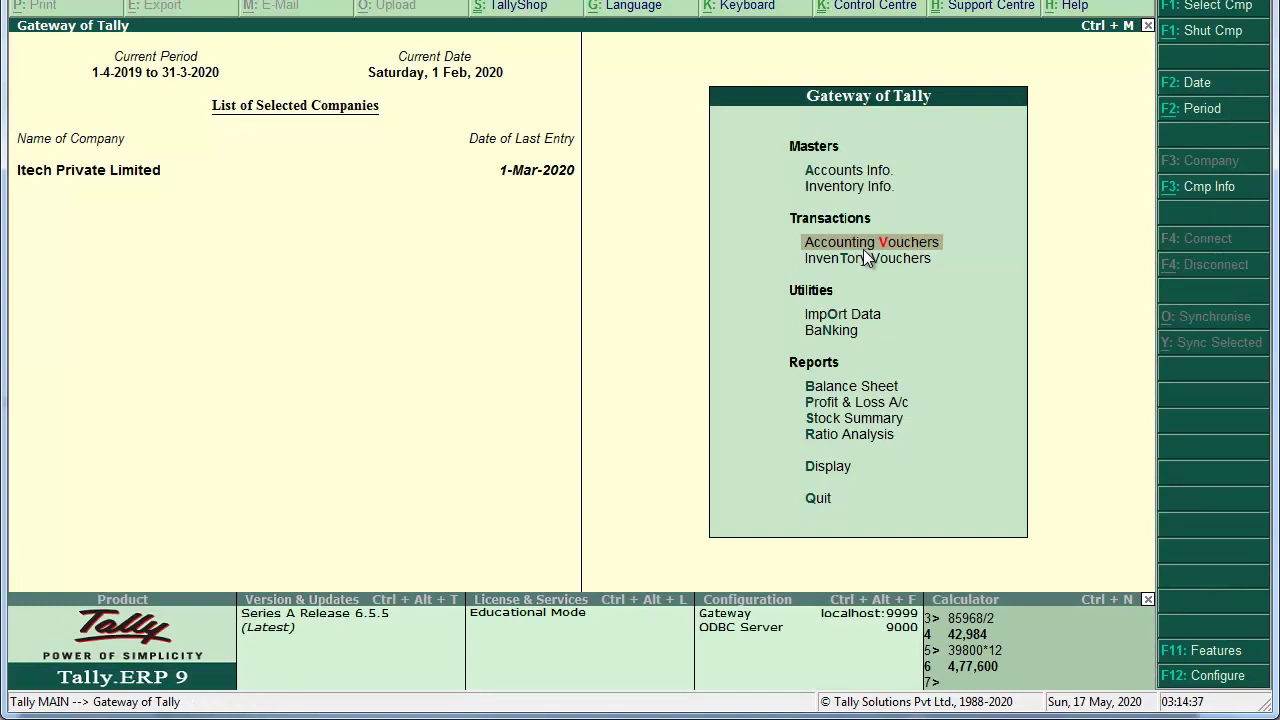
key(s)
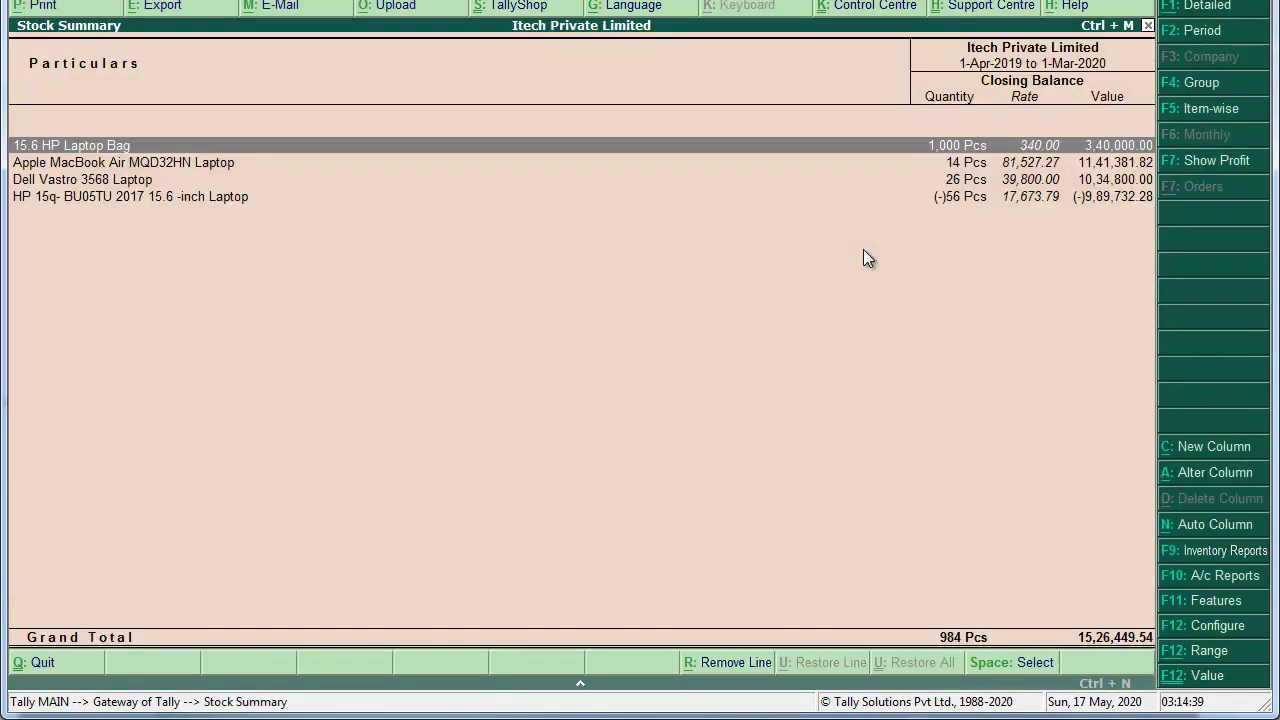
key(Down)
key(Down)
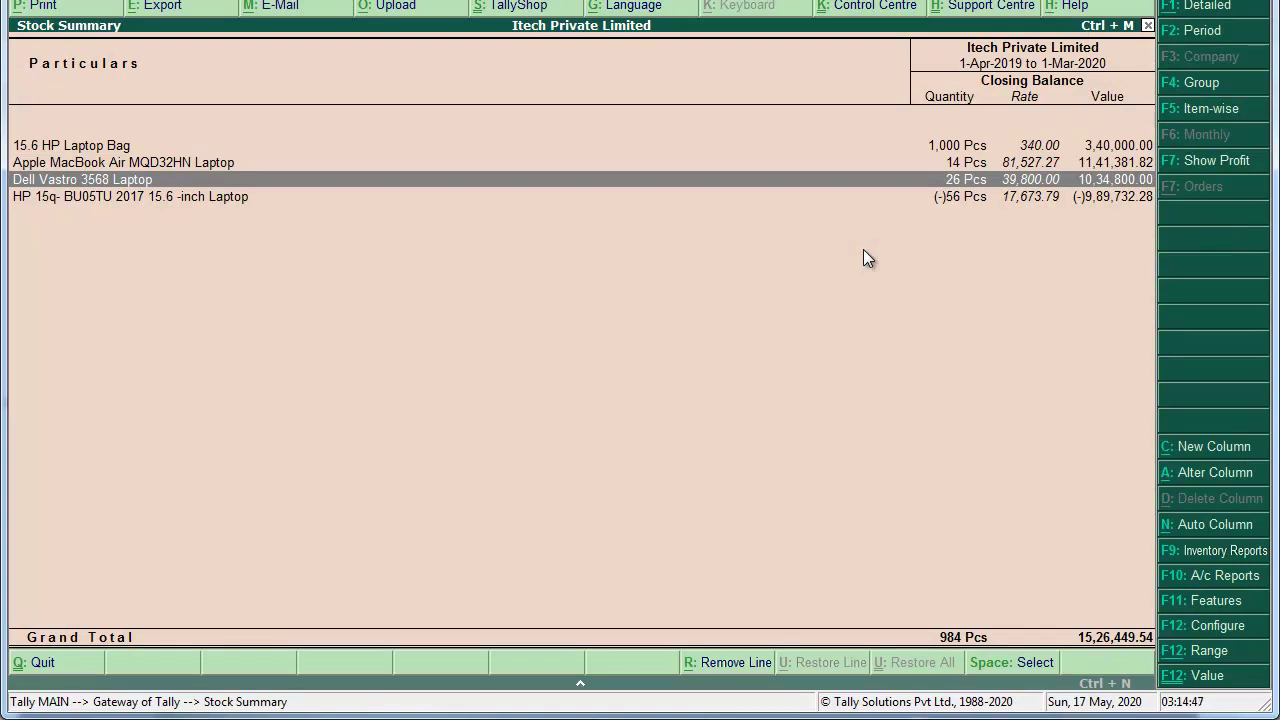
key(Escape)
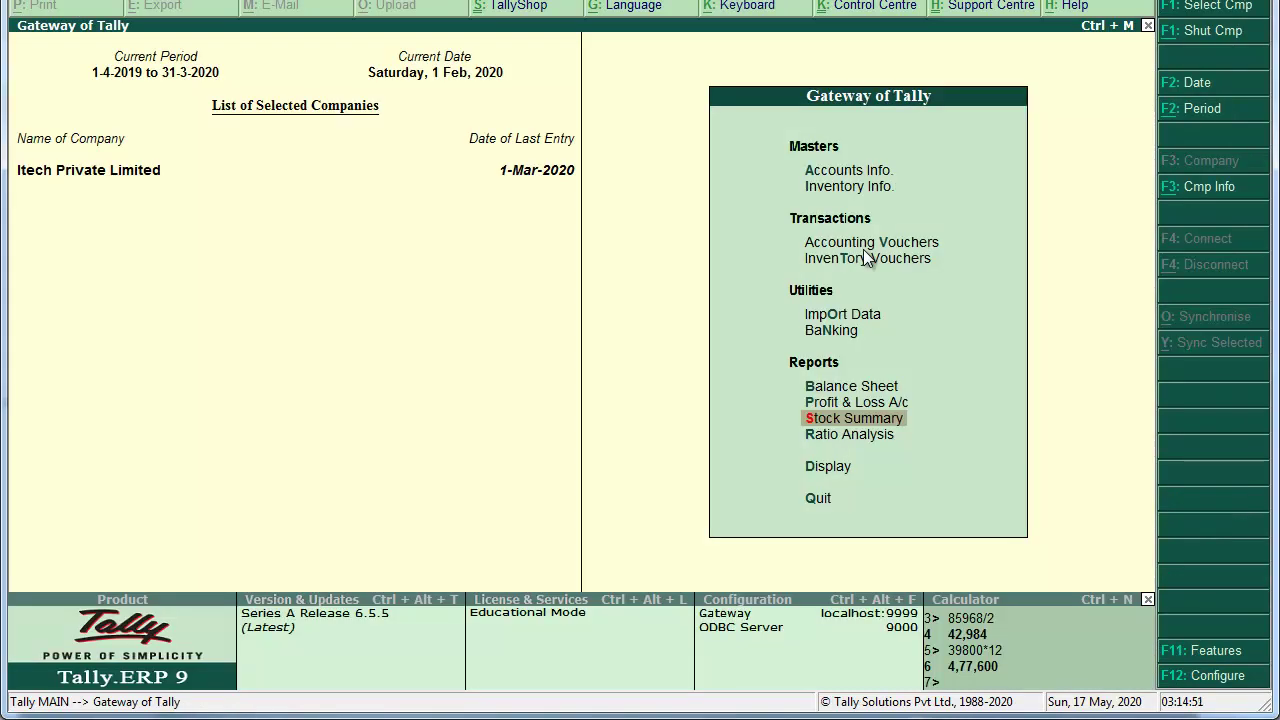
key(Up)
key(Up)
key(Up)
key(Up)
key(Up)
key(Up)
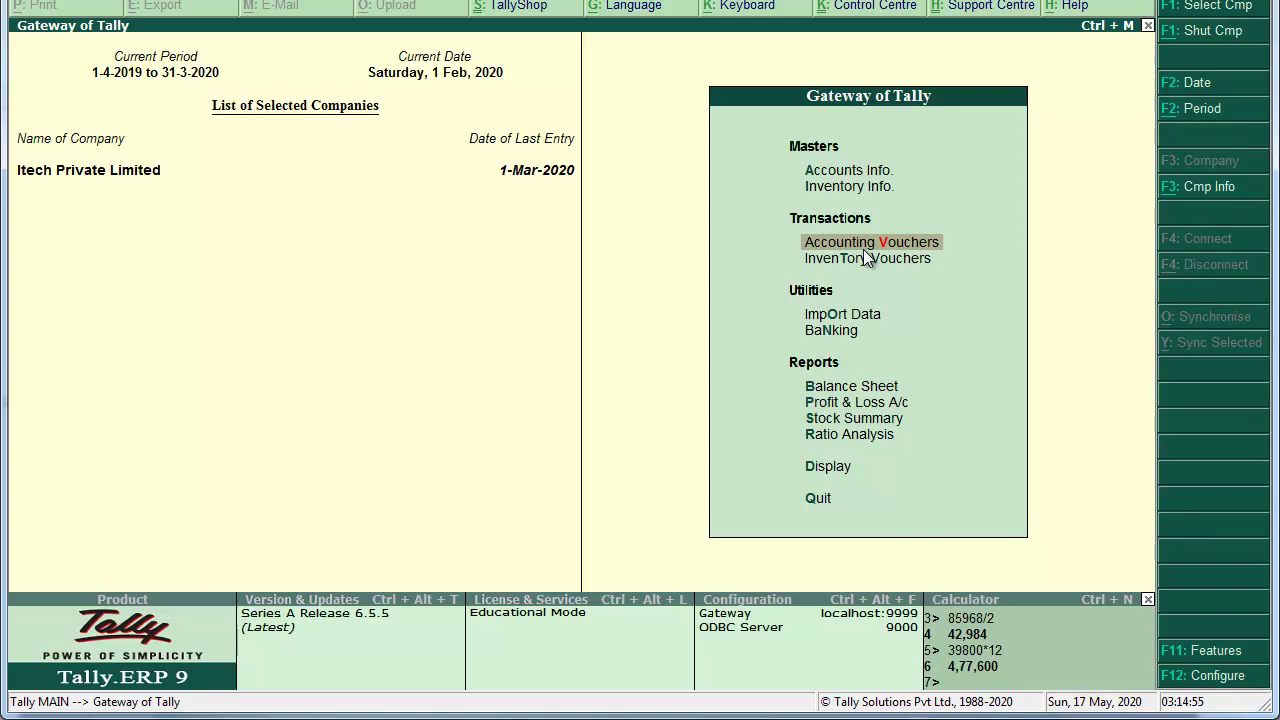
key(Return)
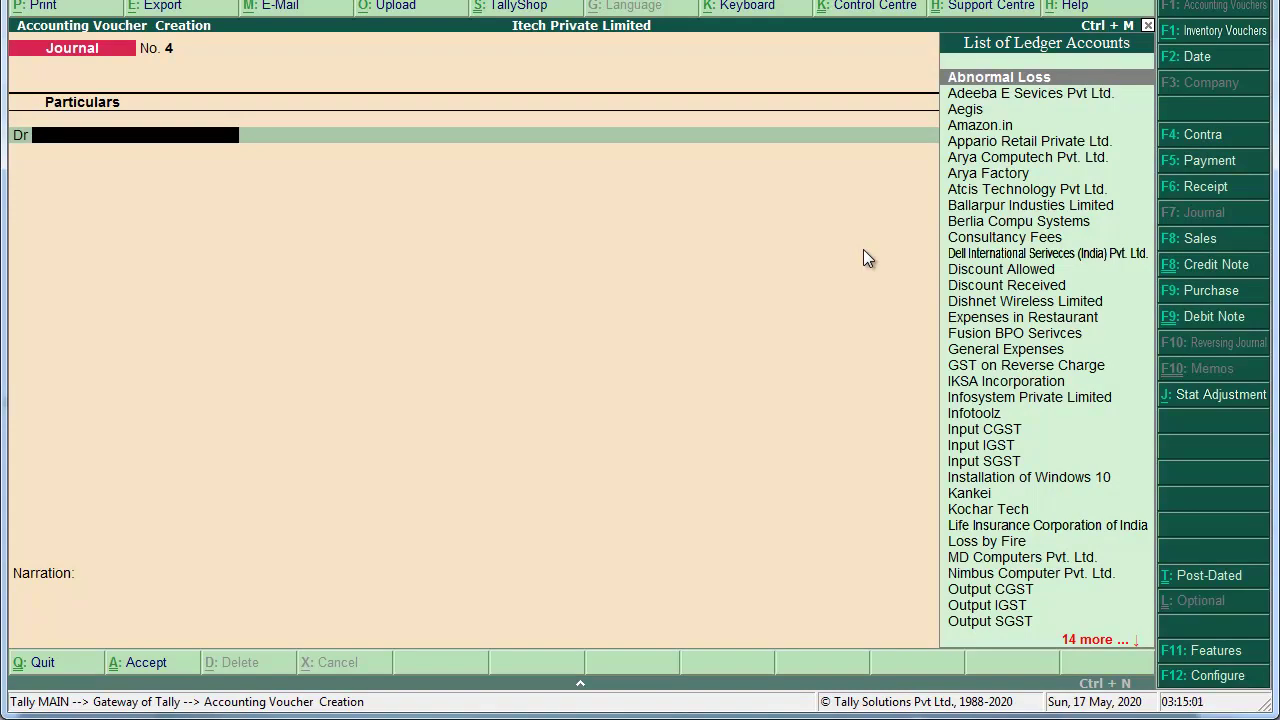
key(alt+F7)
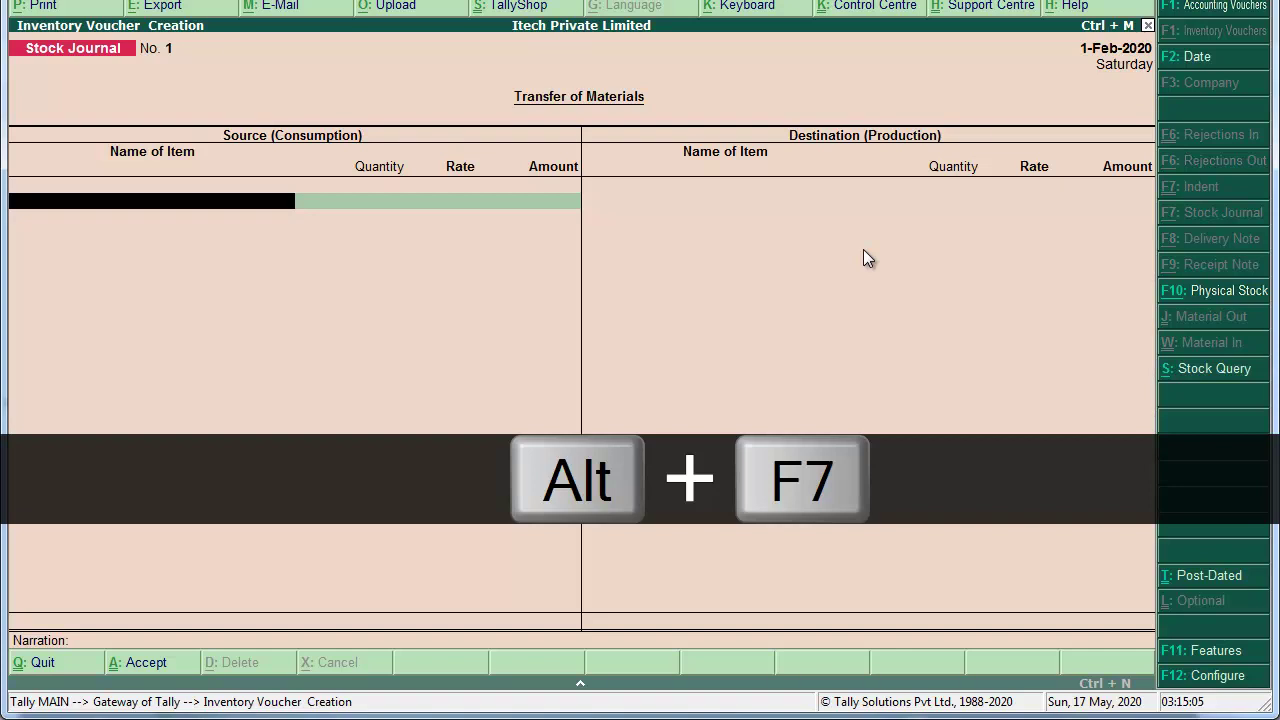
Step: Enter 12 Pcs of Dell Vastro 3568 Laptop as the consumed item in the stock journal
text(Dell)
key(Return)
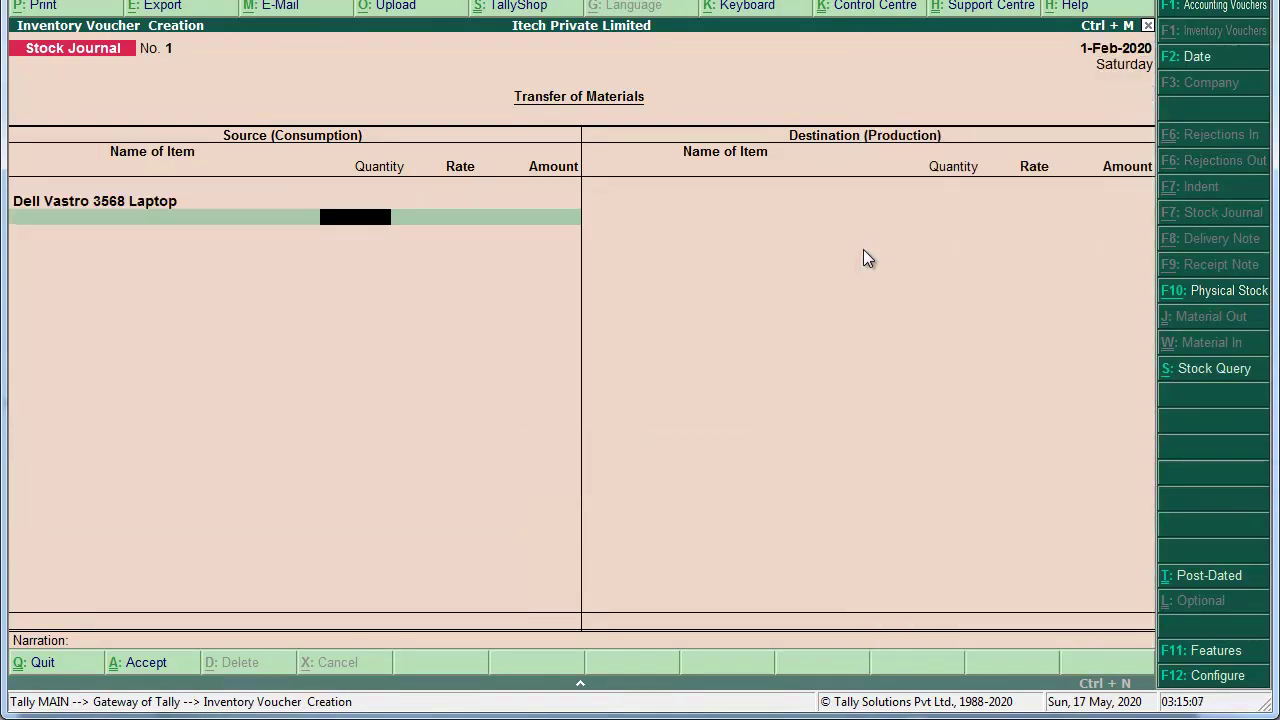
text(12)
key(Return)
key(Return)
key(Return)
key(Return)
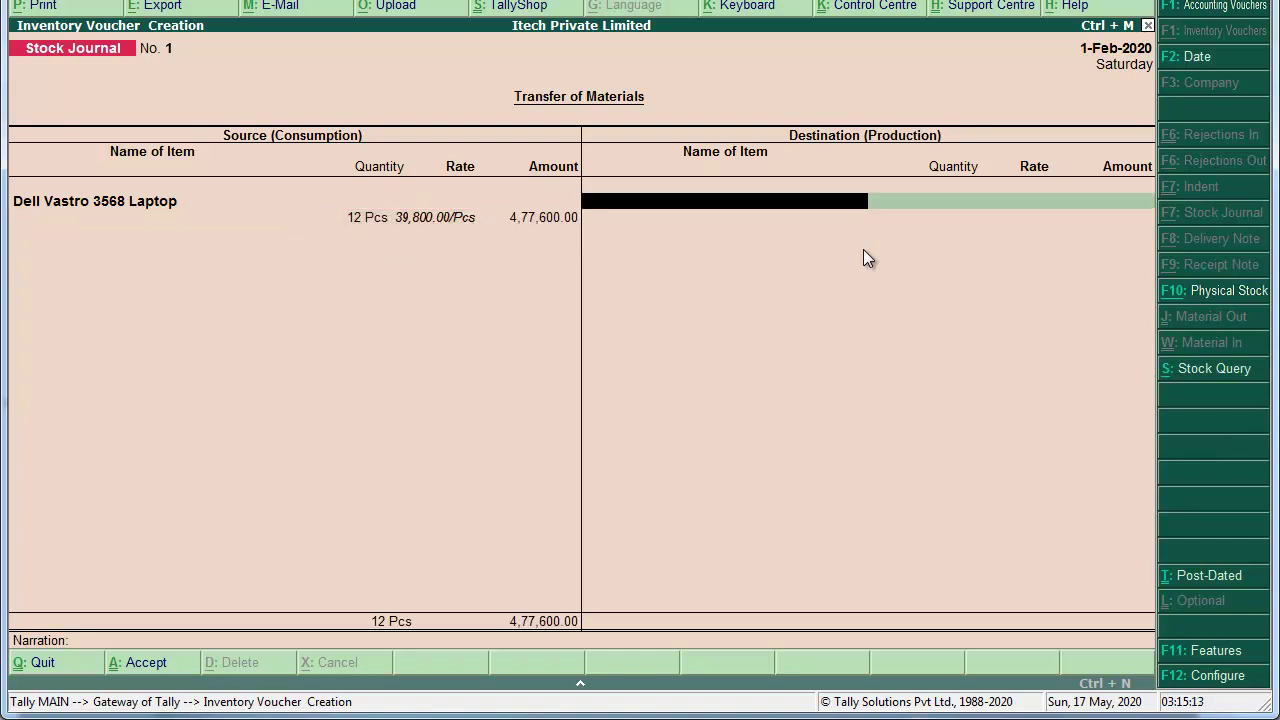
key(Return)
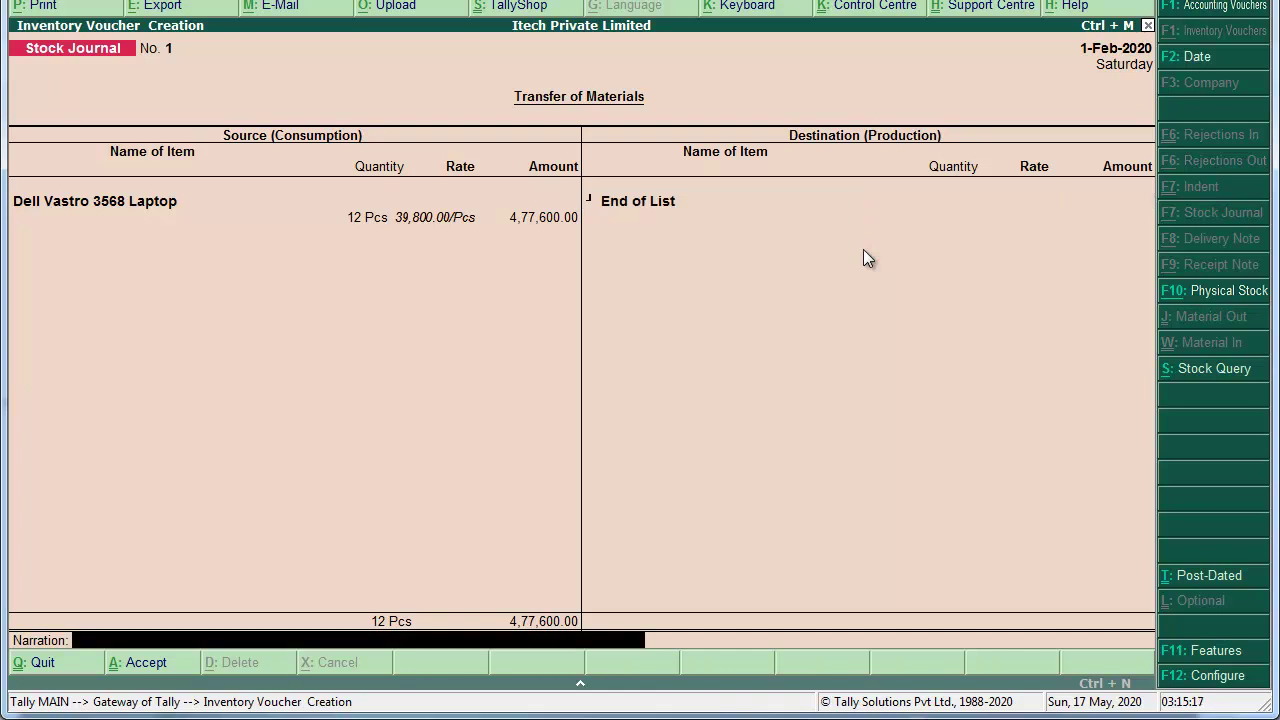
Step: Type the narration 'Being 12 Pcs Dell Vostro Laptop Destroyed by Fire.'
text(Being)
text( 12 Pcs)
text( Dell Vostro)
text( Lap)
text(top)
key(BackSpace)
text(op)
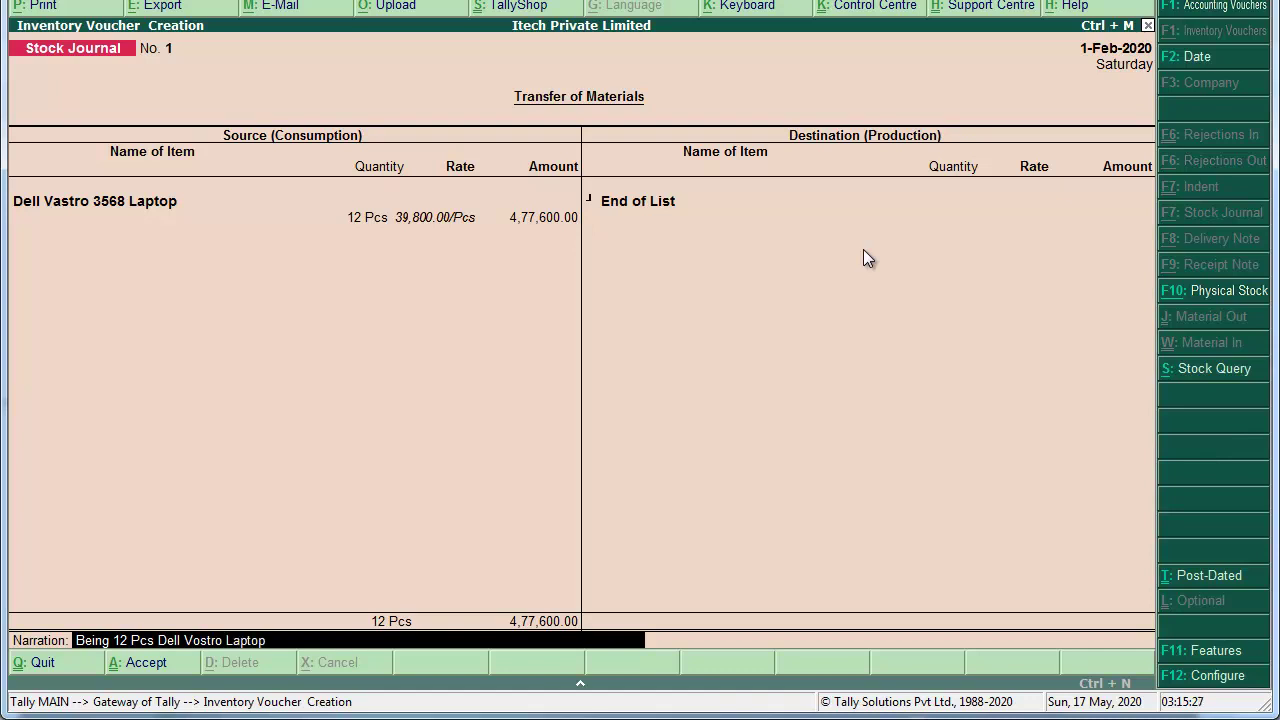
text( Destroy)
key(BackSpace)
key(BackSpace)
text(oyed by Fire.)
Step: Save the stock journal and start a new journal voucher, No. 4
key(Return)
key(Return)
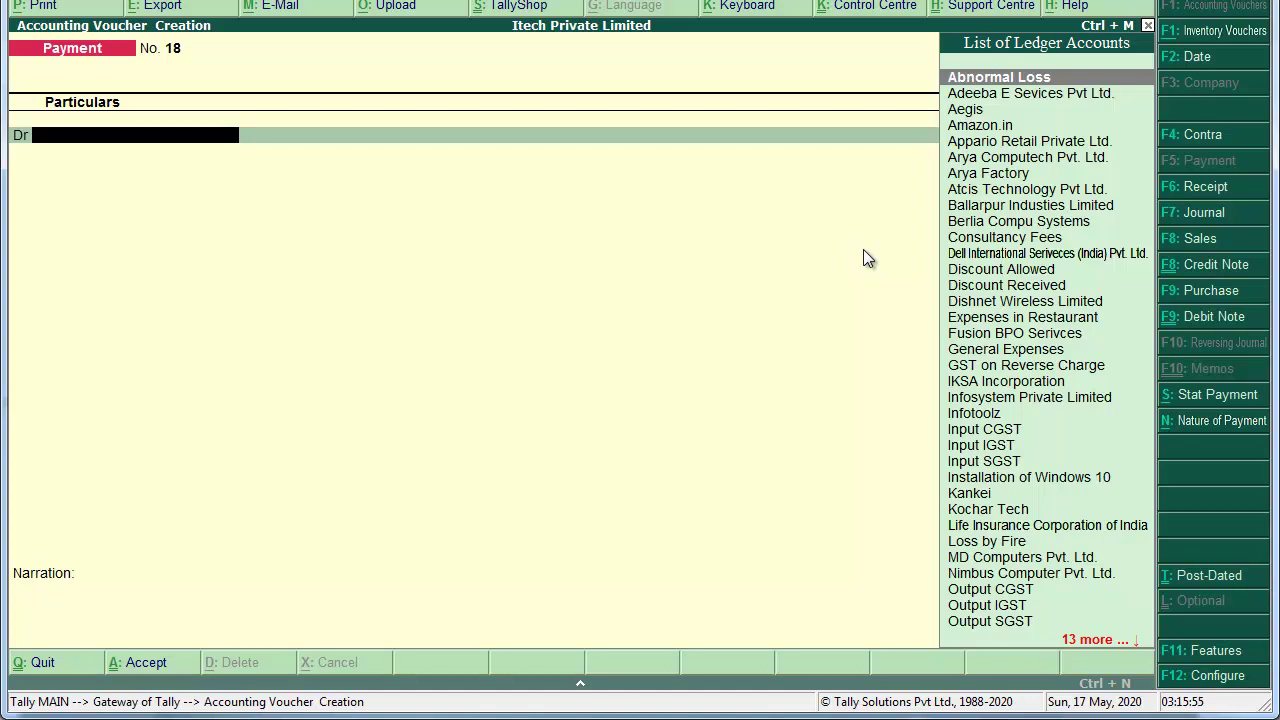
key(Escape)
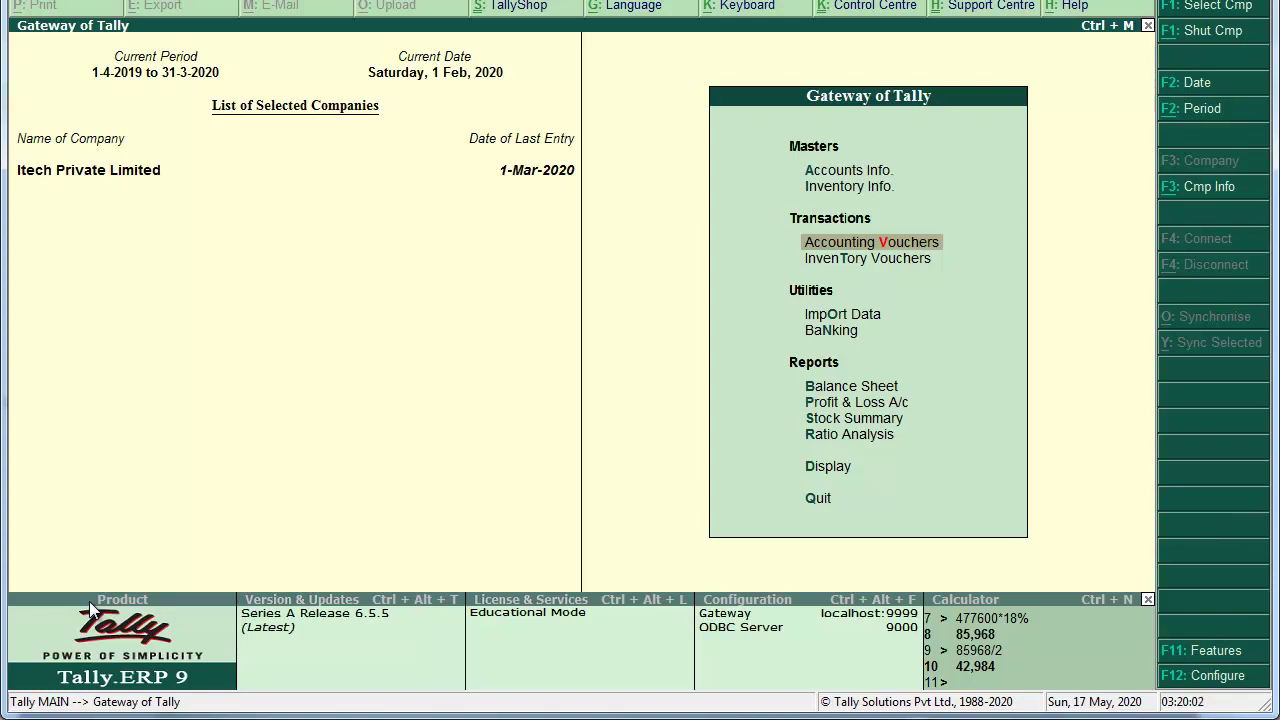
key(Return)
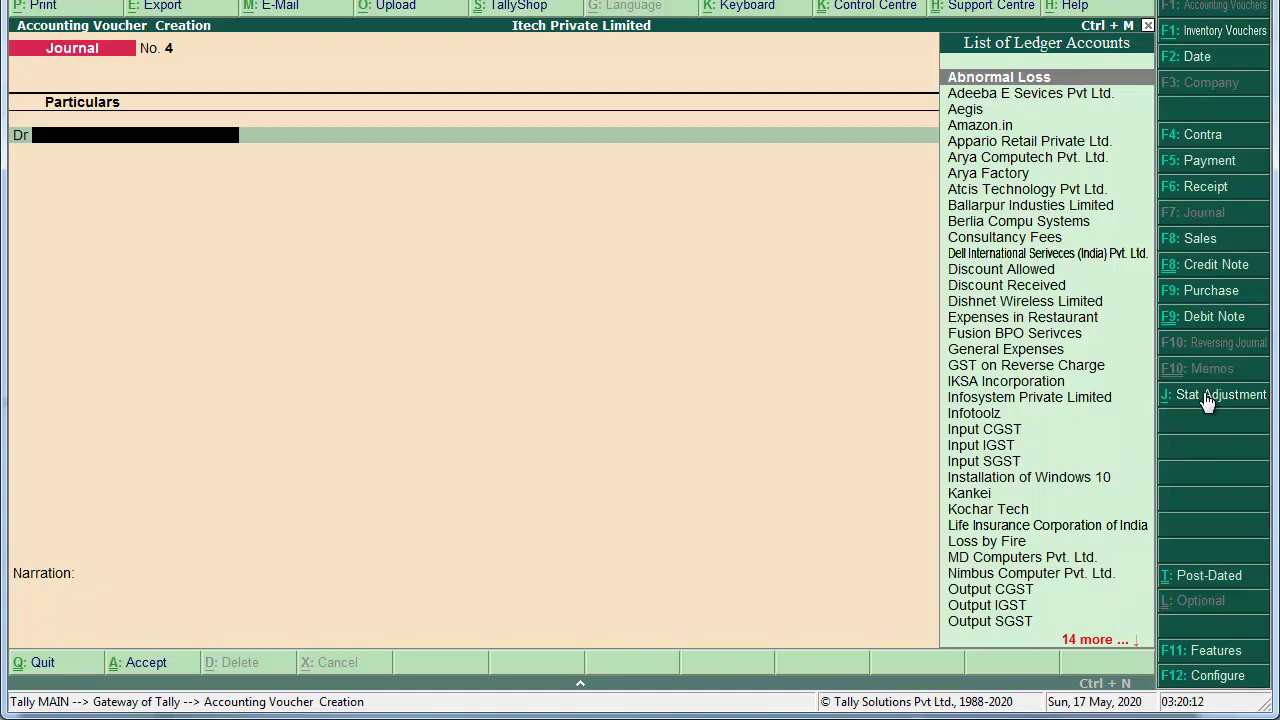
Step: Set the stat adjustment to GST, Reversal of Input Tax Credit, with additional details Others
key(alt+j)
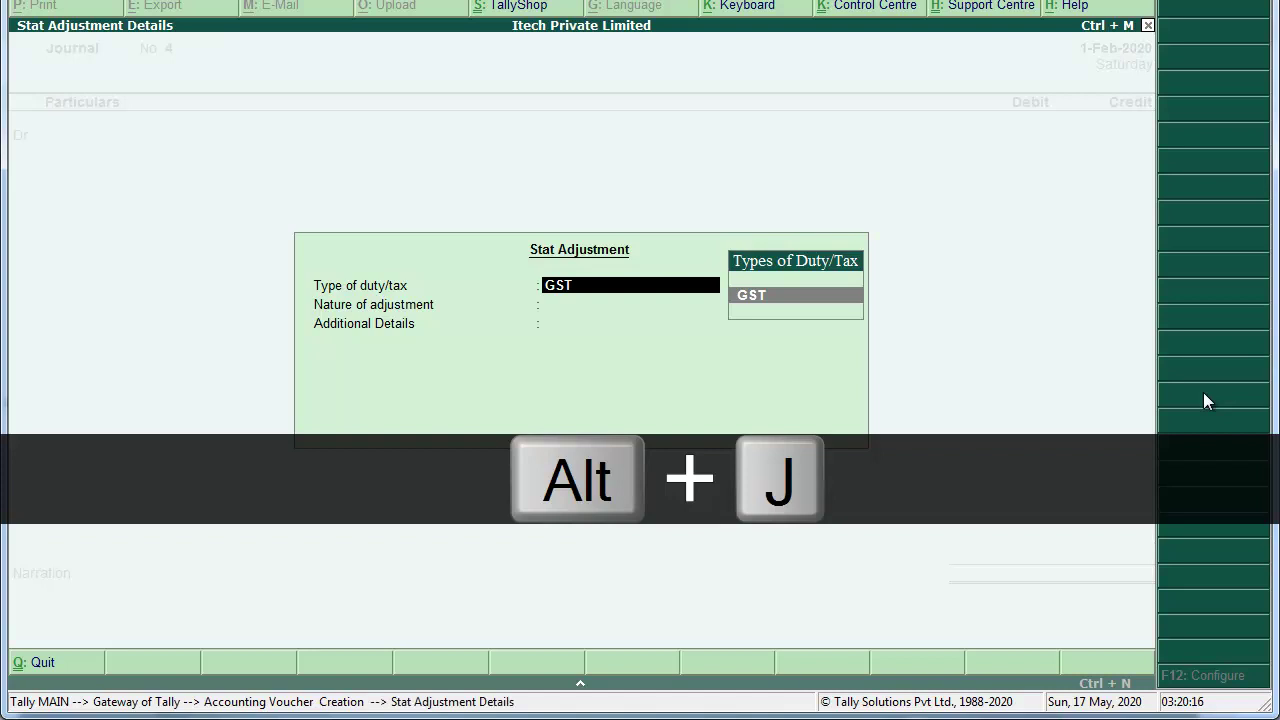
key(Return)
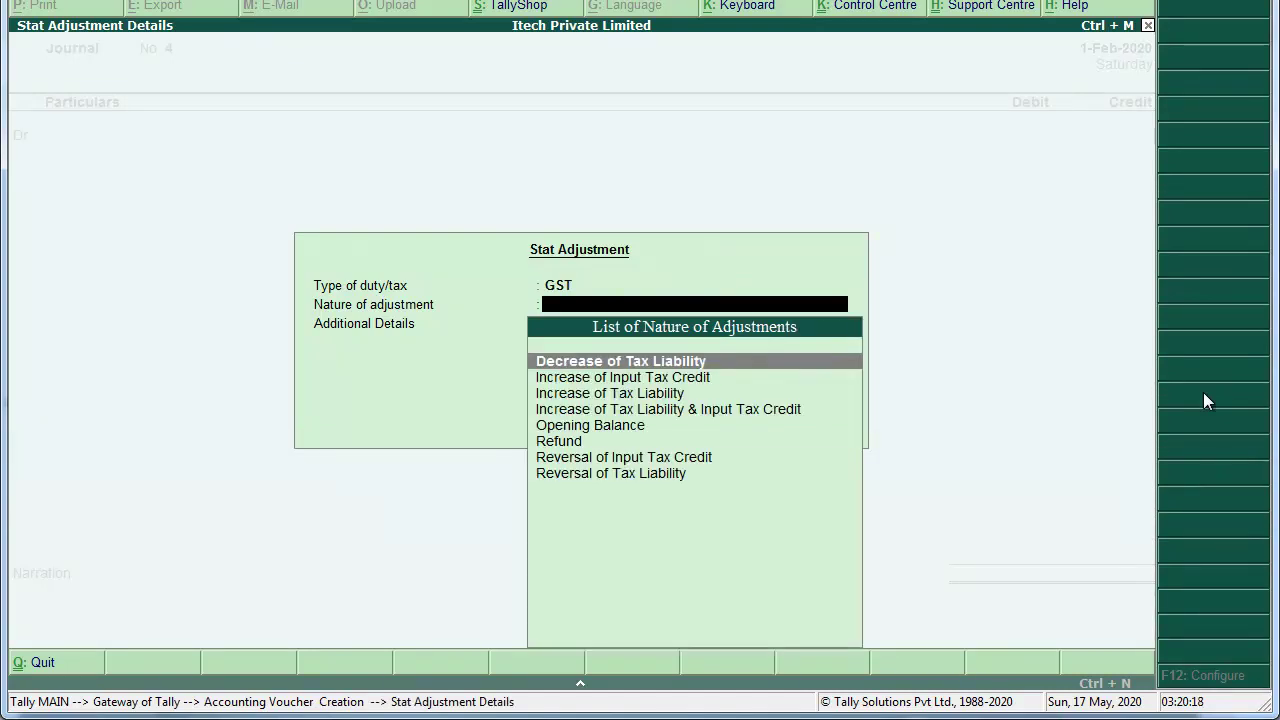
key(Down)
key(Down)
key(Down)
key(Down)
key(Down)
key(Down)
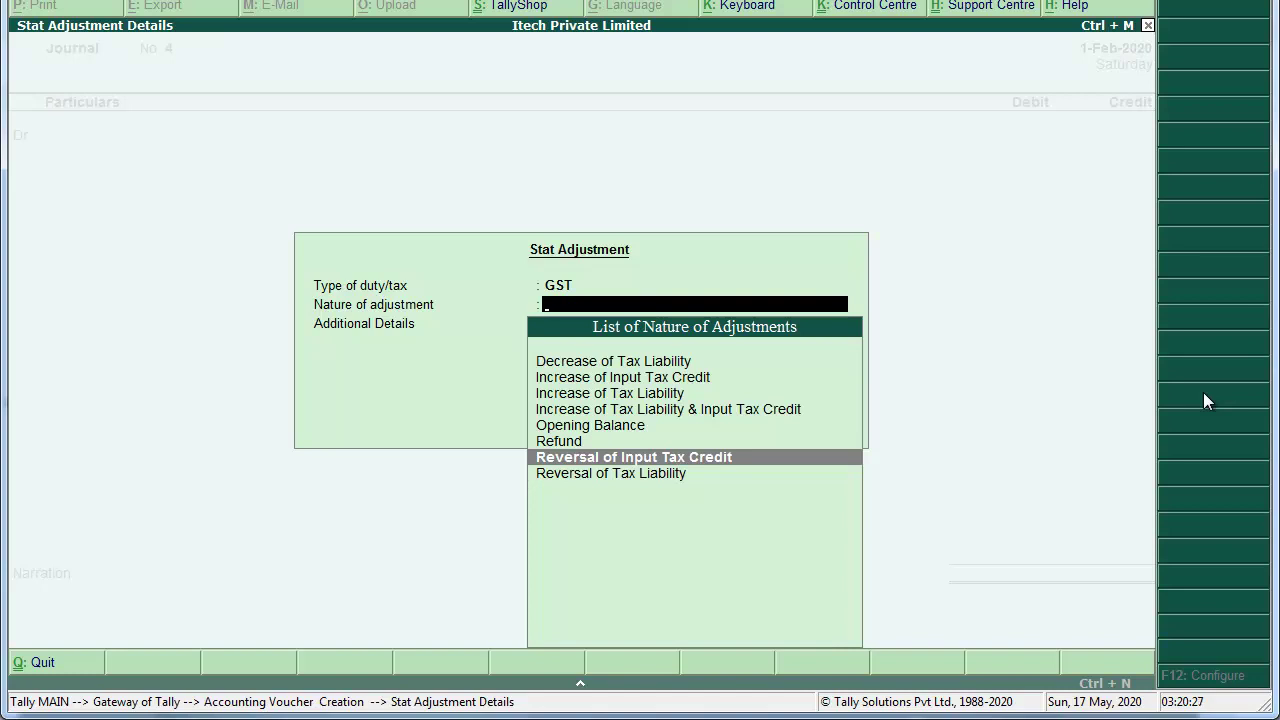
key(Return)
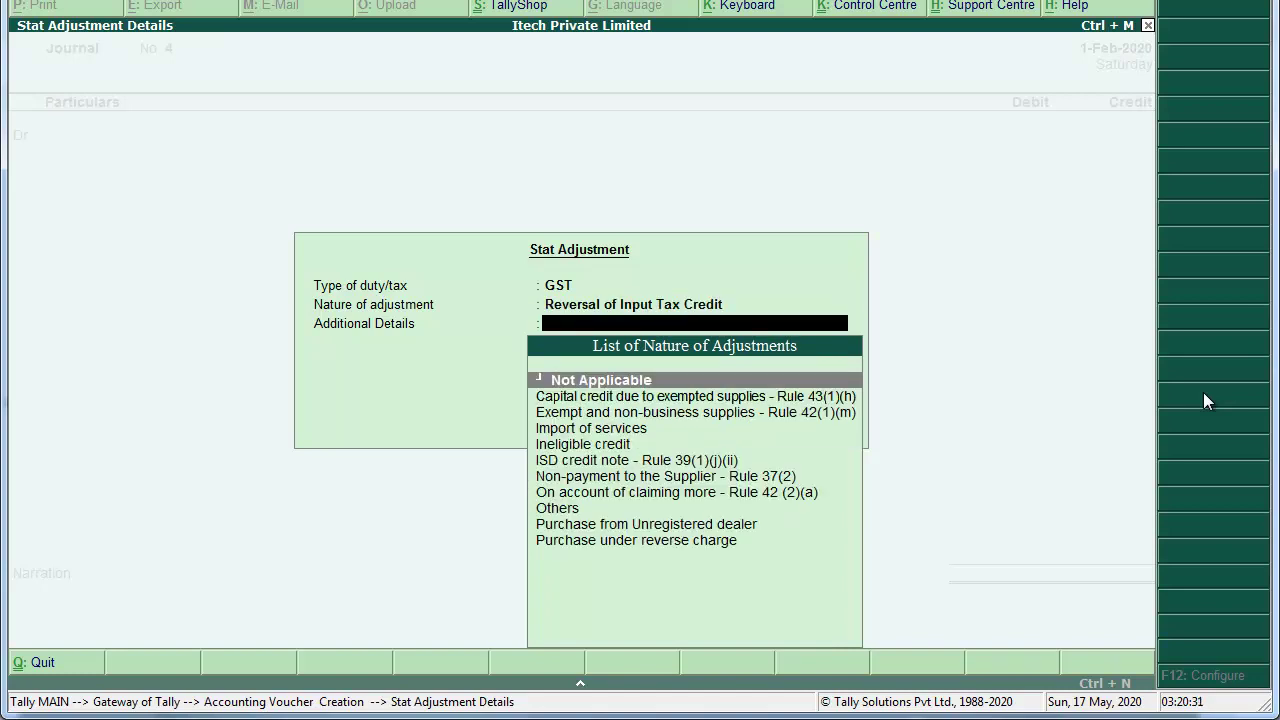
key(Down)
key(Down)
key(Down)
key(Down)
key(Down)
key(Down)
key(Down)
key(Down)
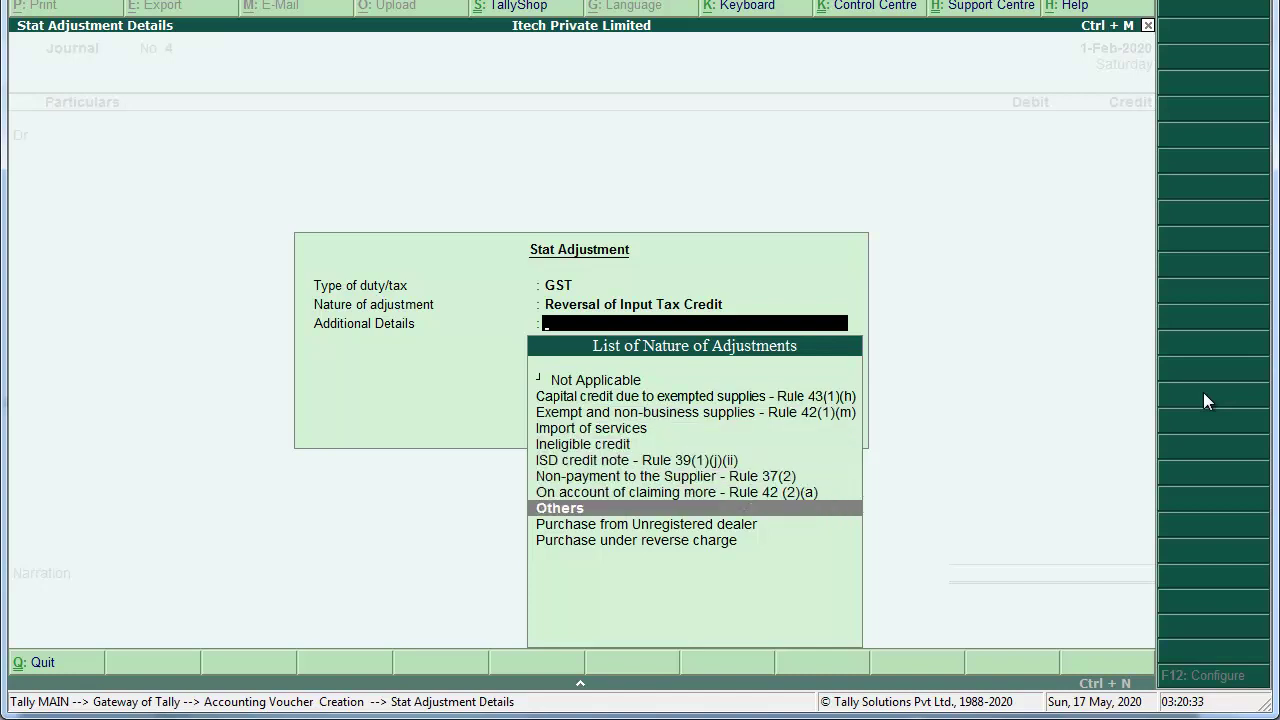
key(Return)
Step: Debit Abnormal Loss with 85,968.00, calculated in the calculator as 477600*18%
text(A)
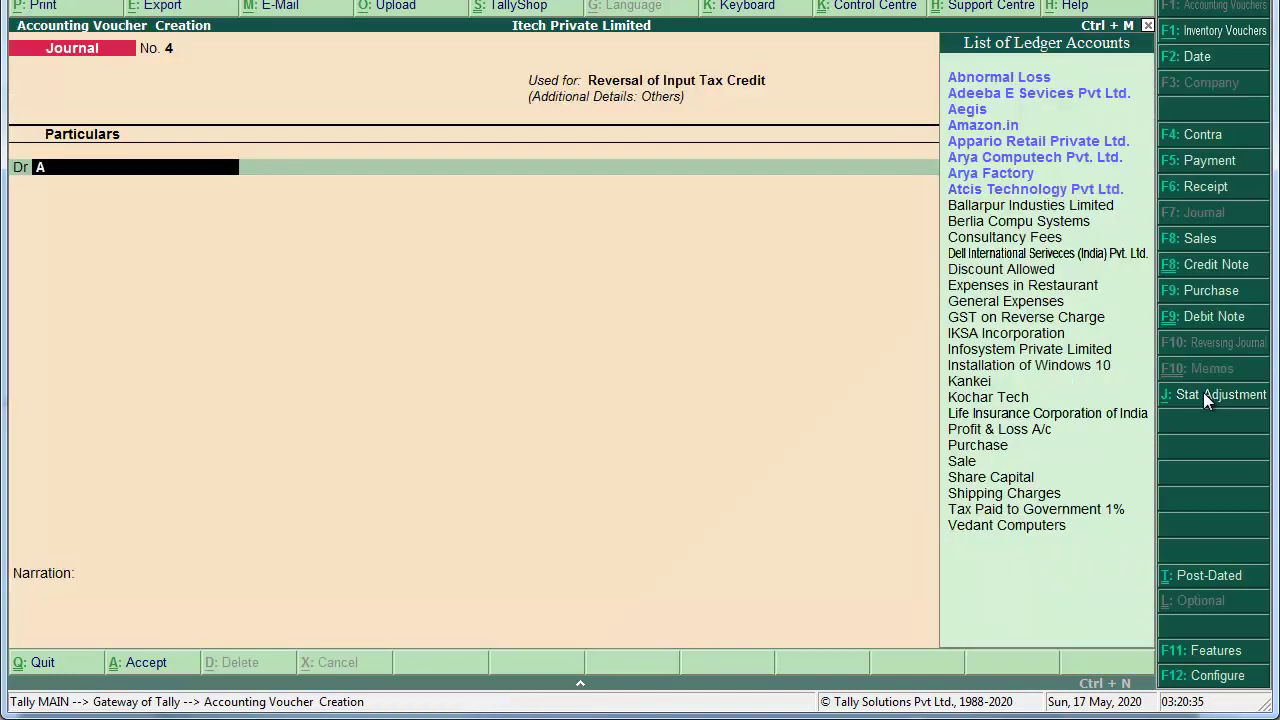
text(bnor)
key(Return)
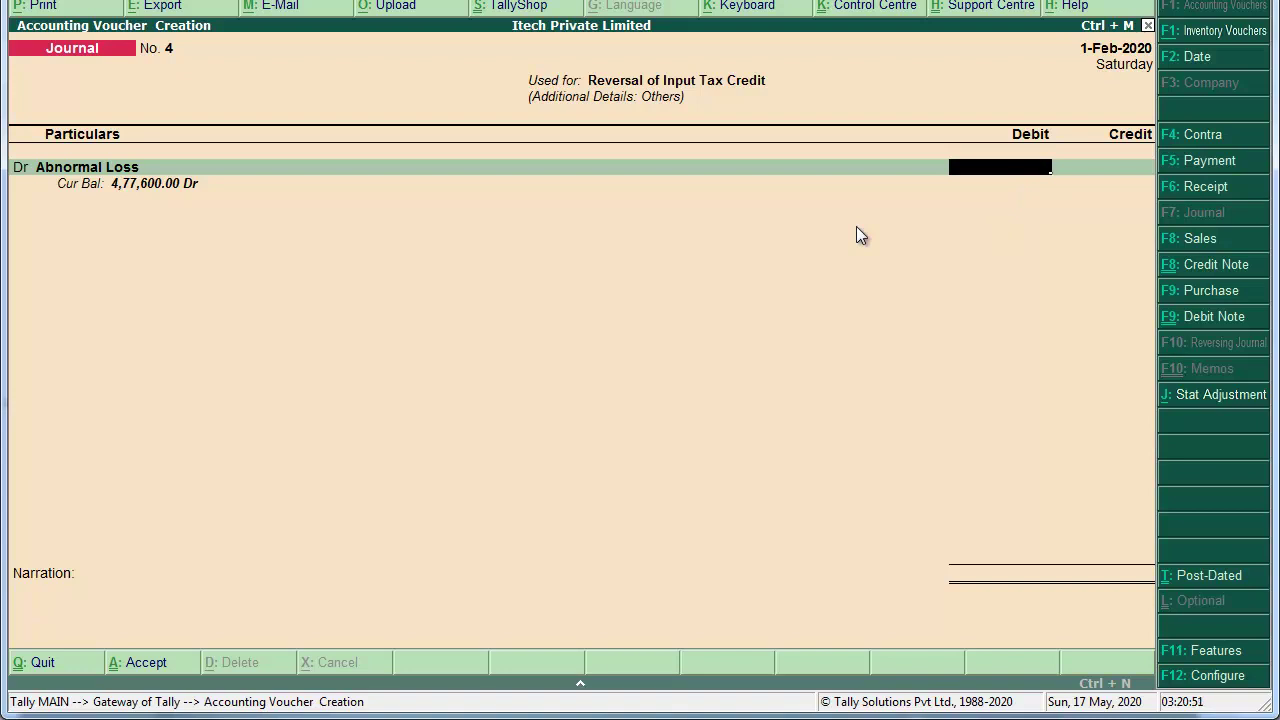
key(alt+c)
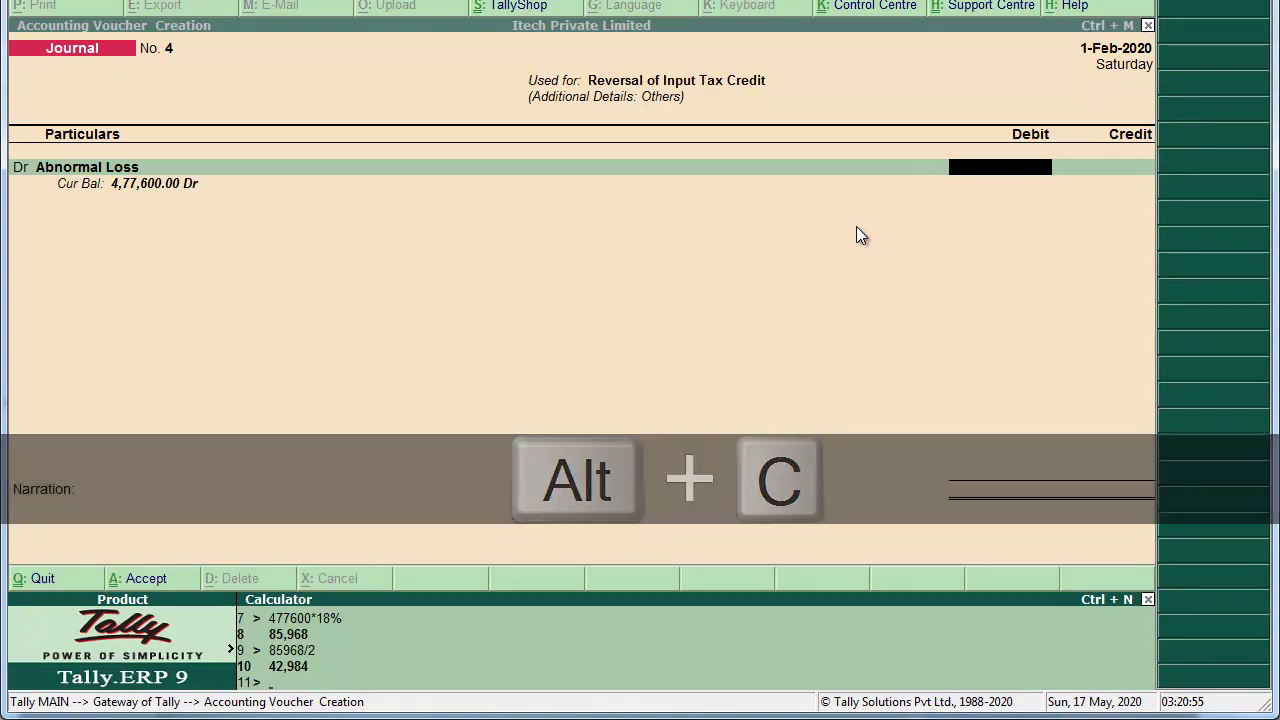
text(47760)
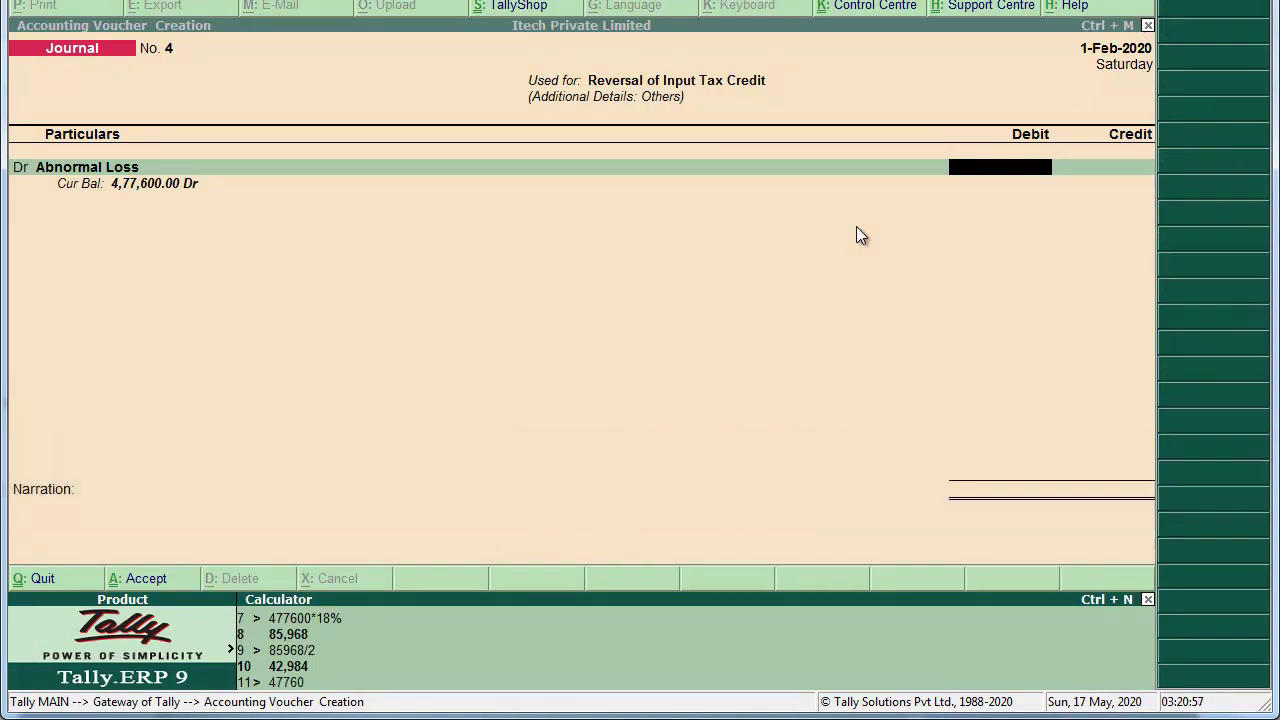
text(0*18%3)
key(Return)
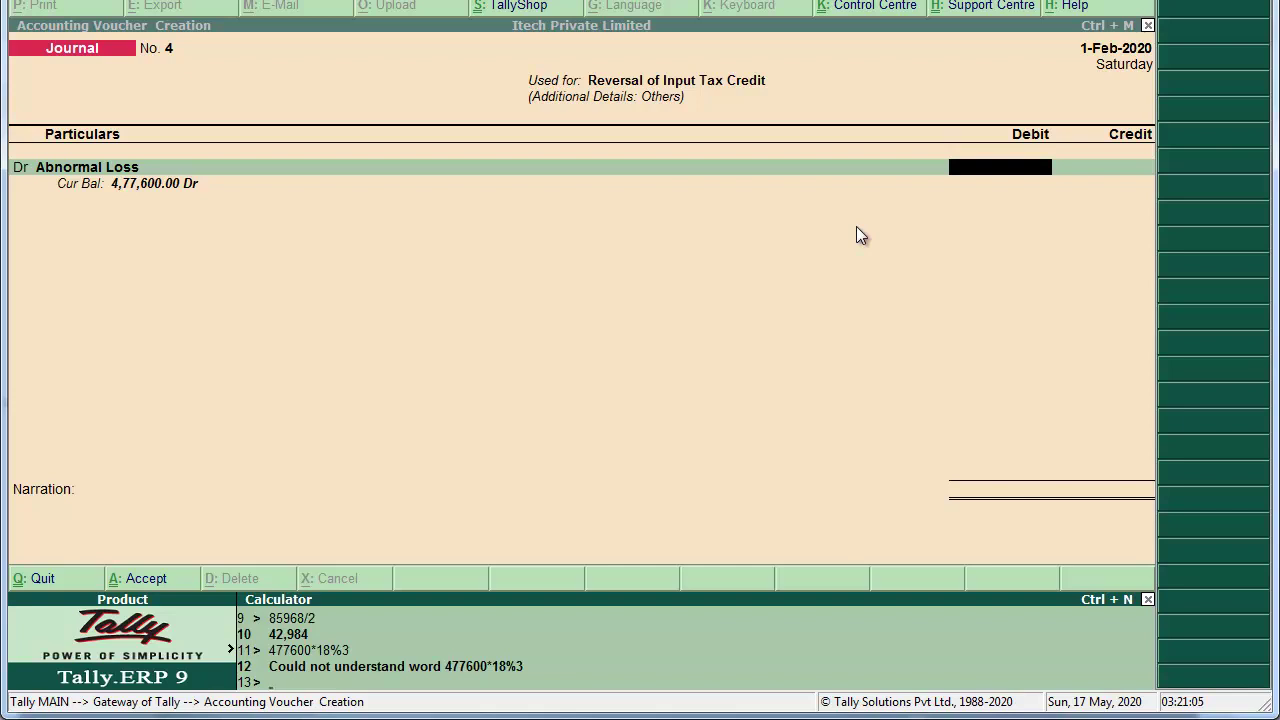
text(477600*18%)
key(Return)
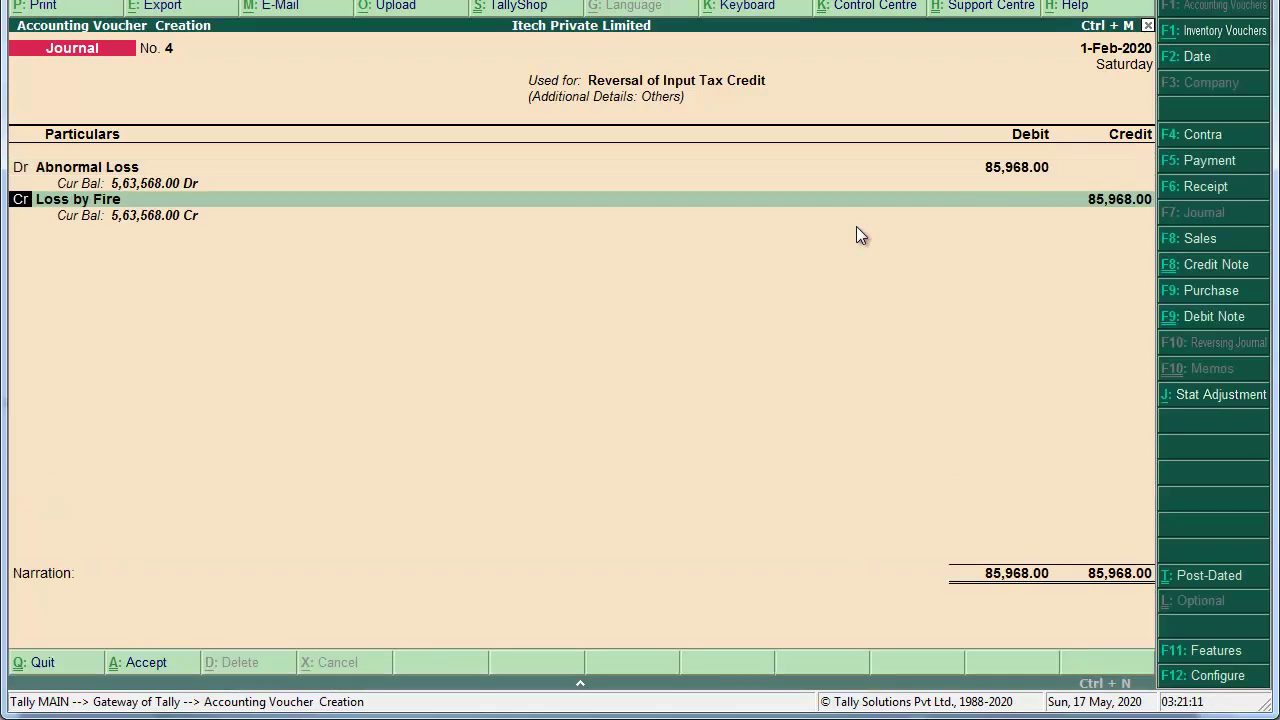
key(Return)
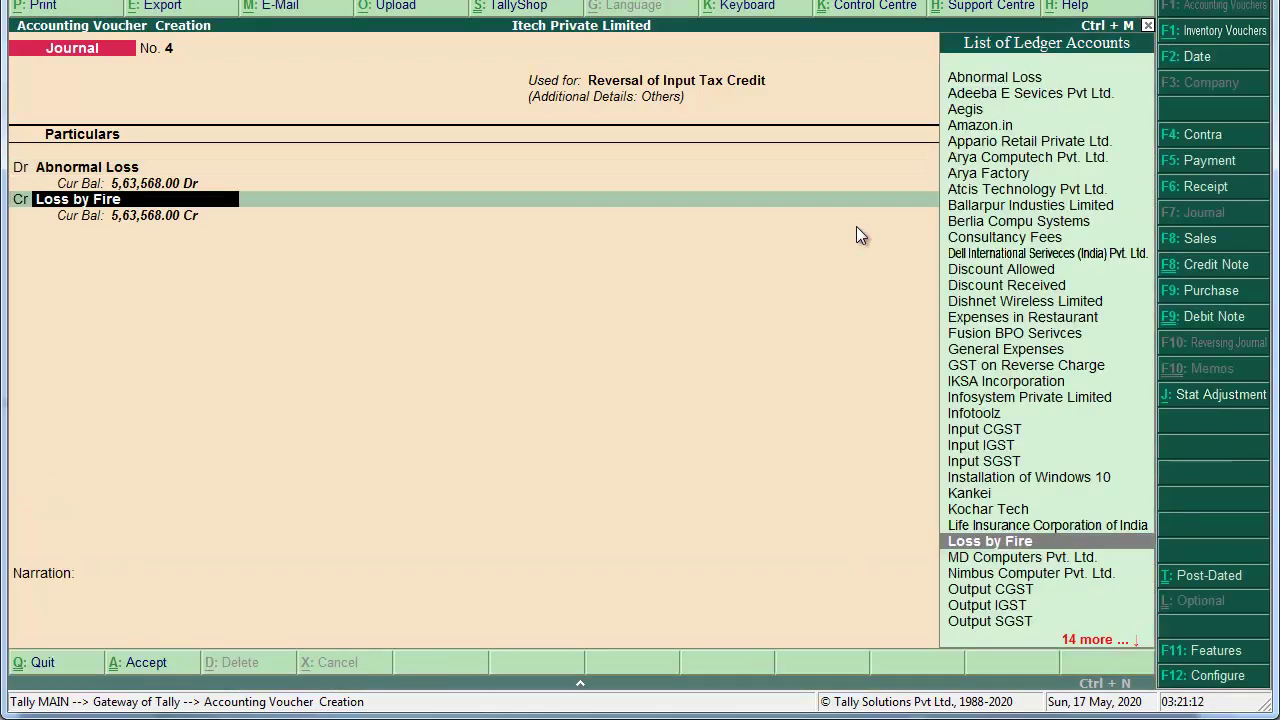
Step: Replace Loss by Fire with Input IGST as the 85,968.00 credit and save journal No. 4
text(Input)
key(Down)
key(Down)
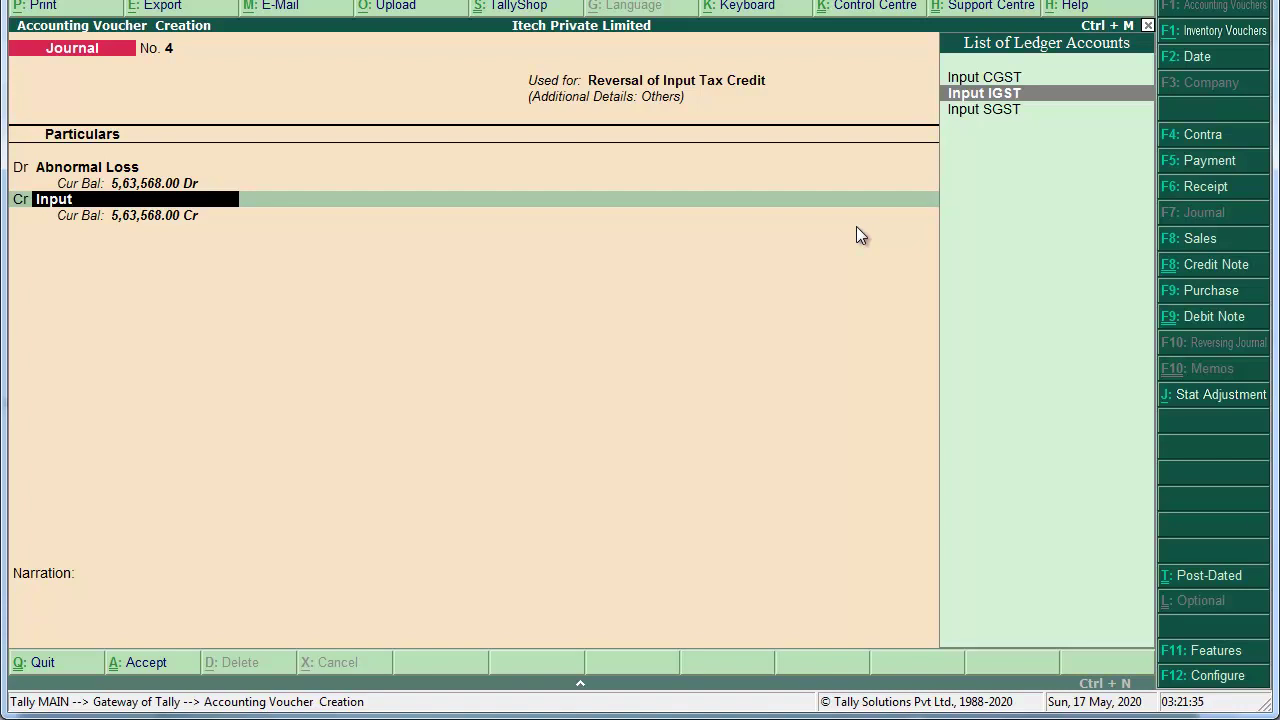
key(Return)
key(Return)
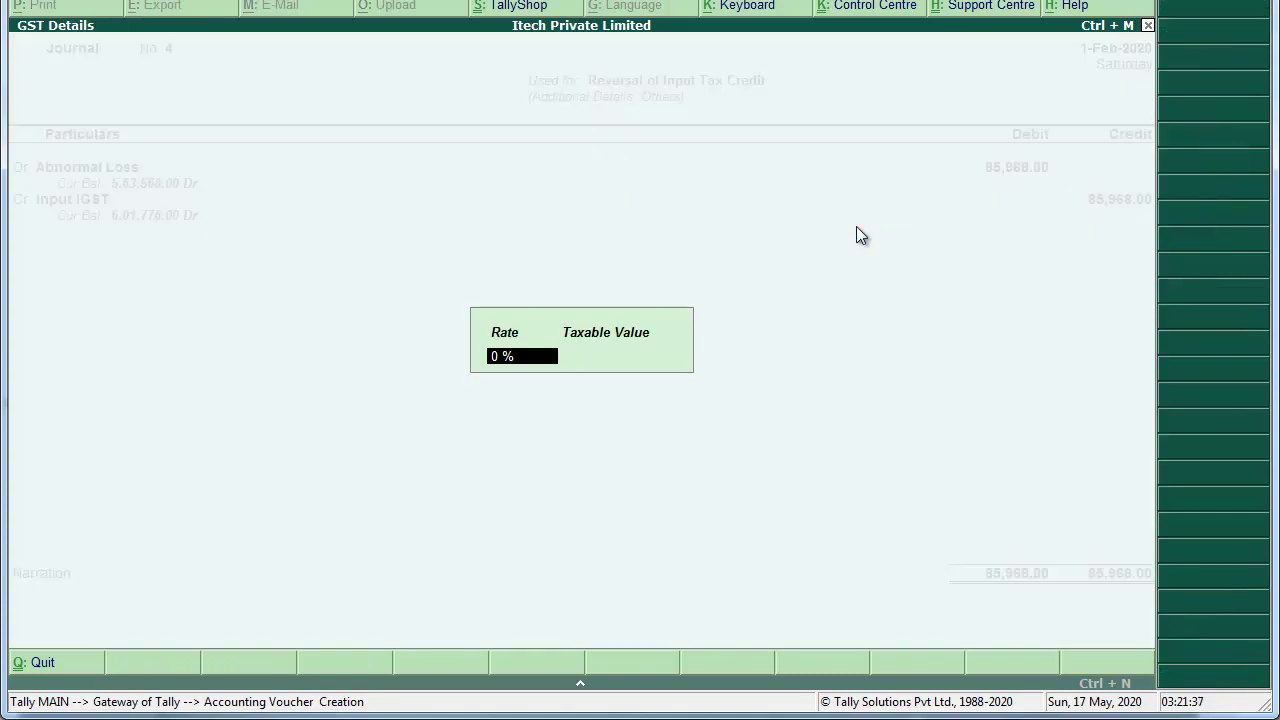
key(Return)
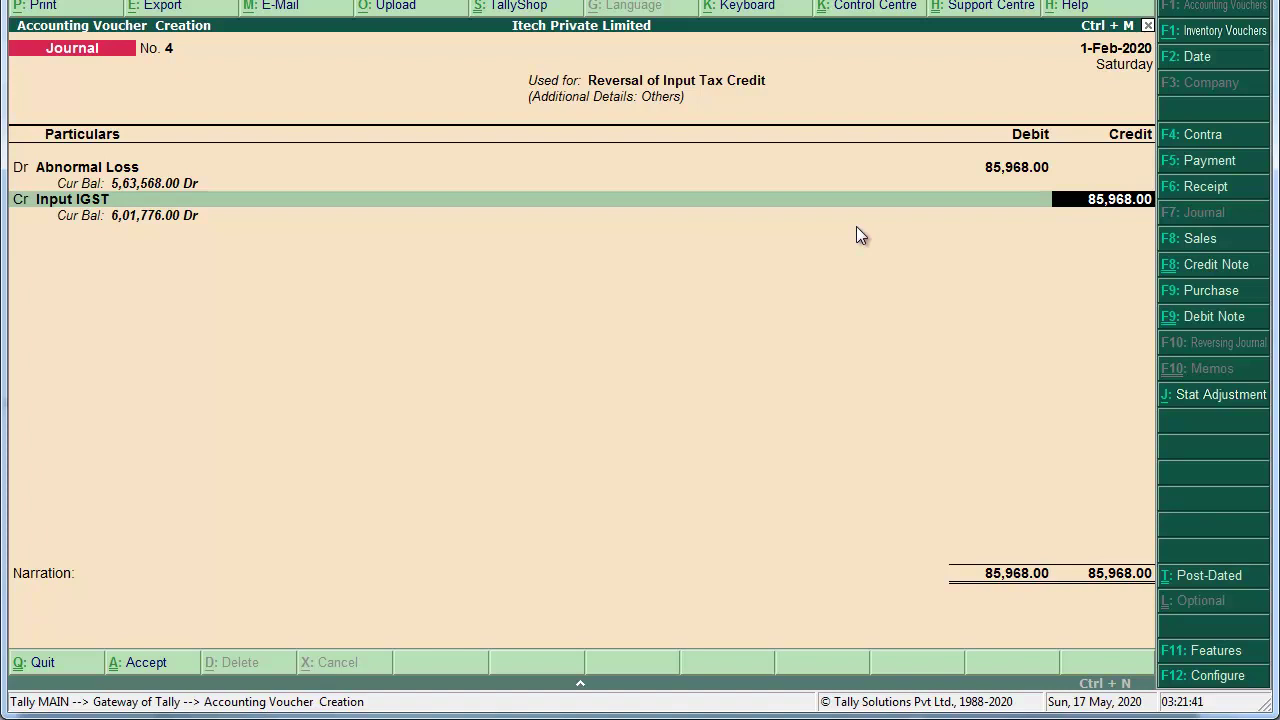
key(Return)
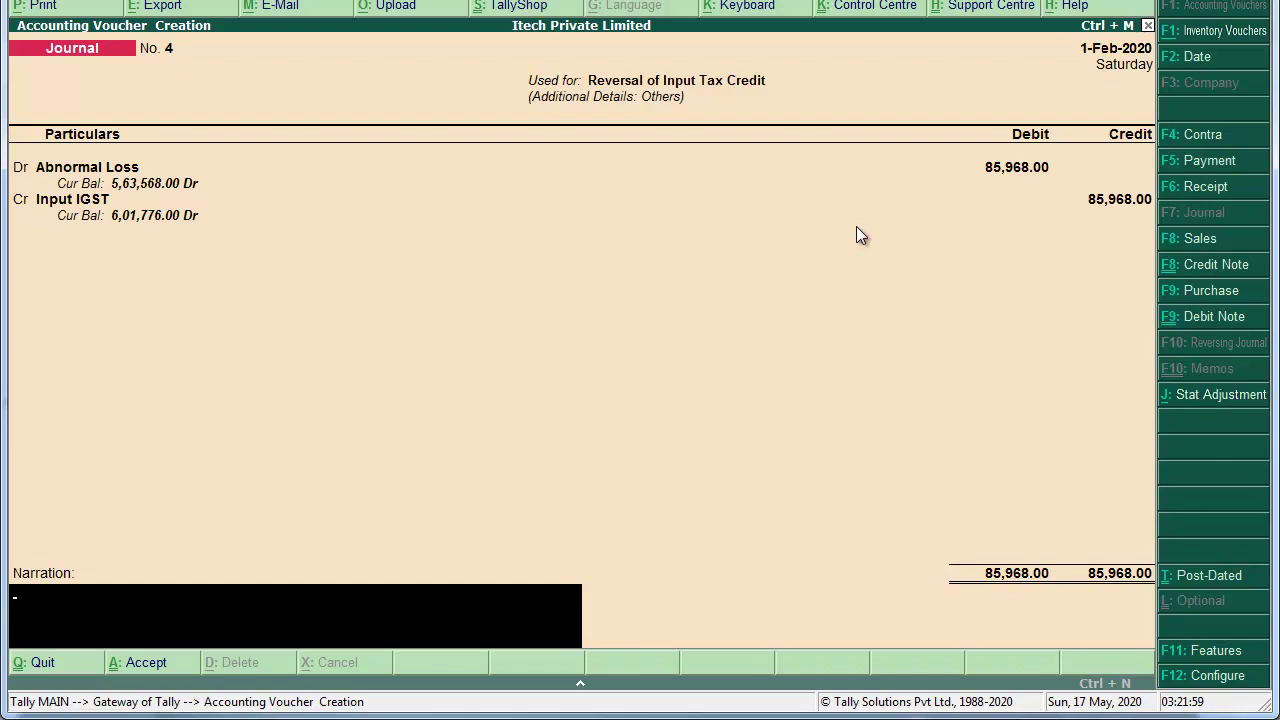
key(Escape)
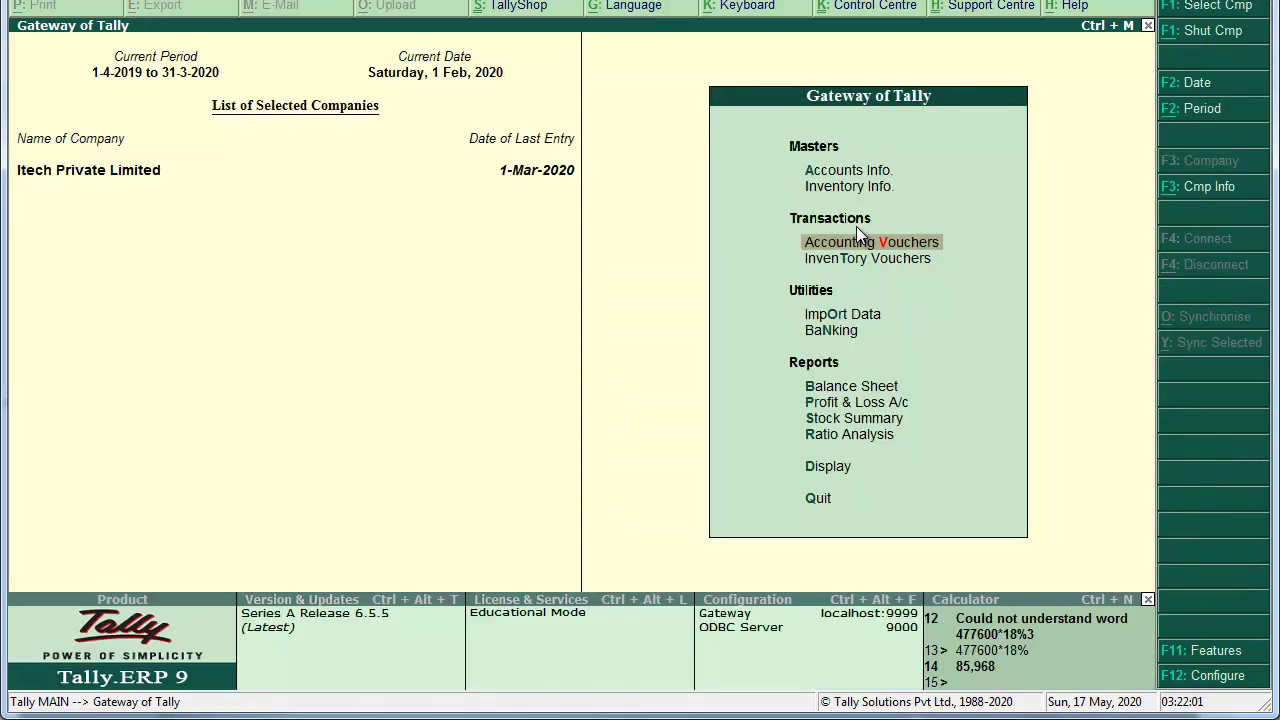
Step: Open the detailed balance sheet and review the Duties & Taxes balances, including Input IGST
key(Down)
key(Down)
key(Down)
key(Down)
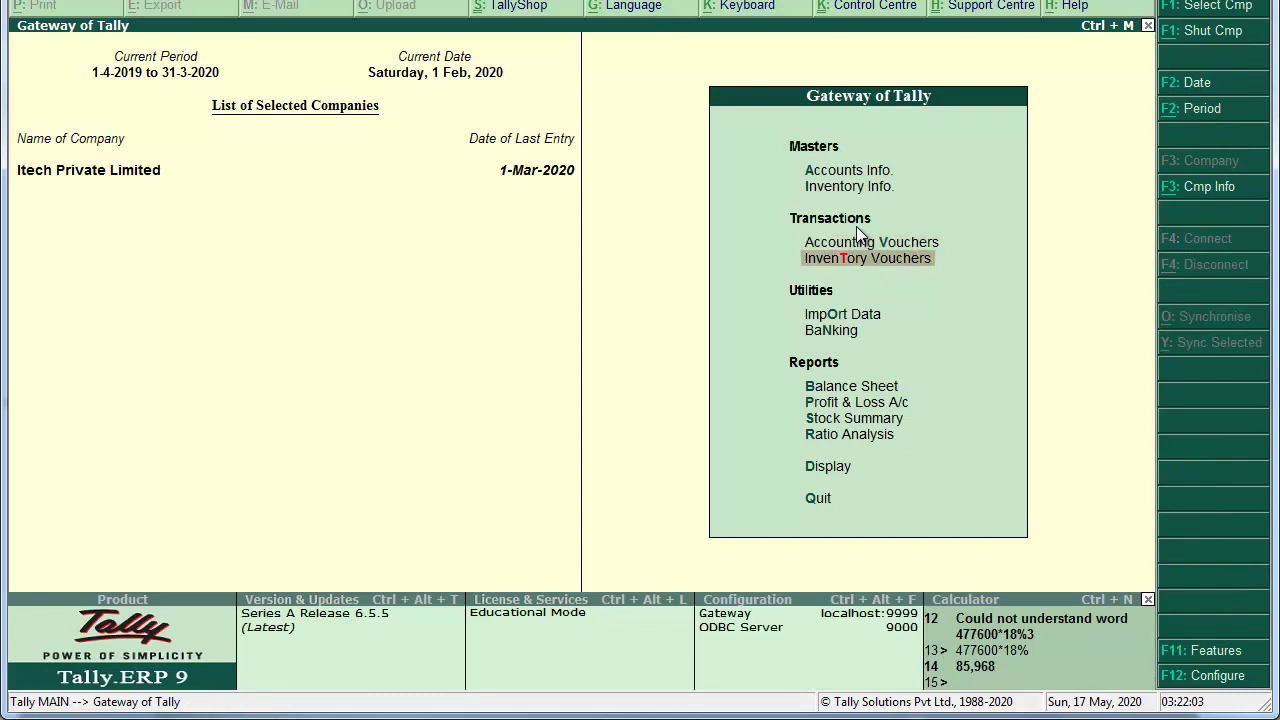
key(Return)
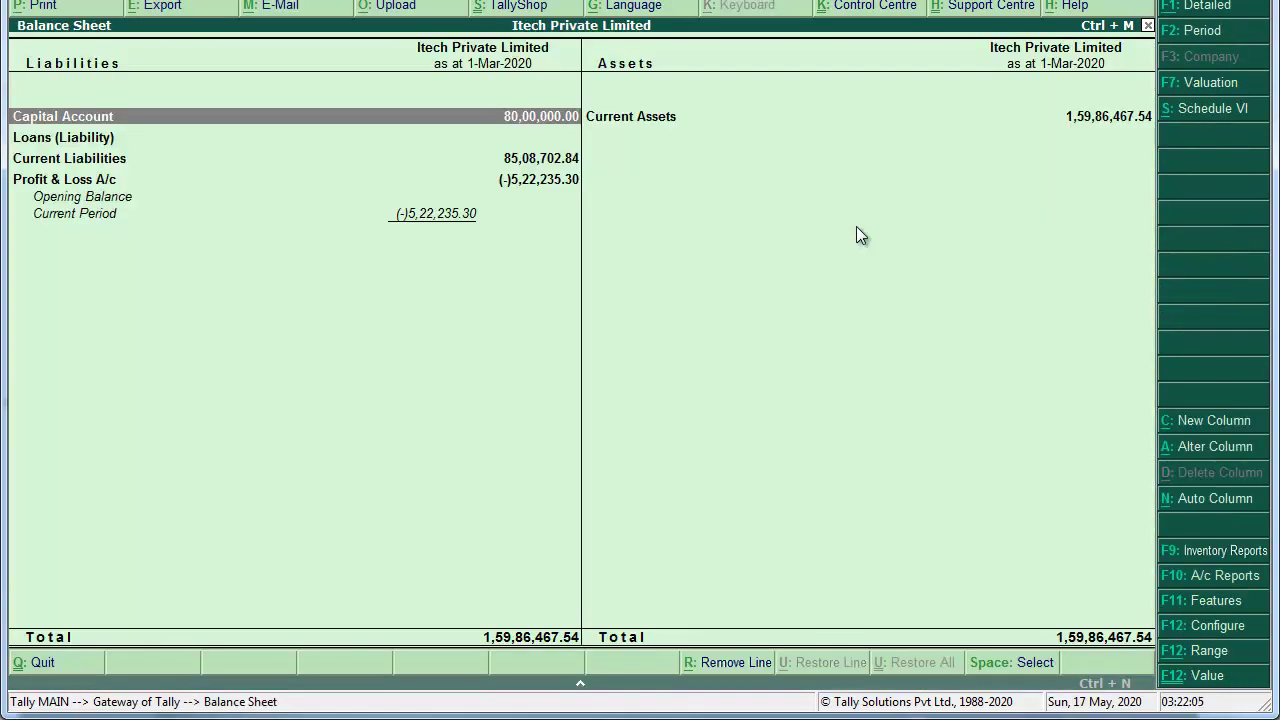
key(alt+F1)
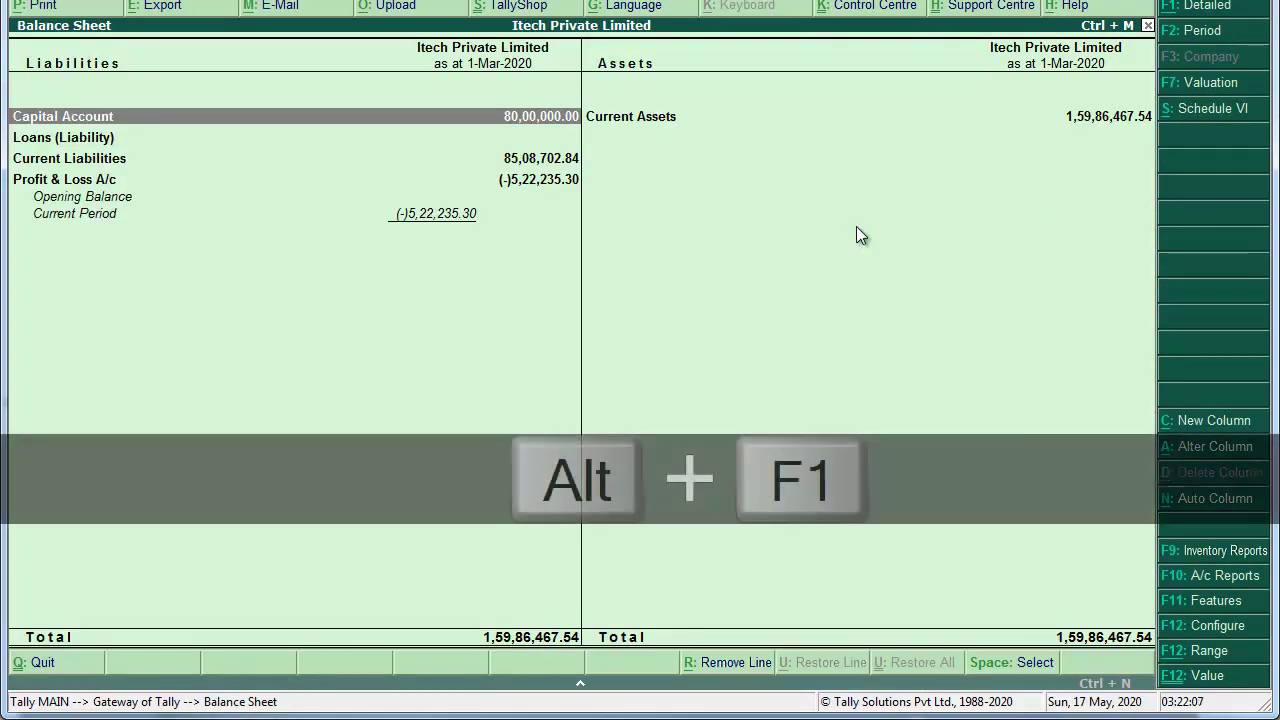
key(Down)
key(Down)
key(Down)
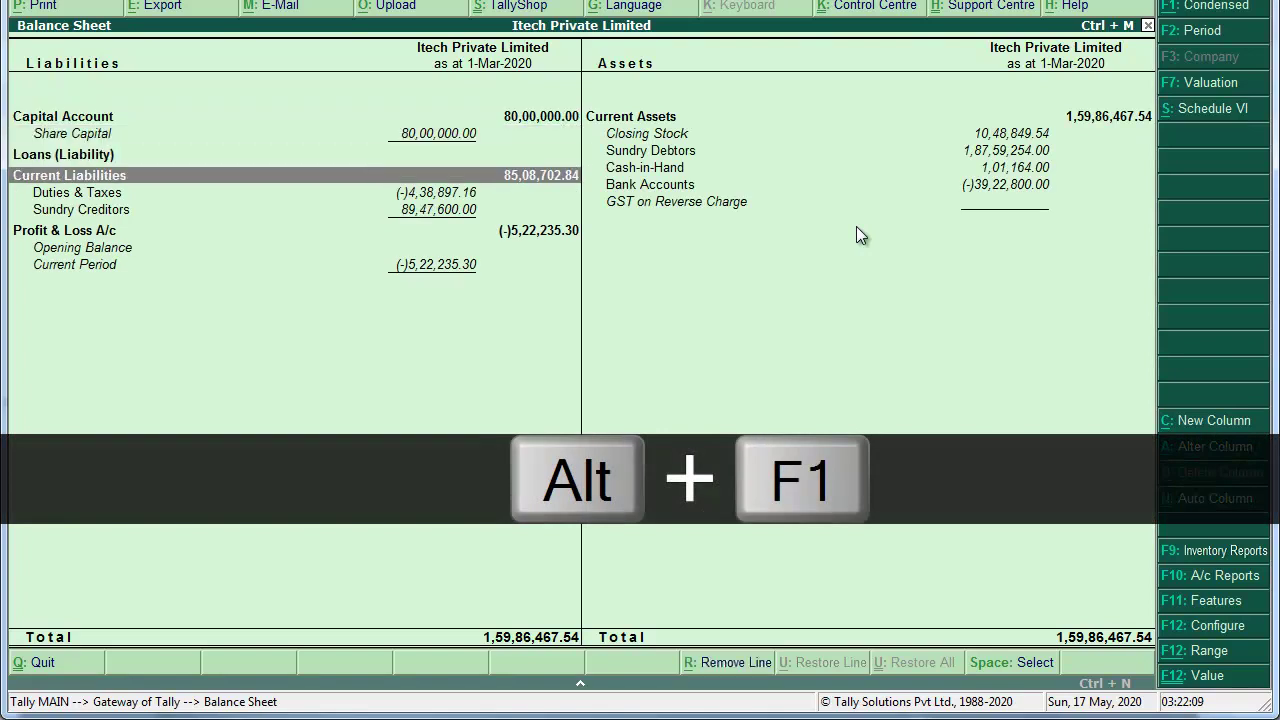
key(Return)
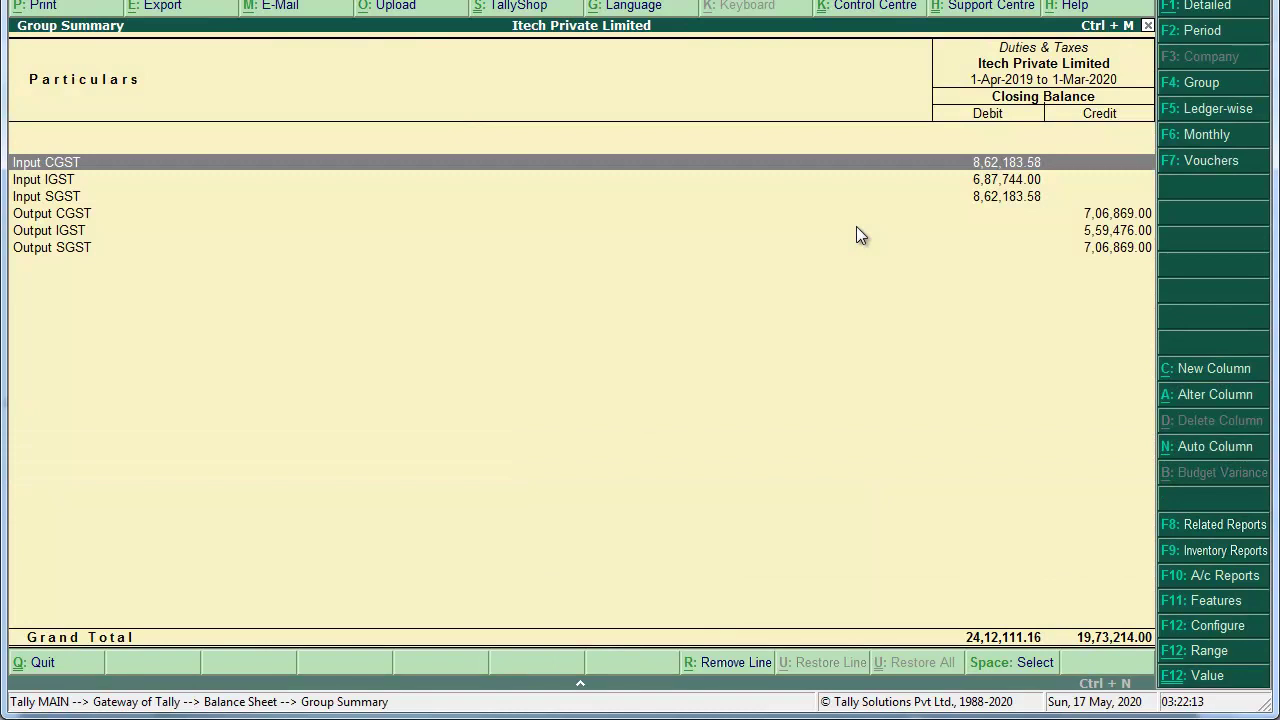
key(Down)
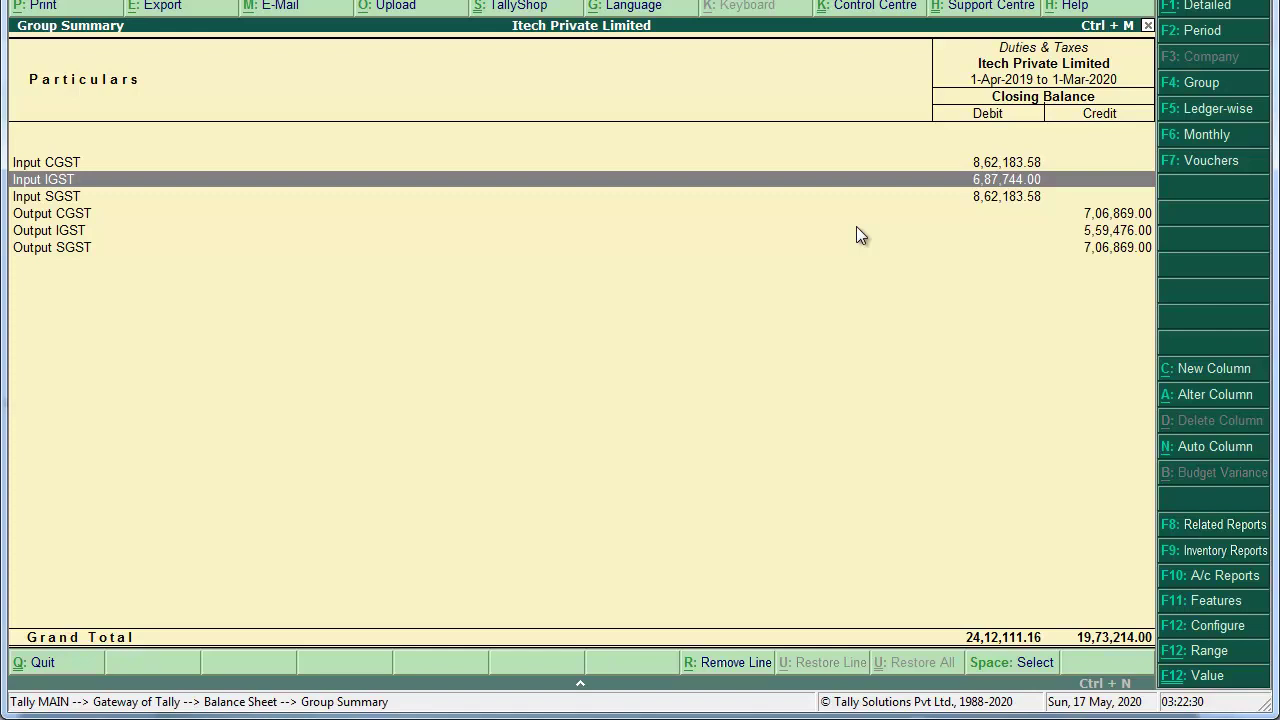
Step: Return to the Gateway of Tally without quitting and start a new accounting voucher
key(Escape)
key(Escape)
key(Escape)
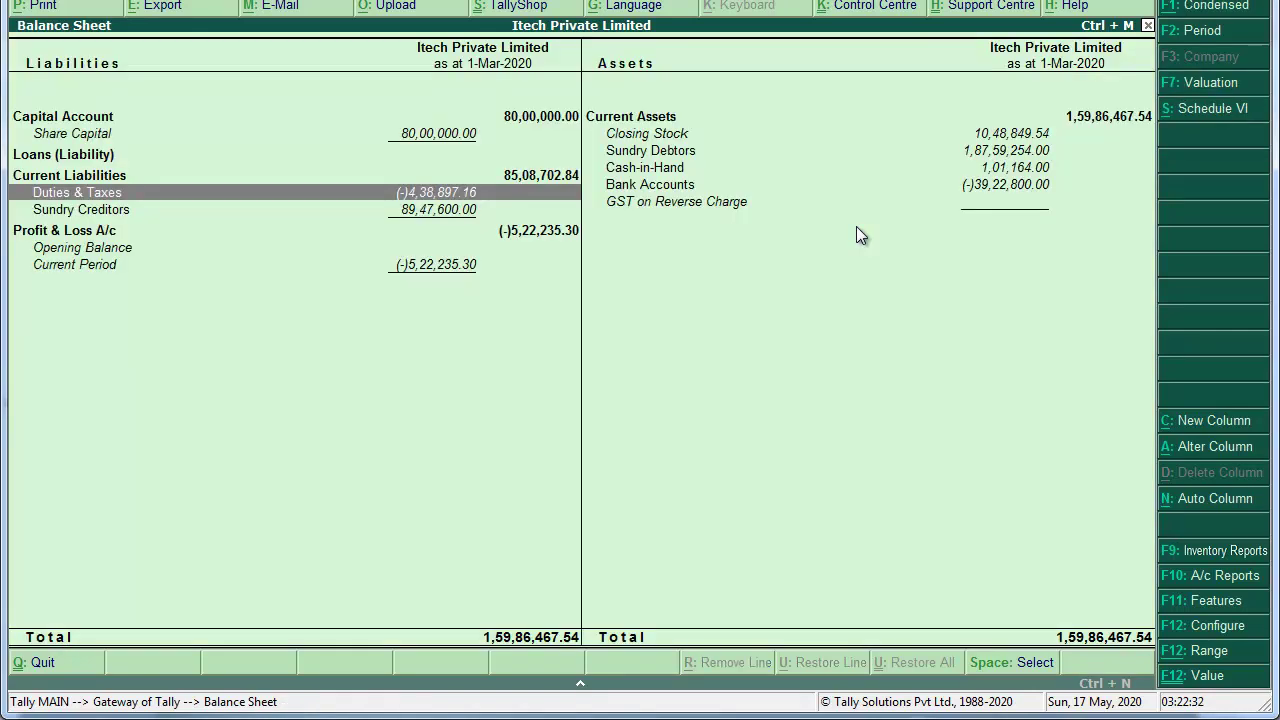
key(n)
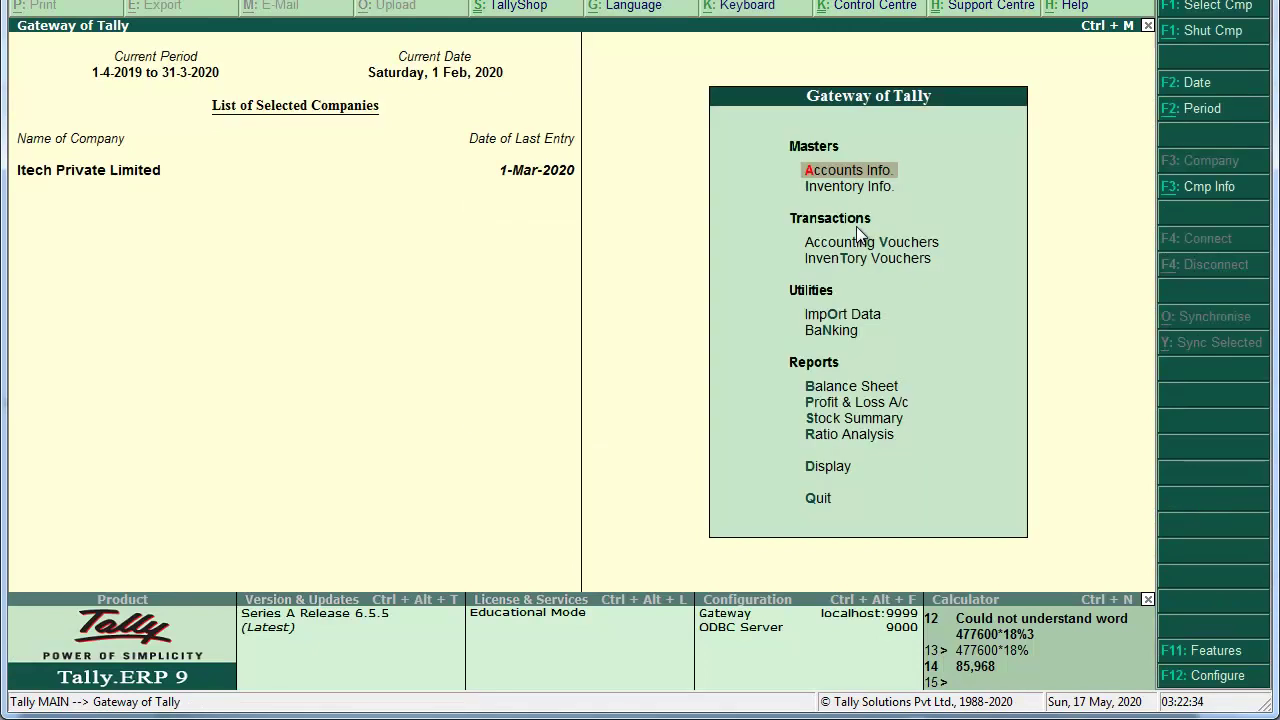
key(Down)
key(Down)
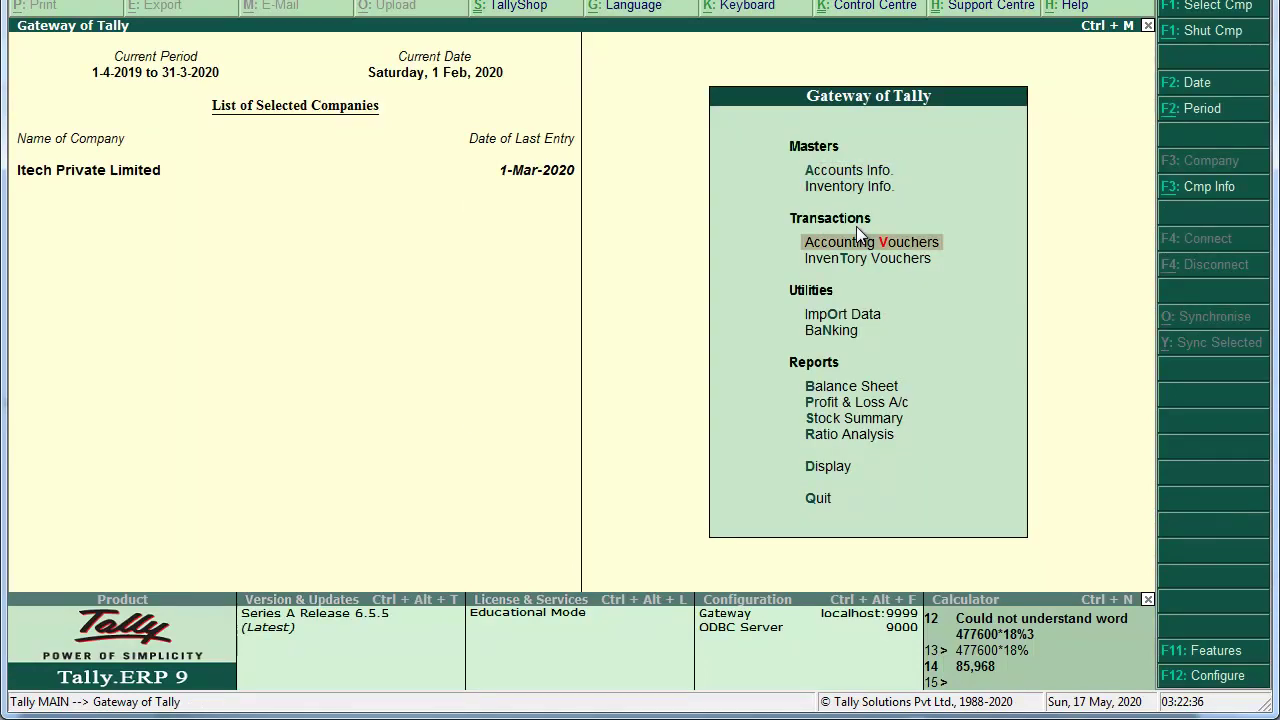
key(Return)
Step: Set the journal's stat adjustment to GST, Reversal of Input Tax Credit, Others
key(alt+j)
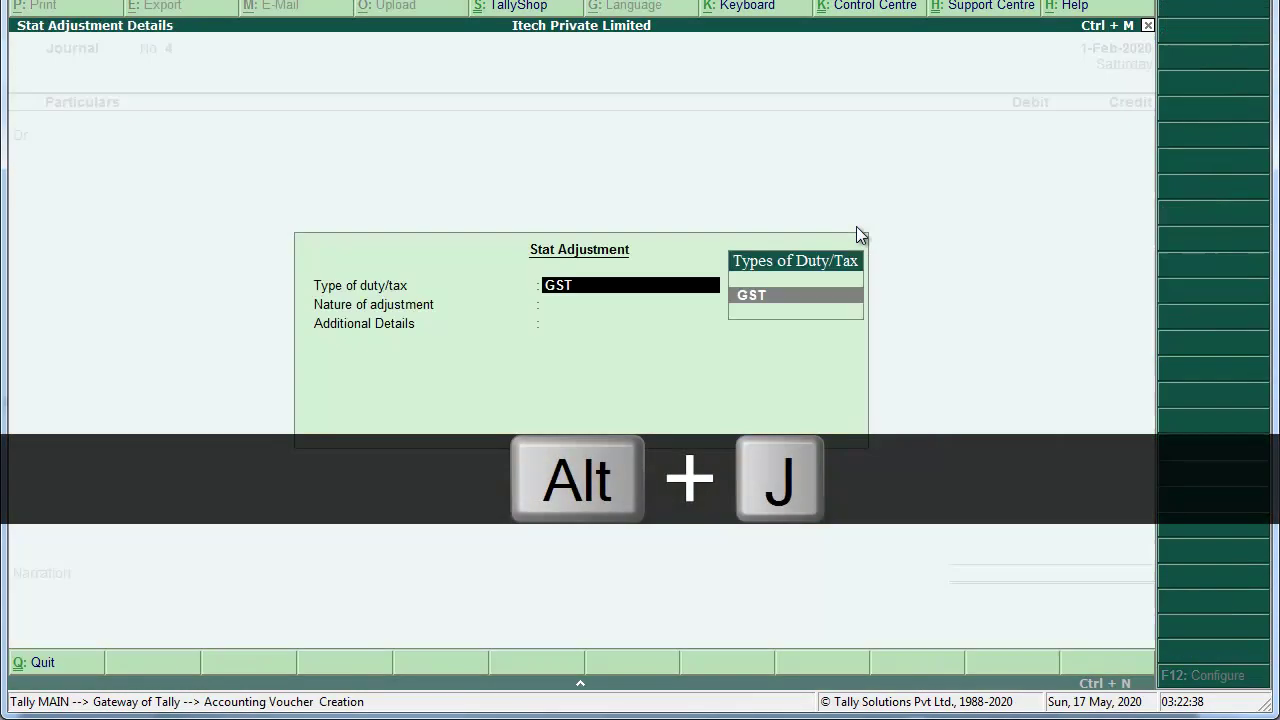
key(Return)
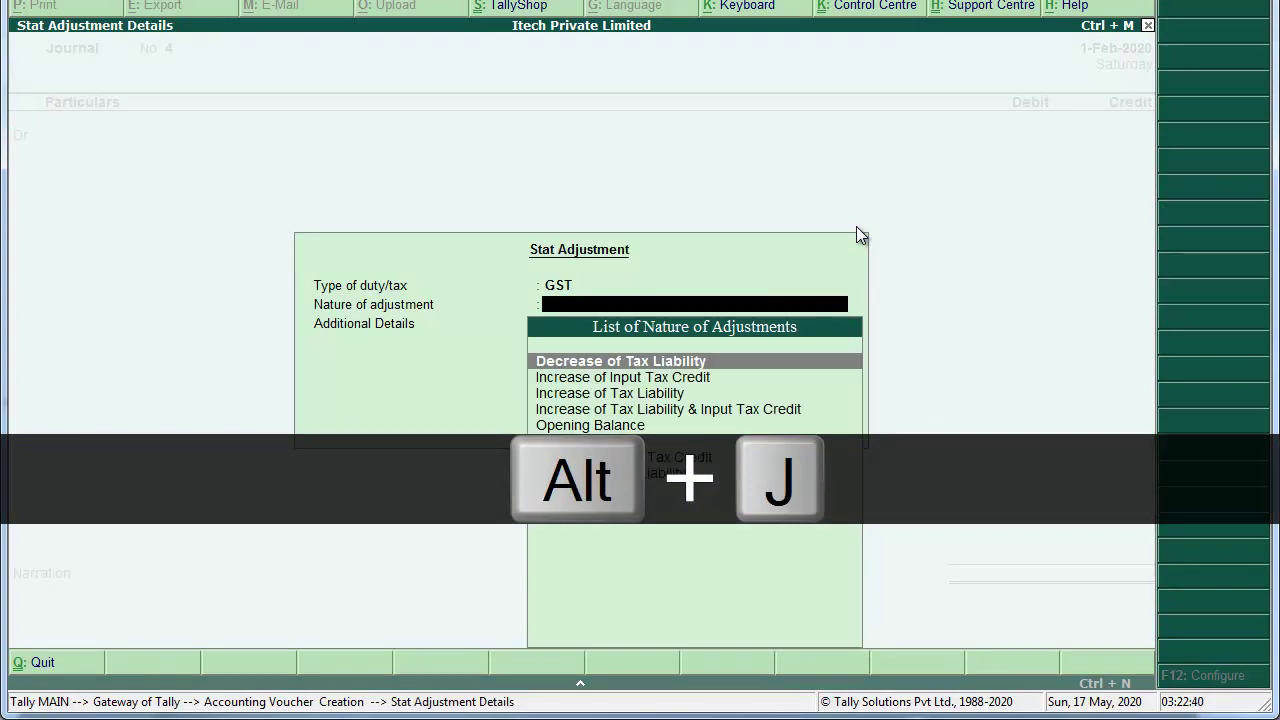
key(Down)
key(Down)
key(Down)
key(Down)
key(Down)
key(Down)
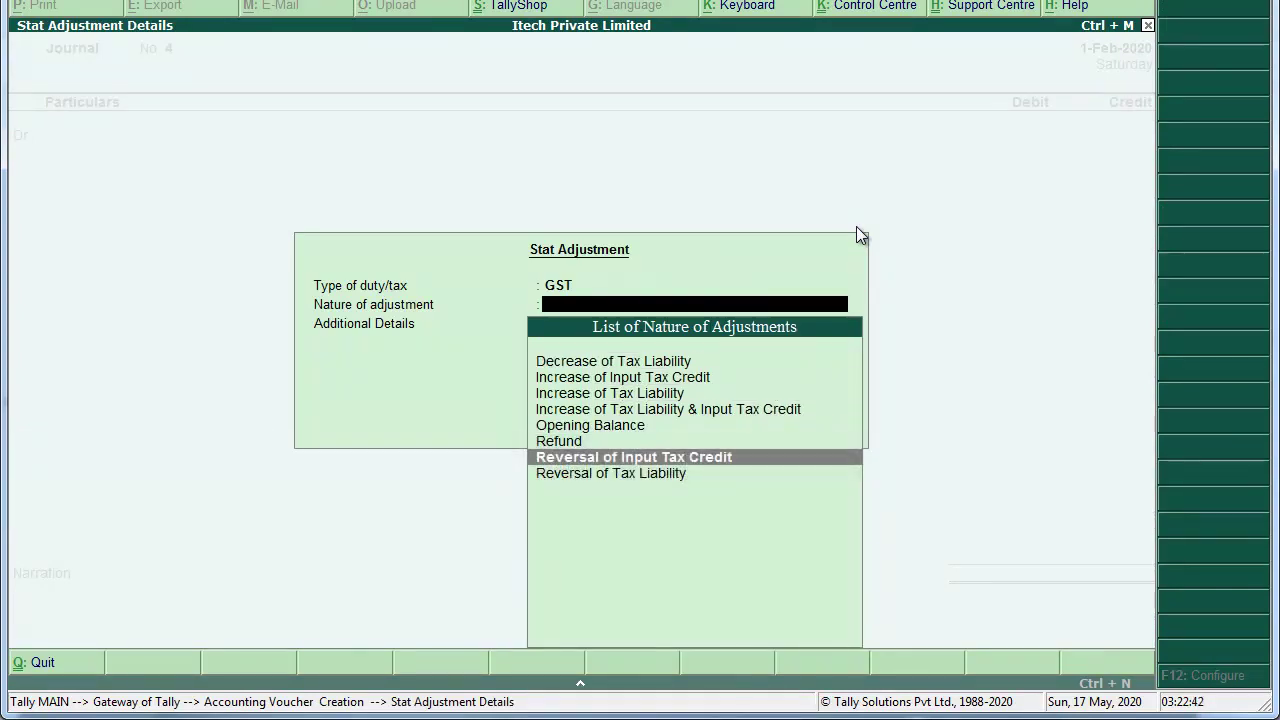
key(Return)
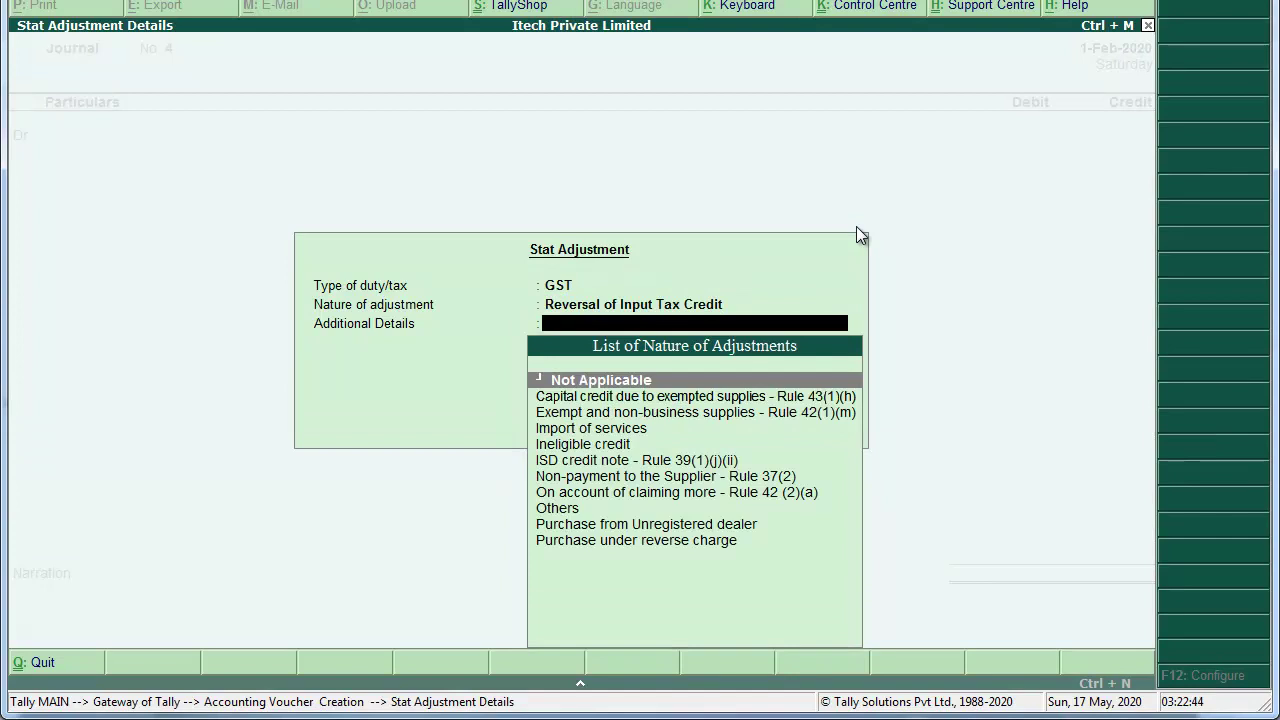
key(Down)
key(Down)
key(Down)
key(Down)
key(Down)
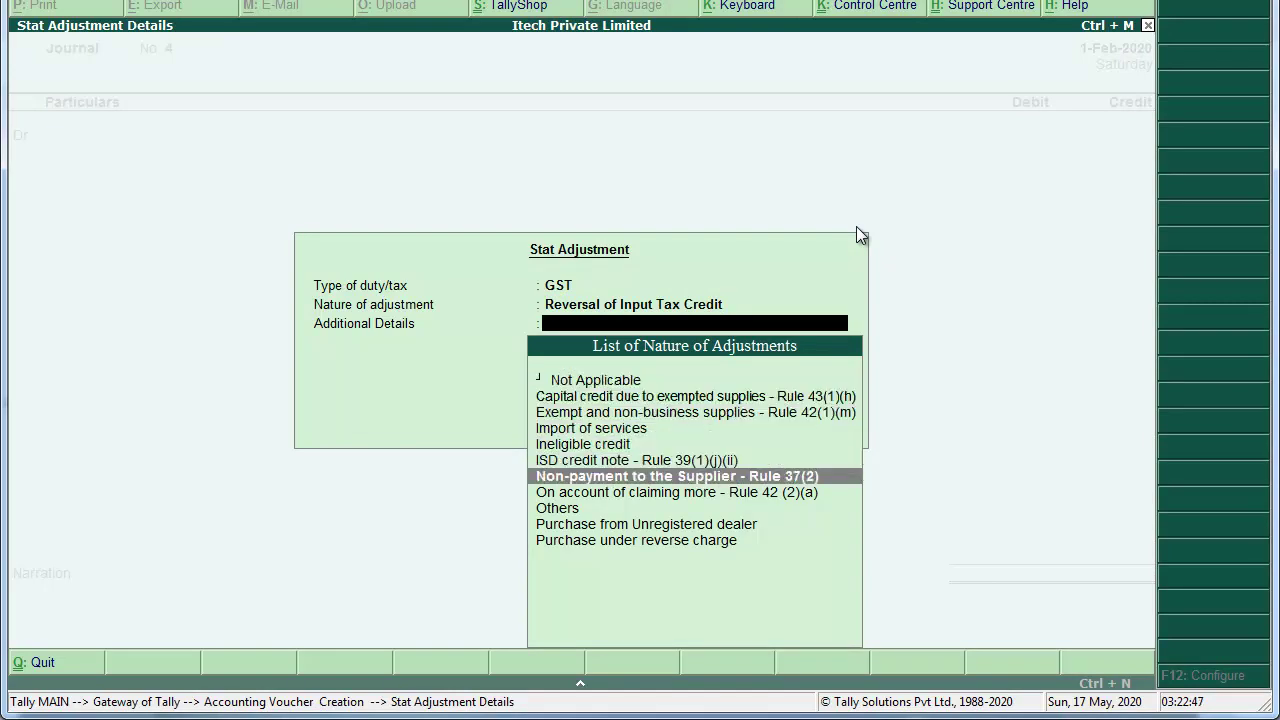
key(Down)
key(Down)
key(Down)
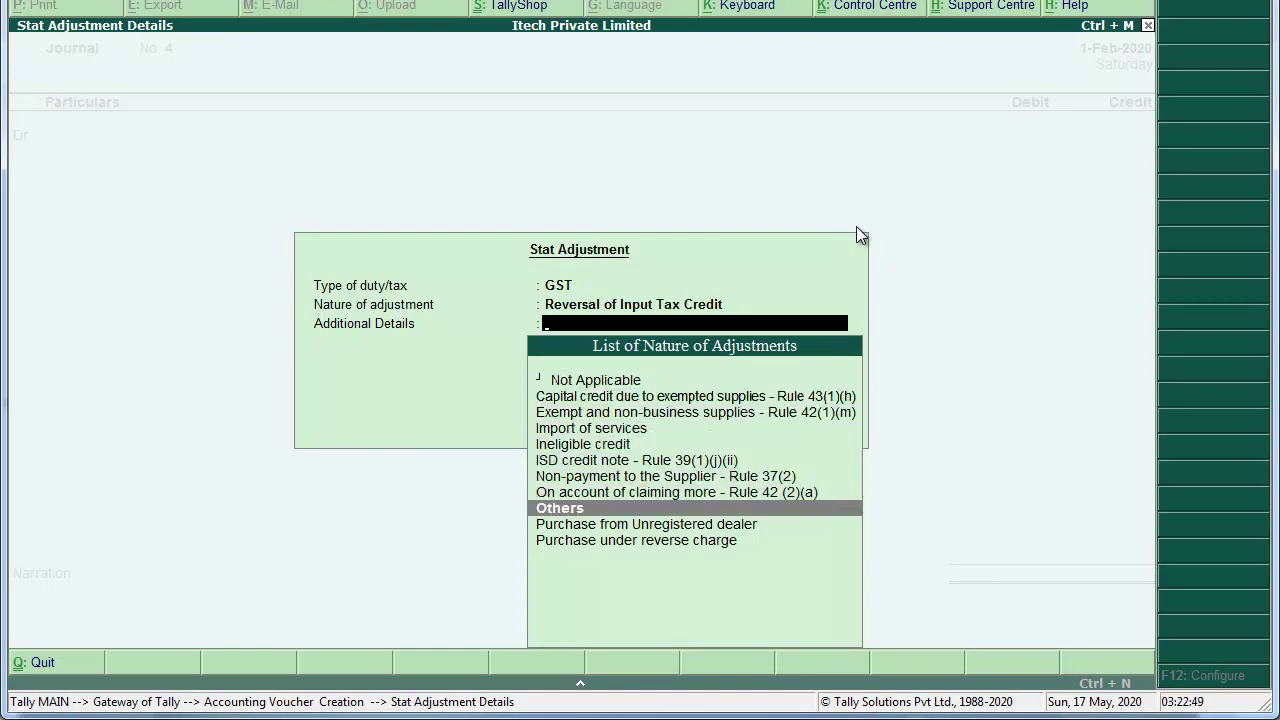
key(Return)
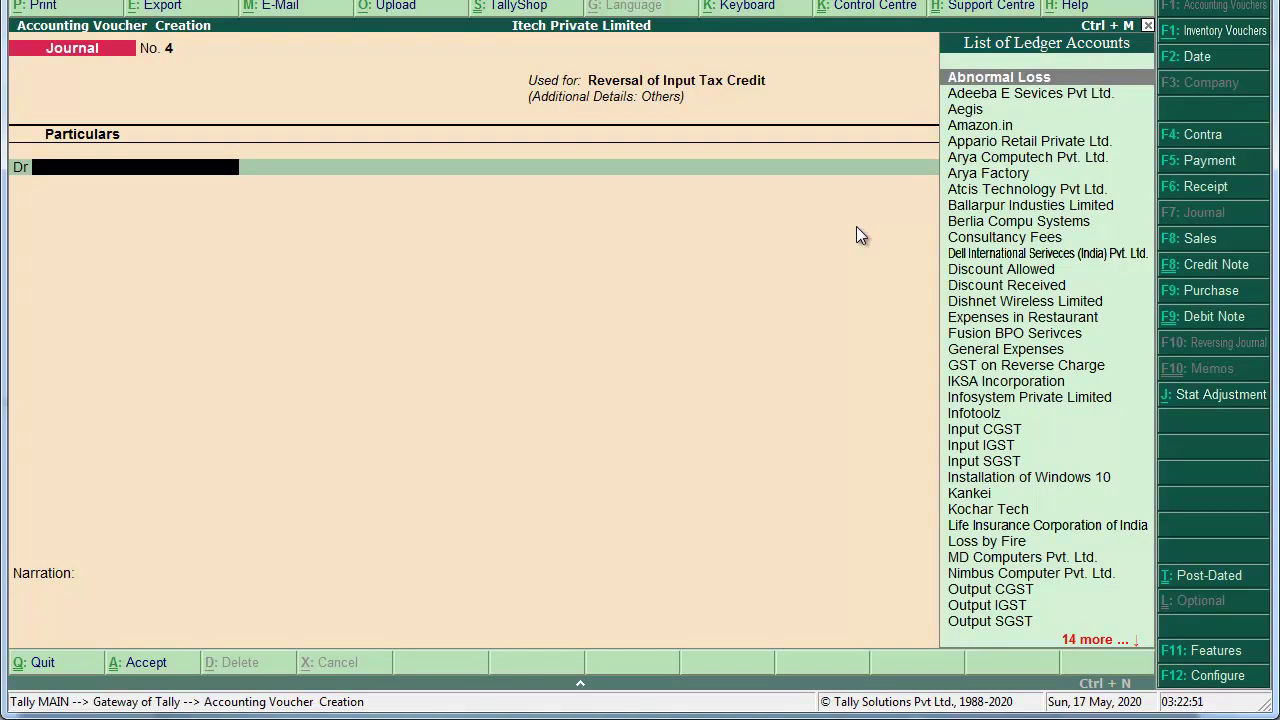
Step: Debit Abnormal Loss with 85,968.00, computed as 477600*18% in the calculator
text(Abno)
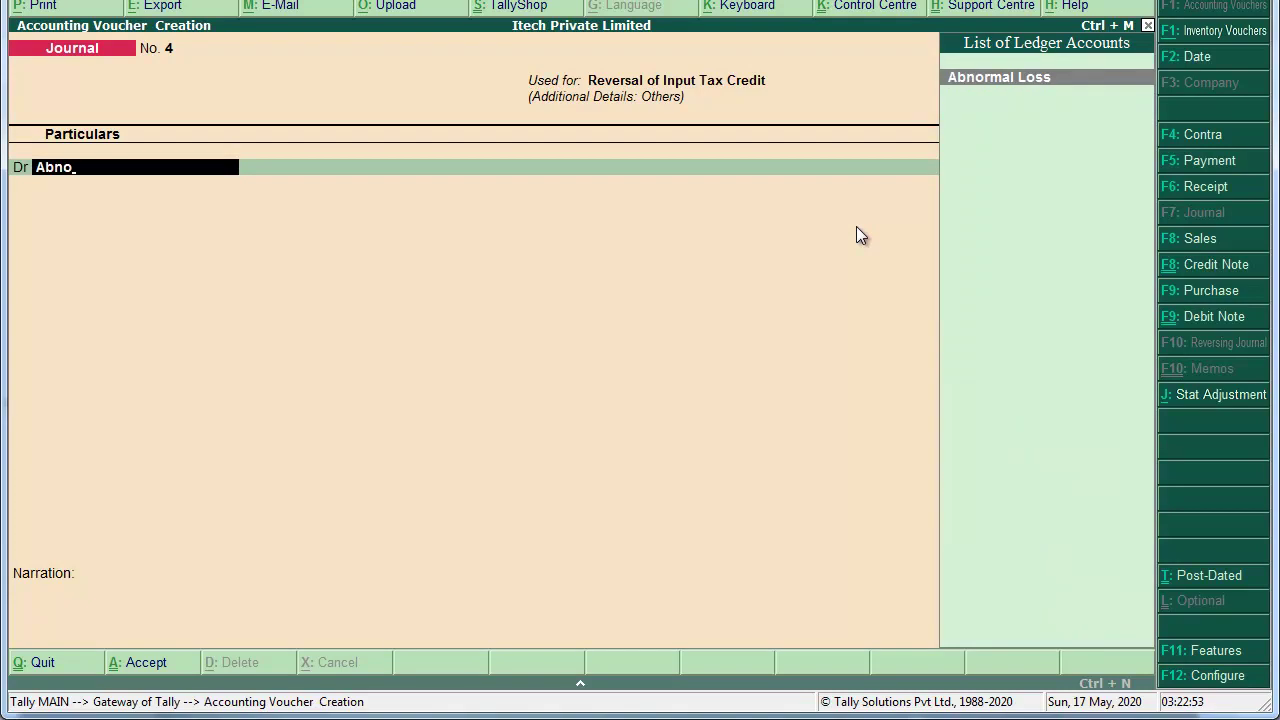
key(Return)
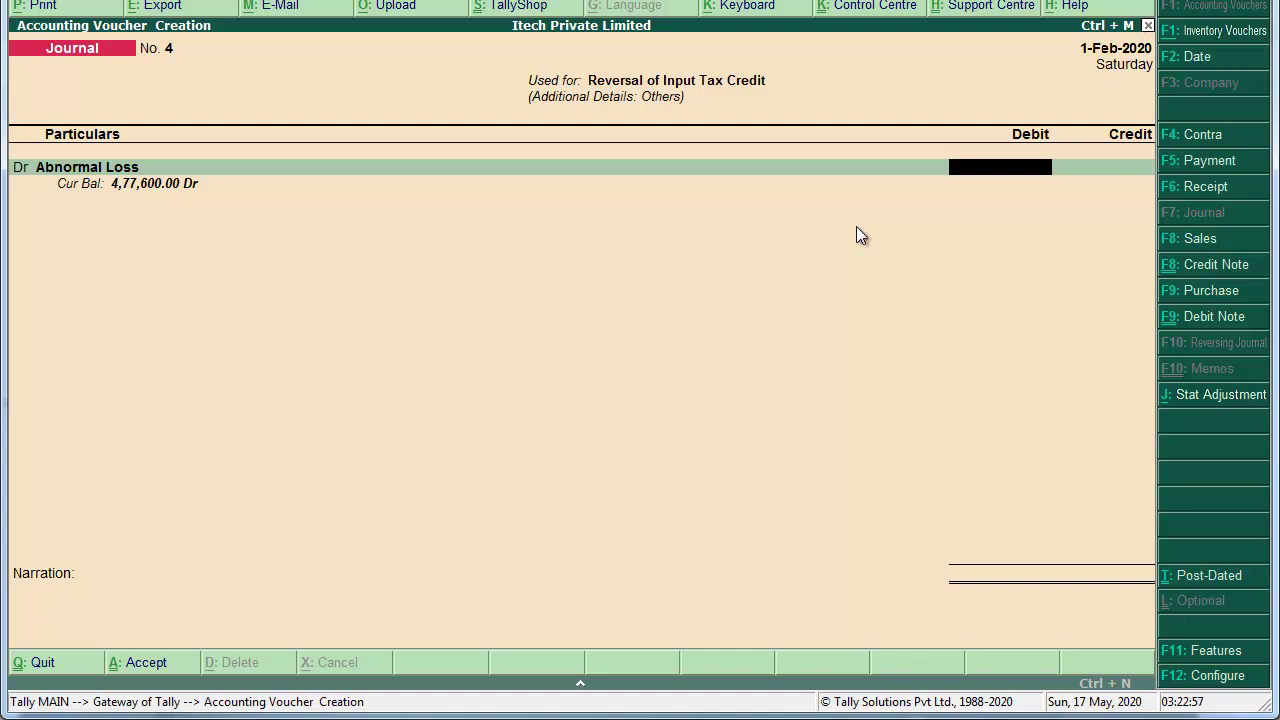
key(alt+c)
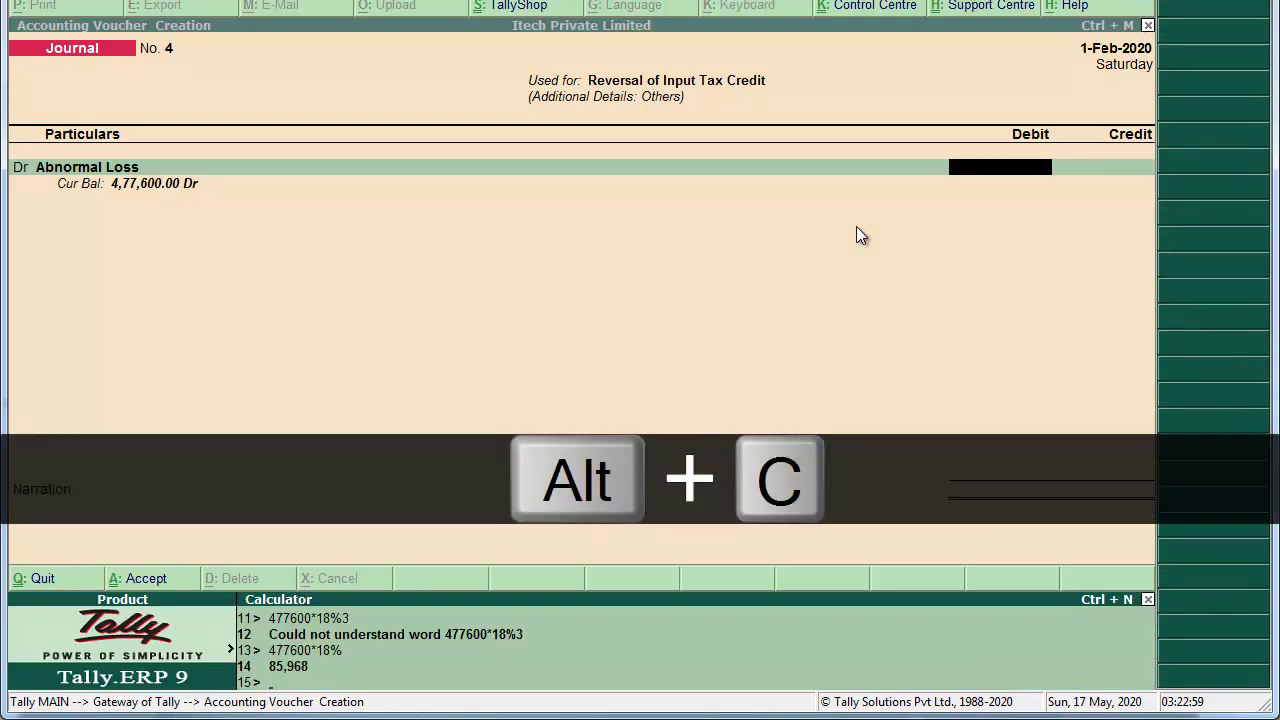
text(477600*18%)
key(Return)
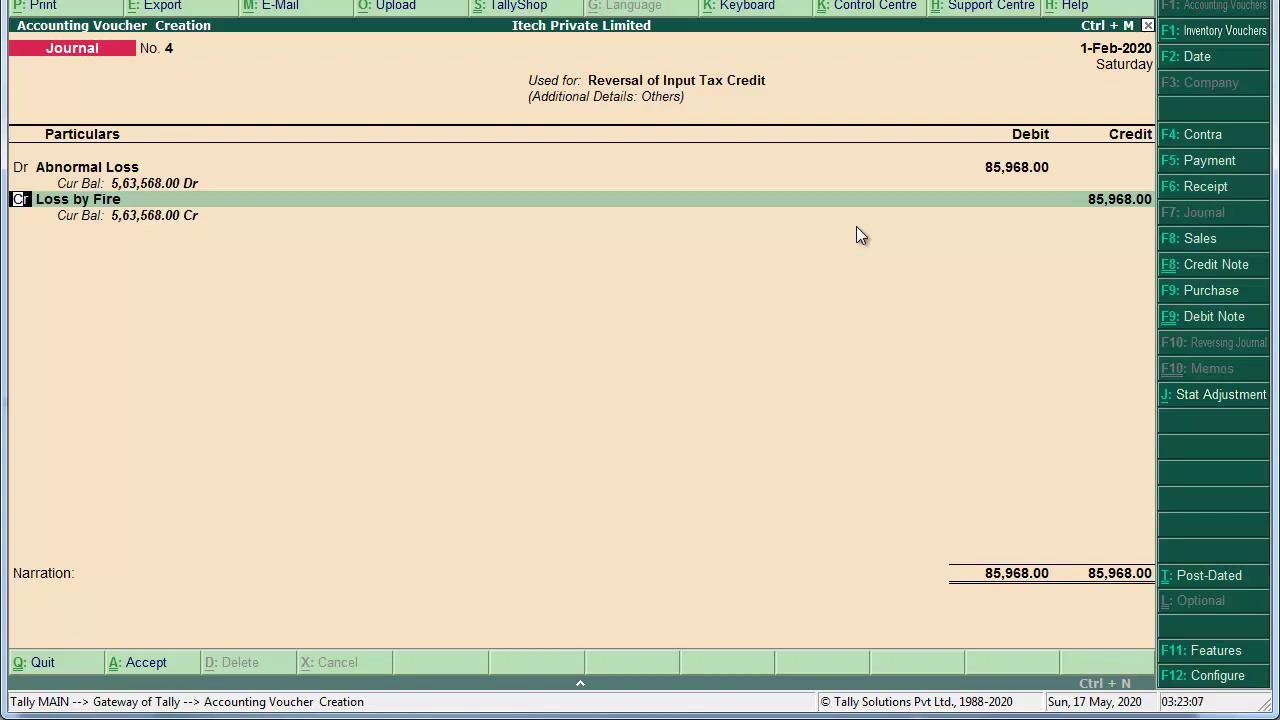
Step: Credit Input IGST as the journal's credit ledger
key(Return)
text(ip)
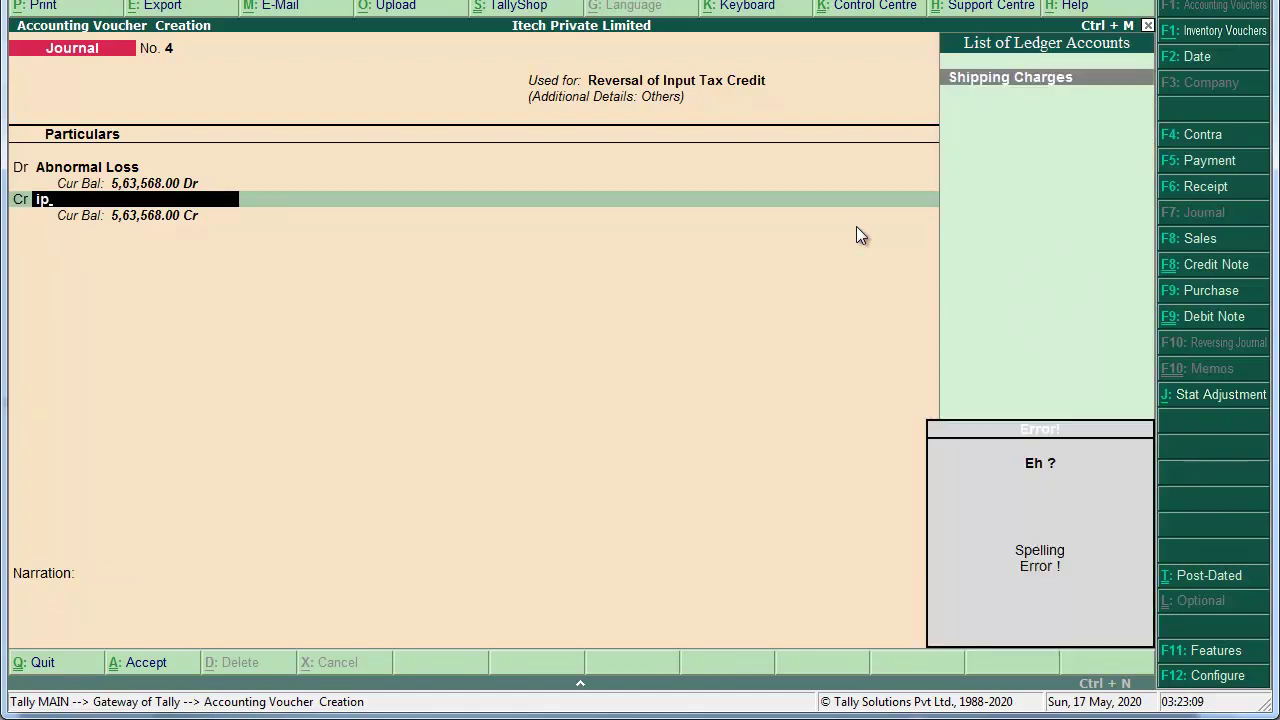
key(BackSpace)
key(BackSpace)
text(input)
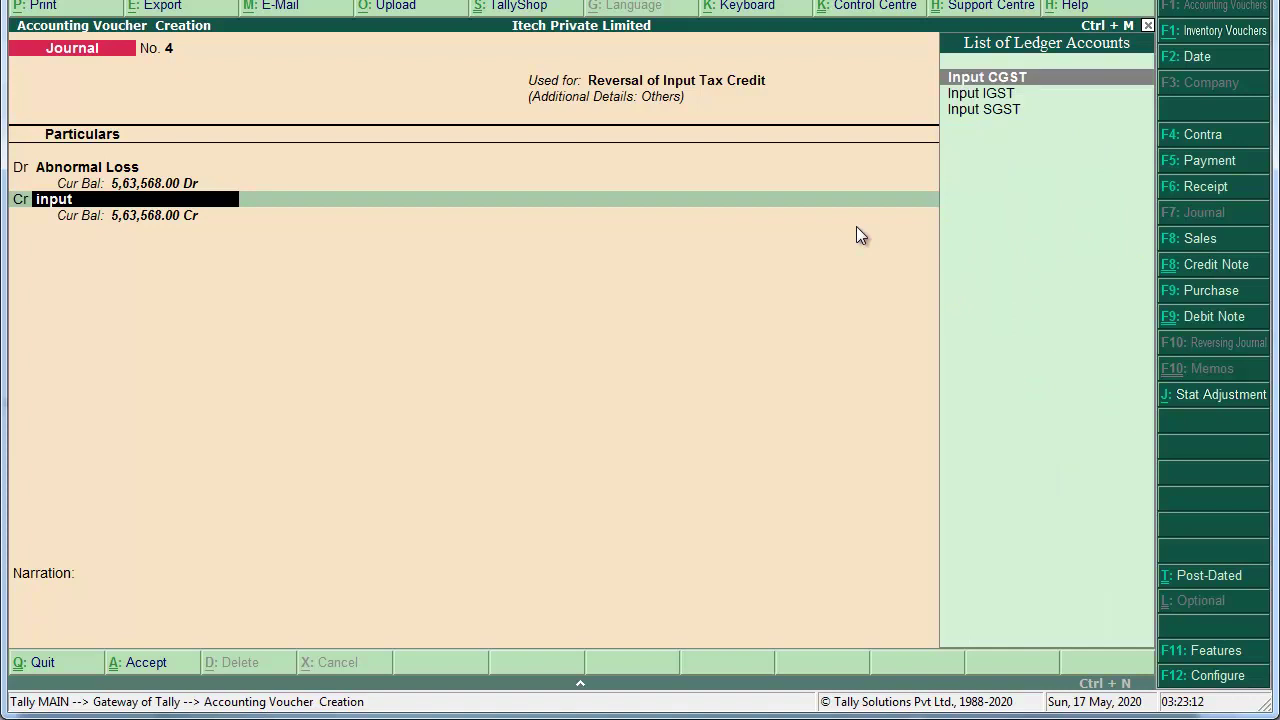
key(Down)
key(Return)
key(Return)
key(Return)
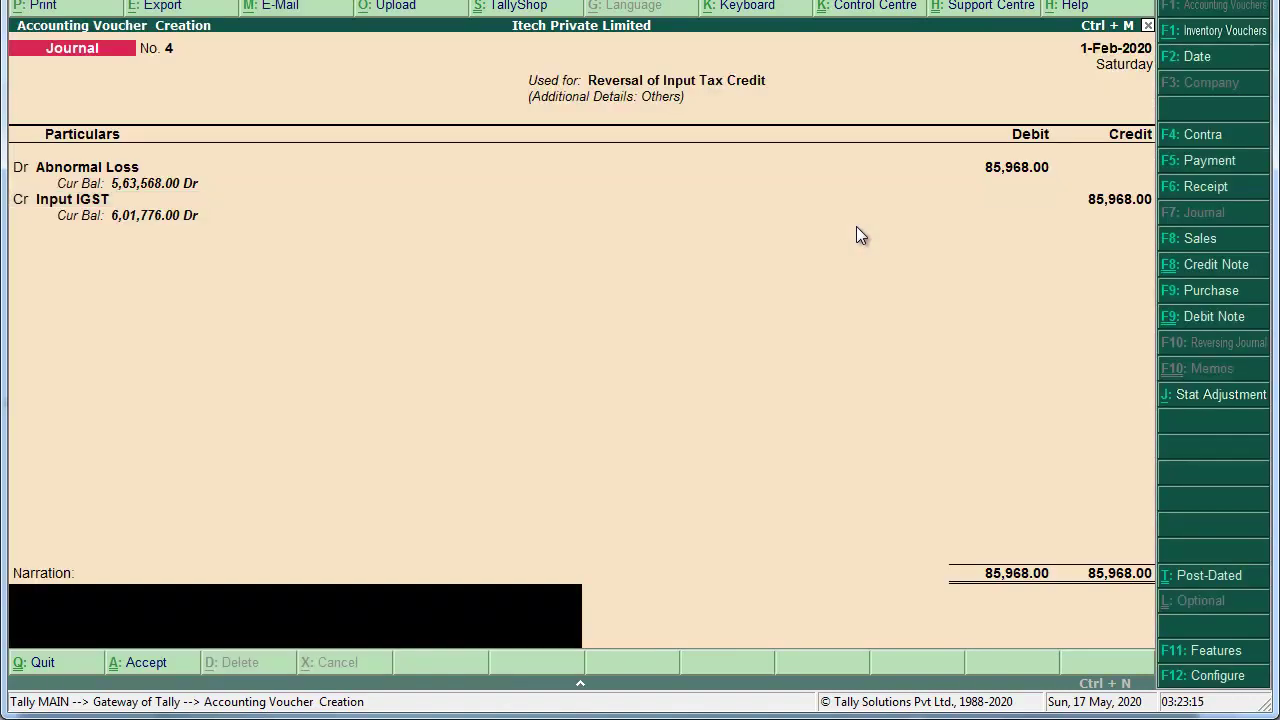
Step: Add the narration 'Being pass Reversal entry due to 12 Pcs Dell Vostro Laptop destroyed by Fire.' and save
text(Being)
text( Rever)
key(BackSpace)
key(BackSpace)
key(BackSpace)
key(BackSpace)
key(BackSpace)
text(pass Reversal)
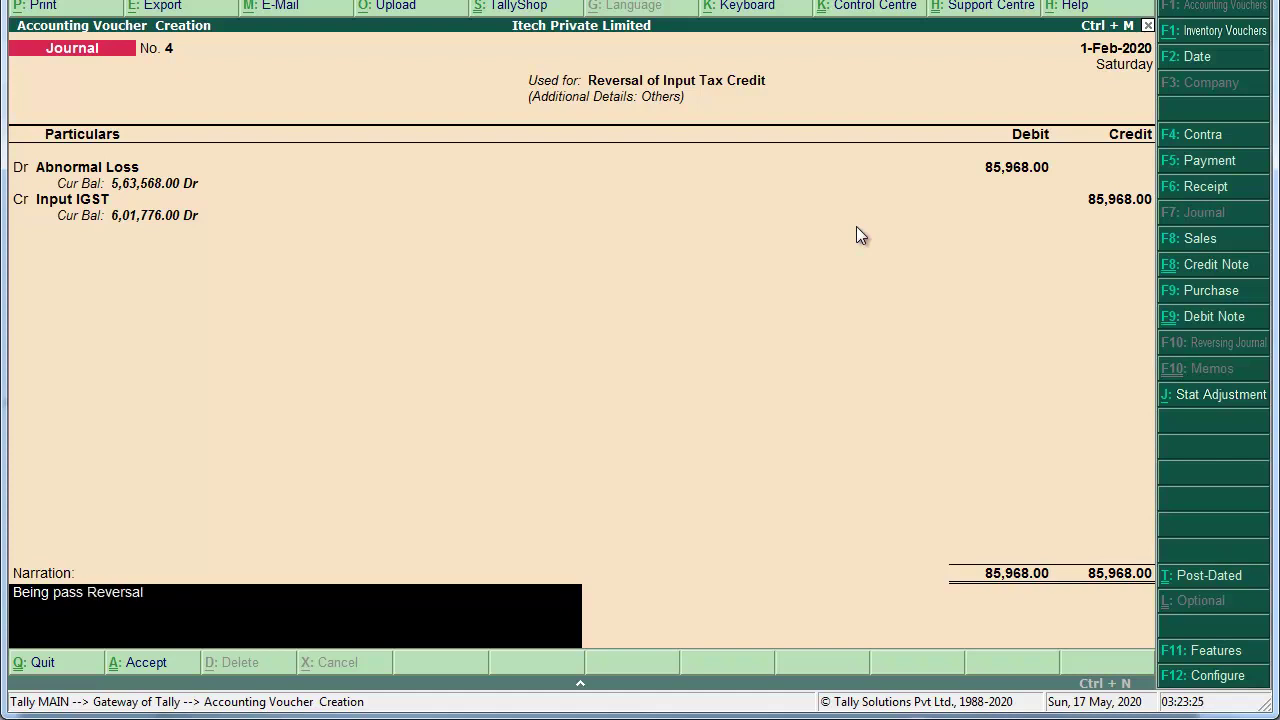
text( entry due to 12 Pcs)
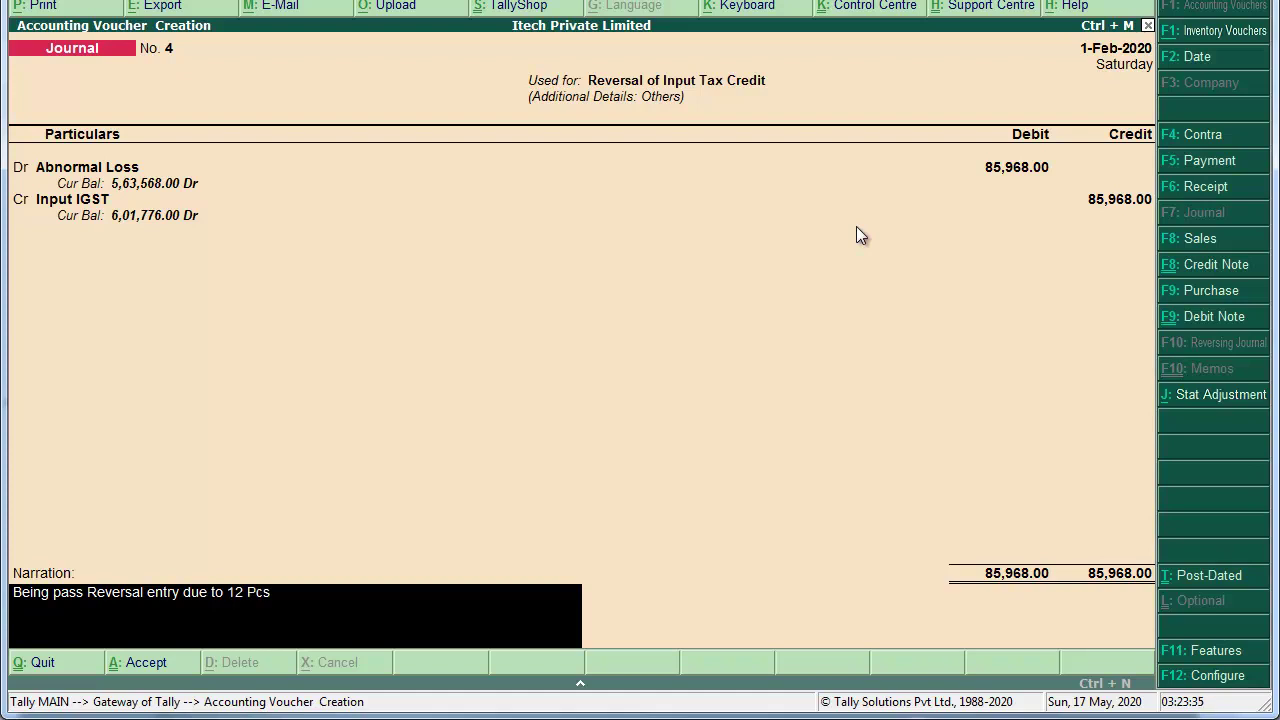
text( DellVostro pa)
key(BackSpace)
key(BackSpace)
text(Laptop dets)
key(BackSpace)
key(BackSpace)
text(stroyed b)
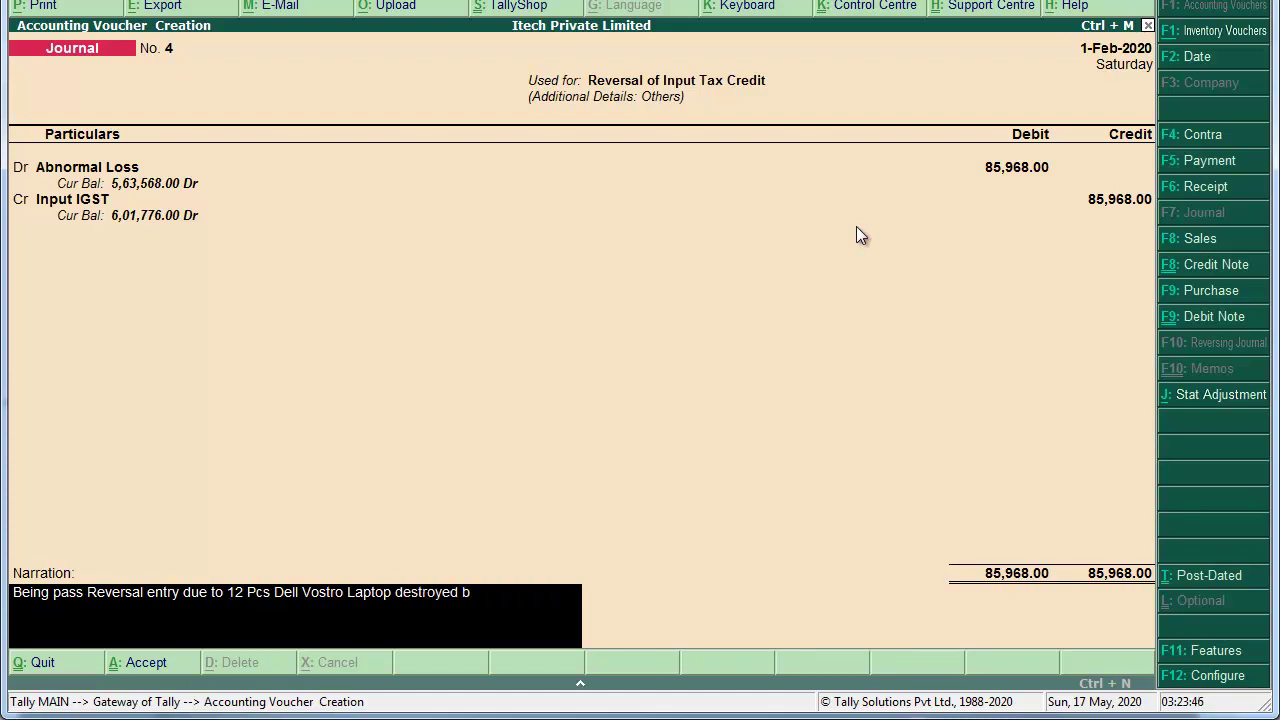
text(y Fire.)
key(Return)
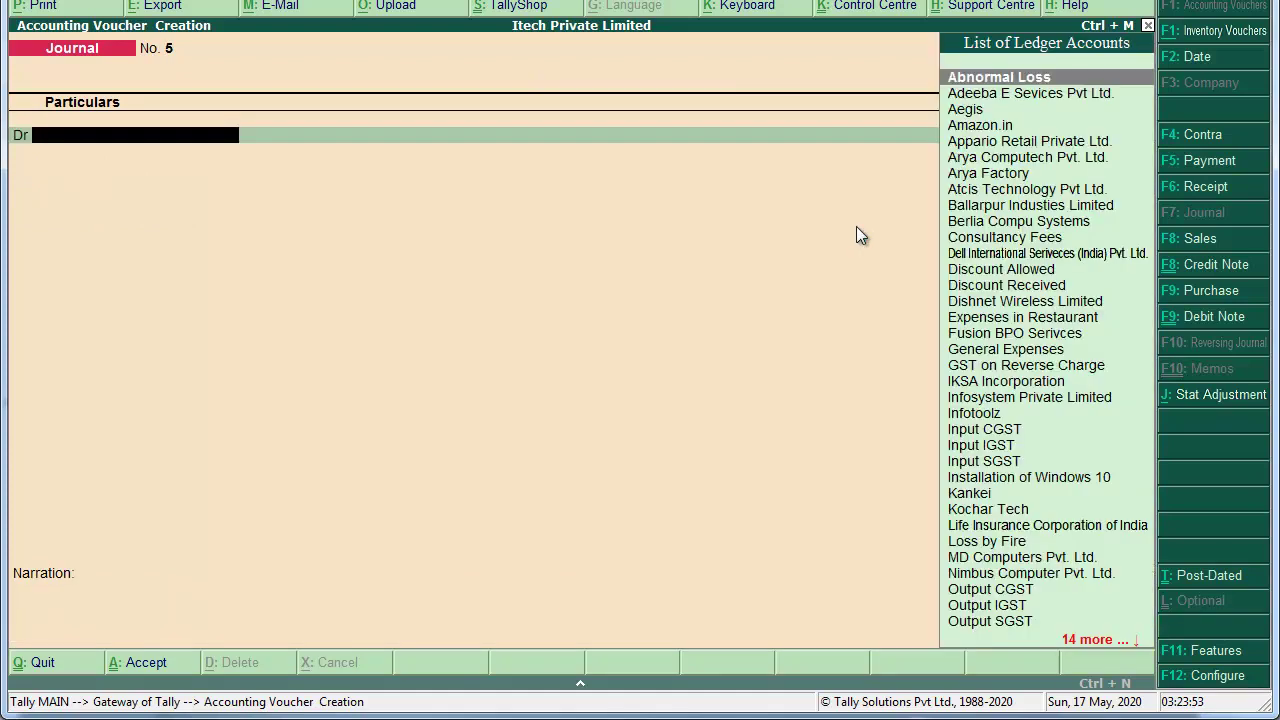
key(Escape)
Step: Return to the Gateway, open the detailed balance sheet and drill into Duties & Taxes to Input IGST
key(Return)
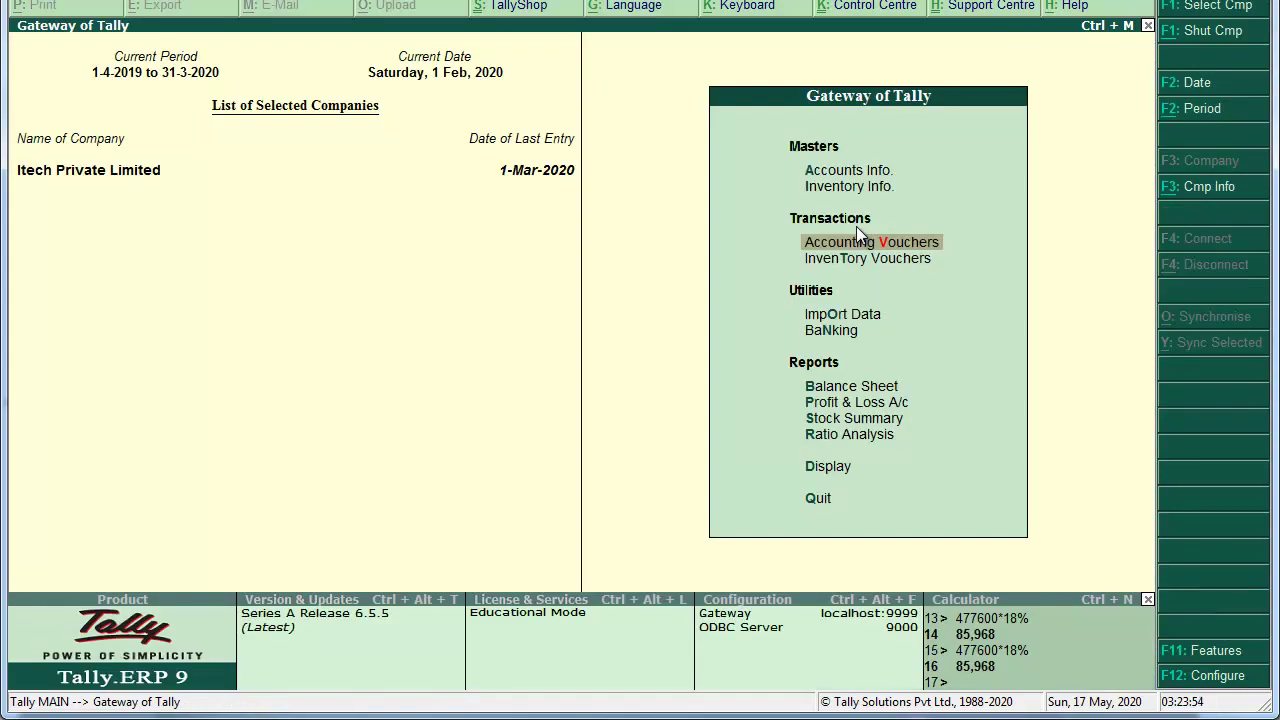
key(b)
key(alt+F1)
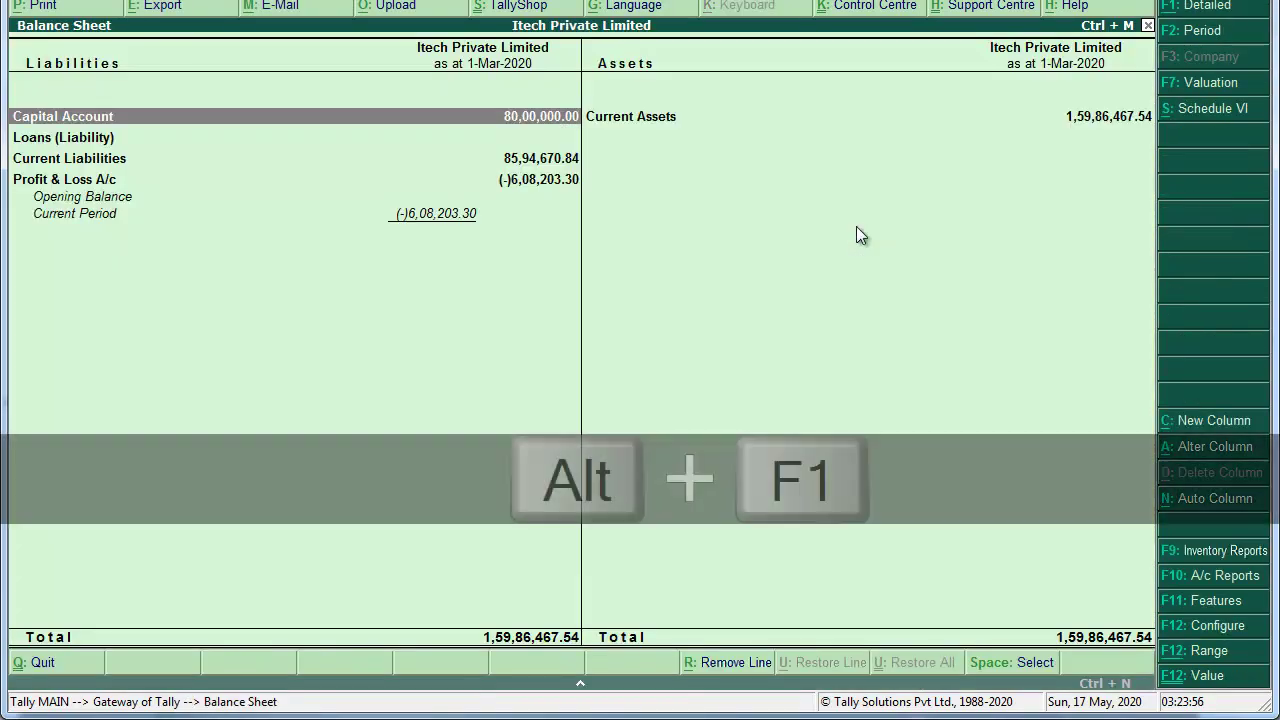
key(Down)
key(Down)
key(Down)
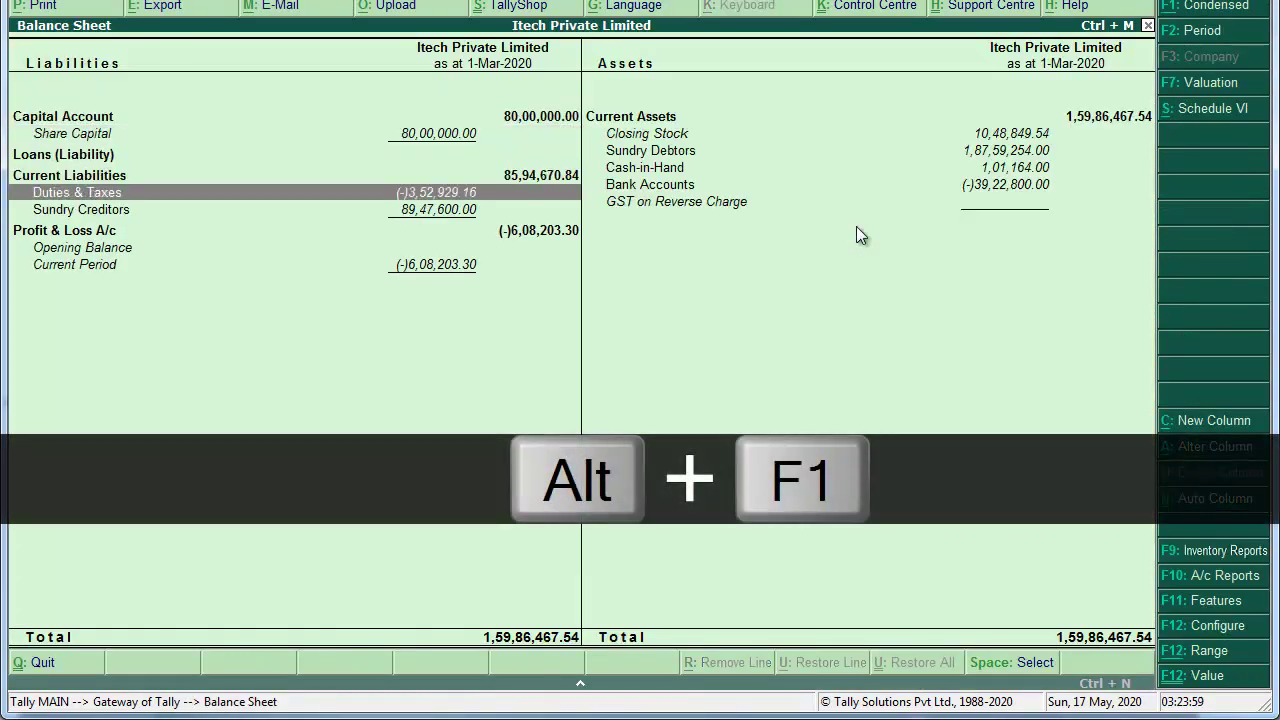
key(Return)
key(Down)
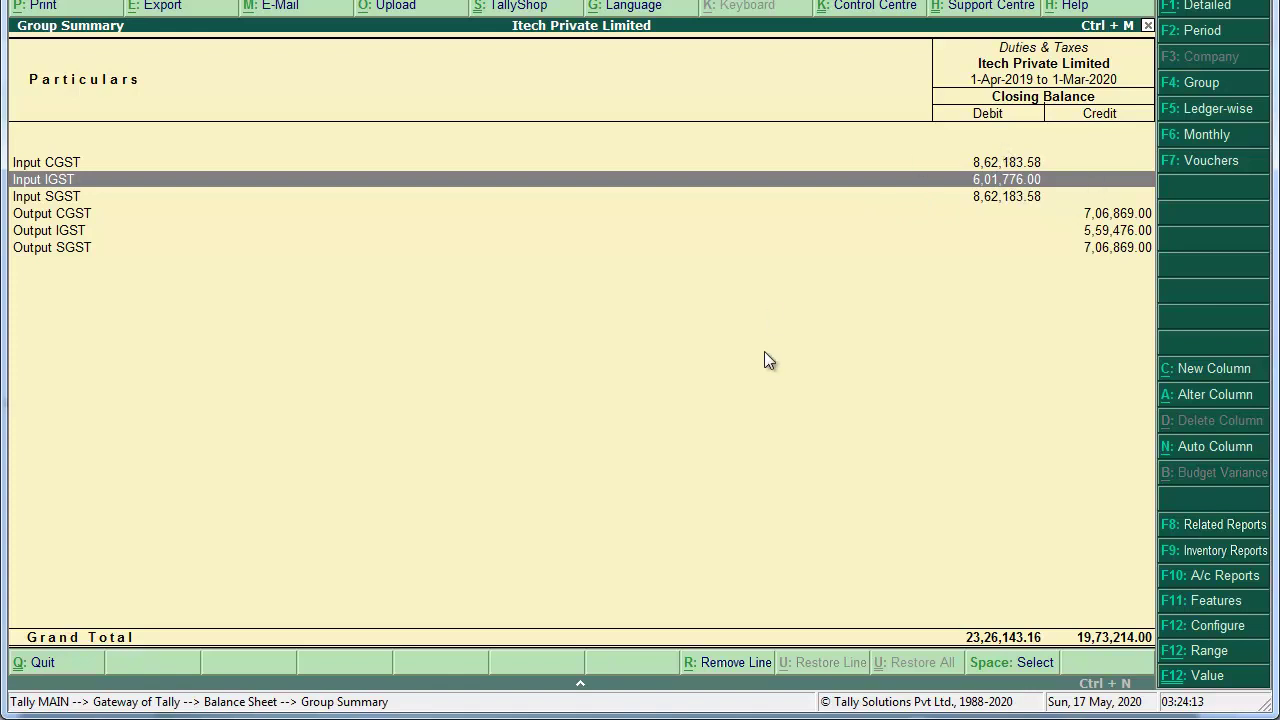
key(alt+Tab)
Step: Scroll the scanned PDF from page 84 down to the Godrej Interio invoice on page 85
scroll(763, 349, down, 1)
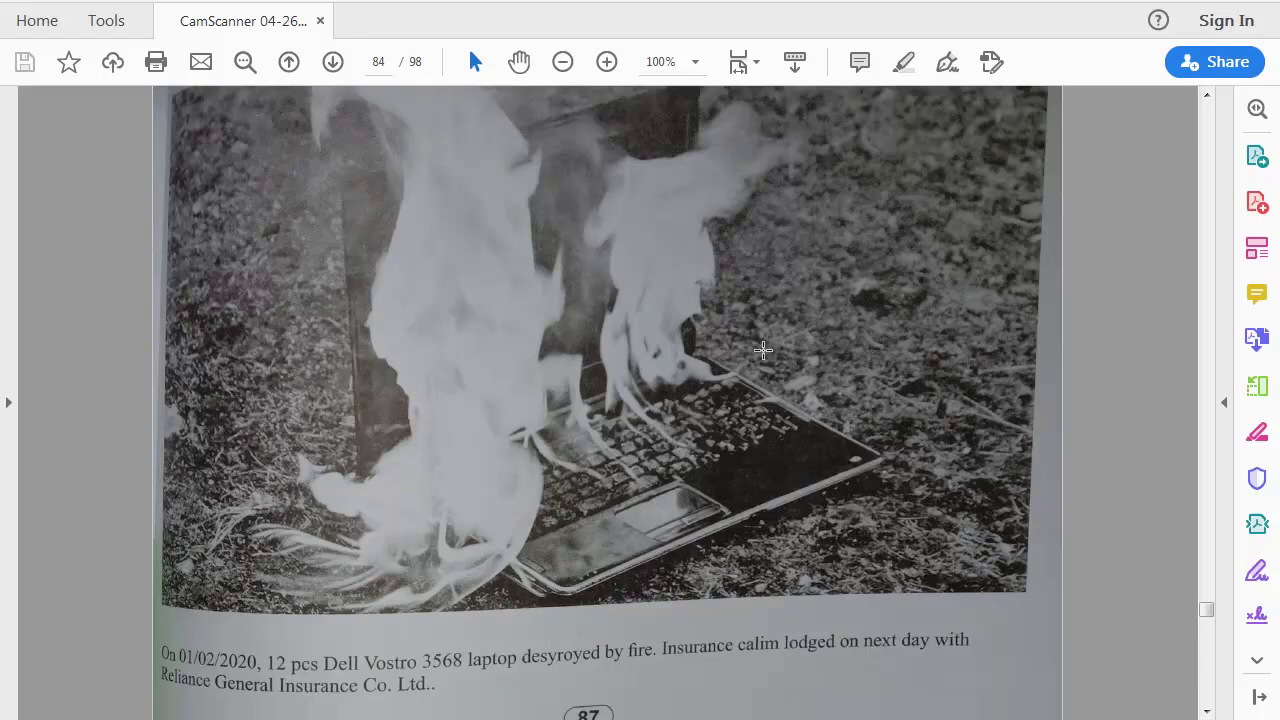
scroll(763, 349, down, 8)
scroll(763, 349, down, 3)
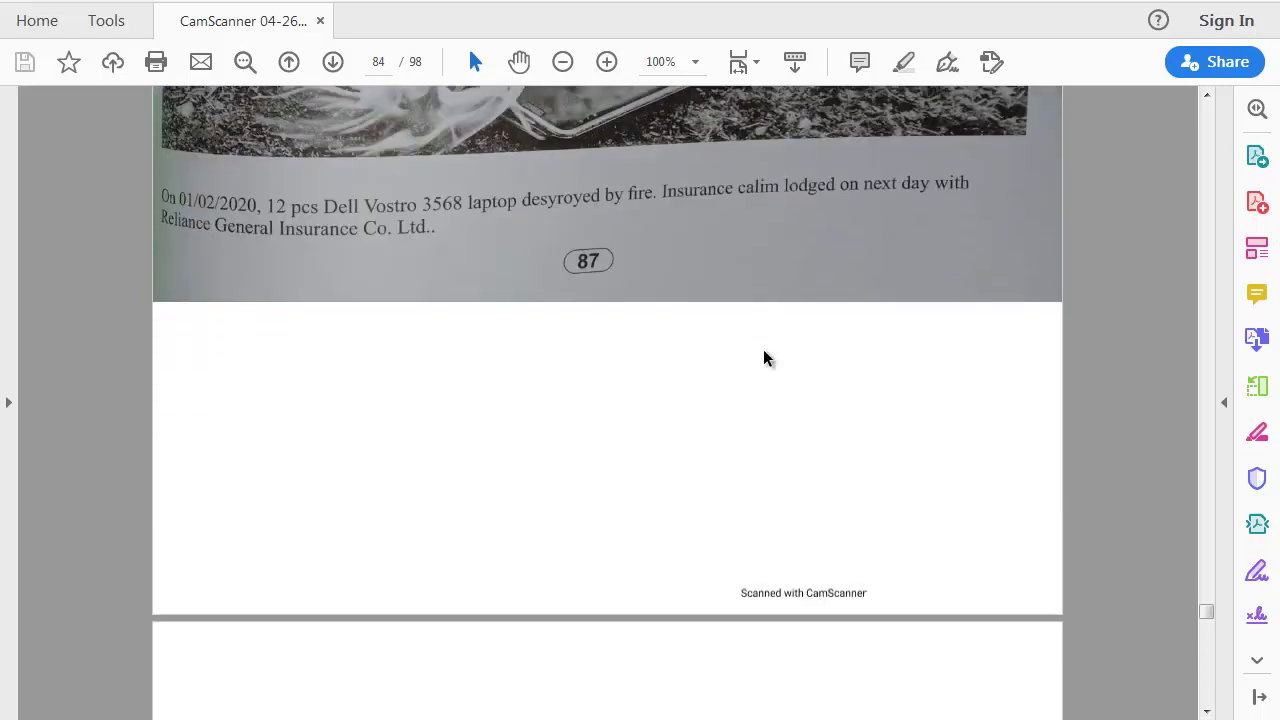
scroll(763, 358, down, 12)
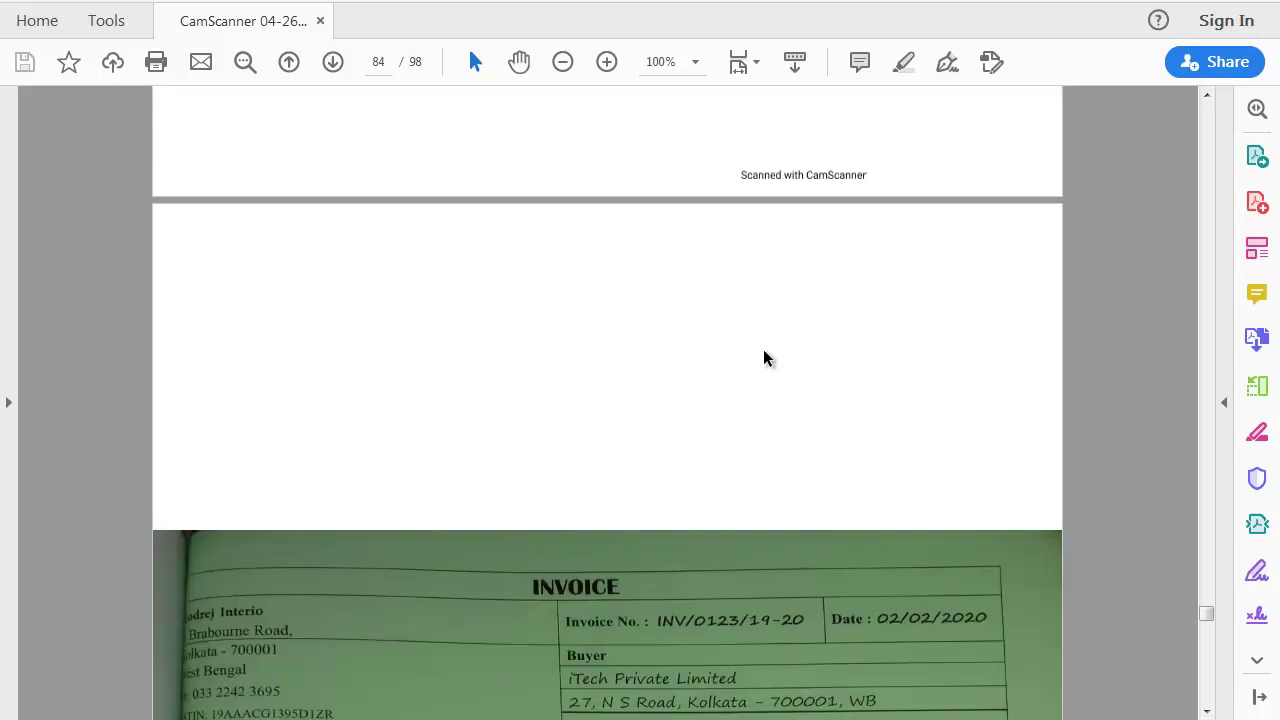
scroll(763, 349, down, 4)
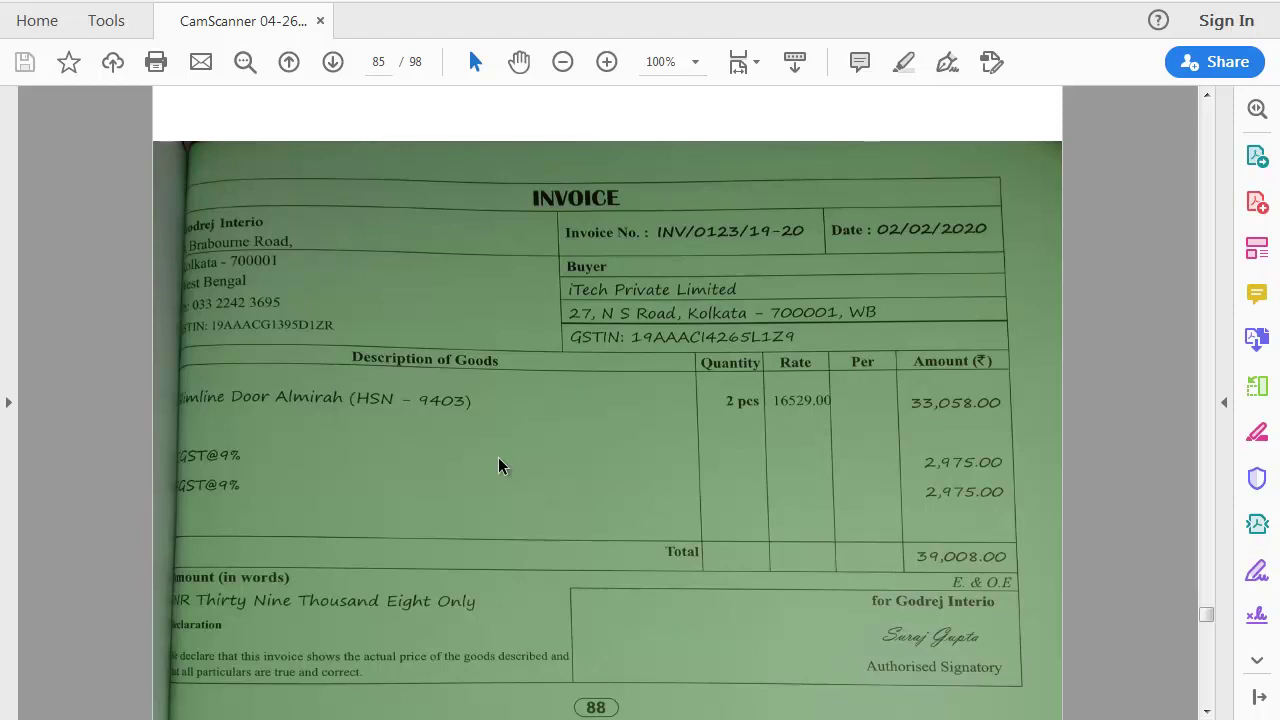
Step: Start Purchase voucher No. 16 from the Gateway in accounting voucher mode
key(alt+Tab)
key(Escape)
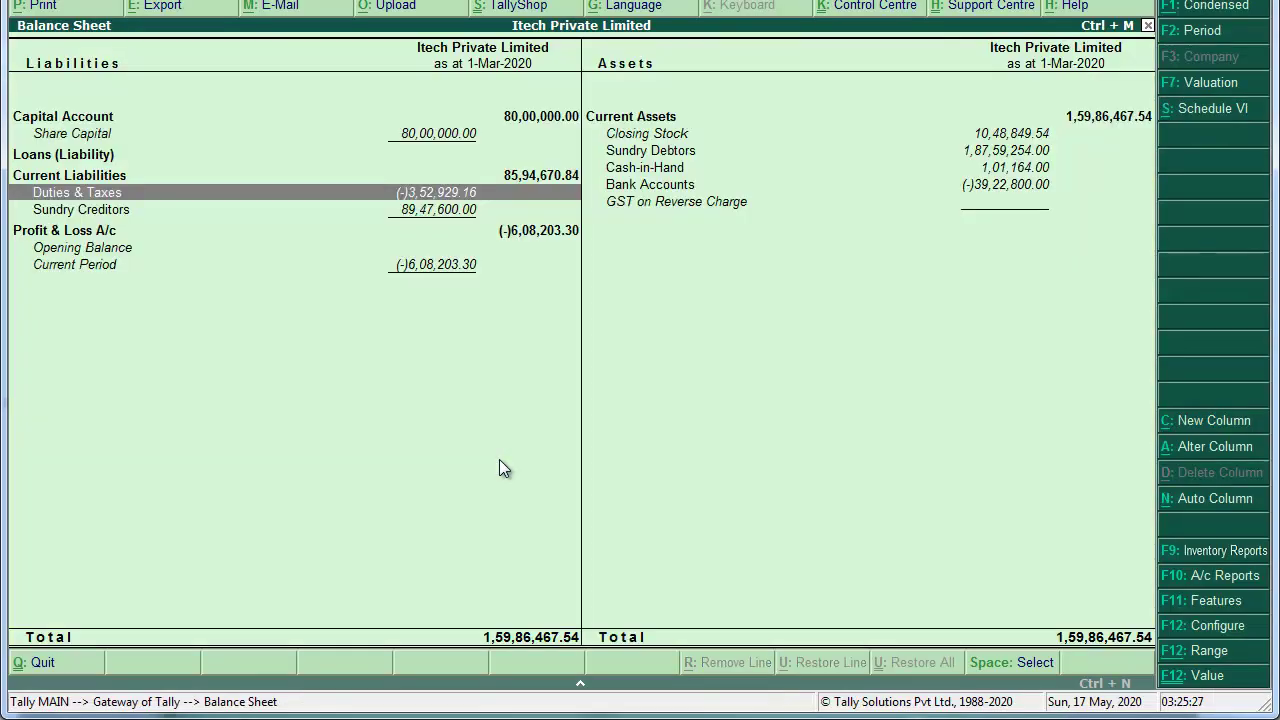
key(Escape)
key(Up)
key(Up)
key(Up)
key(Up)
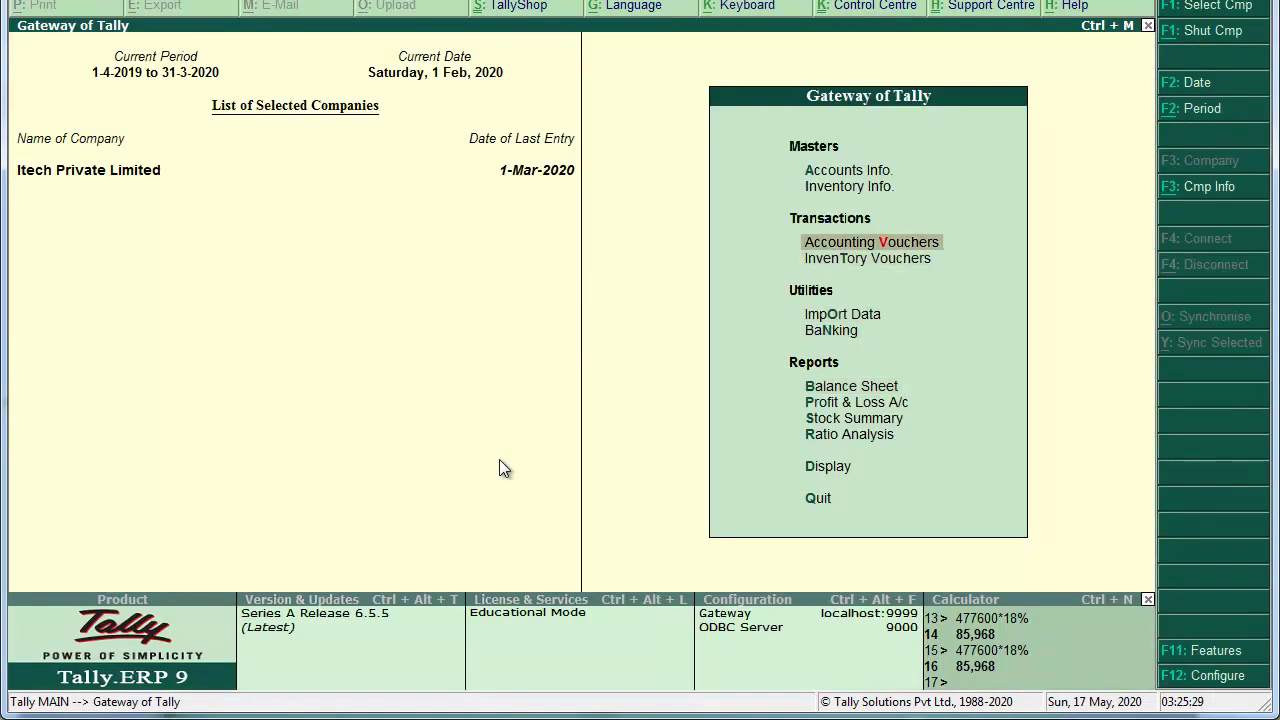
key(Return)
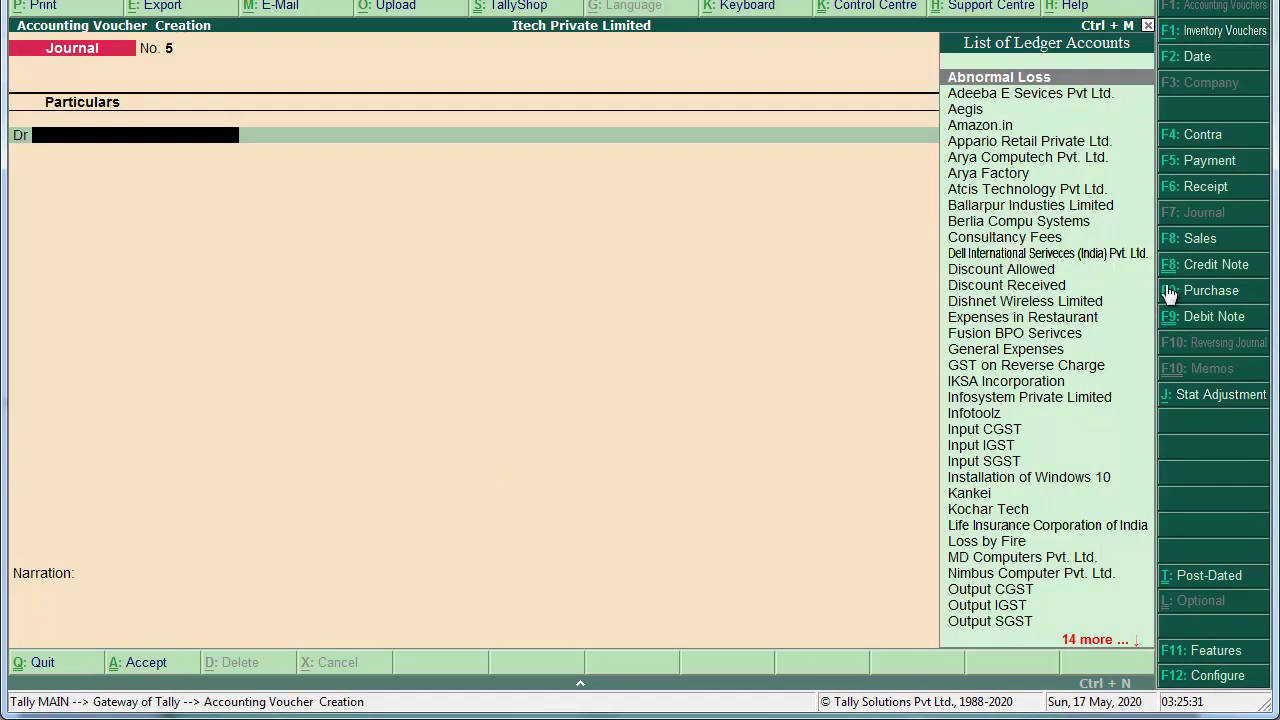
click(1190, 292)
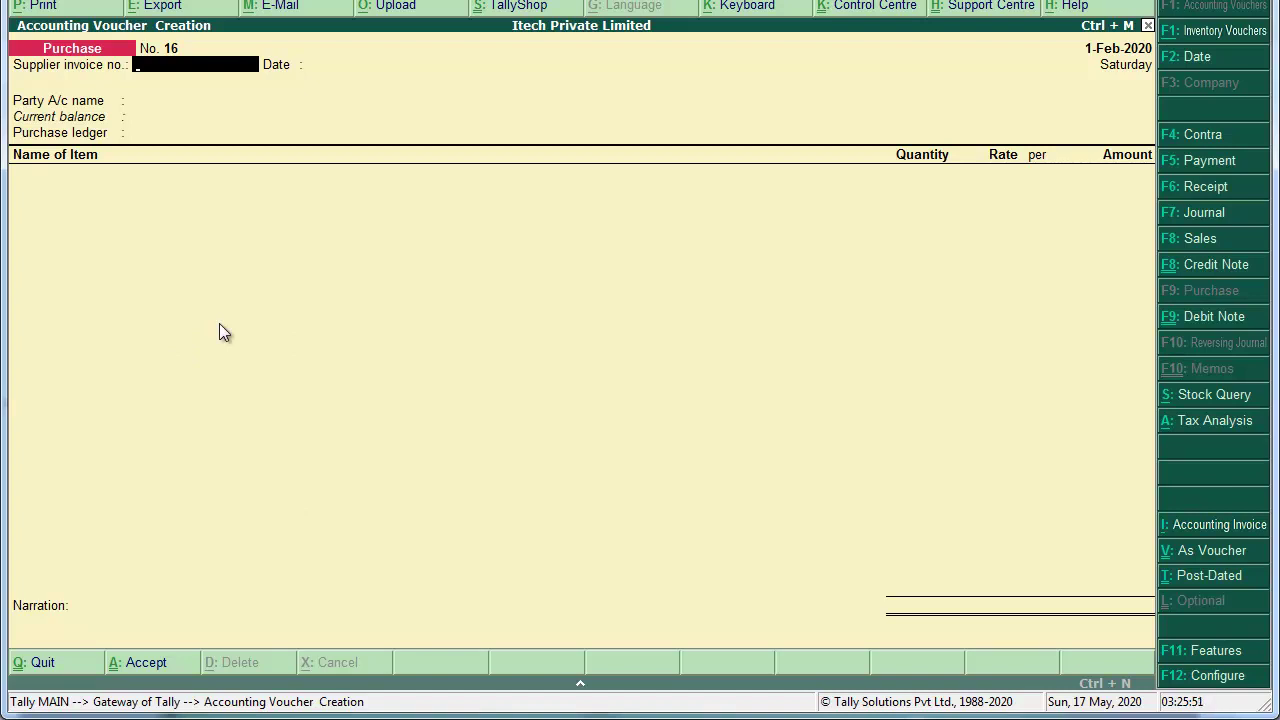
key(ctrl+v)
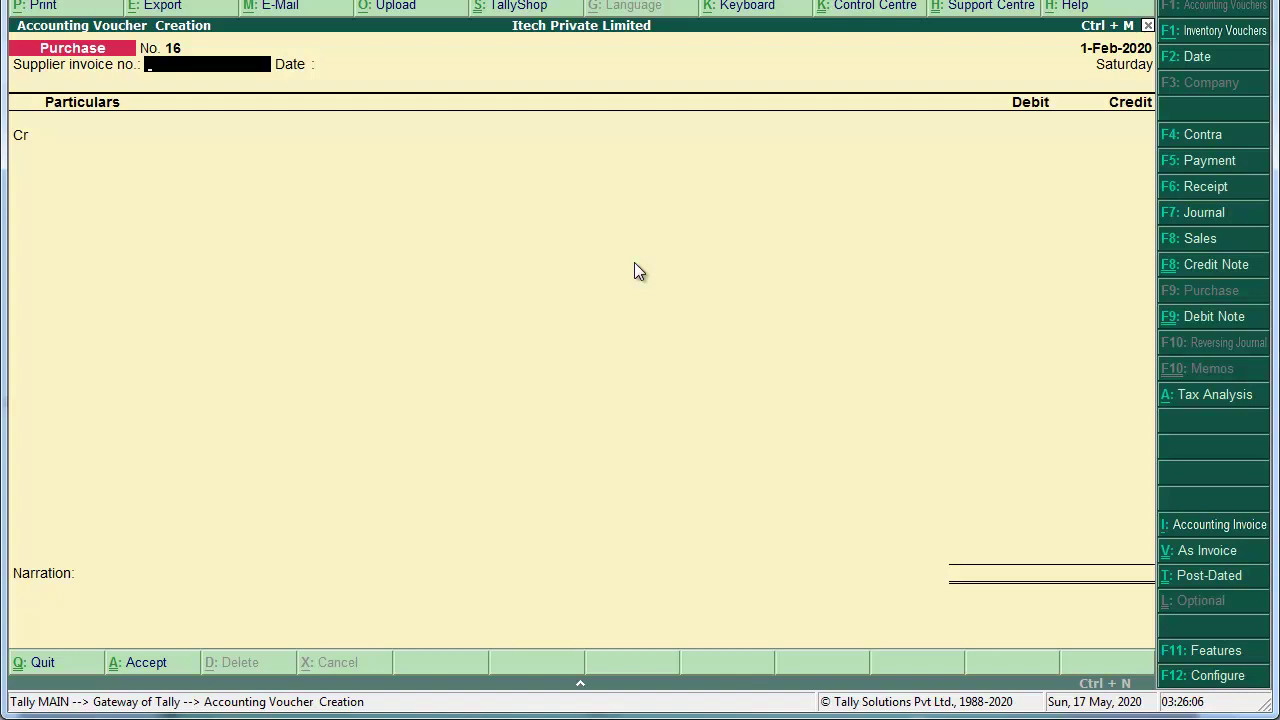
Step: Step through the purchase voucher's F12 and advanced configuration options without changing any
key(F12)
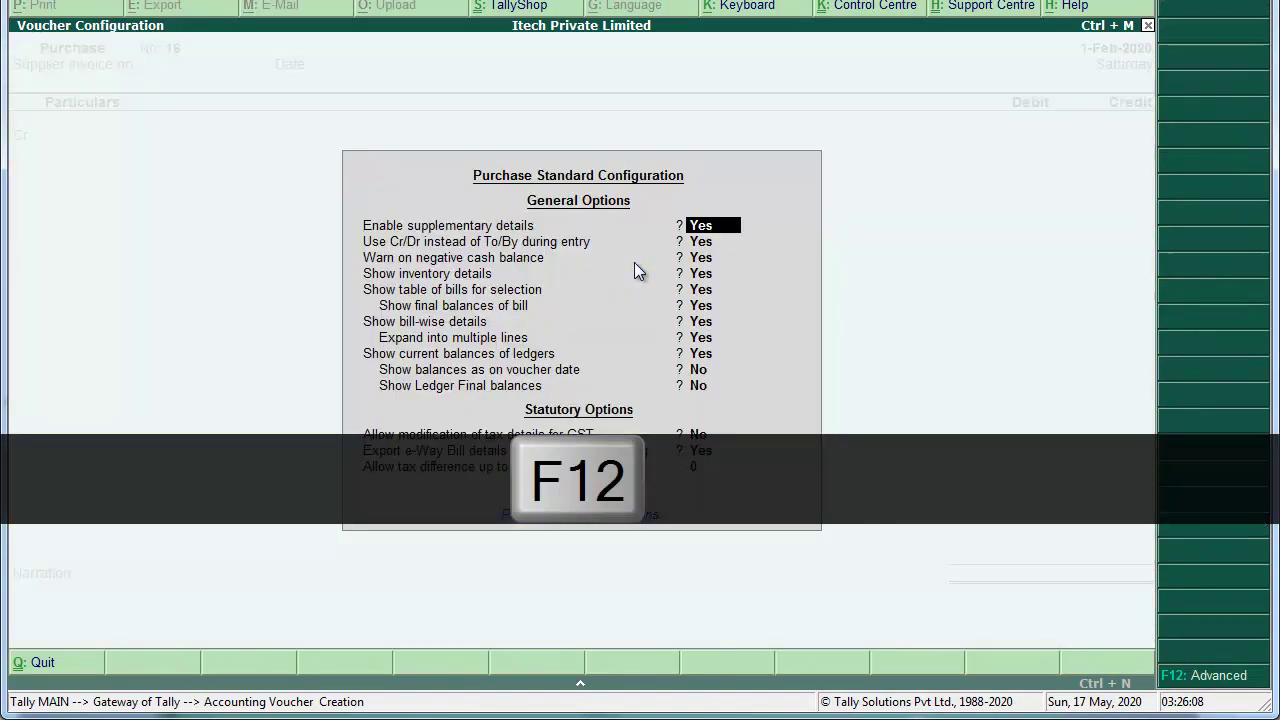
key(F12)
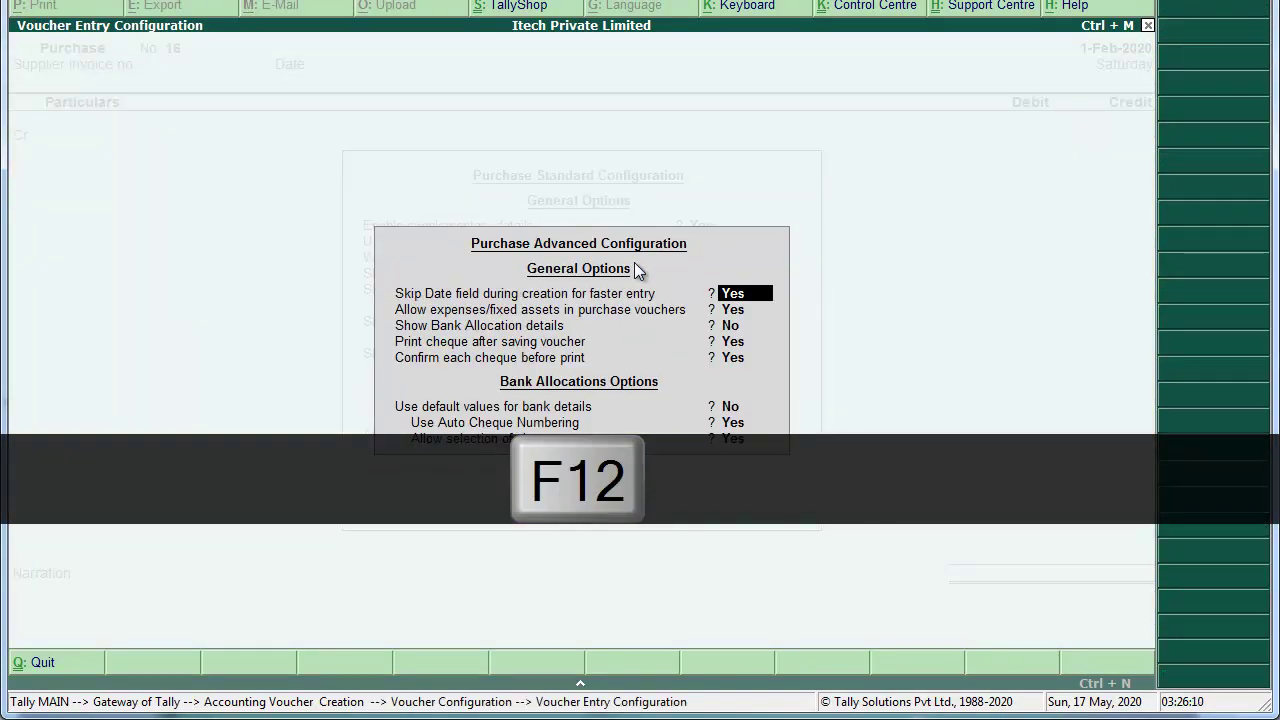
key(Return)
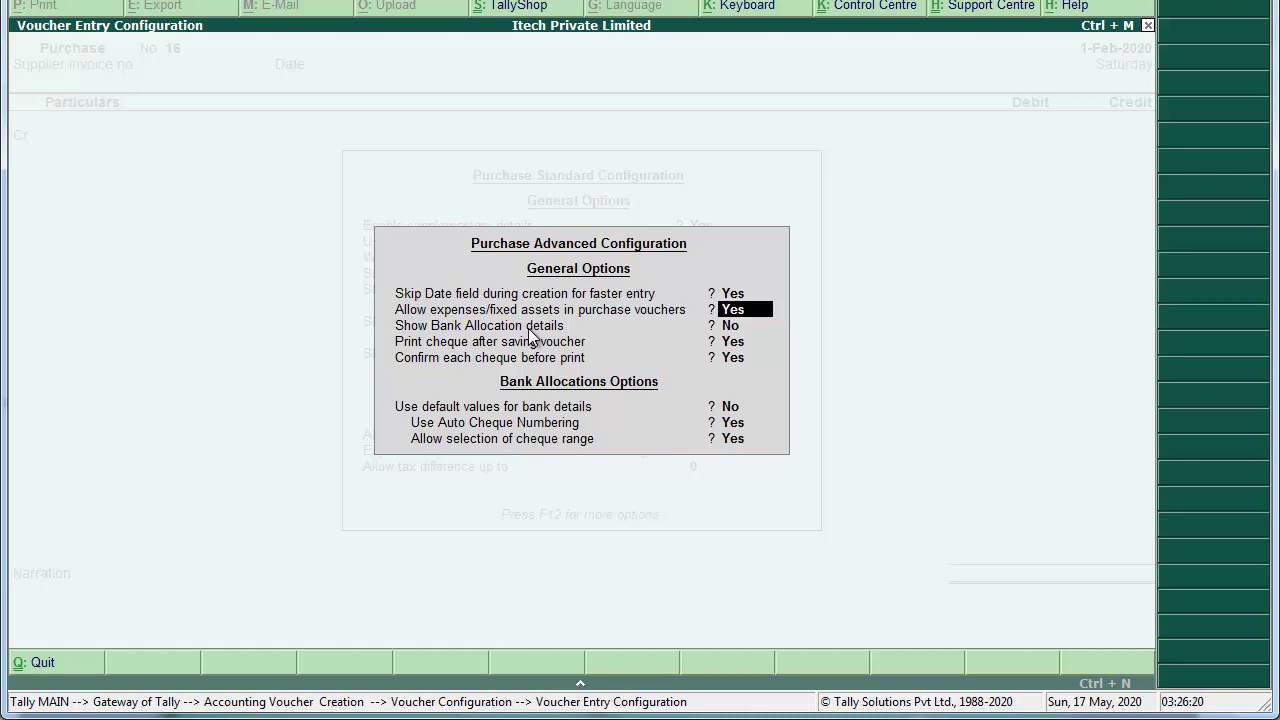
key(Return)
key(Return)
key(Return)
key(Return)
key(Return)
key(Return)
key(Return)
key(Return)
key(Return)
key(Return)
key(Return)
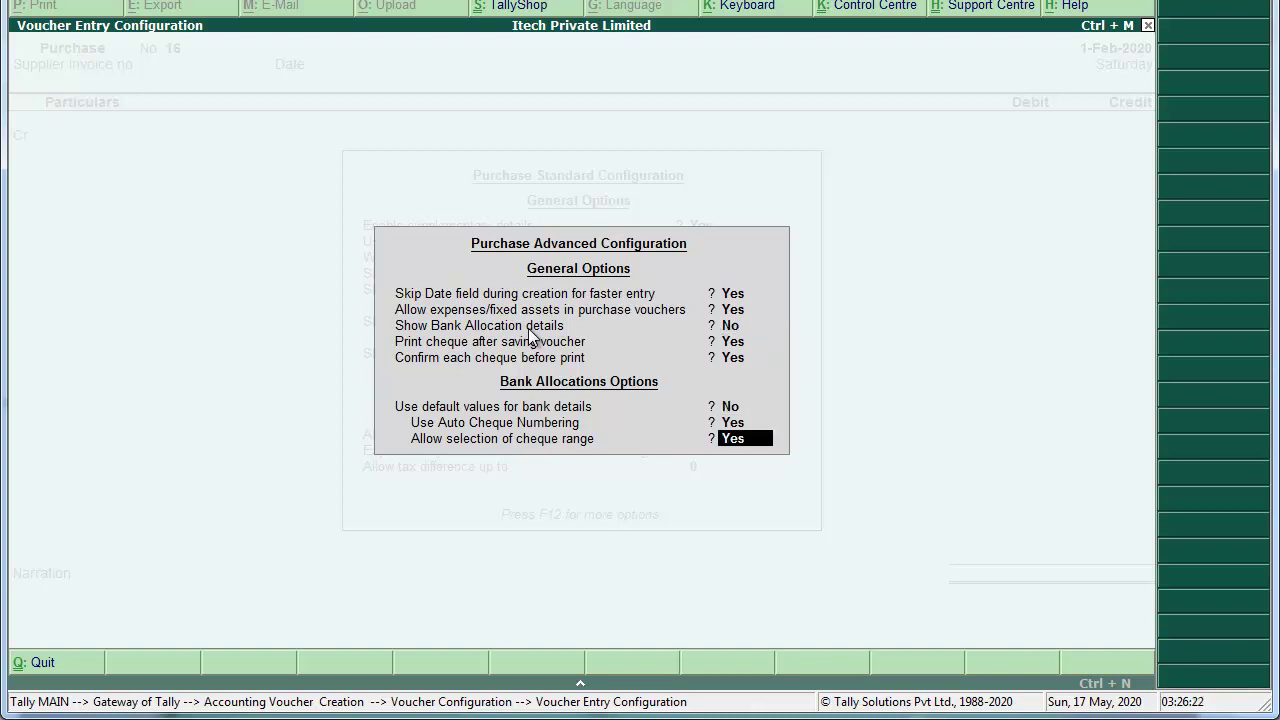
key(Return)
key(Return)
key(Return)
key(Return)
key(Return)
key(Return)
key(Return)
key(Return)
key(Return)
key(Return)
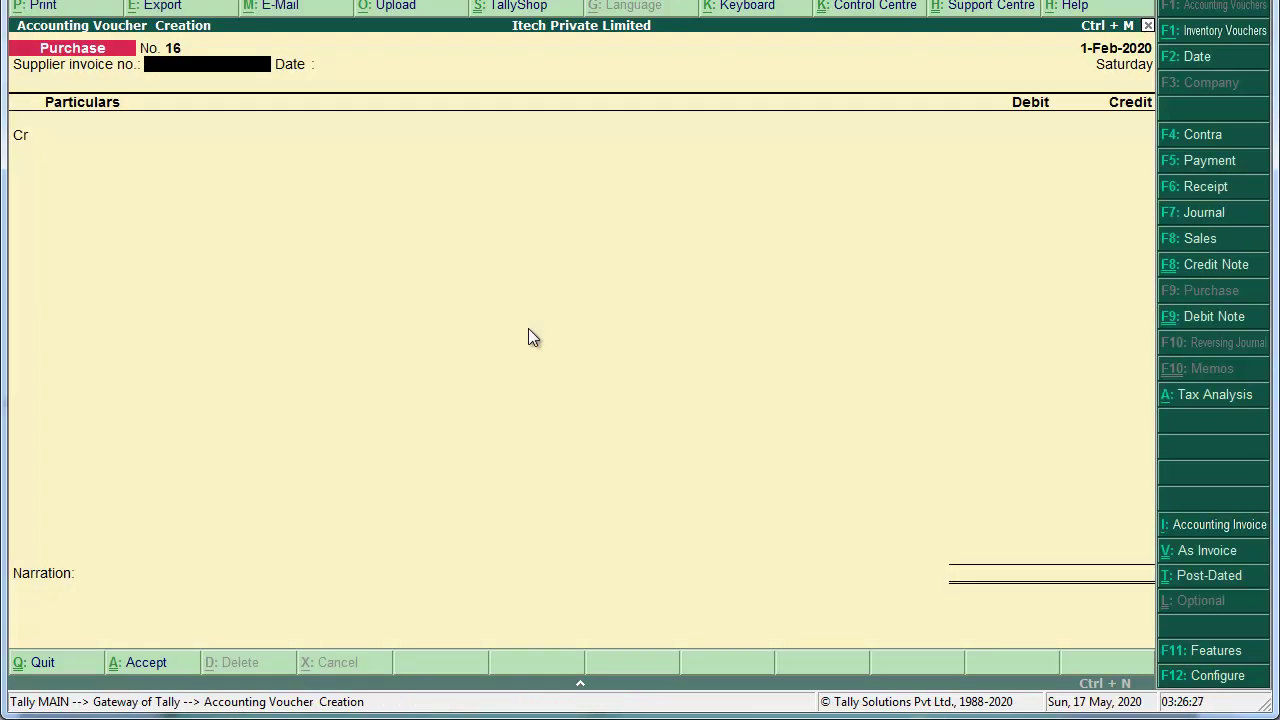
Step: Enter supplier invoice INV/0123/19-20 and date both the voucher and invoice 2-Feb-2020
text(INV/0123/19-20)
key(Return)
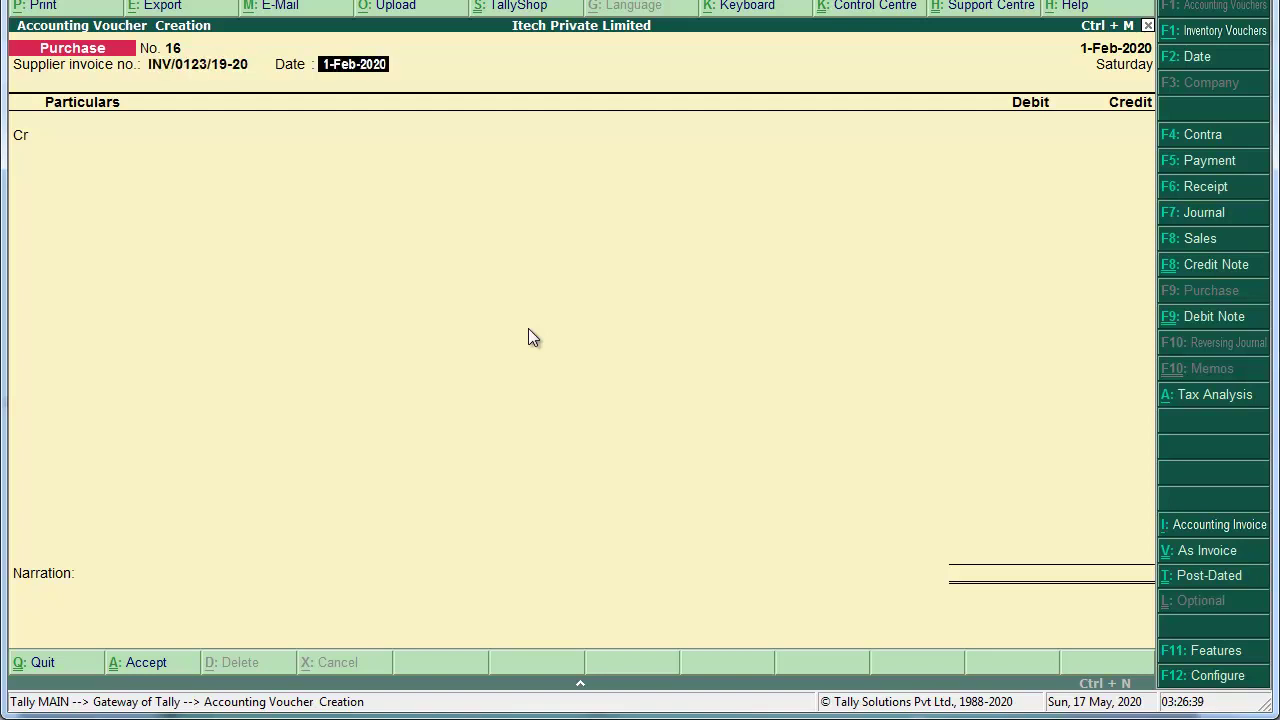
key(F2)
text(2-2)
key(Return)
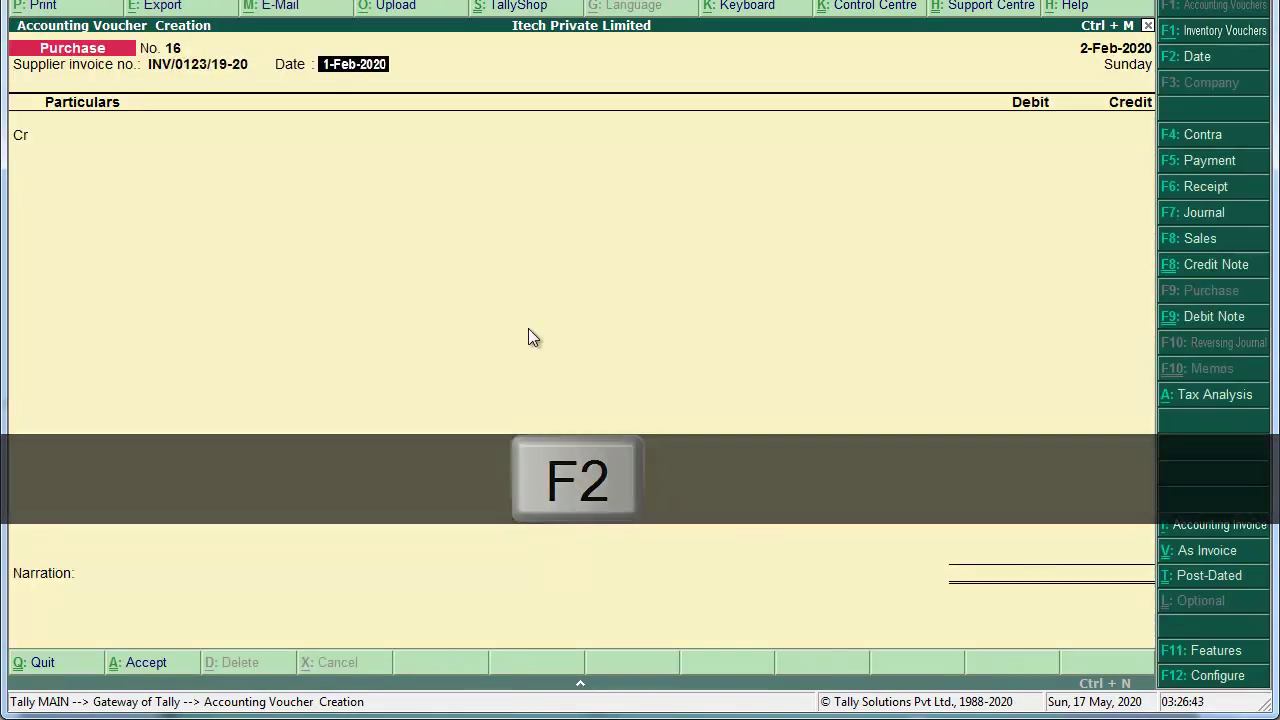
text(2-2)
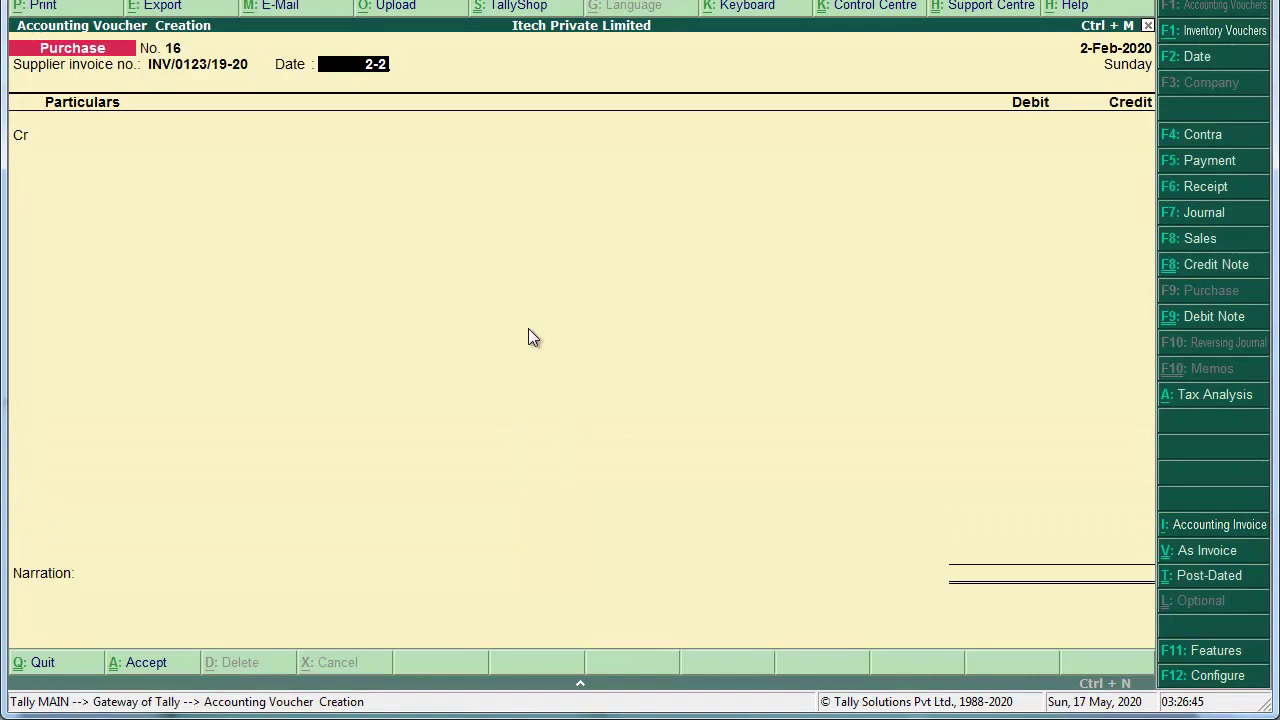
key(Return)
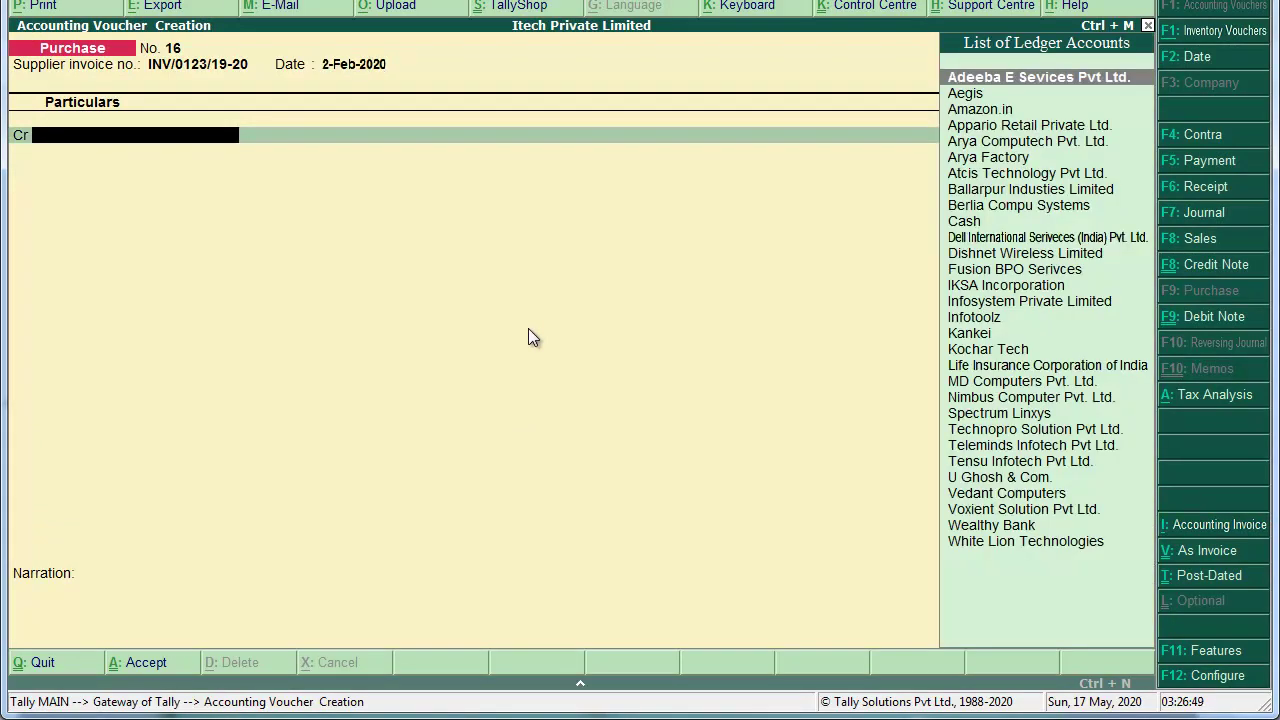
Step: Create a new ledger named Godrej Interio under Sundry Creditors
key(alt+c)
text(Godrej)
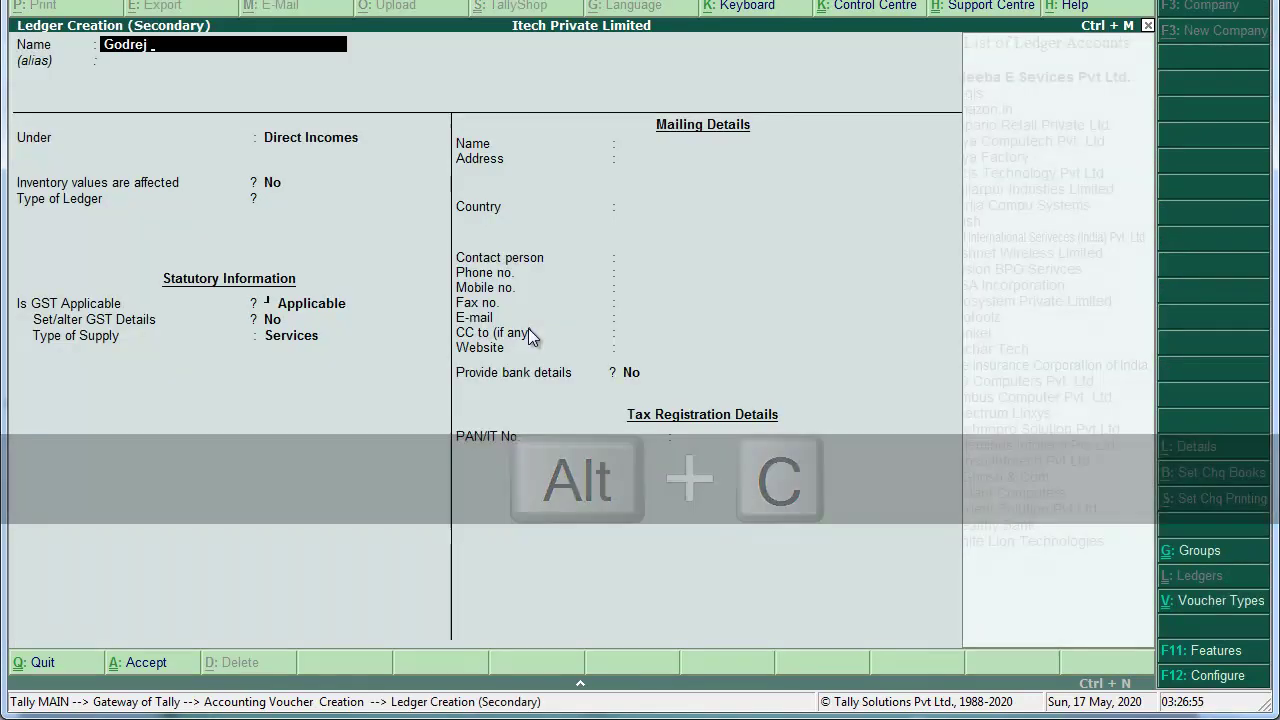
text( Interio)
key(BackSpace)
key(BackSpace)
key(BackSpace)
text(rio)
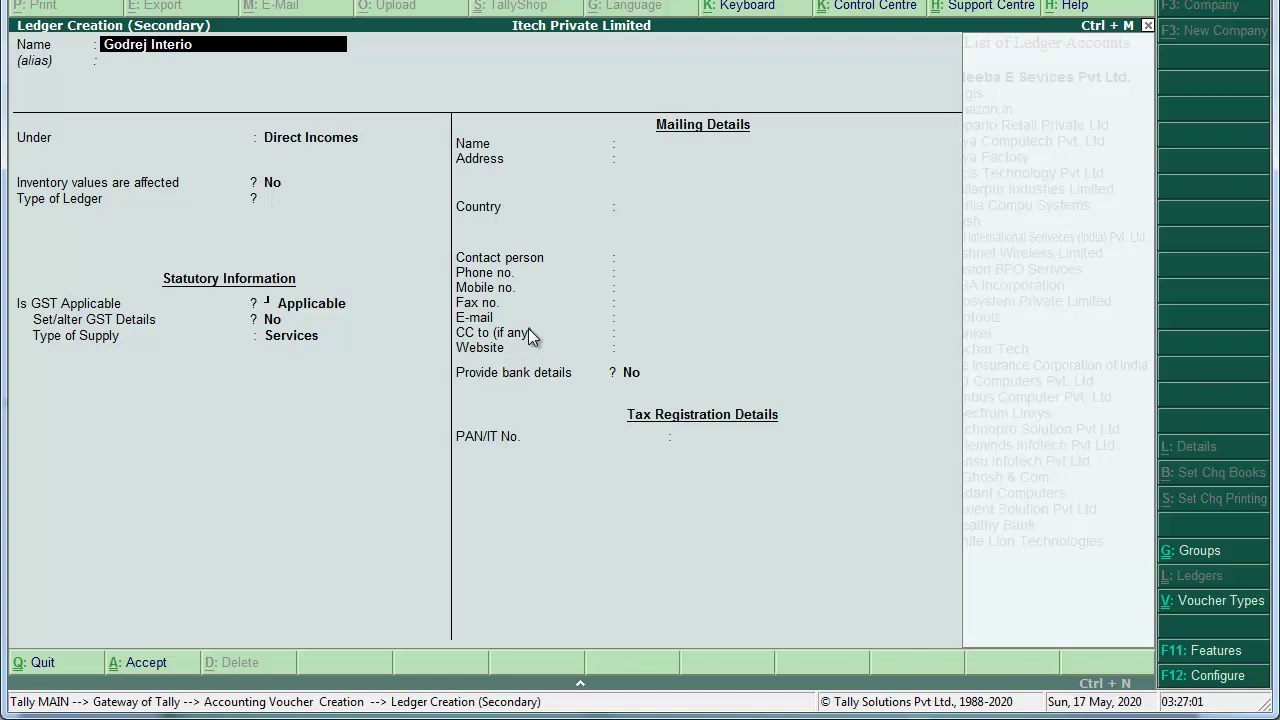
key(Return)
text(sundryc)
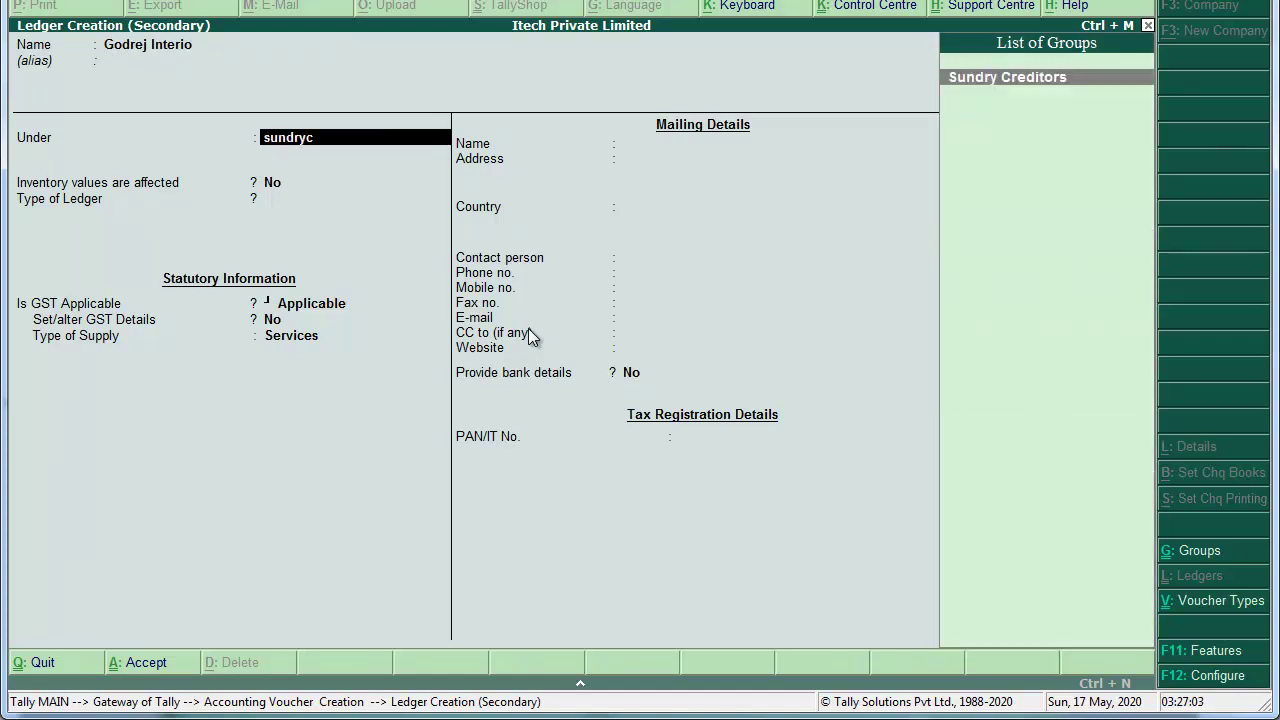
key(Return)
key(Return)
key(Return)
Step: Enter the supplier's three-line mailing address in Kolkata, West Bengal
key(BackSpace)
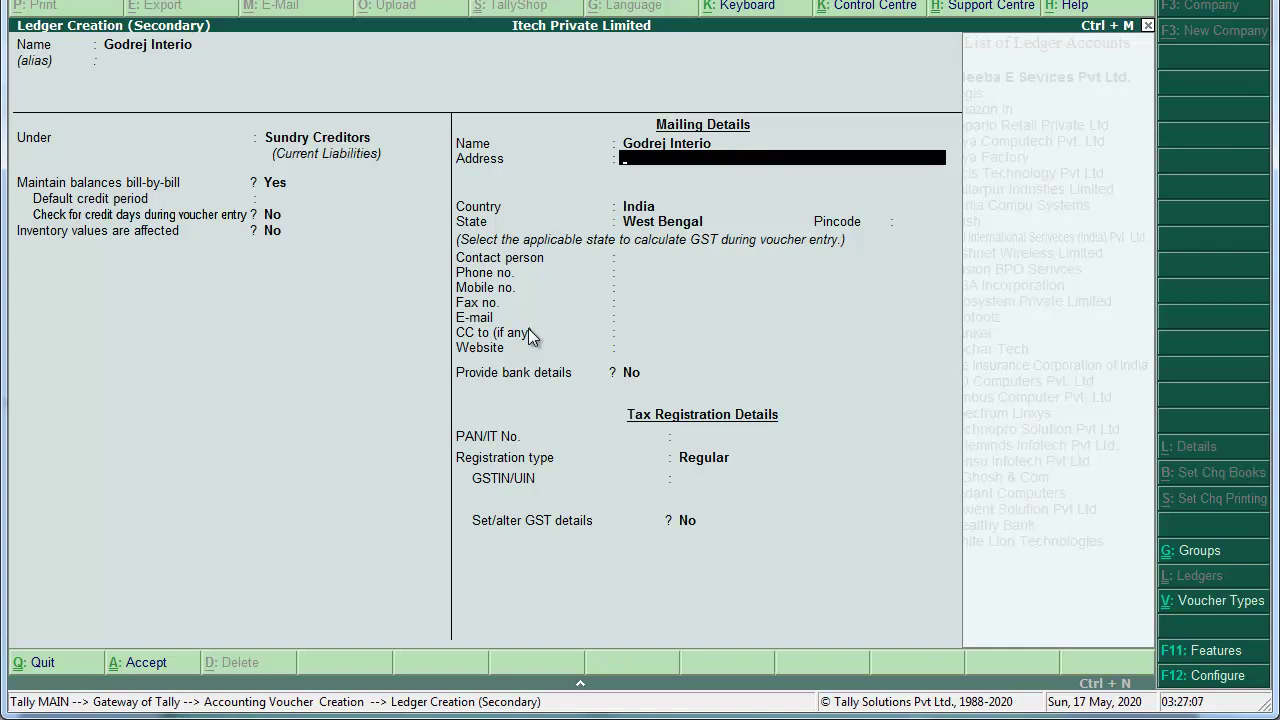
text(Brabourne Road)
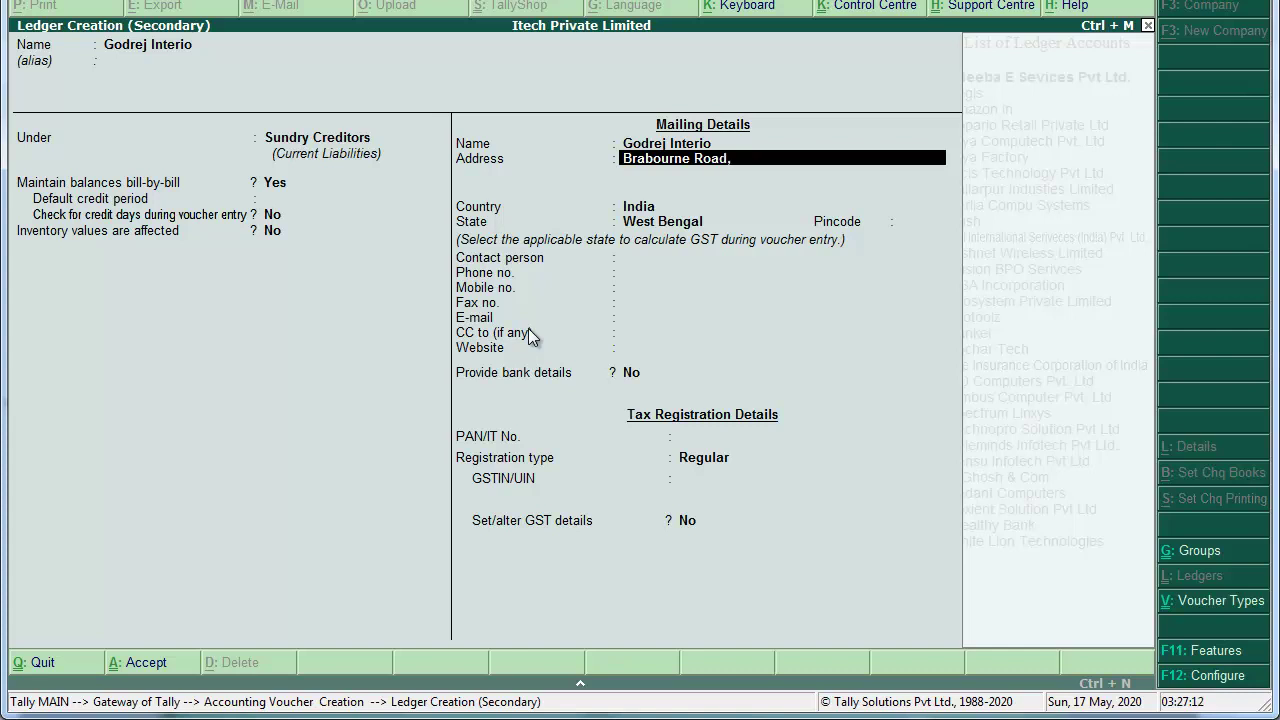
text(,)
key(Return)
text(Kolkata 0)
key(BackSpace)
text(- 70)
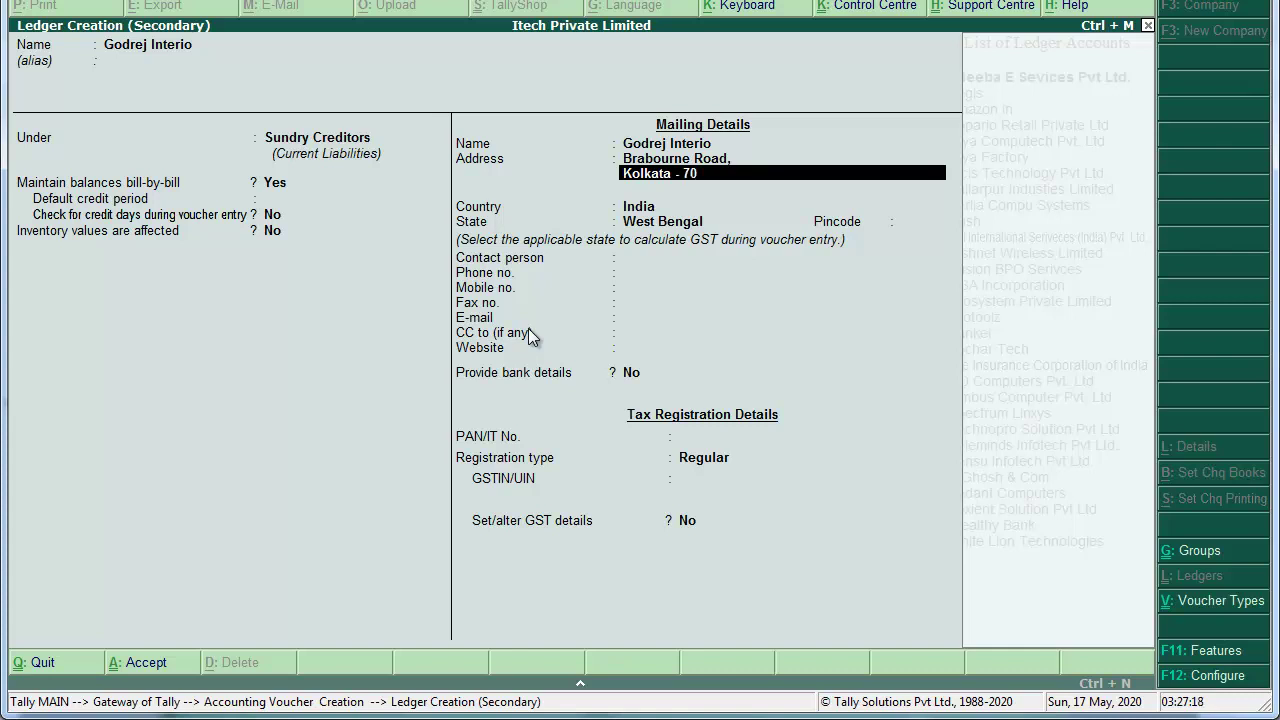
text(0001)
key(Return)
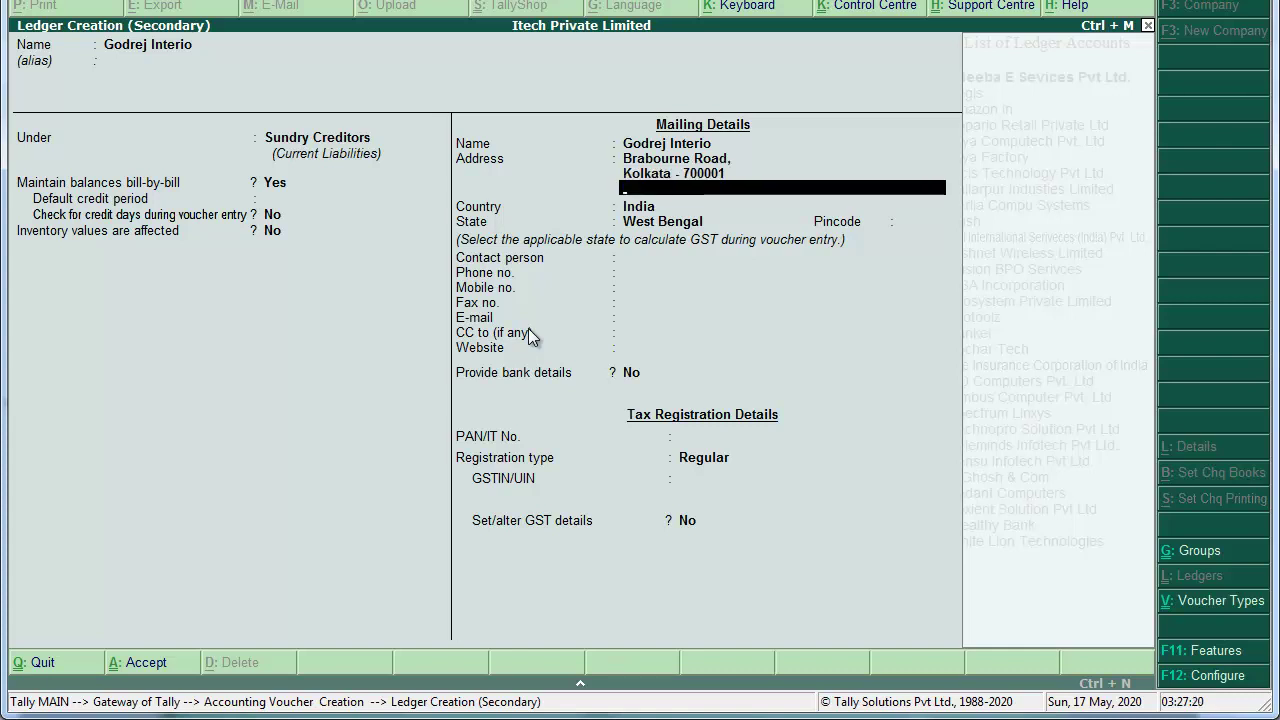
text(West Bengal)
key(Return)
key(Return)
Step: Keep state West Bengal, enter the pincode and the supplier's GSTIN, and save the ledger
key(Return)
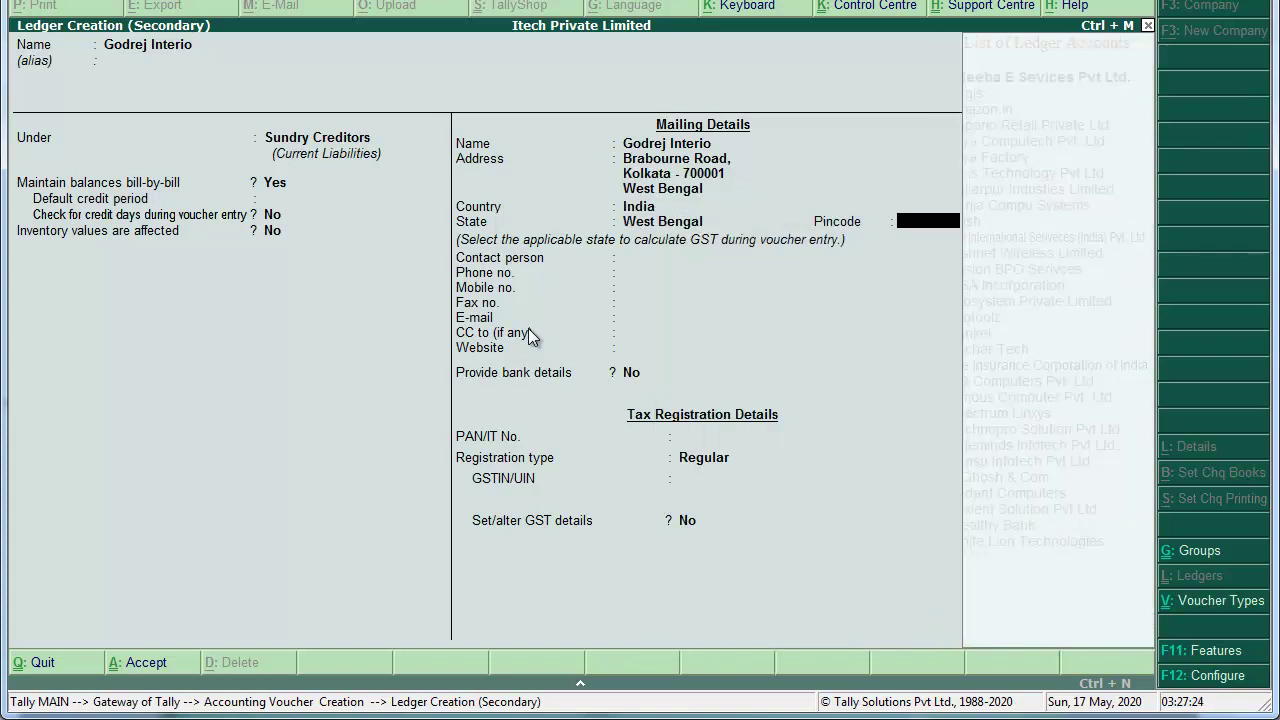
text(700001)
key(Return)
key(Return)
key(Return)
key(Return)
key(Return)
key(Return)
key(Return)
key(Return)
key(Return)
key(Return)
key(Return)
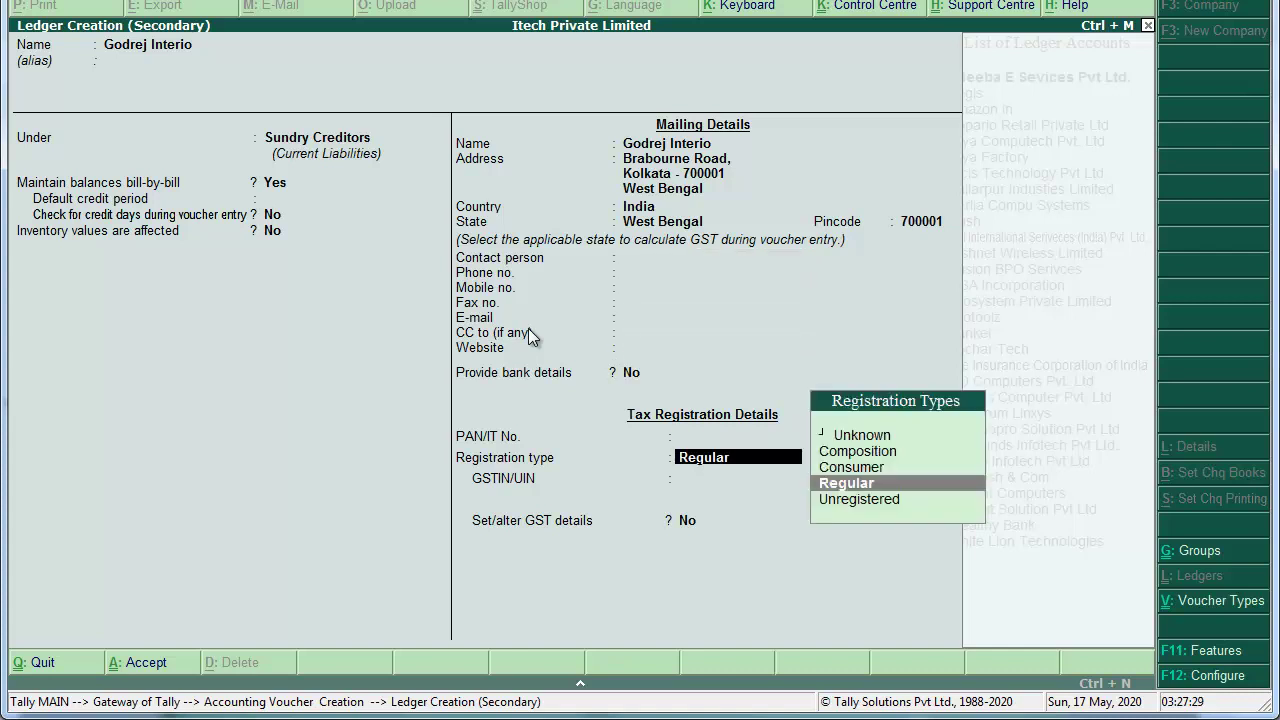
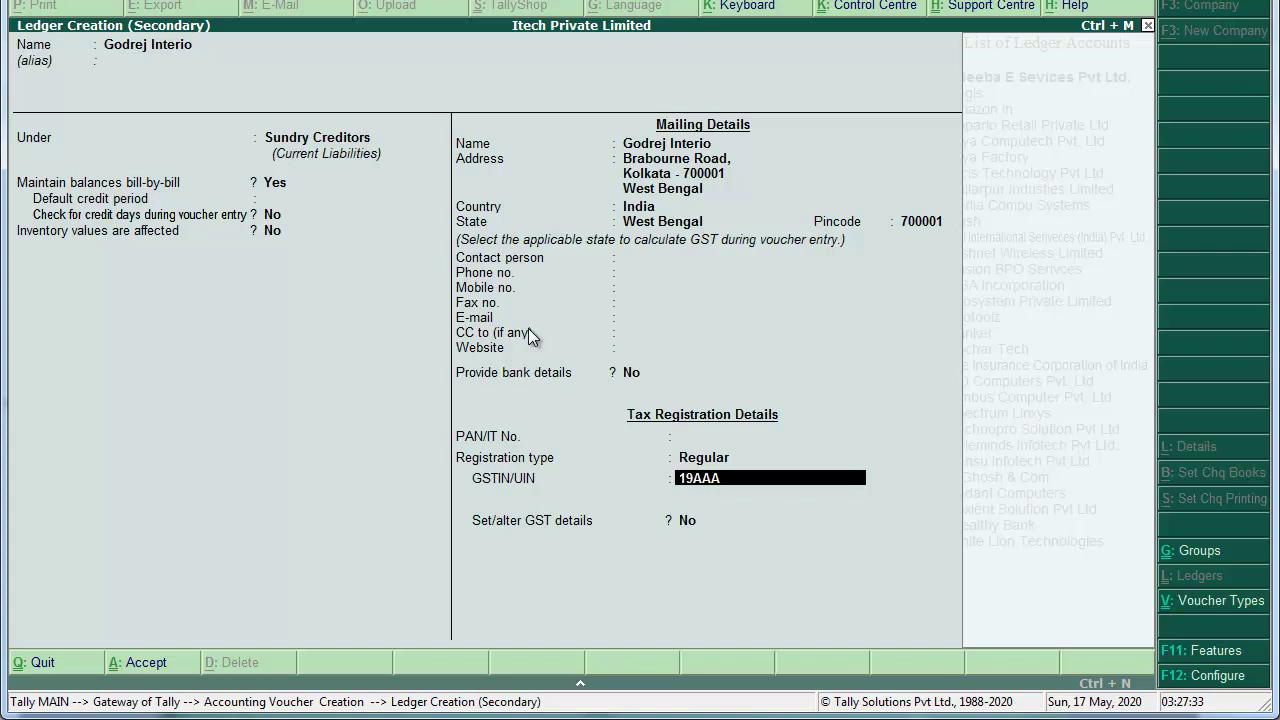
key(Return)
key(Return)
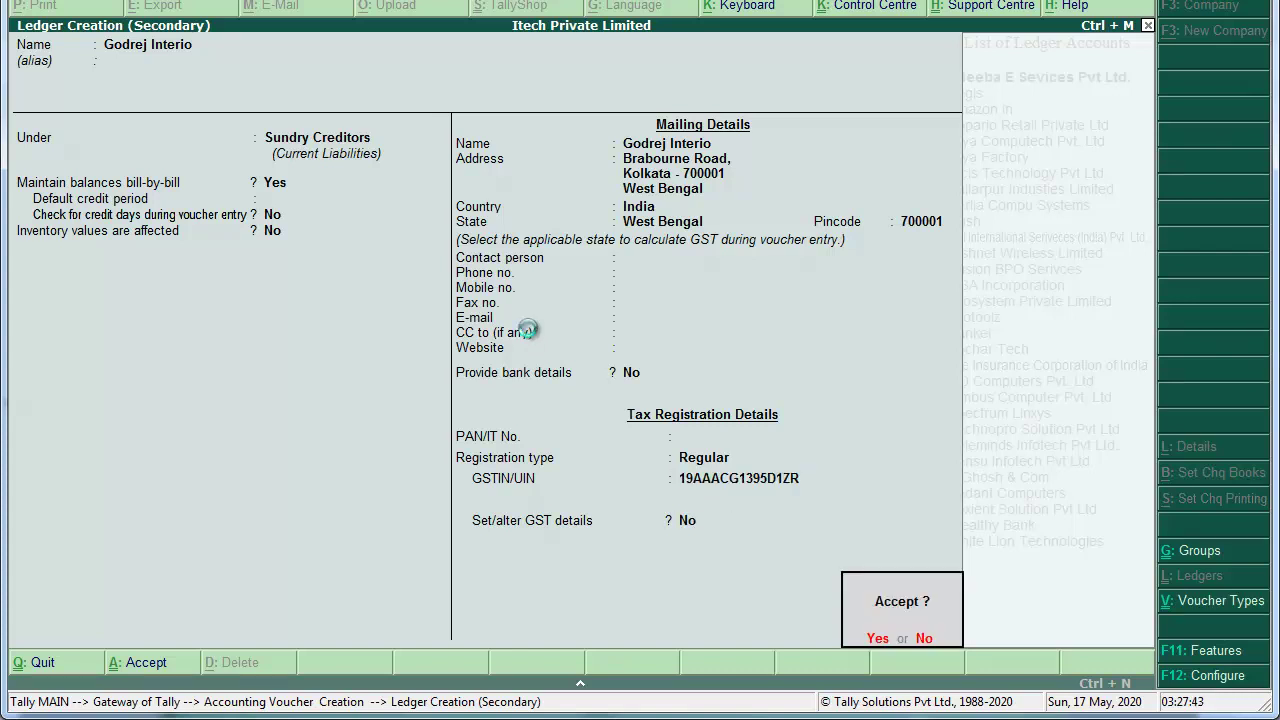
key(Return)
key(Return)
key(Return)
key(Return)
key(Return)
key(Return)
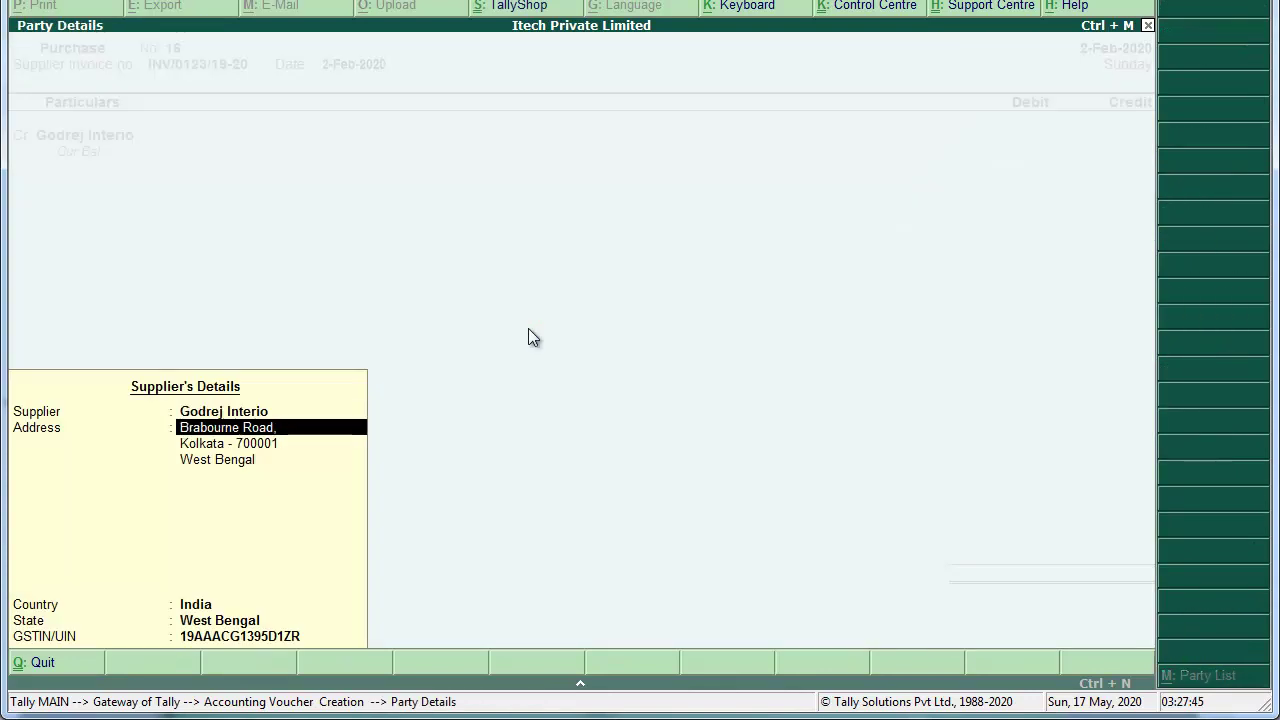
Step: Credit Godrej Interio with 39,008.00 as a new bill reference
key(Return)
key(Return)
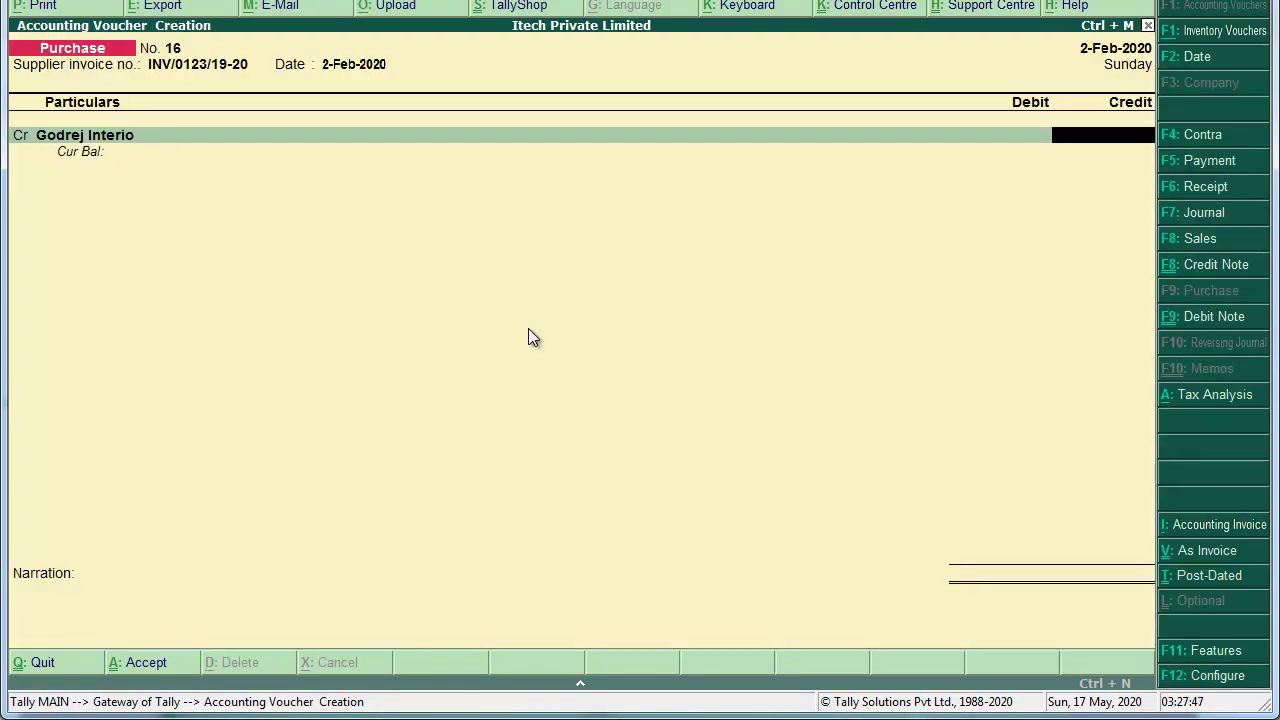
text(39,008)
key(Return)
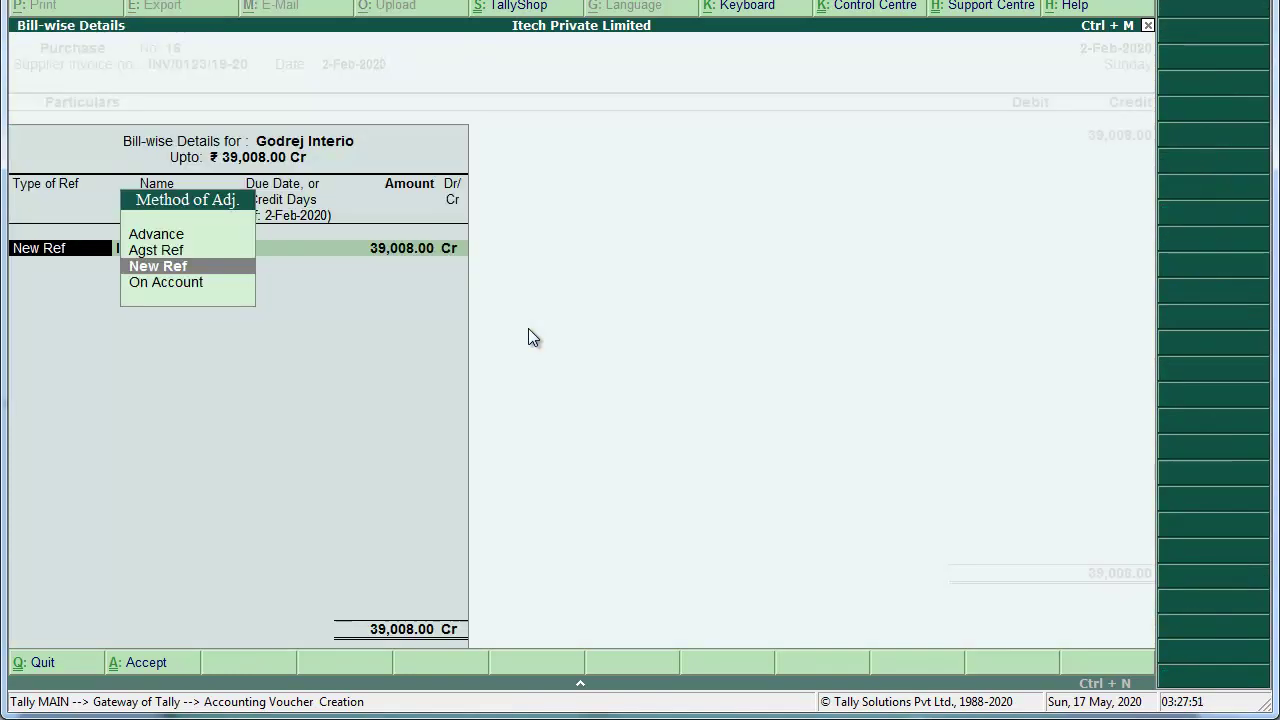
key(Return)
key(Return)
key(Return)
key(Return)
key(Return)
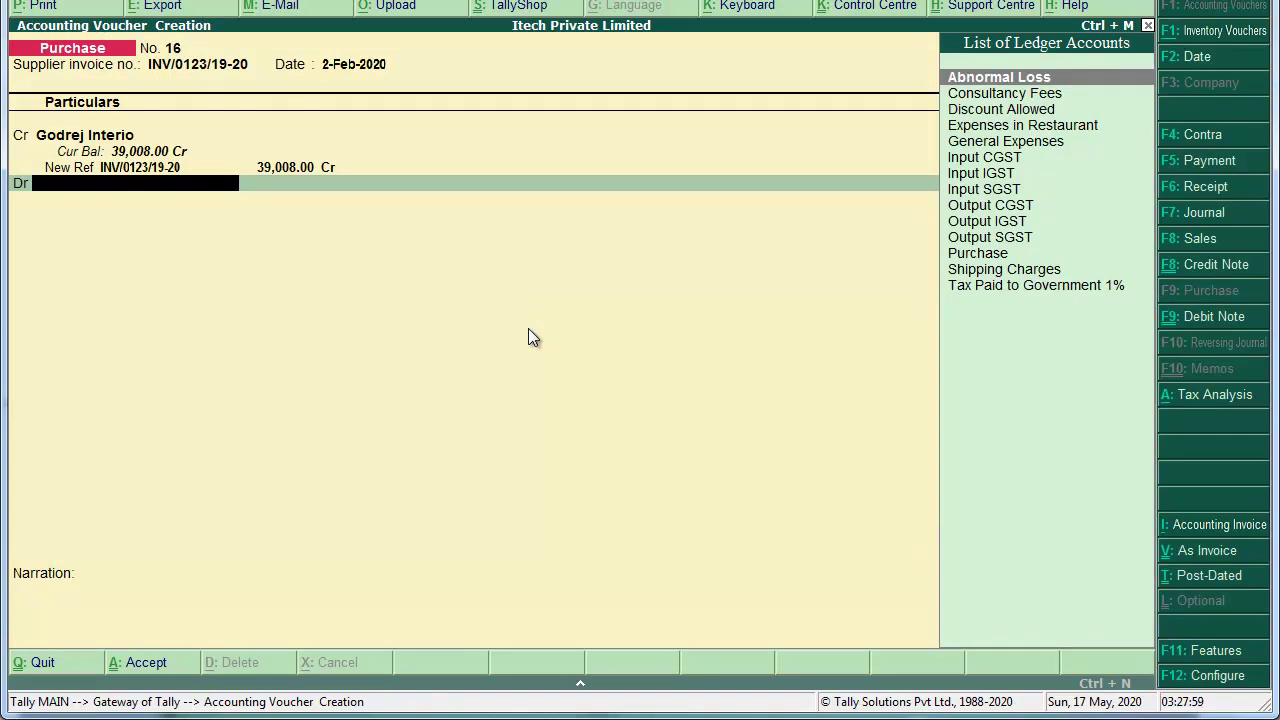
Step: Start a new ledger for the debit line, naming it Slimline
key(alt+c)
text(Slimsk)
key(BackSpace)
key(BackSpace)
Step: Name the ledger Slimline Door Almirah under Fixed Assets, with description Slimline Door Almirah
text(line)
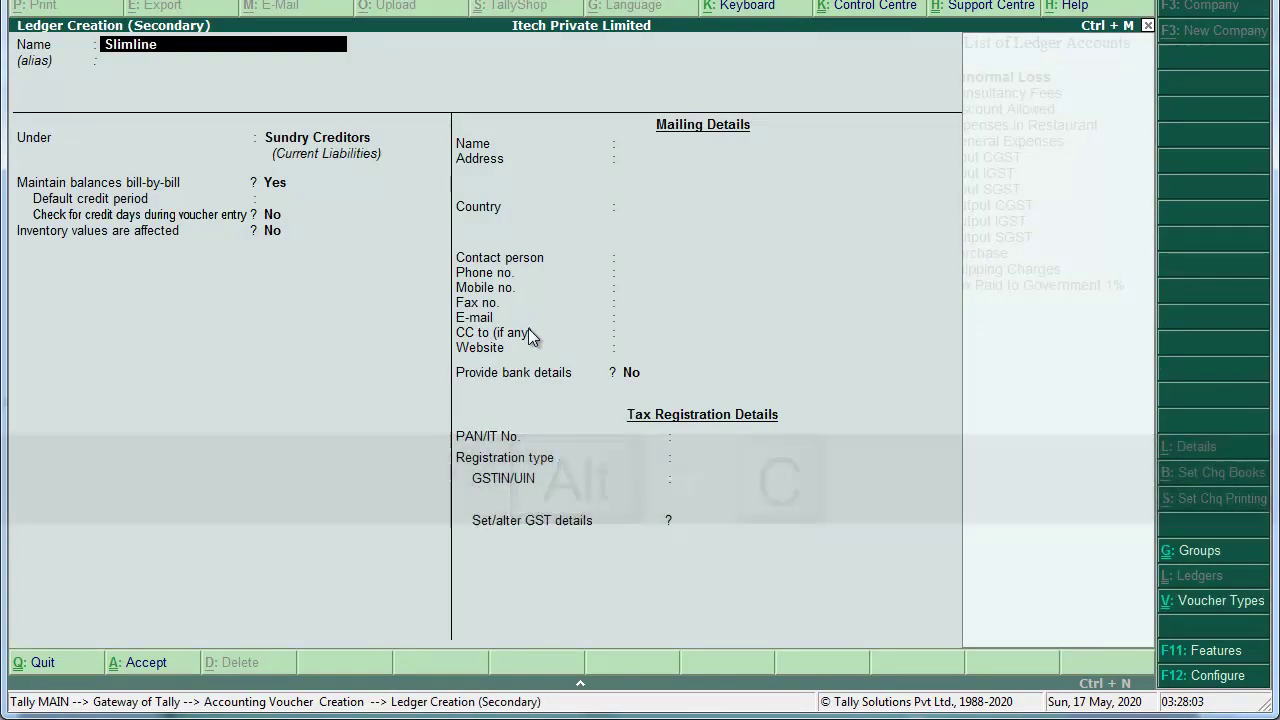
text( Door Almira)
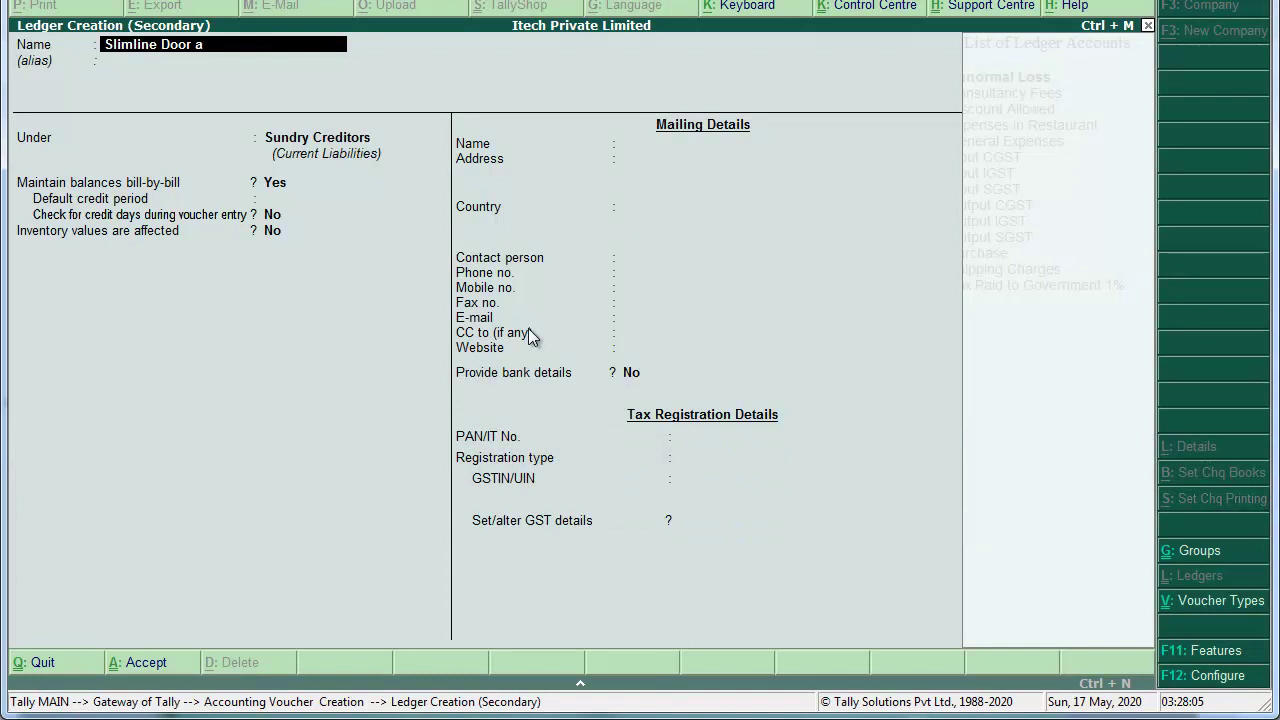
text(h)
key(Return)
key(Return)
text(Cure)
key(BackSpace)
key(BackSpace)
key(BackSpace)
key(BackSpace)
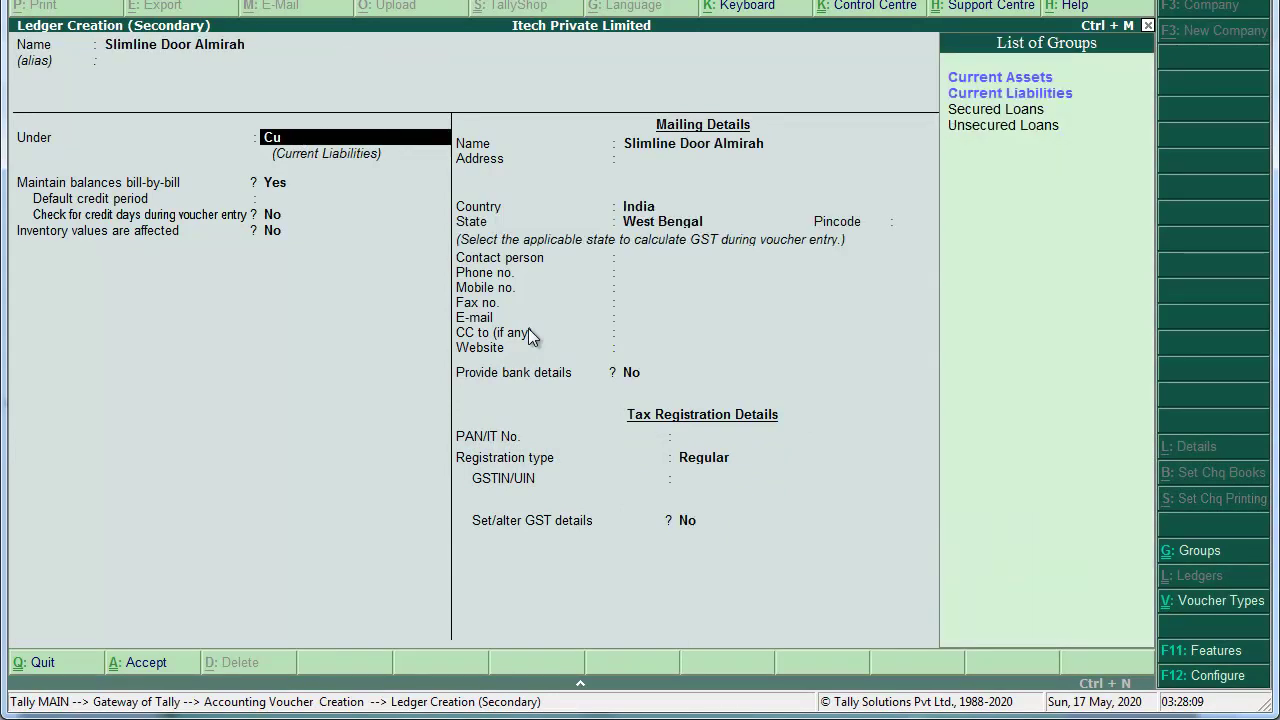
text(Fixe)
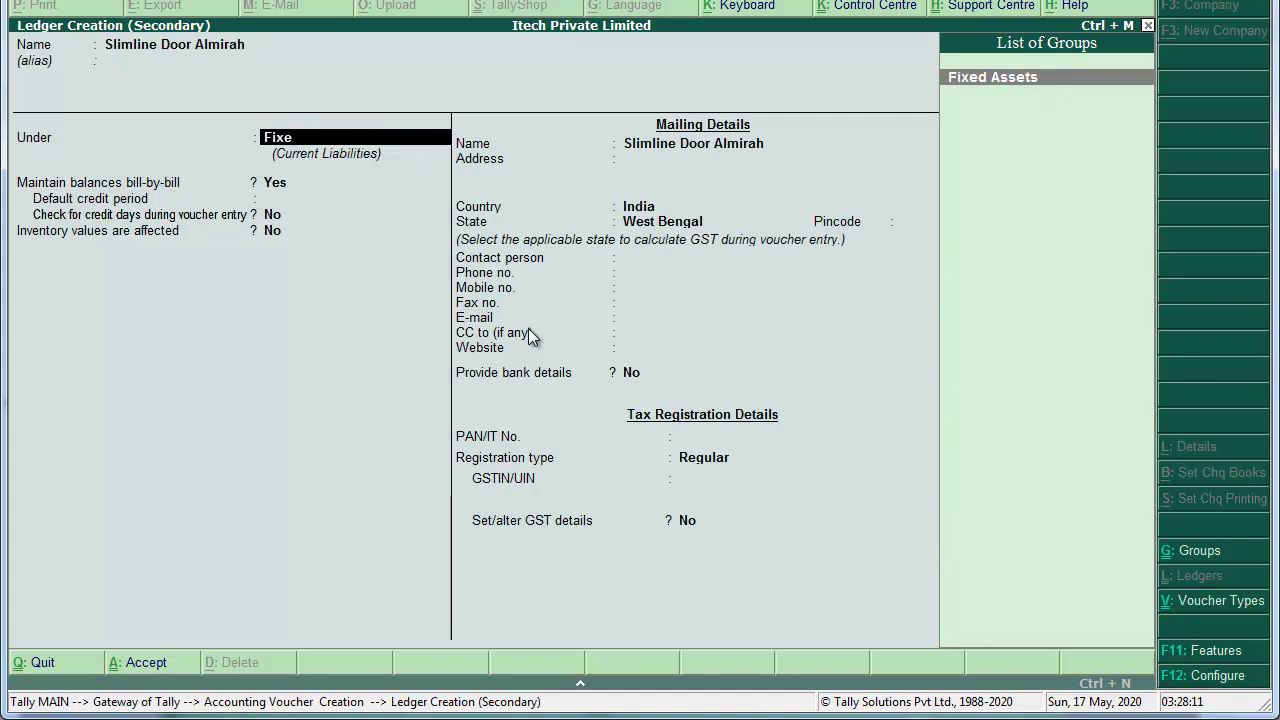
key(Return)
key(Return)
key(Return)
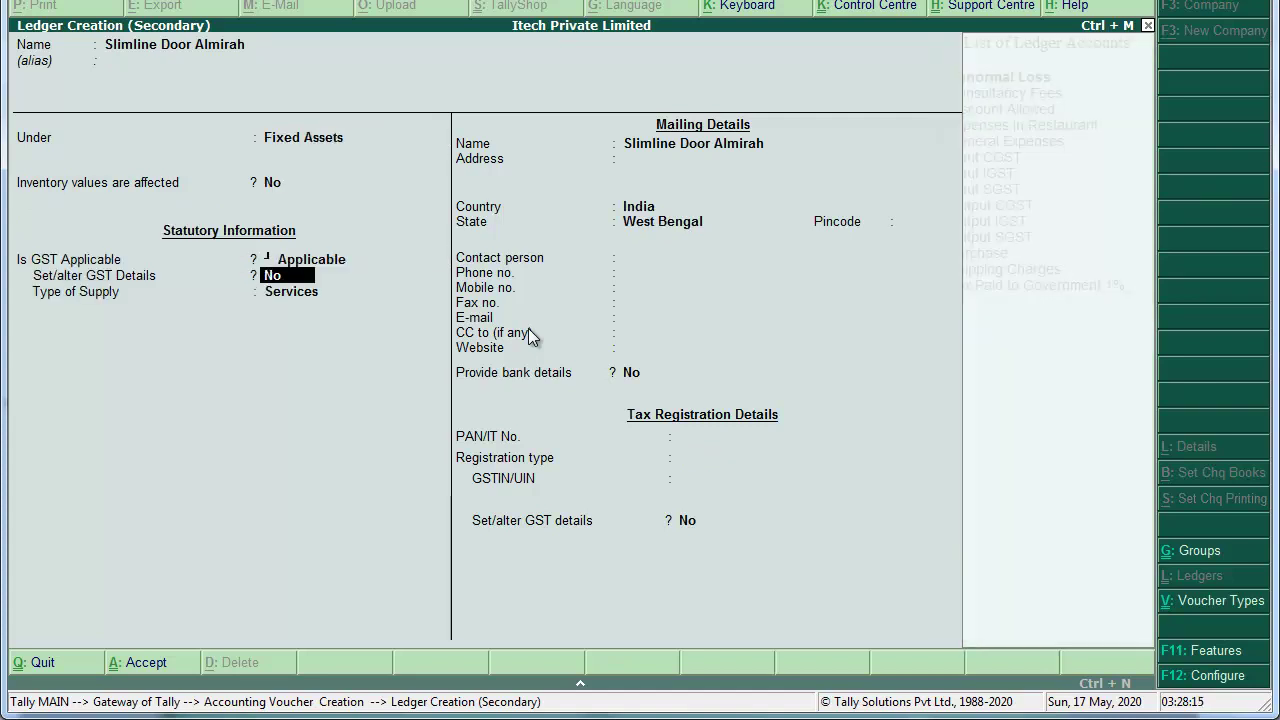
text(y)
text(Slil)
text(mline fo)
key(BackSpace)
key(BackSpace)
text(Door Al)
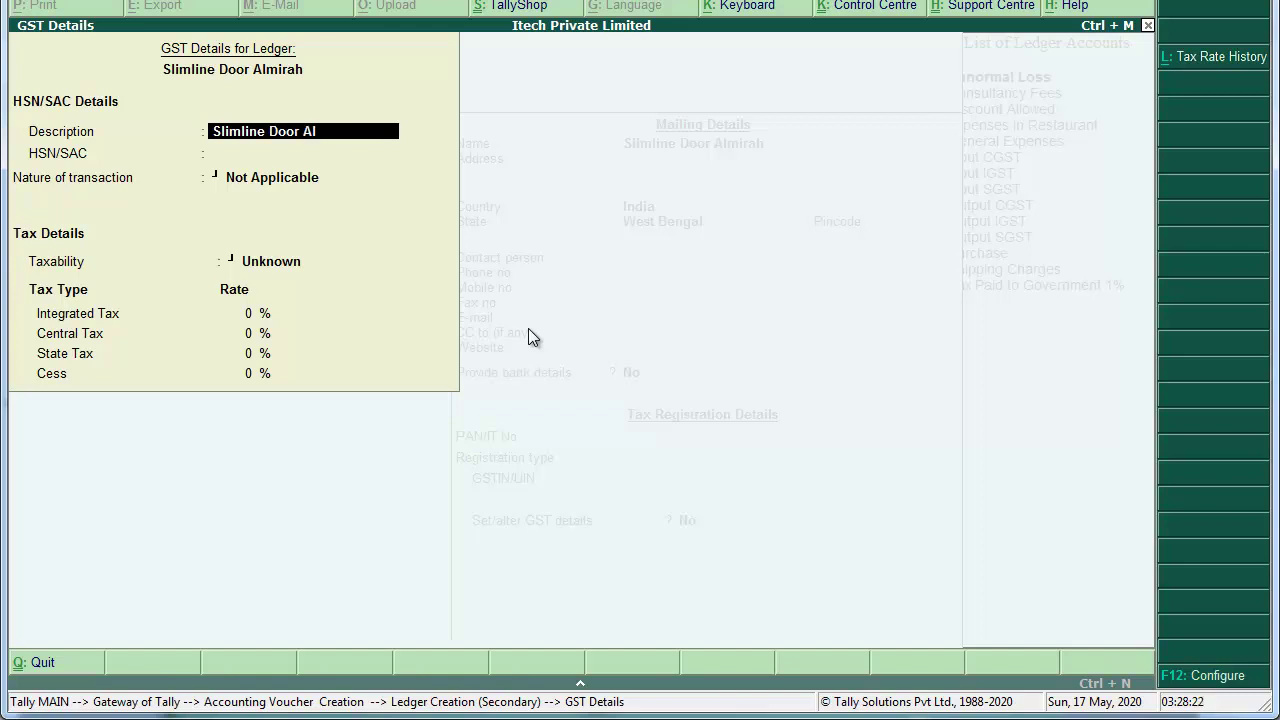
text(mi)
key(BackSpace)
text(mirah)
key(Return)
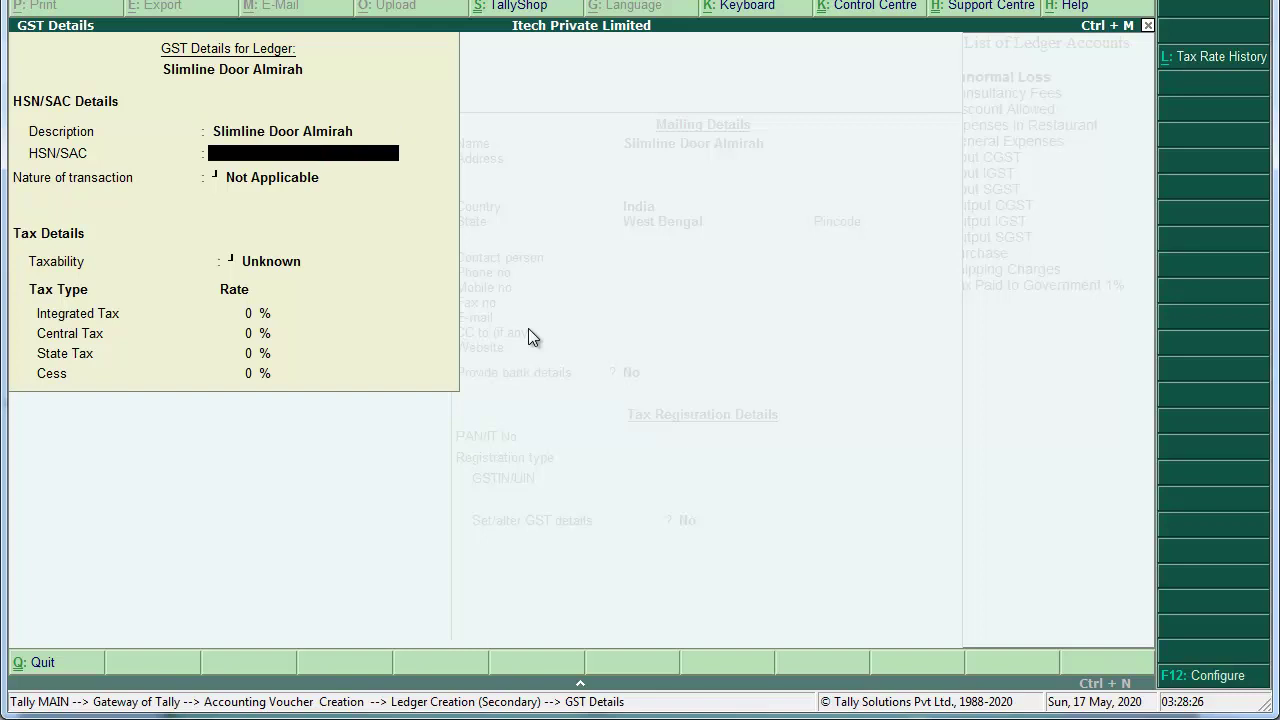
Step: Set HSN 9403, Purchase Taxable, Capital Goods and an 18% integrated tax rate
text(9403)
key(Return)
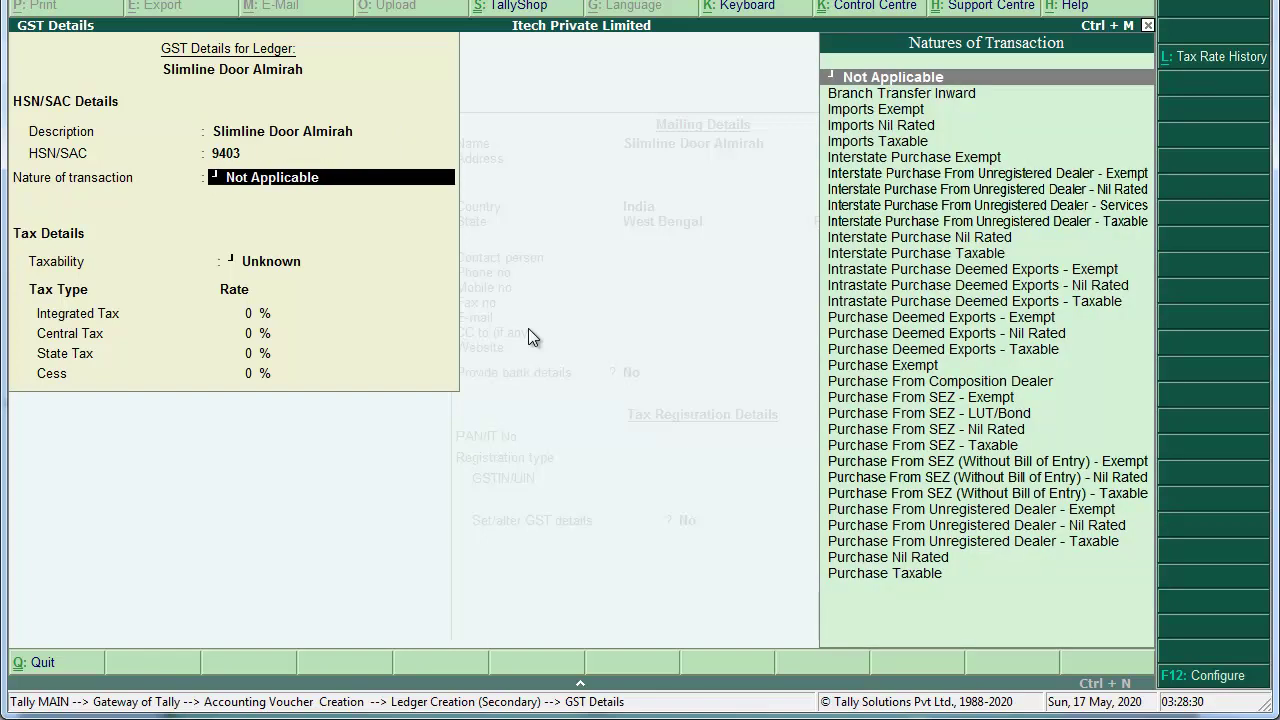
text(purc)
key(Down)
key(Down)
key(Down)
key(Down)
key(Down)
key(Down)
key(Down)
key(Down)
key(Down)
key(Down)
key(Down)
key(Down)
key(Down)
key(Down)
key(Down)
key(Down)
key(Return)
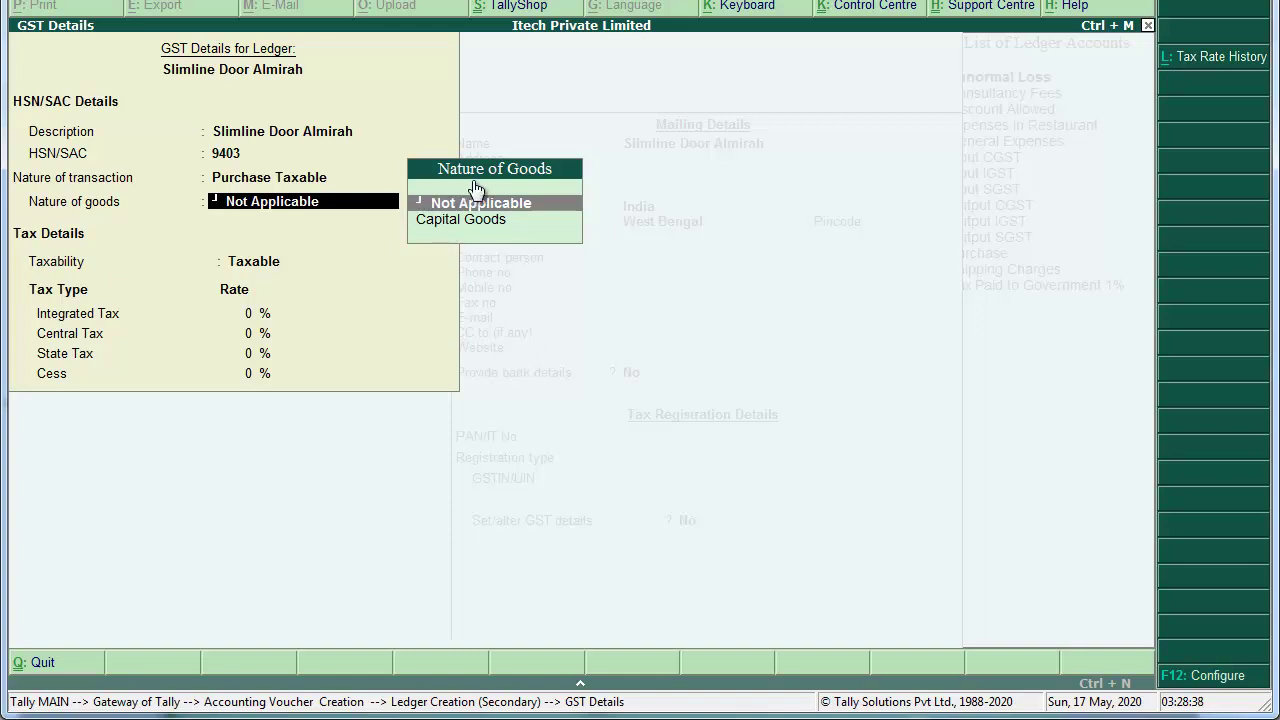
key(Down)
key(Return)
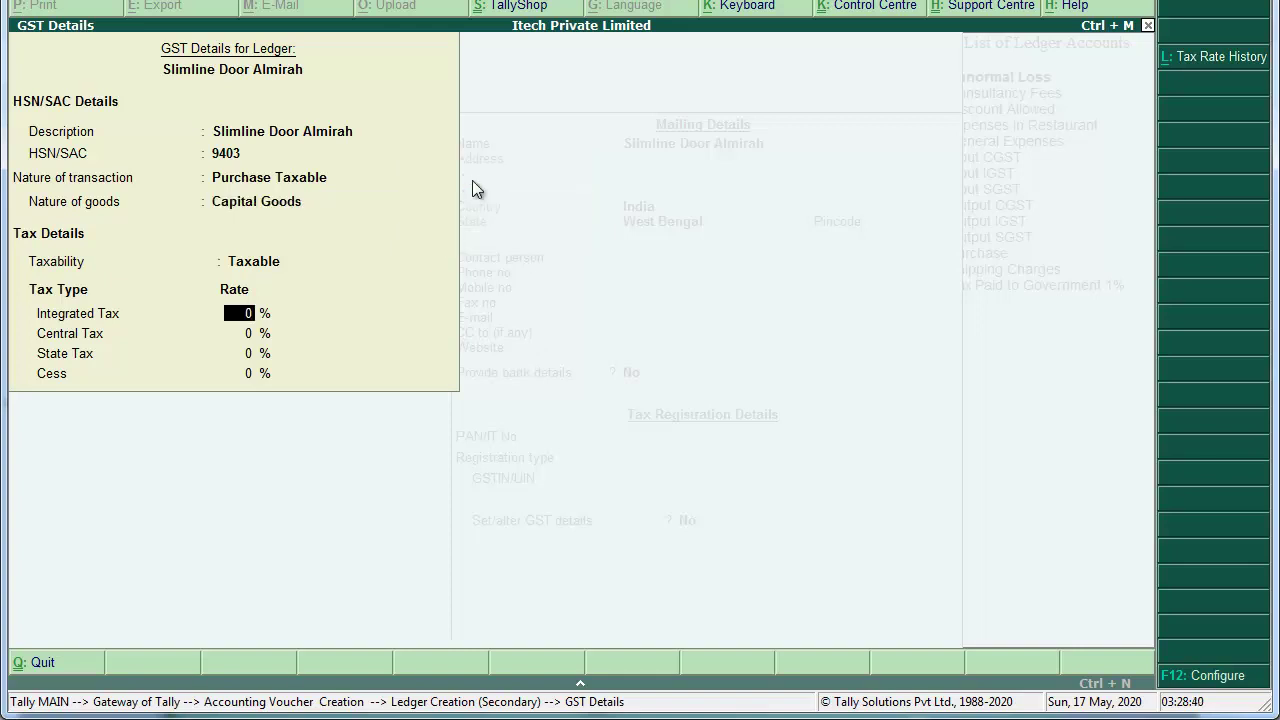
text(18)
key(Return)
key(Return)
key(Return)
key(Return)
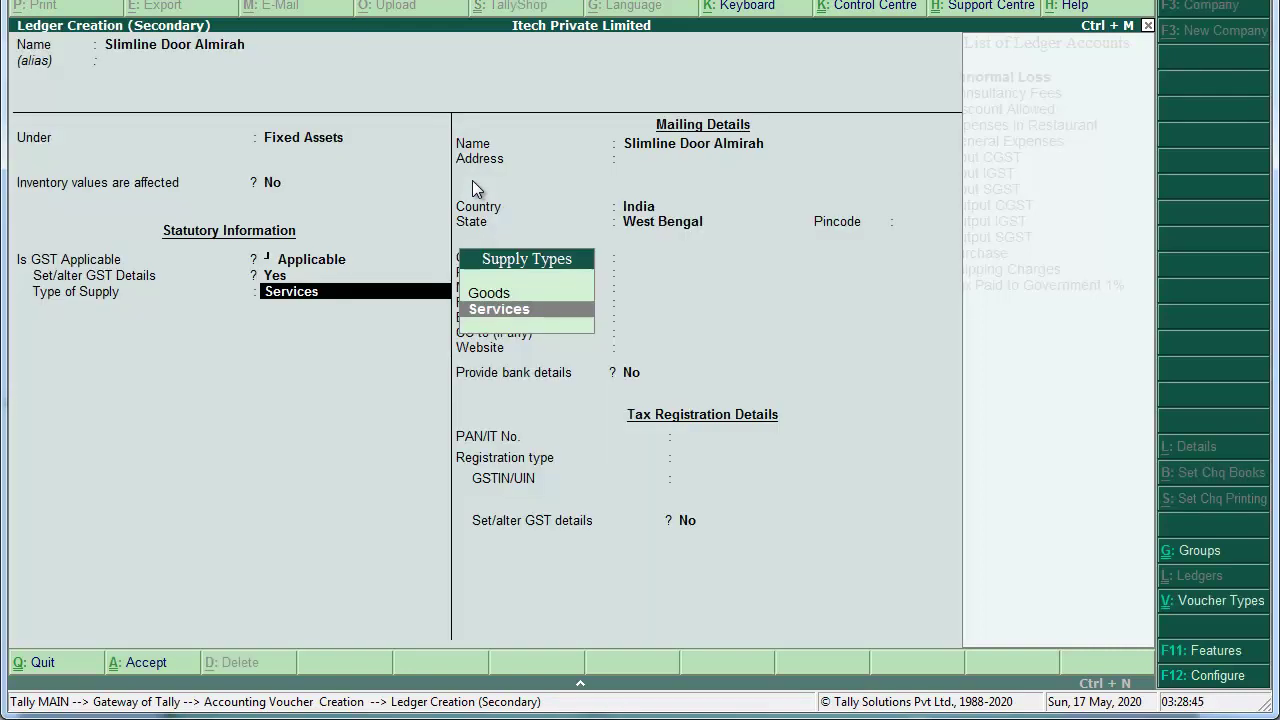
Step: Choose Goods as the type of supply and save the ledger
key(Up)
key(Return)
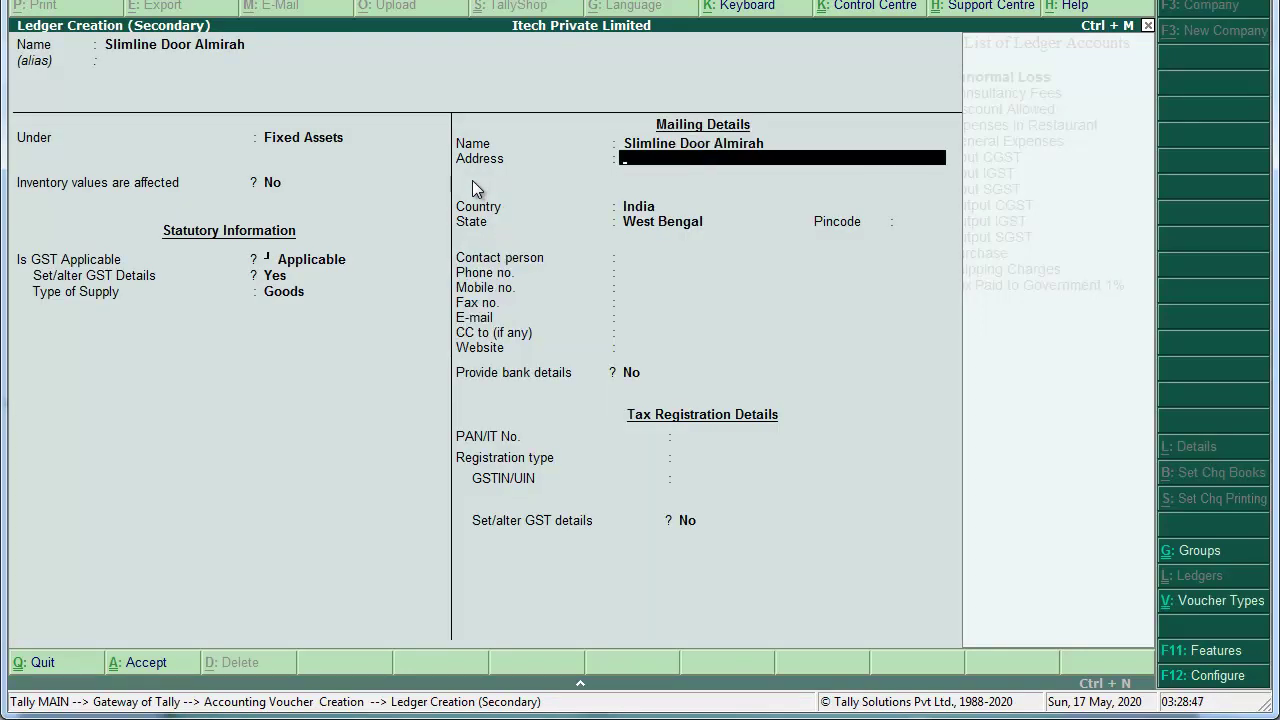
key(Return)
key(Return)
key(Return)
key(Return)
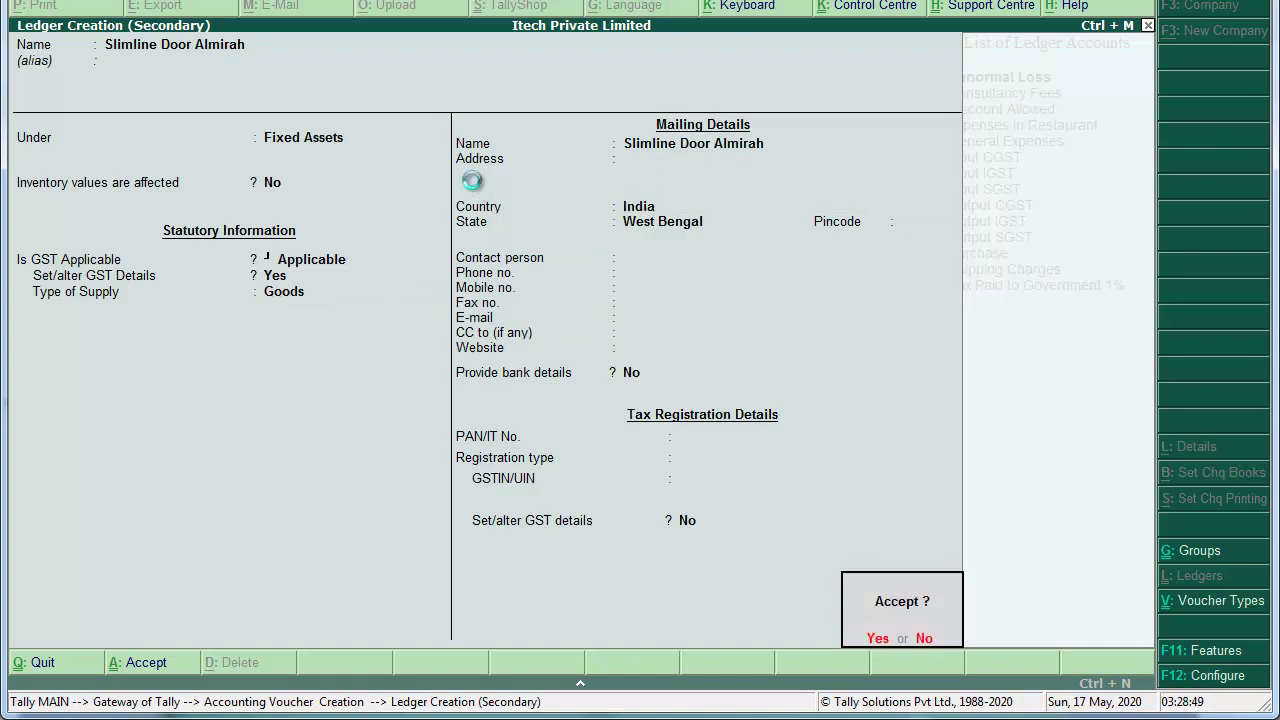
key(Return)
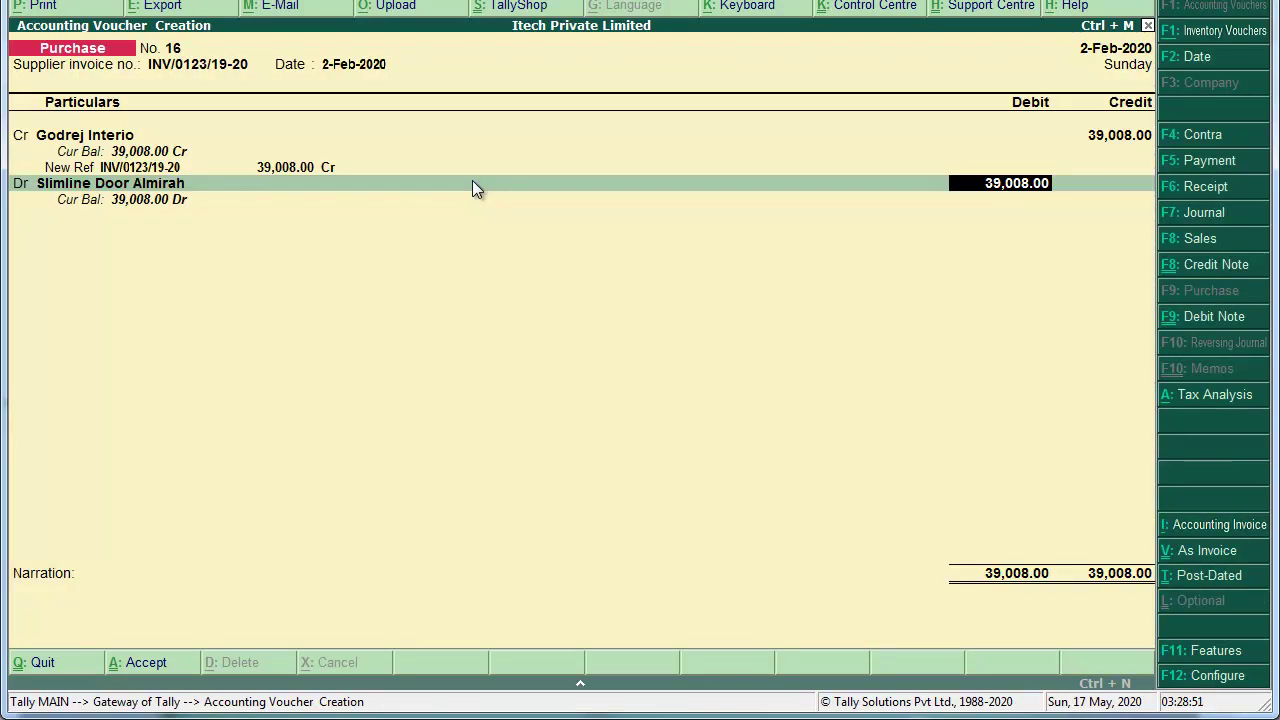
Step: Change the almirah debit to 33,058.00 and begin a new debit line
text(33,058)
key(Return)
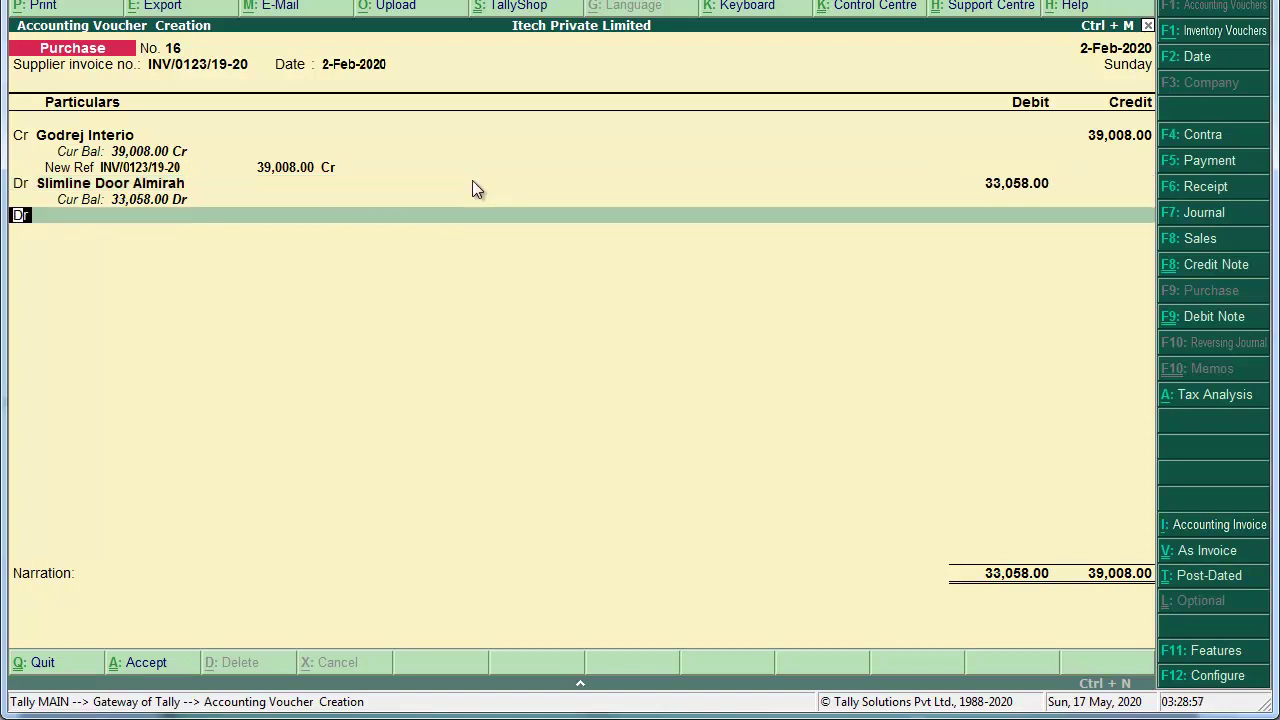
key(Return)
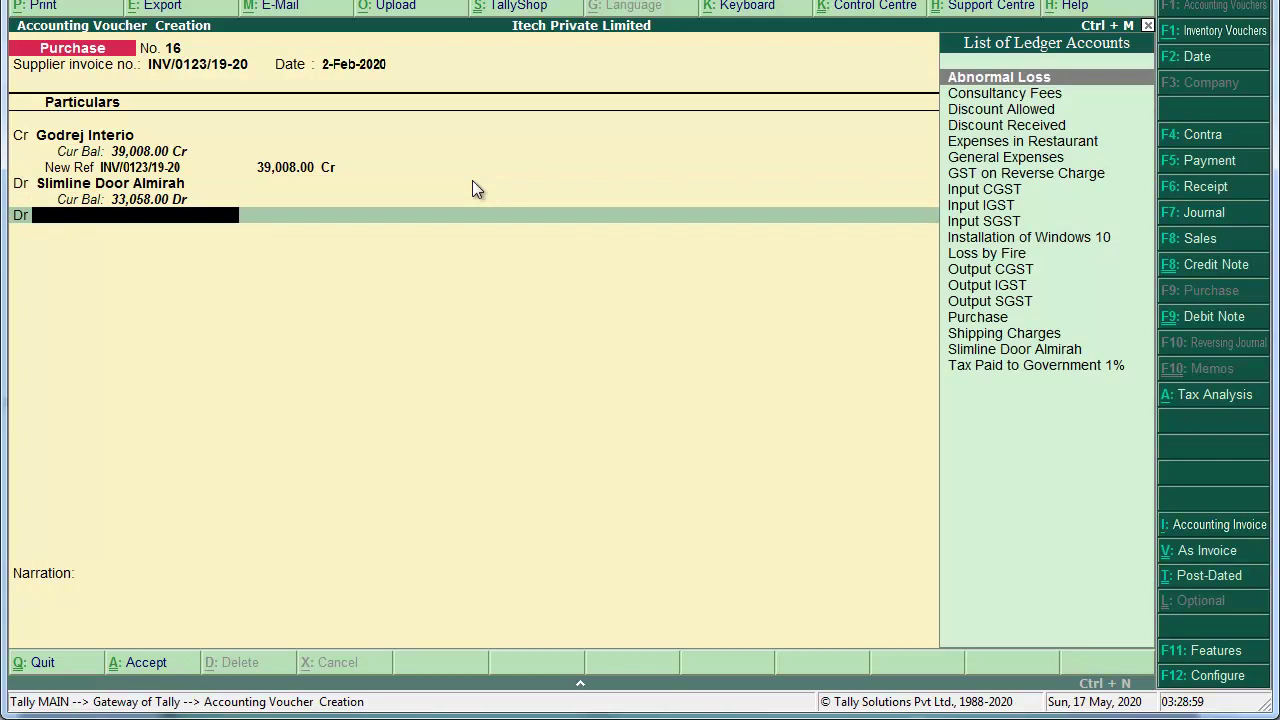
Step: Debit Input CGST and Input SGST with 2,975.00 each
text(Input)
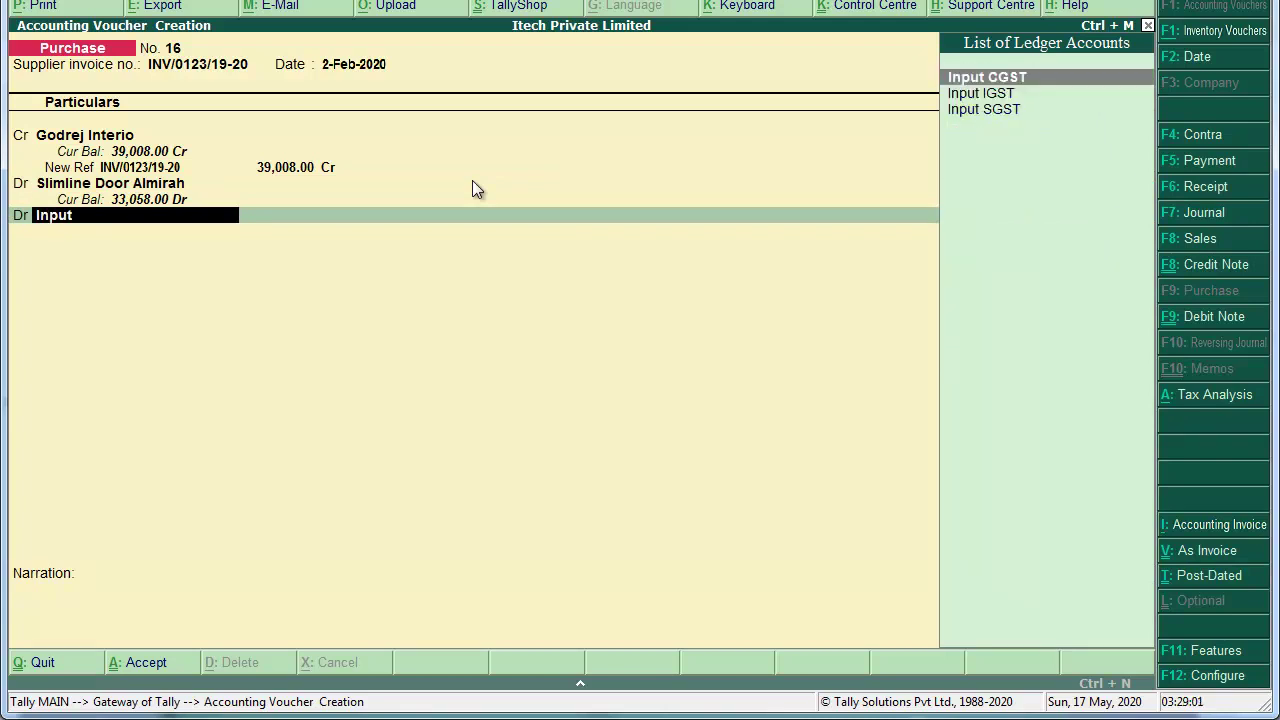
key(Return)
text(2)
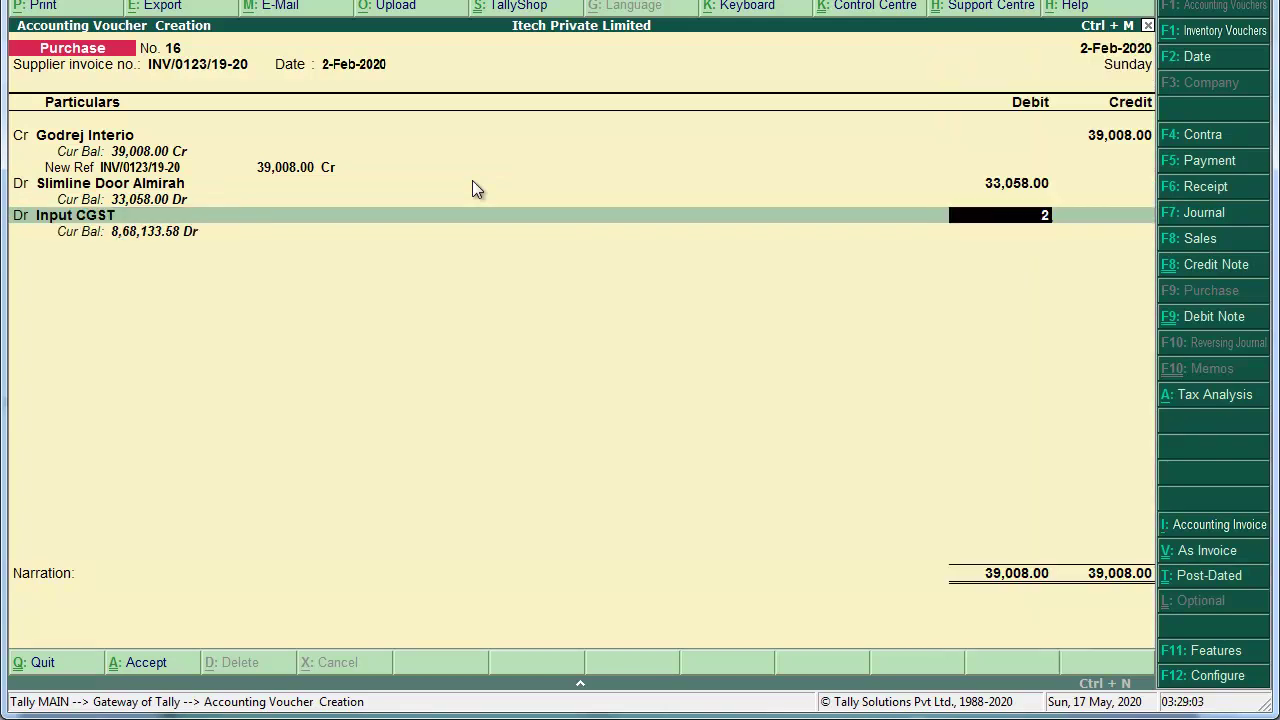
text(,975)
key(Return)
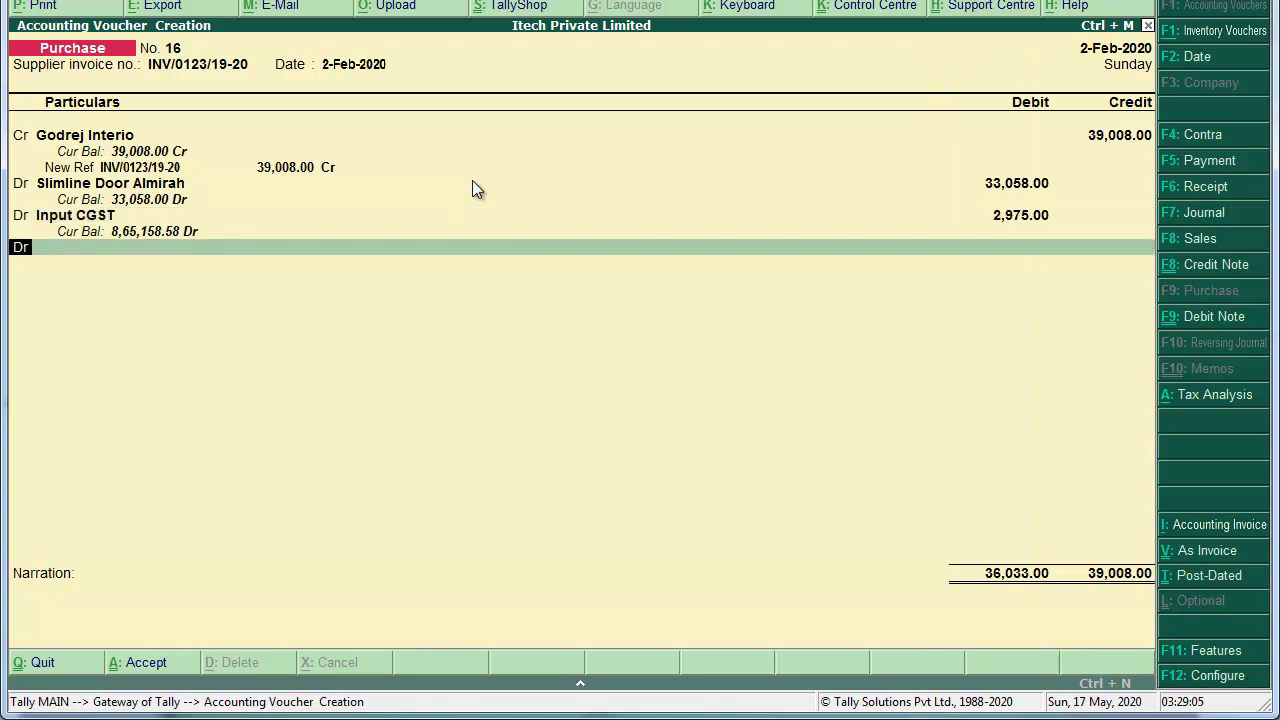
key(Return)
text(Input)
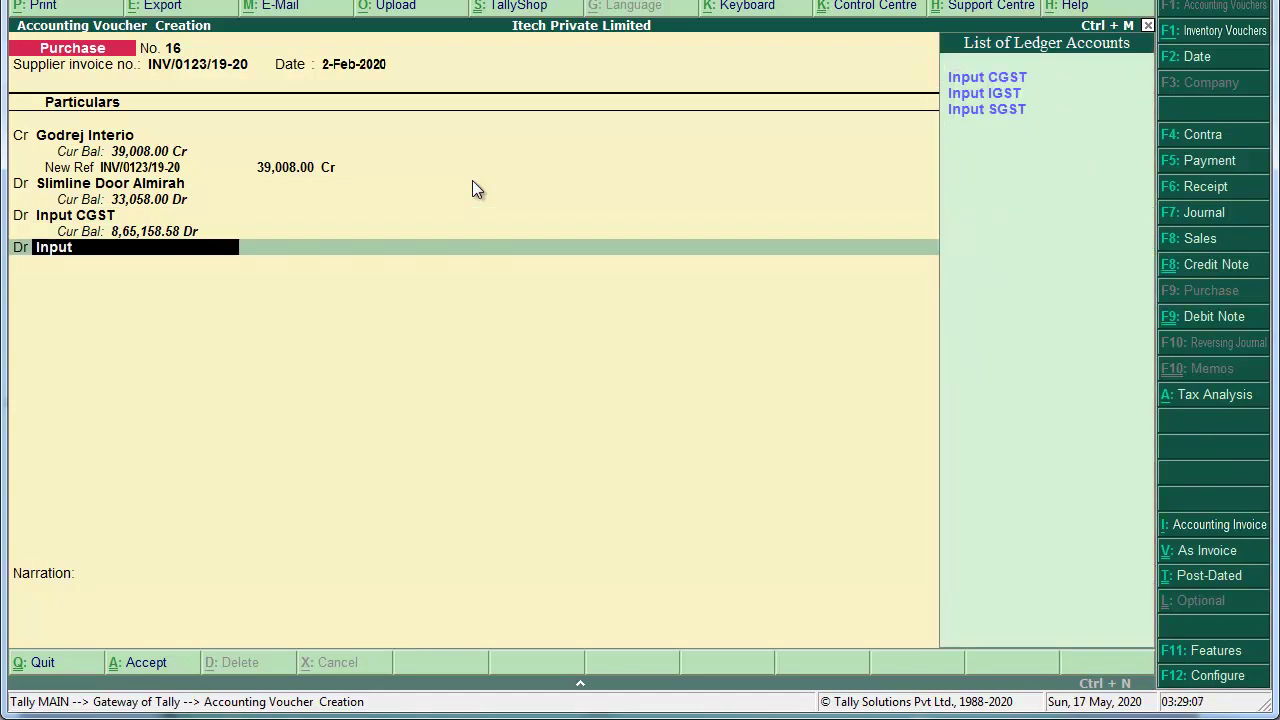
key(Down)
key(Down)
key(Return)
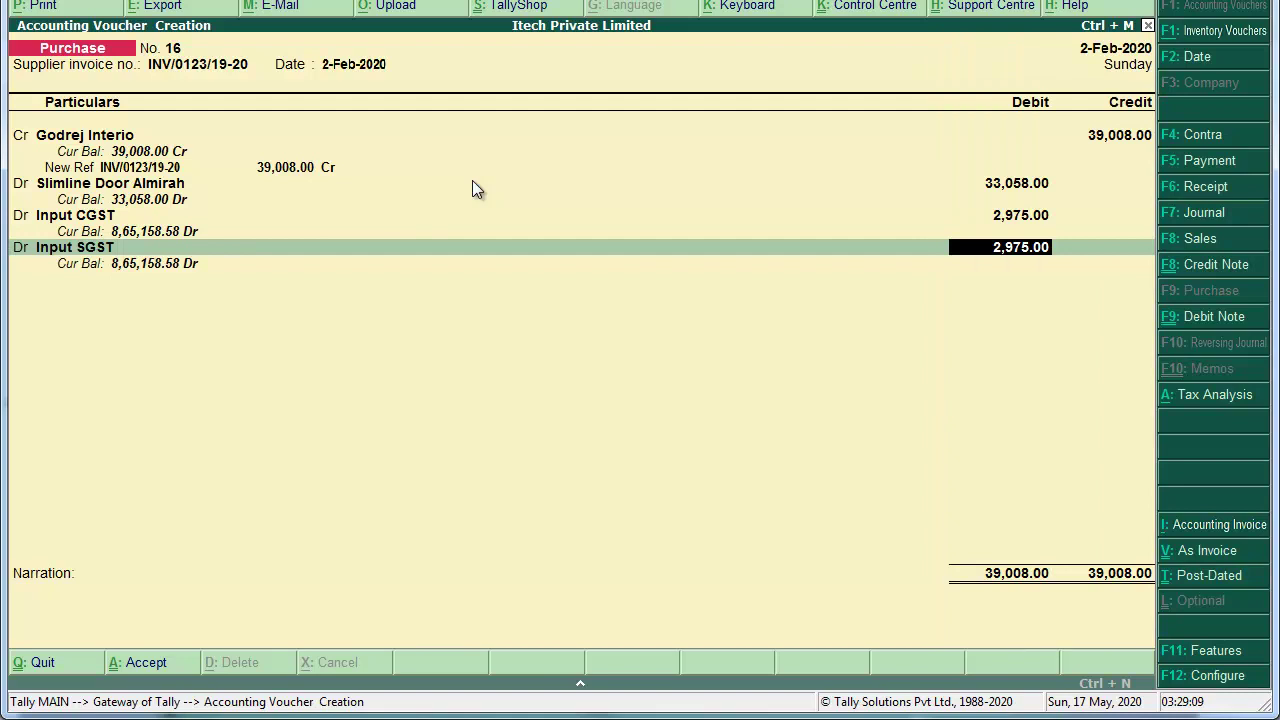
key(Return)
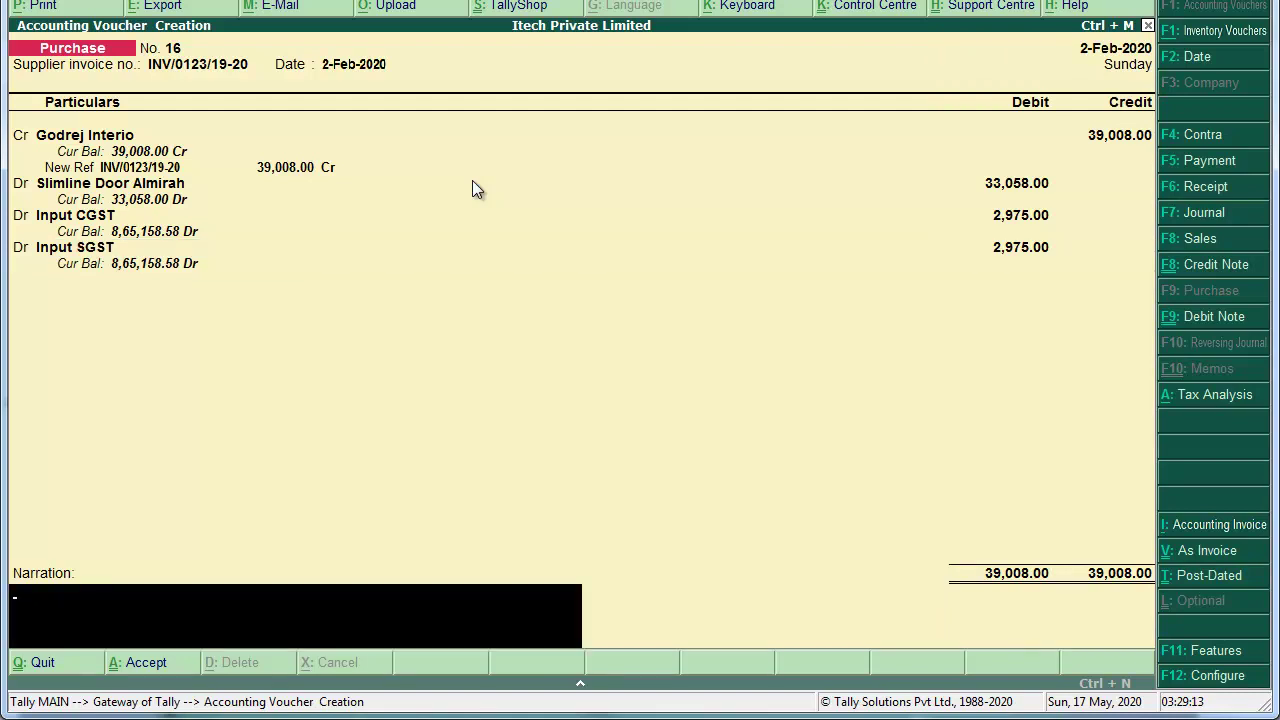
Step: Fill the narration from the previous voucher and accept purchase voucher 16
text(Beoing)
key(BackSpace)
key(BackSpace)
key(BackSpace)
key(BackSpace)
text(ing Pur)
key(BackSpace)
key(BackSpace)
text(r)
key(BackSpace)
text(urc)
key(ctrl+r)
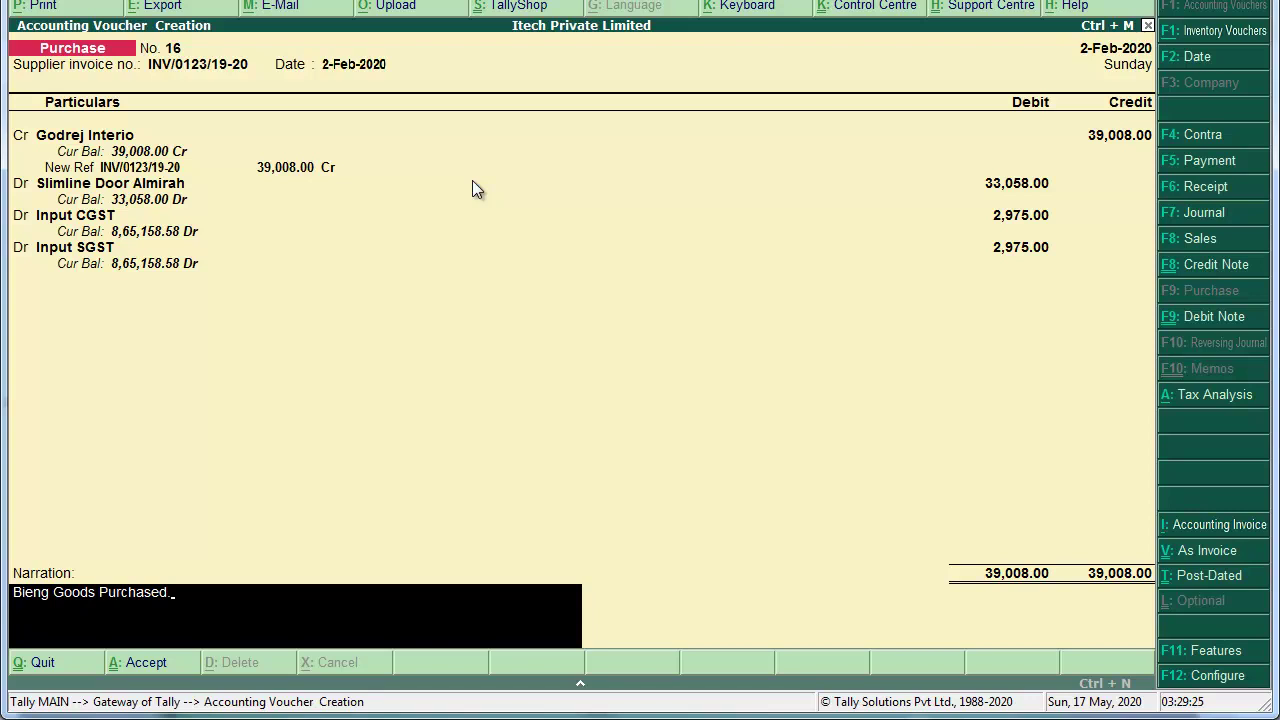
key(Return)
key(Return)
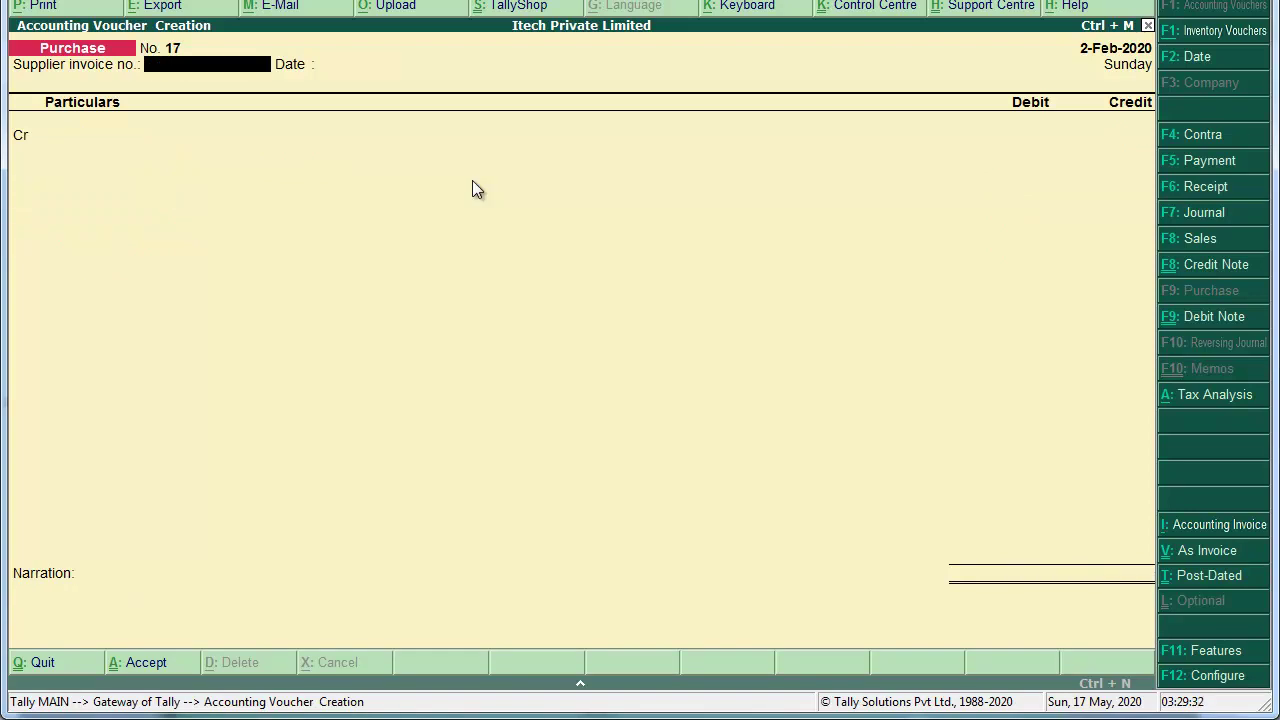
key(alt+Tab)
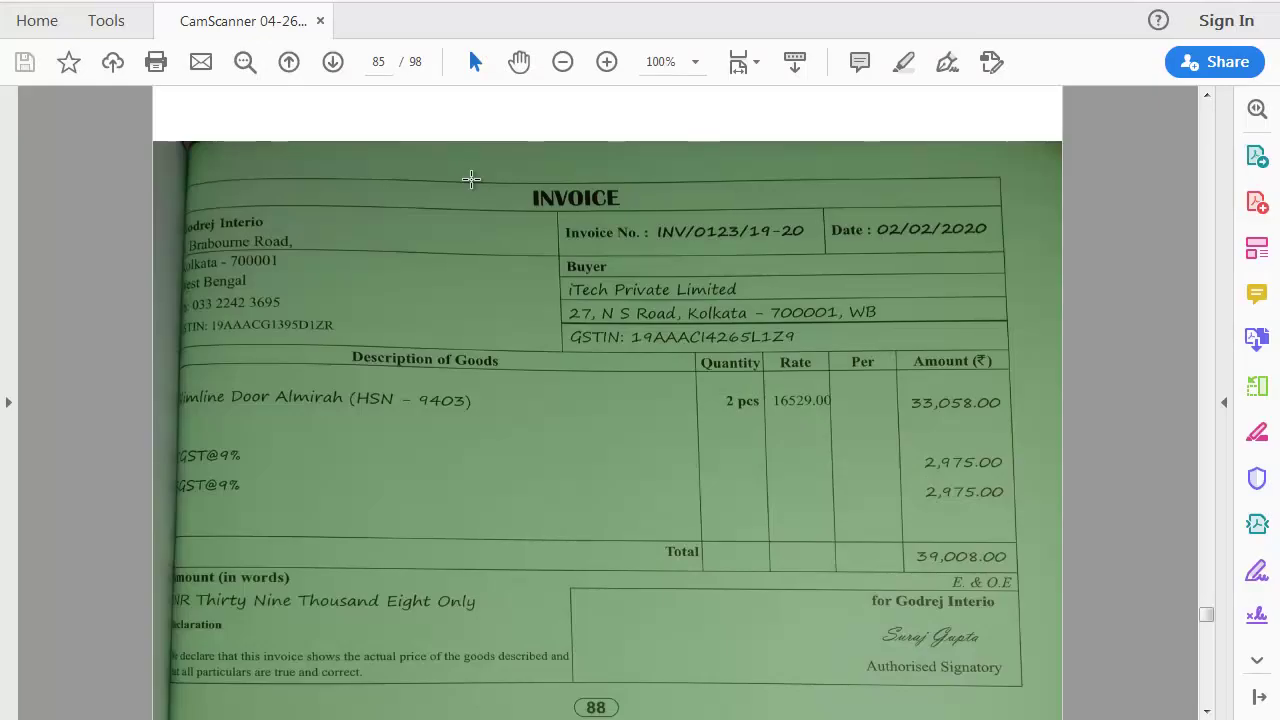
scroll(471, 179, down, 1)
scroll(471, 179, down, 5)
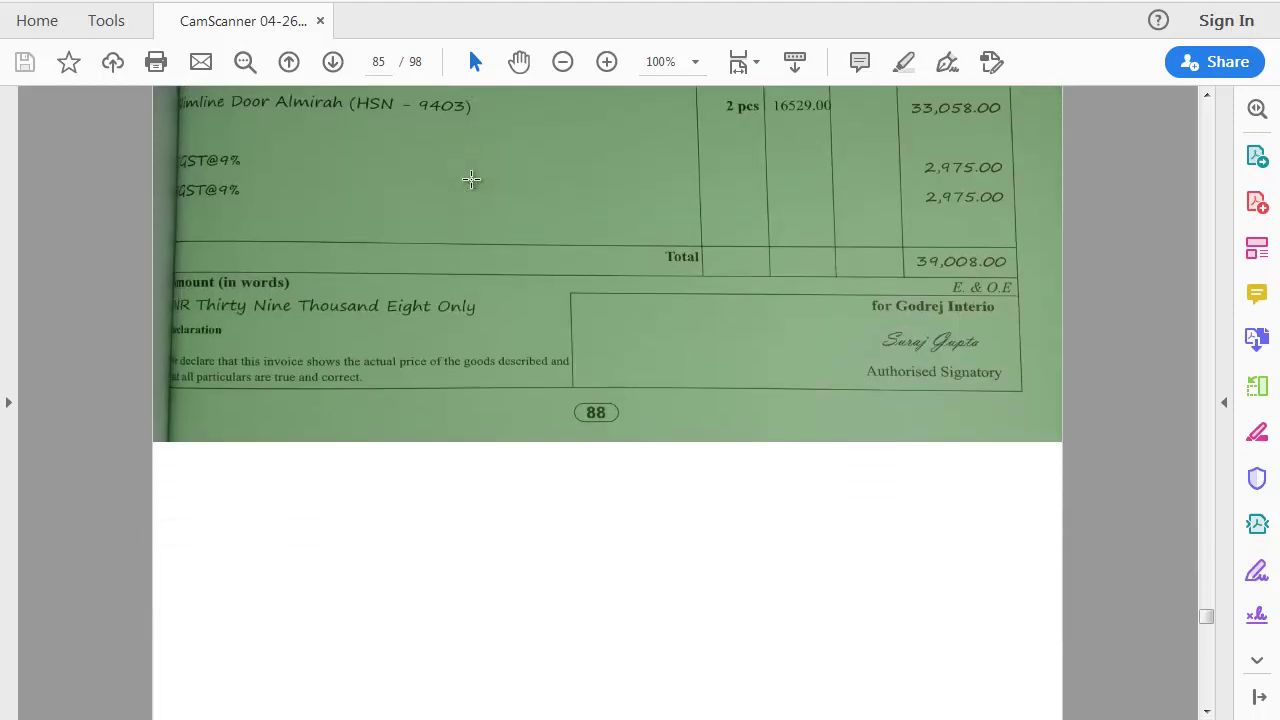
scroll(471, 179, down, 10)
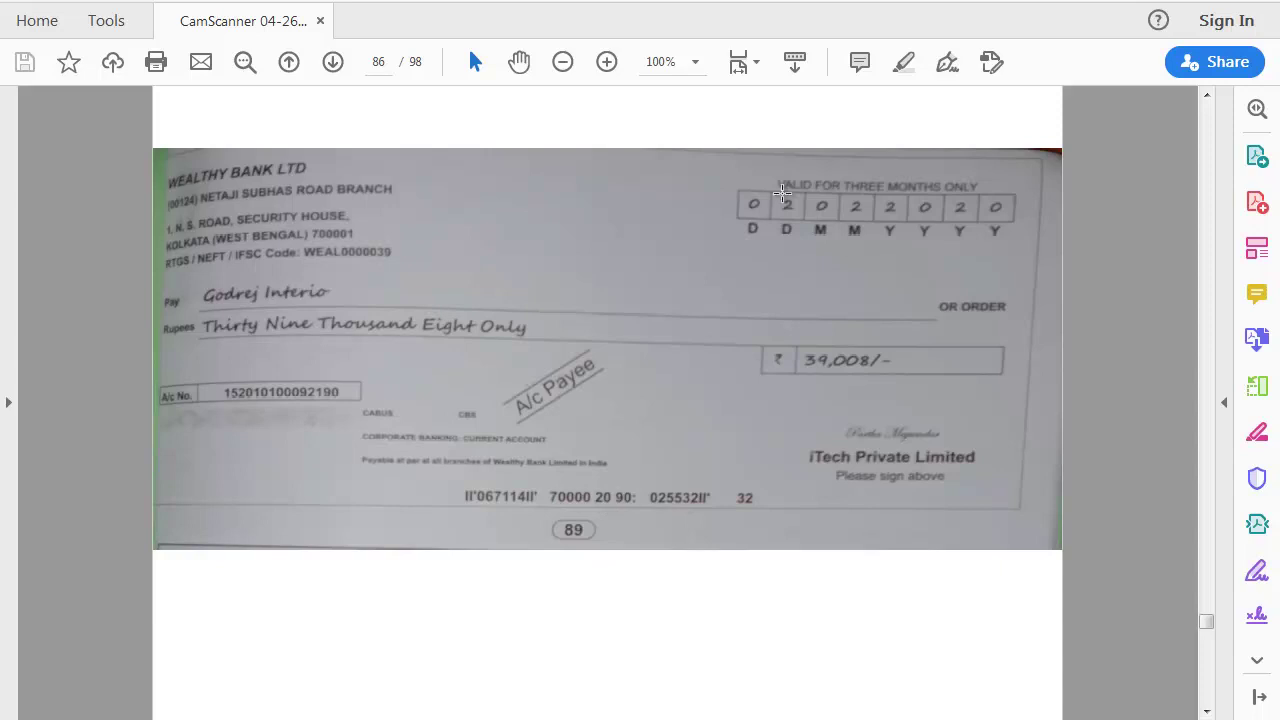
key(alt+Tab)
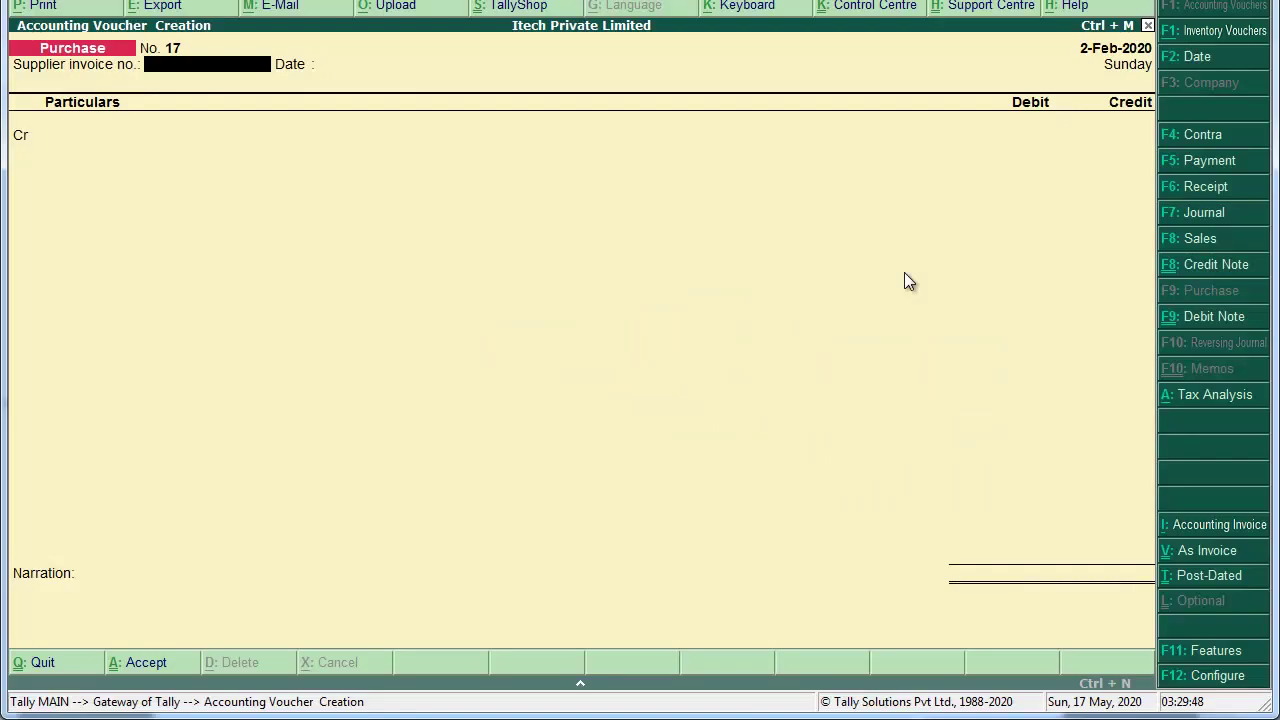
Step: Start a payment debiting Godrej Interio 39,008 against bill INV/0123/19-20
key(F5)
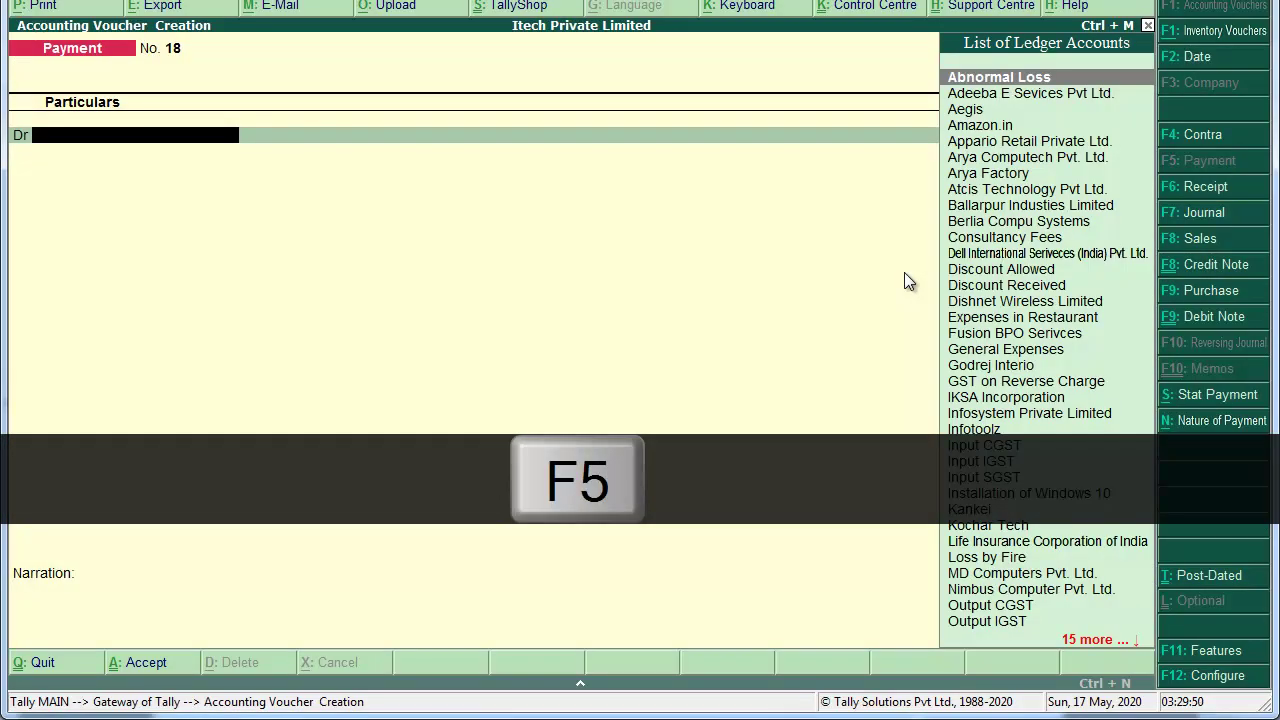
text(God)
key(Return)
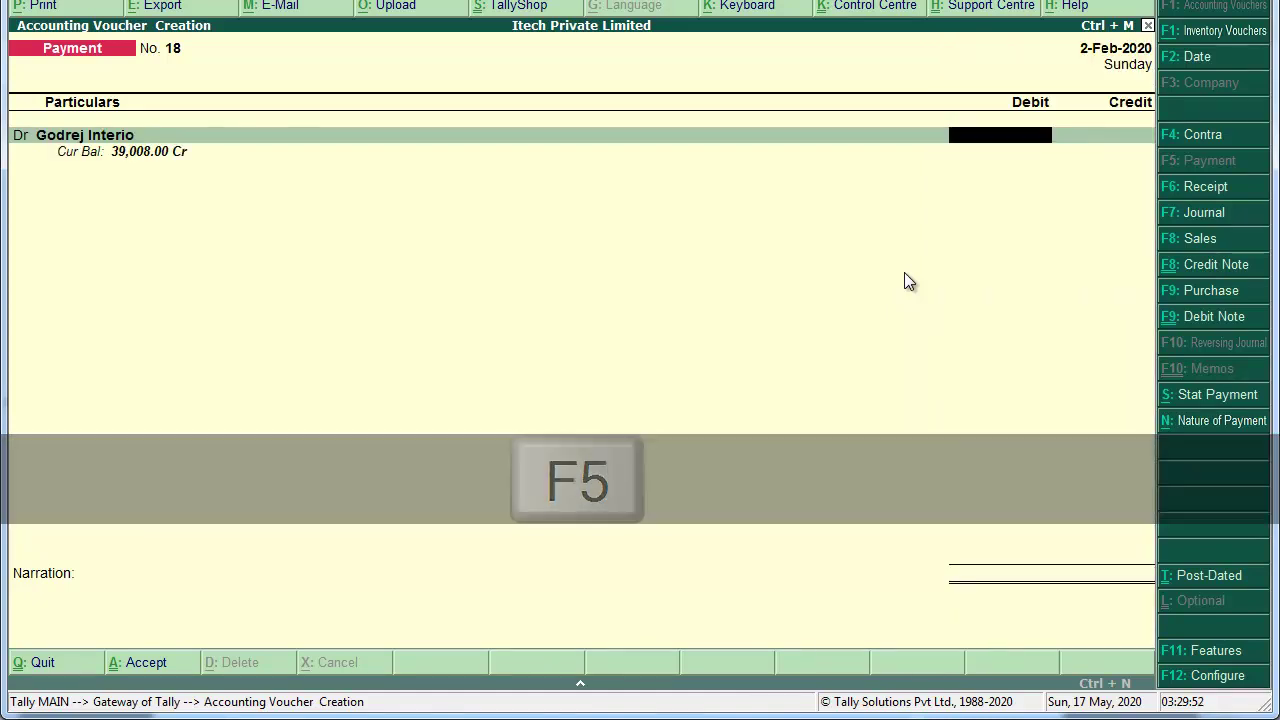
text(390008)
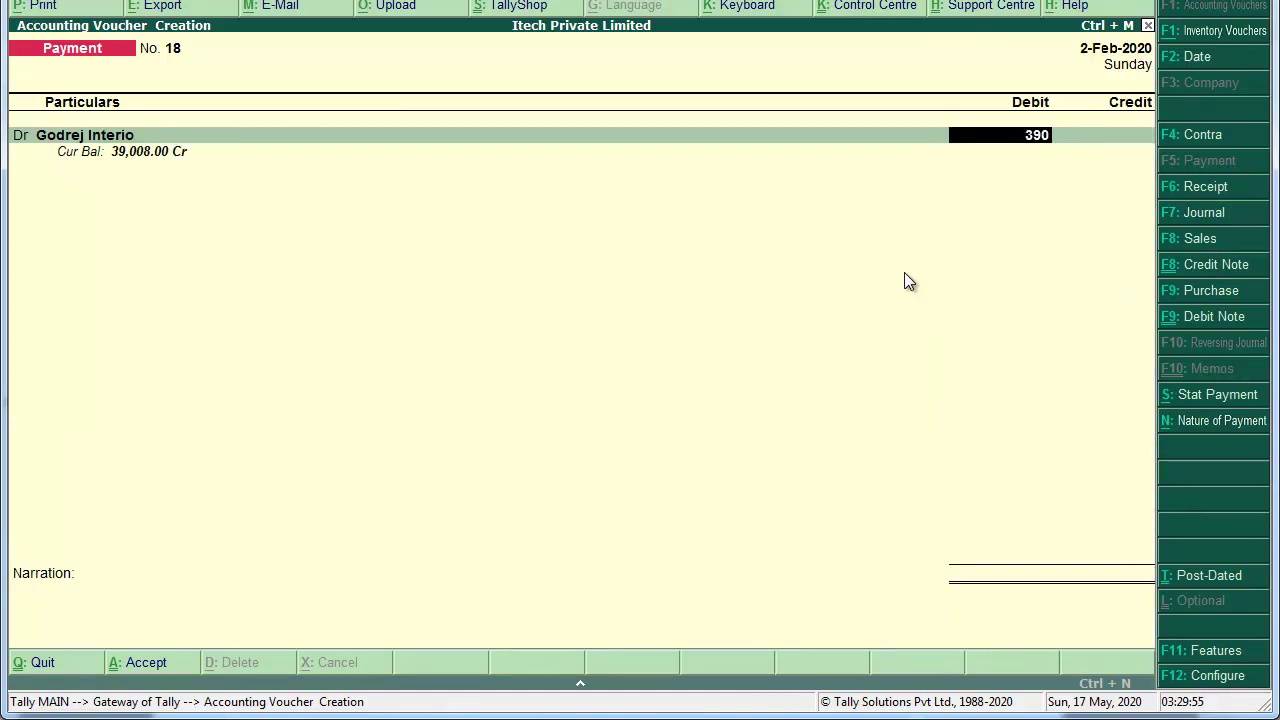
key(BackSpace)
key(BackSpace)
text(8)
key(Return)
key(Return)
key(Return)
key(Return)
text(Weal)
Step: Credit Wealthy Bank, narrate 'Being made Payment', save, and switch to the GST challan PDF
key(Return)
key(Return)
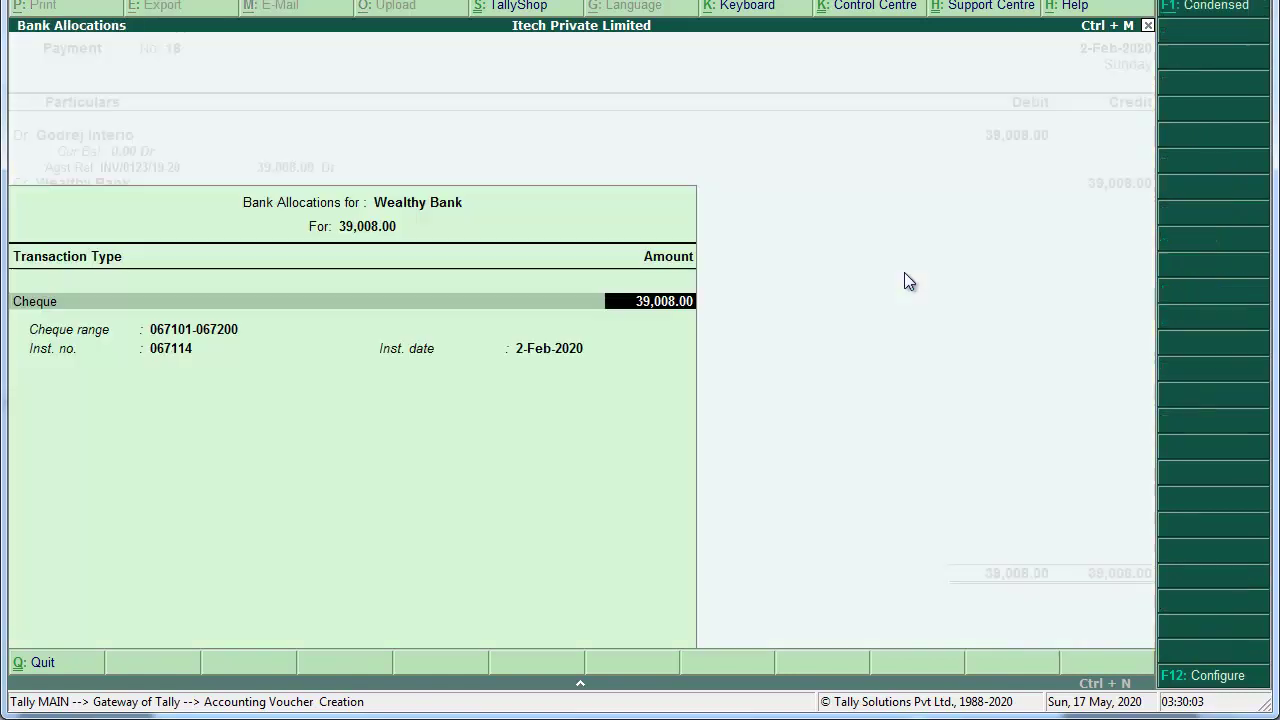
key(Return)
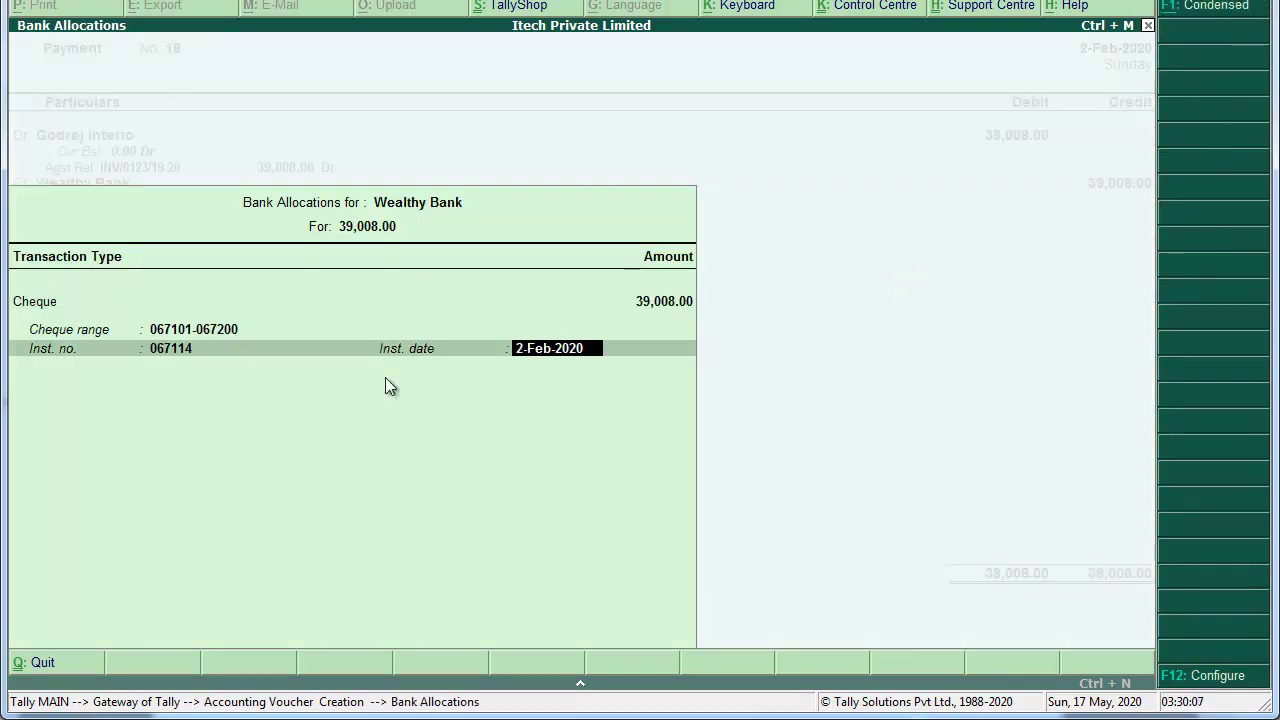
key(Return)
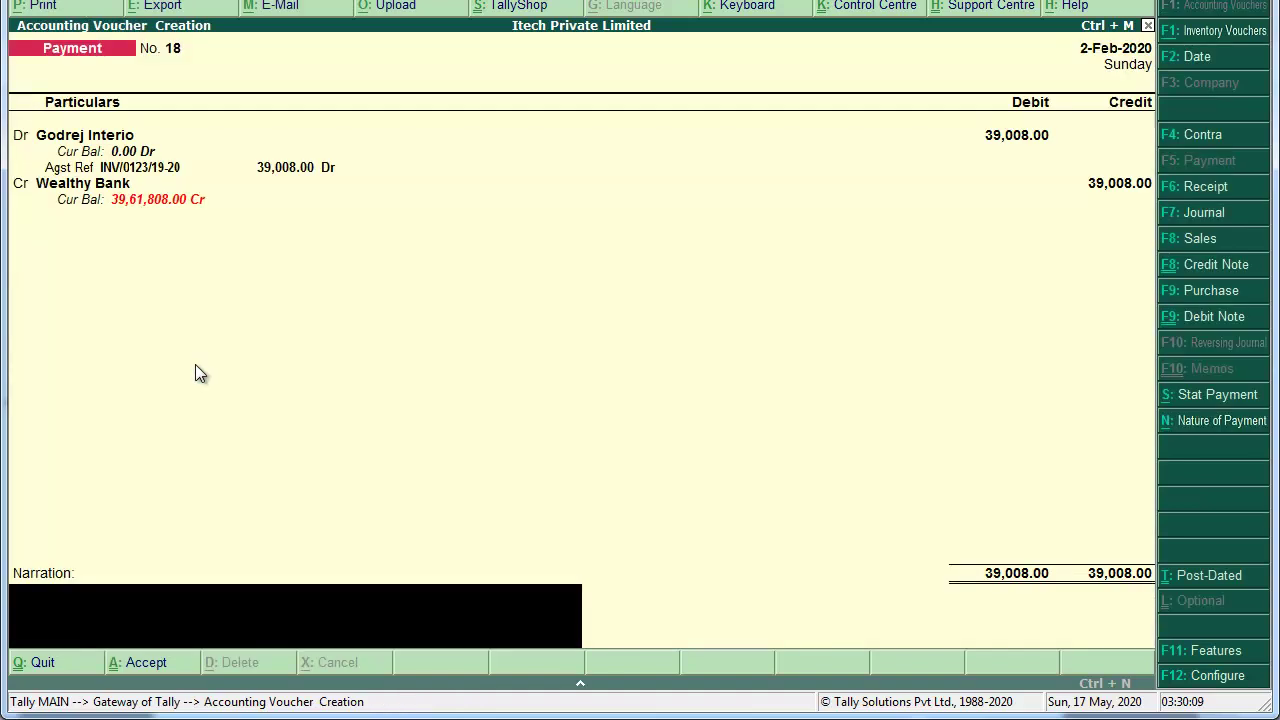
text(Being made Payment)
key(Return)
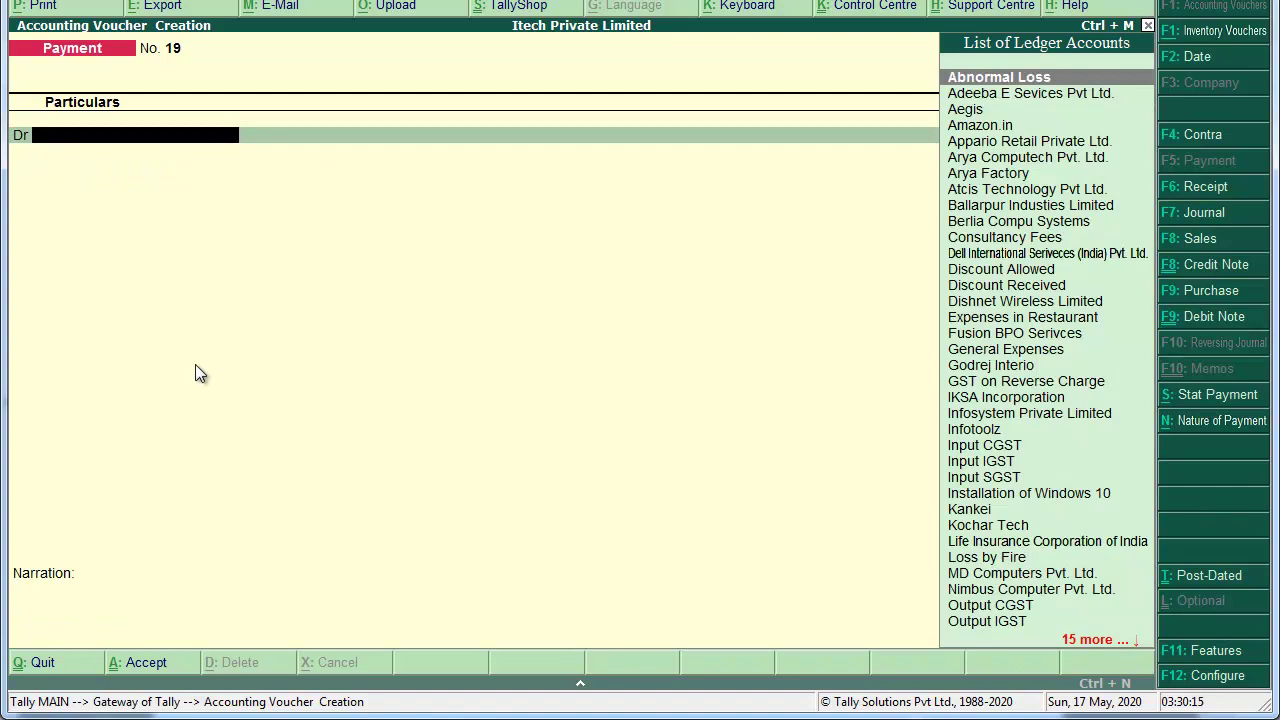
key(alt+Tab)
scroll(194, 362, down, 1)
scroll(194, 362, down, 10)
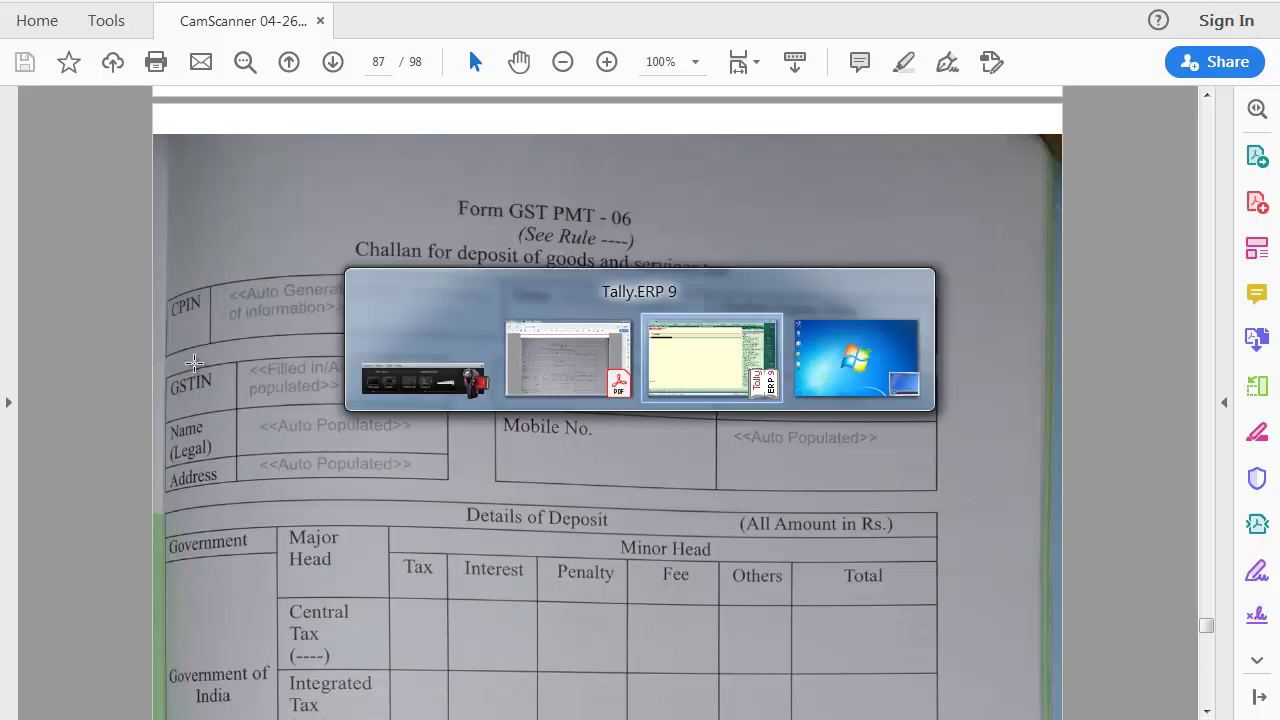
key(alt+Tab)
Step: Quit voucher entry, open the detailed Balance Sheet, and select Duties & Taxes at (-)3,58,879.16
key(Escape)
key(Return)
key(Down)
key(Down)
key(Down)
key(Down)
key(Down)
key(Up)
key(Return)
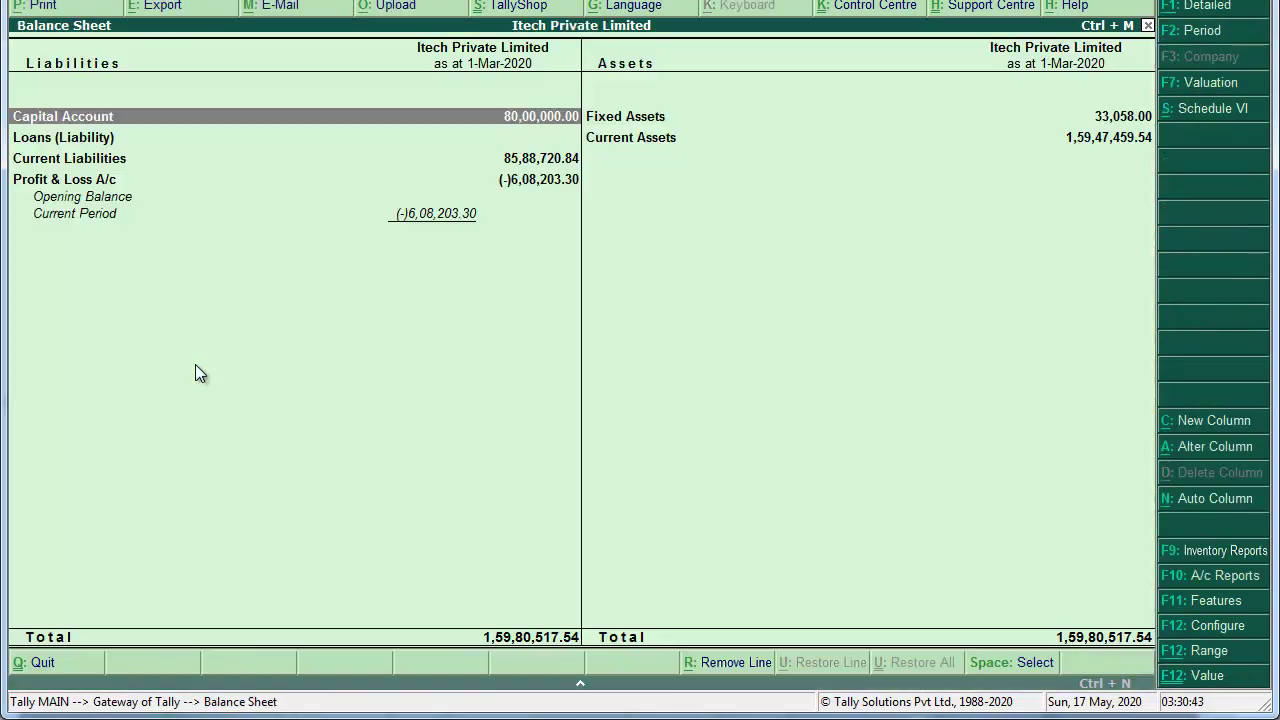
key(alt+F1)
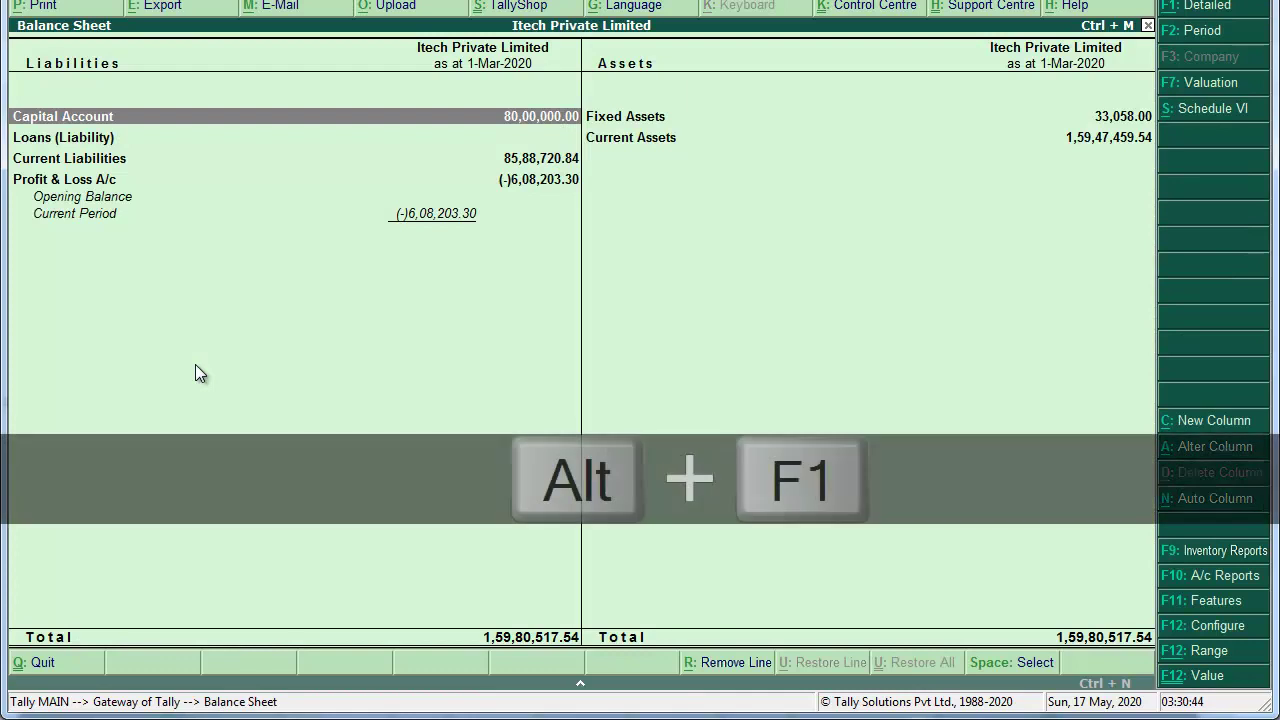
key(Down)
key(Down)
key(Down)
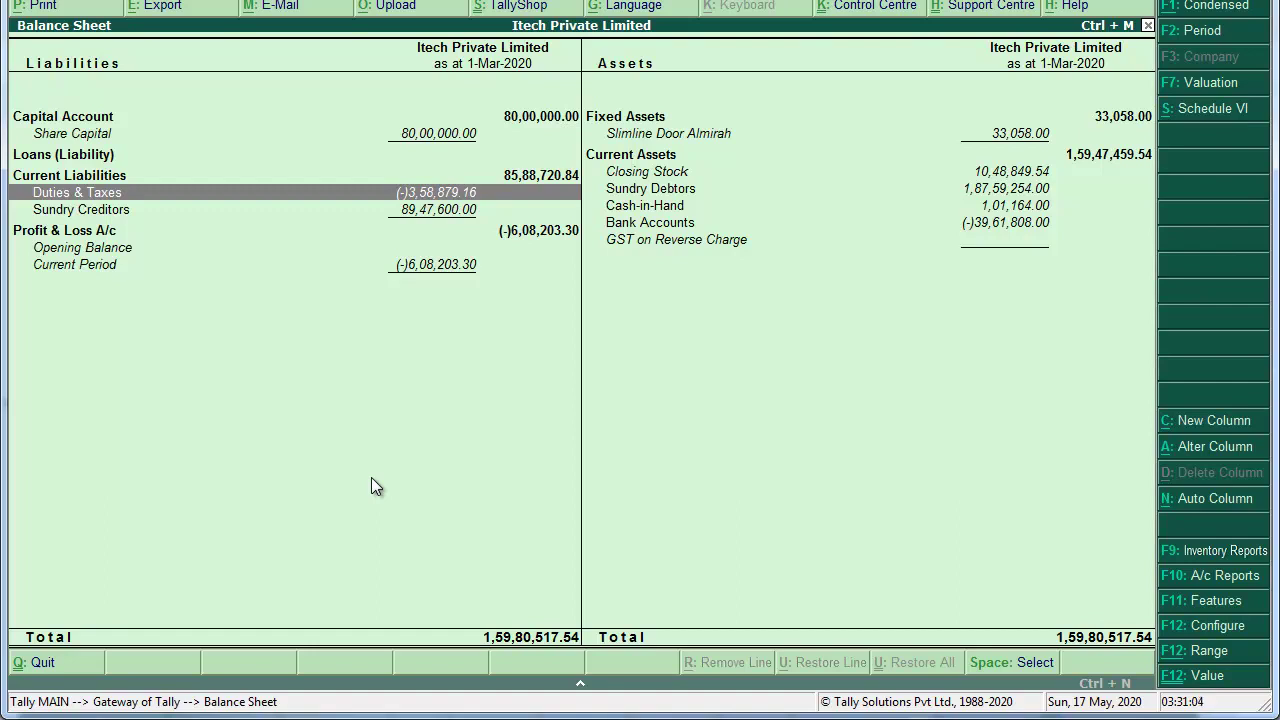
key(Return)
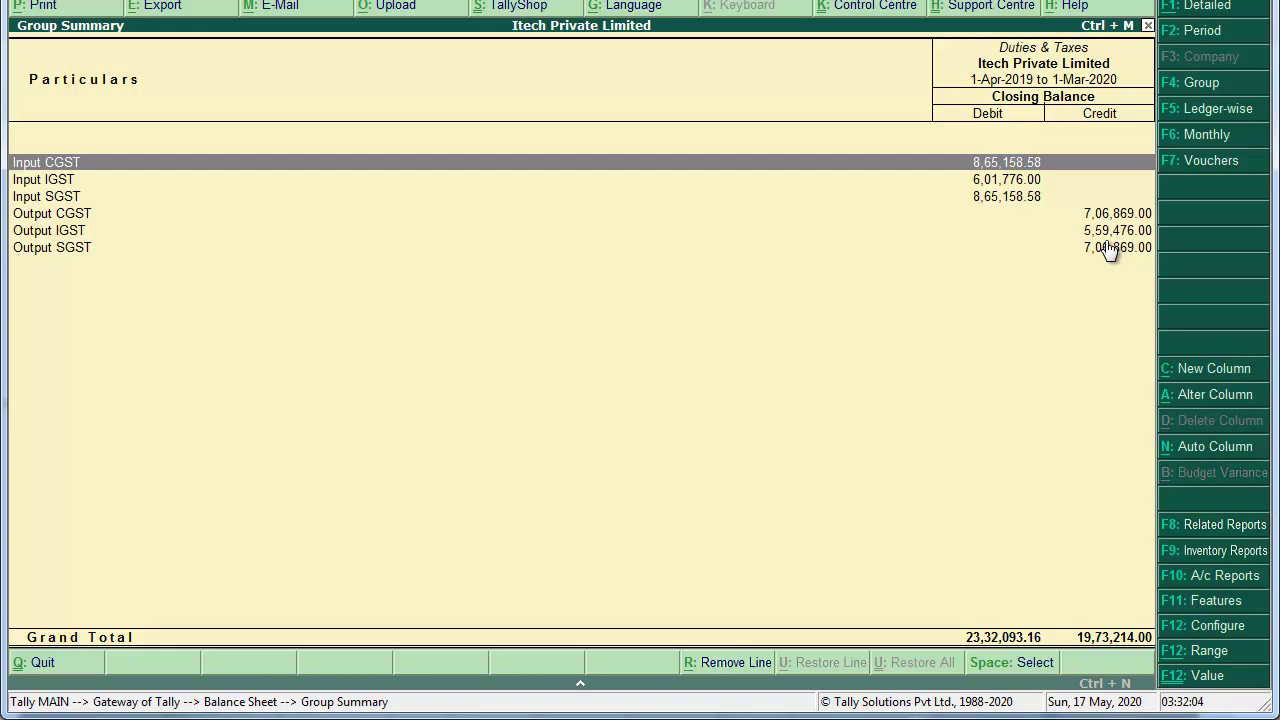
key(Escape)
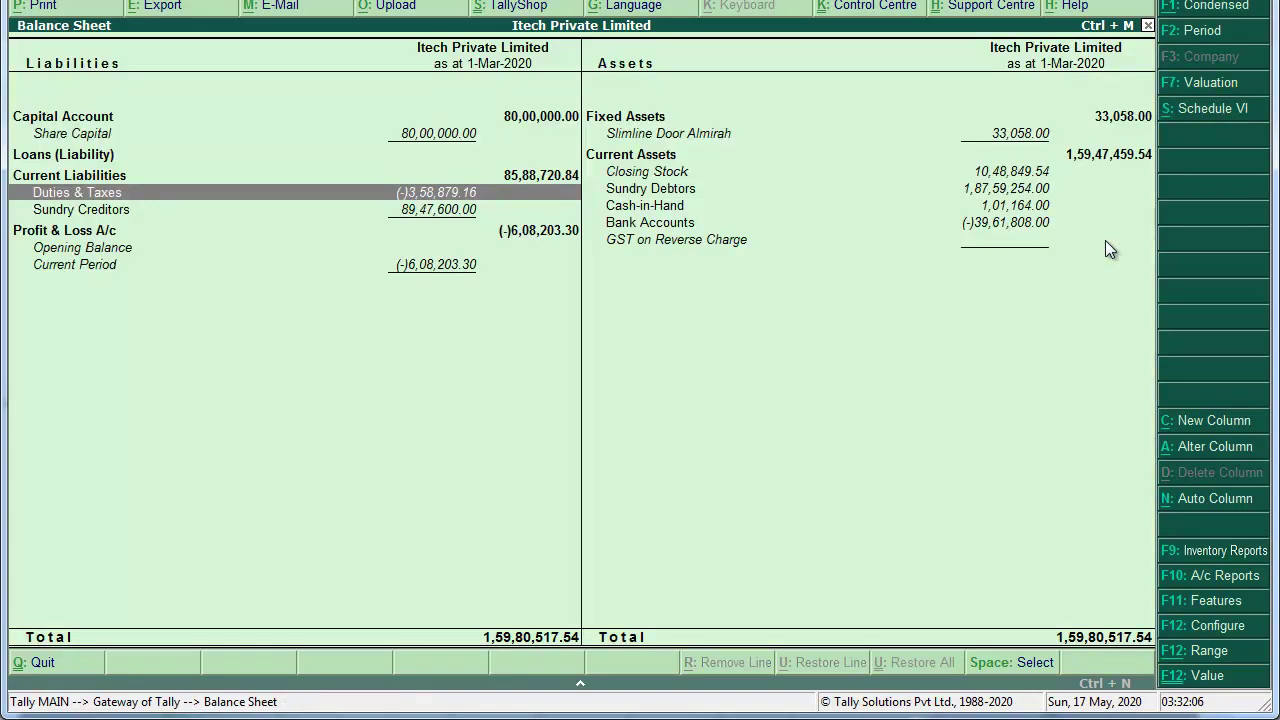
Step: Close the Balance Sheet and open a Journal voucher from Accounting Vouchers
key(Escape)
key(Up)
key(Up)
key(Up)
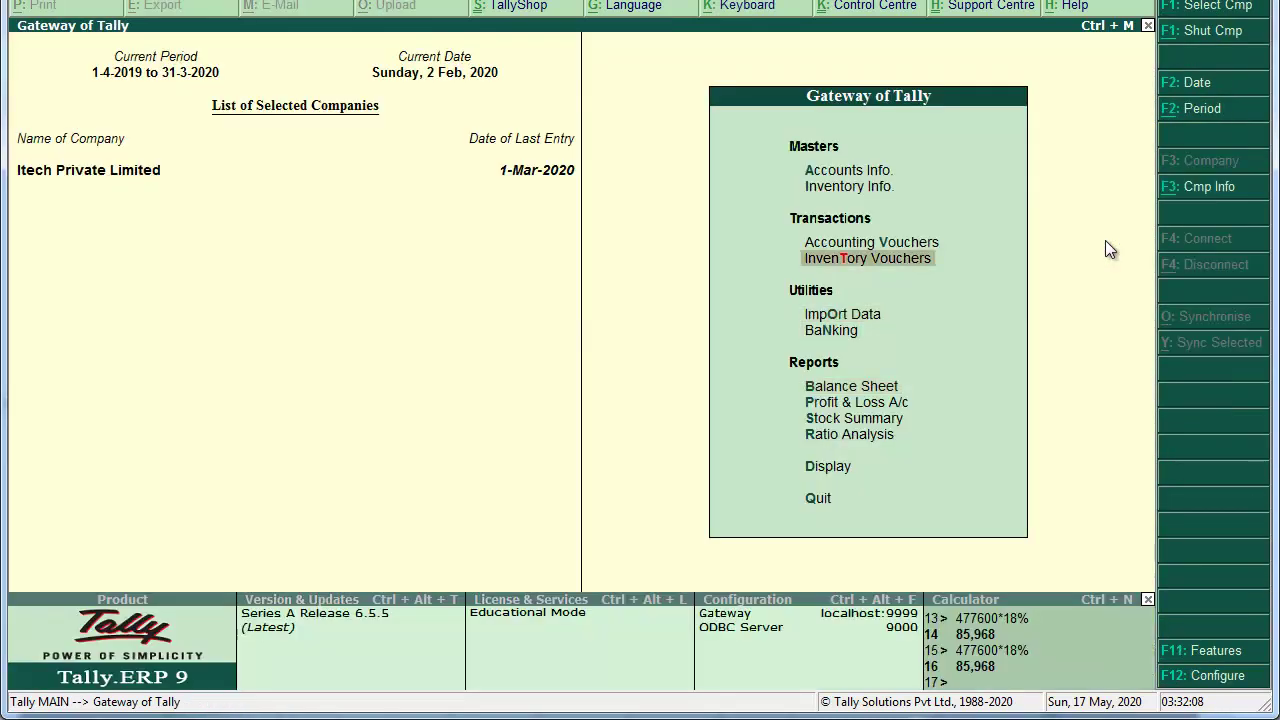
key(Up)
key(Return)
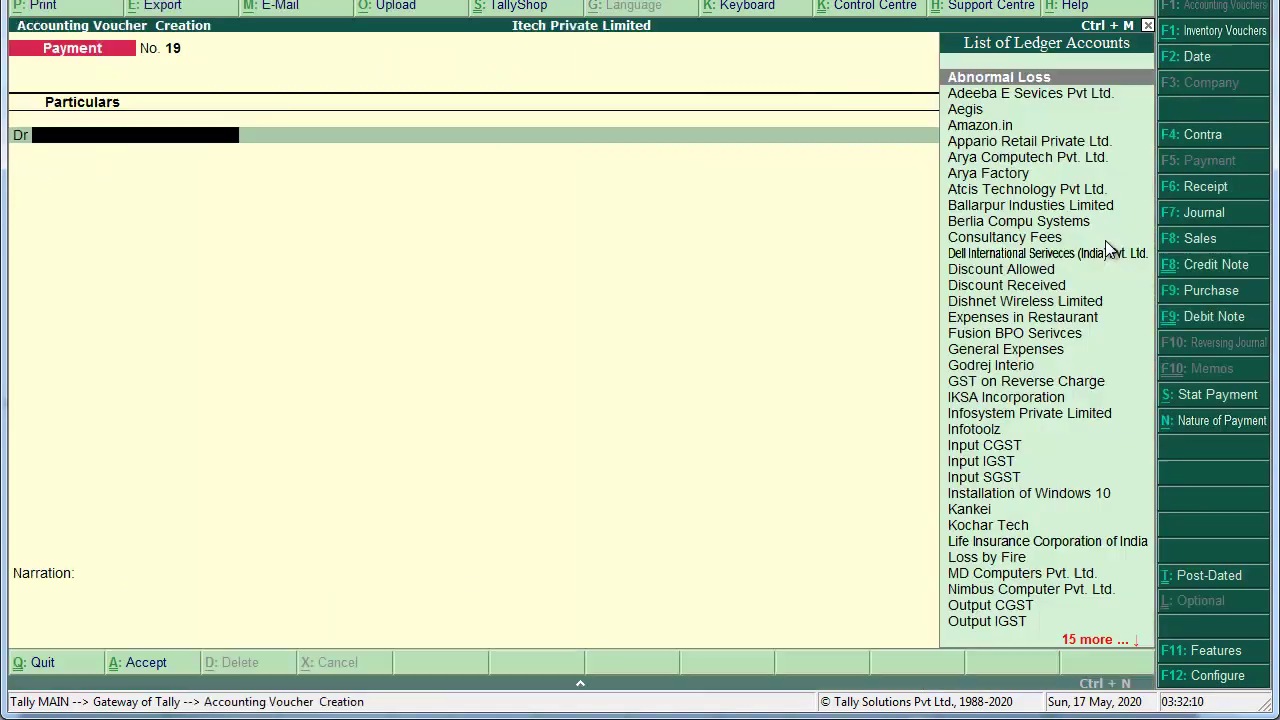
key(F7)
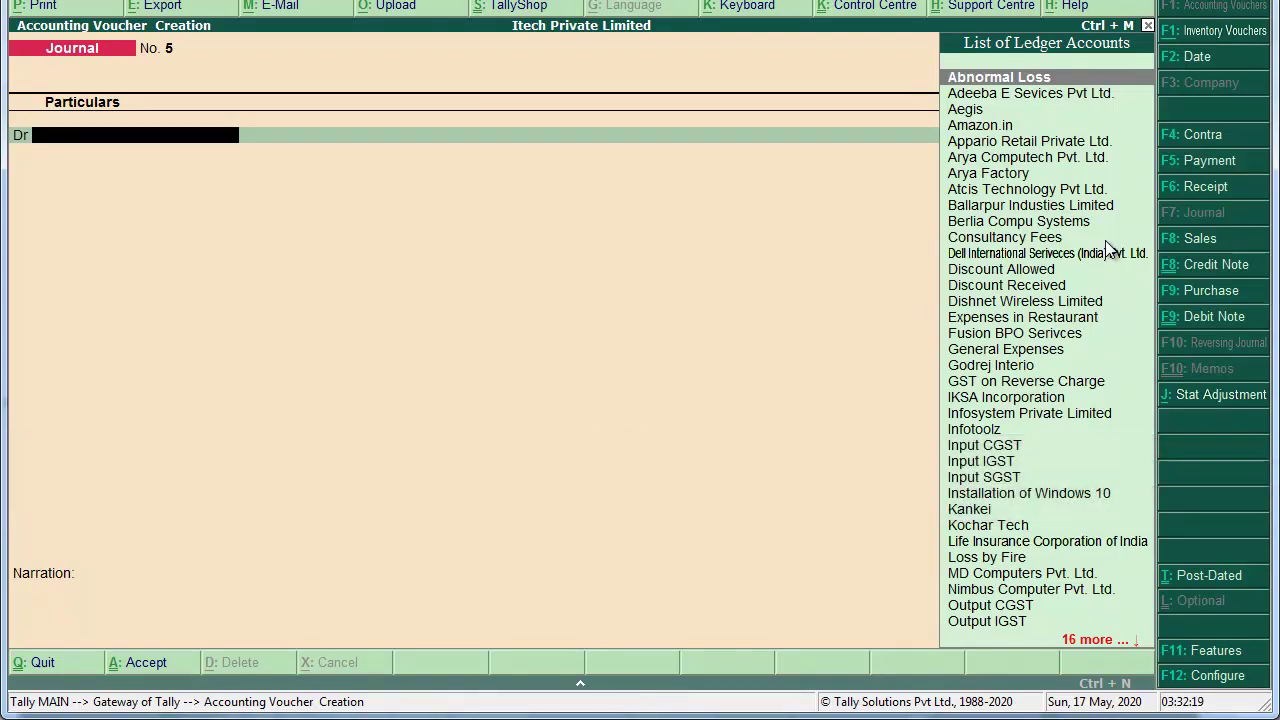
Step: Set GST stat adjustment for Decrease of Tax Liability against credit, then abandon the voucher
key(alt+j)
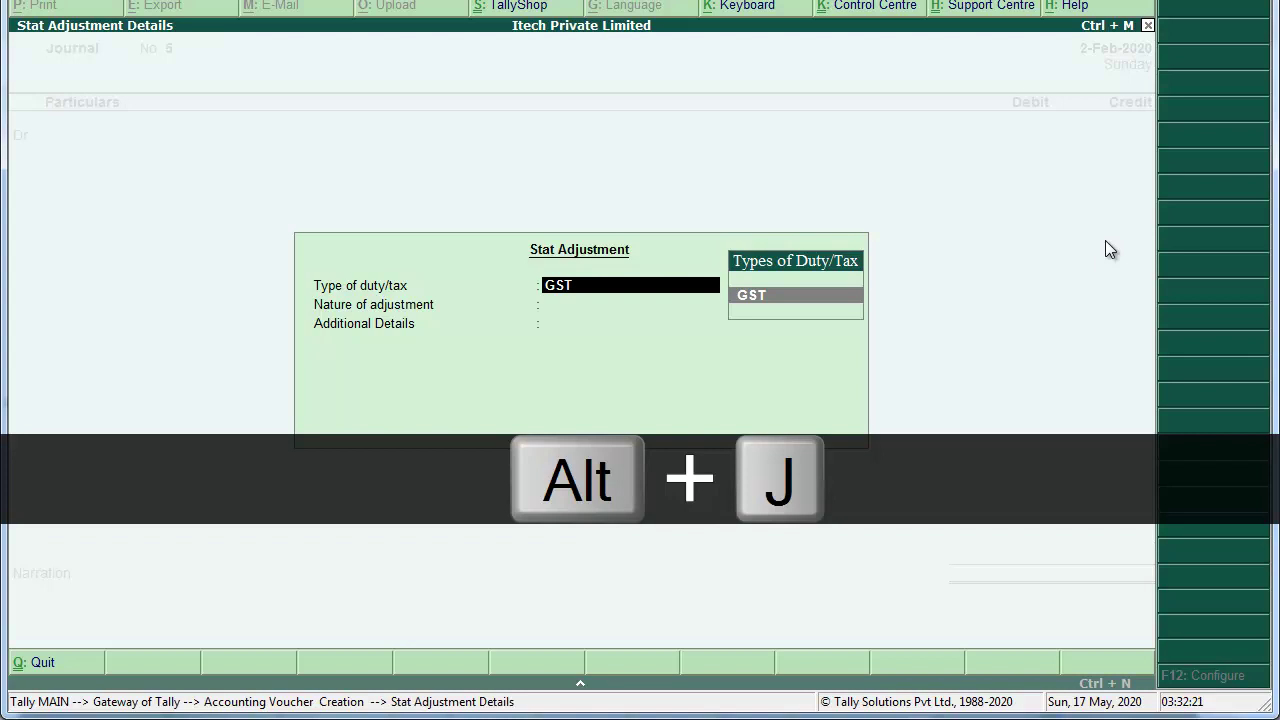
key(Return)
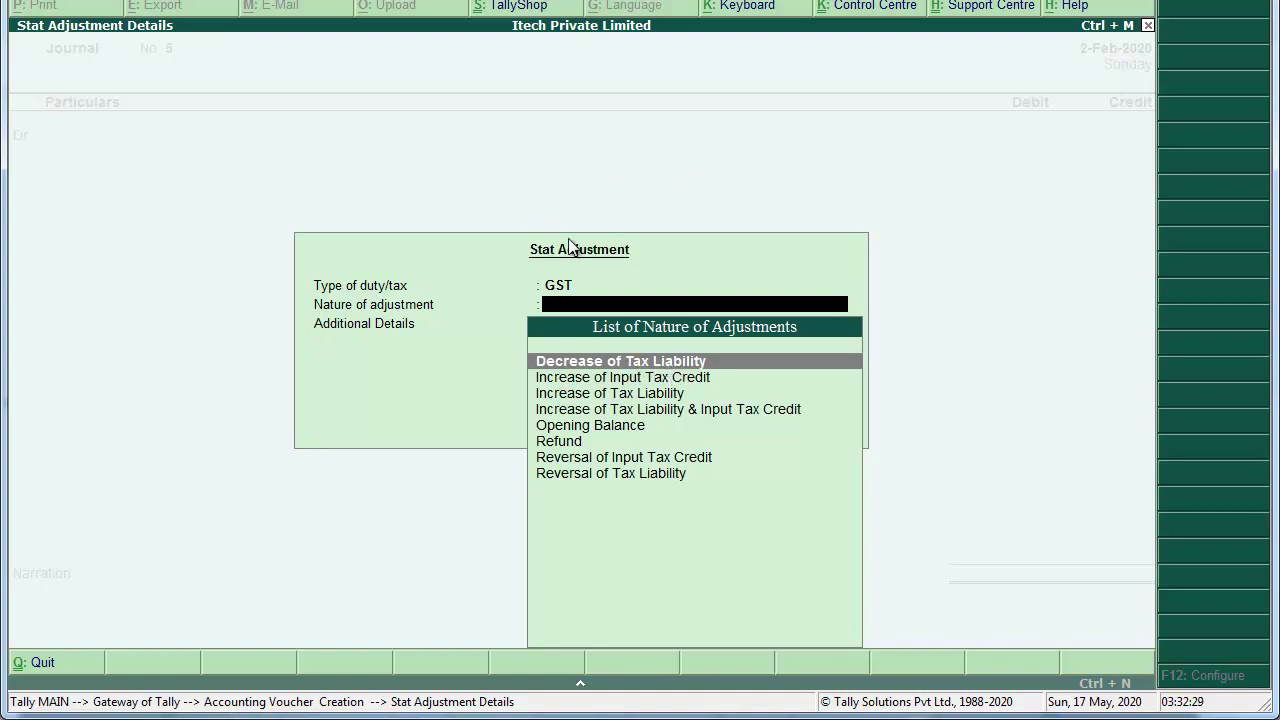
key(Return)
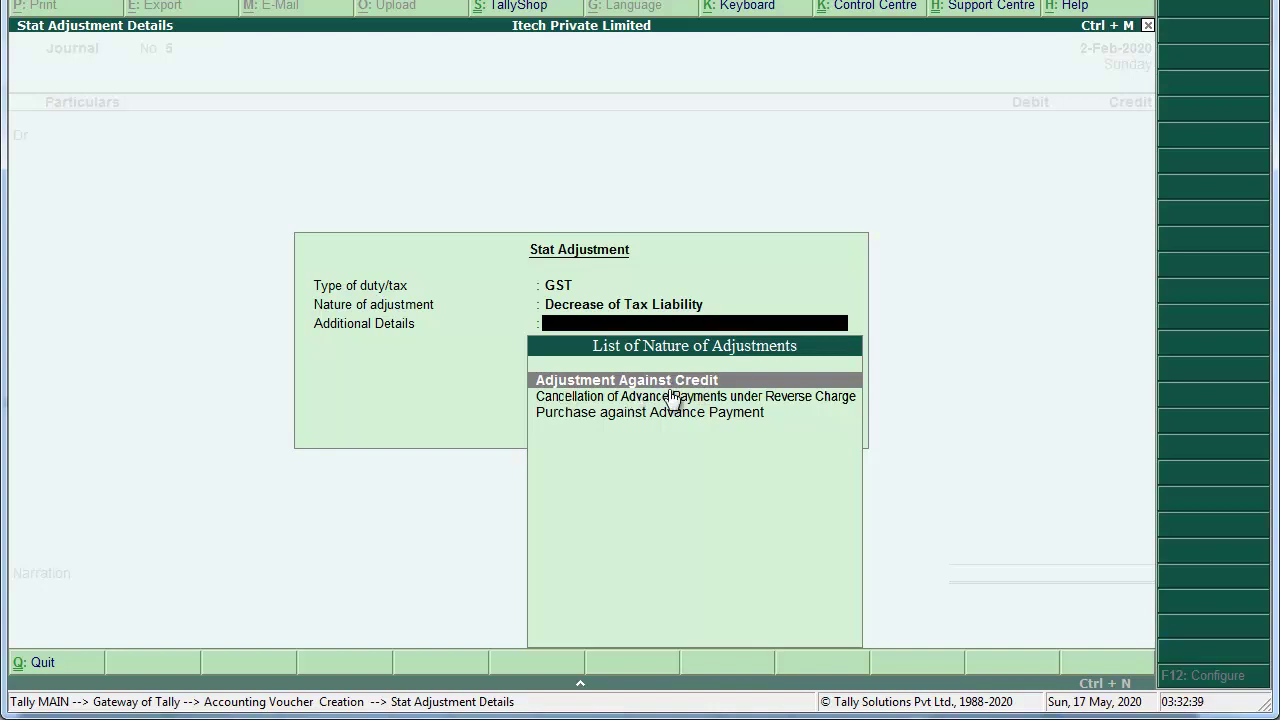
key(Return)
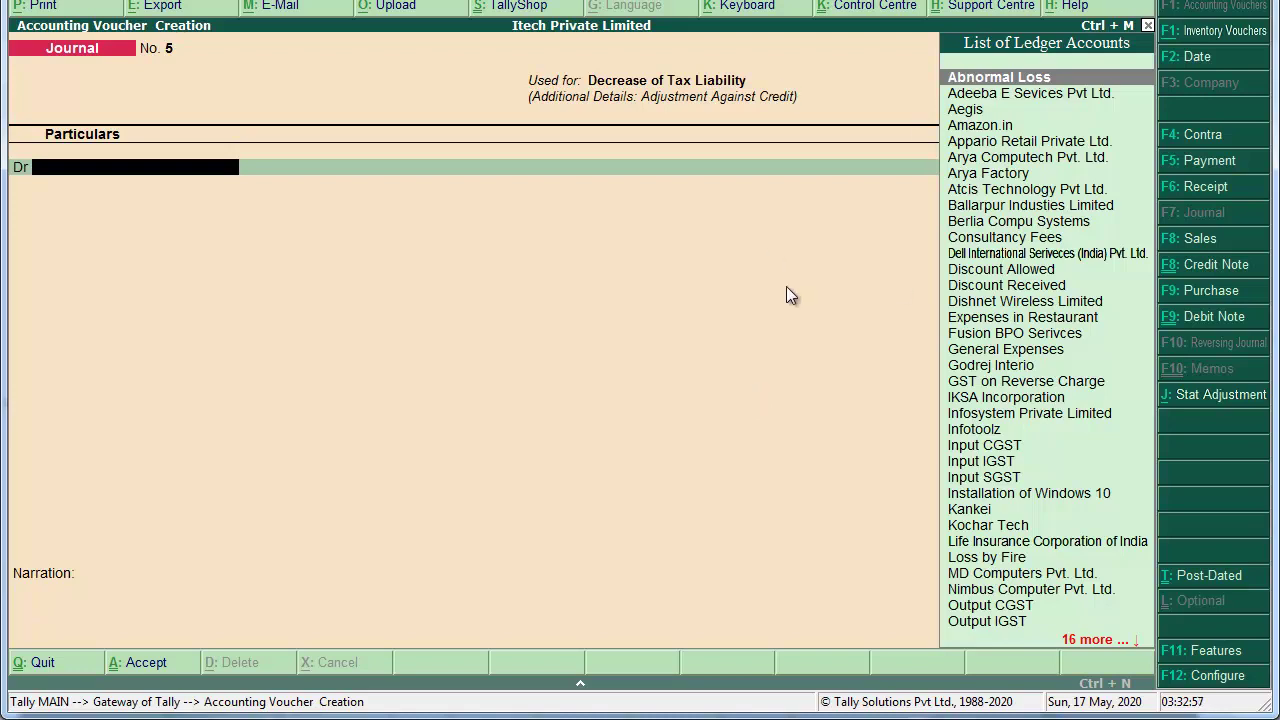
key(Escape)
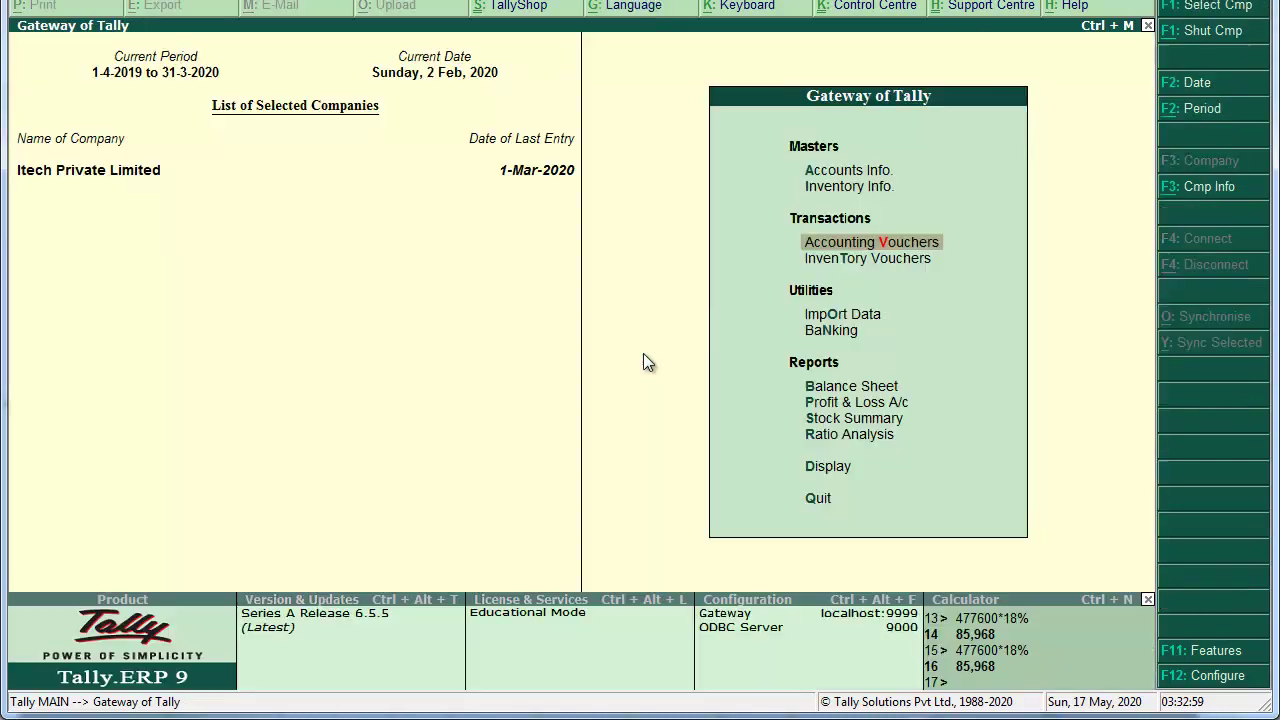
key(b)
key(alt+F1)
key(Down)
key(Down)
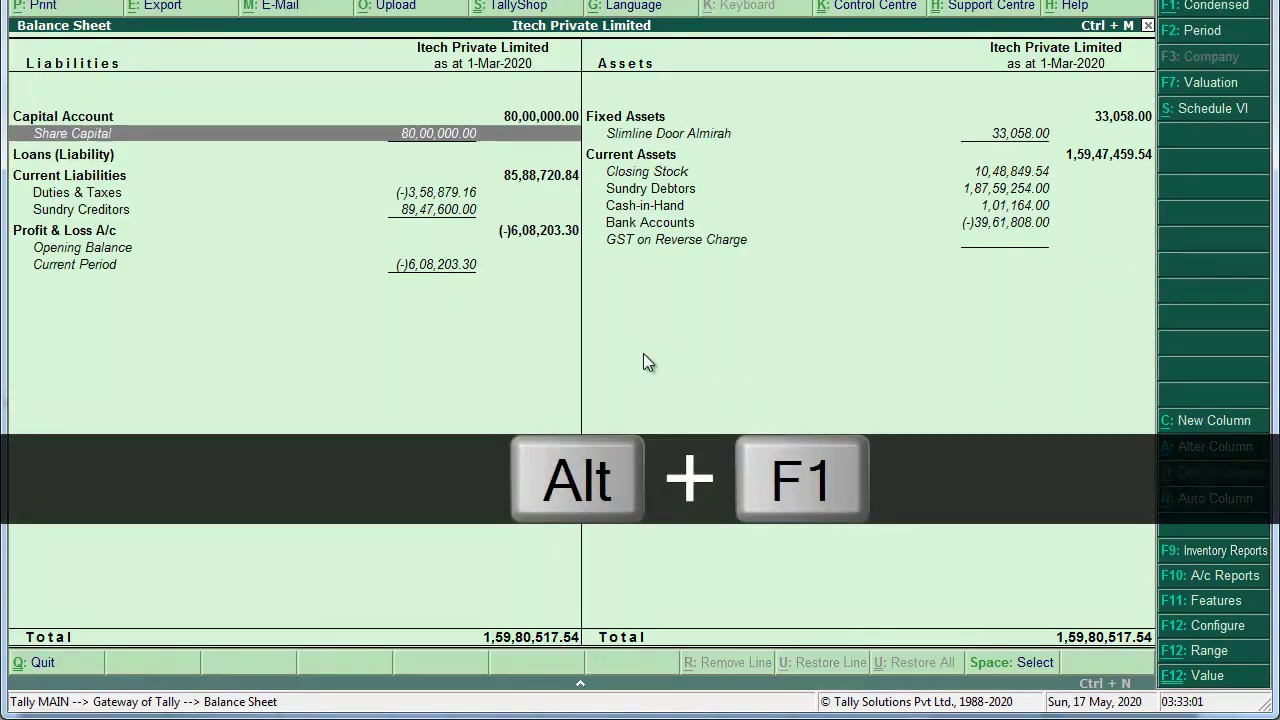
key(Down)
key(Return)
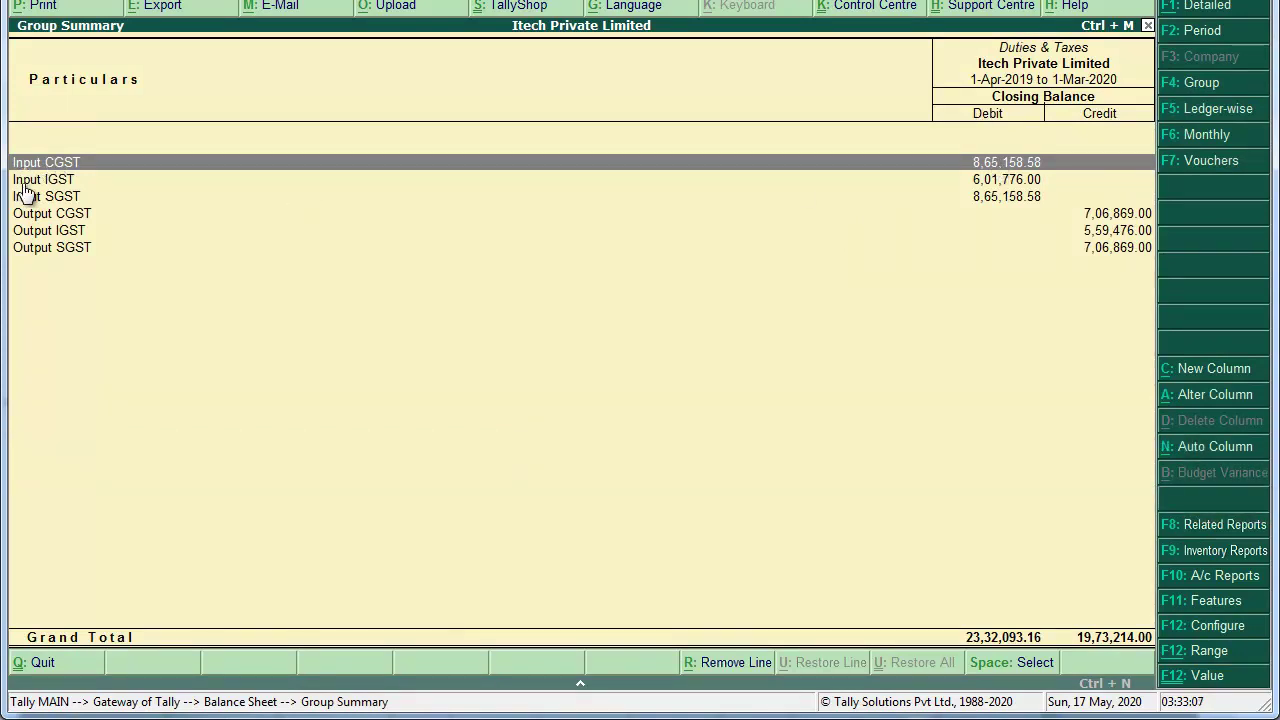
click(22, 182)
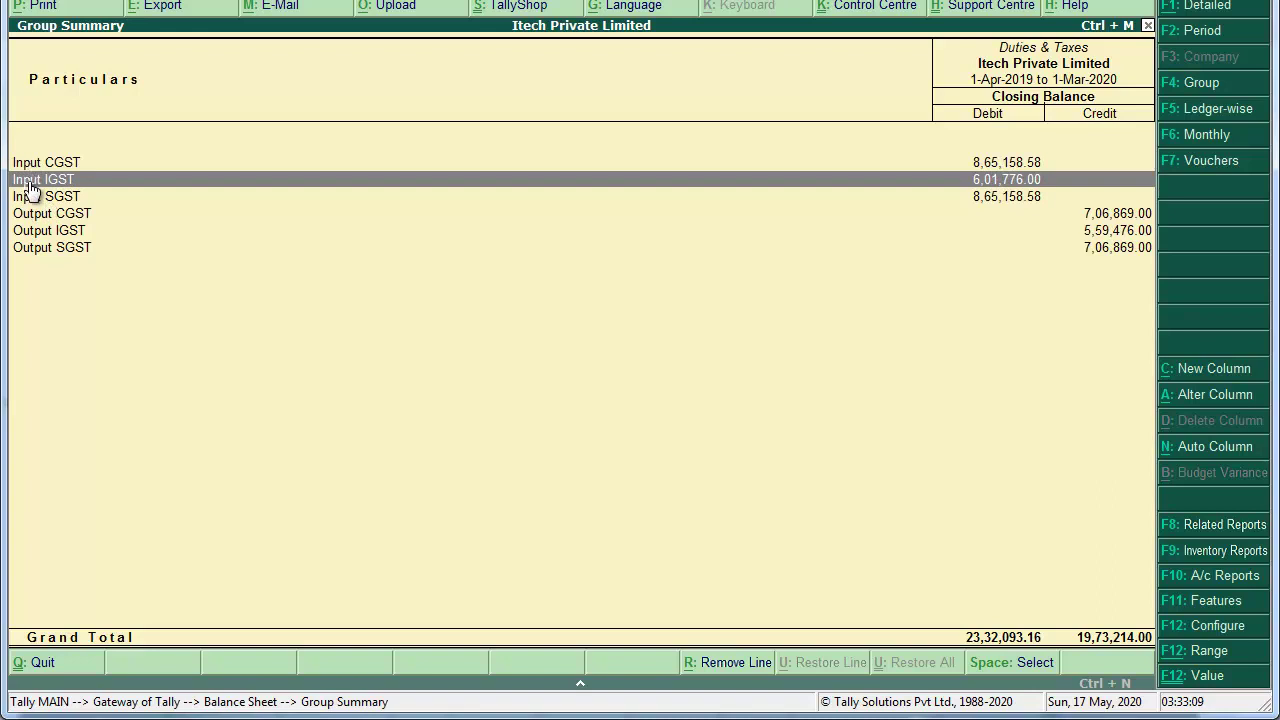
key(Down)
key(Down)
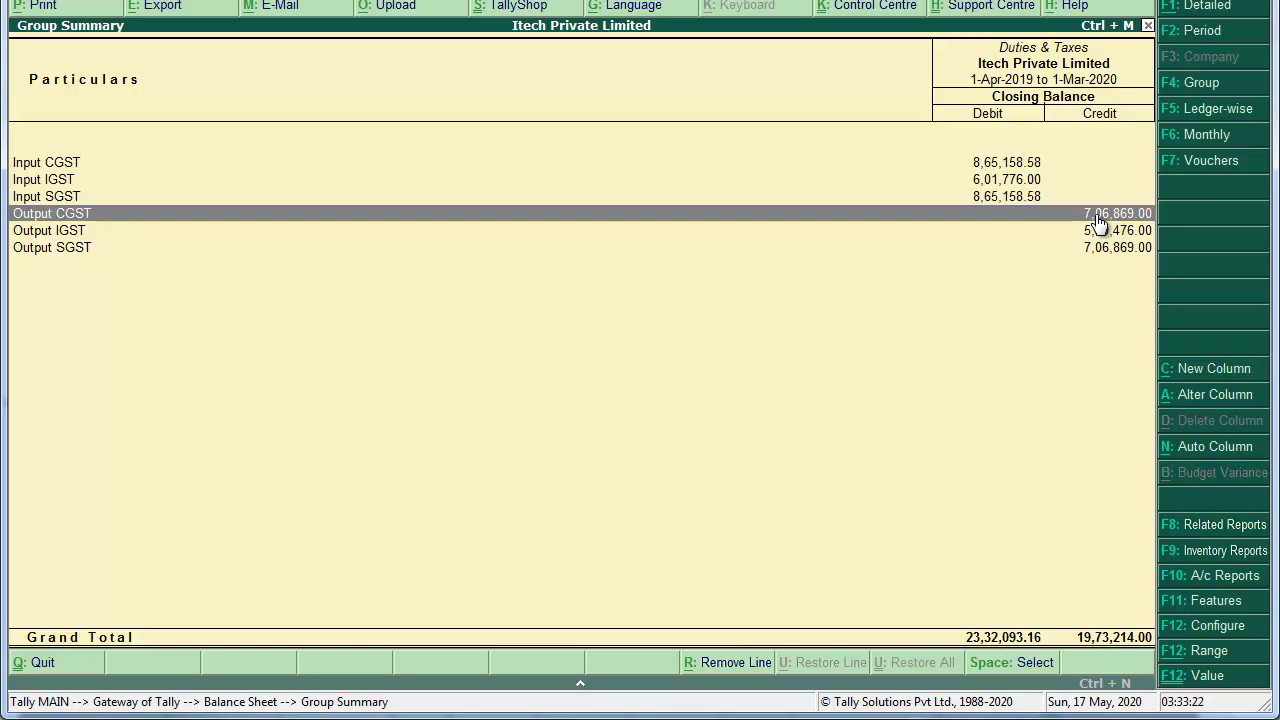
key(Escape)
key(Escape)
key(Up)
key(Up)
key(Up)
key(Up)
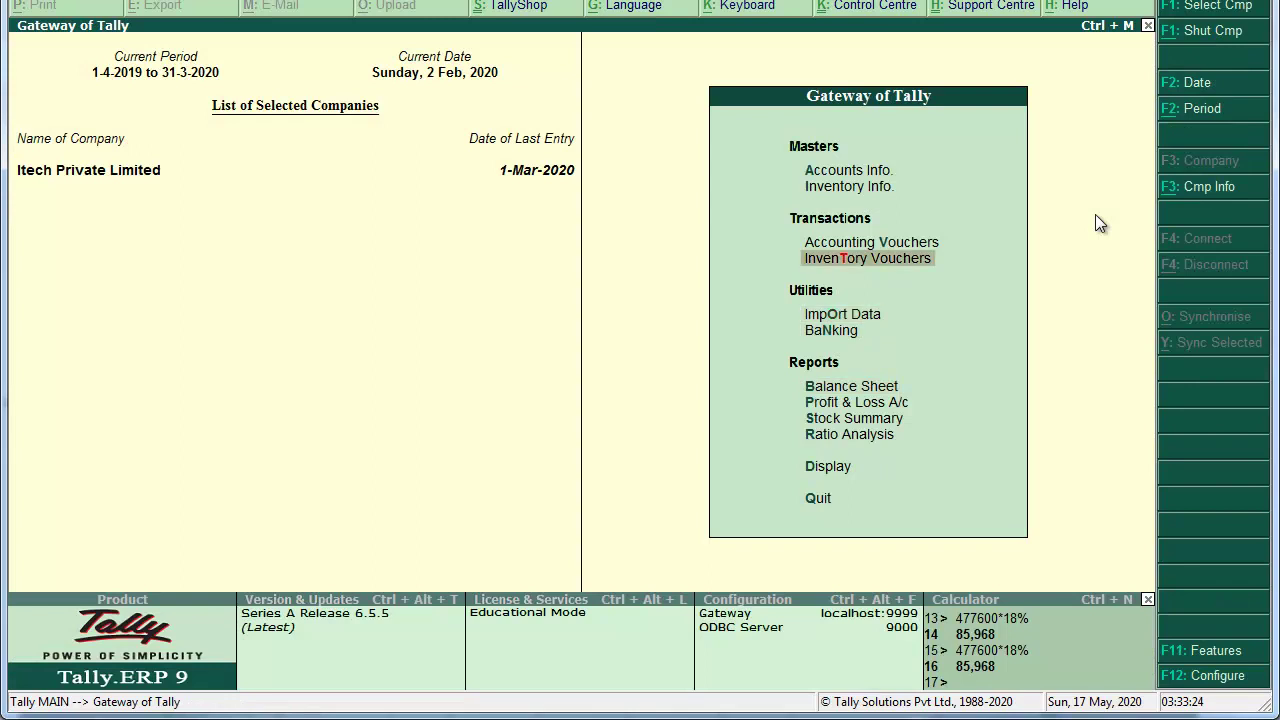
Step: Open Journal No. 5 as GST, Decrease of Tax Liability, Adjustment Against Credit
key(Return)
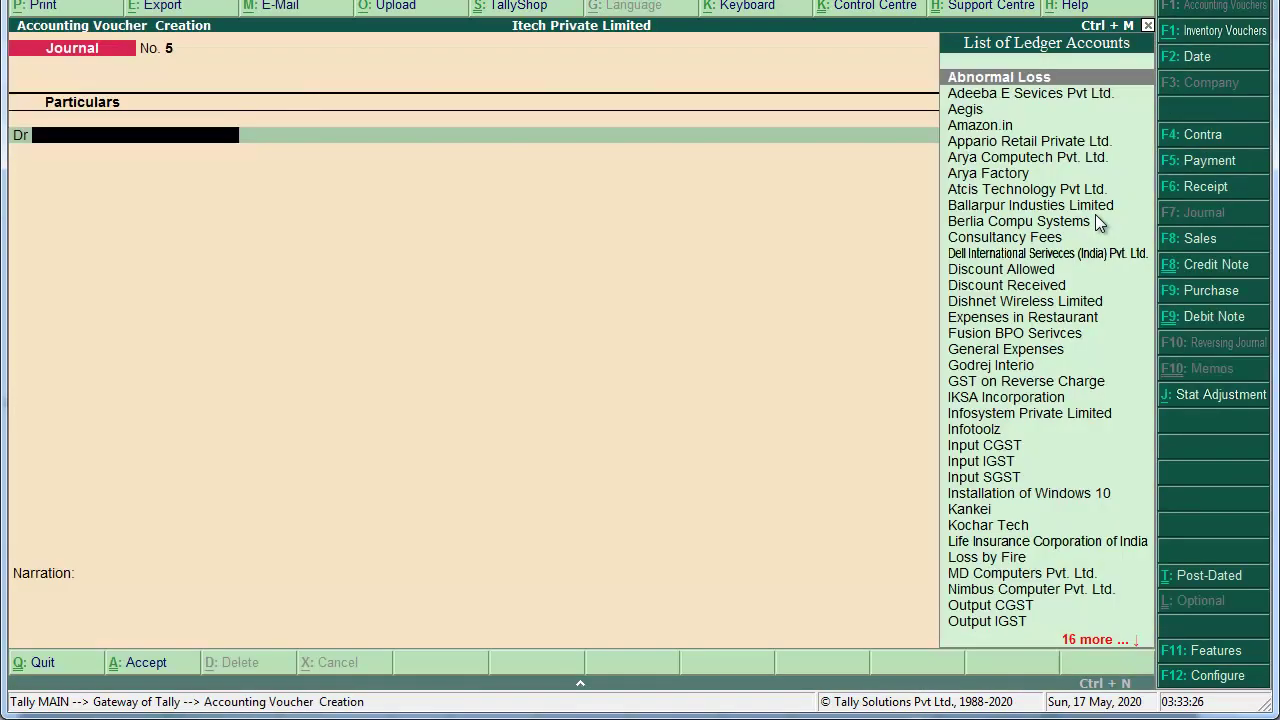
key(alt+j)
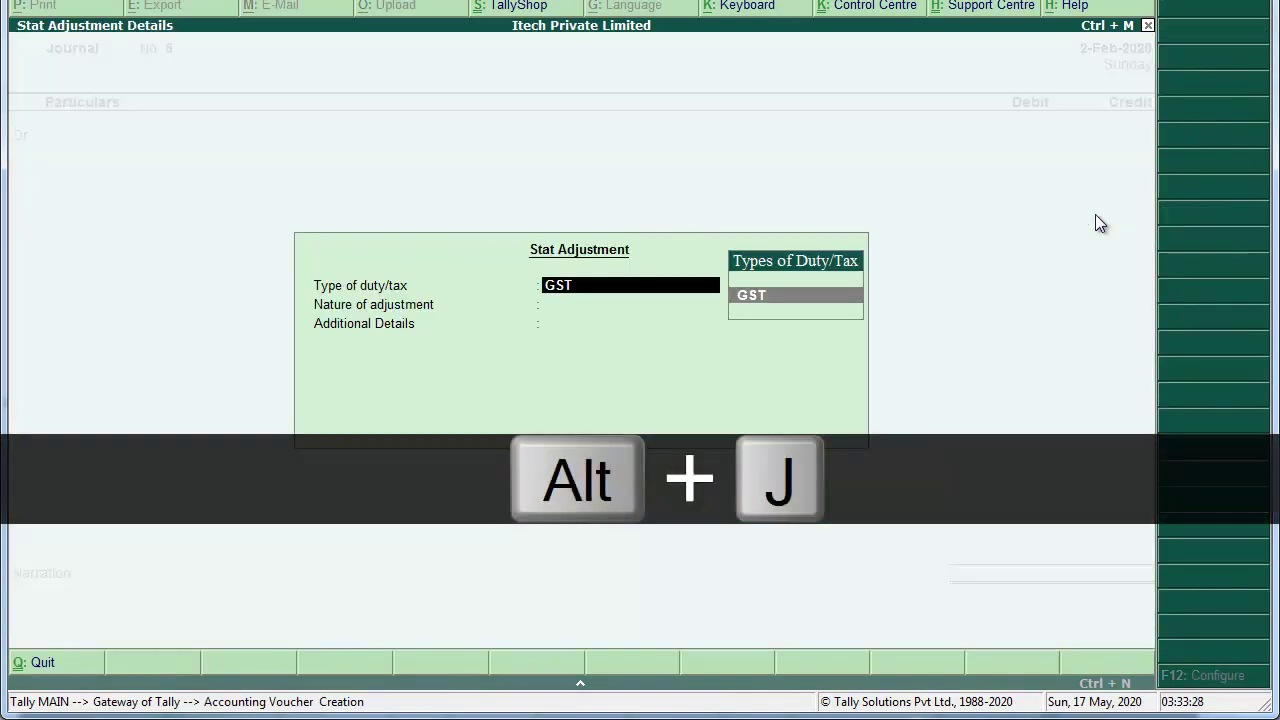
key(Return)
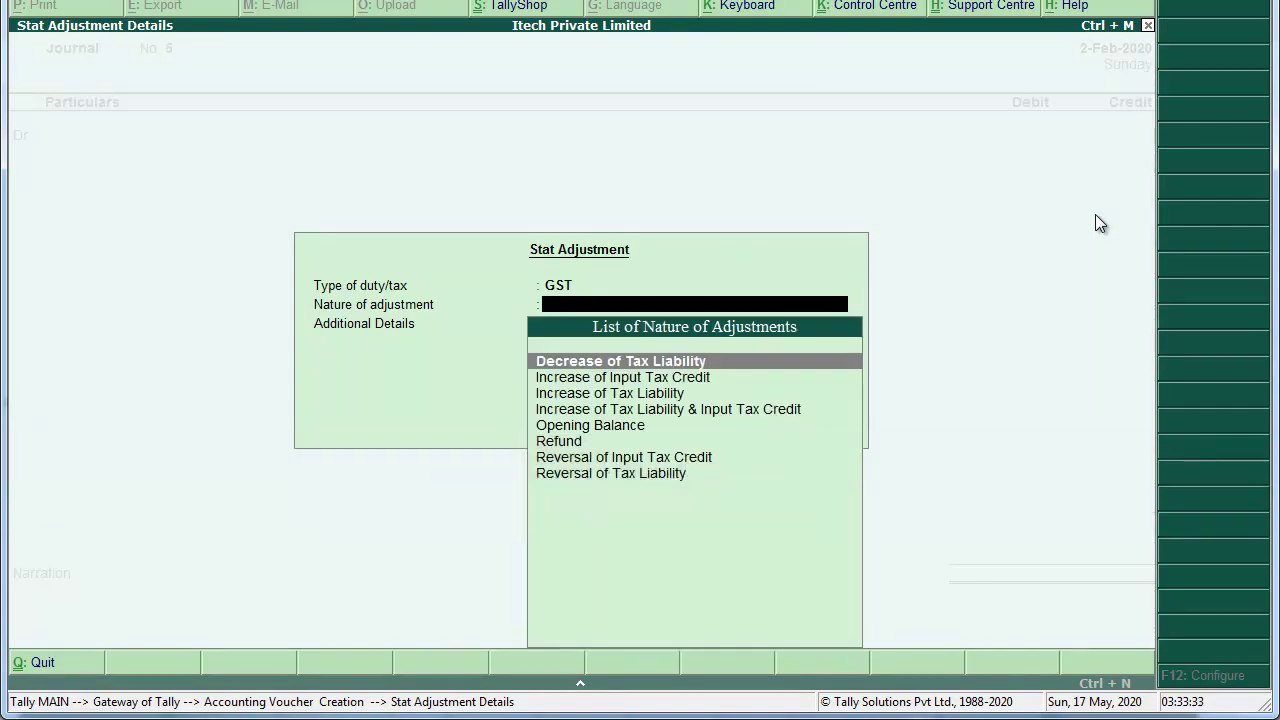
key(Return)
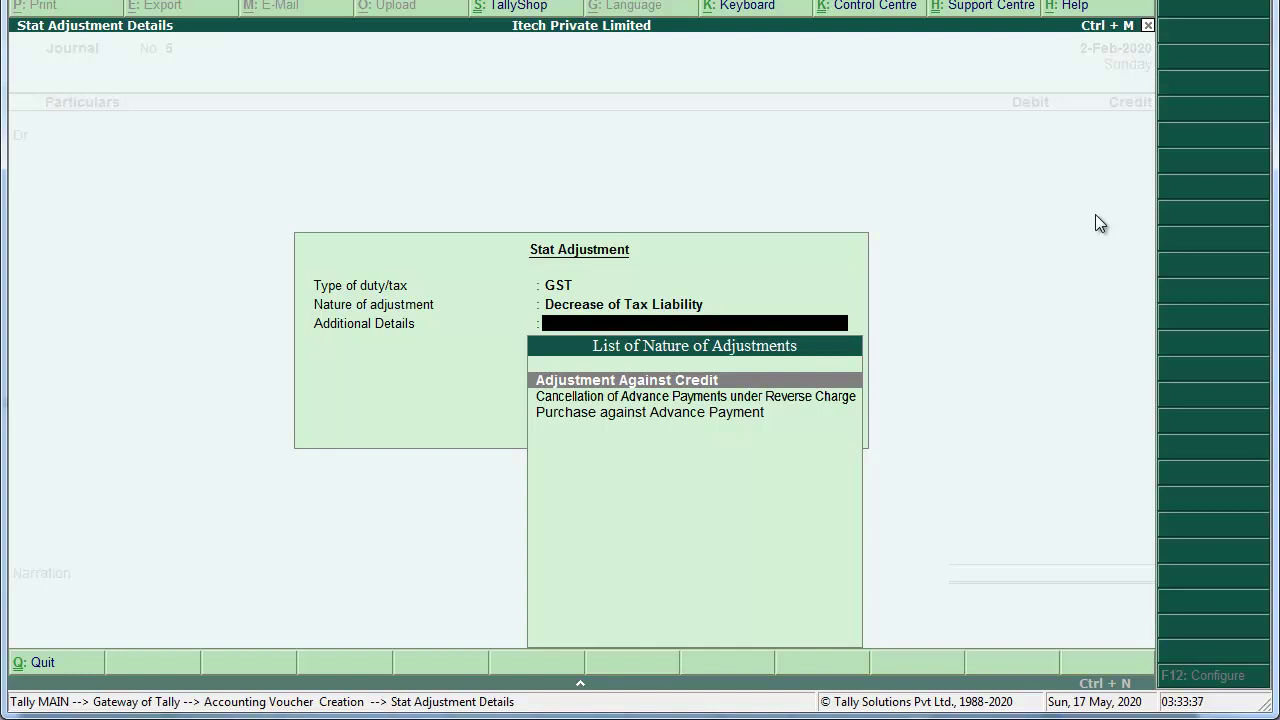
key(Return)
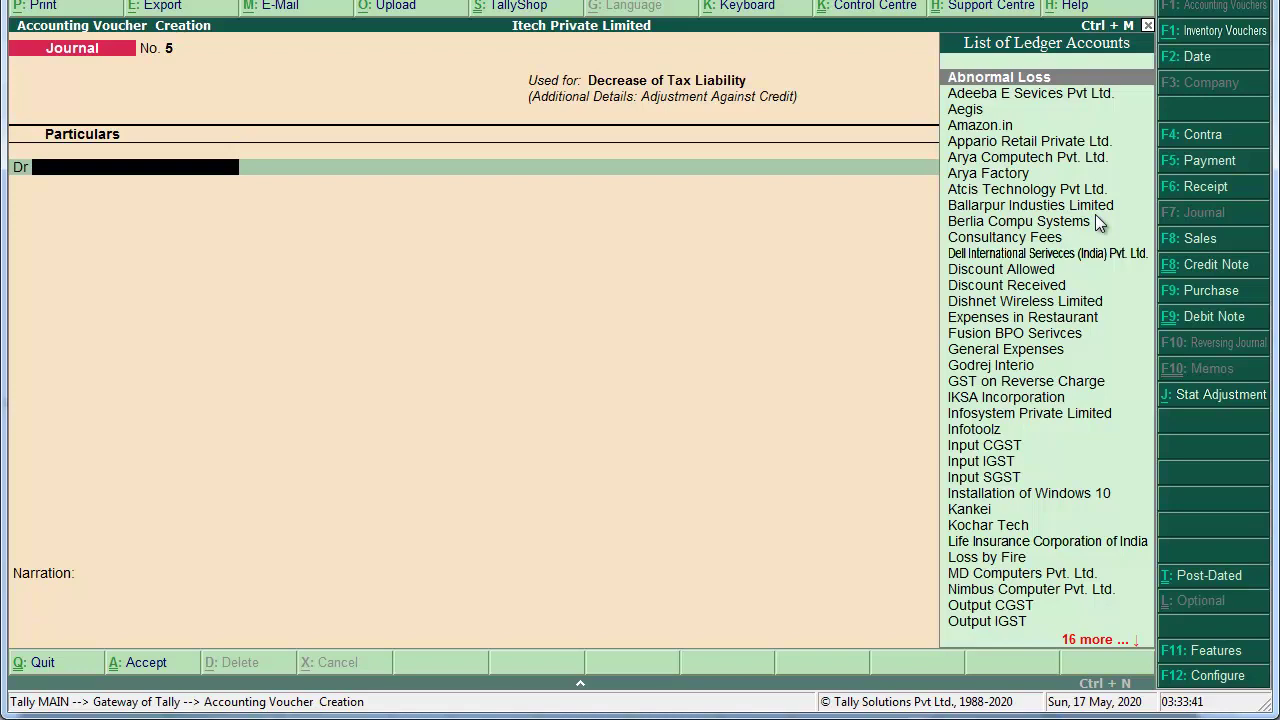
Step: Debit Output CGST 7,06,869 and Output IGST 5,59,476
text(out)
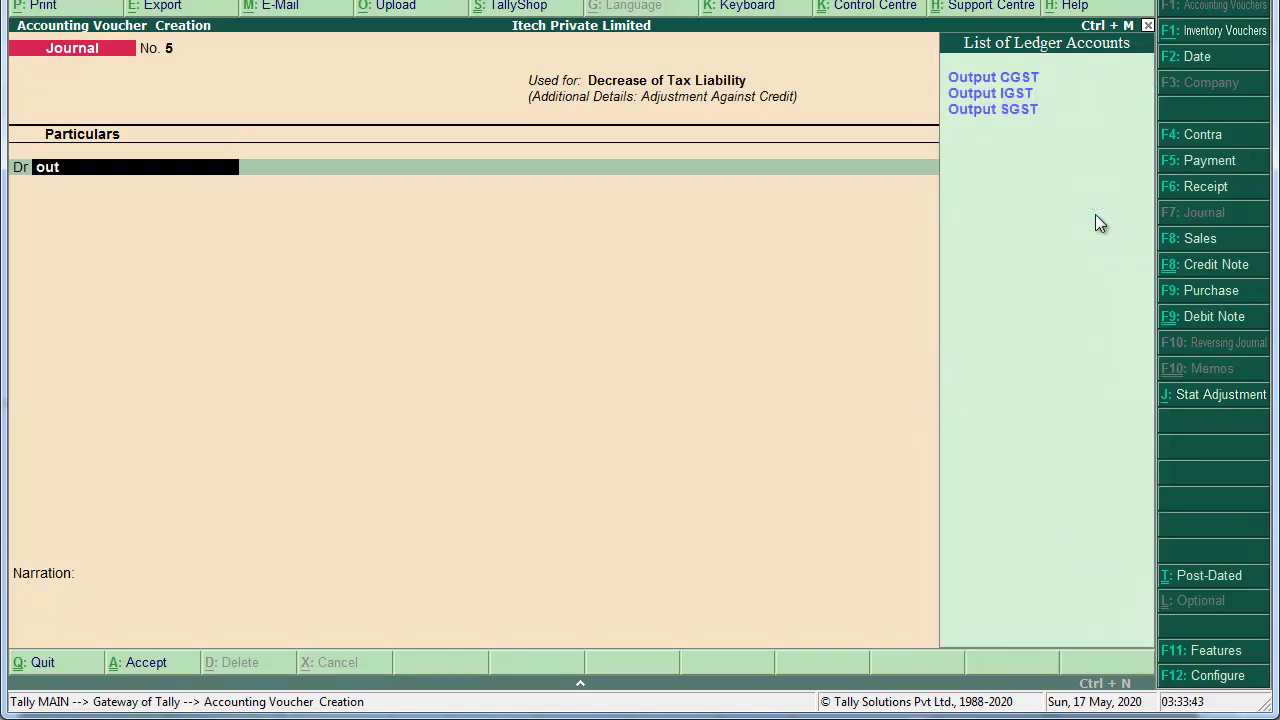
key(Return)
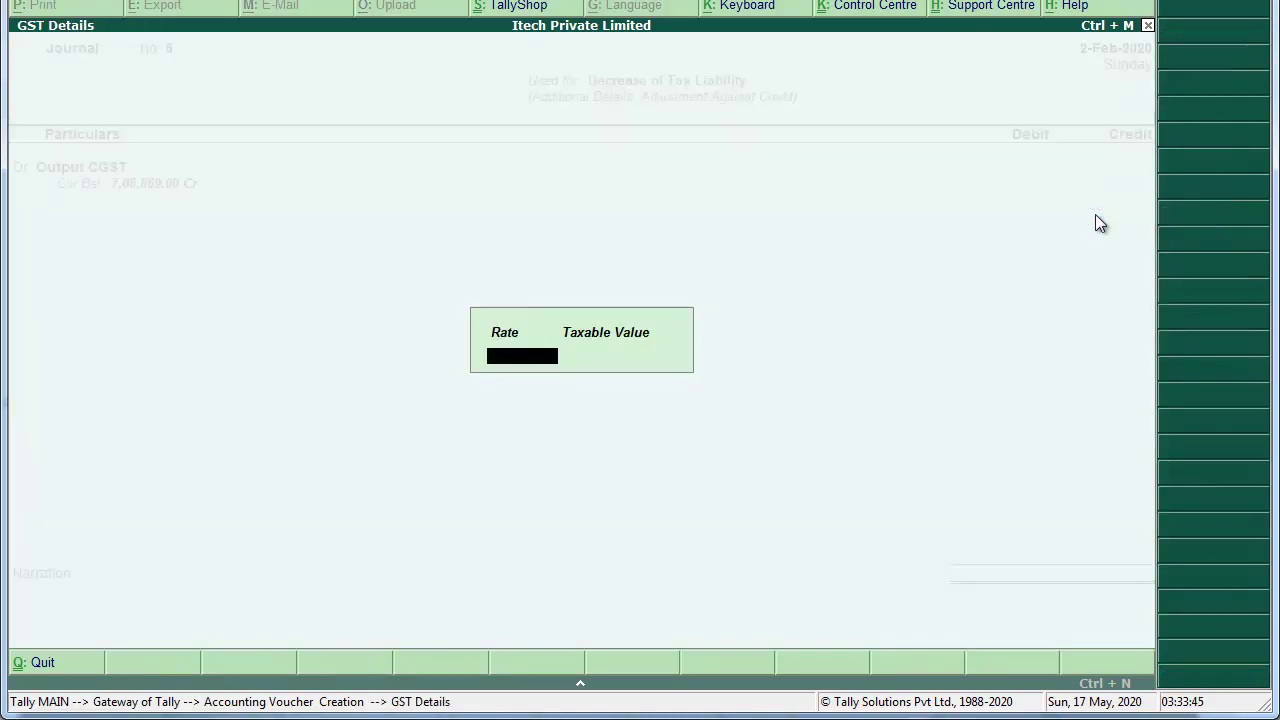
key(Return)
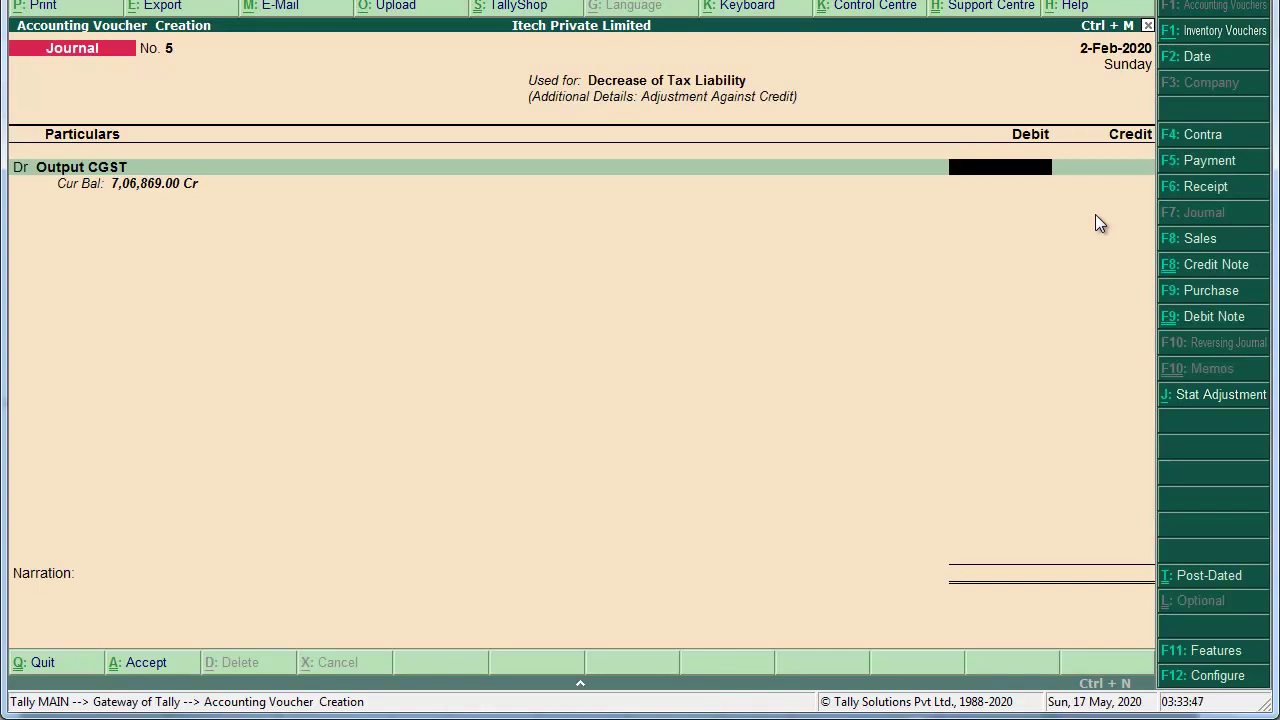
text(706869)
key(Return)
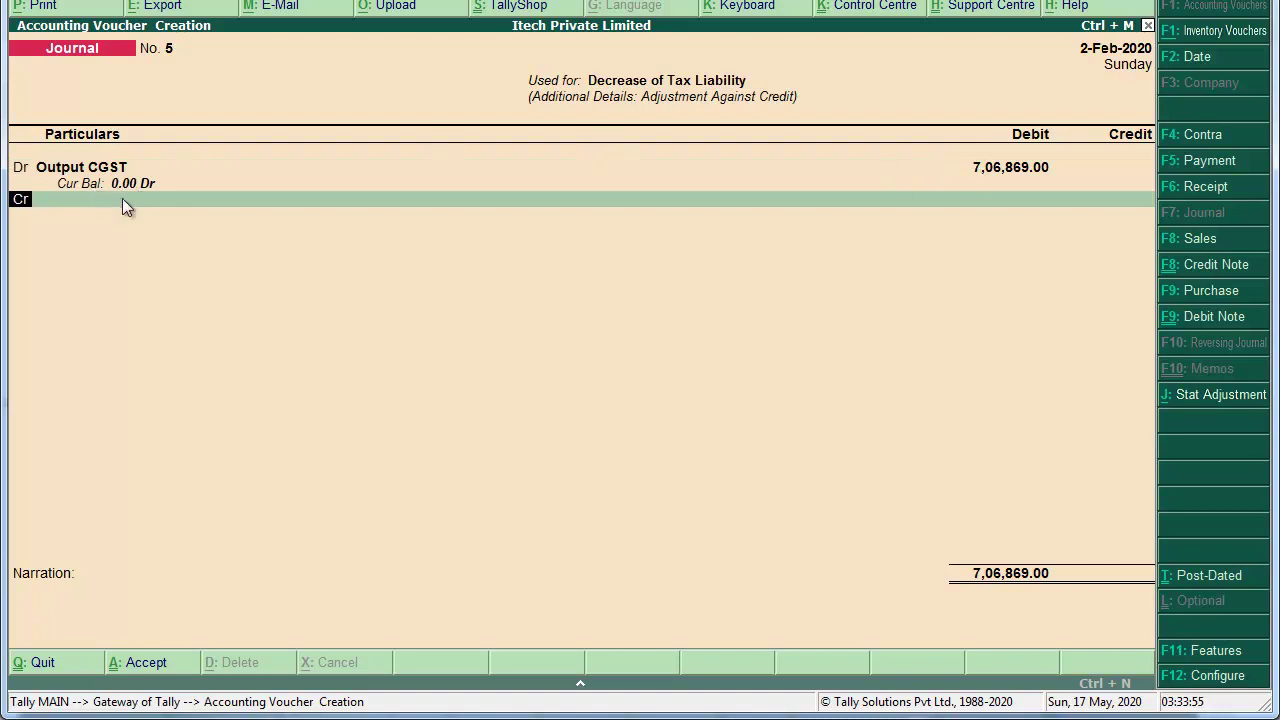
text(d)
key(Return)
text(Out)
key(Down)
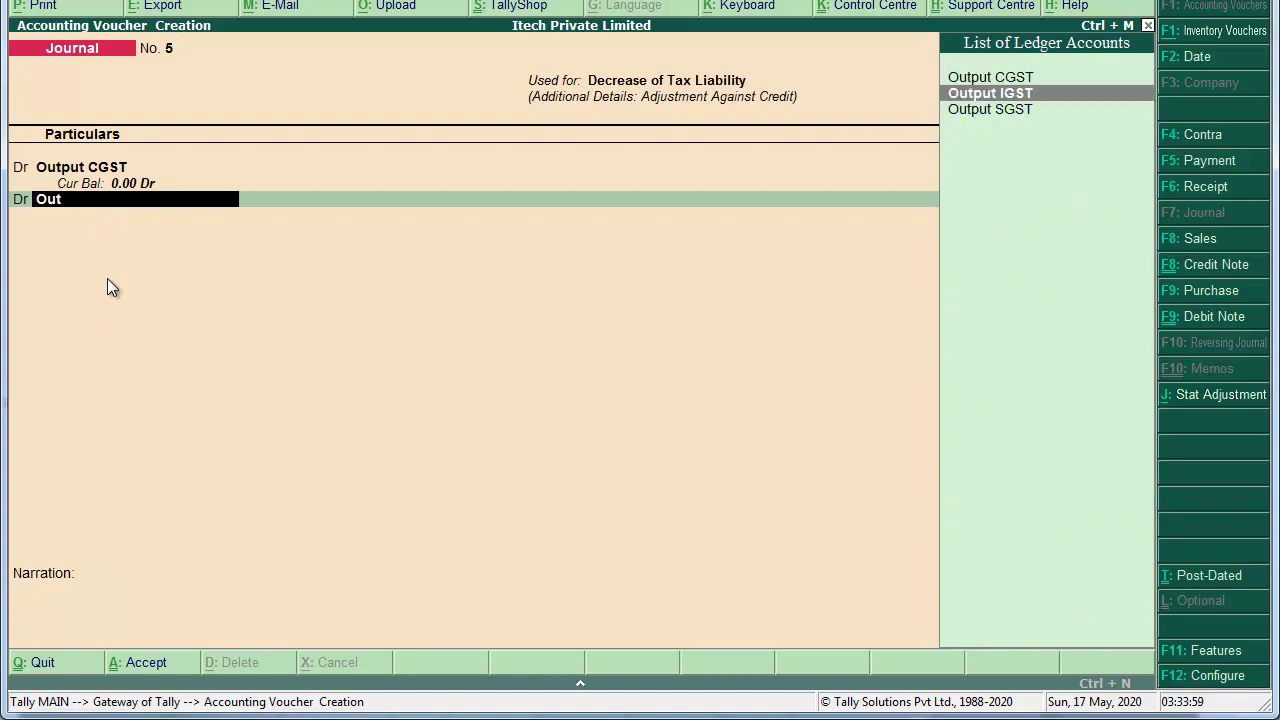
key(Return)
key(Return)
key(Return)
text(5,59,476)
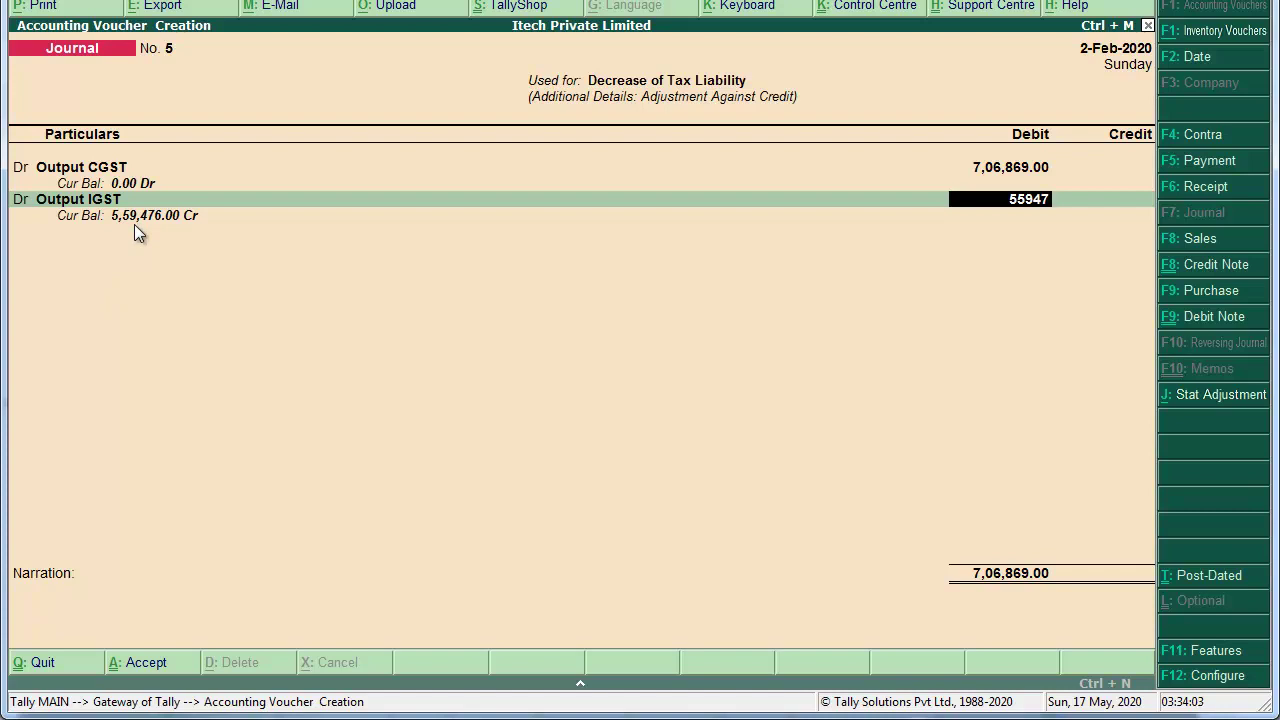
key(Return)
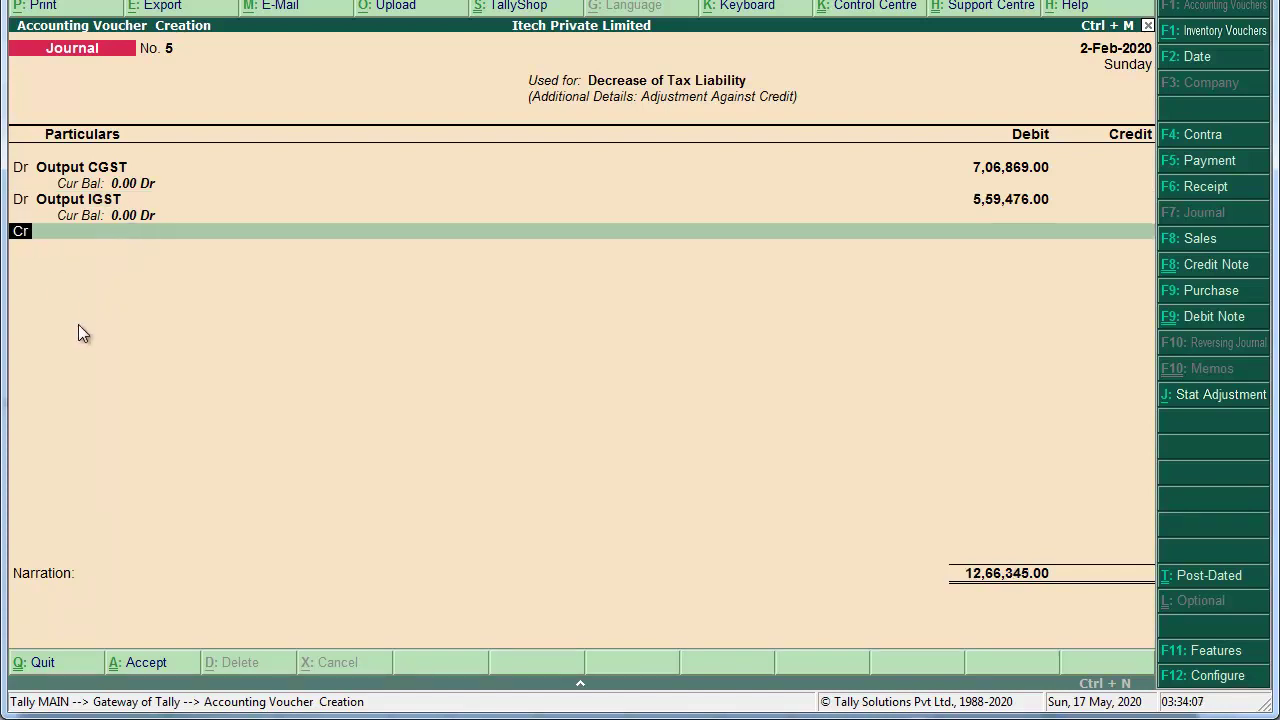
Step: Debit Output SGST 7,06,869, bringing the debits to 19,73,214.00
key(d)
key(Return)
text(Out)
key(Down)
key(Down)
key(Return)
key(Return)
key(Return)
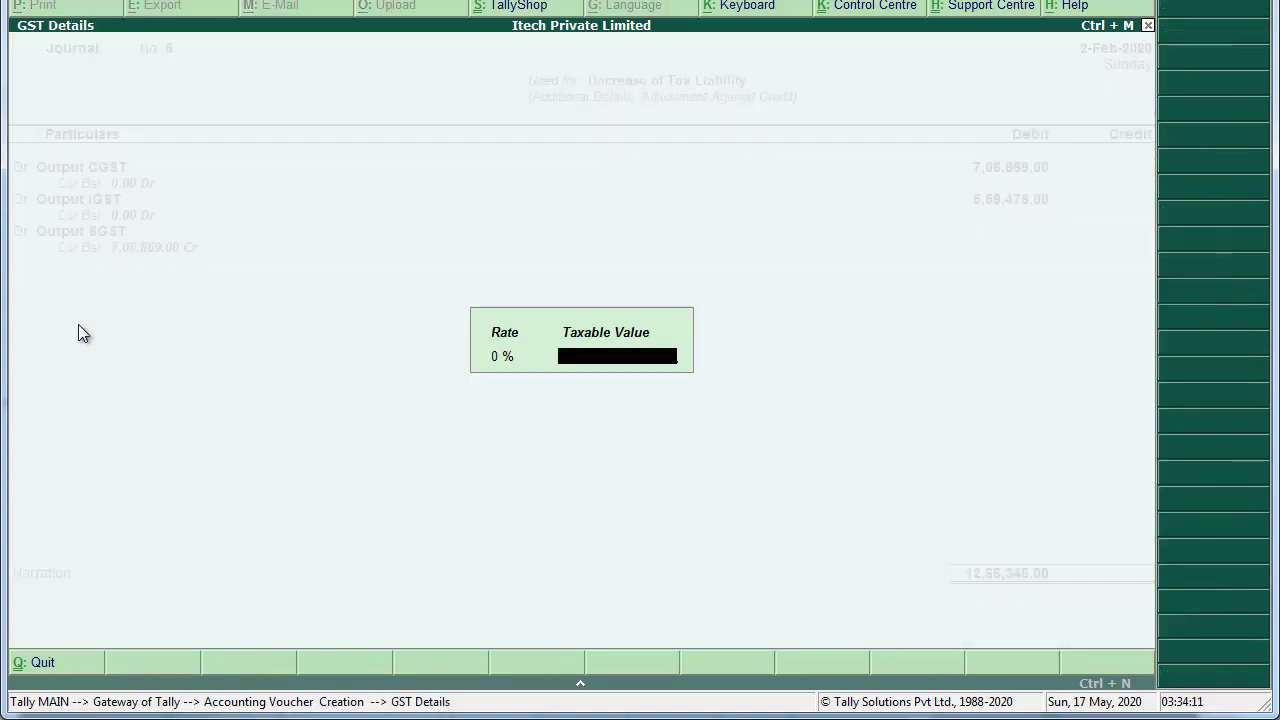
text(706869)
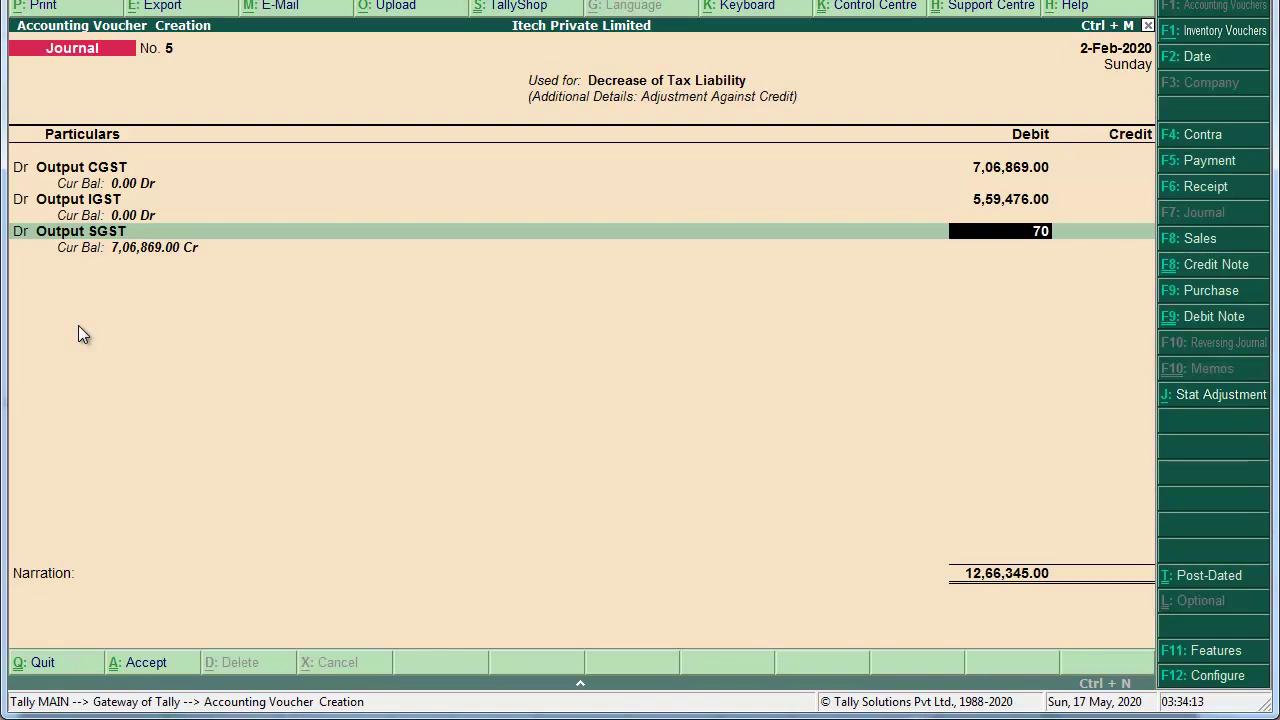
key(Return)
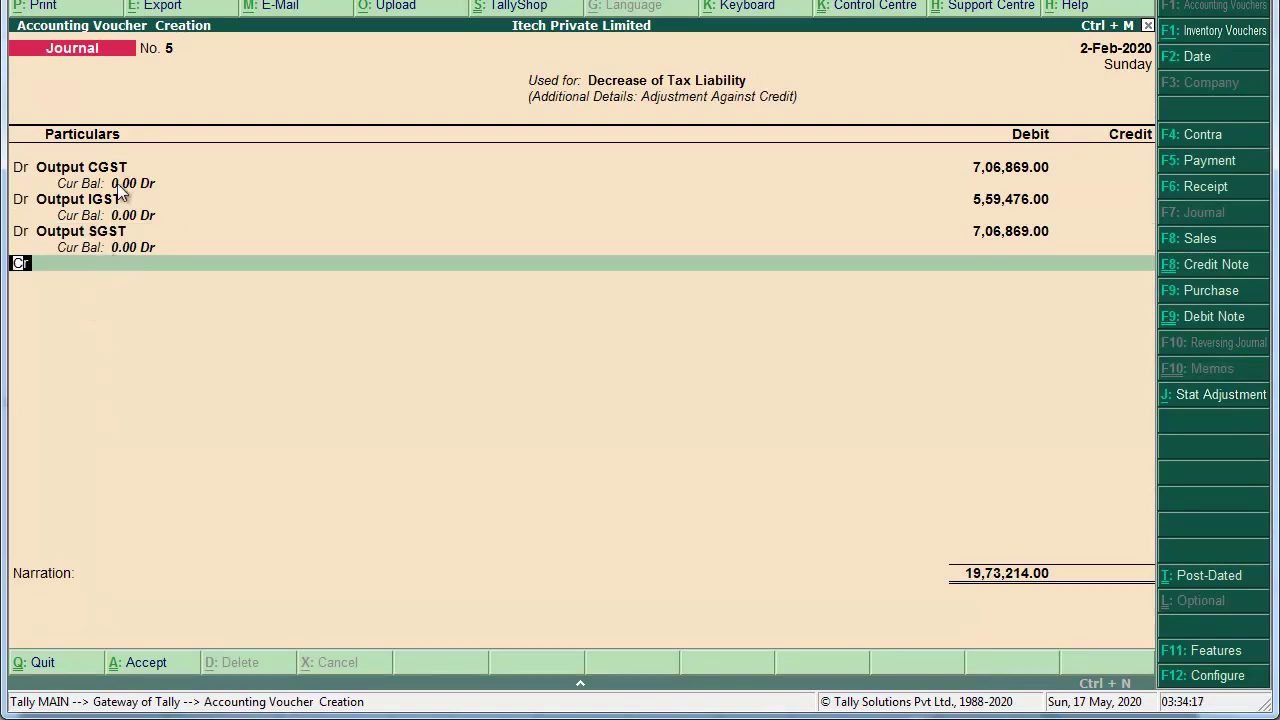
key(Return)
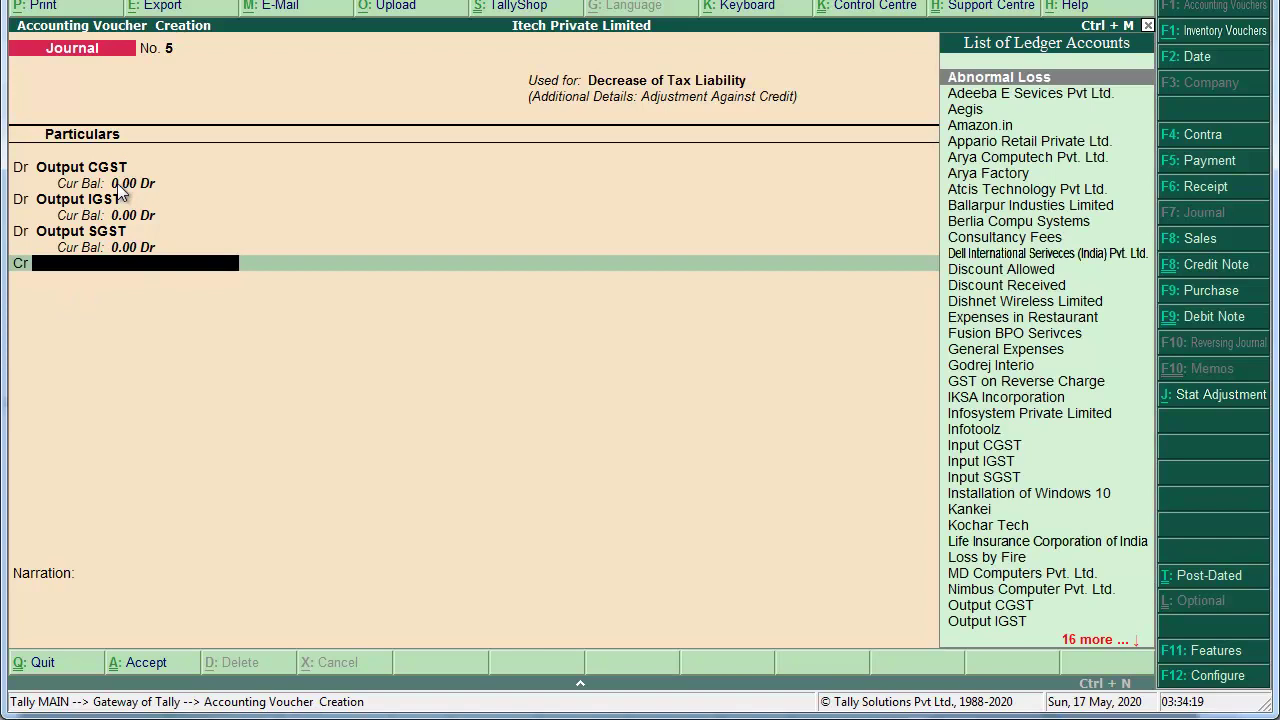
Step: Credit Input CGST with 7,06,869 and Input IGST with 5,59,476
text(Input)
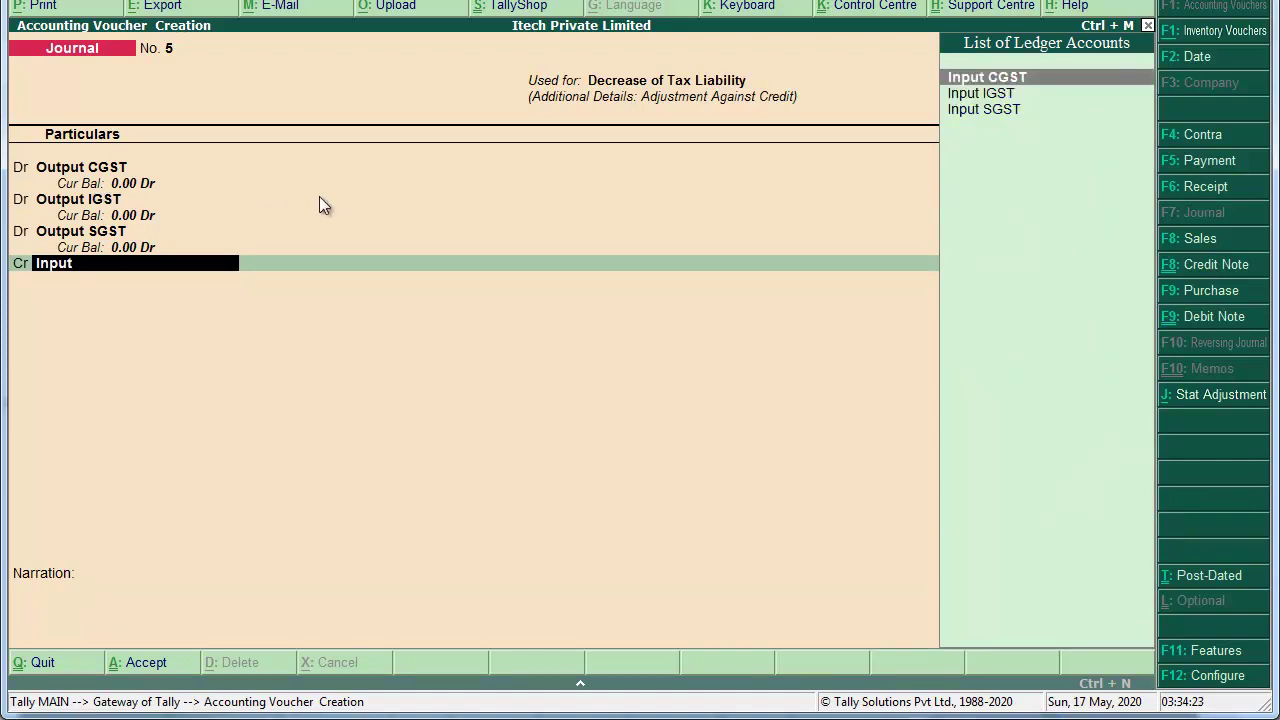
key(Return)
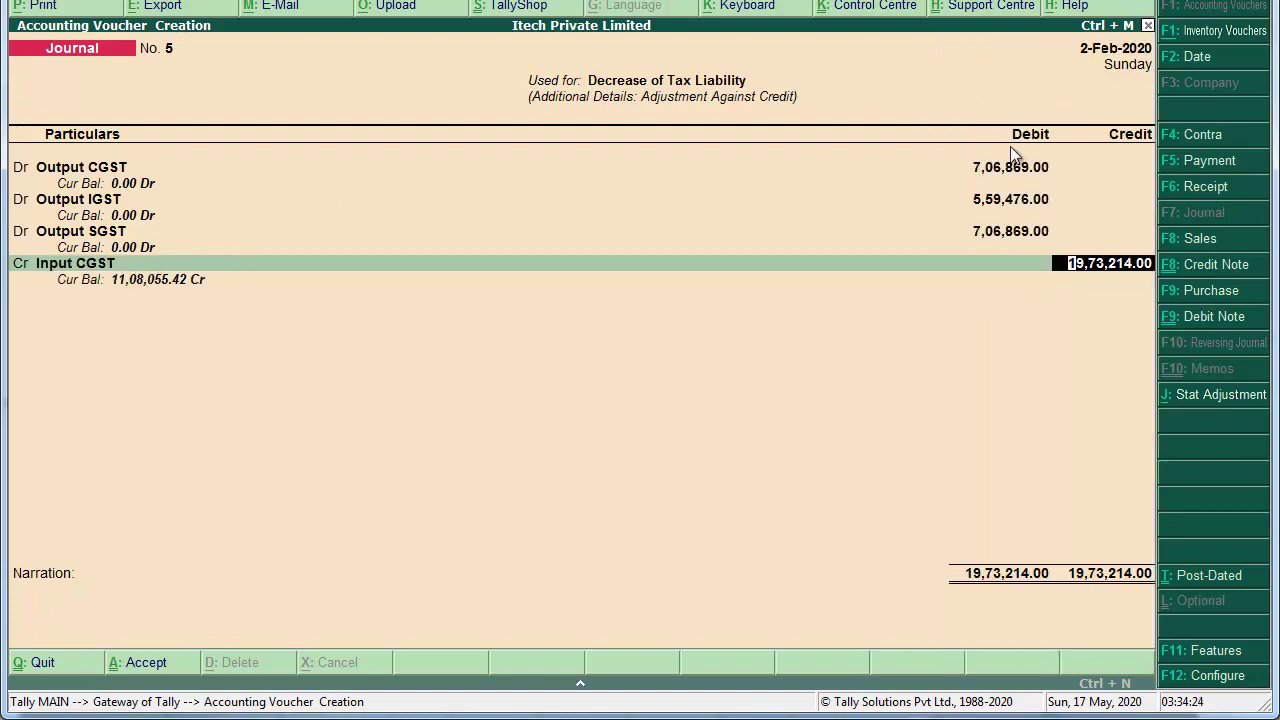
text(706869)
key(Return)
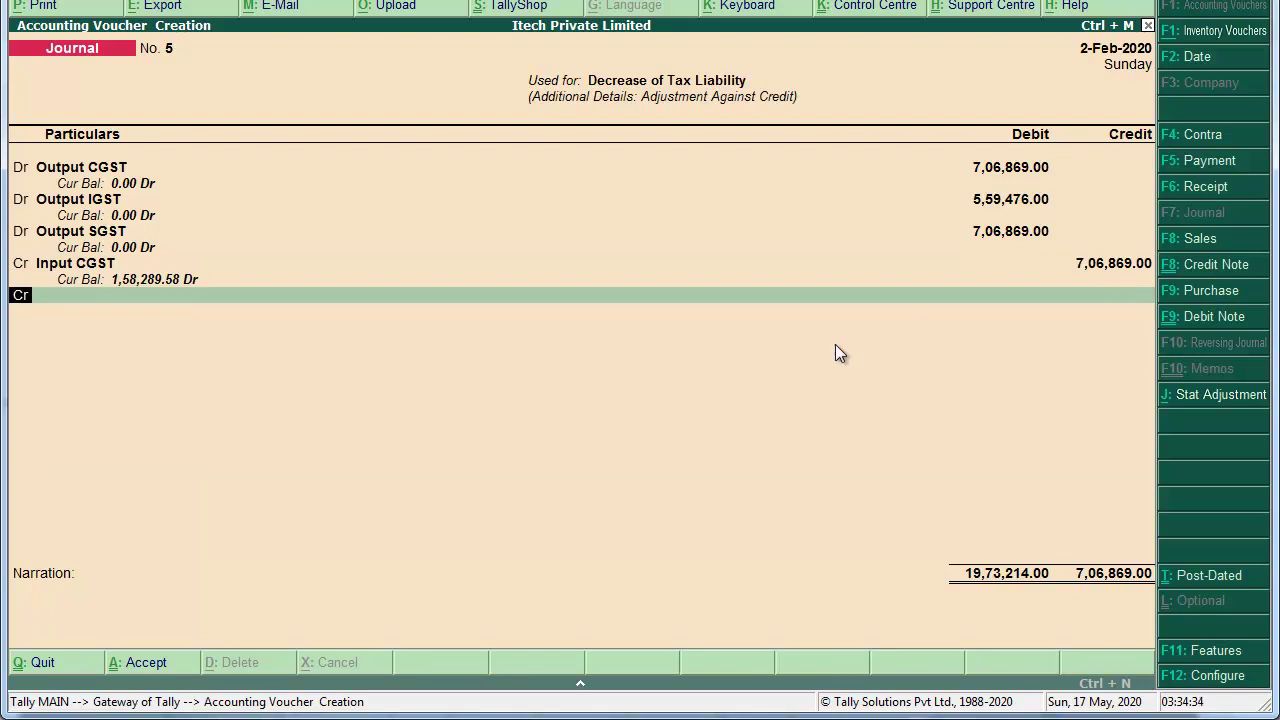
key(Return)
text(io)
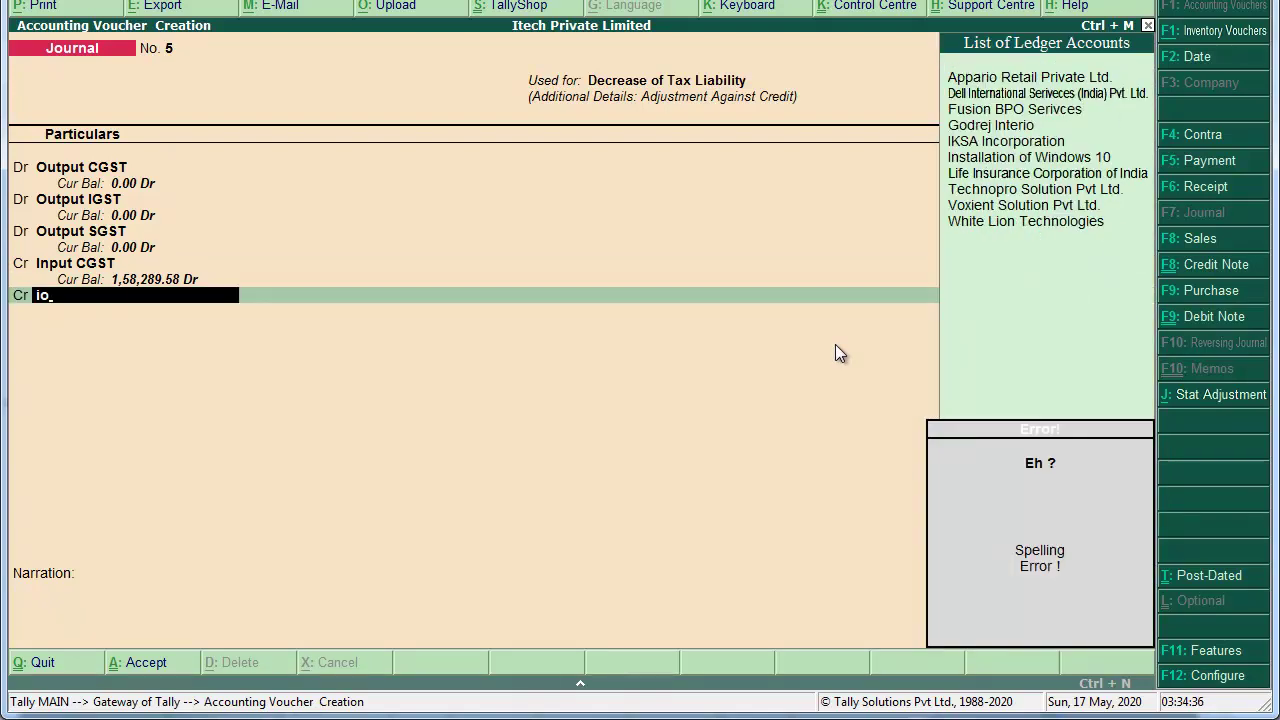
key(BackSpace)
key(BackSpace)
text(input)
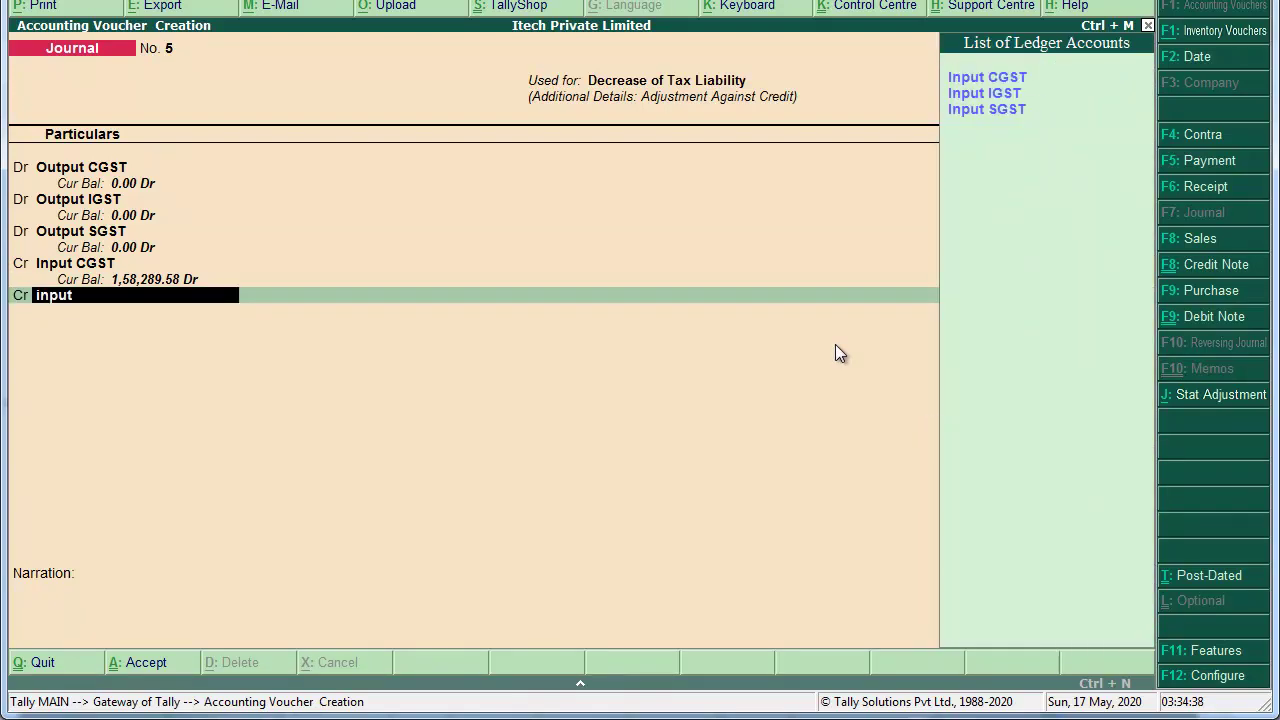
key(Return)
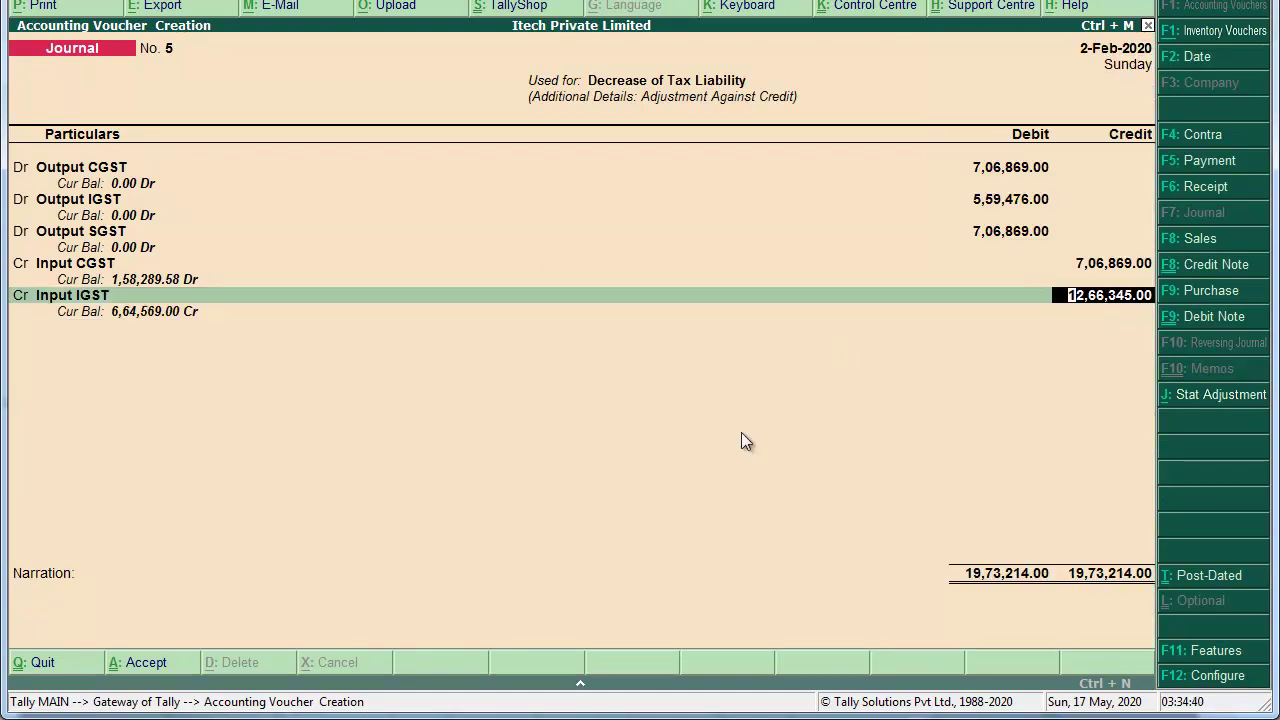
text(55)
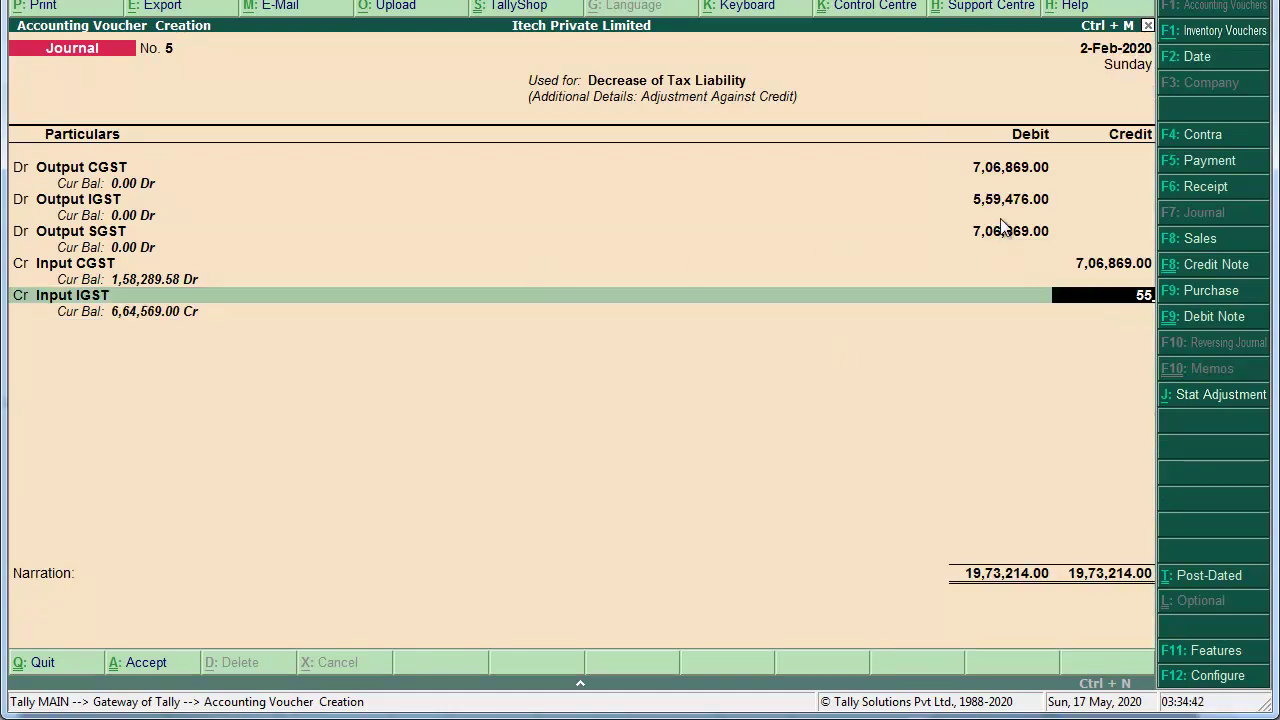
text(9476)
key(Return)
Step: Credit Input SGST with 7,06,869 so the journal balances at 19,73,214
text(Input)
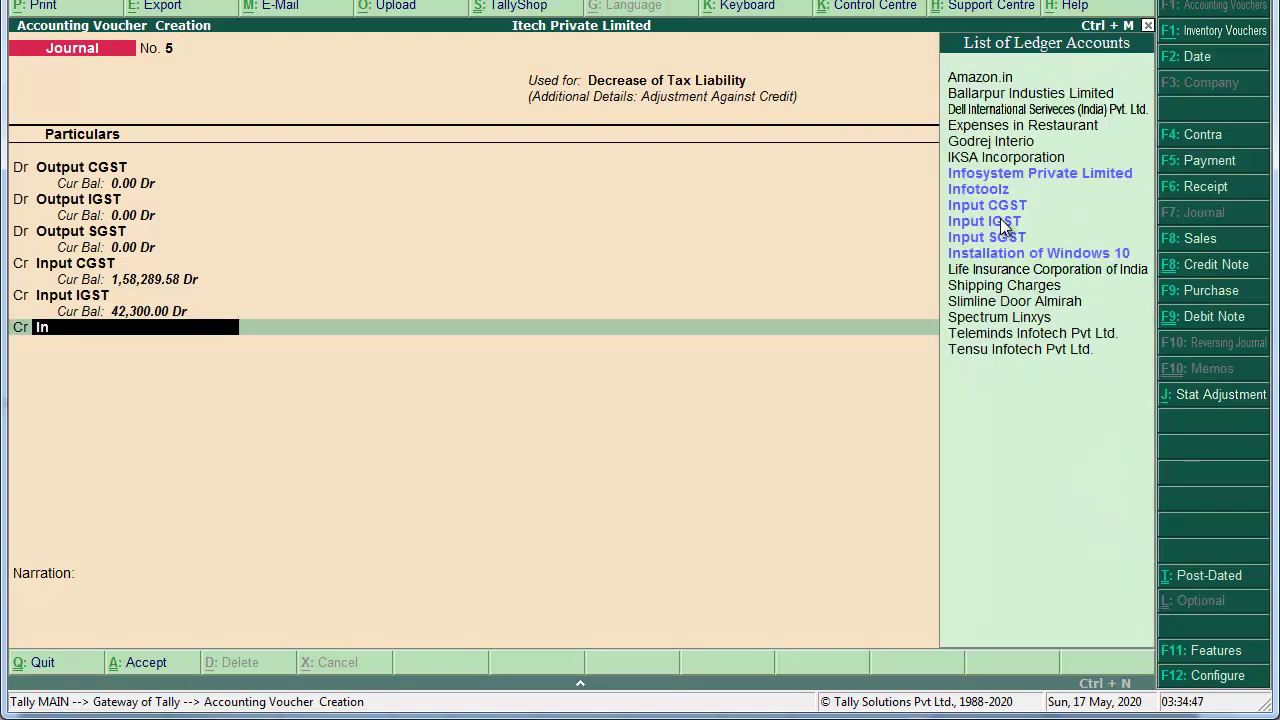
key(Down)
key(Down)
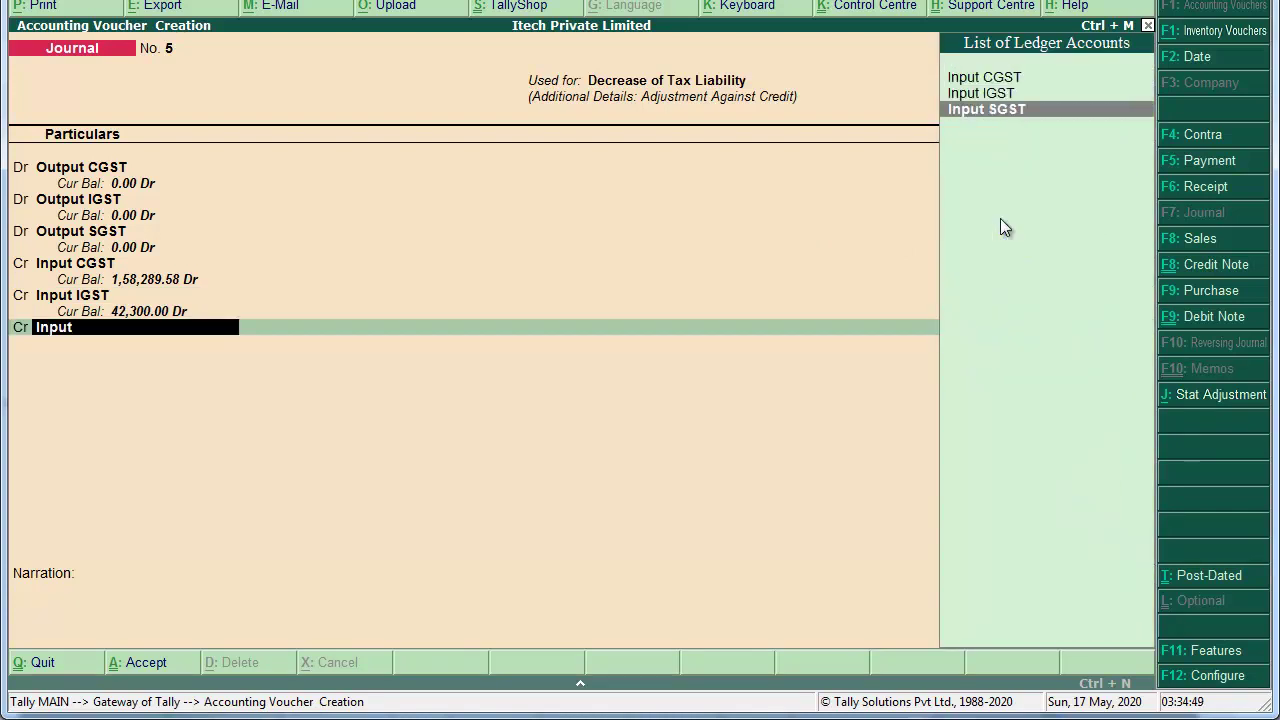
key(Return)
text(7,06,)
text(869)
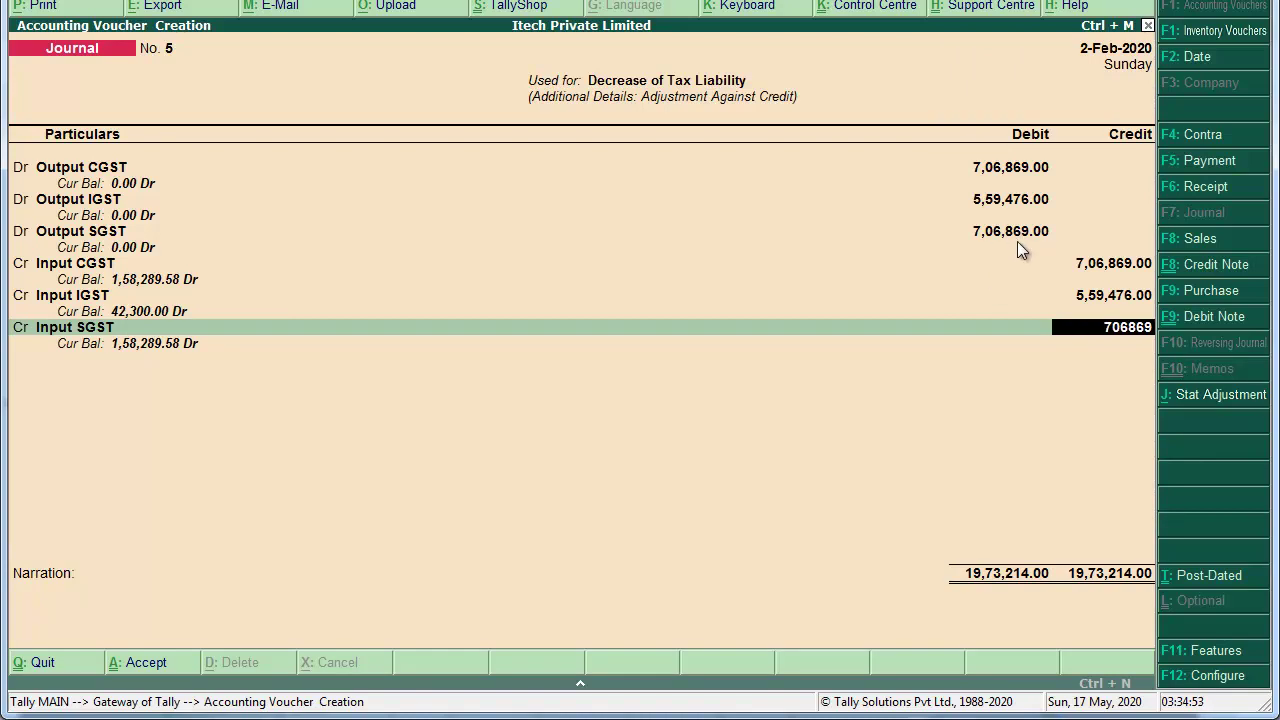
key(Return)
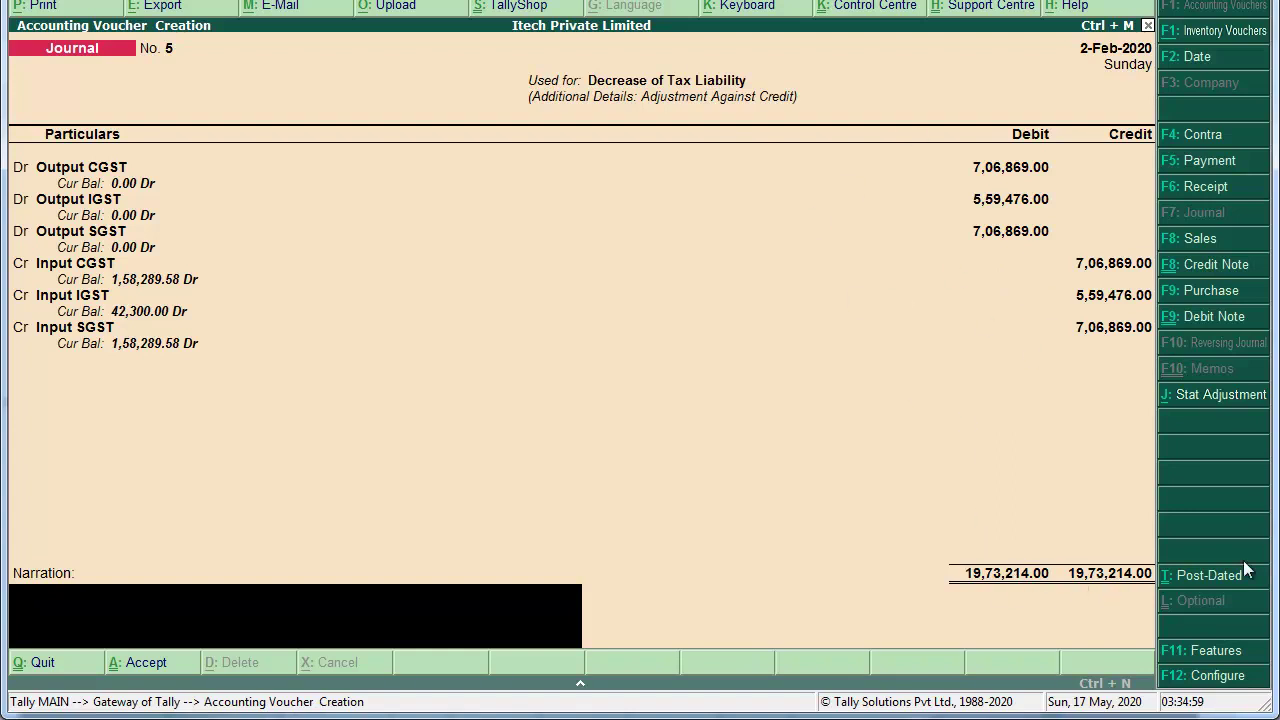
Step: Add the narration 'Bieng pass an adjustment entry against Input Tax Asset' and accept Journal No. 5
text(Bieng pass an adju)
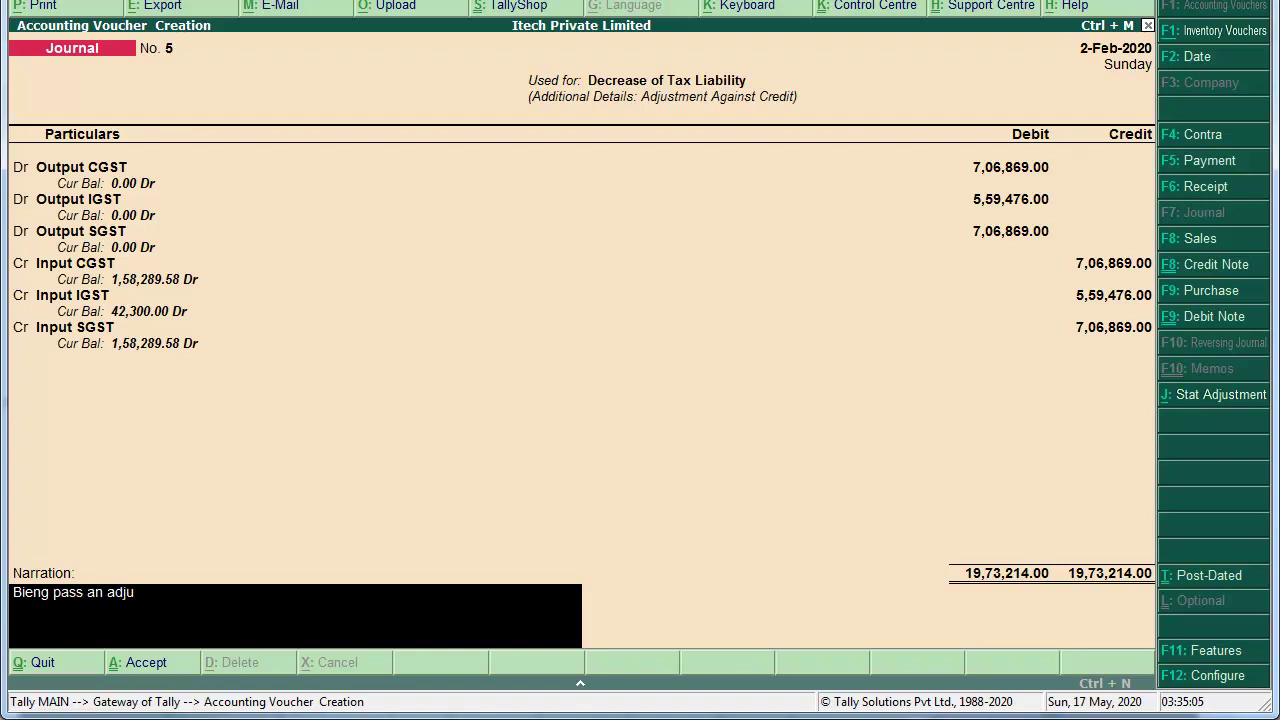
text(stment entry agani)
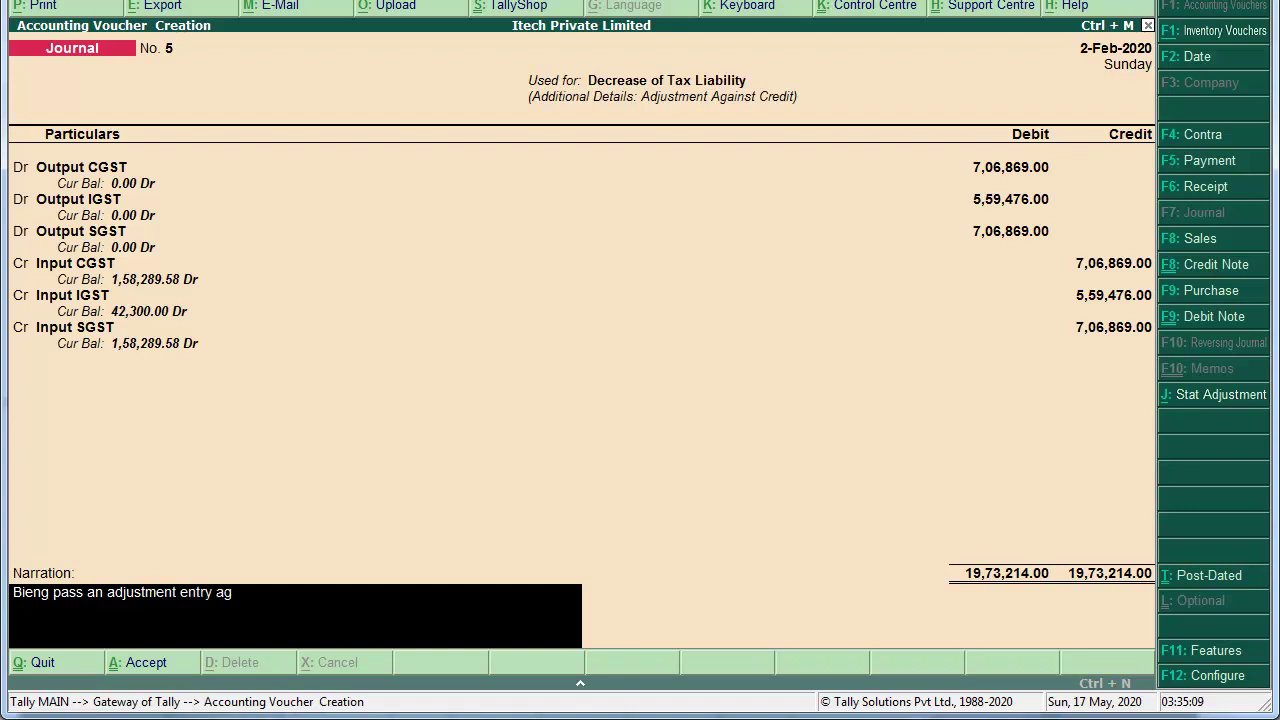
key(BackSpace)
key(BackSpace)
key(BackSpace)
text(ains)
text(t C)
key(BackSpace)
key(BackSpace)
text(Input Tax Asse)
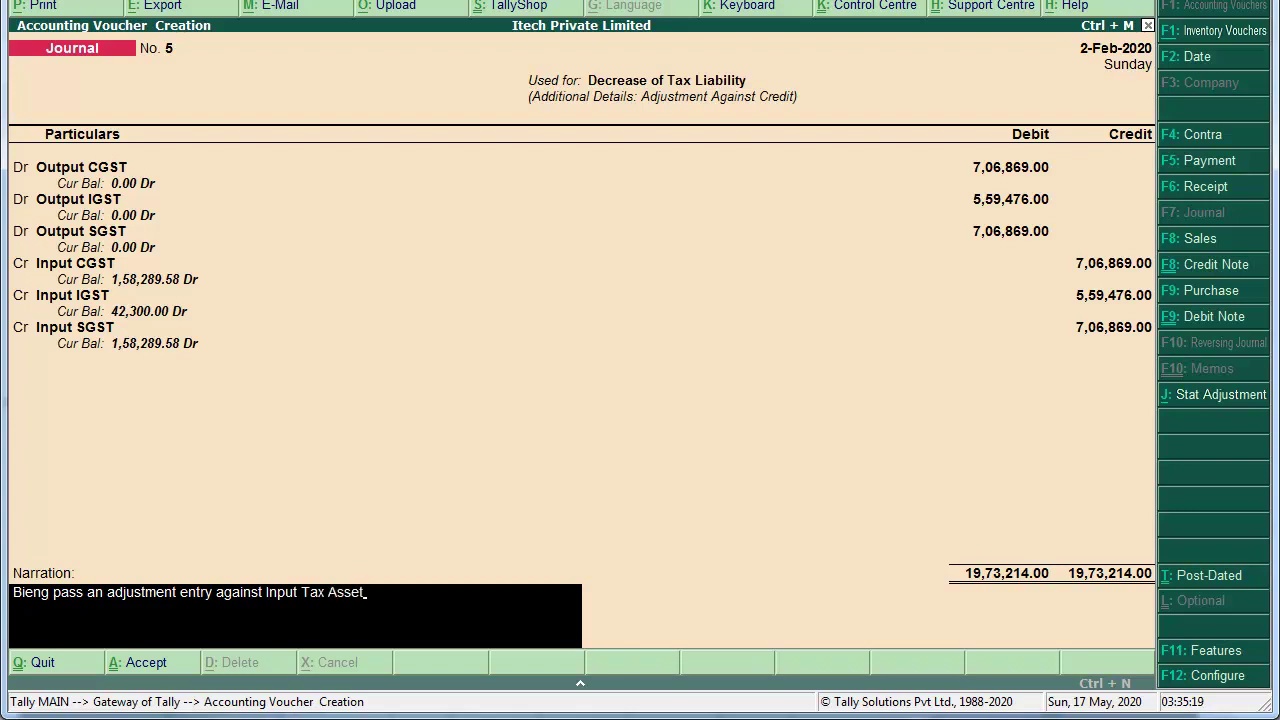
text(t)
key(Return)
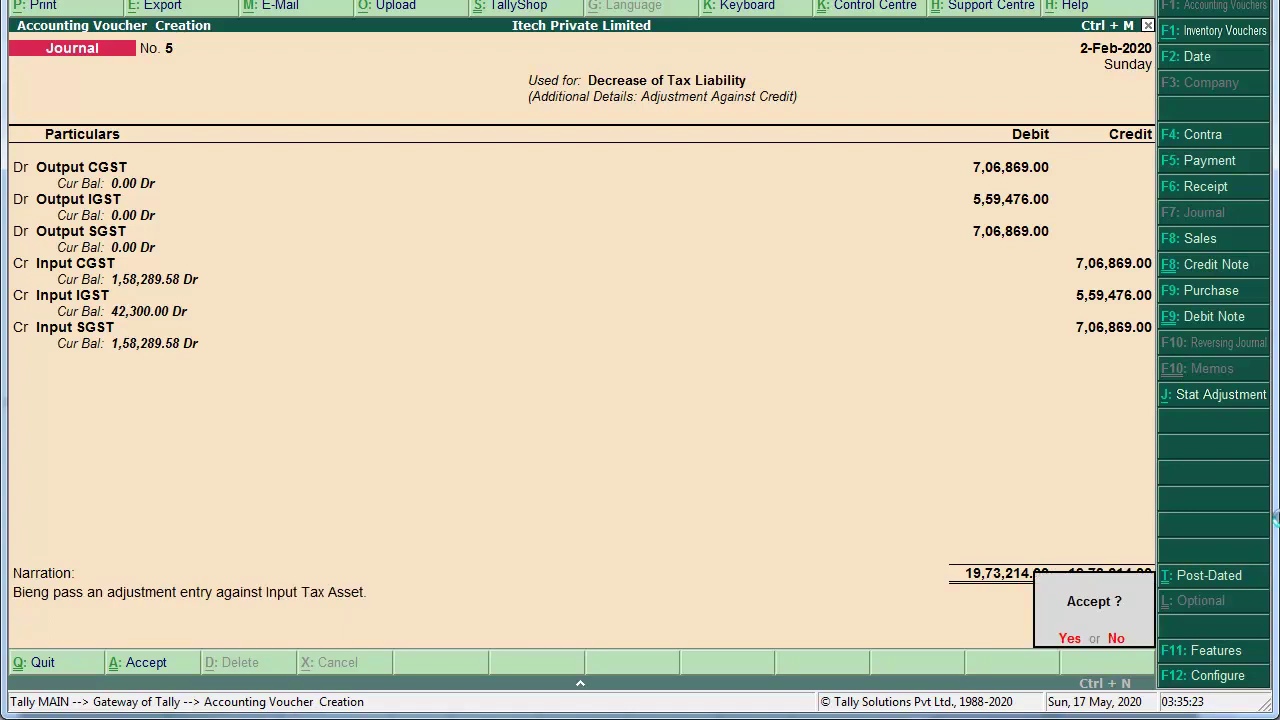
key(Return)
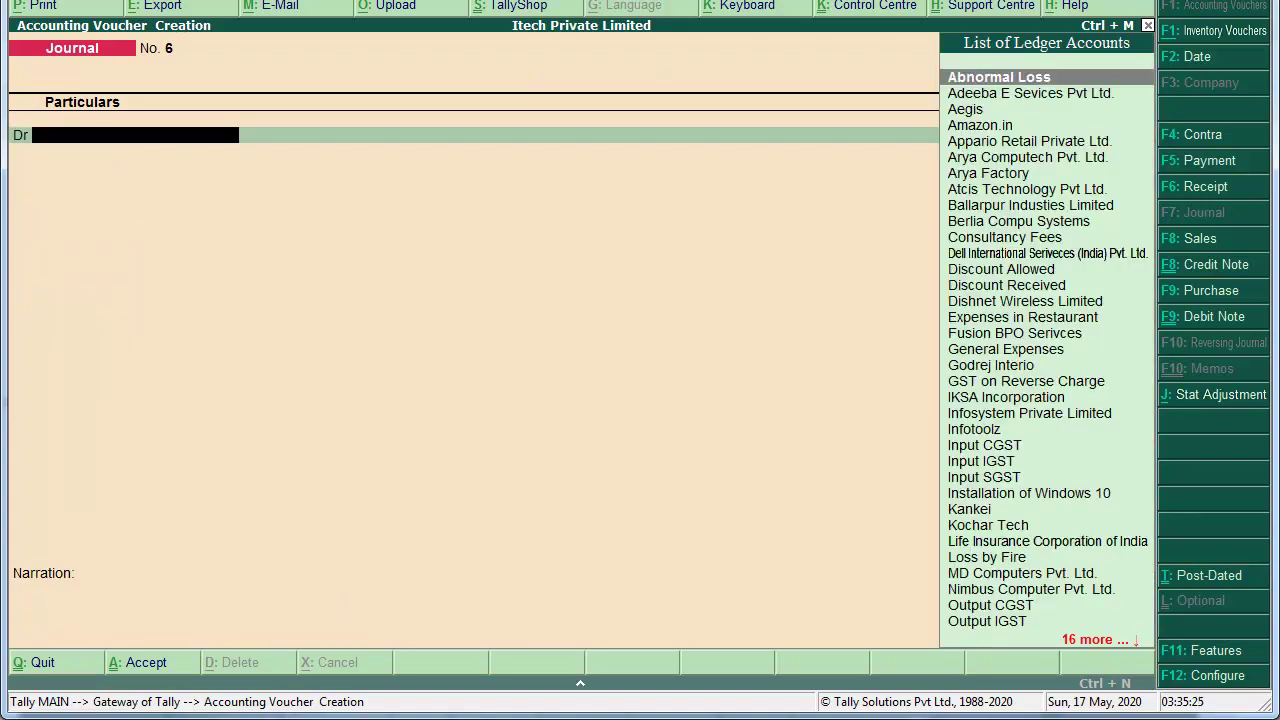
Step: Open the detailed Balance Sheet and drill into Duties & Taxes, showing only Input GST totalling 3,58,879.16 Dr
key(ctrl+q)
key(Down)
key(Down)
key(Down)
key(Down)
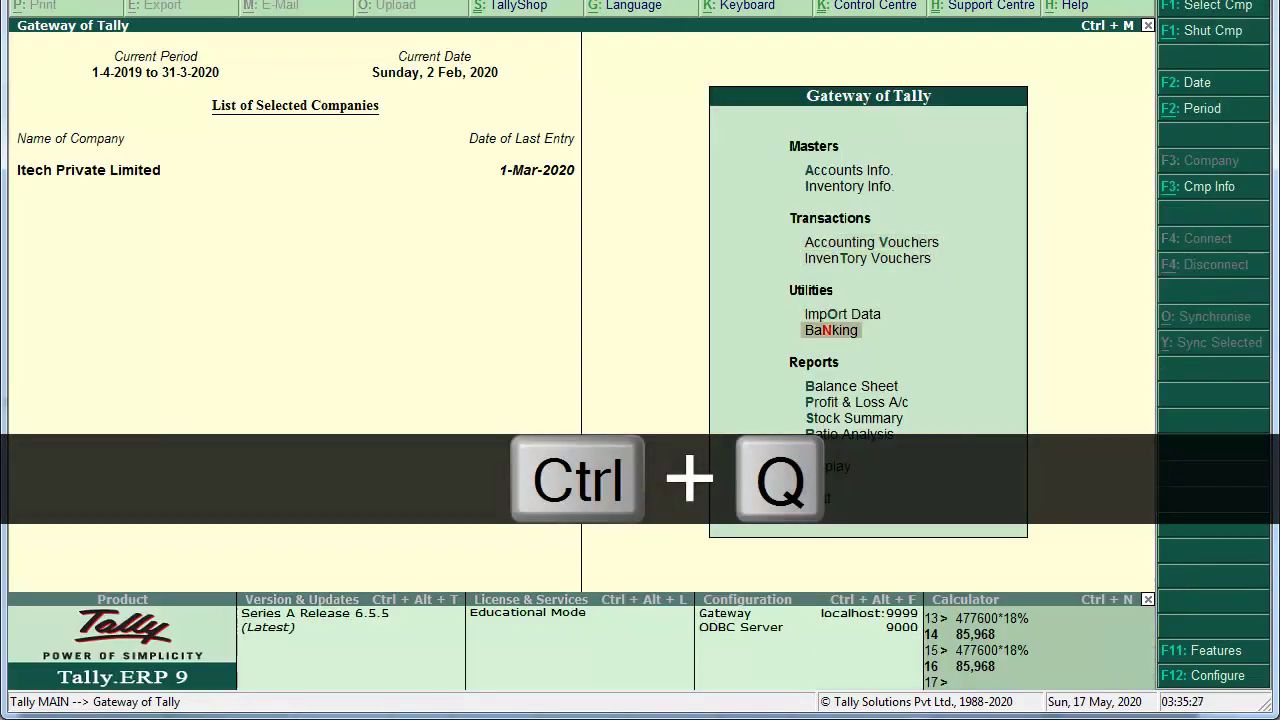
key(Return)
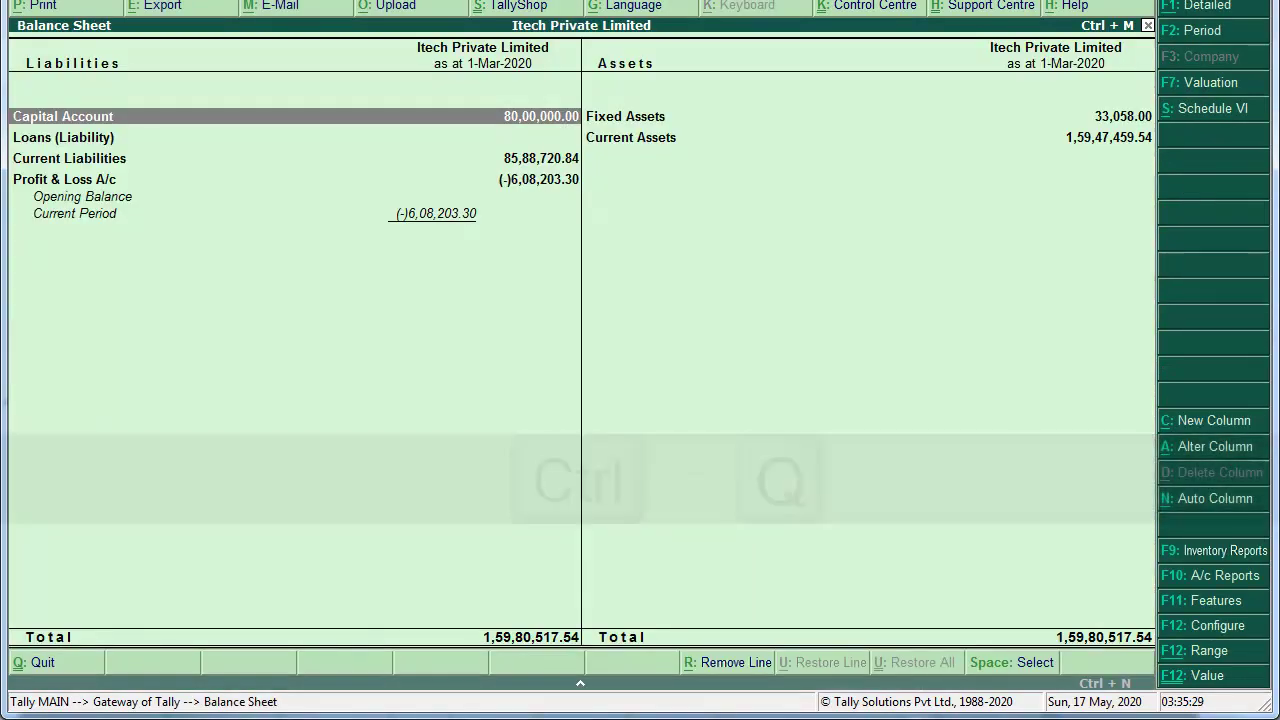
key(alt+F1)
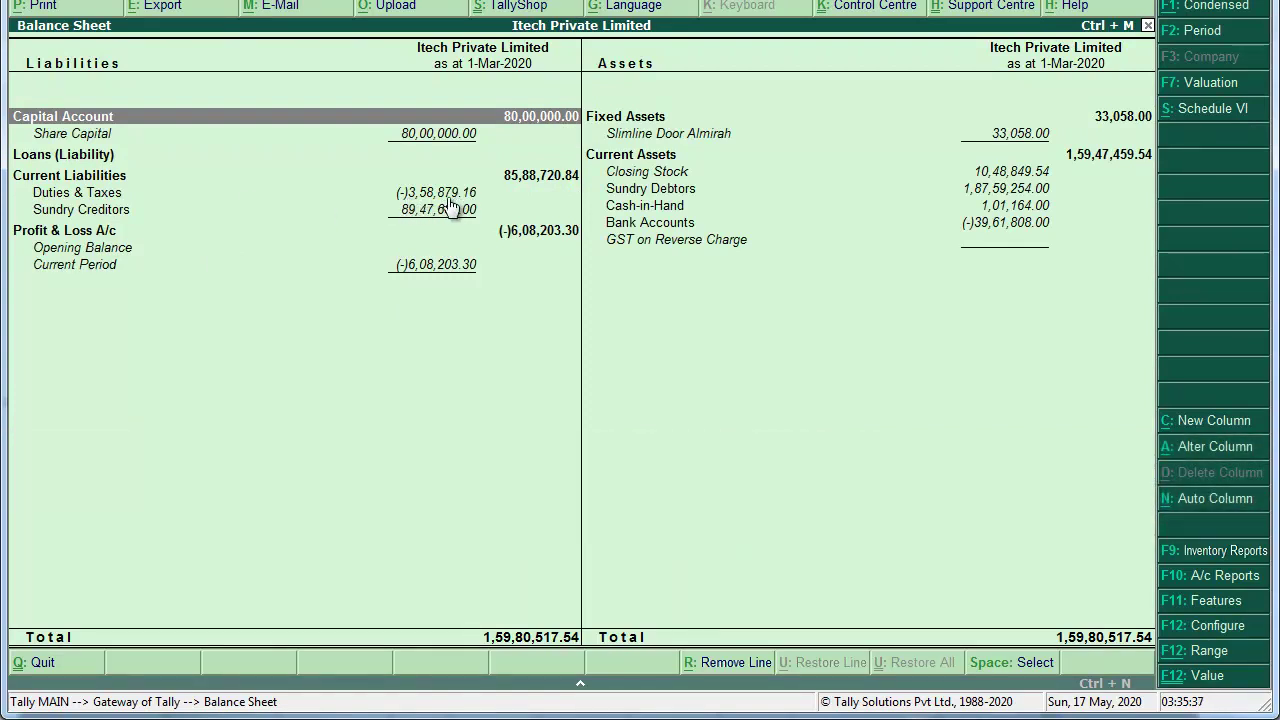
key(Down)
key(Down)
key(Down)
key(Down)
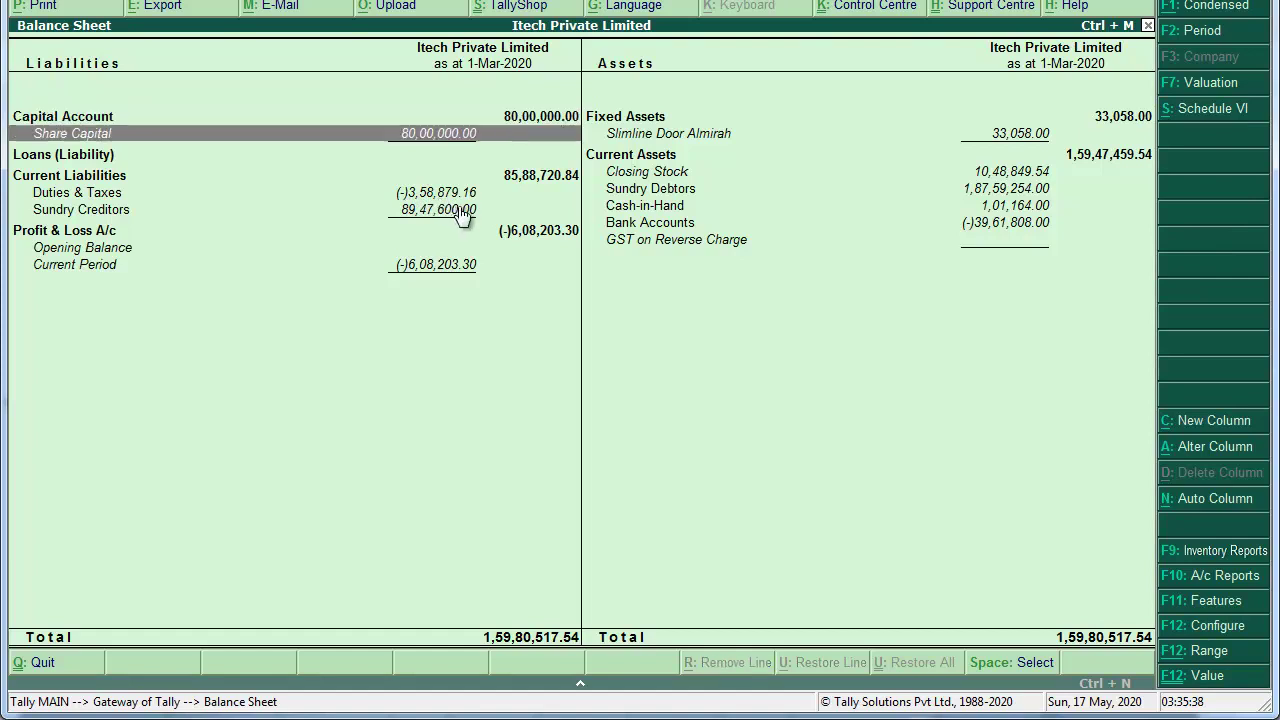
key(Return)
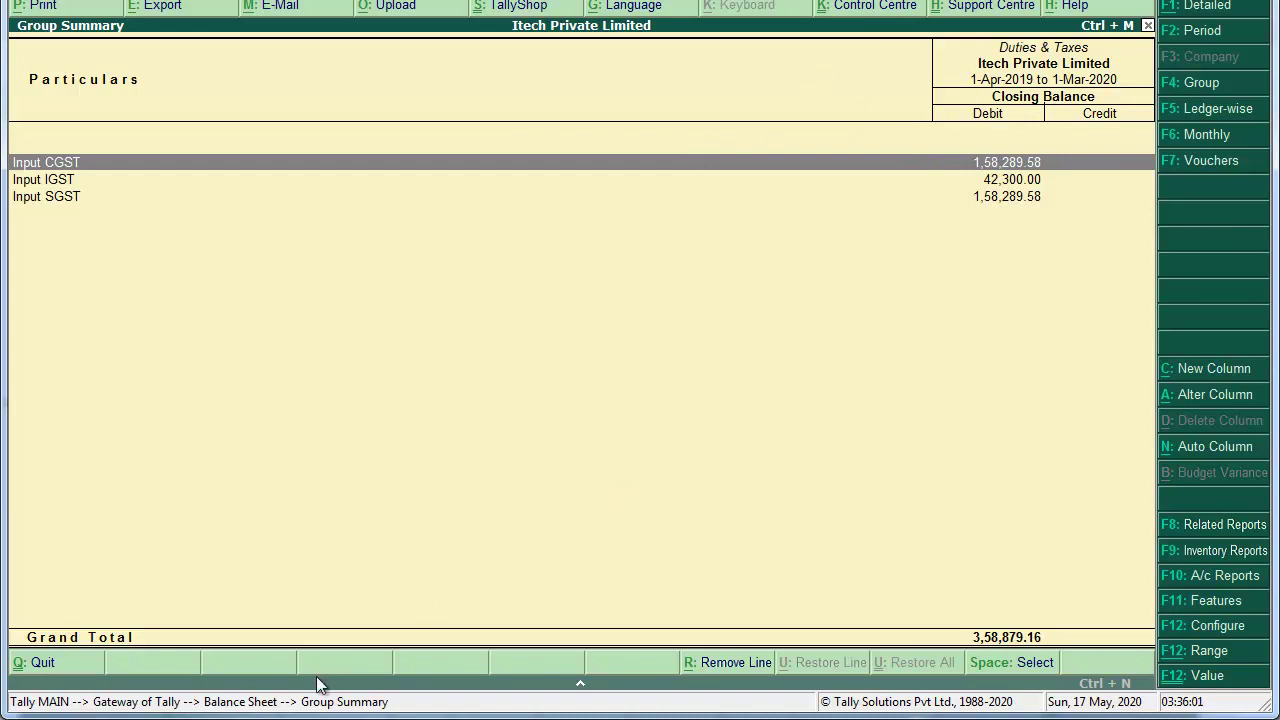
Step: Bring the scanned GST forms PDF forward and scroll from Form GST PMT-06 to Form GSTR-1 on page 88
click(250, 718)
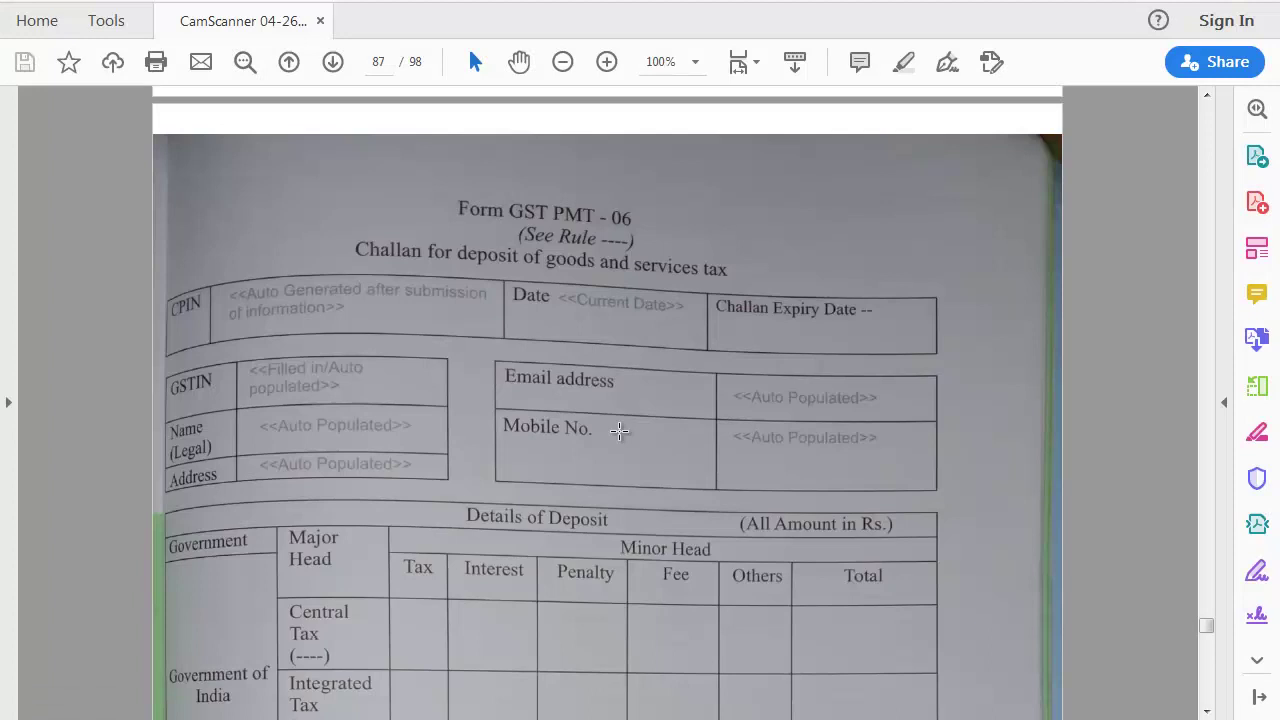
scroll(620, 431, down, 10)
scroll(620, 431, down, 9)
scroll(620, 431, down, 1)
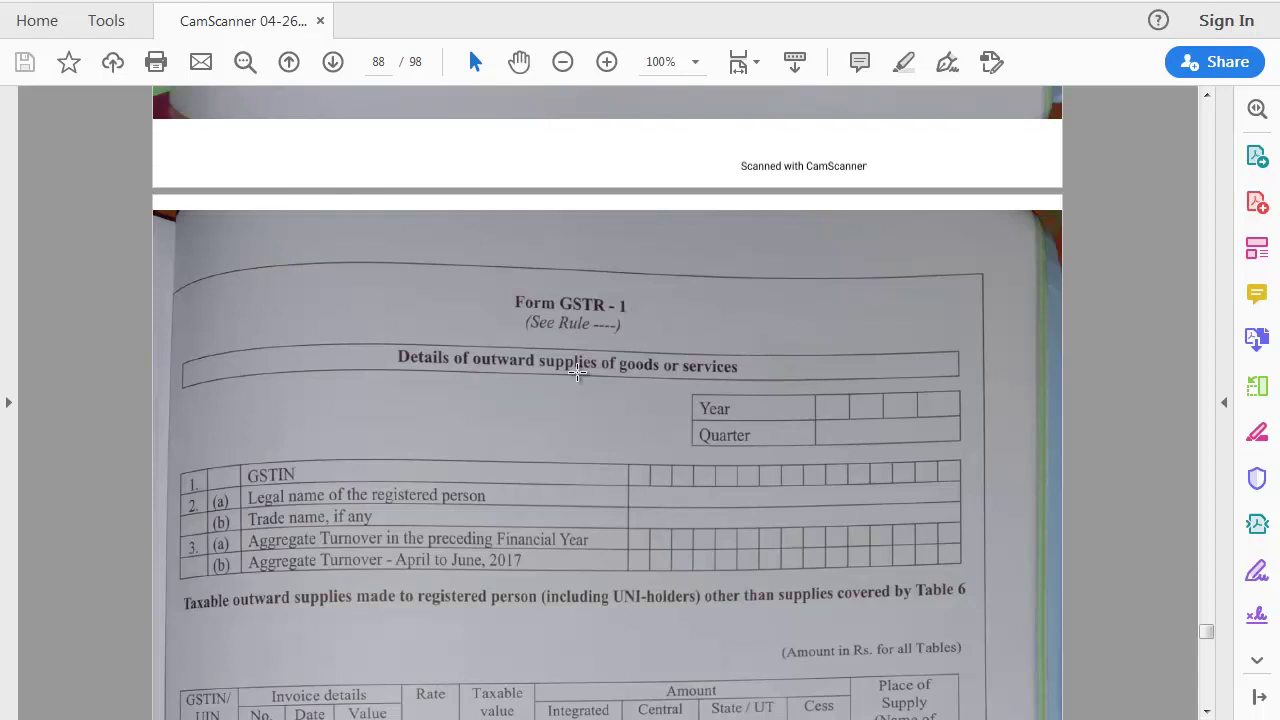
Step: Leave the scanned GSTR-1 form and return to Tally's Duties & Taxes summary showing 3,58,879.16
key(alt+Tab)
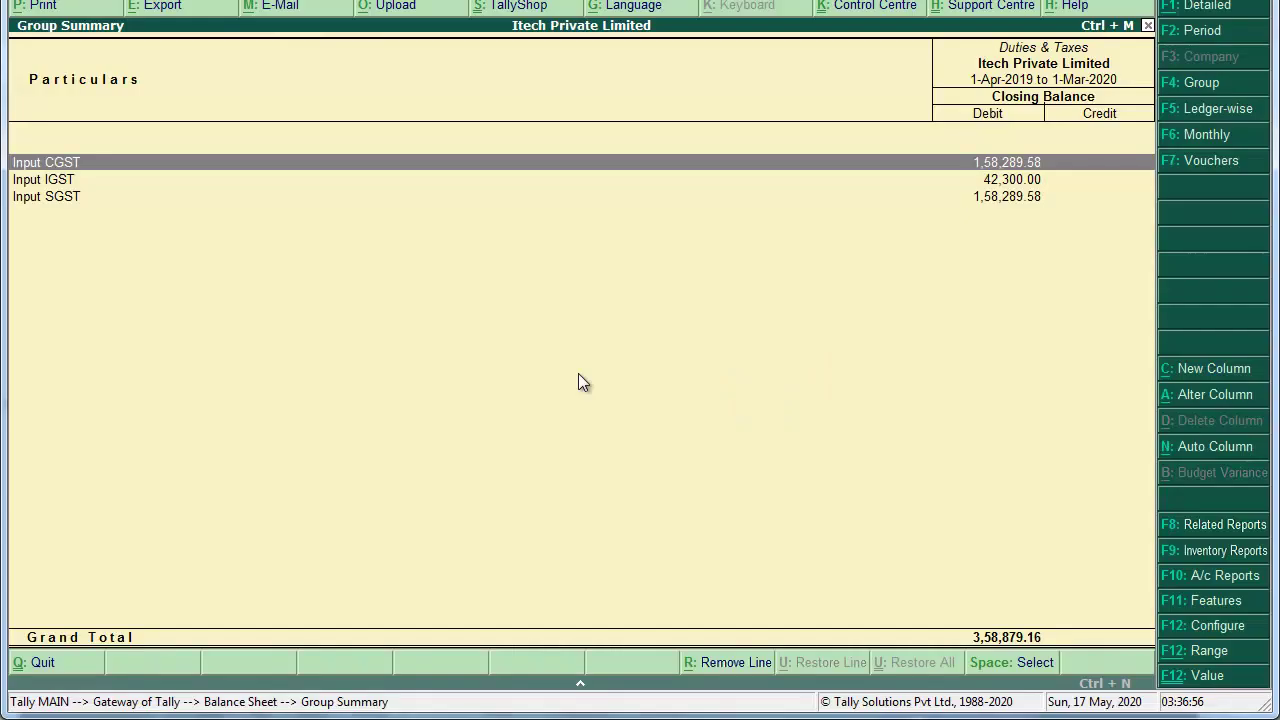
Step: Open the GSTR-1 Returns Summary via Display > Statutory Reports > GST, showing 2 B2B invoices
key(Escape)
key(Escape)
key(Escape)
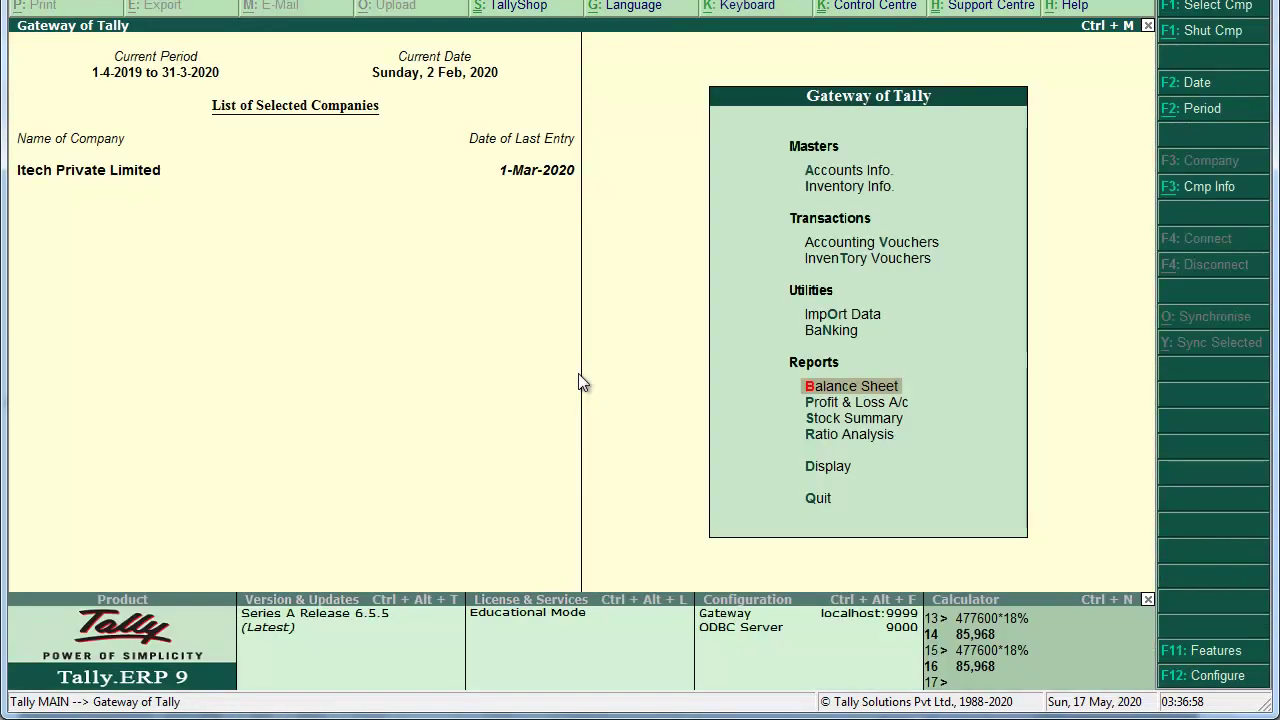
key(Escape)
key(Down)
key(Down)
key(Down)
key(Down)
key(Down)
key(Down)
key(Down)
key(Down)
key(Down)
key(Down)
key(Down)
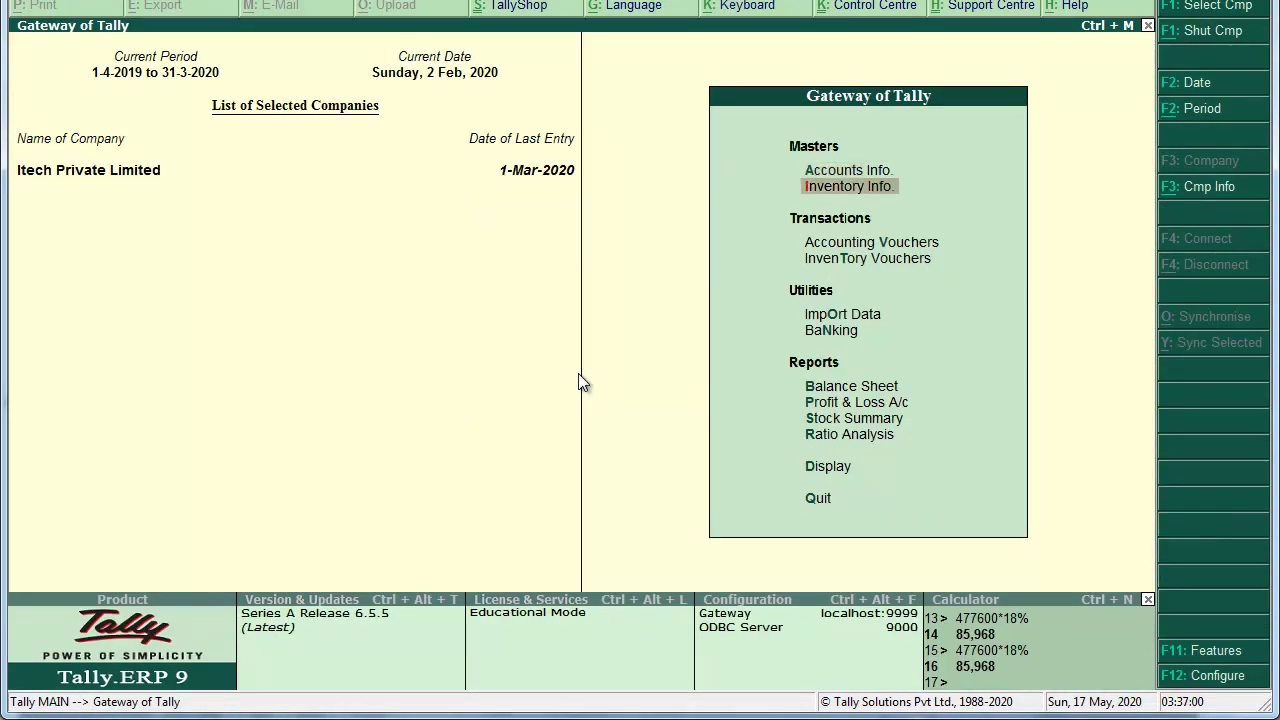
key(Return)
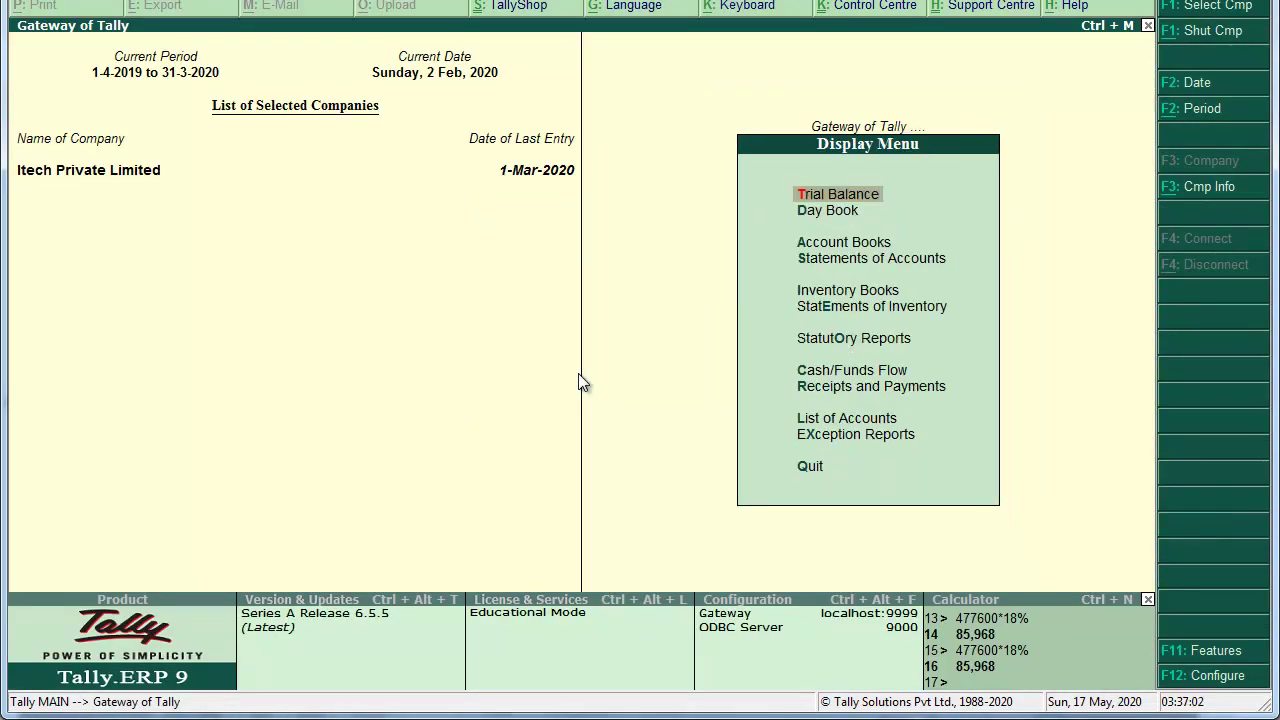
key(Down)
key(Down)
key(Down)
key(Down)
key(Down)
key(Down)
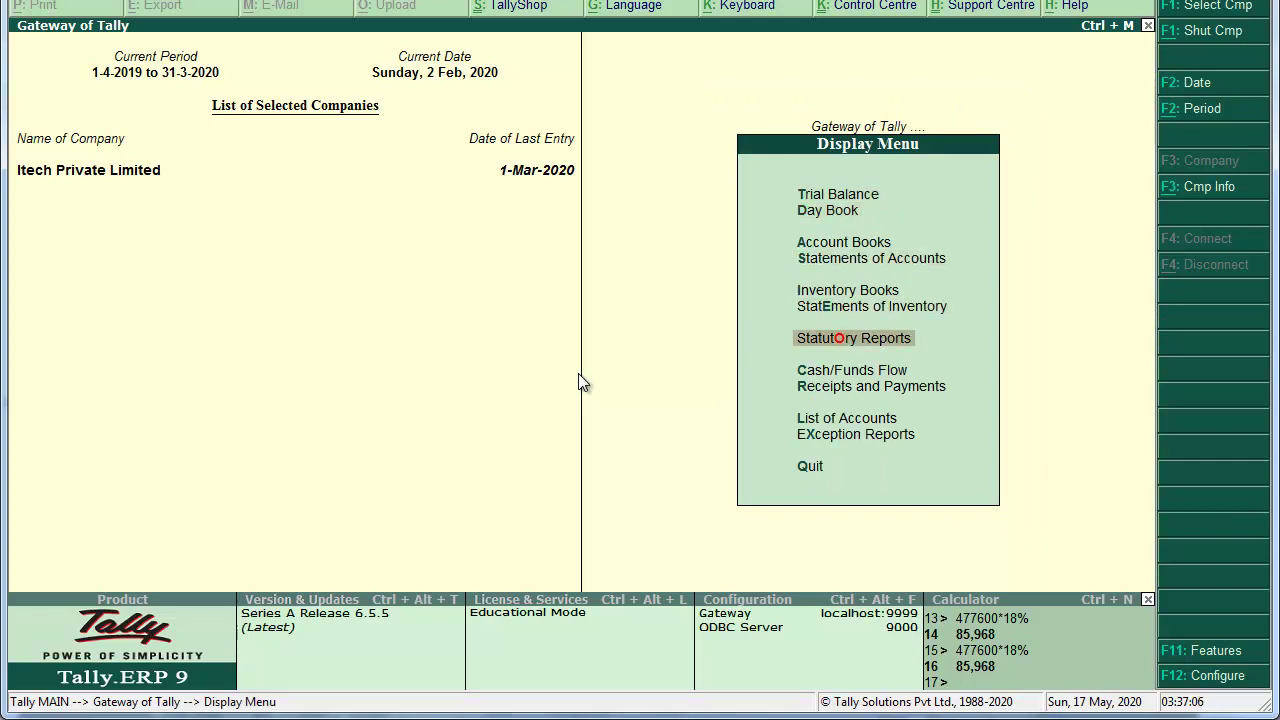
key(Return)
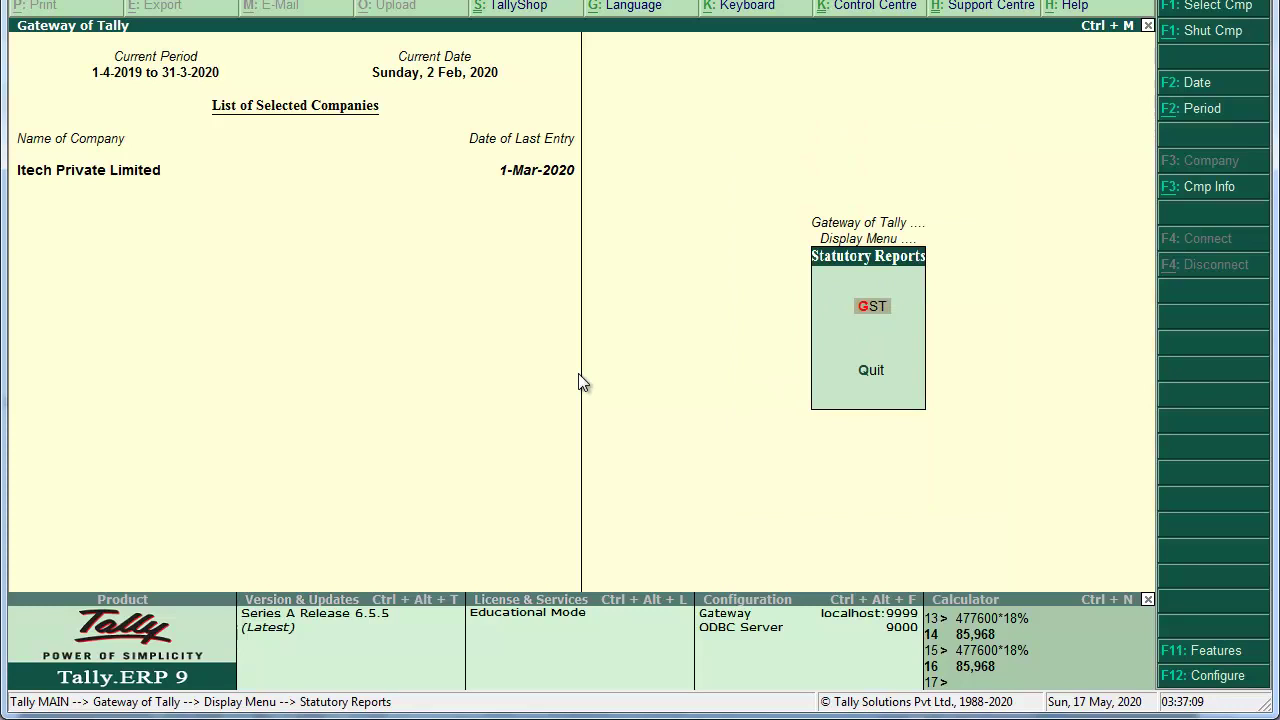
key(Return)
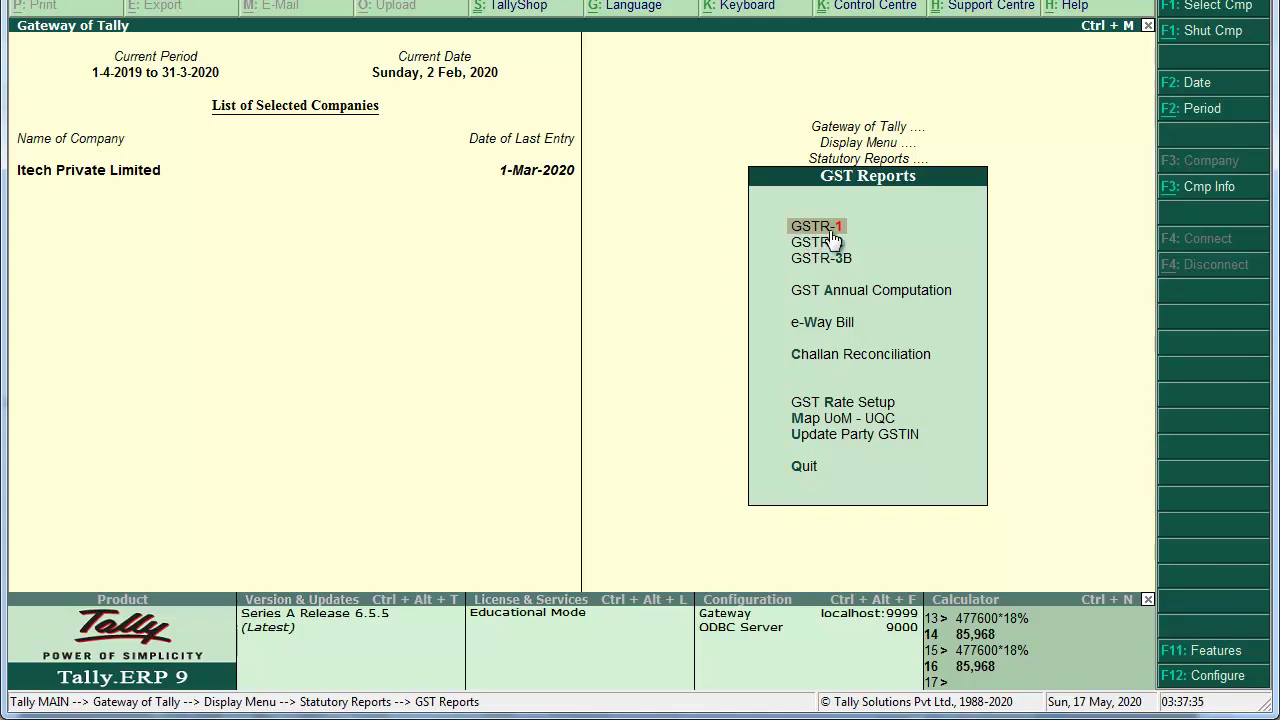
key(Return)
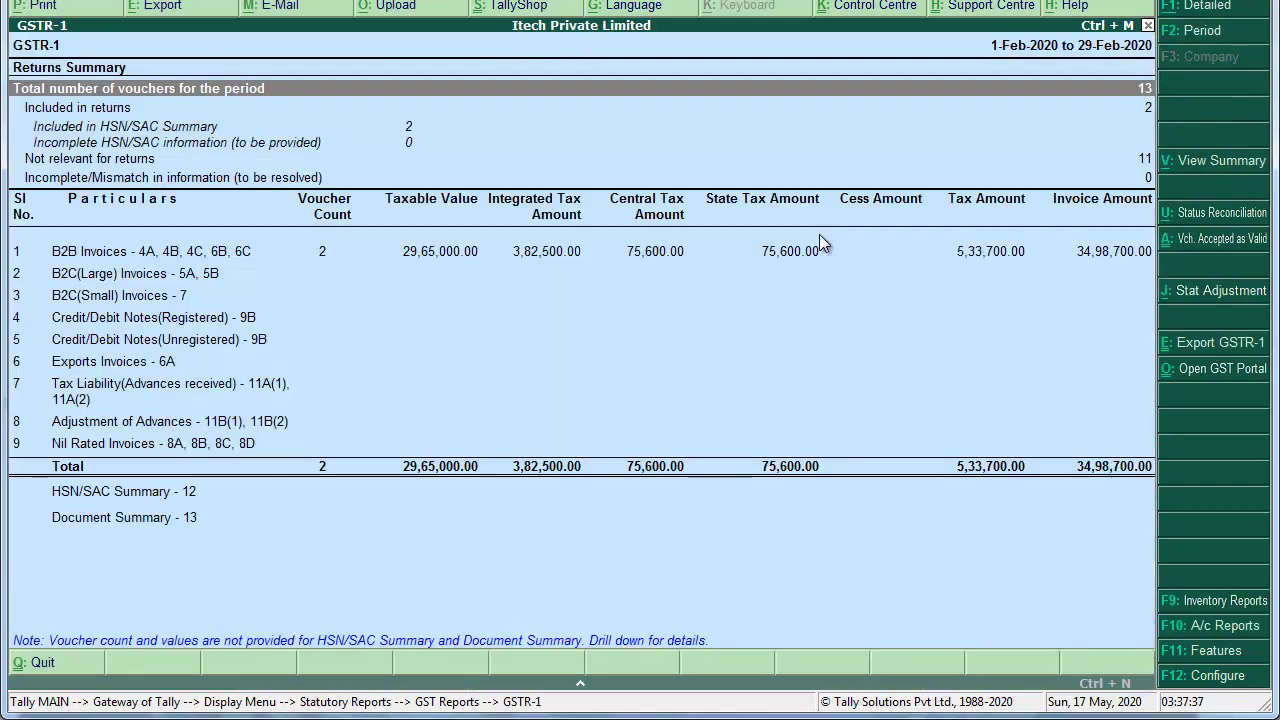
Step: Change the GSTR-1 report period to 1-Feb-2020 through 1-Mar-2020
key(alt+F2)
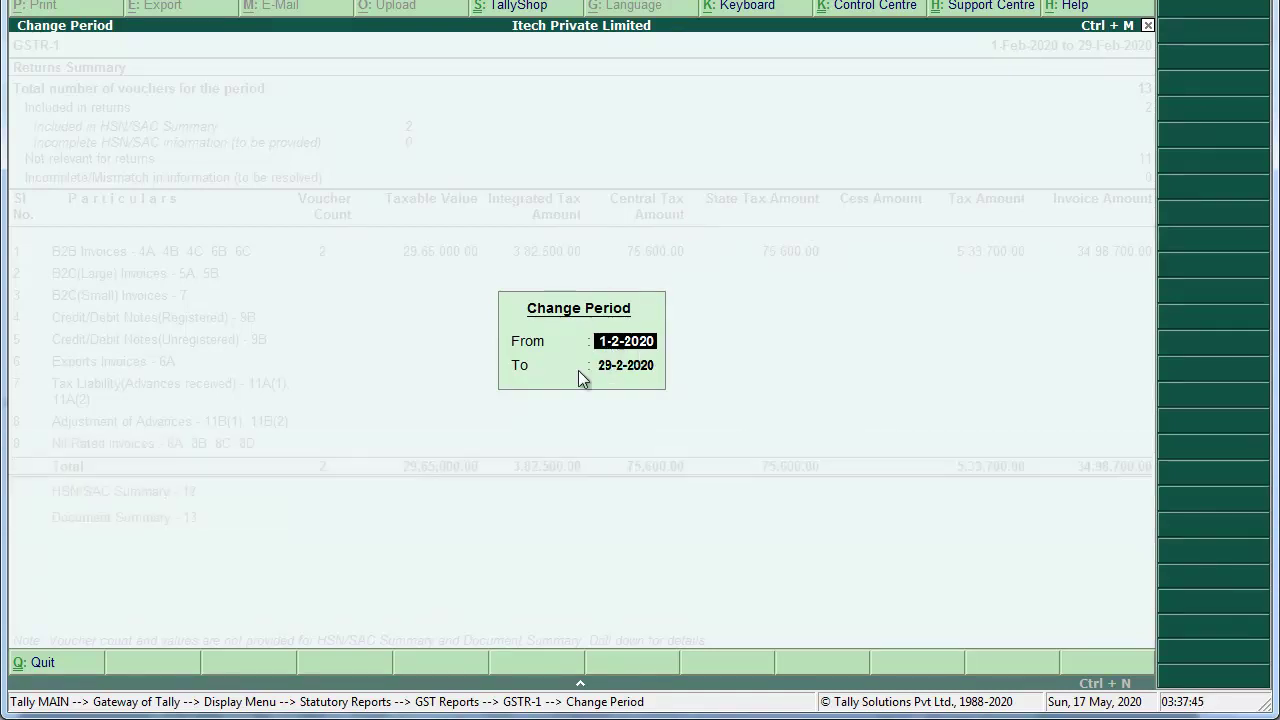
click(620, 372)
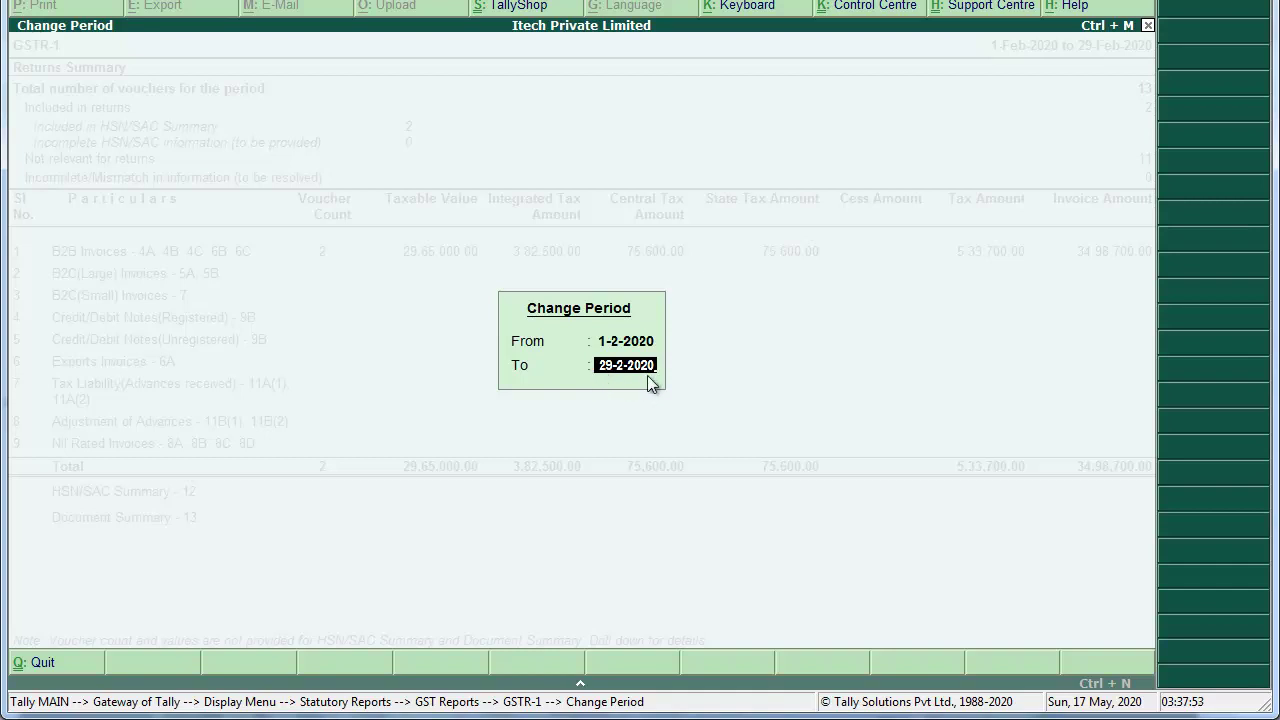
text(1-3)
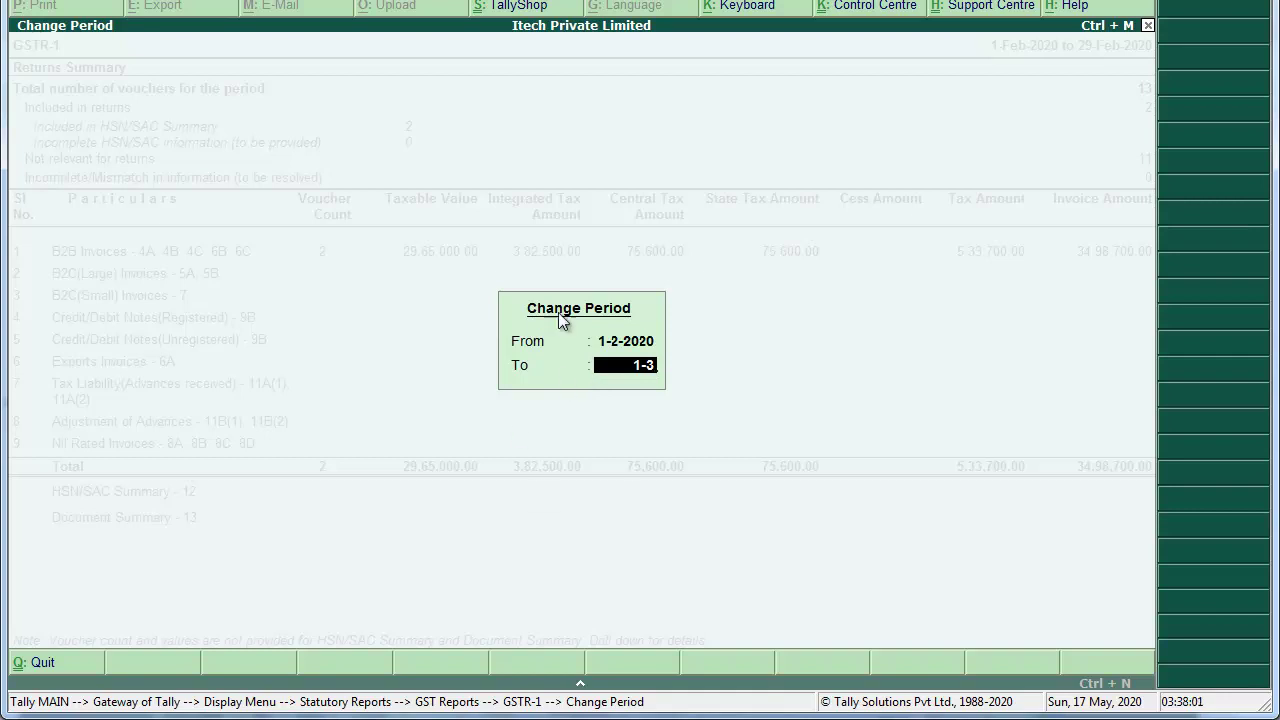
key(Return)
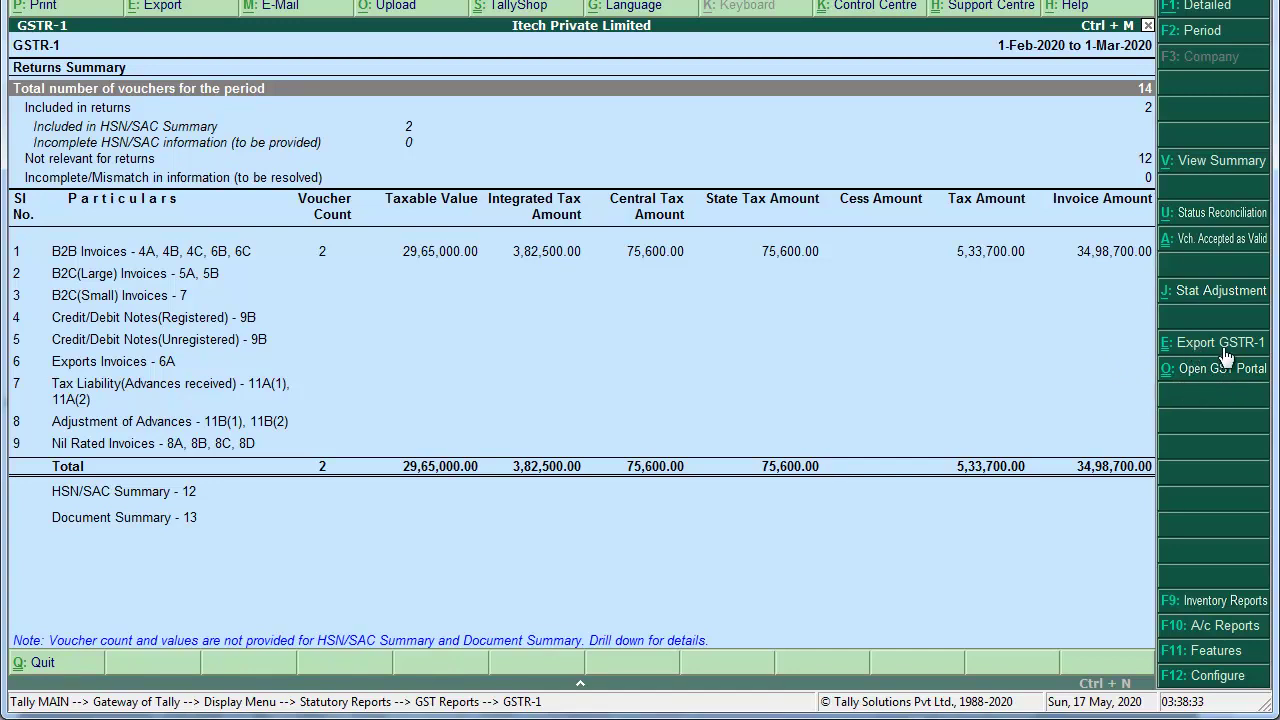
Step: Export the GSTR-1 return in JSON format to the desktop TALLY BACKUP folder
key(ctrl+e)
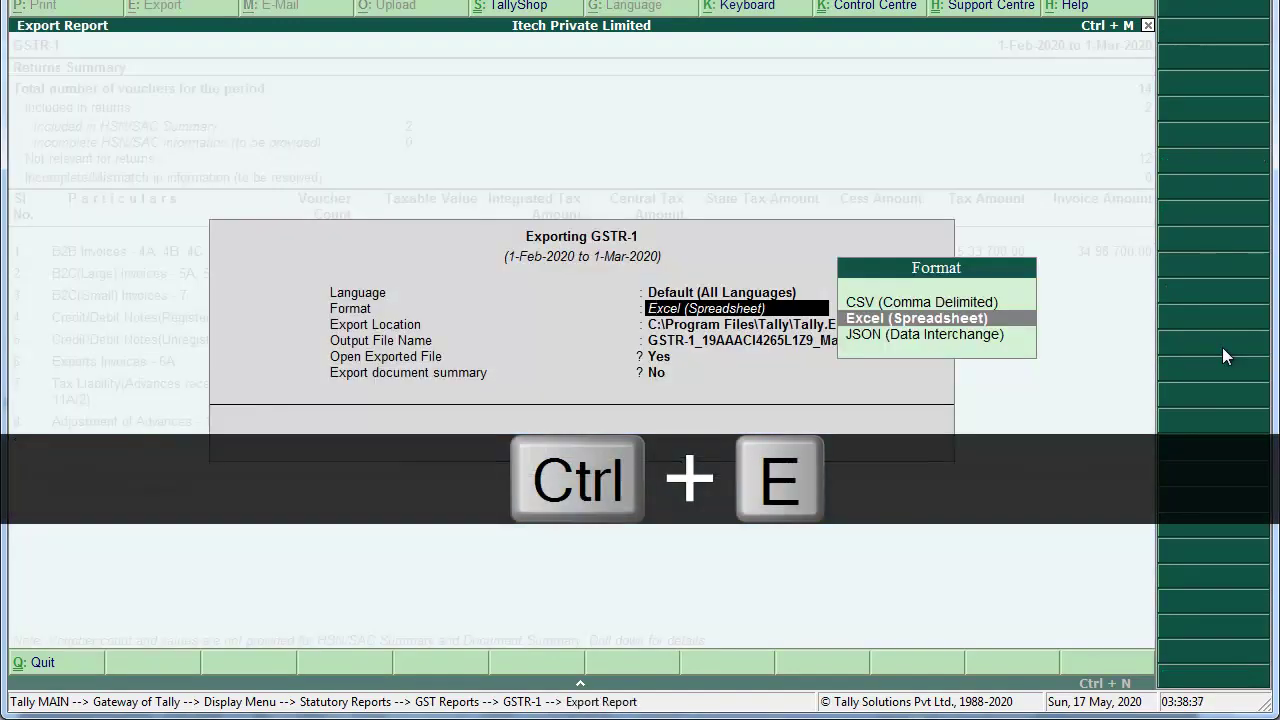
key(Down)
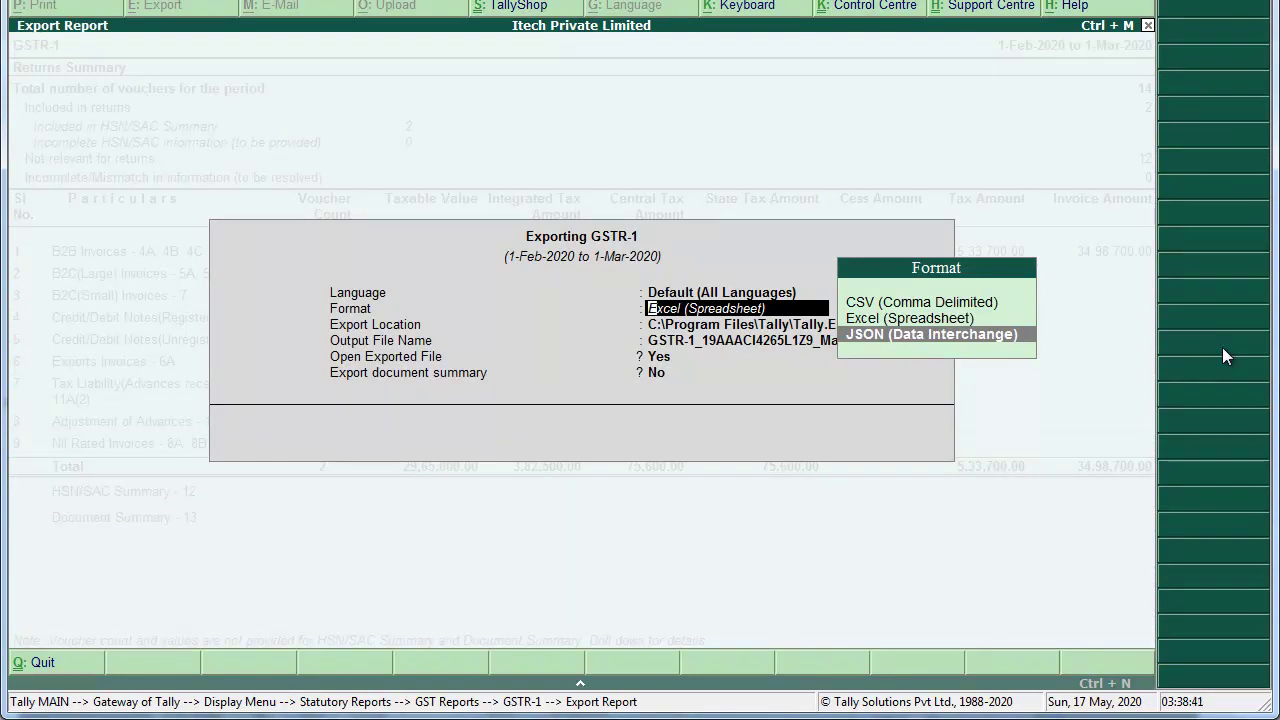
key(Return)
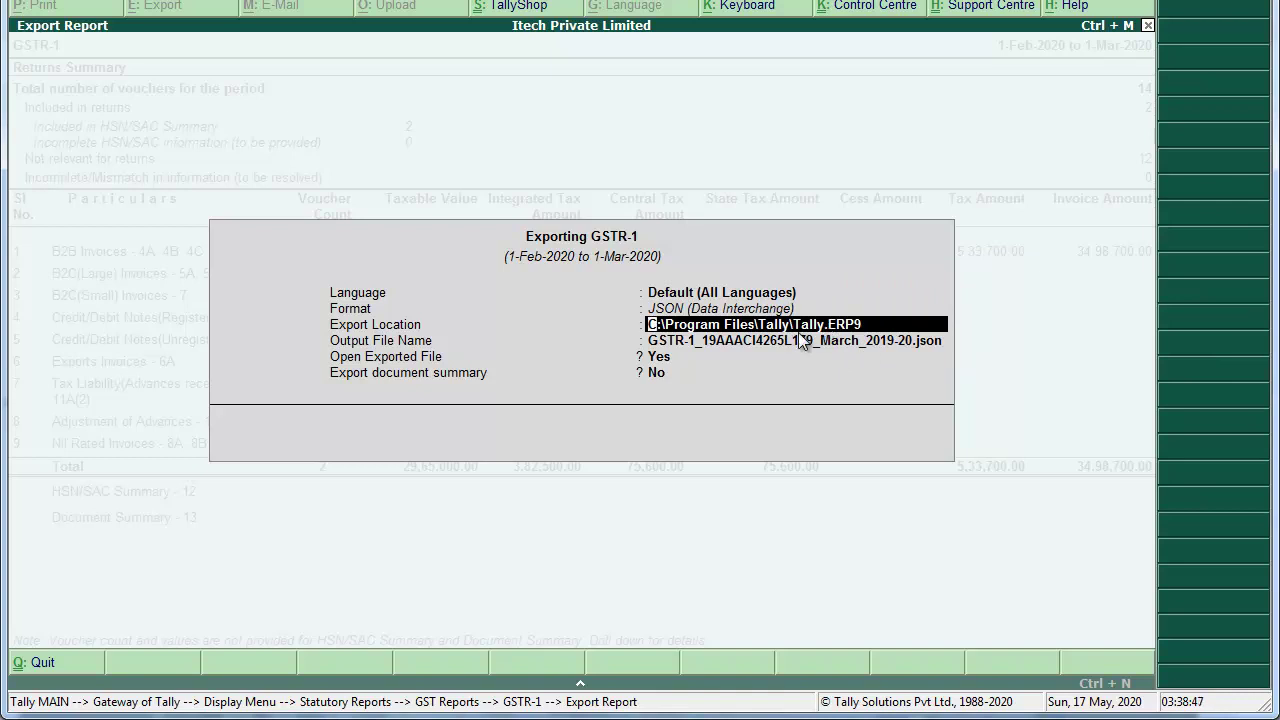
key(ctrl+alt+v)
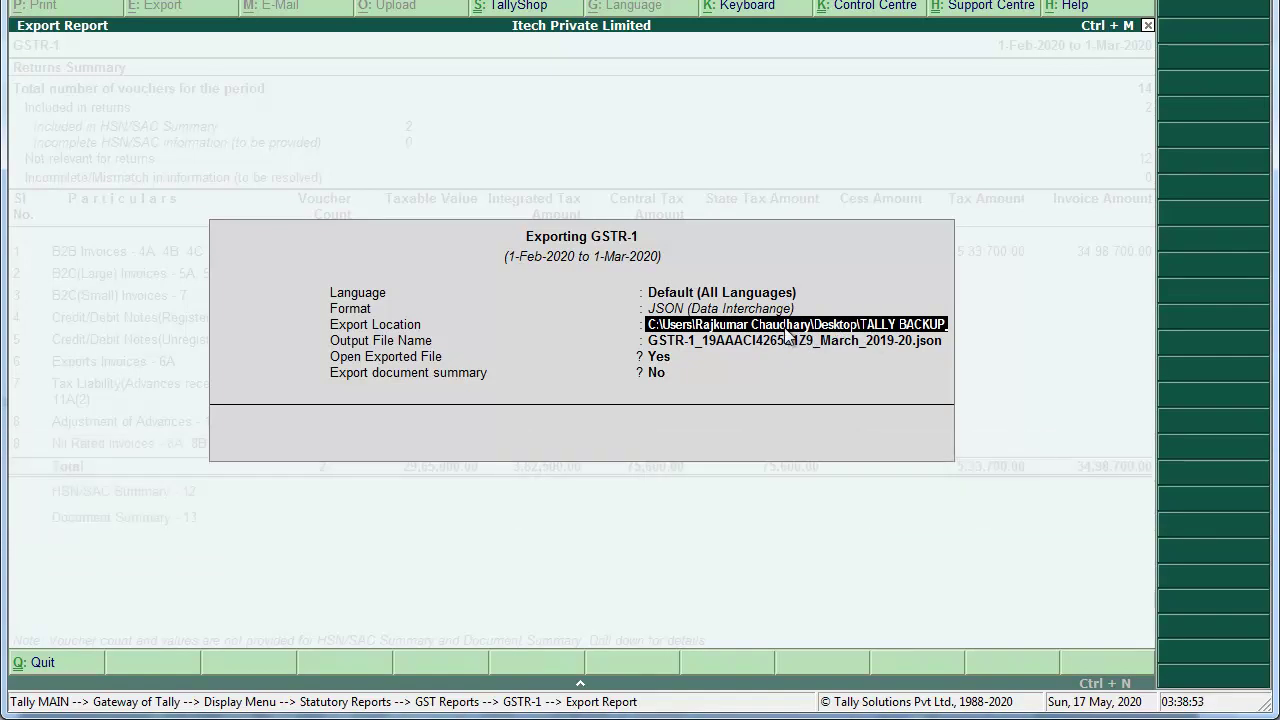
key(Return)
key(Return)
key(Return)
key(Return)
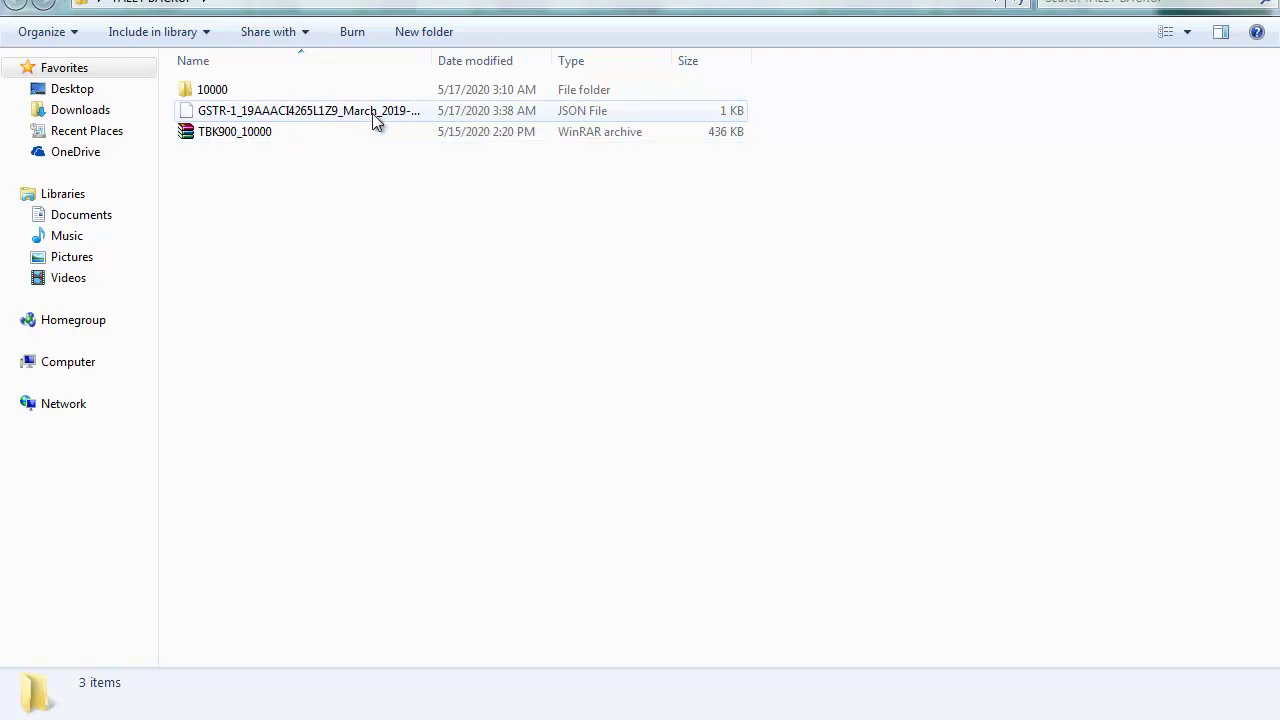
Step: Open the exported GSTR-1 JSON file from Explorer, then return to Tally
double_click(372, 112)
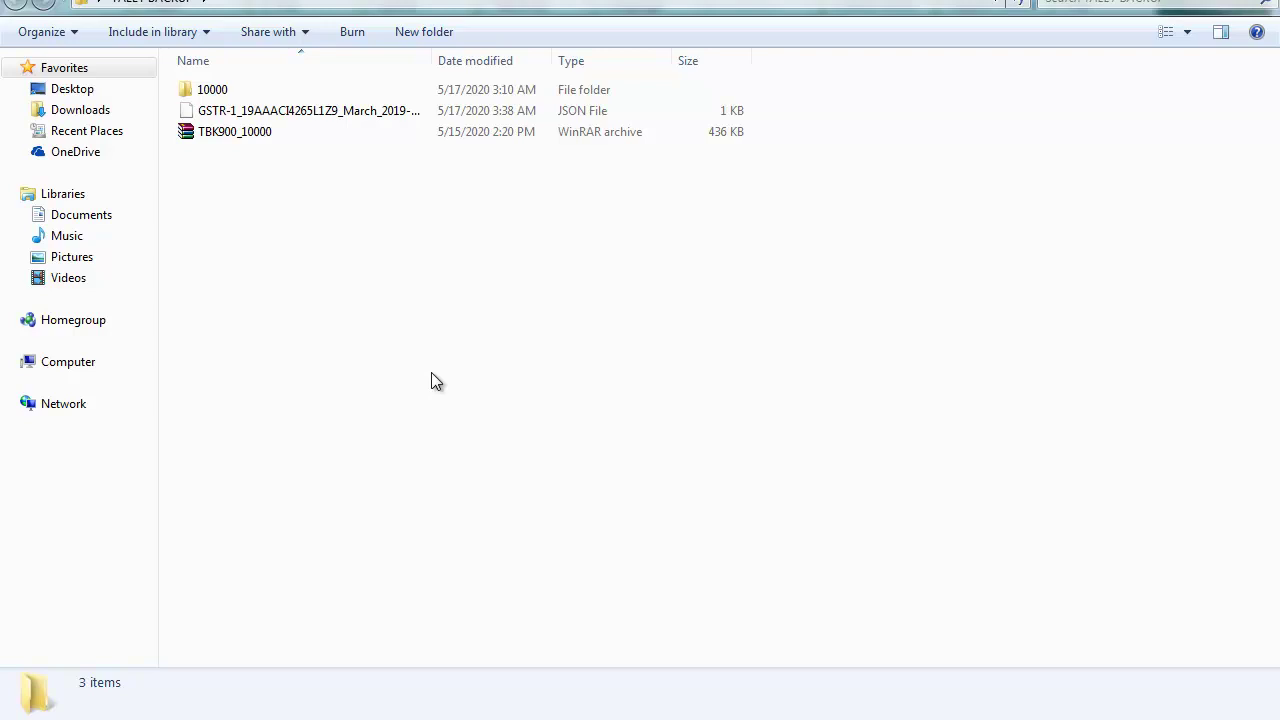
key(alt+Tab)
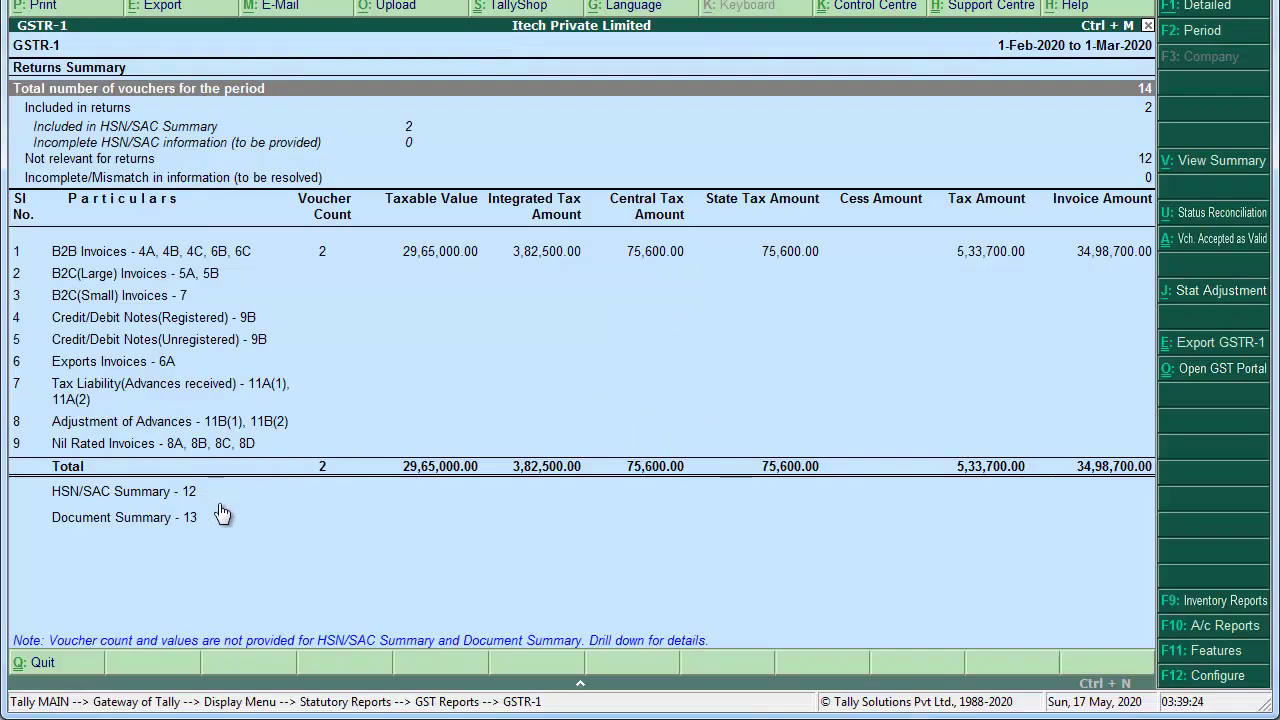
Step: Close GSTR-1 to the Gateway and view scanned Form GSTR-3B on PDF page 89
key(Escape)
key(Escape)
key(Escape)
key(Escape)
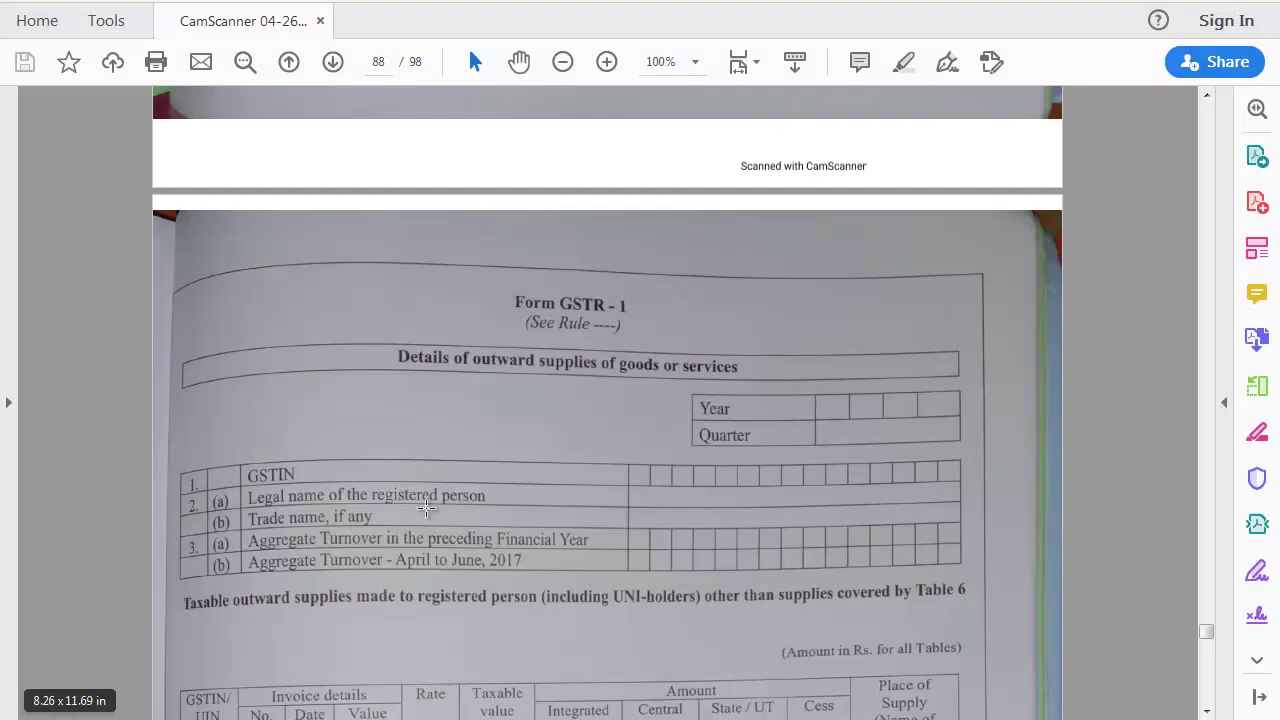
scroll(642, 387, down, 1)
scroll(642, 387, down, 20)
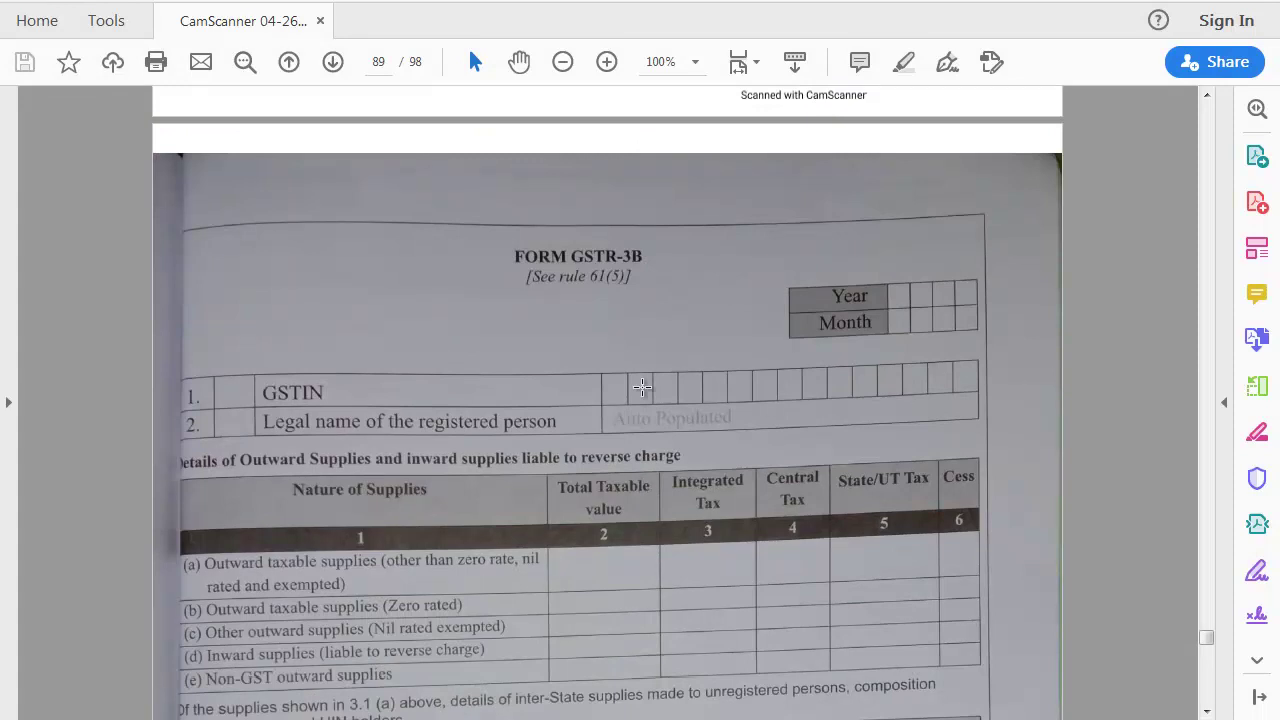
key(alt+Tab)
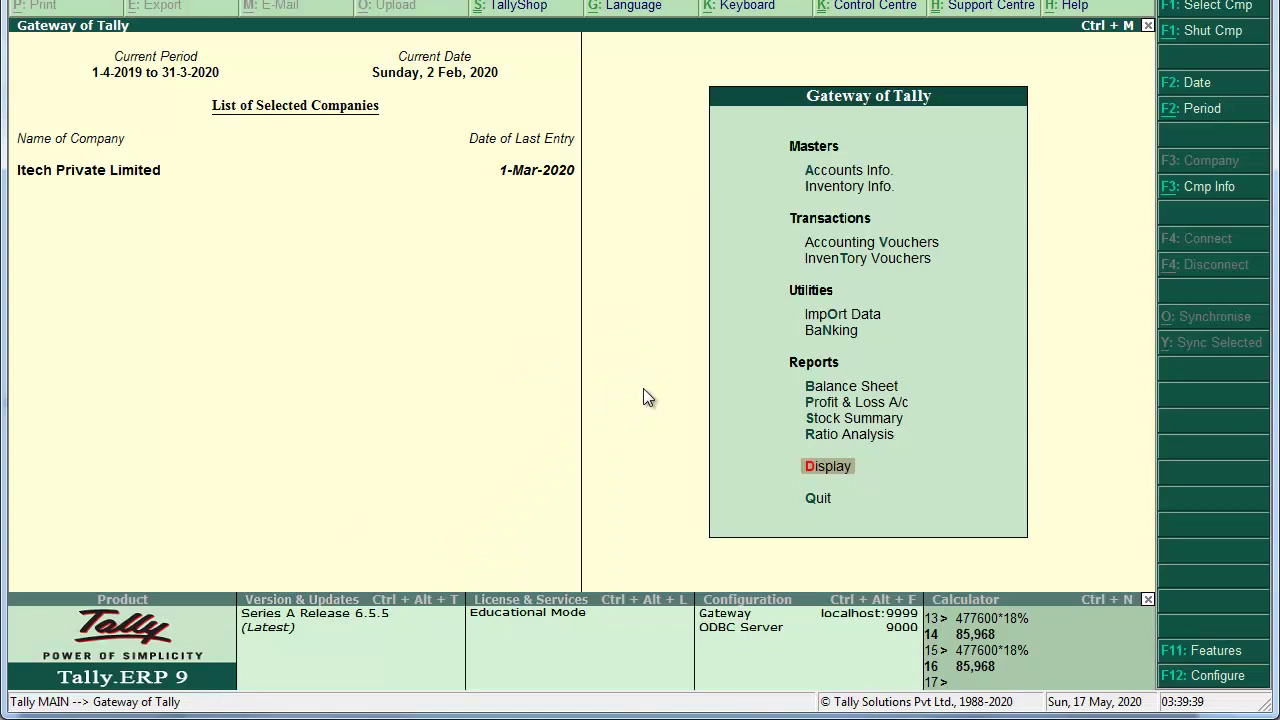
Step: Open the GSTR-3B Returns Summary from Display > Statutory Reports > GST
key(Return)
key(Down)
key(Down)
key(Down)
key(Down)
key(Down)
key(Down)
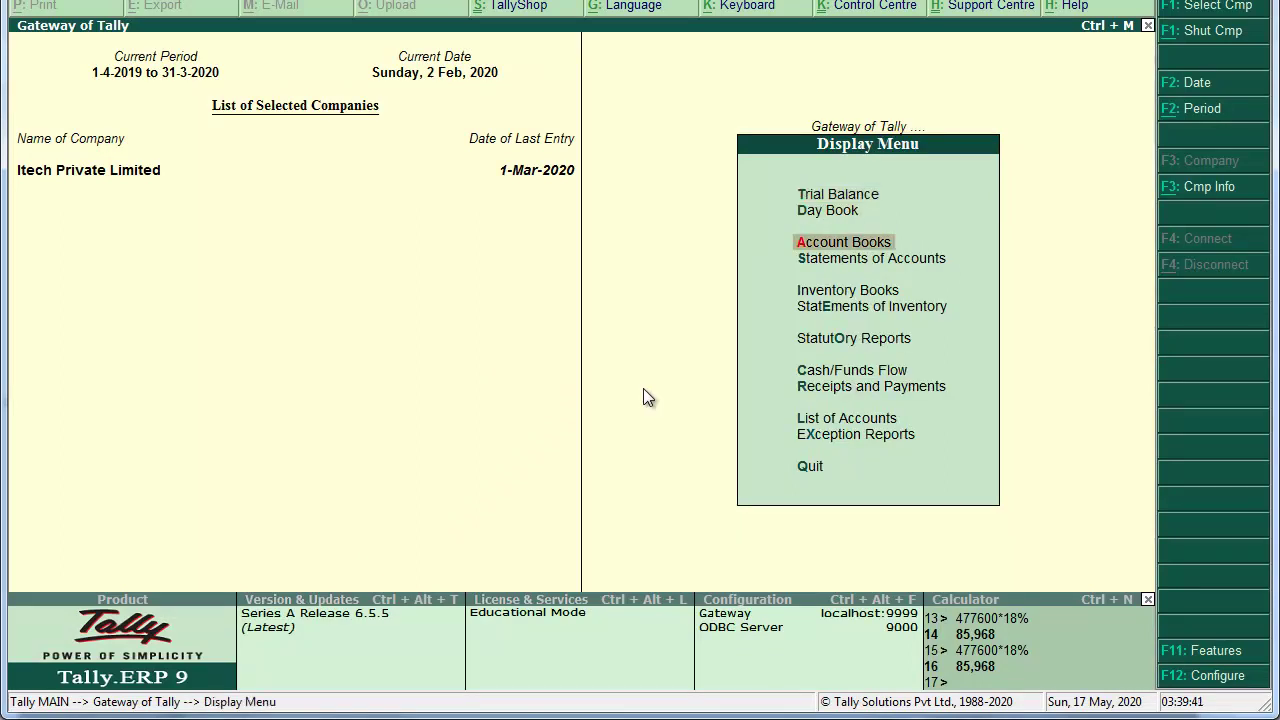
key(Return)
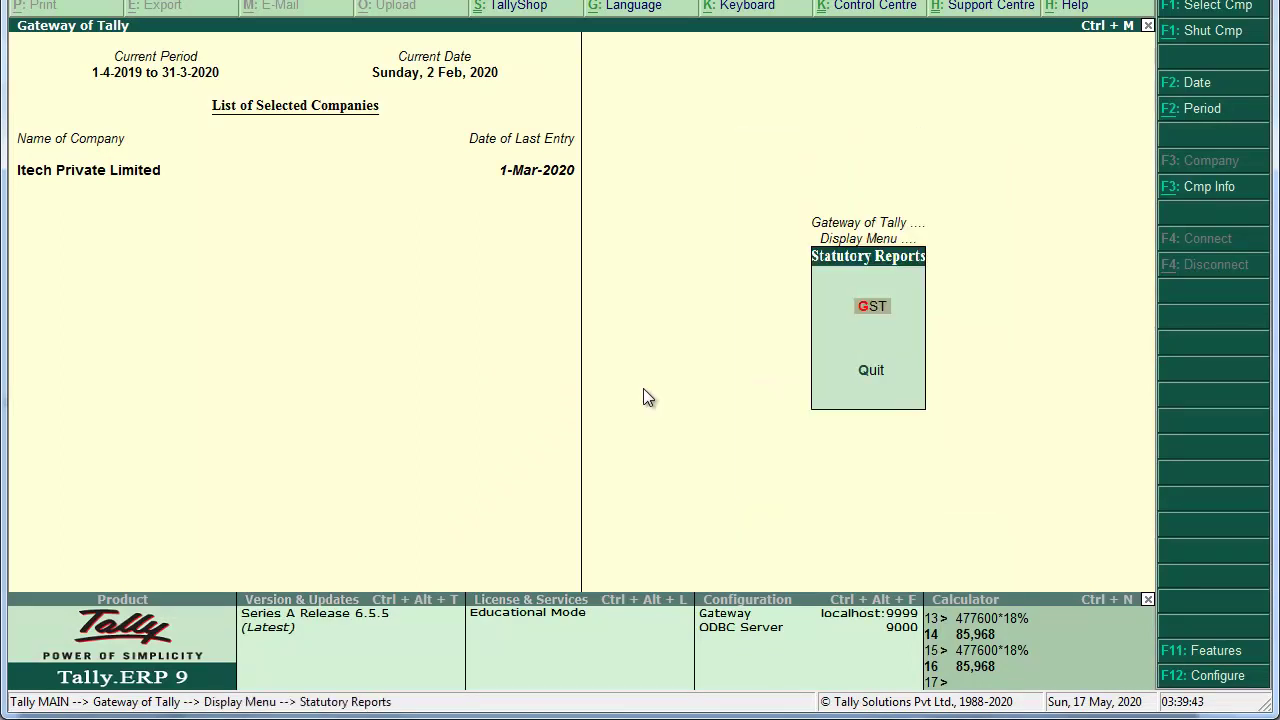
key(Return)
key(Down)
key(Down)
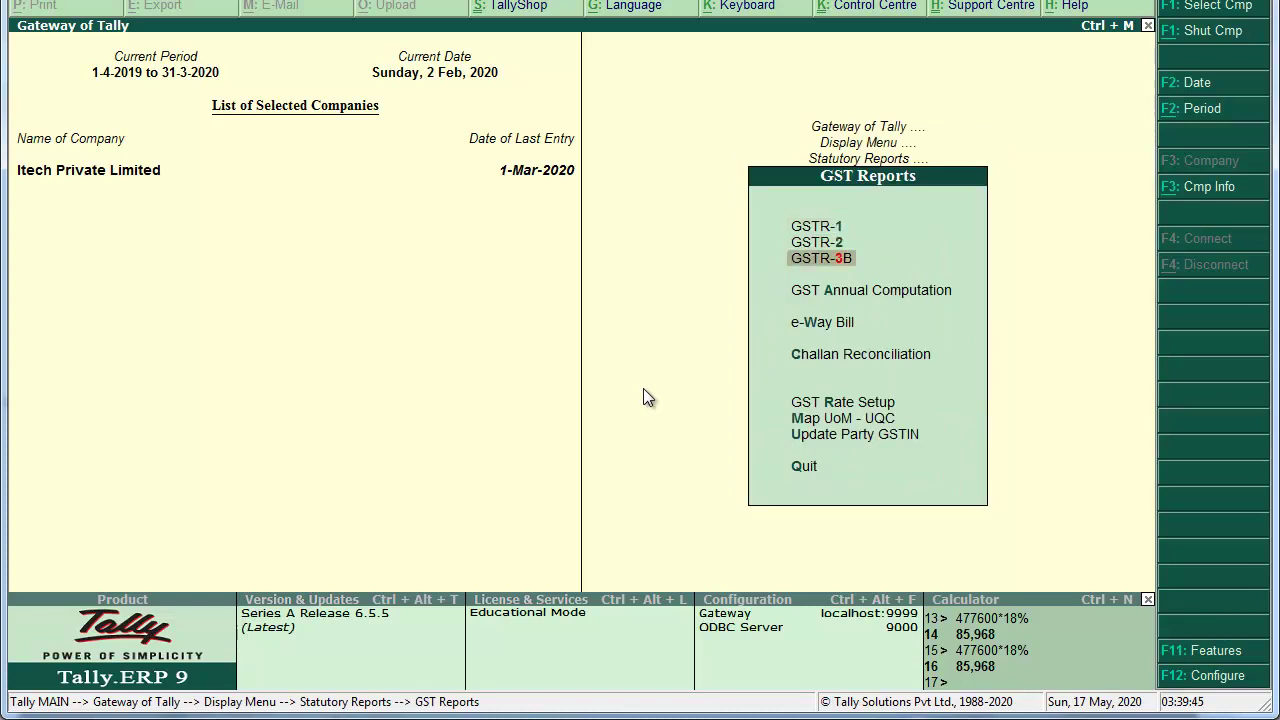
key(Return)
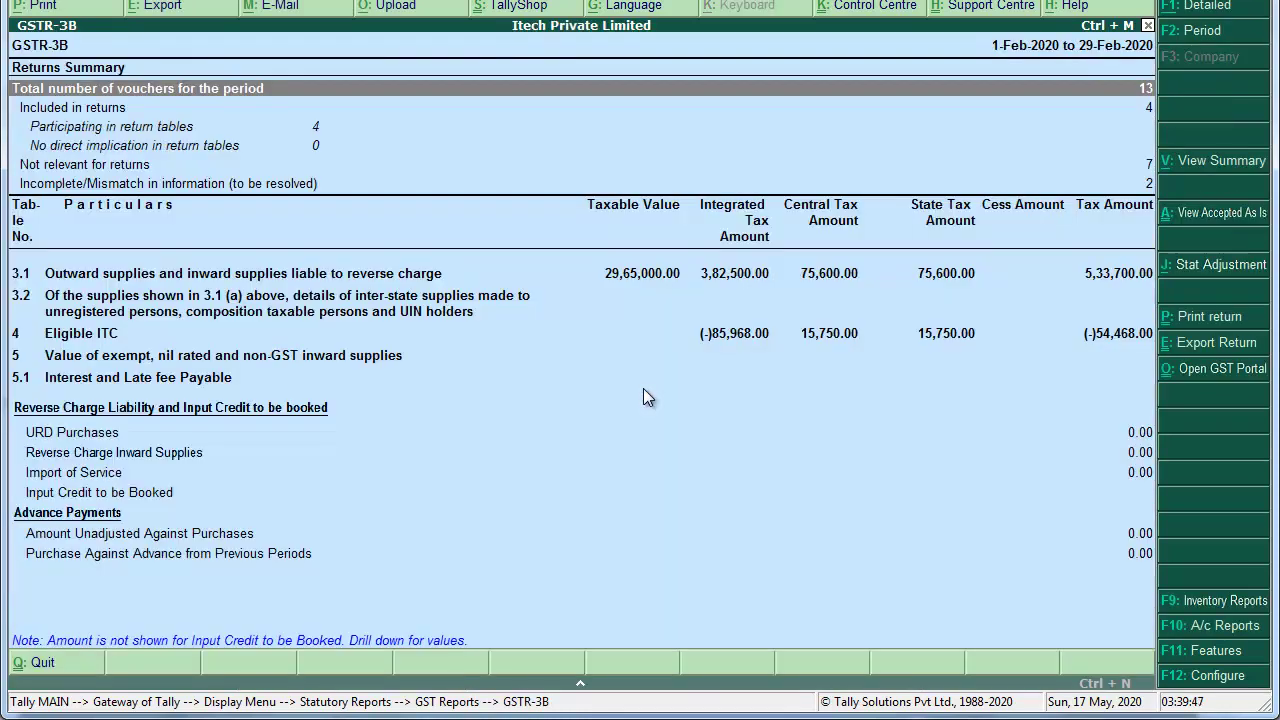
Step: Set the GSTR-3B period to 1-Feb-2020 through 1-Mar-2020 and bring up its export dialog
key(alt+F2)
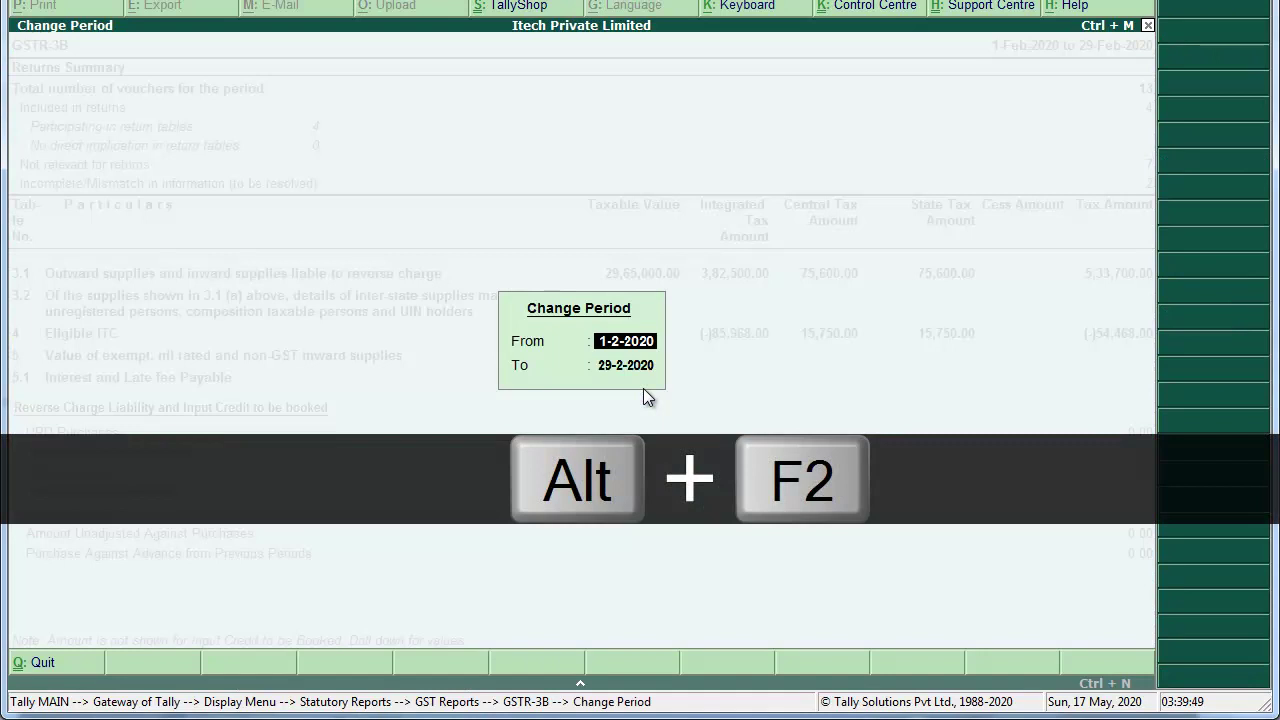
key(Return)
text(1-3)
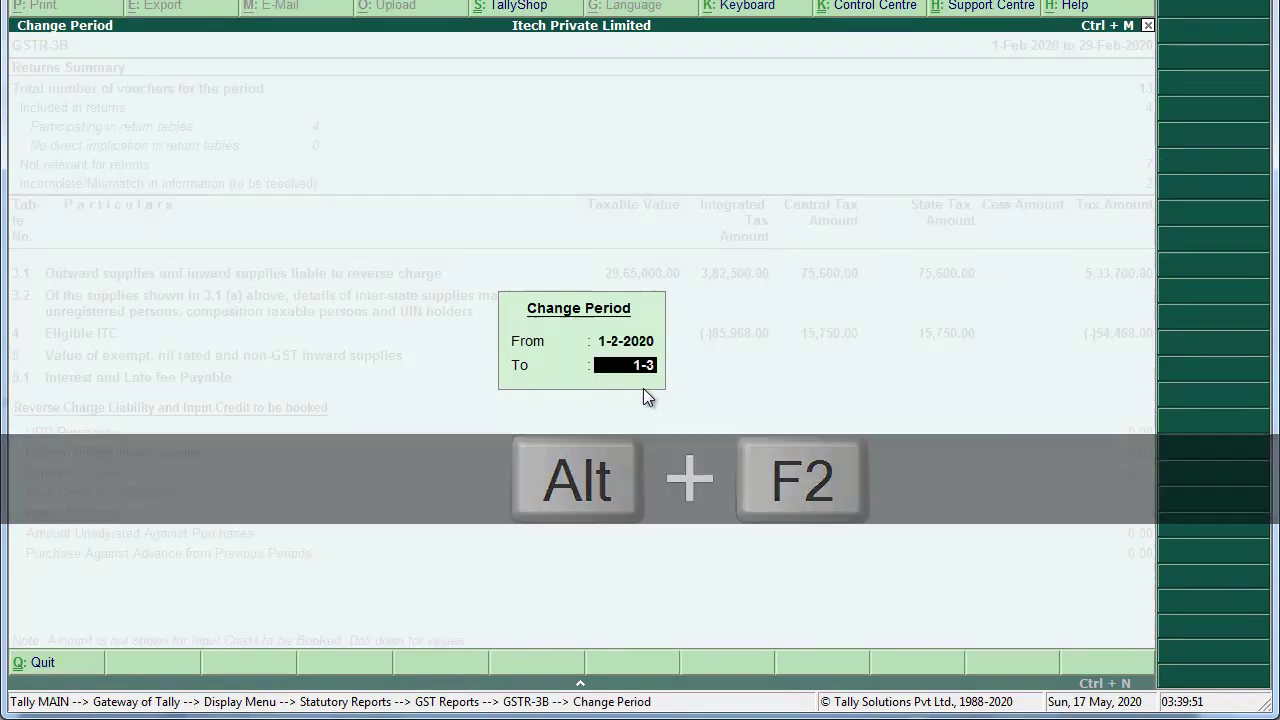
key(Return)
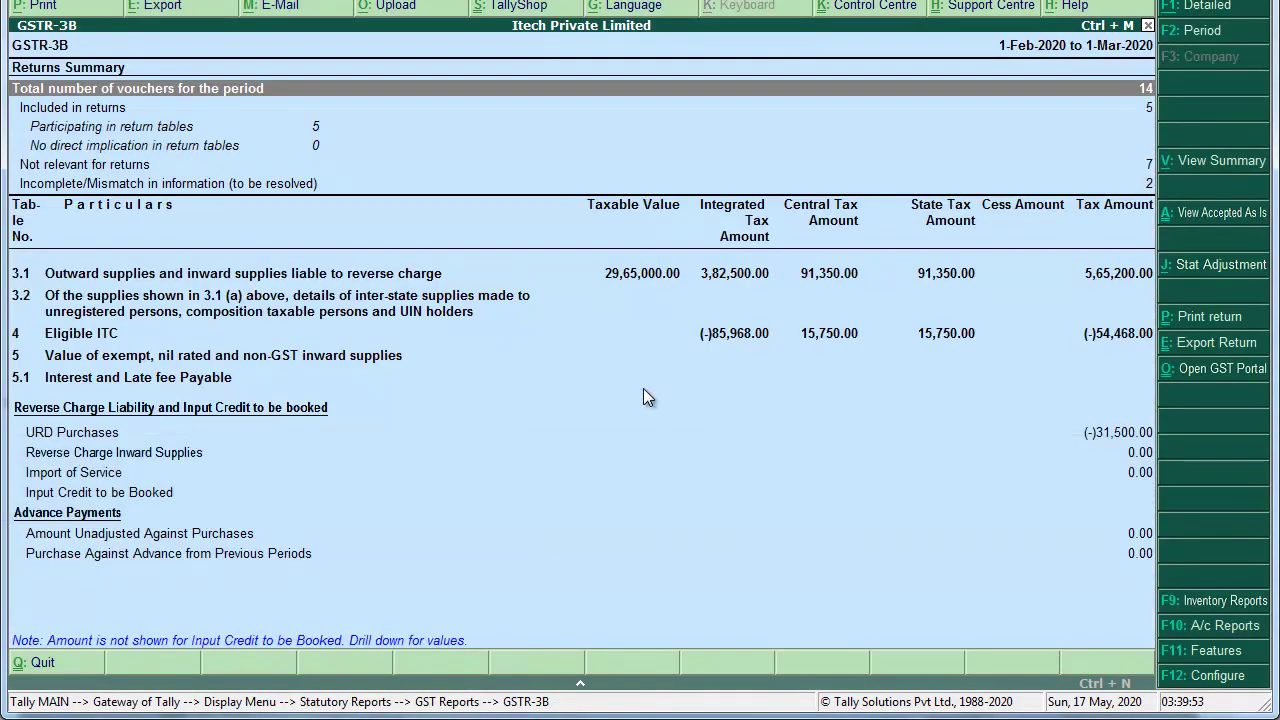
key(ctrl+e)
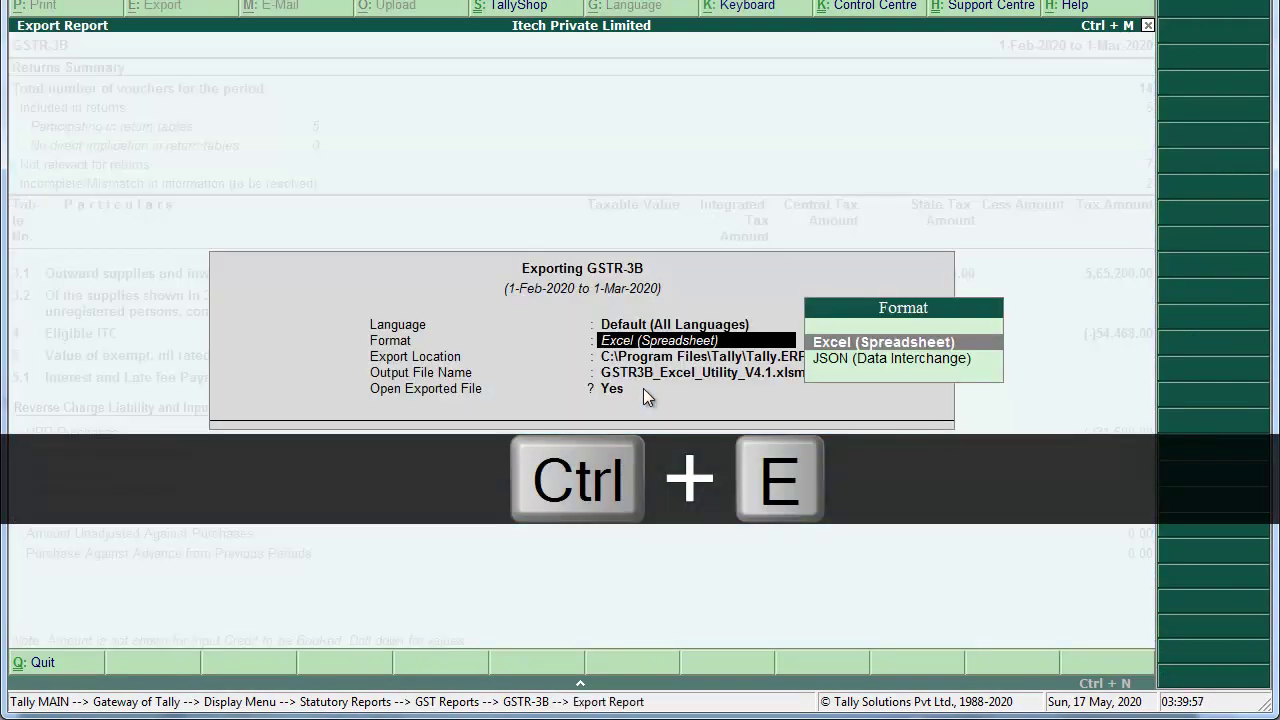
Step: Export the GSTR-3B return as JSON into the TALLY BACKUP folder and leave Explorer
key(Down)
key(Return)
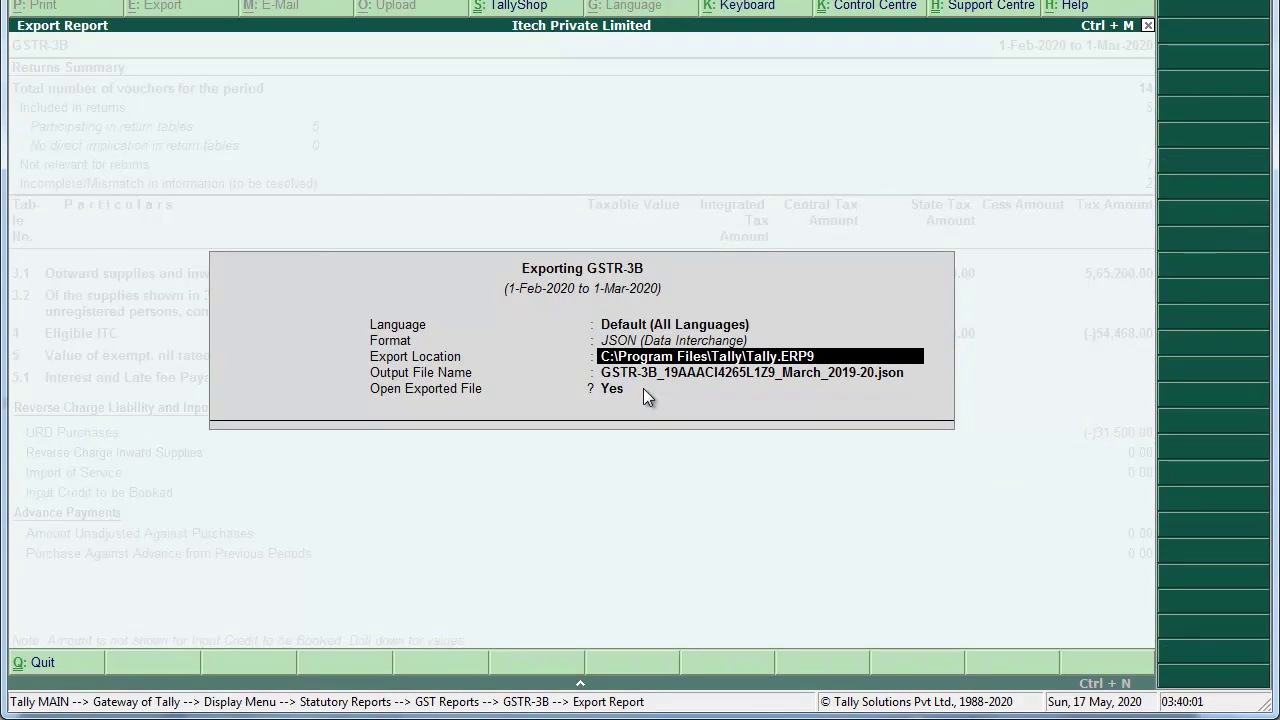
key(ctrl+alt+v)
key(Return)
key(Return)
key(Return)
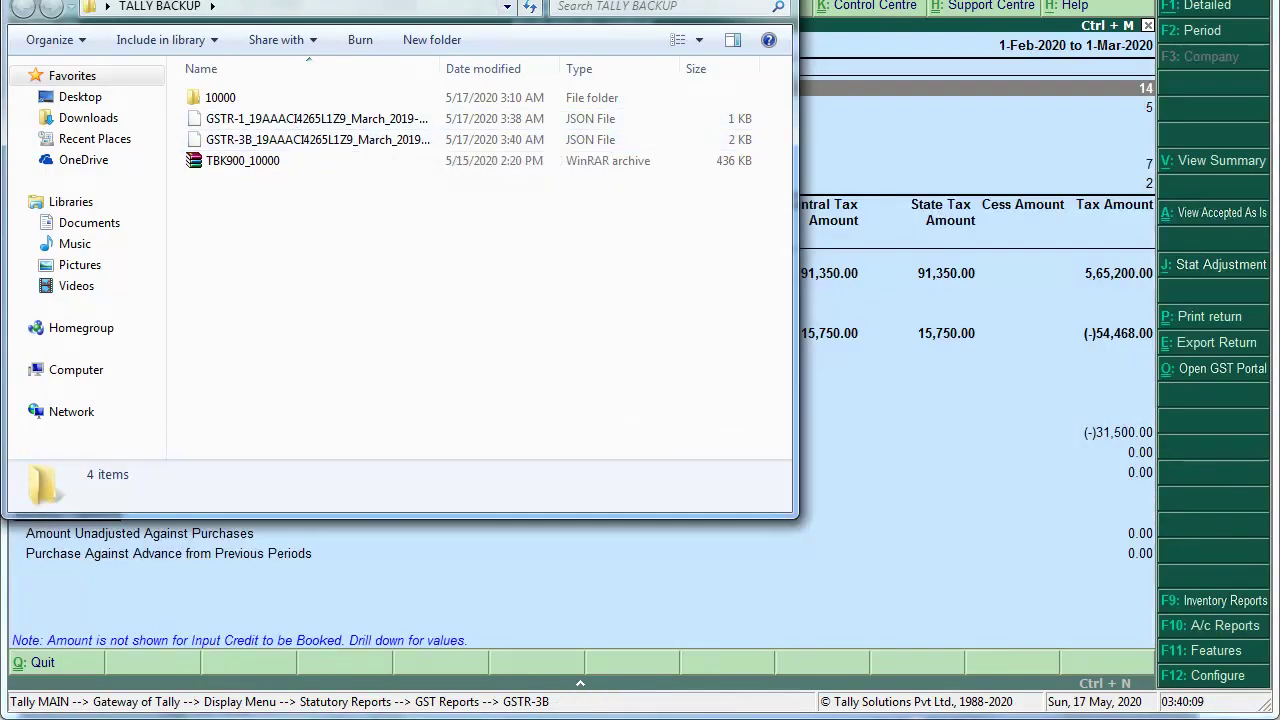
key(alt+Tab)
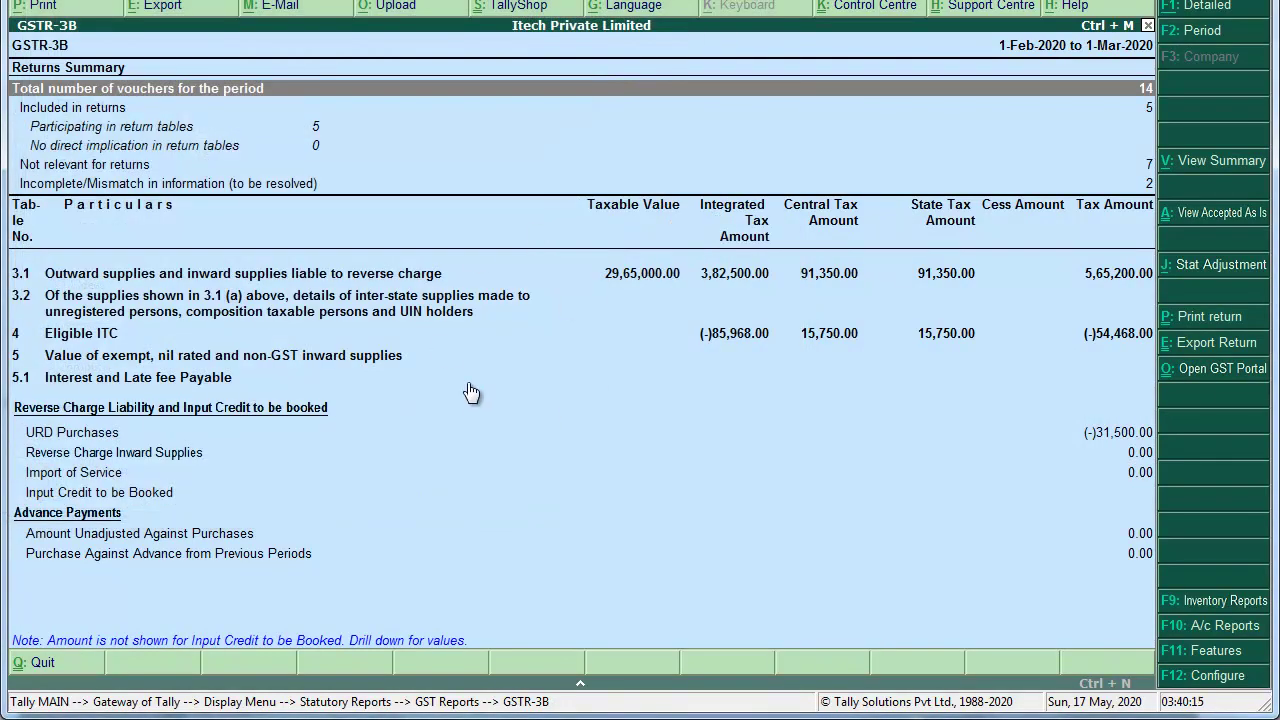
Step: Close the GSTR-3B report back to the Gateway of Tally and bring the scanned PDF forward
key(Escape)
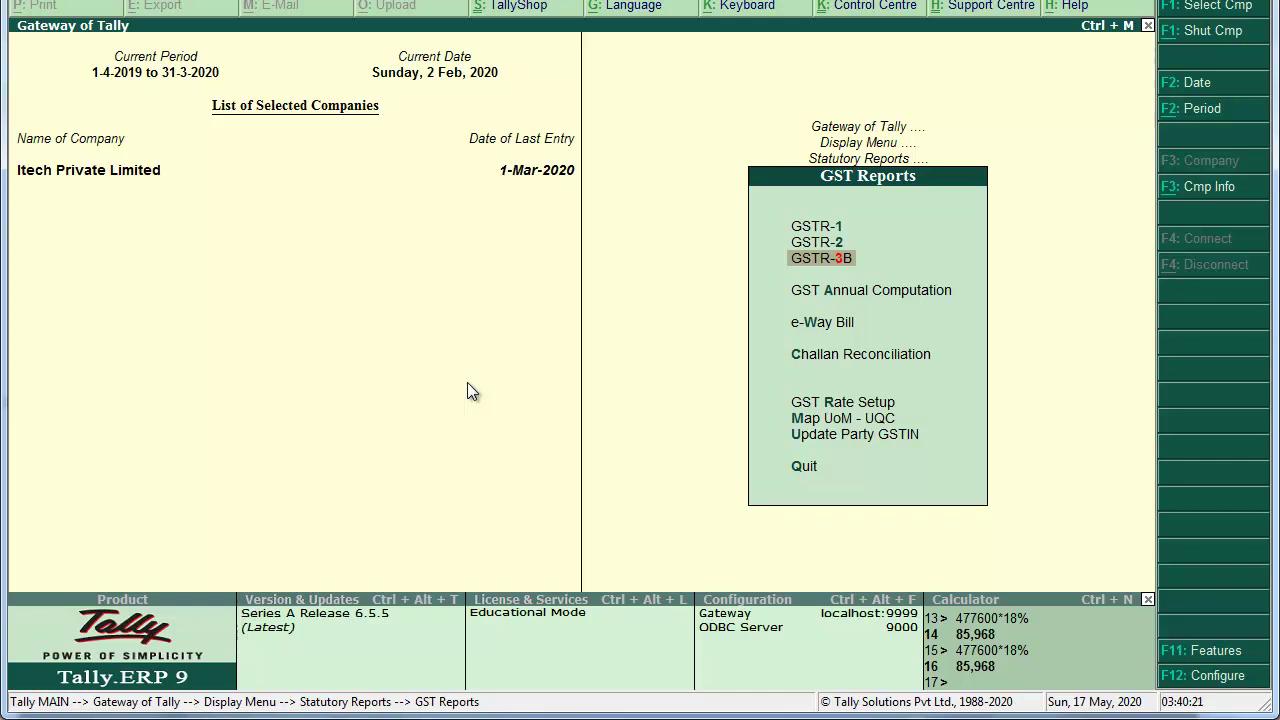
key(Escape)
key(Escape)
key(Home)
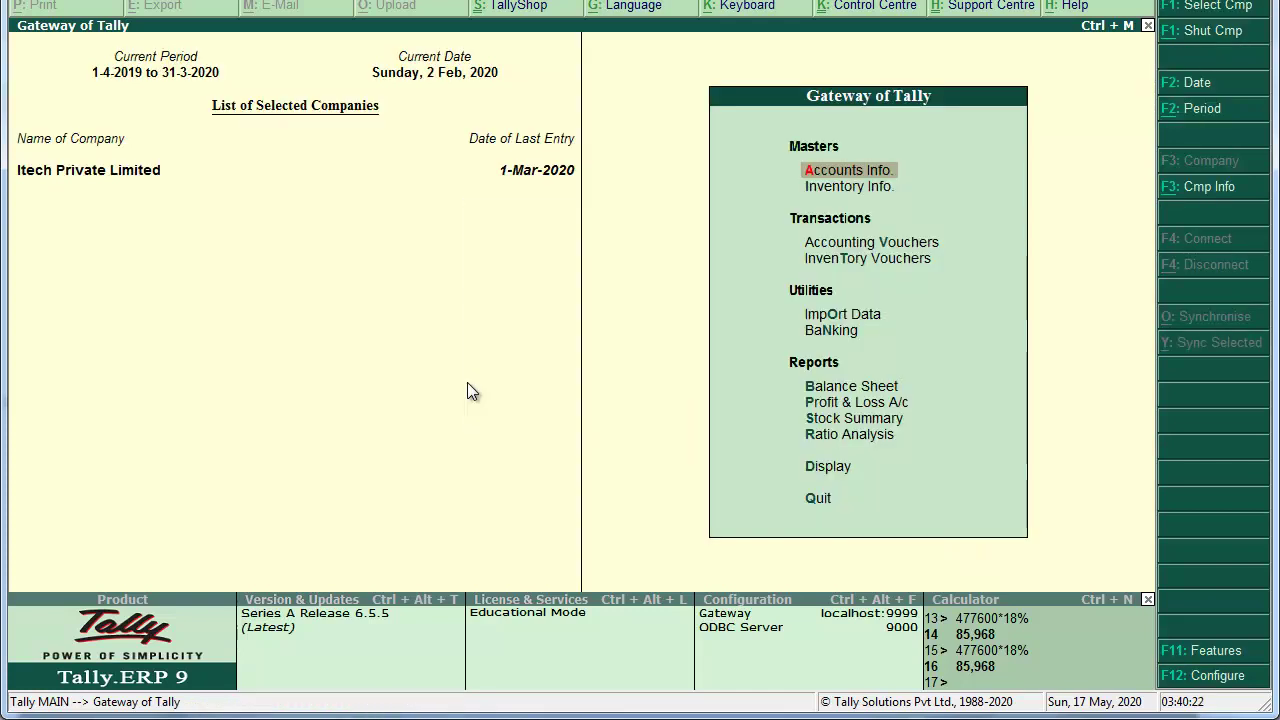
key(alt+Tab)
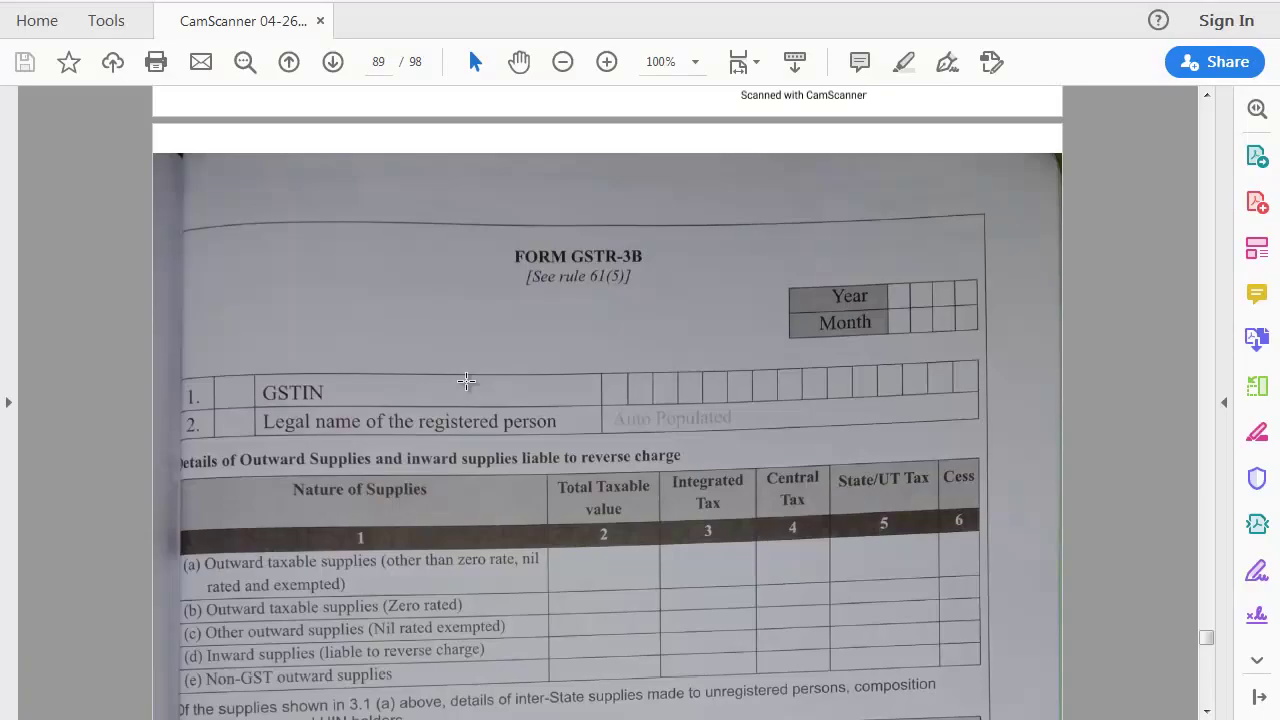
Step: Scroll the PDF to the HDFC cheque for Rs. 3,53,424 on page 93, then return to Tally
scroll(595, 486, down, 2)
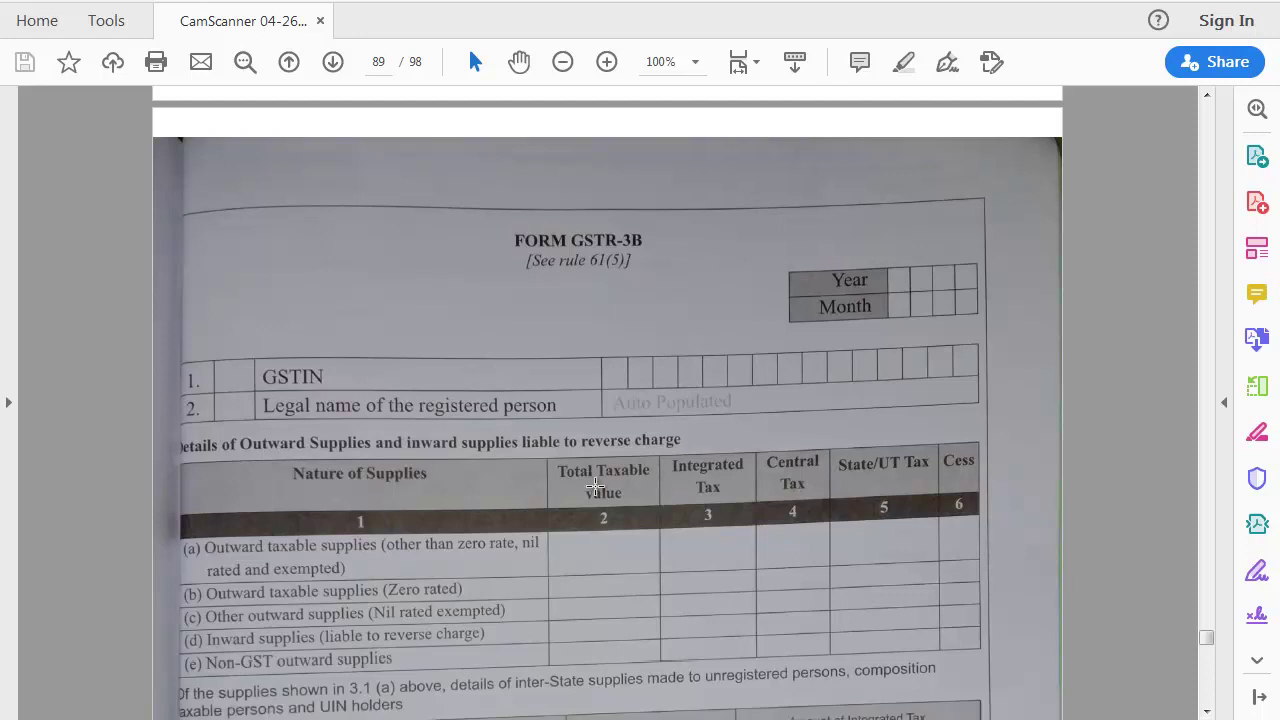
scroll(595, 486, down, 15)
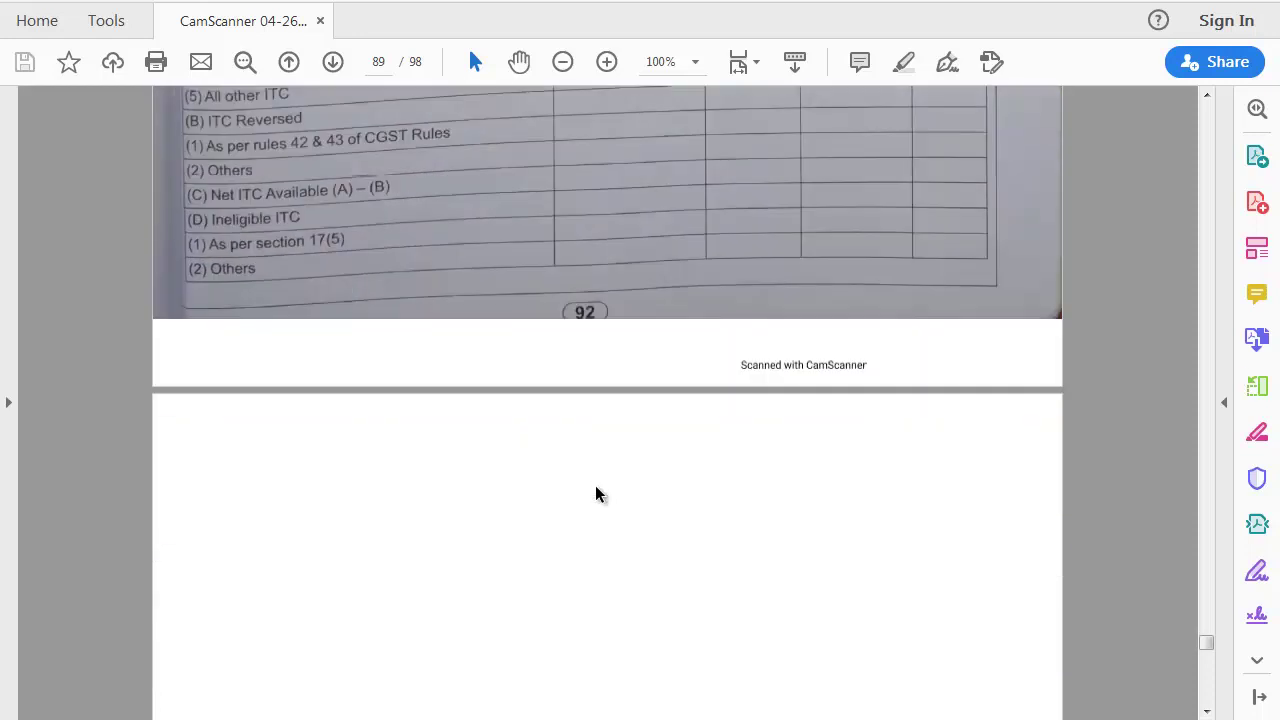
scroll(595, 493, down, 10)
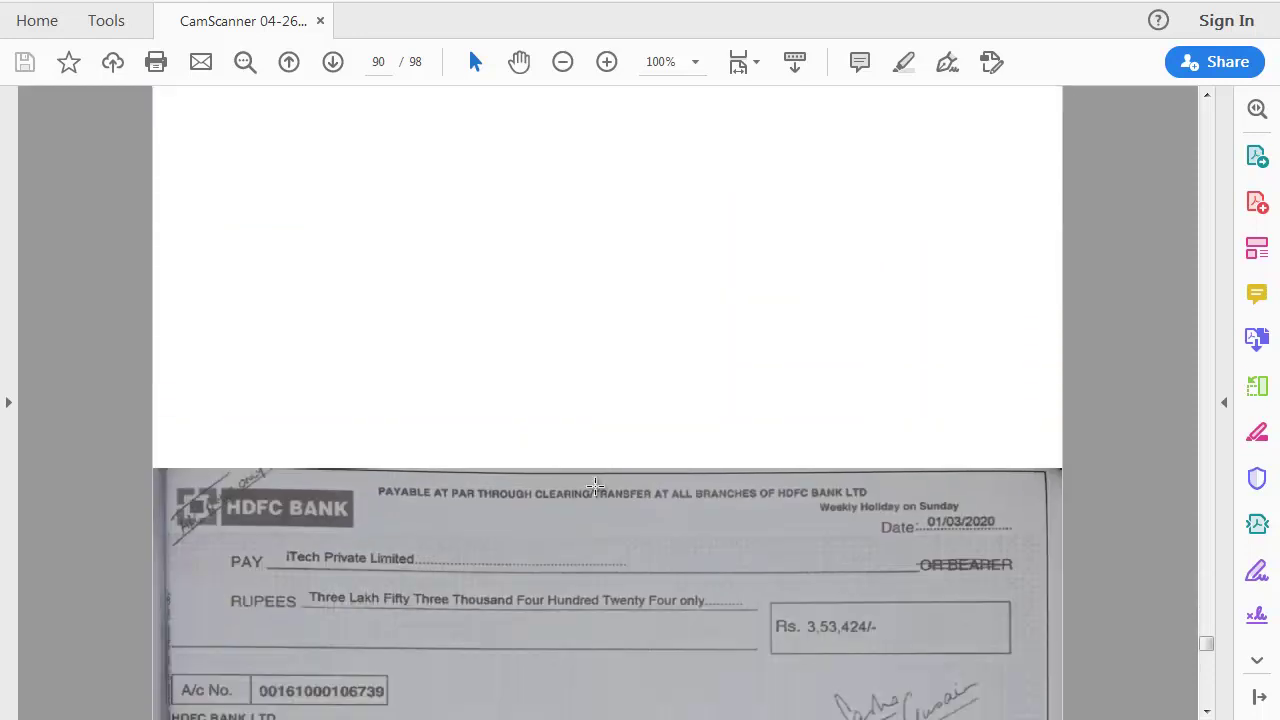
scroll(595, 486, down, 4)
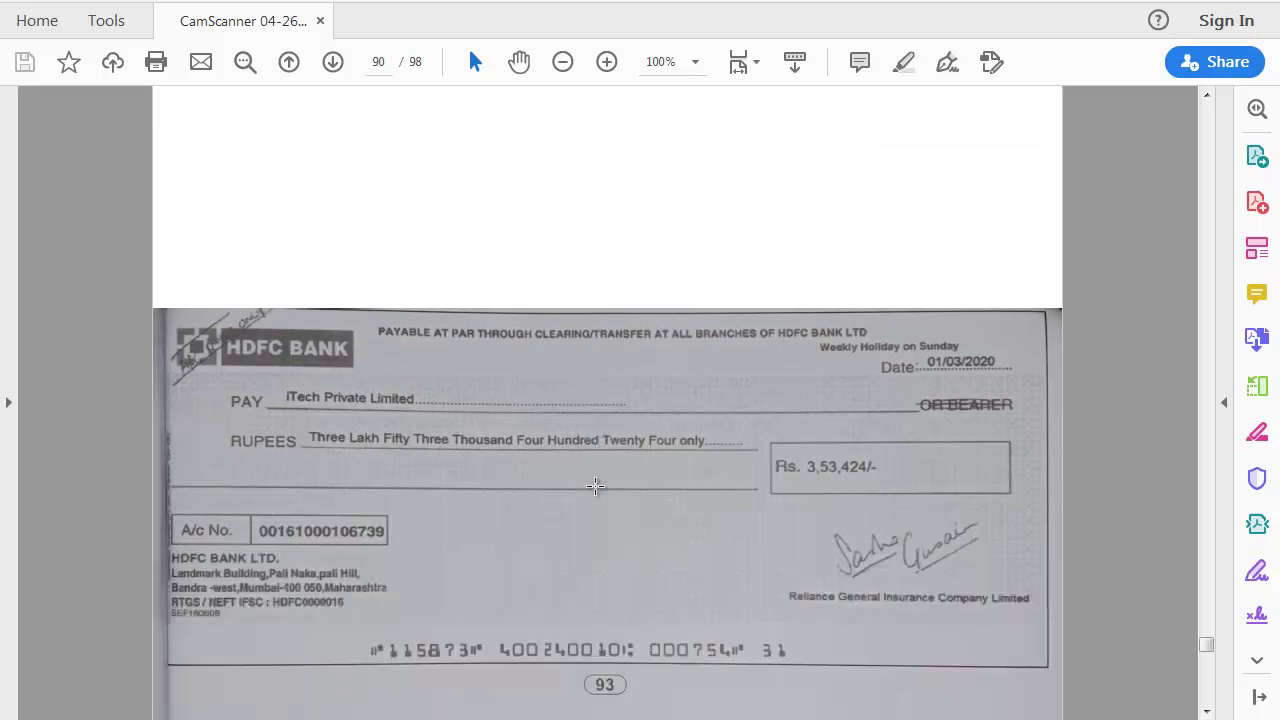
scroll(595, 486, down, 1)
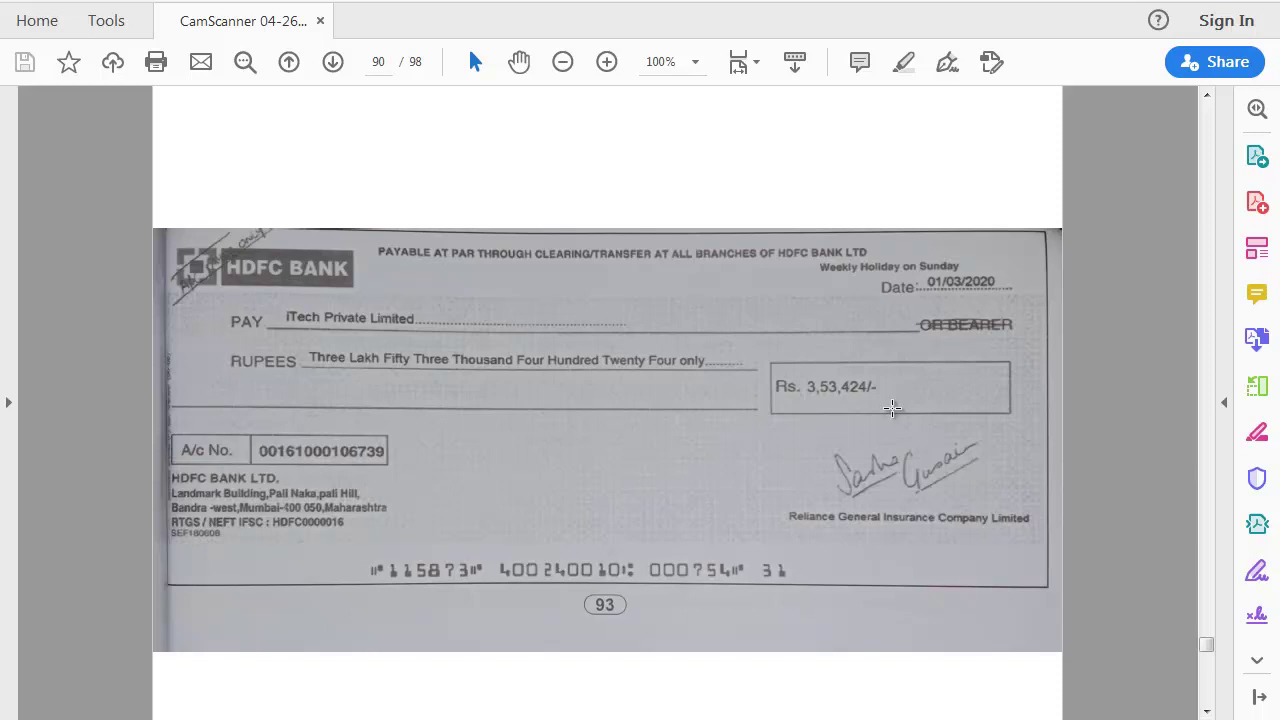
key(alt+Tab)
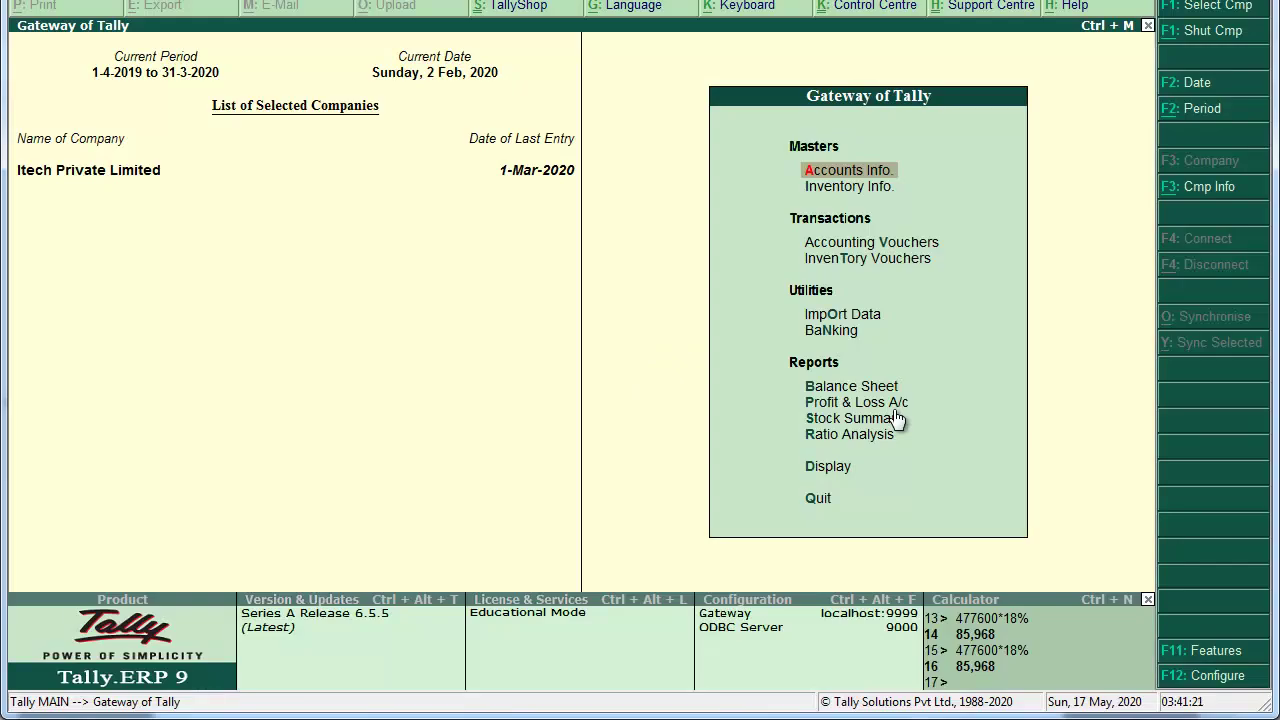
Step: Start Journal voucher No. 7 dated 1-2 and open a new ledger creation form
key(Down)
key(Down)
key(Return)
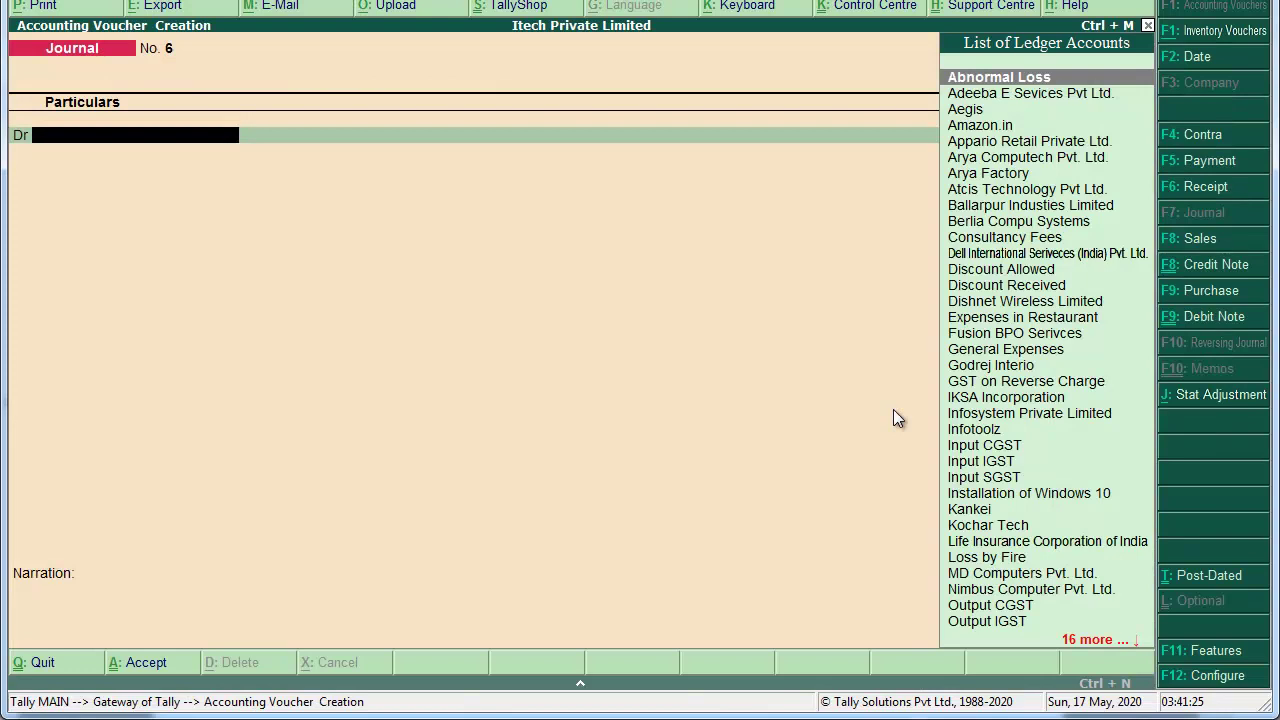
key(F2)
text(1-2)
key(Return)
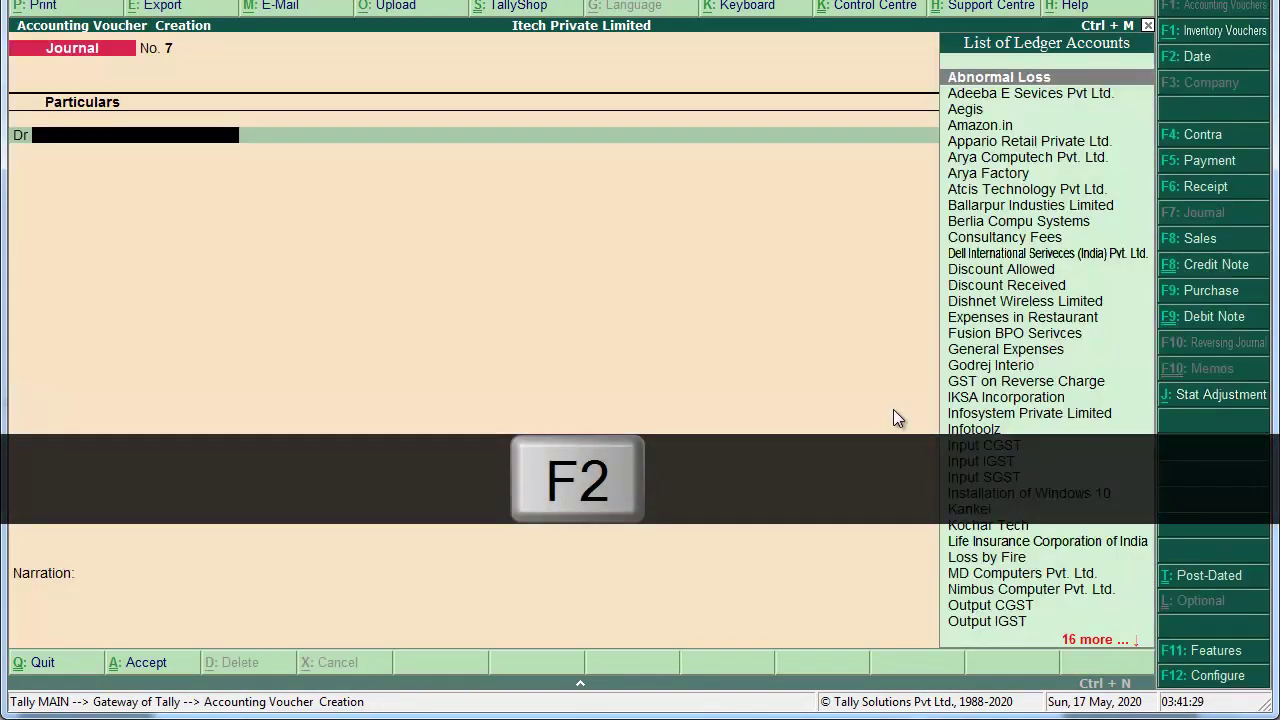
key(F7)
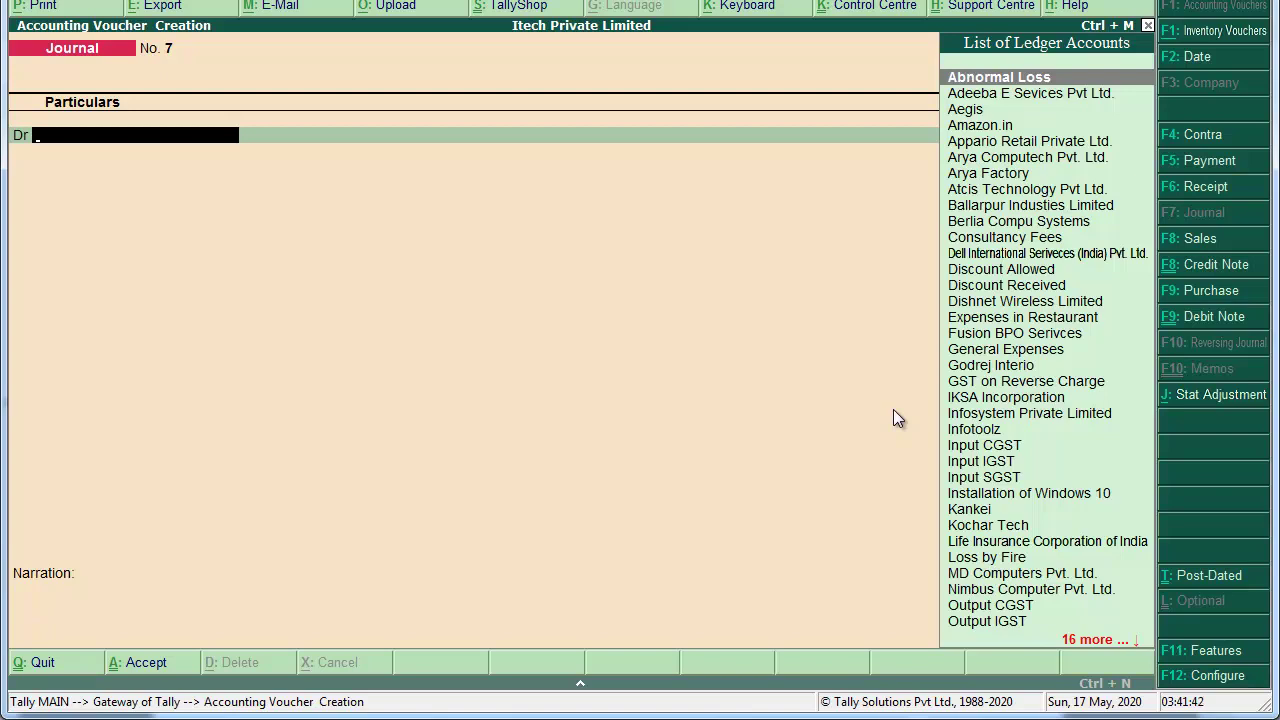
key(alt+c)
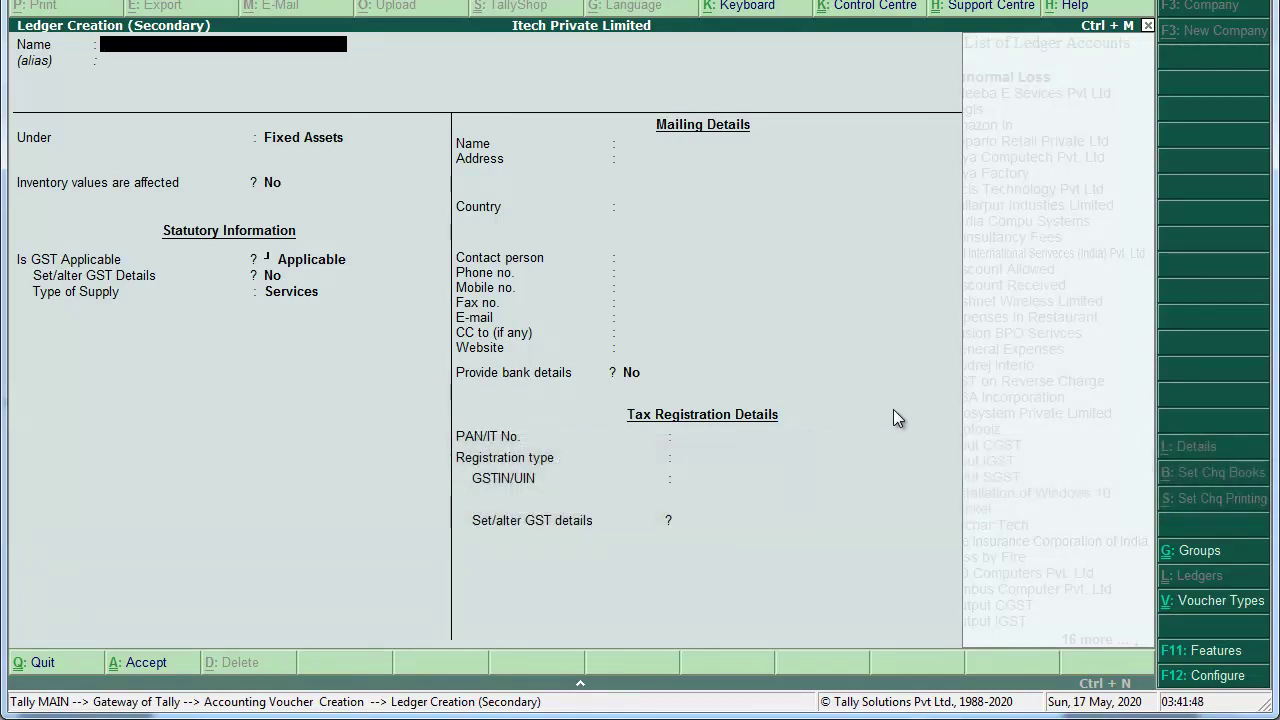
Step: Create the ledger 'Reliance General Insurance Compnay Limited' under Current Assets as the journal's debit ledger
text(Reliance General Insurance Compnay Limited)
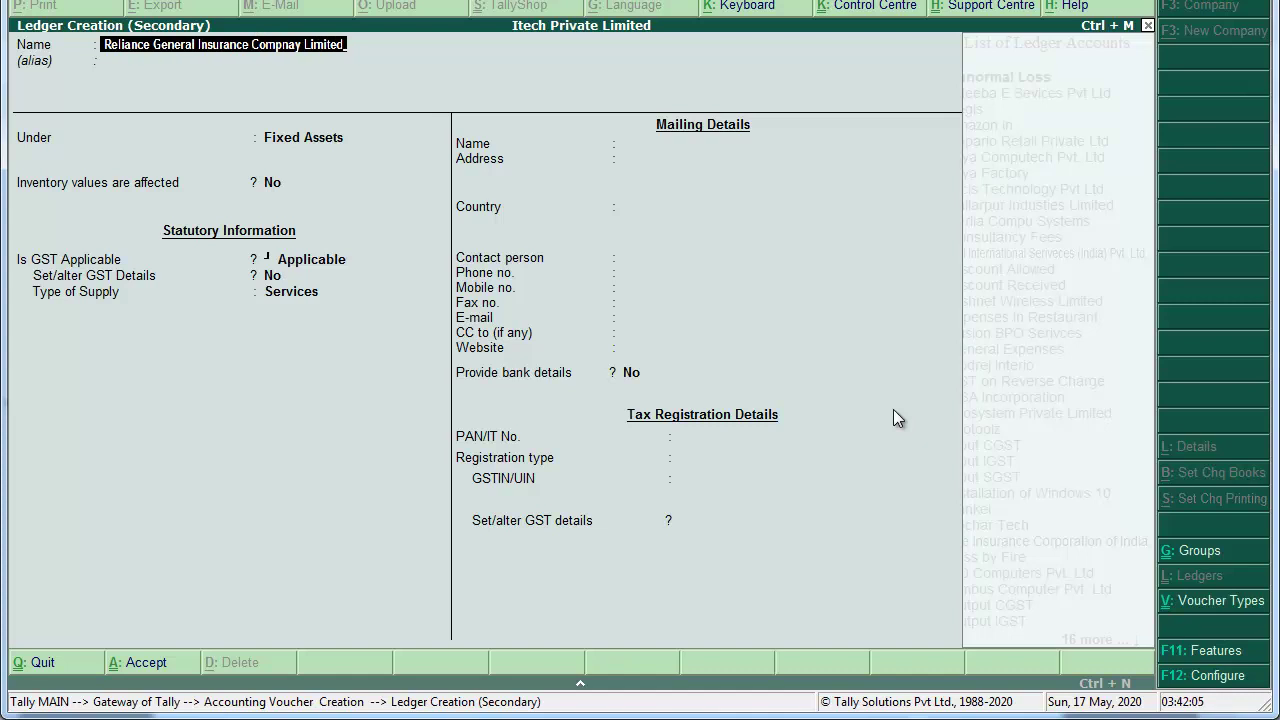
key(Return)
key(Return)
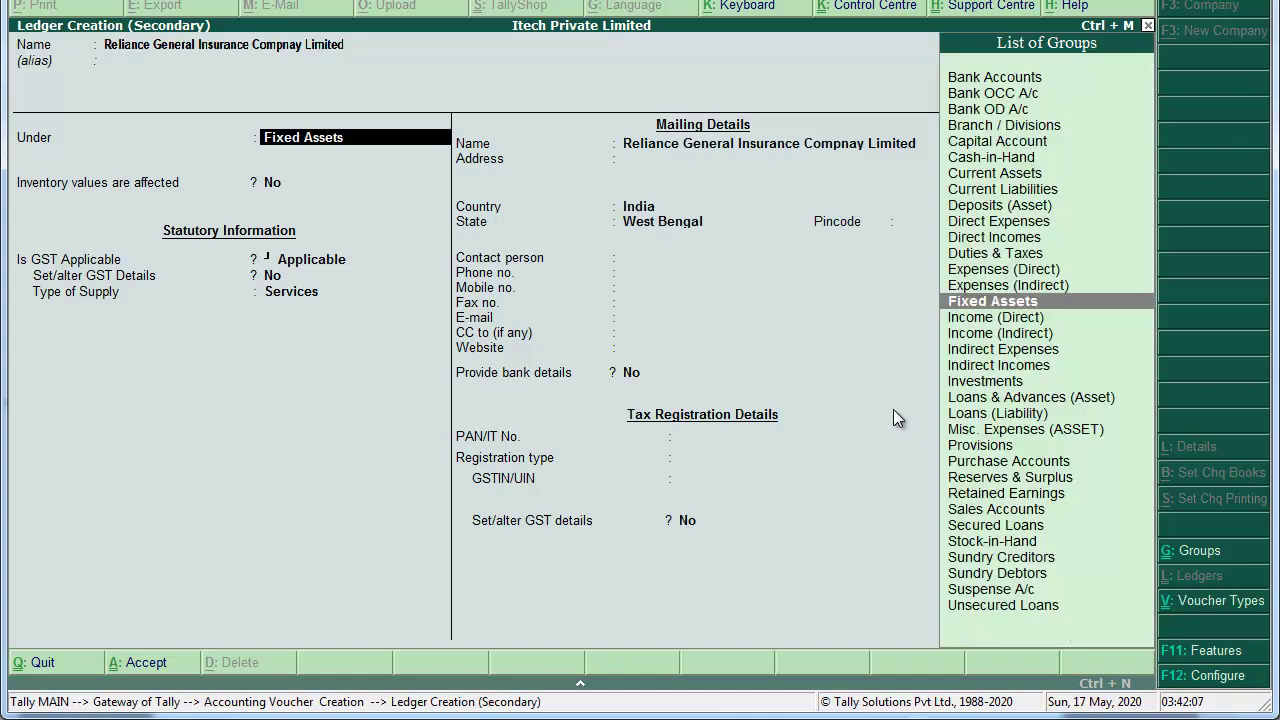
text(Cure)
key(BackSpace)
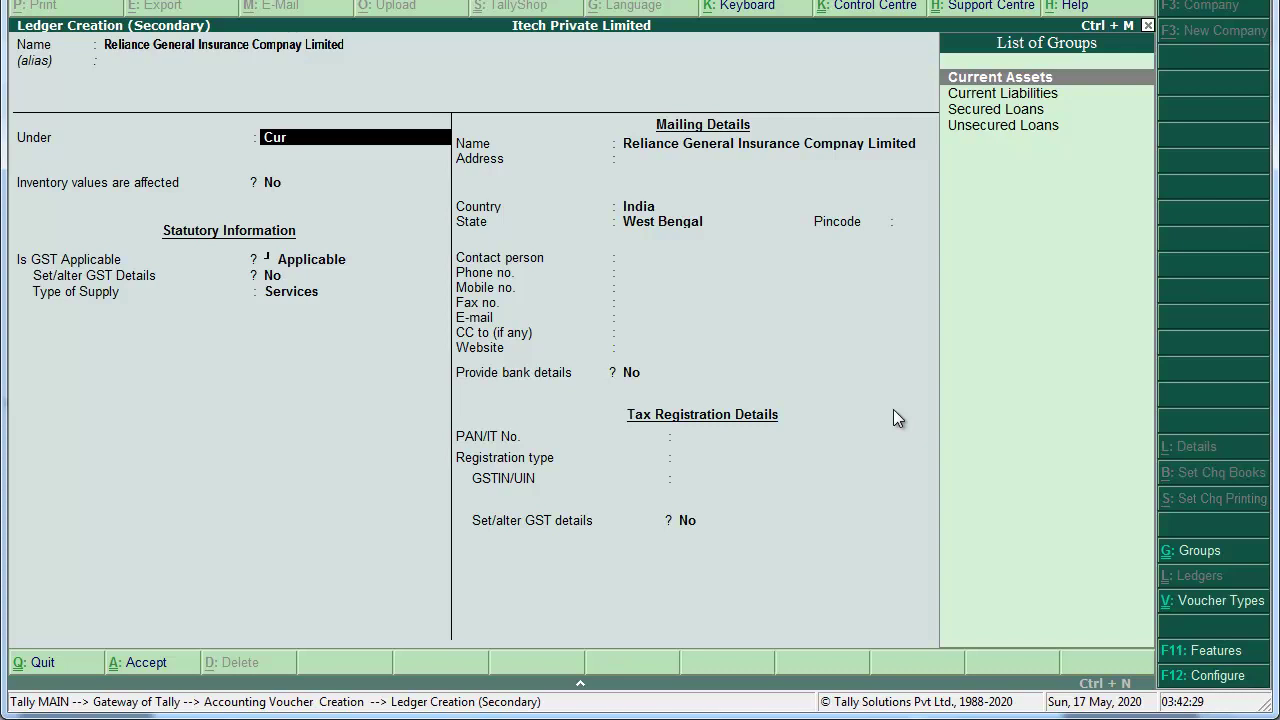
key(Return)
key(Return)
key(Return)
key(Return)
key(Return)
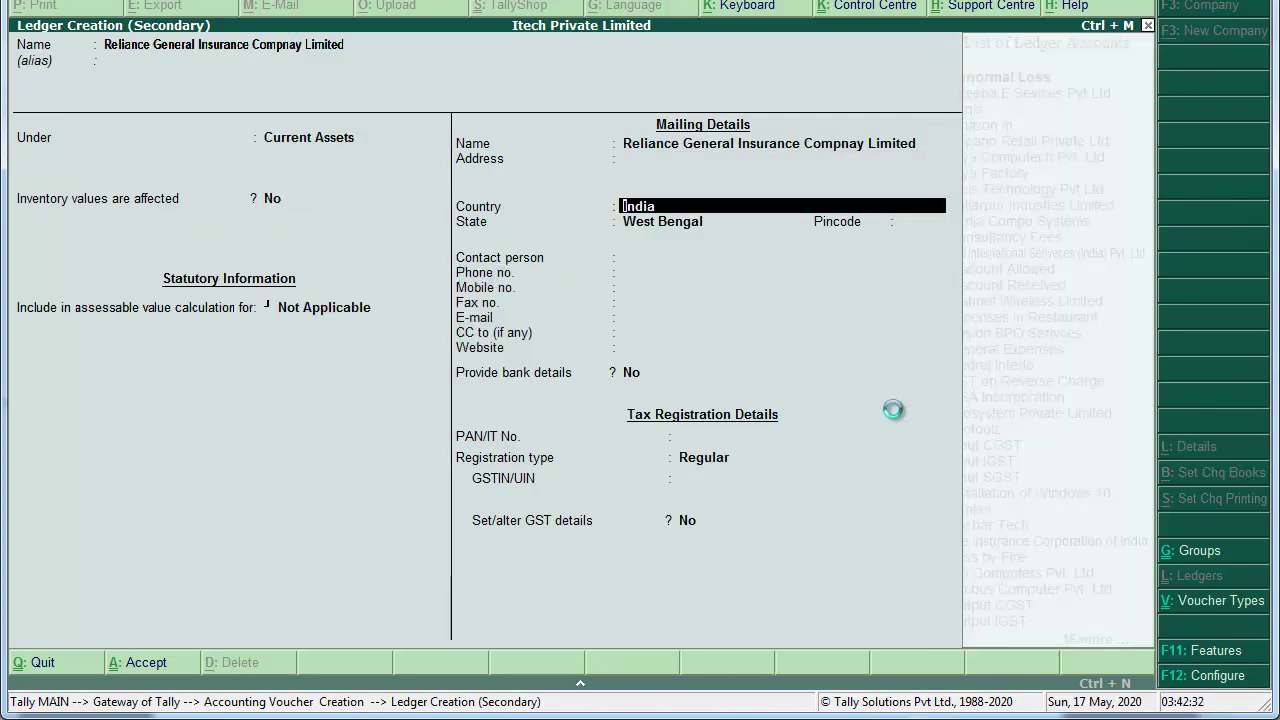
key(ctrl+a)
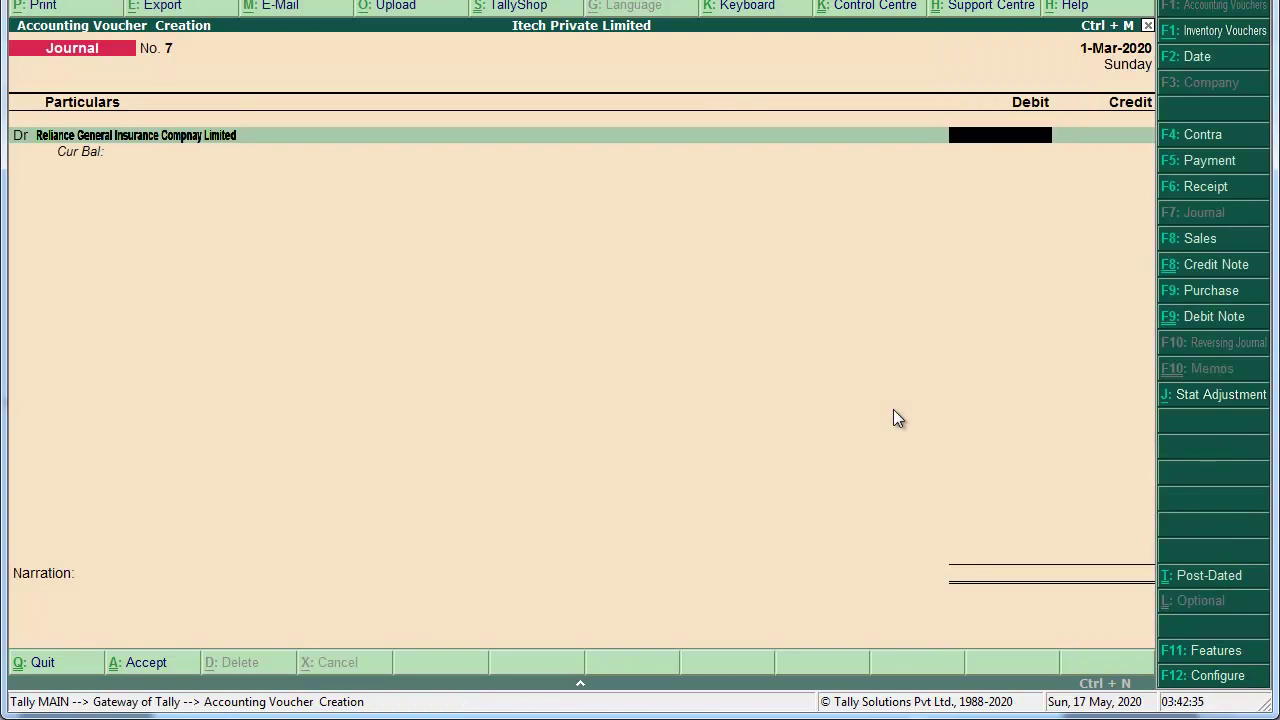
Step: Debit the Reliance ledger 3,53,424 and credit Abnormal Loss
text(353424)
key(Return)
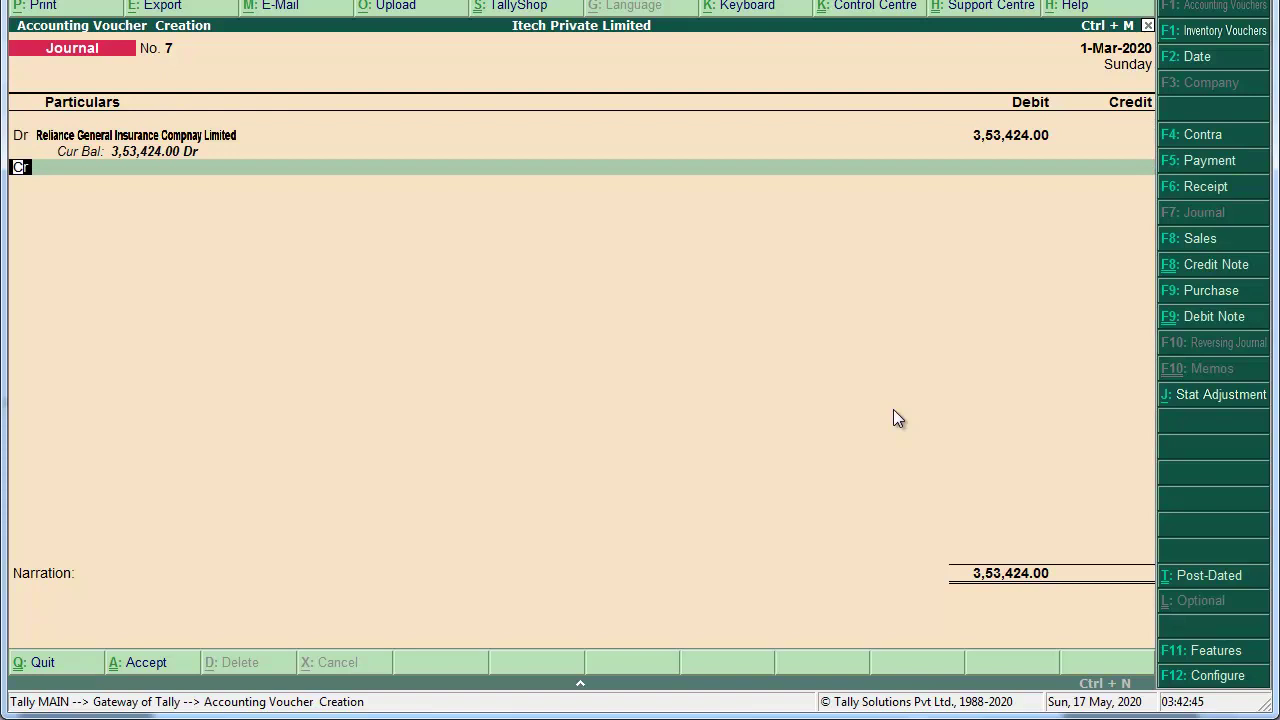
key(Return)
text(Ab)
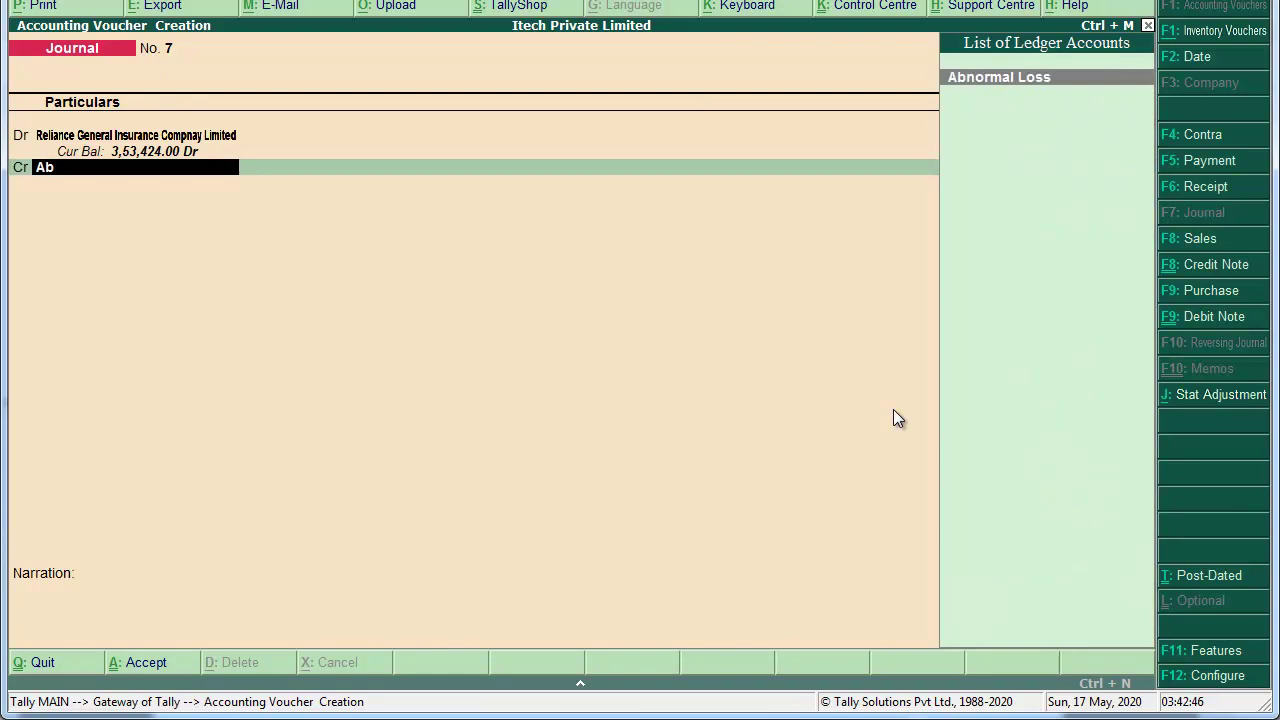
key(Return)
key(Return)
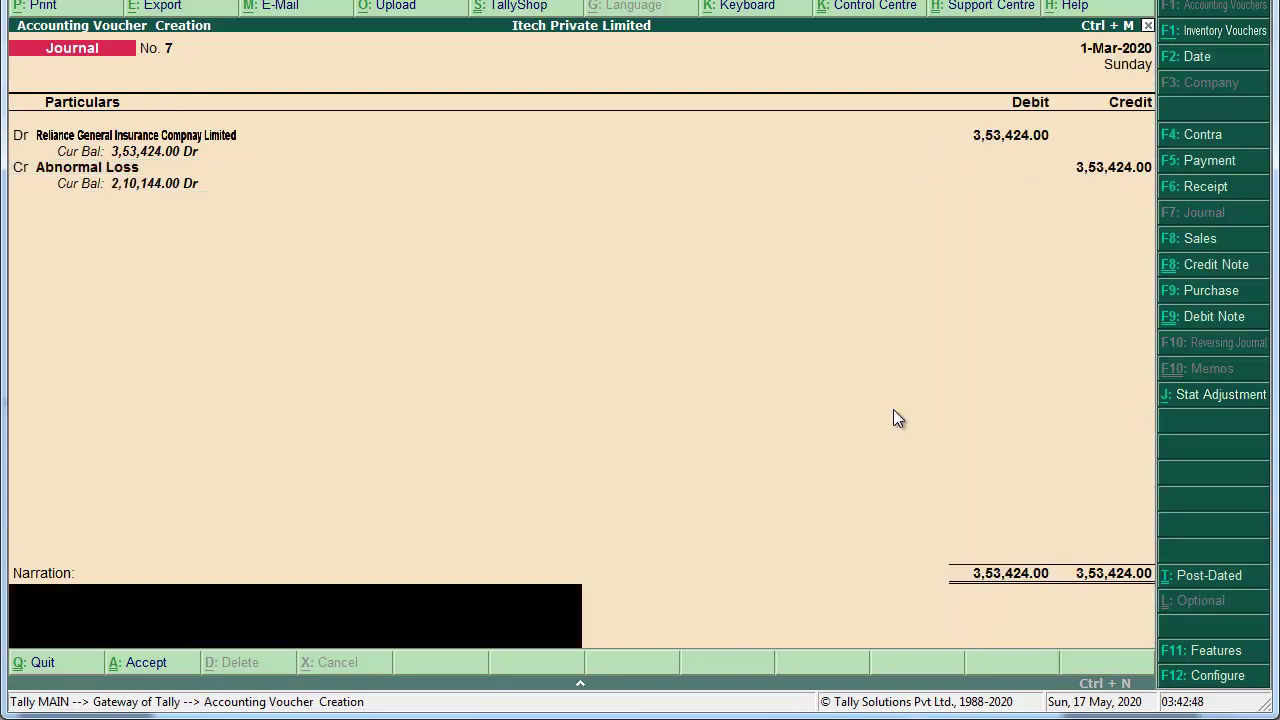
Step: Add the narration 'Being Claimed due to Destroyed by Fire.' and save journal No. 7
text(Being)
text(imed)
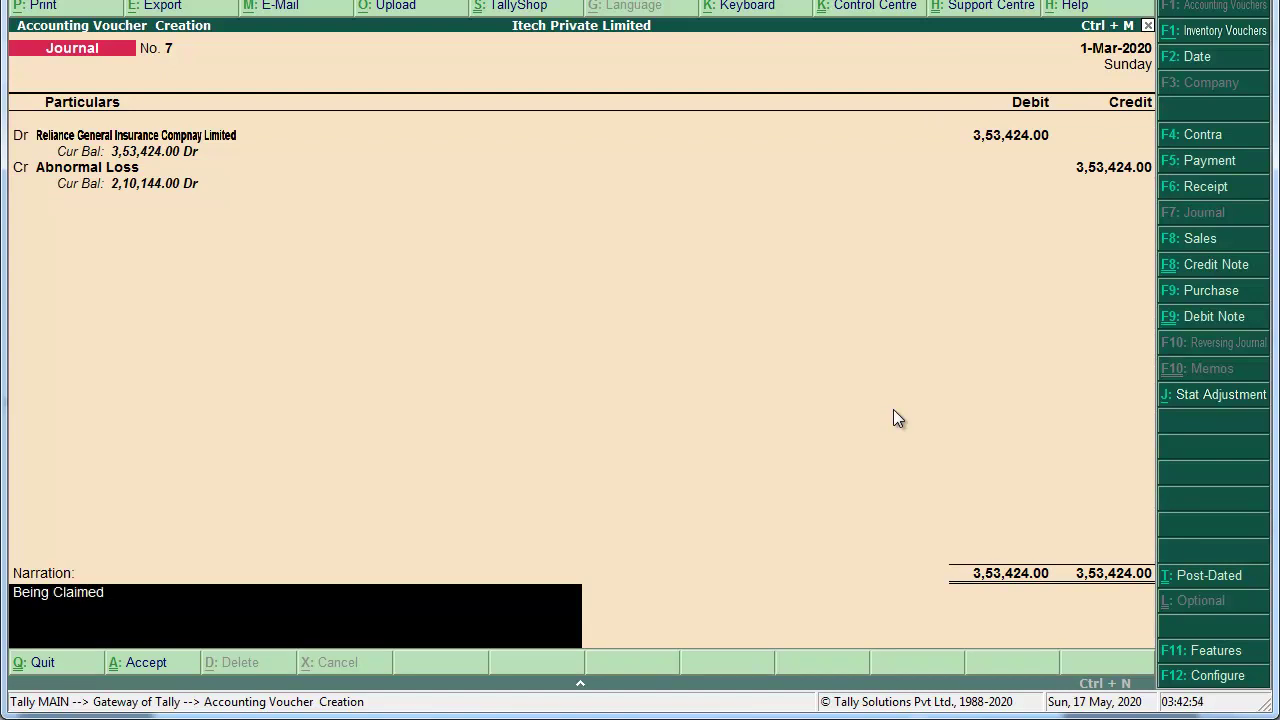
text( due to Destryoye)
key(BackSpace)
key(BackSpace)
key(BackSpace)
key(BackSpace)
key(BackSpace)
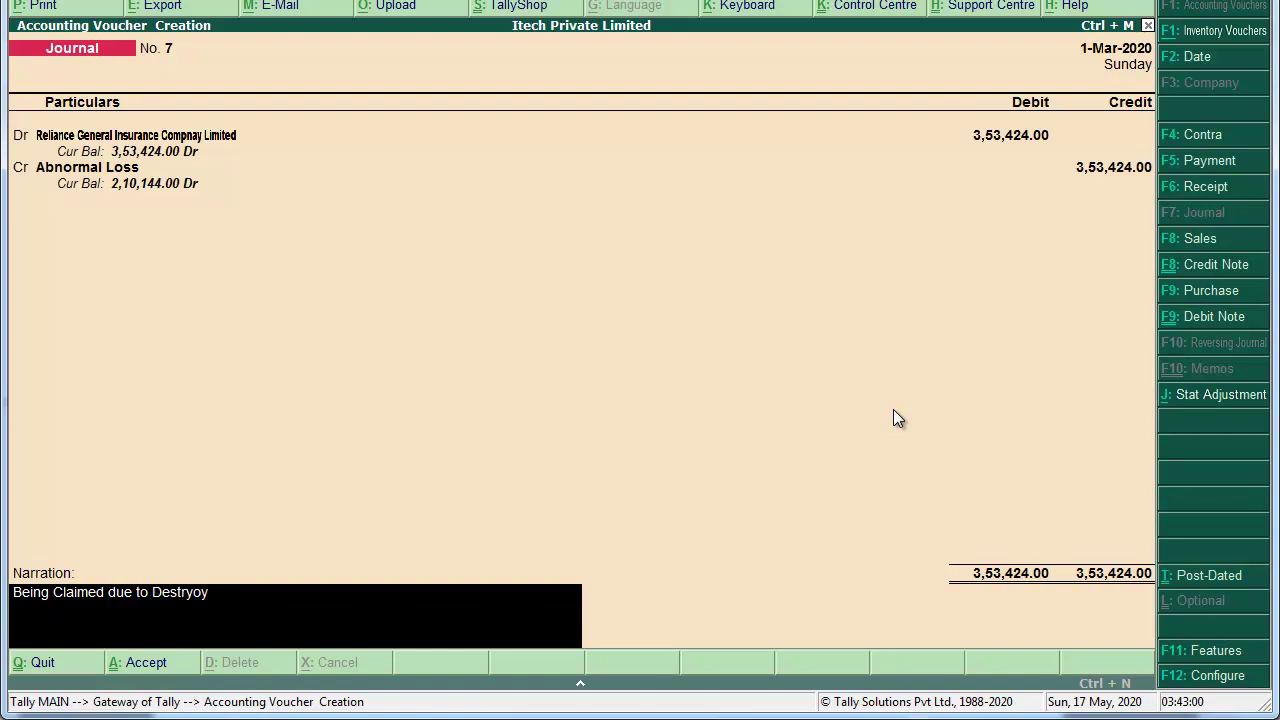
text(royed by Fire.)
key(Return)
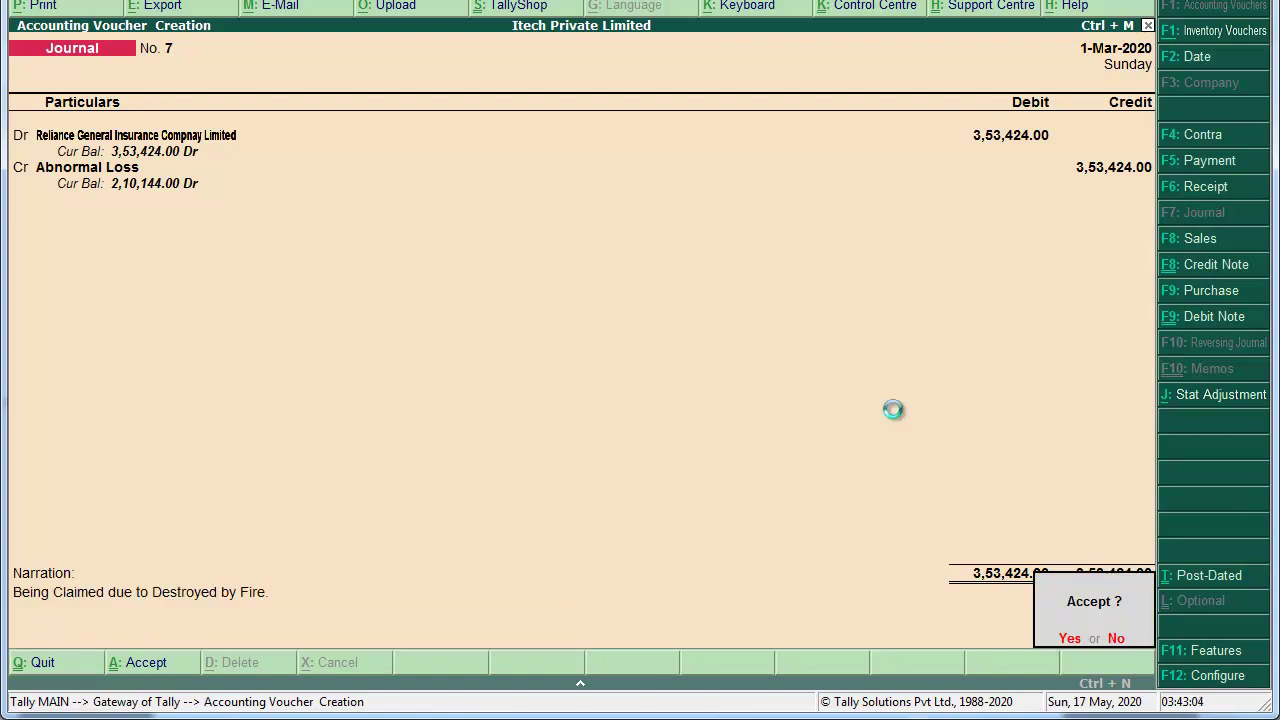
key(Return)
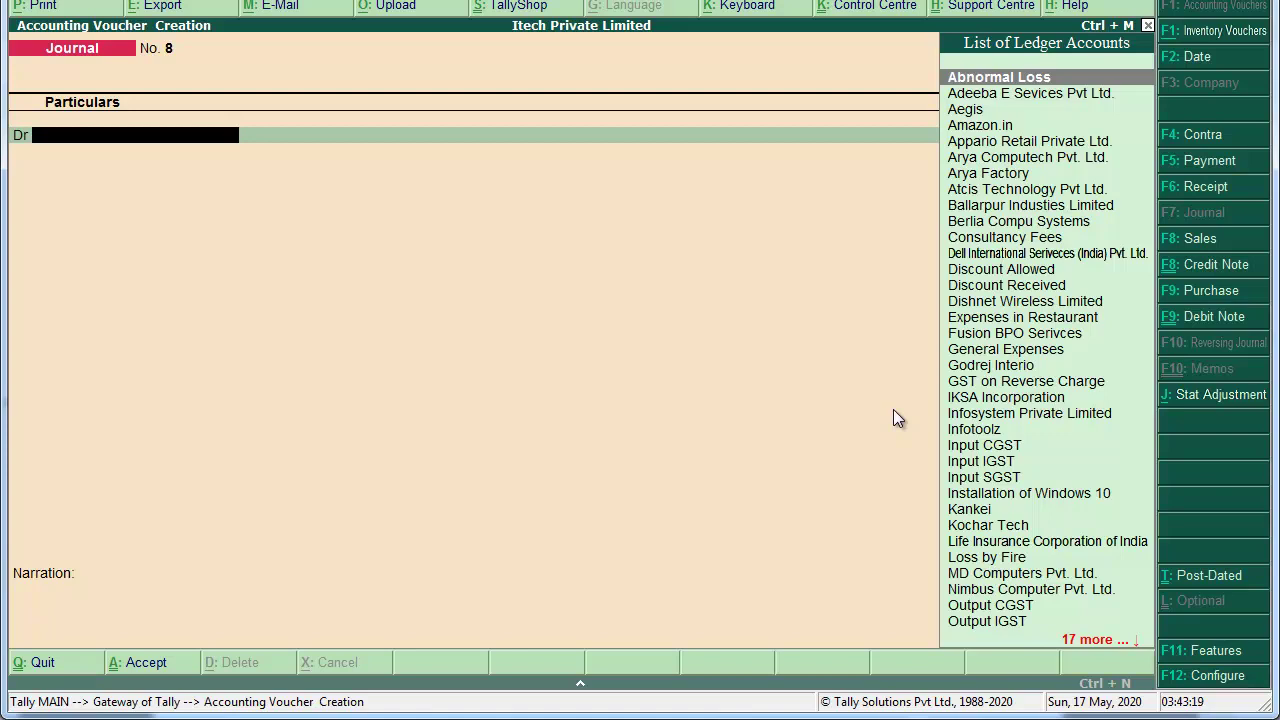
Step: Start a Receipt voucher crediting Reliance General Insurance Compnay Limited 3,53,424
key(F6)
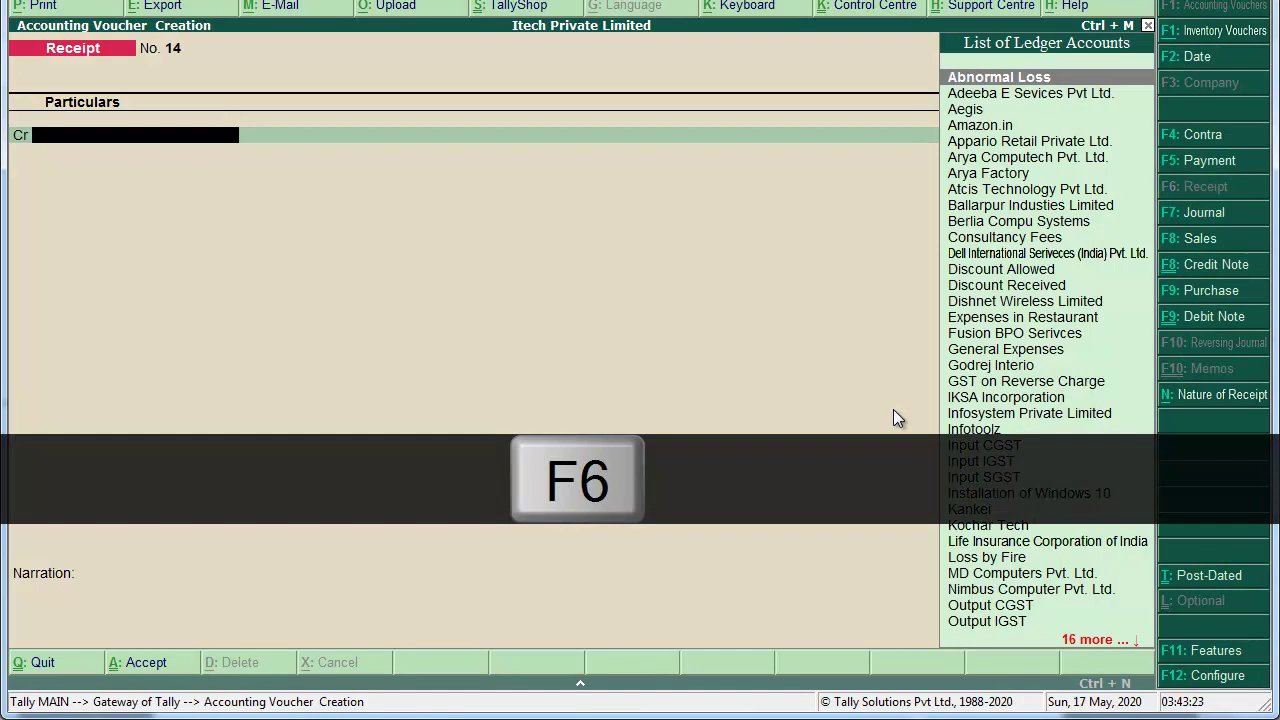
text(we)
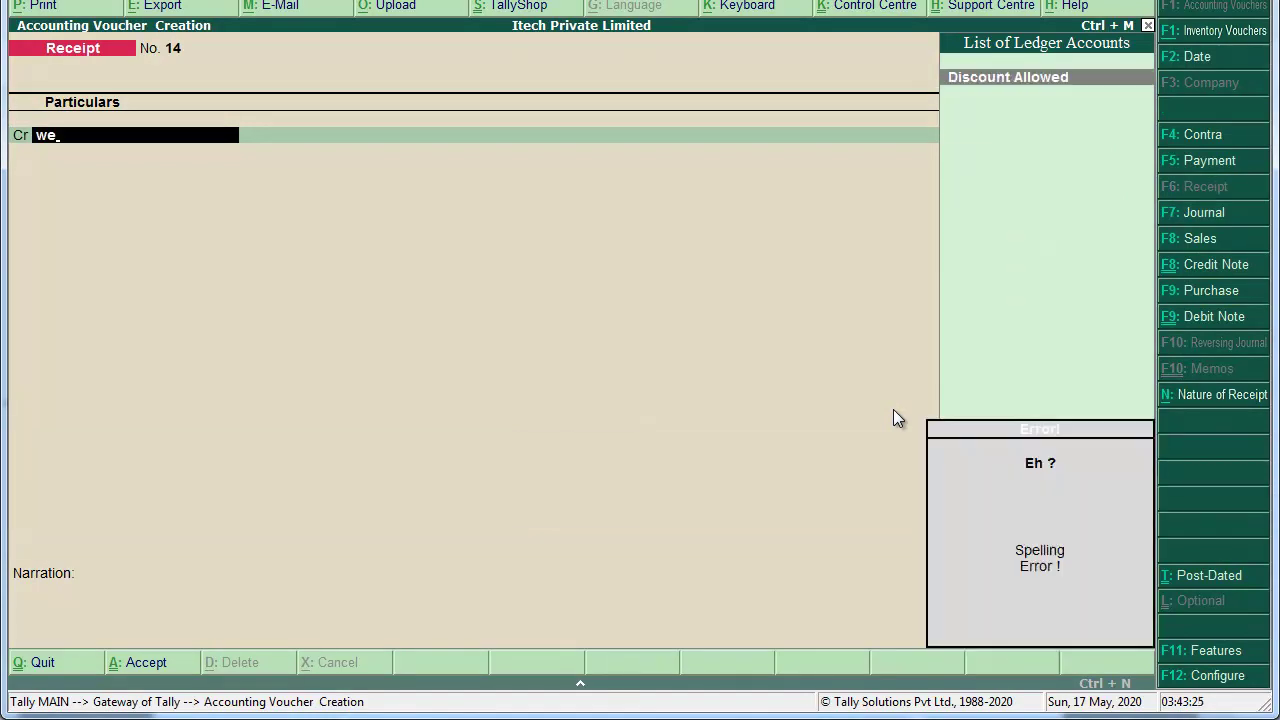
key(BackSpace)
key(BackSpace)
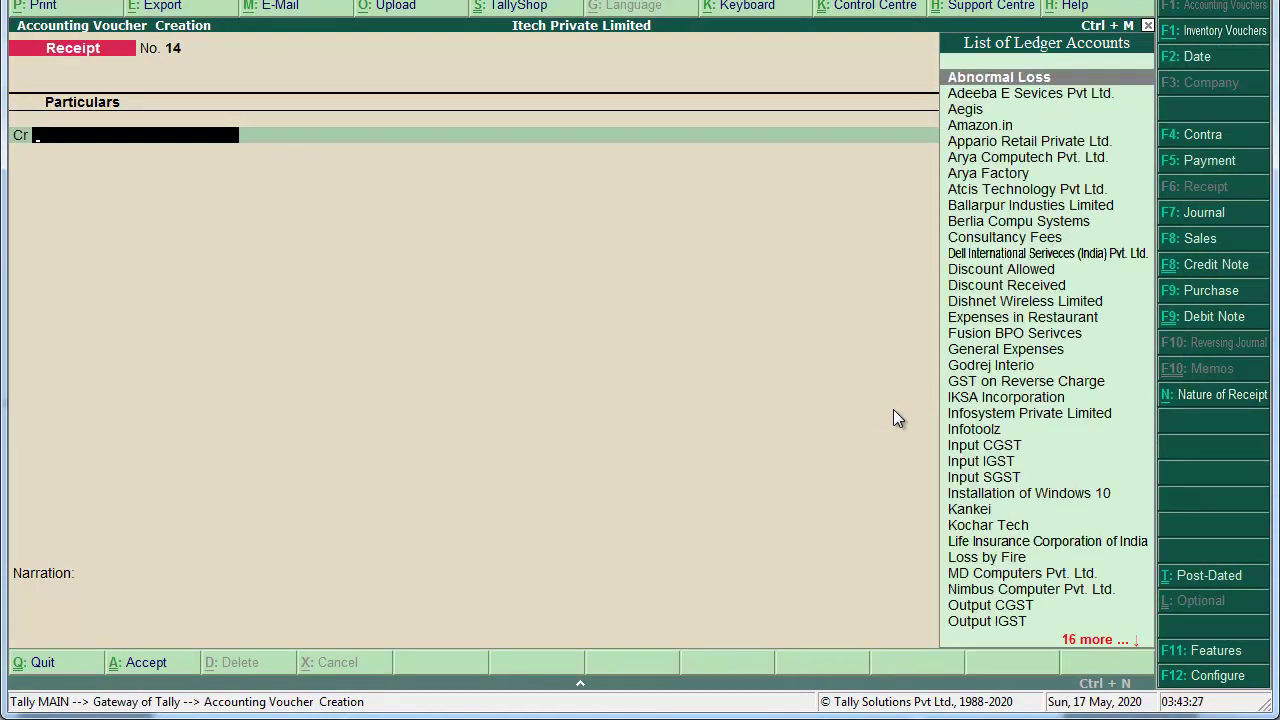
text(rel)
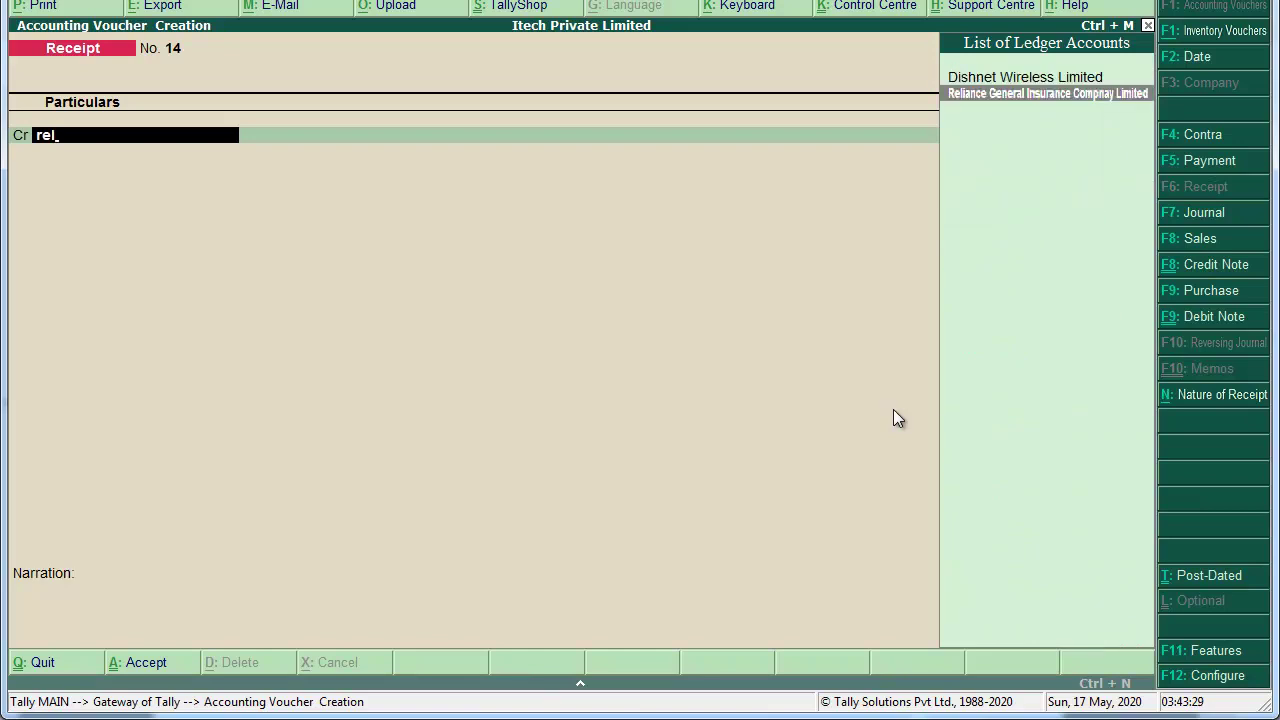
key(Return)
text(353424)
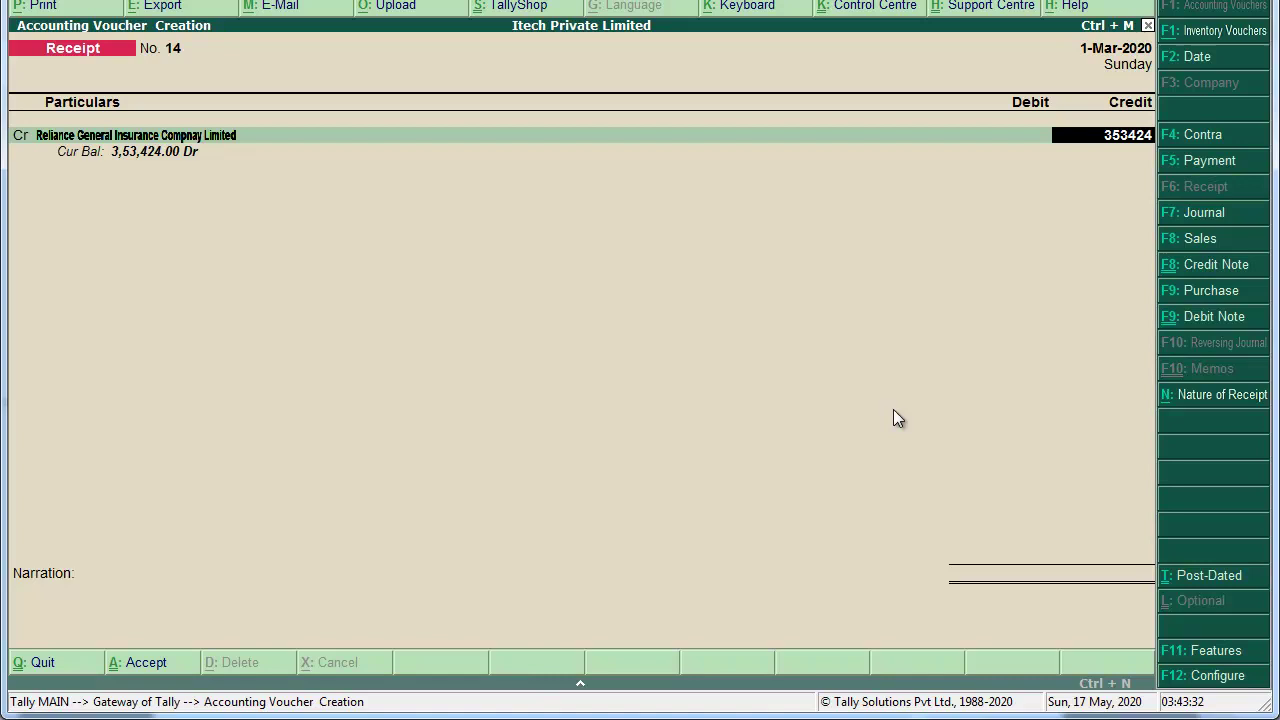
key(Return)
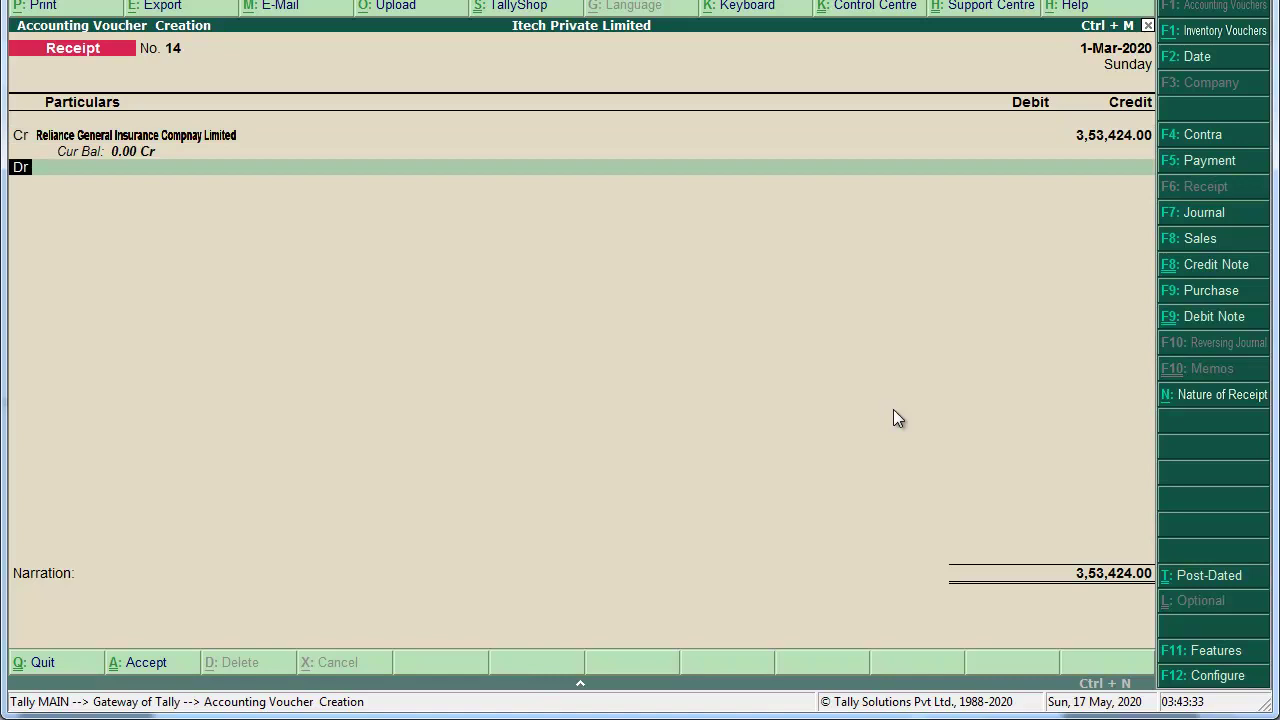
Step: Debit Wealthy Bank via HDFC Bank cheque 115873, repeat the previous narration, and save Receipt No. 14
click(158, 167)
text(we)
key(Return)
key(Return)
key(Return)
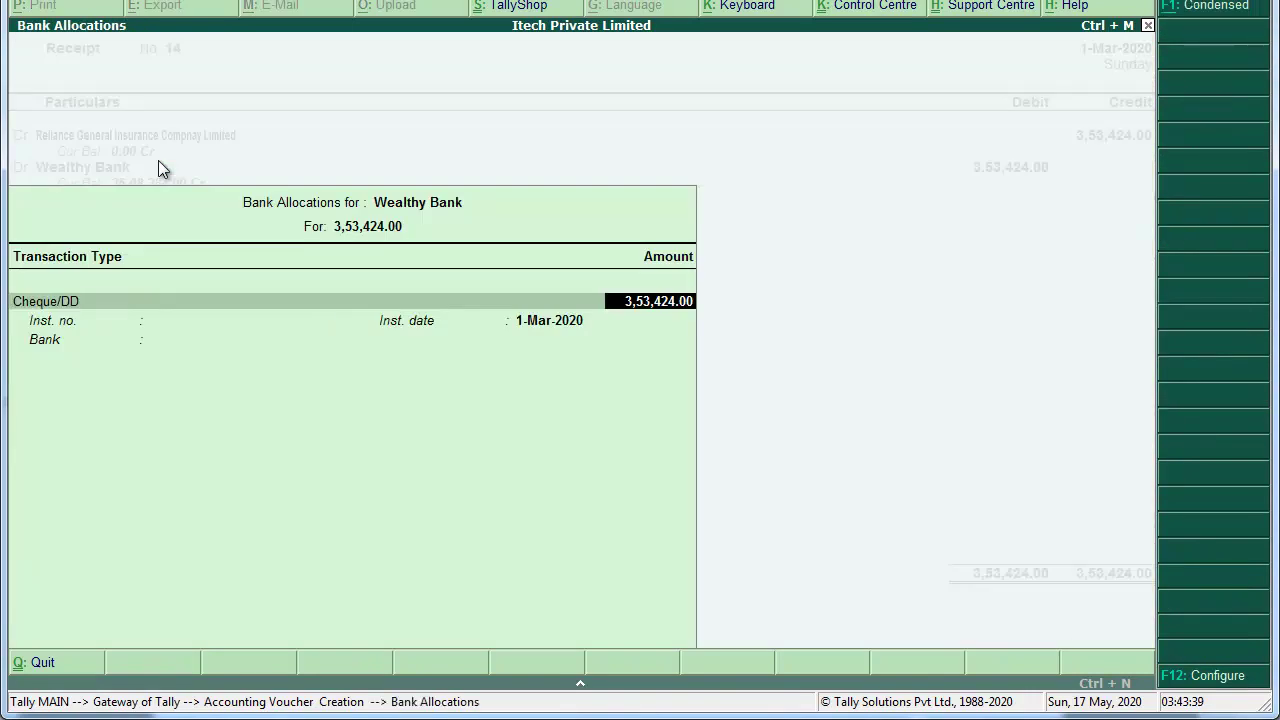
key(Return)
text(115873)
key(Return)
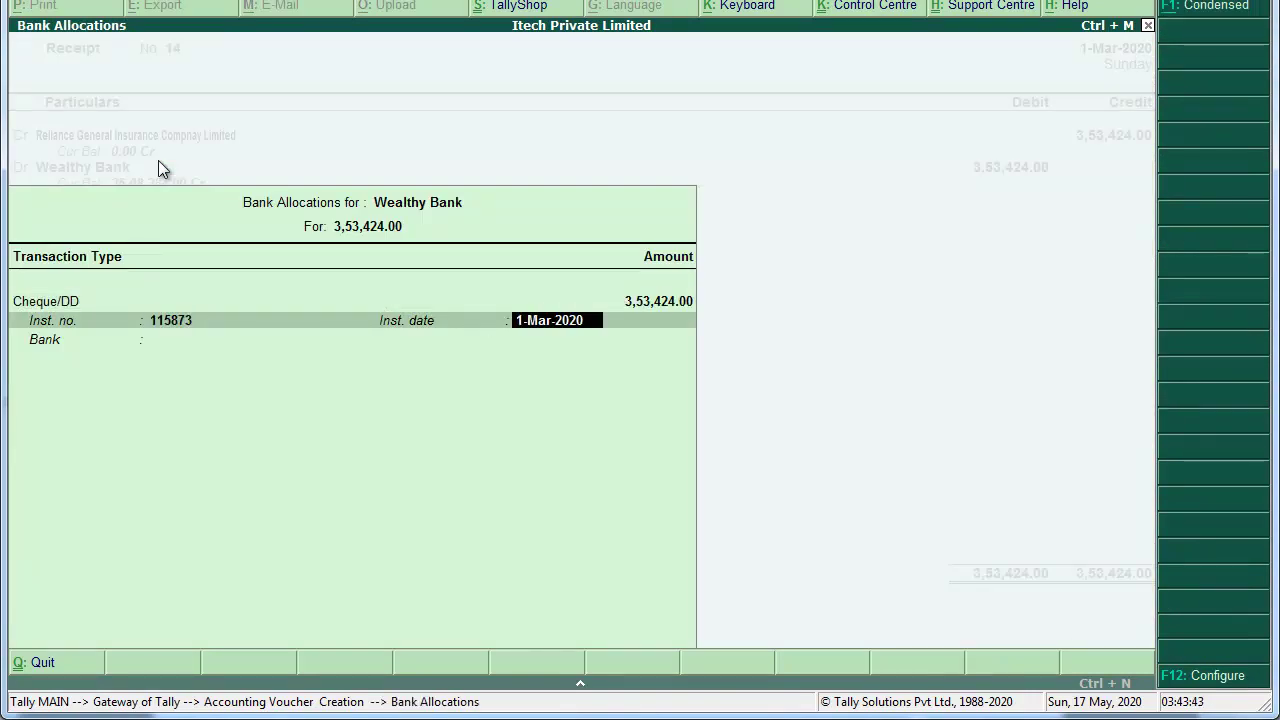
key(Return)
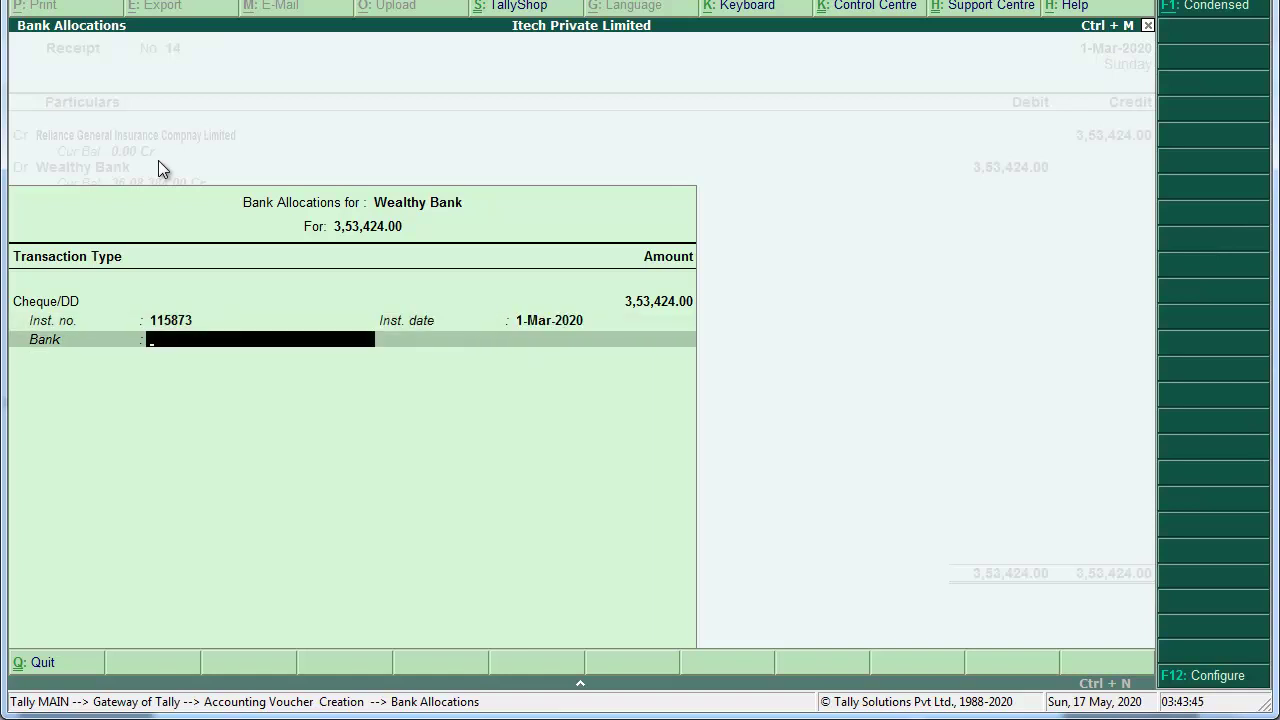
key(Down)
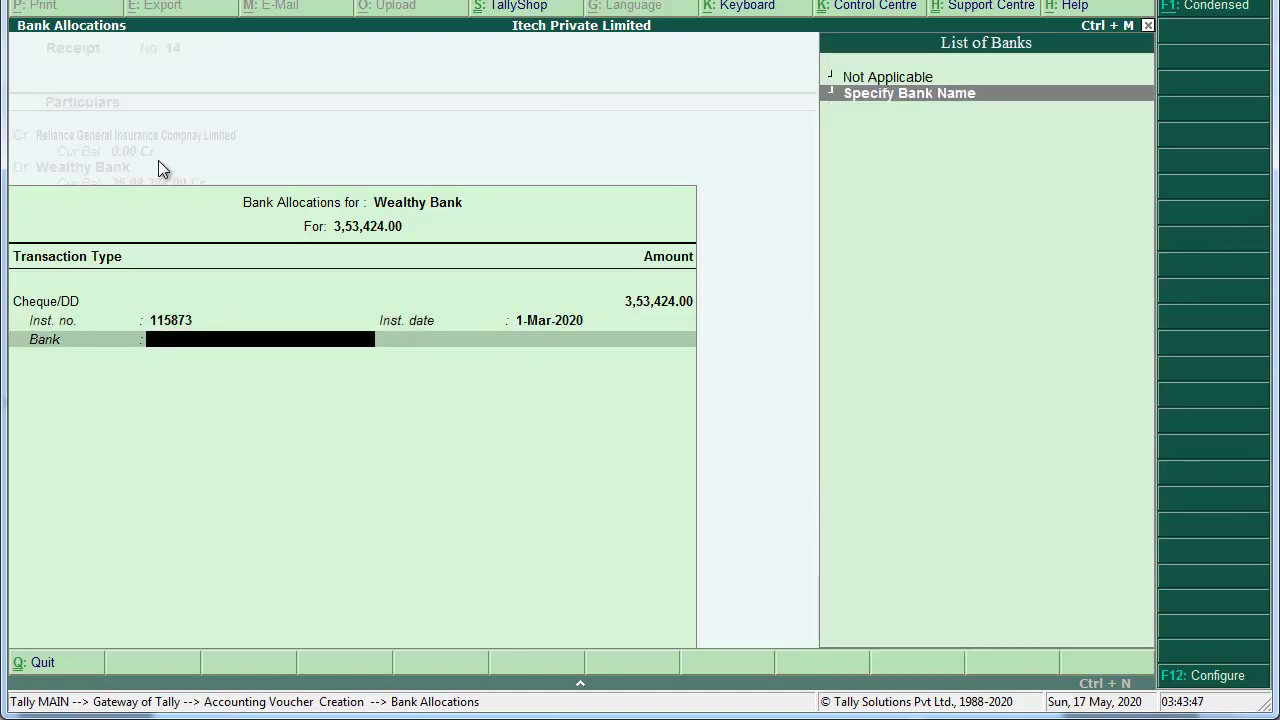
key(Return)
text(H)
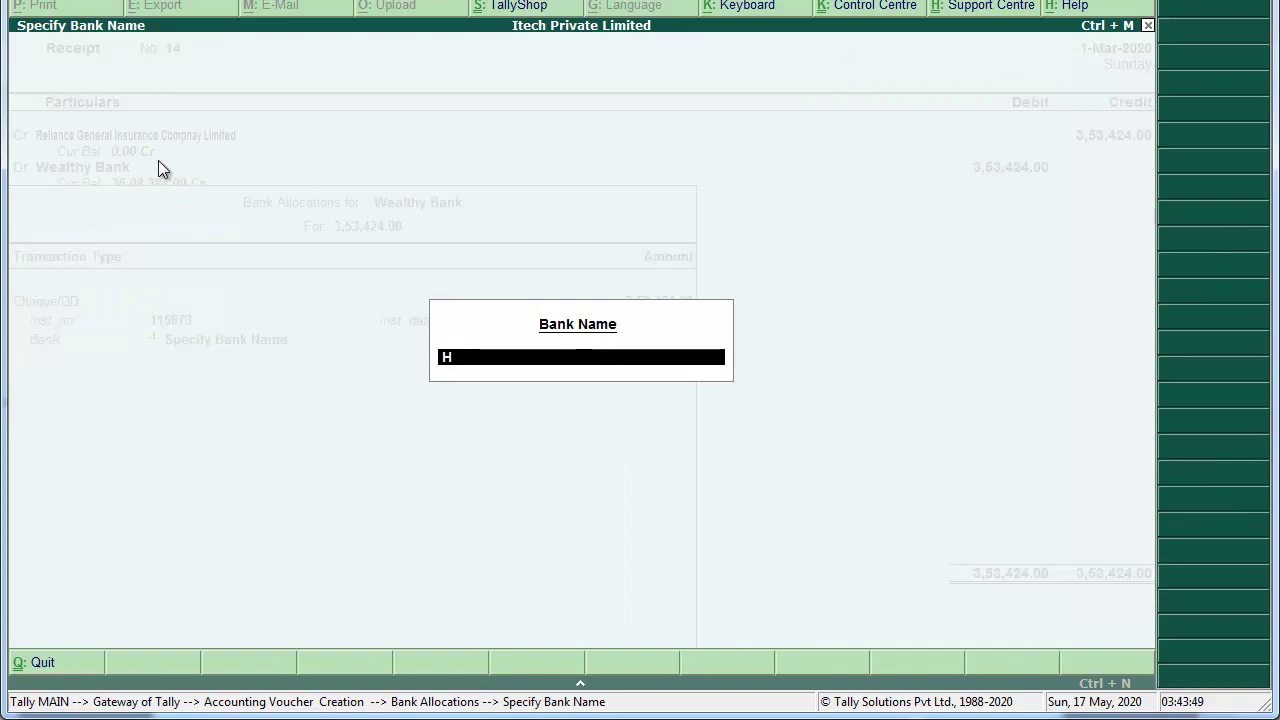
text(DFC Bank)
key(Return)
key(ctrl+r)
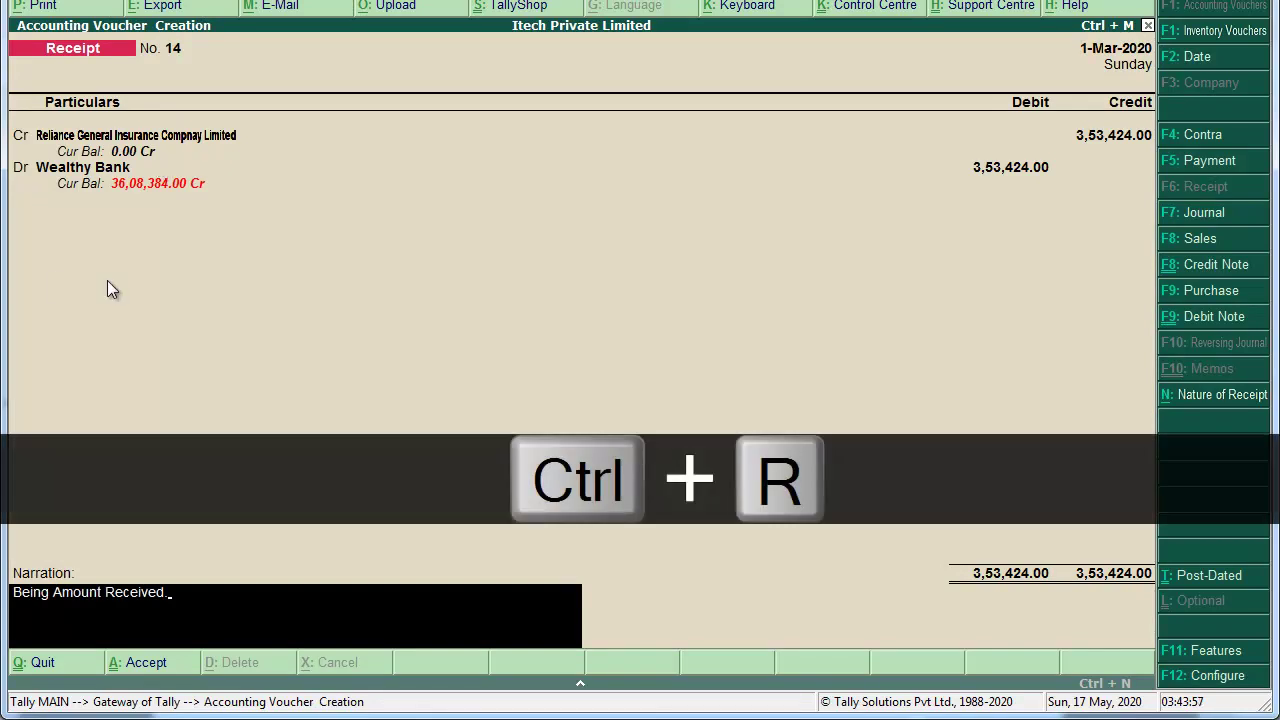
key(Return)
key(Return)
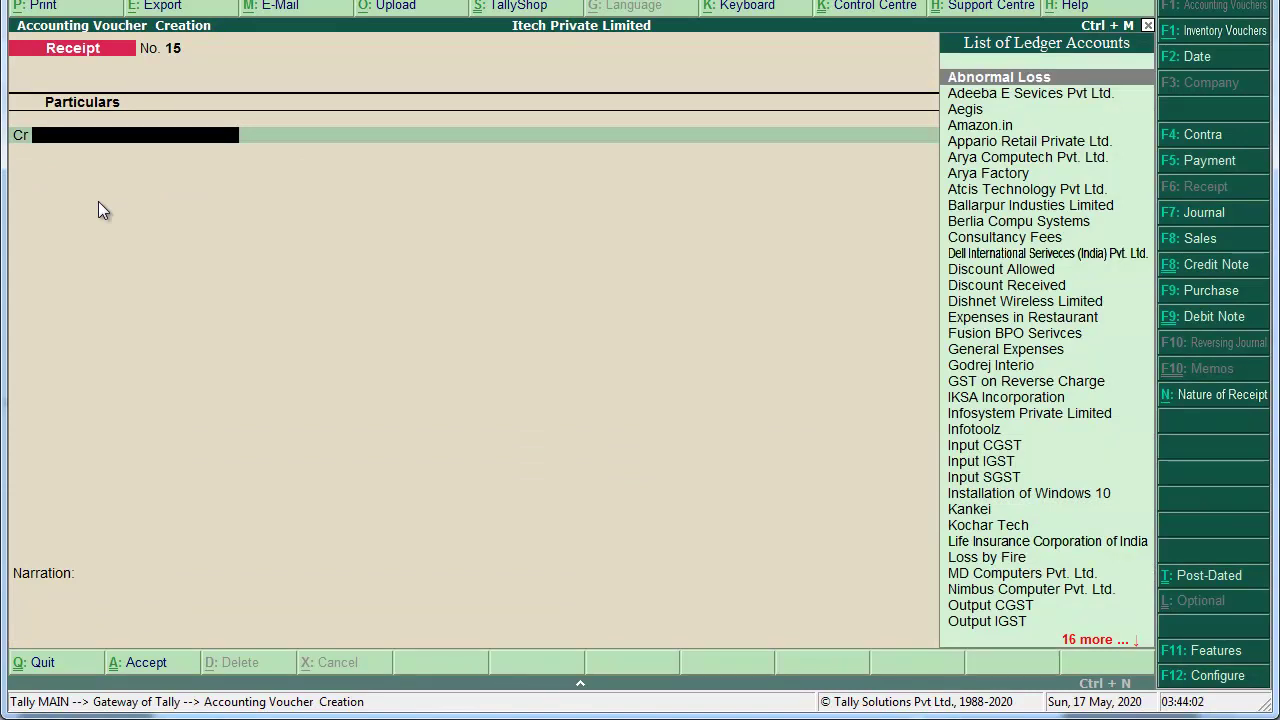
key(alt+Tab)
scroll(97, 207, down, 10)
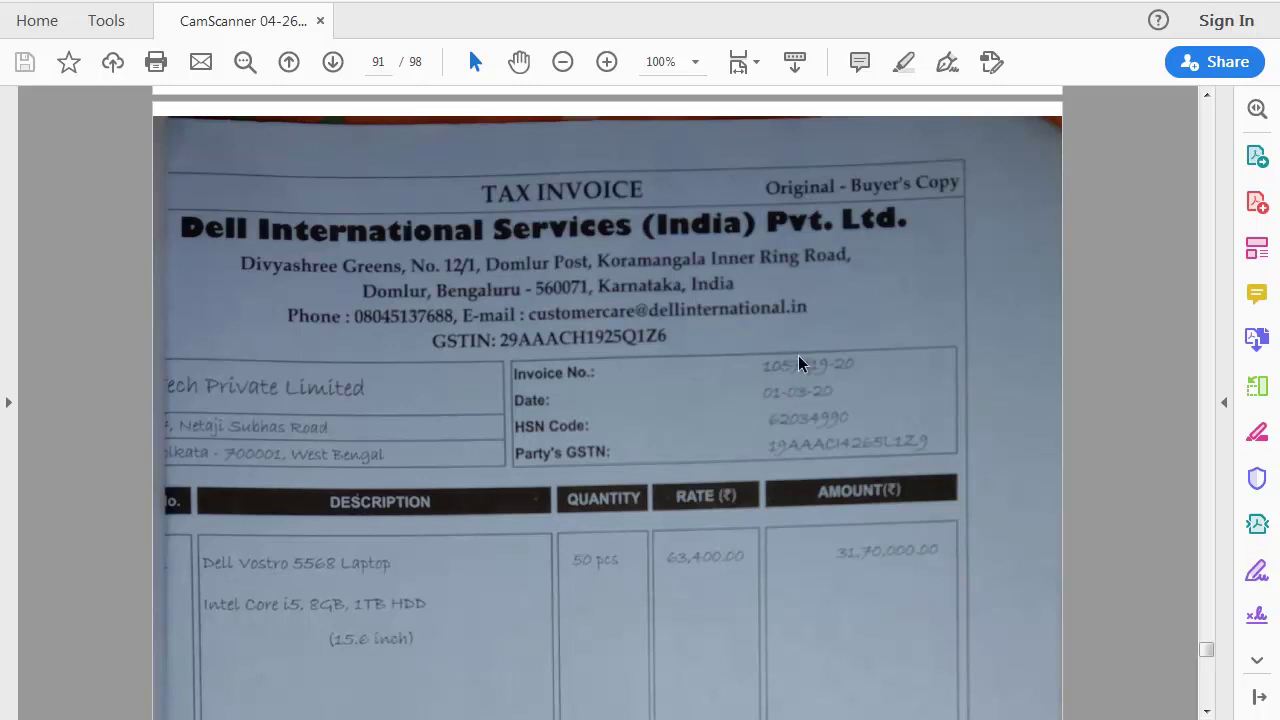
key(alt+Tab)
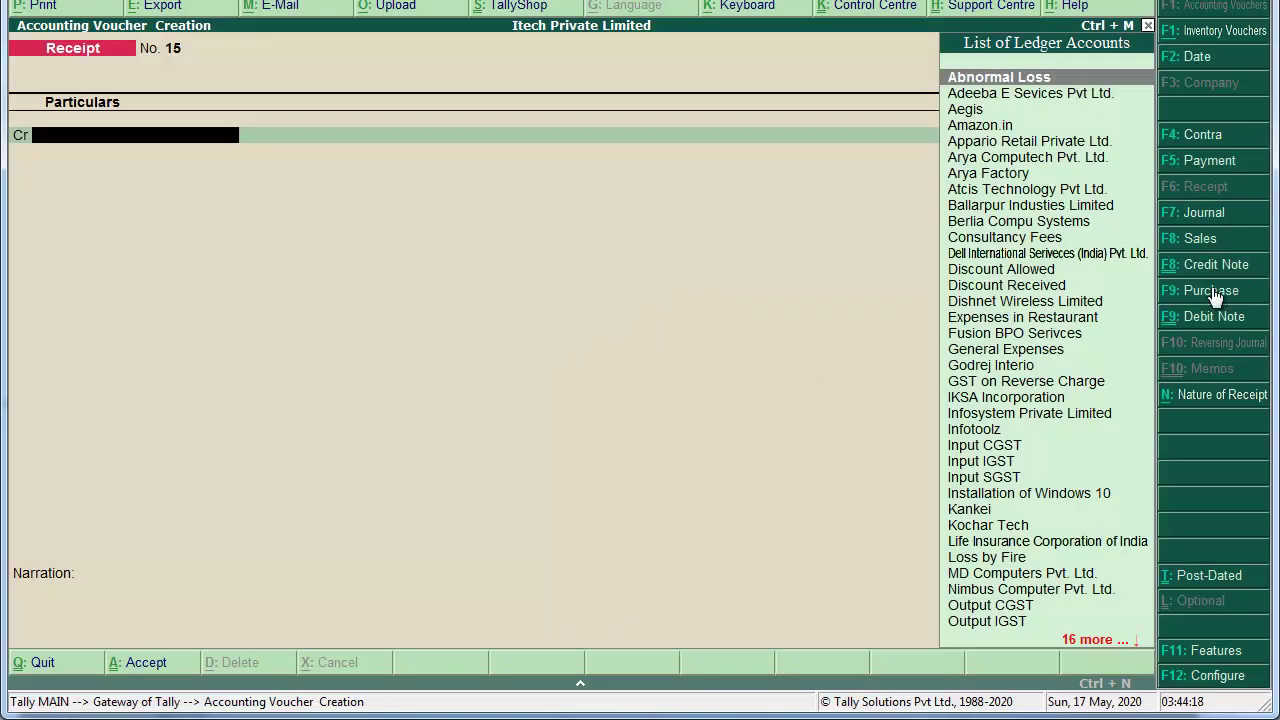
Step: Start a Purchase voucher dated 1-Mar-2020, supplier invoice 1057/19-20, from the Dell party into Purchase
click(1211, 291)
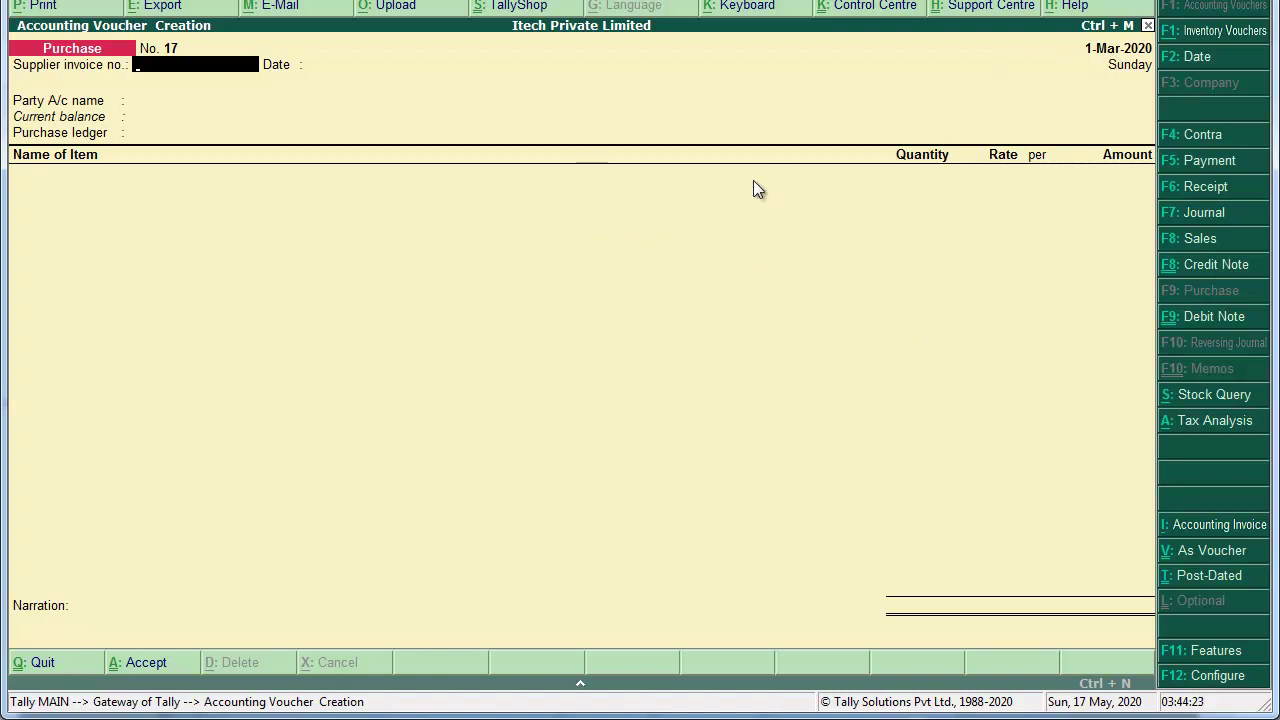
text(1057)
text(/1-)
text(9-20)
key(Return)
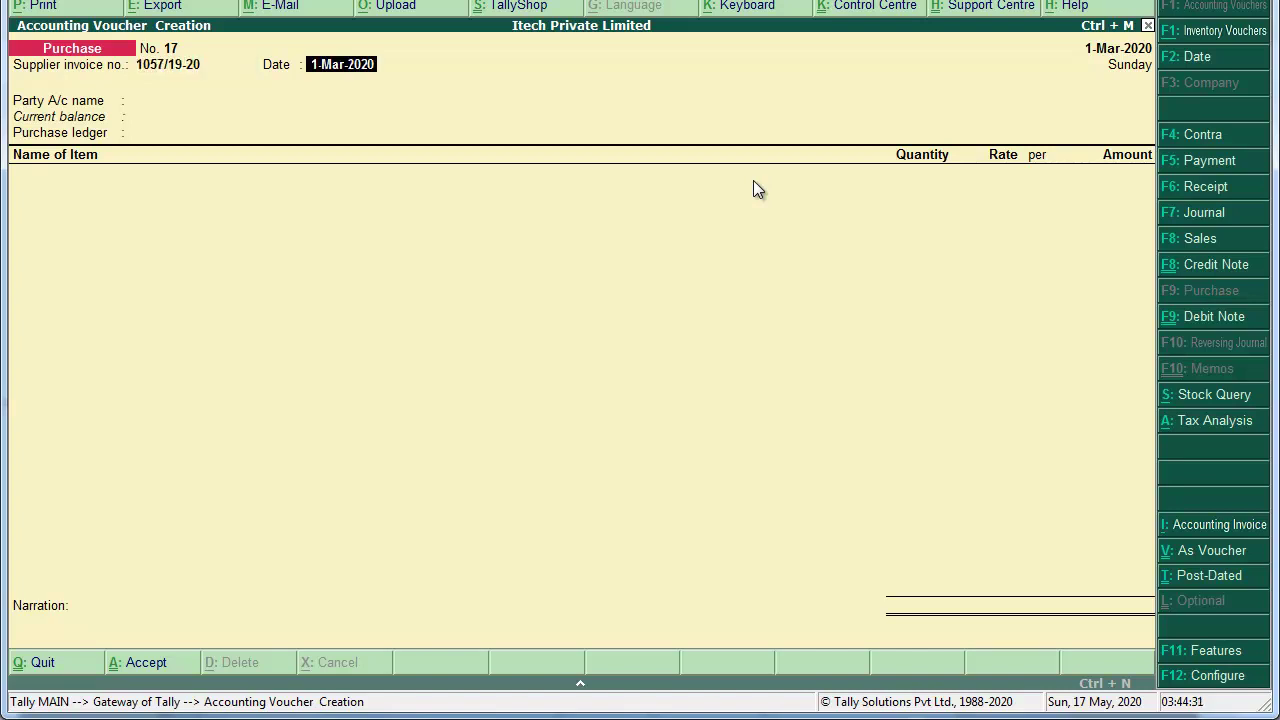
key(Return)
text(Dell)
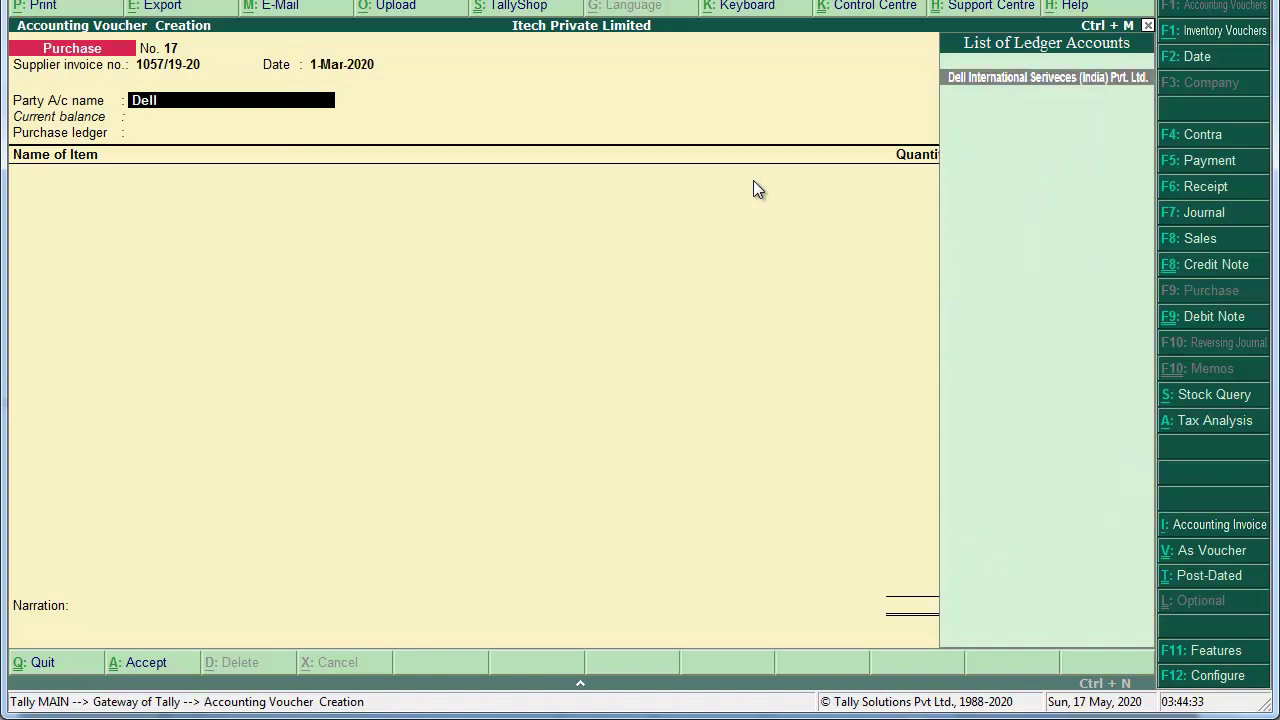
key(Return)
key(ctrl+a)
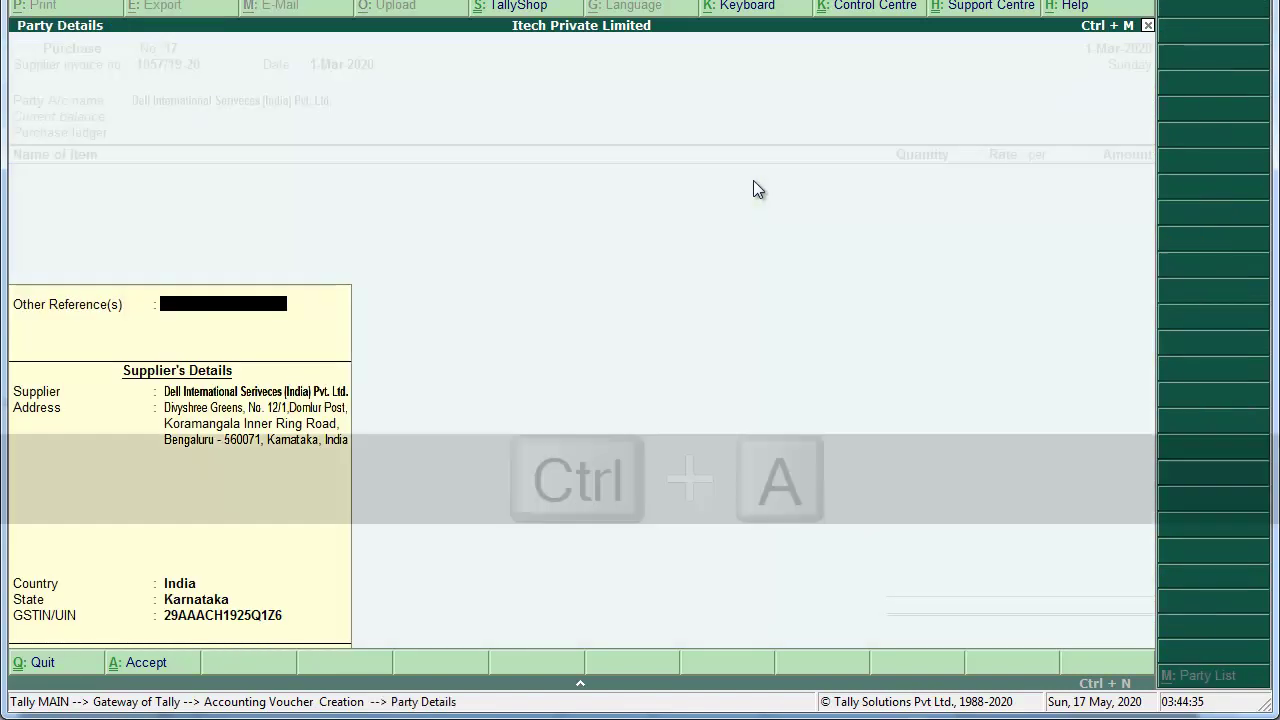
key(Return)
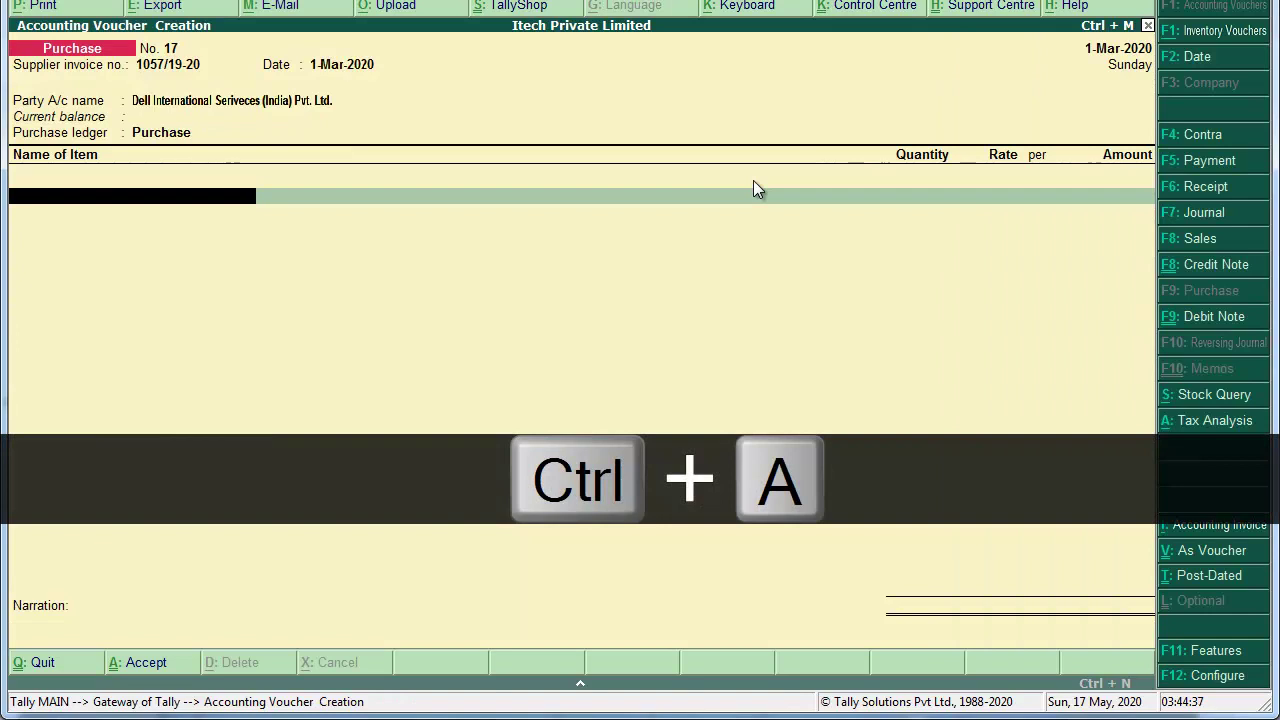
Step: Add 50 Pcs of Dell Vastro 3568 Laptop at 63,400.00 each
text(Del)
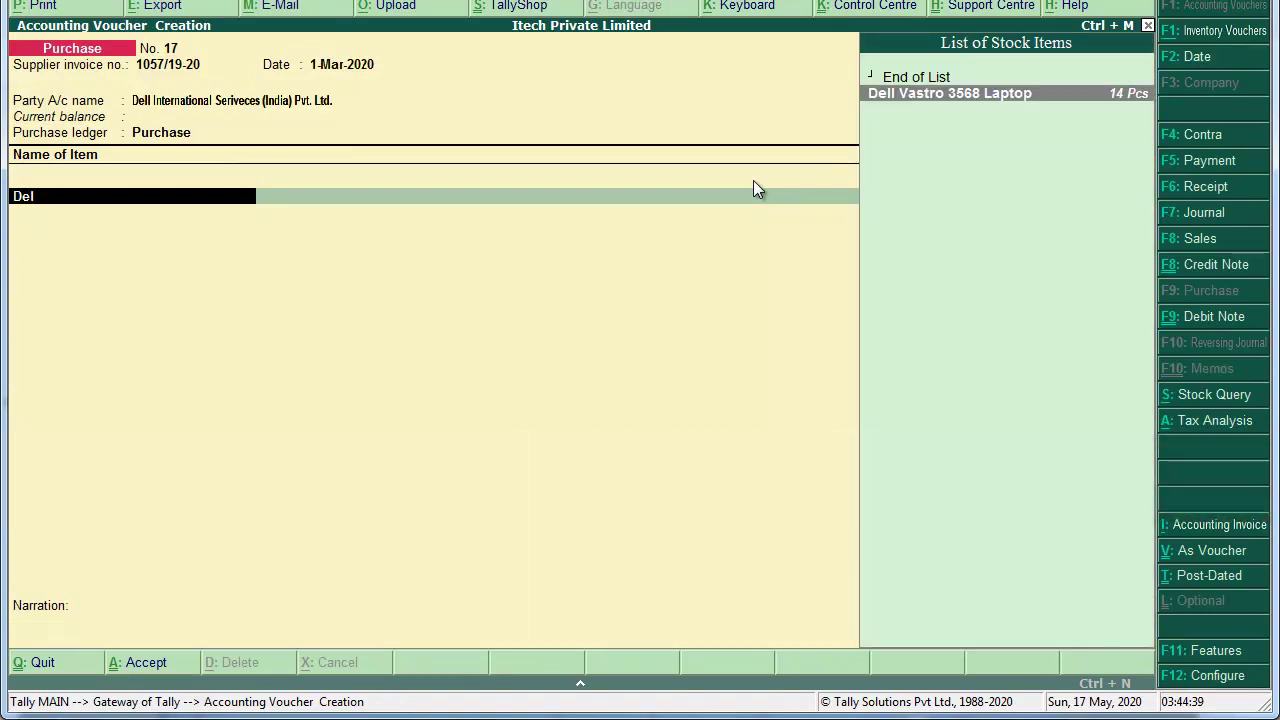
key(Return)
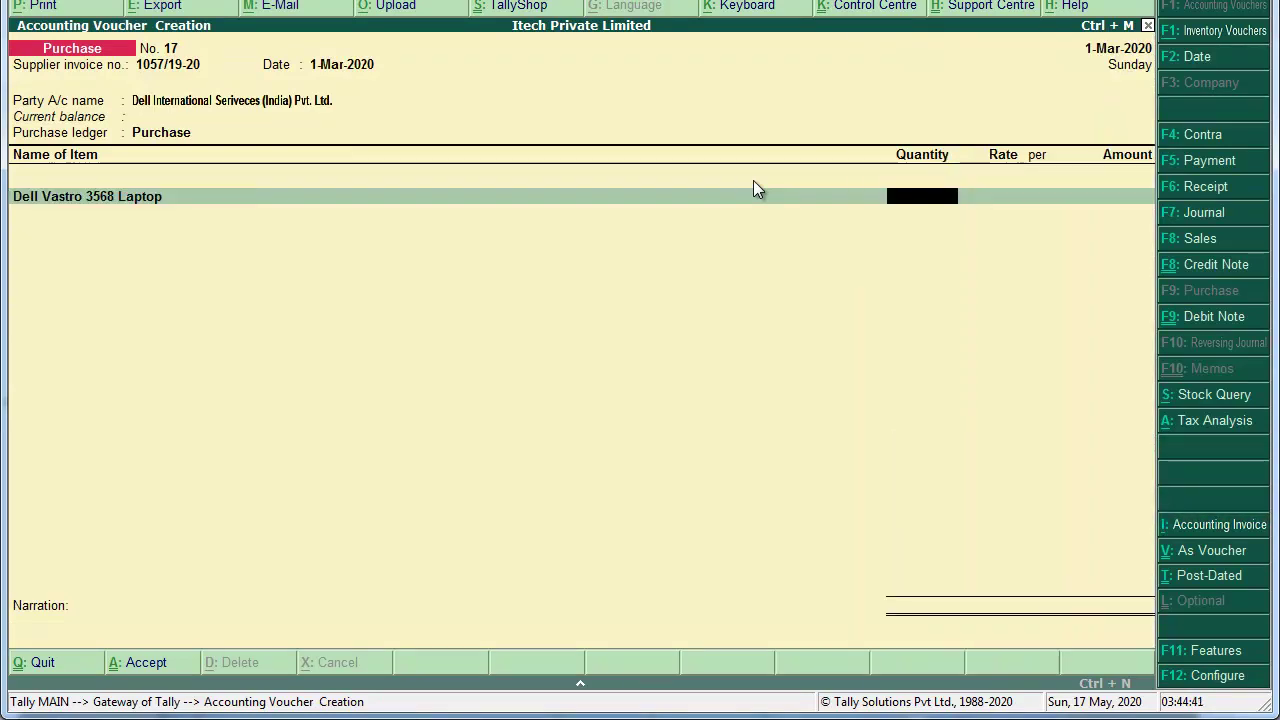
text(50)
key(Return)
text(63,400)
key(Return)
key(Return)
key(Return)
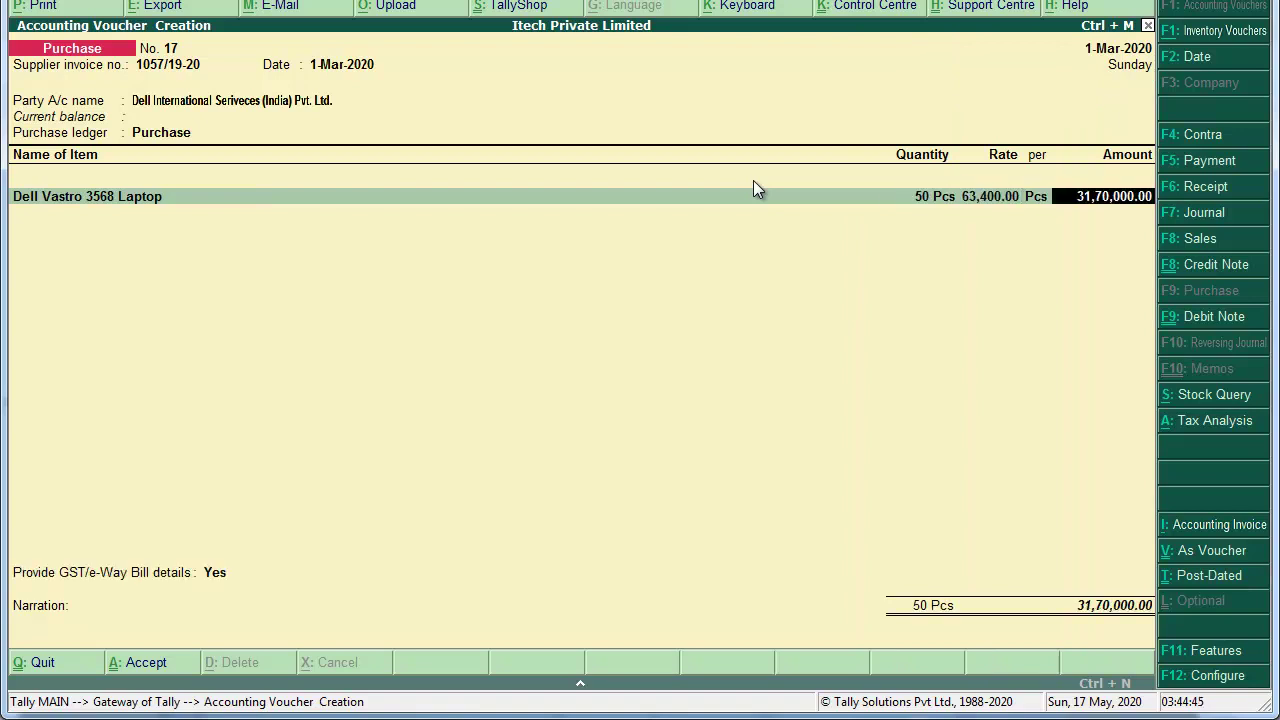
key(Return)
Step: Add Input IGST of 5,70,600.00, skip e-Way Bill details, narrate 'Bieng Goods Purchased.' and save Purchase No. 17
text(Input)
key(Down)
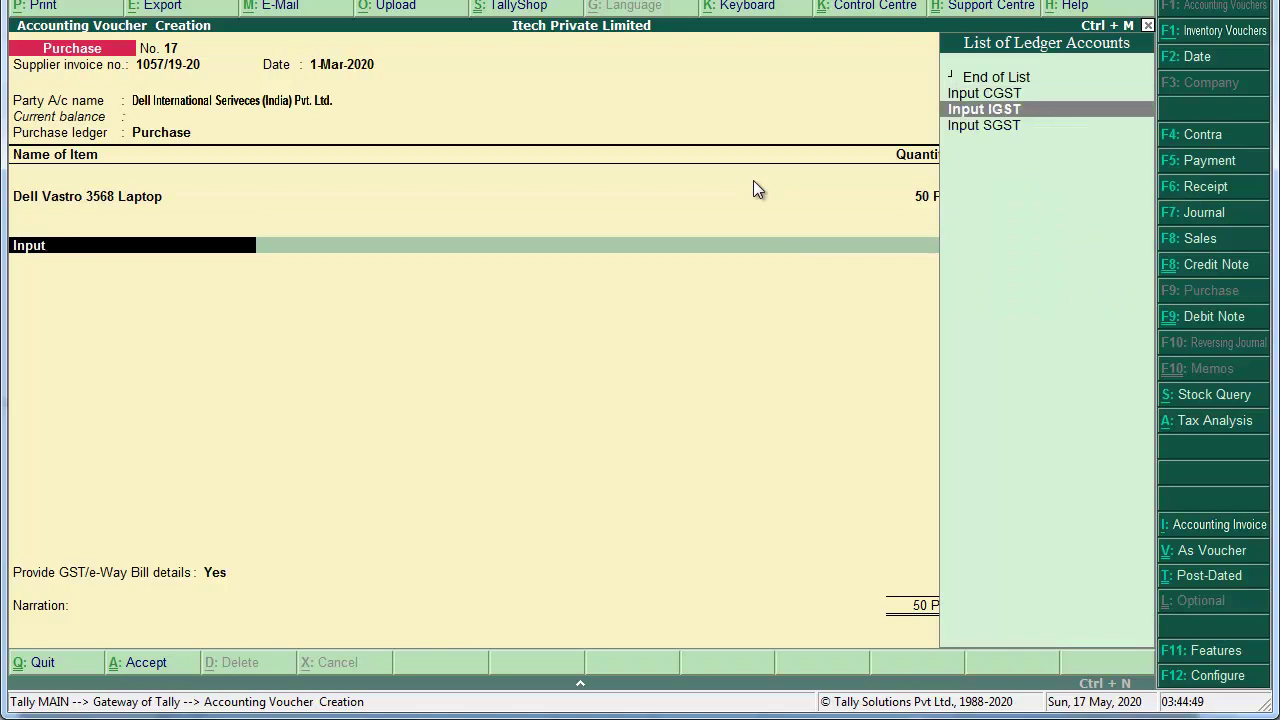
key(Return)
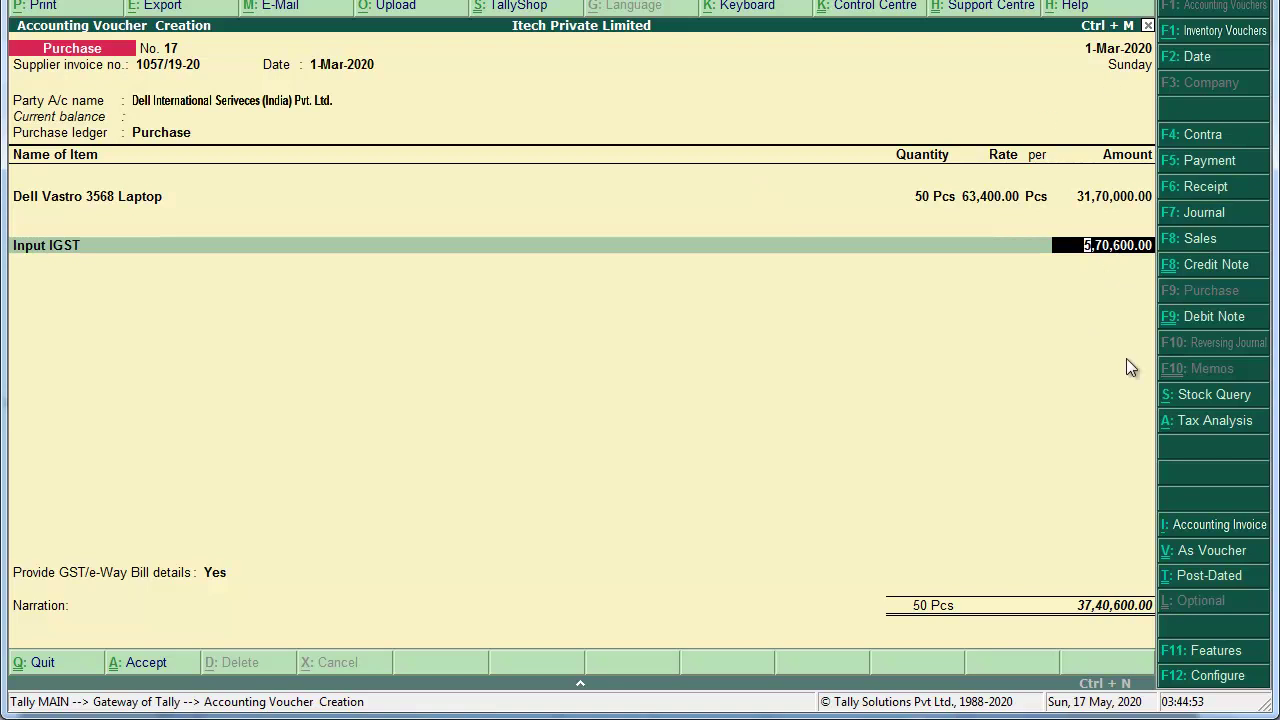
key(Return)
key(Return)
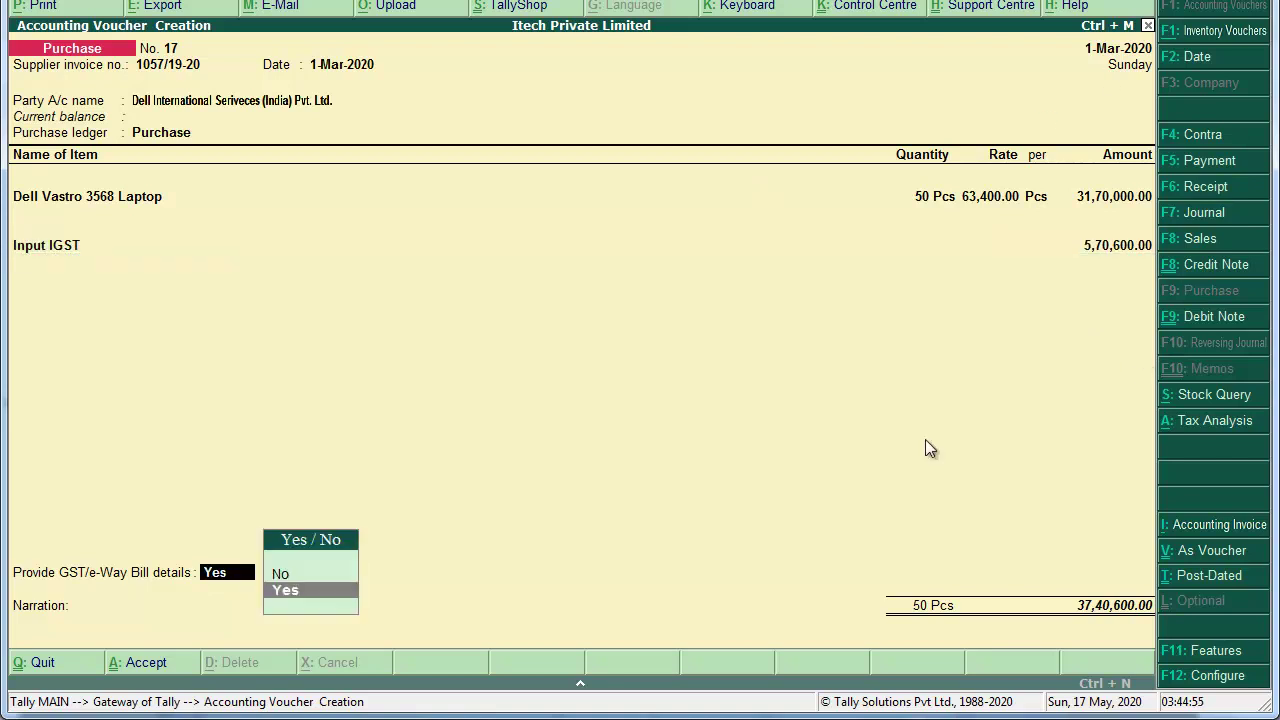
key(Up)
key(Return)
key(Return)
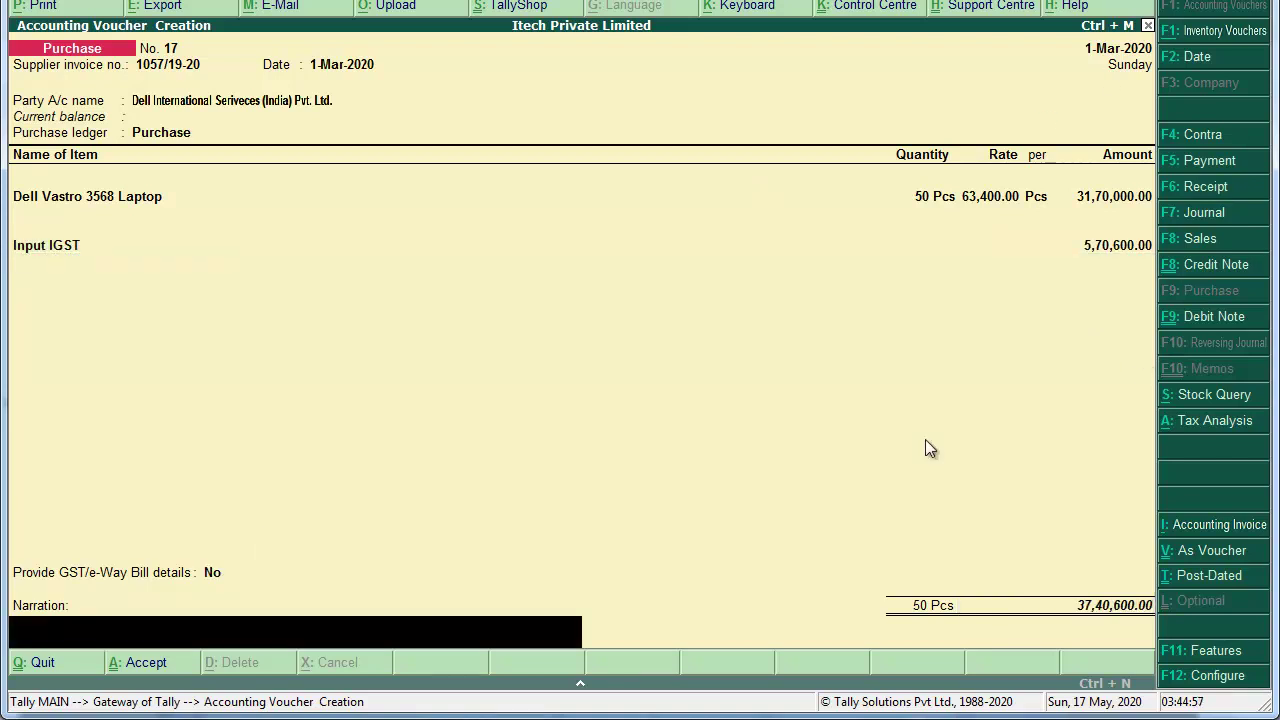
text(Bieng Goods Purchased.)
key(Return)
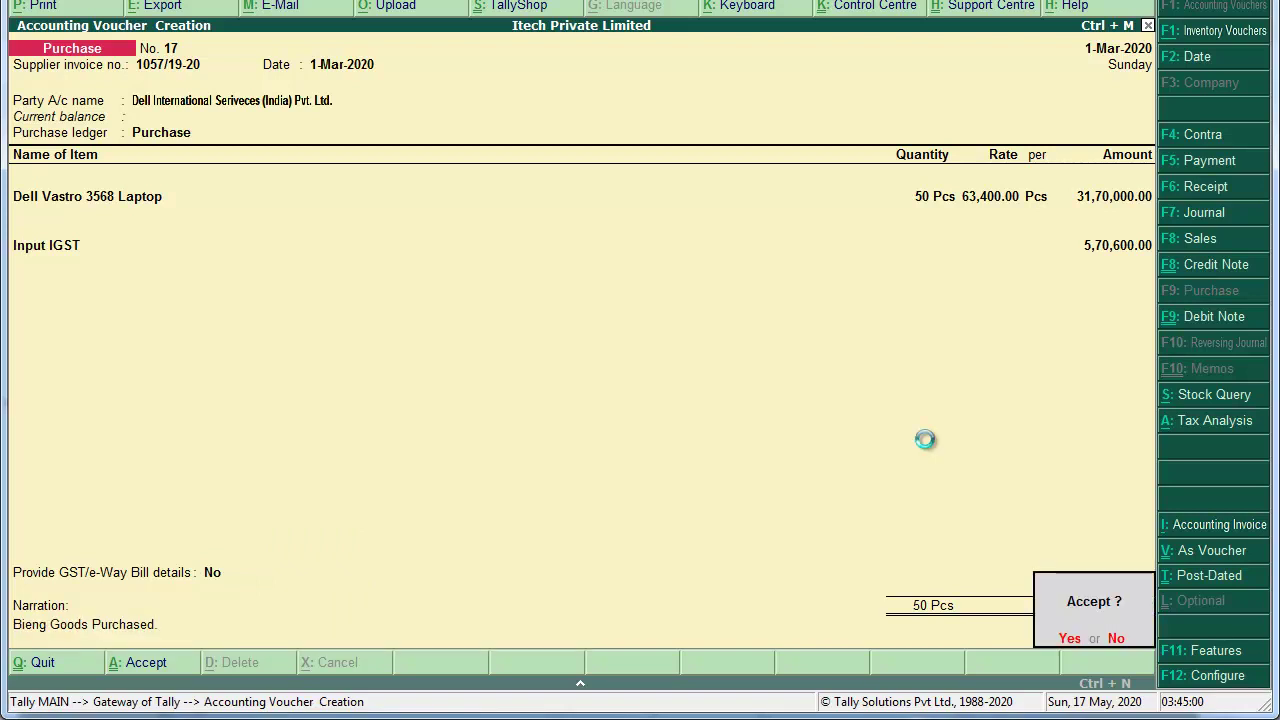
key(Return)
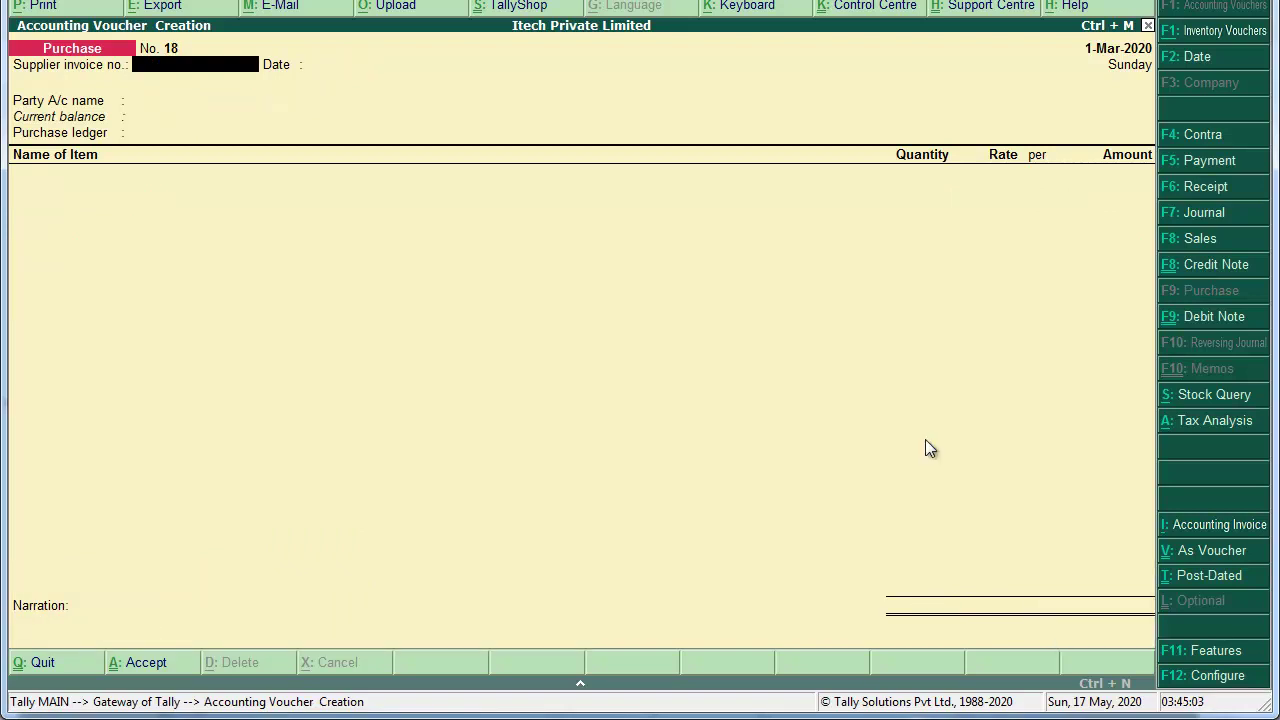
key(alt+Tab)
Step: Scroll the invoice PDF to page 92's item table for Bilt Graphic Paper Products, then return to Tally
scroll(924, 438, down, 5)
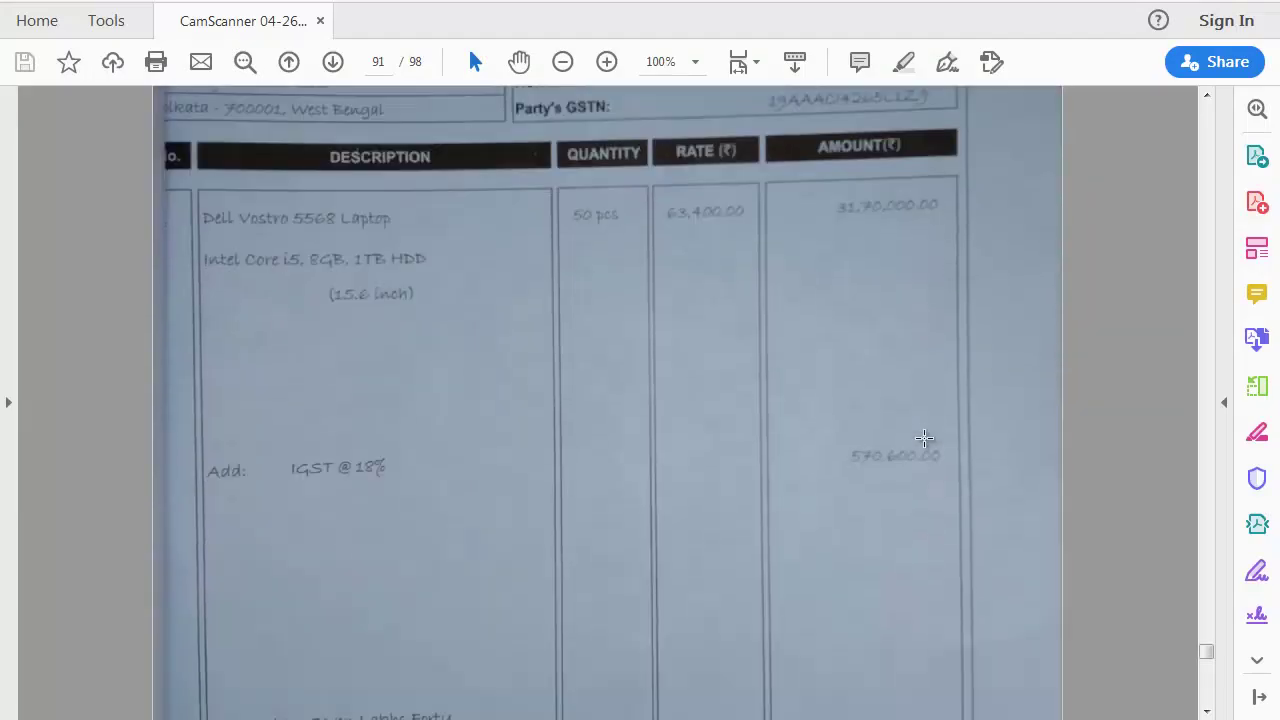
scroll(924, 438, down, 10)
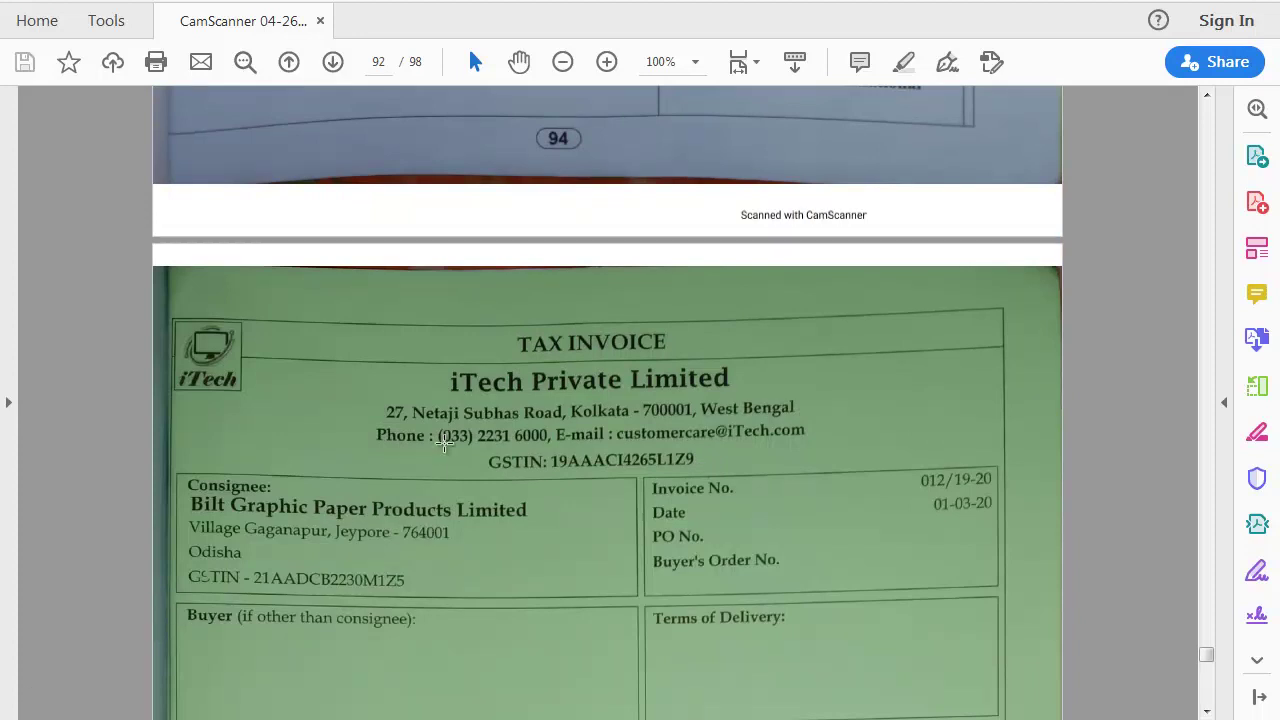
scroll(379, 345, down, 8)
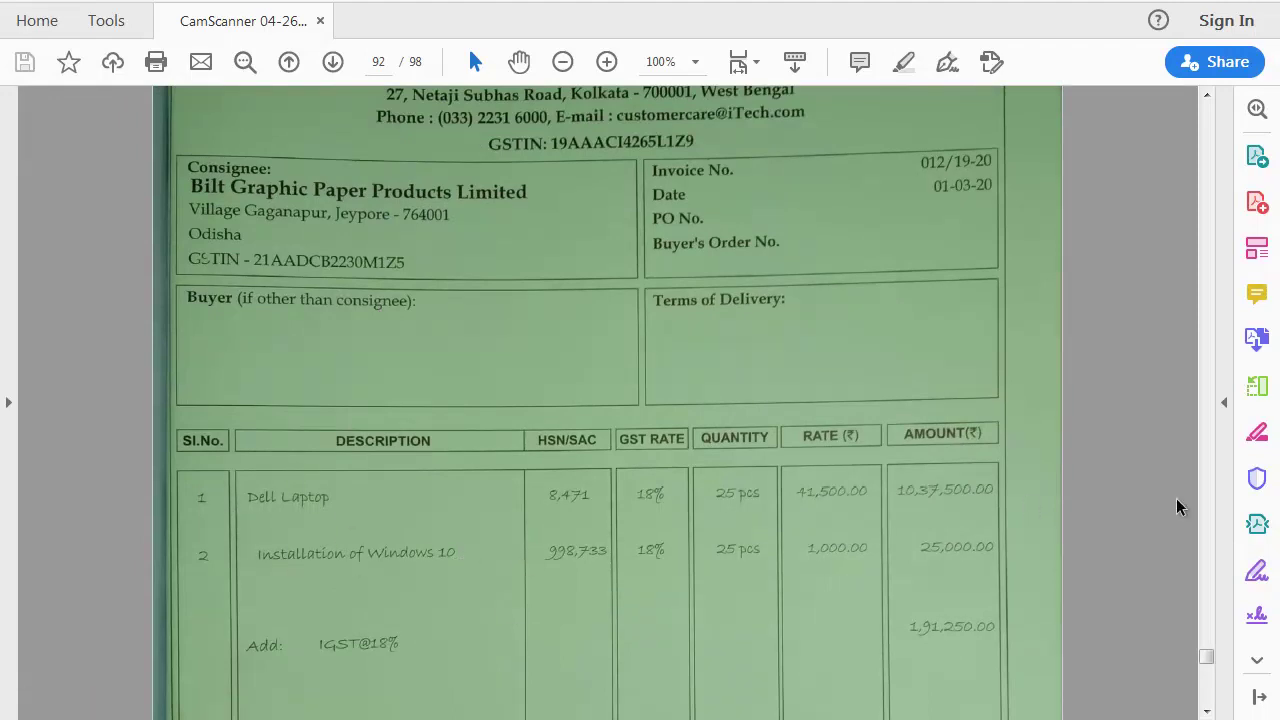
key(alt+Tab)
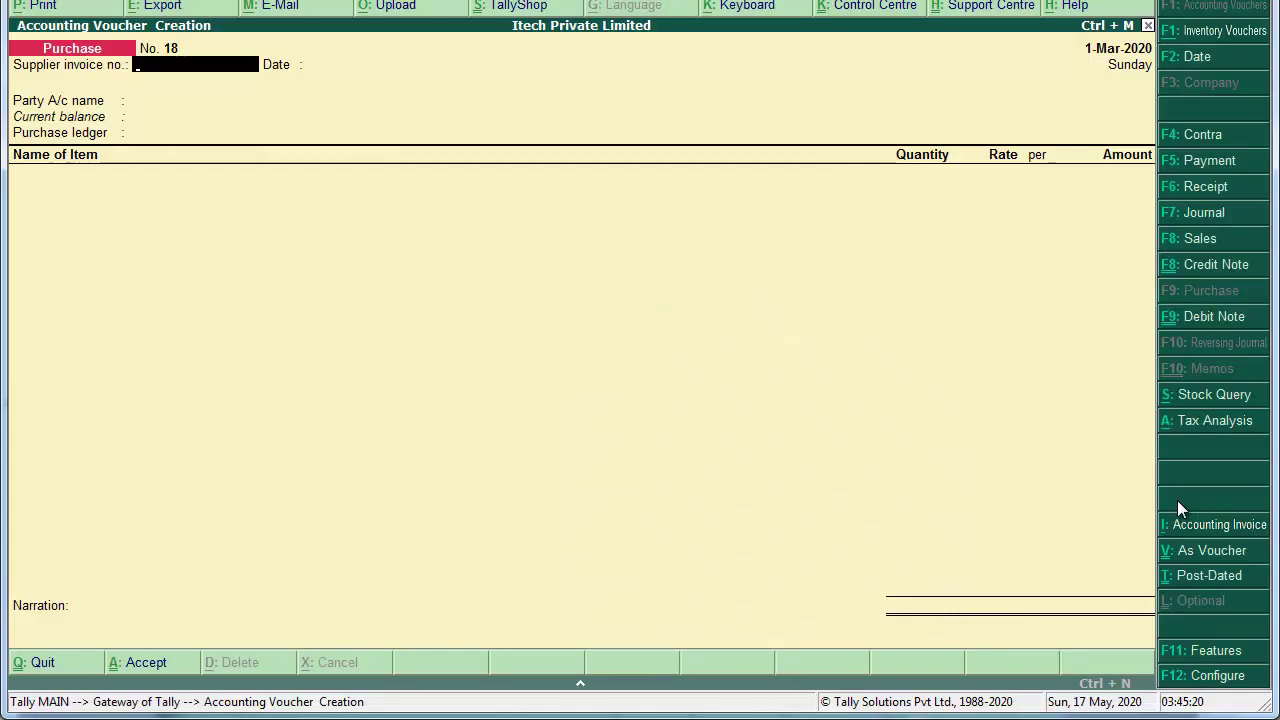
Step: Start Sales voucher ref 012/19-20 with a new party ledger 'Bilt Graphic Paper Products Limited' under Sundry Debtors
key(F8)
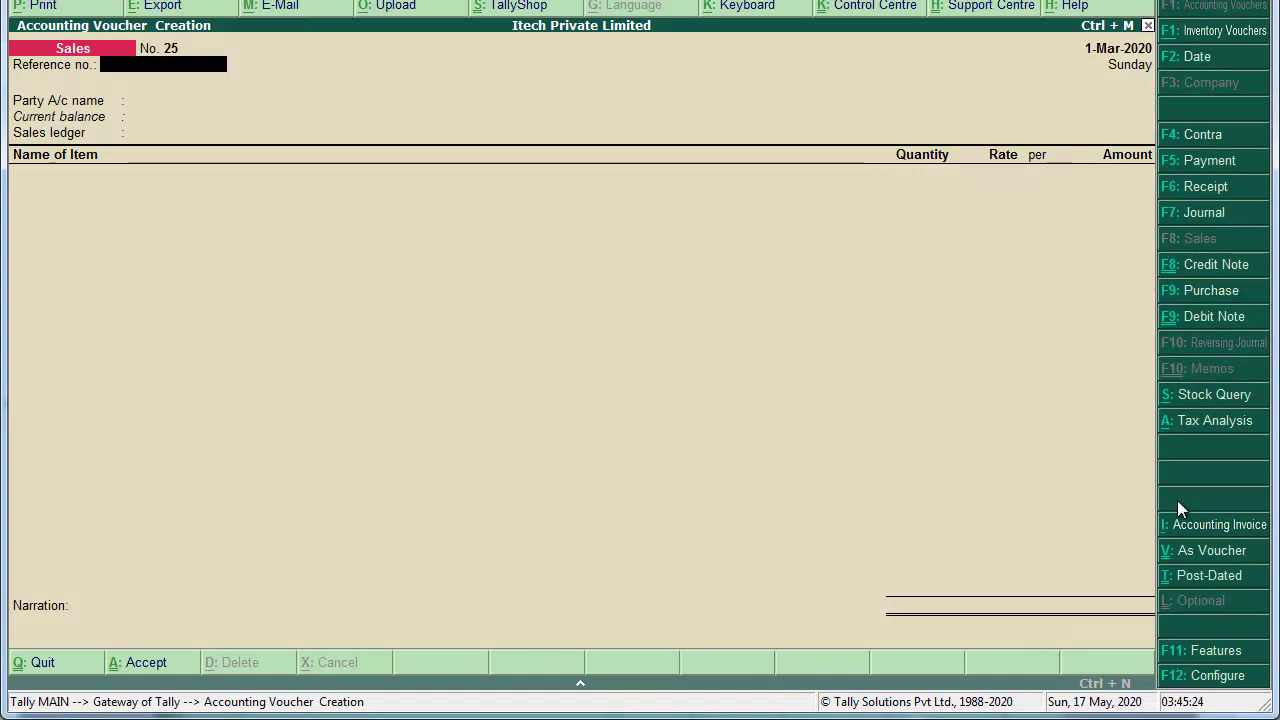
text(012/19-20)
key(Return)
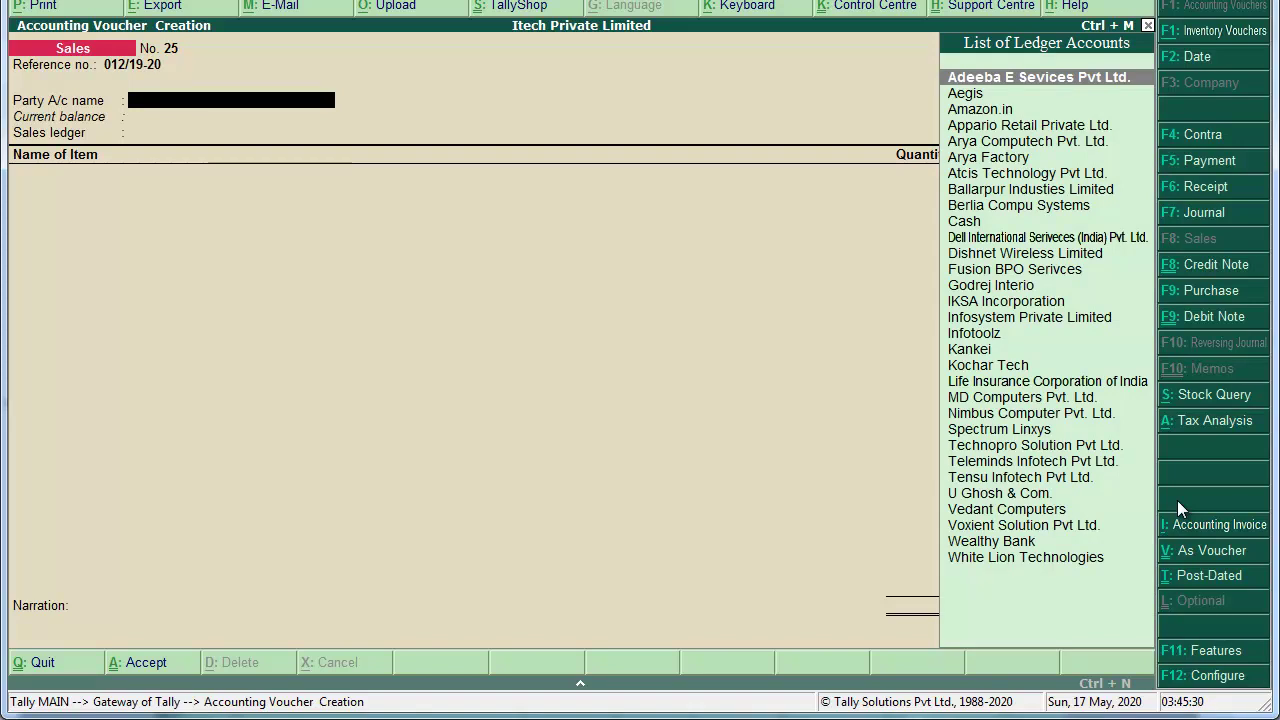
key(alt+c)
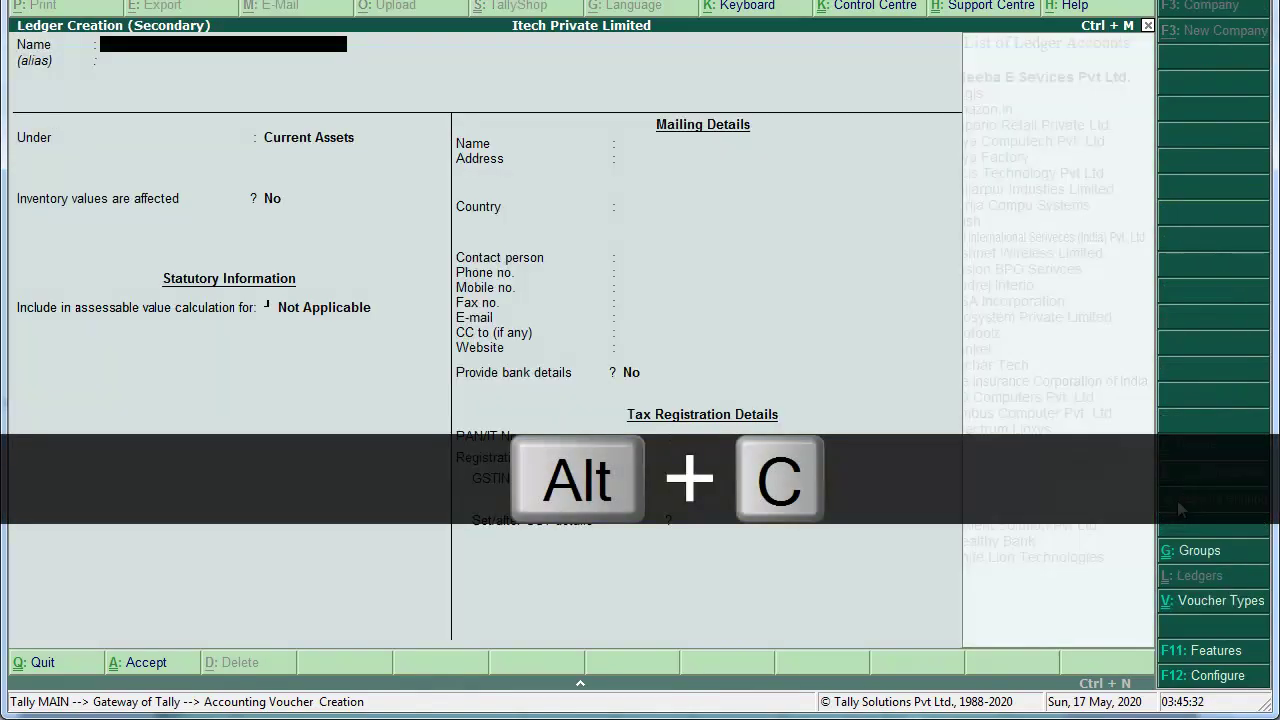
text(Bilt)
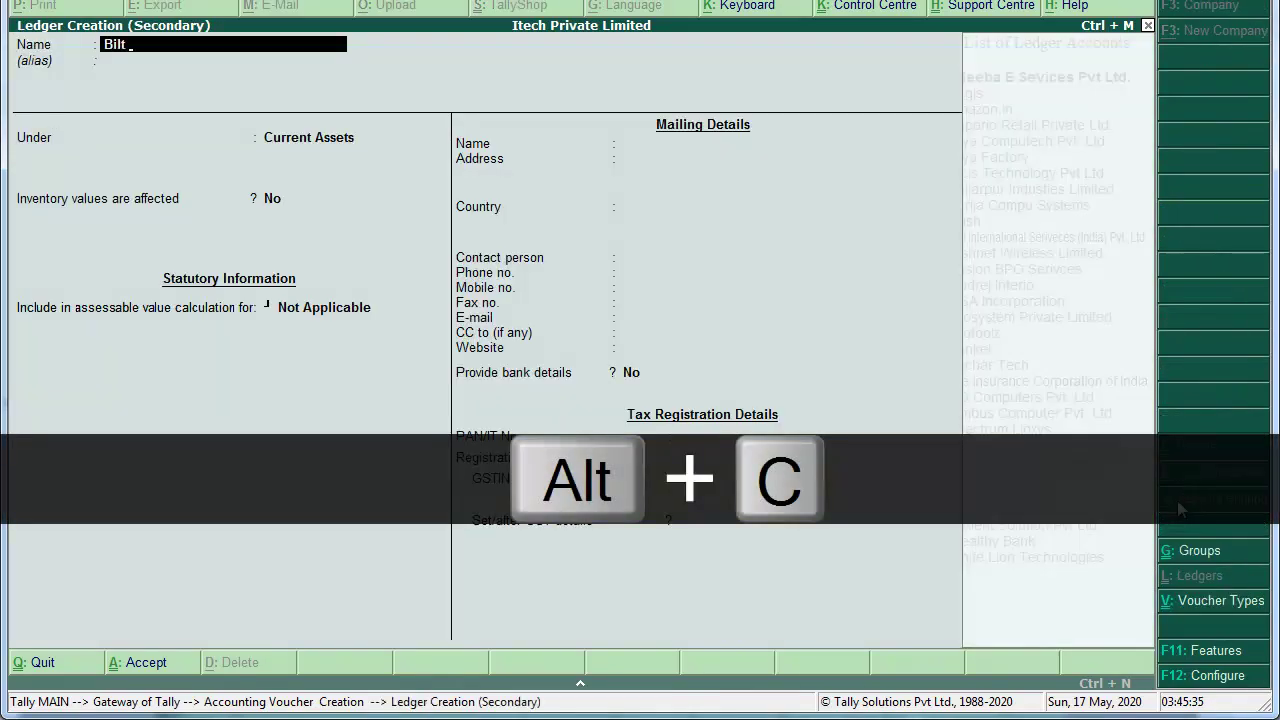
text( Graphnic)
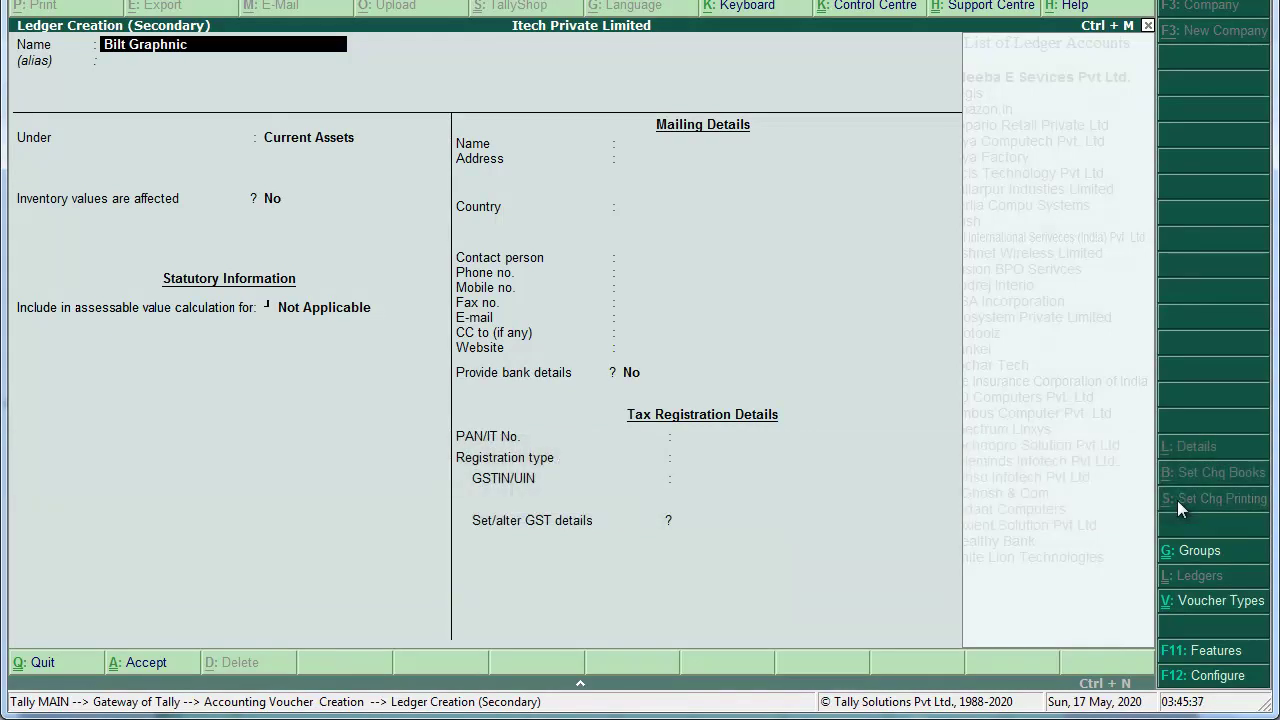
key(BackSpace)
key(BackSpace)
key(BackSpace)
key(BackSpace)
text(hic Paper Products Limited)
key(Return)
key(Return)
text(Sun)
key(Return)
key(Return)
key(Return)
key(Return)
Step: Enter the party's two-line postal address in the new ledger
text(Village - Ga)
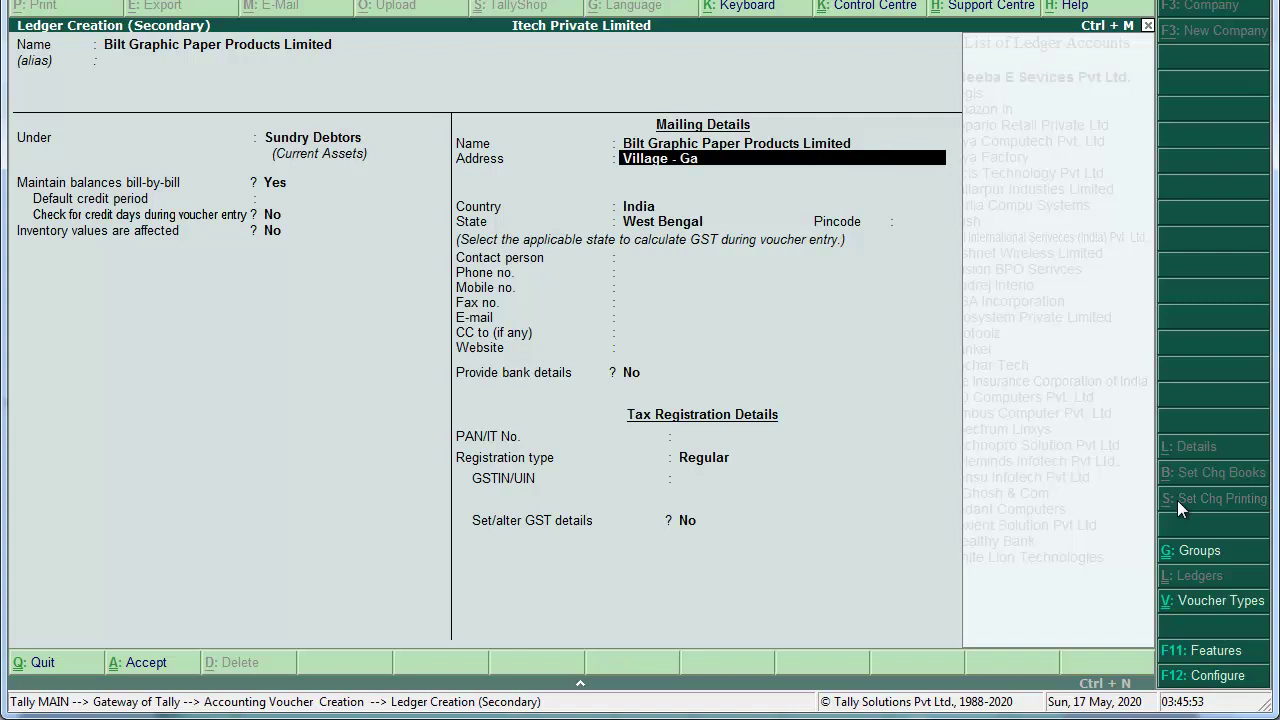
text(ganapur, Jeypore - 7)
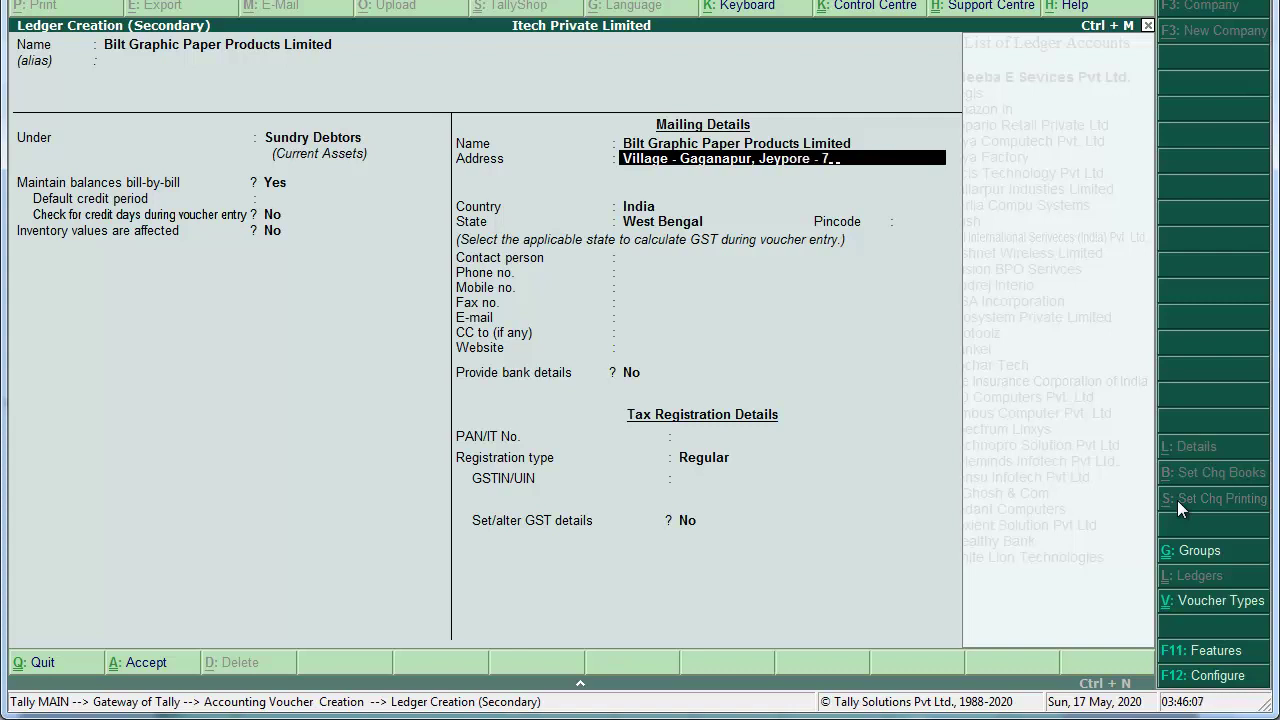
text(64001)
key(Return)
text(Odish)
key(Return)
key(Return)
key(Return)
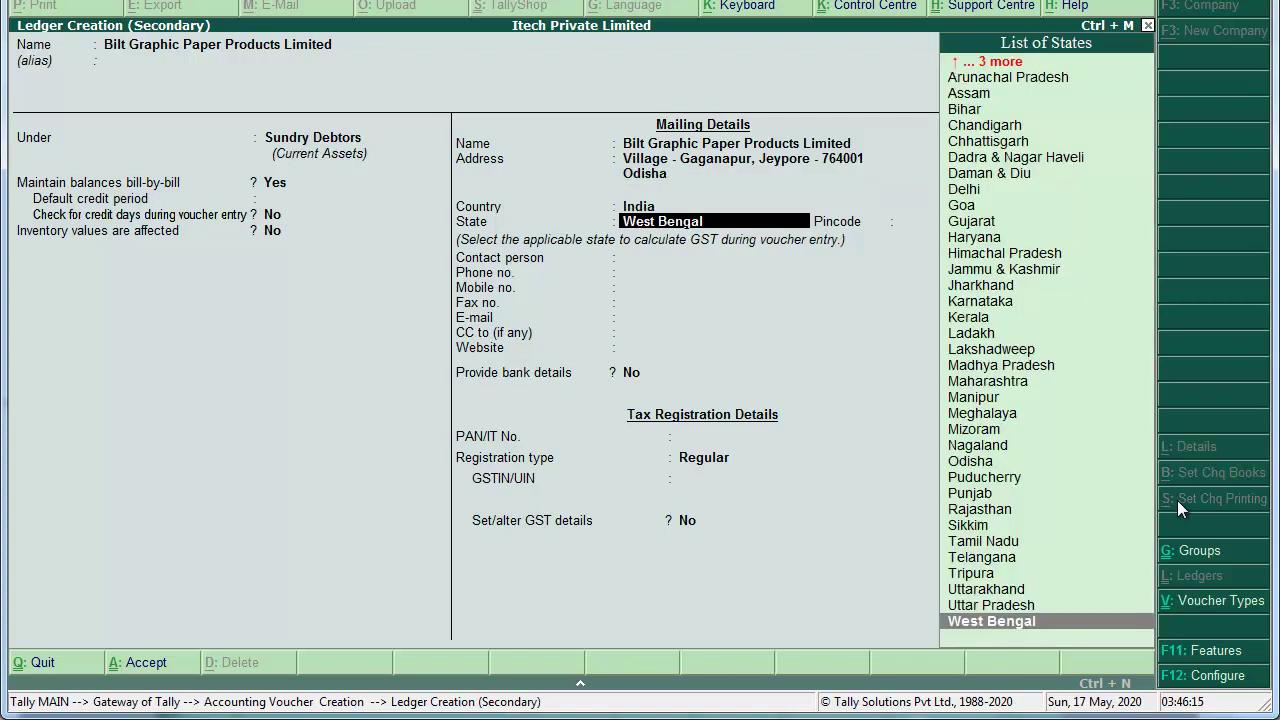
Step: Set the state to Odisha, add the pincode and the party's GSTIN, and finish the ledger
text(od)
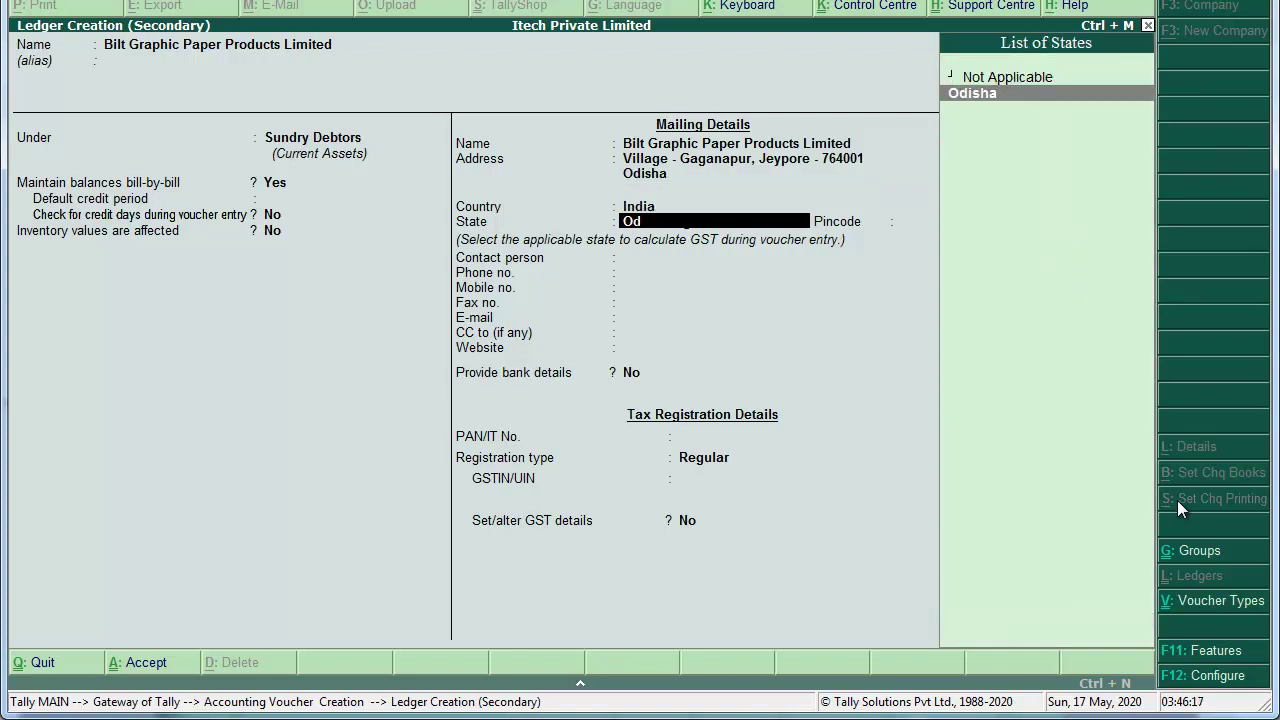
key(Return)
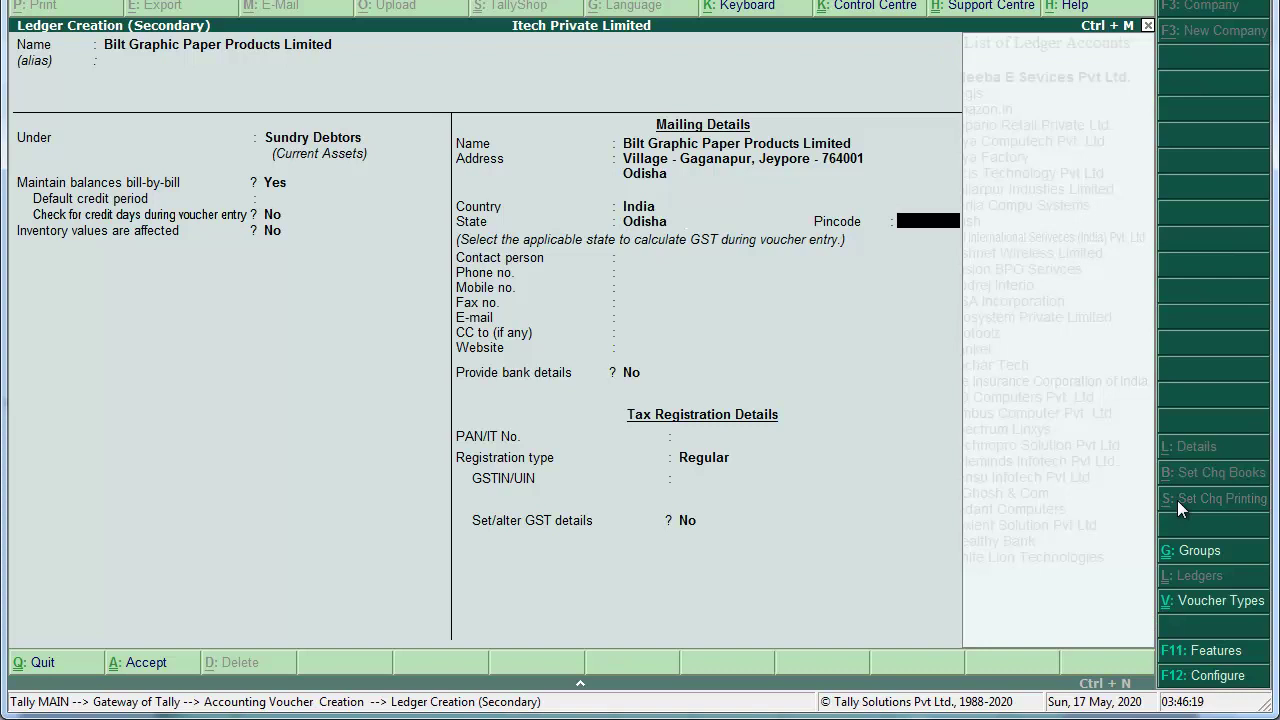
text(764001)
key(Return)
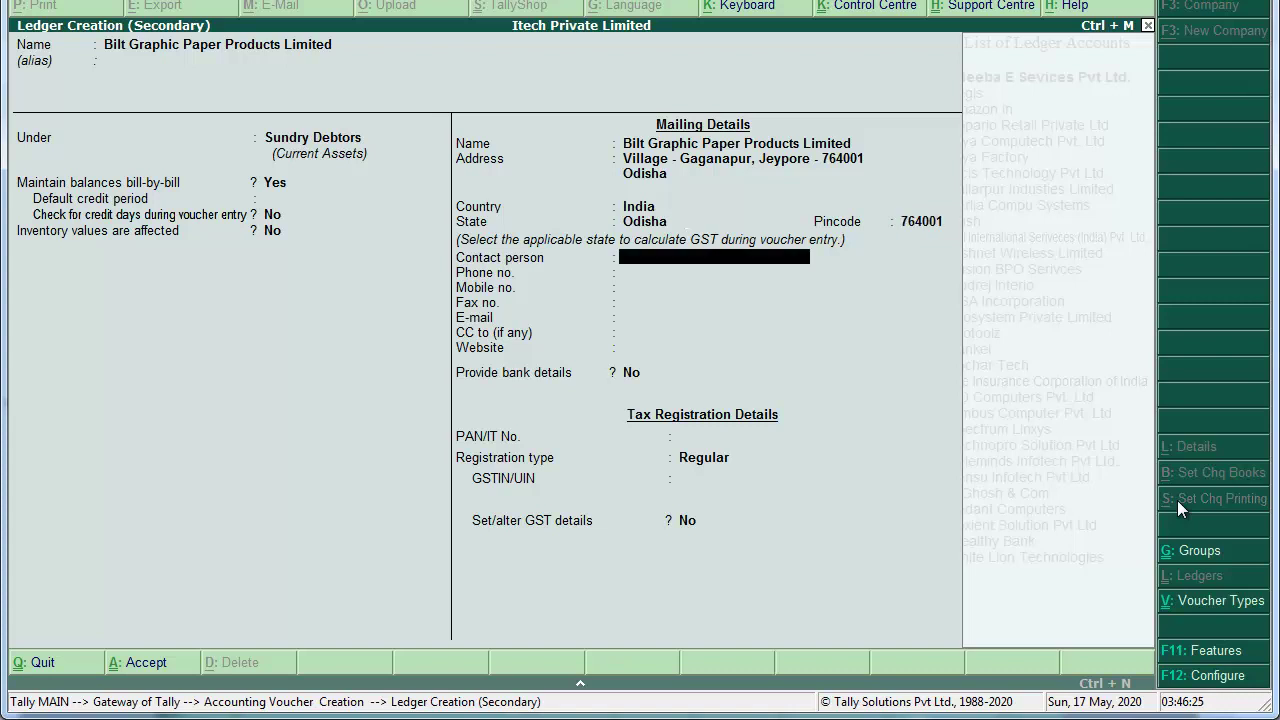
key(Return)
key(Return)
key(Return)
key(Return)
key(Return)
key(Return)
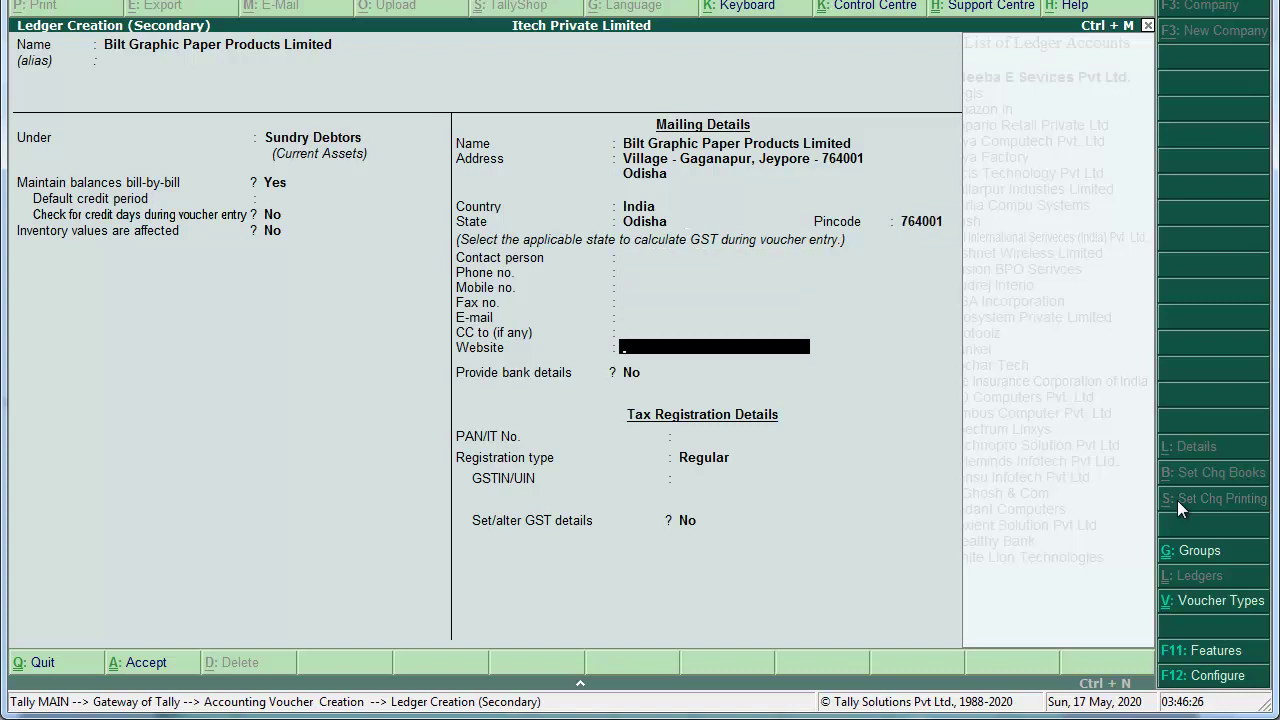
key(Return)
key(Return)
key(Return)
key(Return)
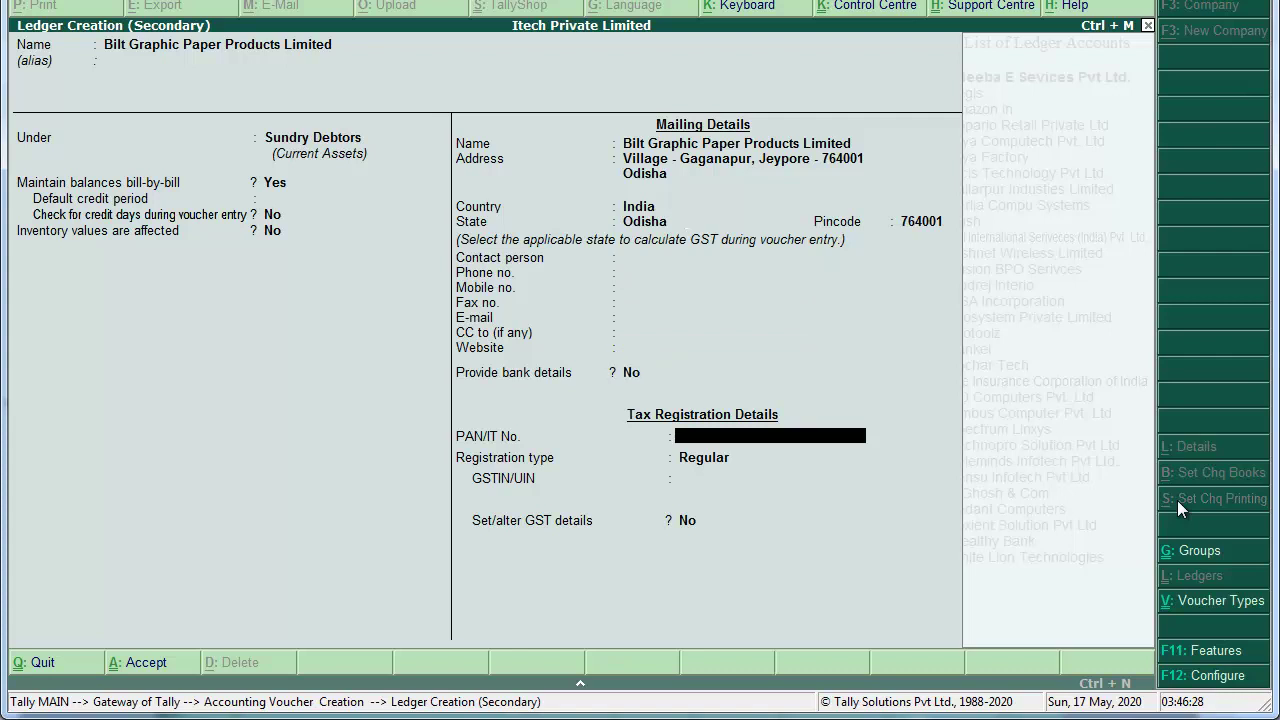
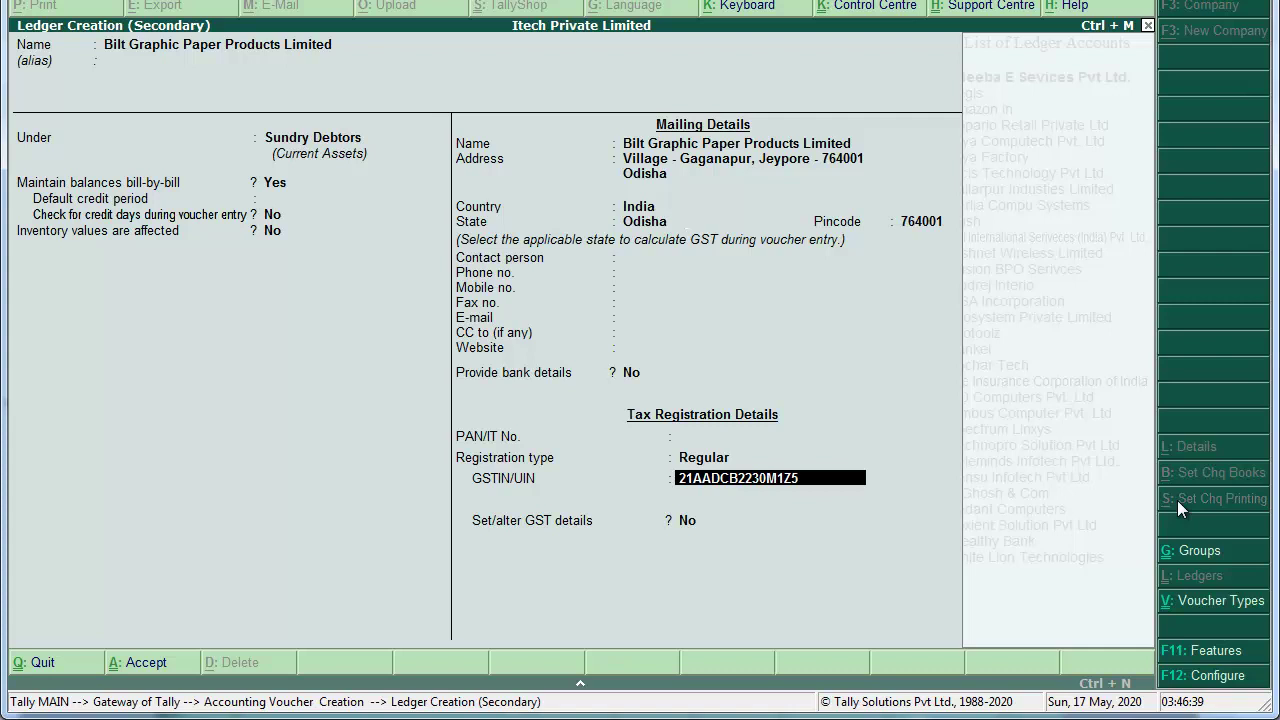
key(Return)
key(Return)
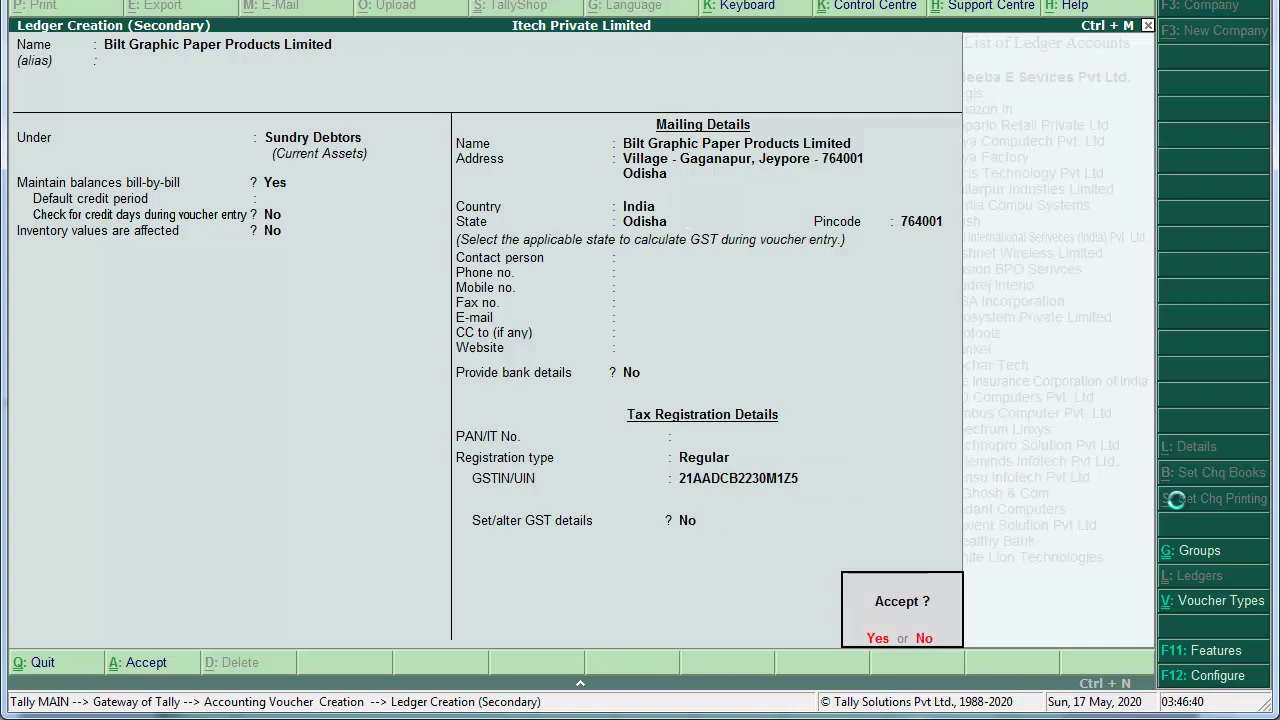
key(Return)
Step: Save the party ledger and bill 25 Dell Vastro 3568 Laptops at 41,500 each
key(Return)
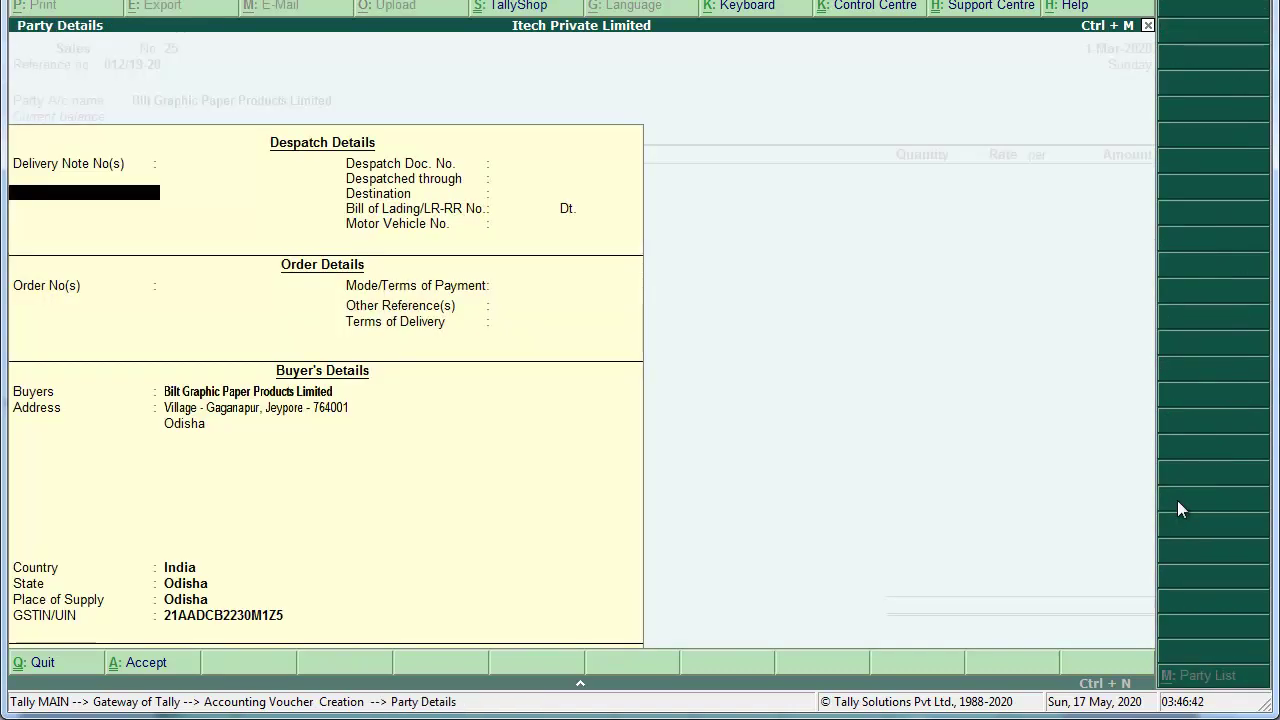
key(Return)
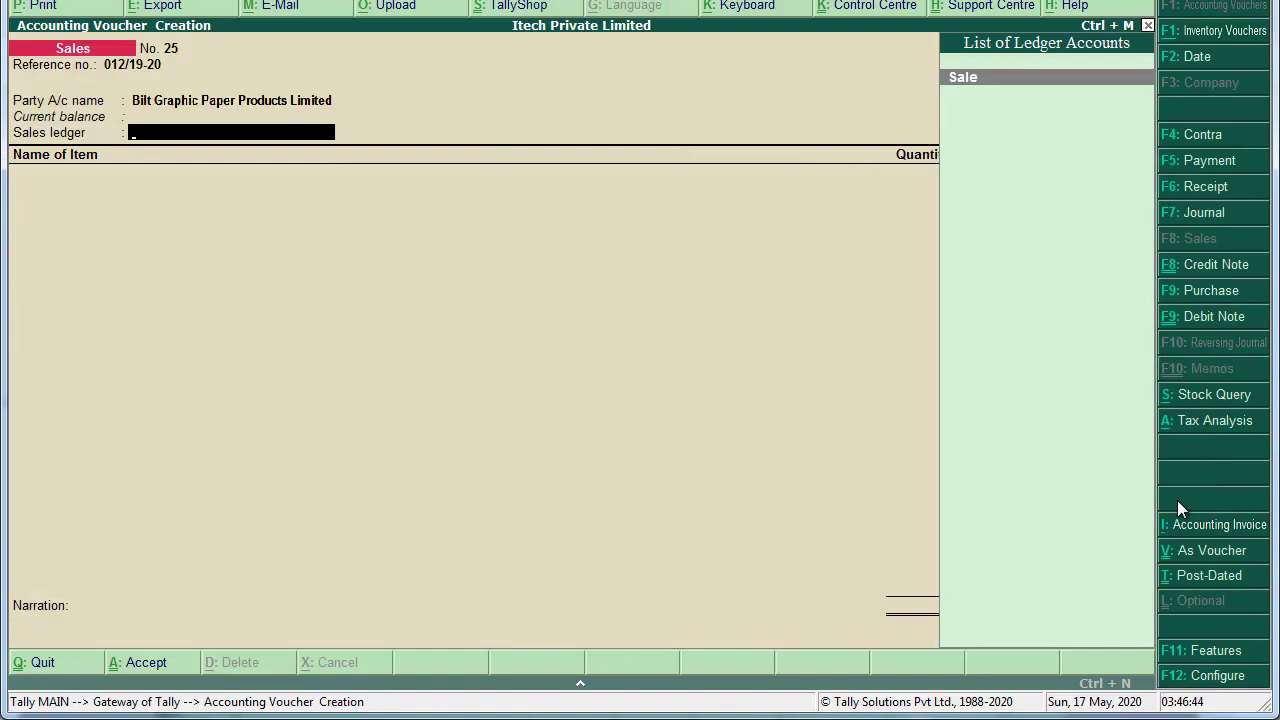
key(Return)
text(Del)
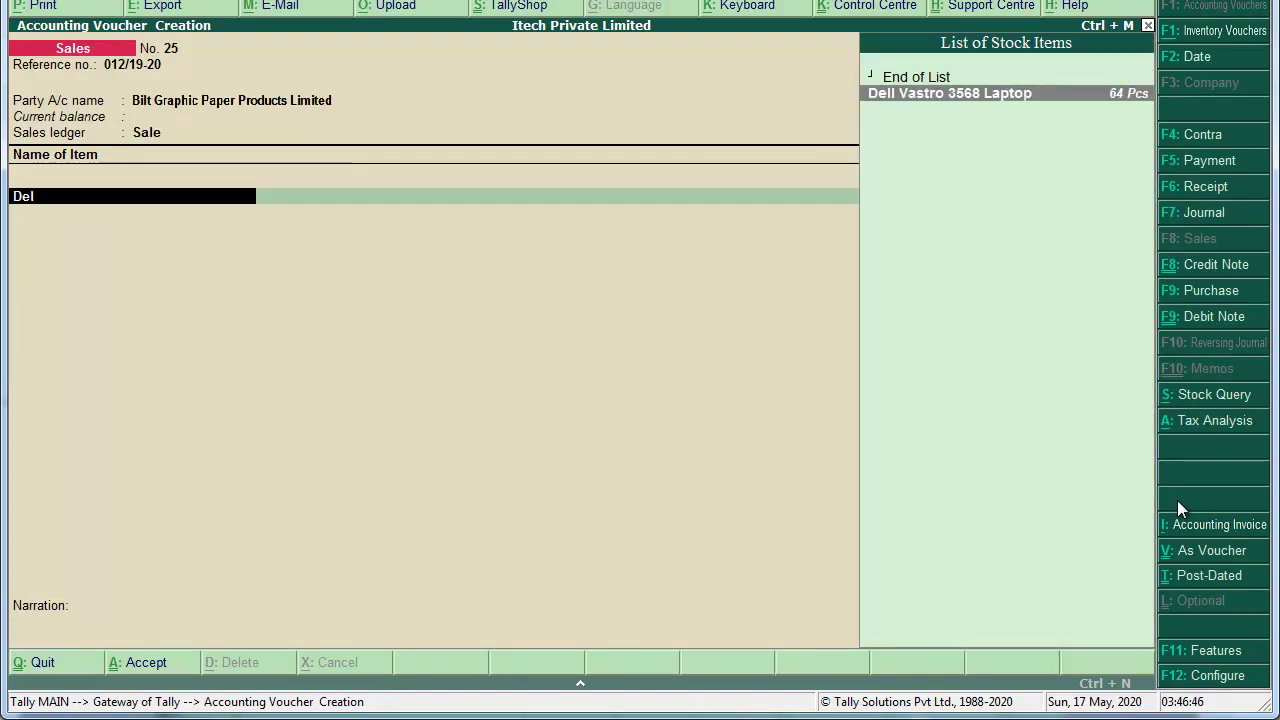
key(Return)
text(25)
key(Return)
text(425)
key(BackSpace)
key(BackSpace)
text(15)
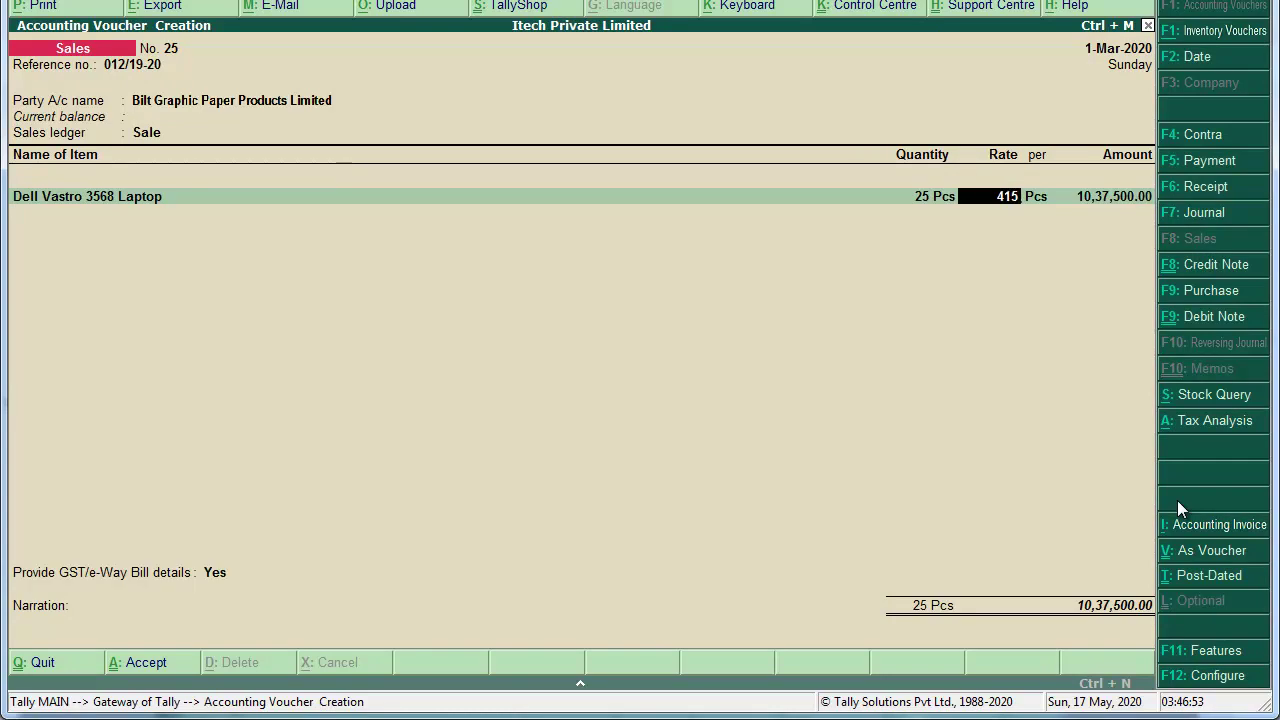
key(Return)
key(Return)
key(Return)
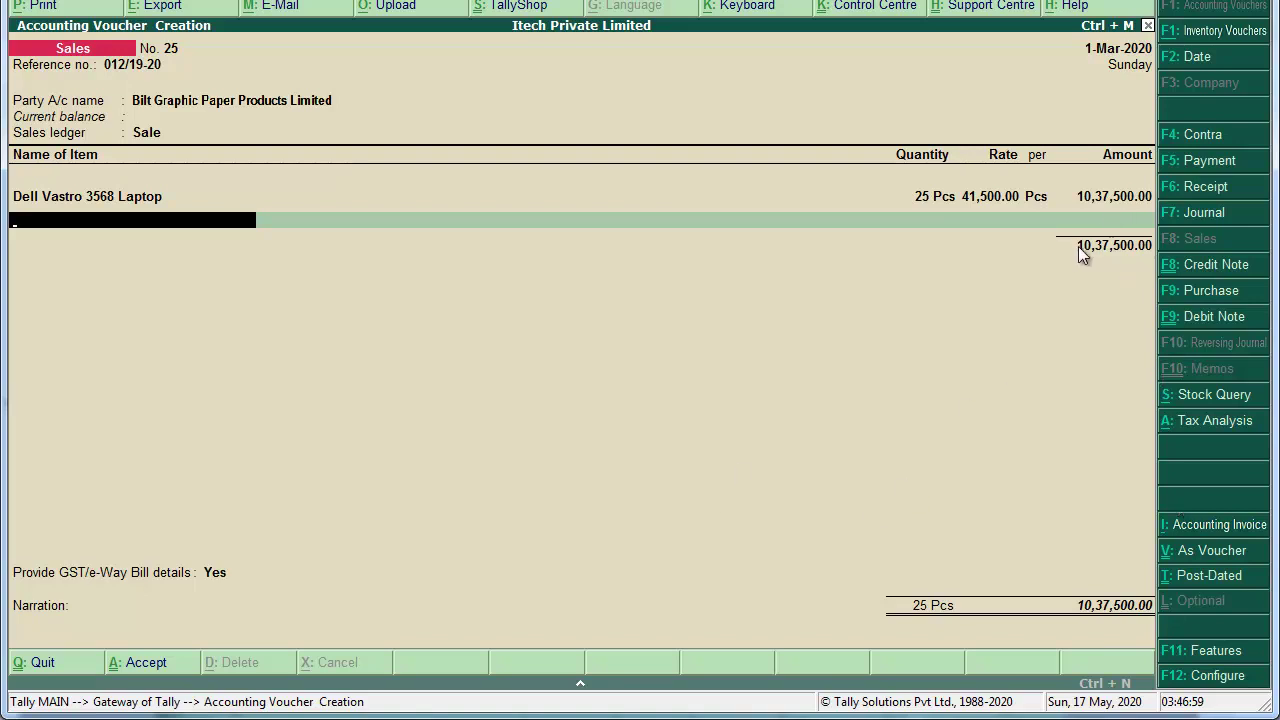
key(Return)
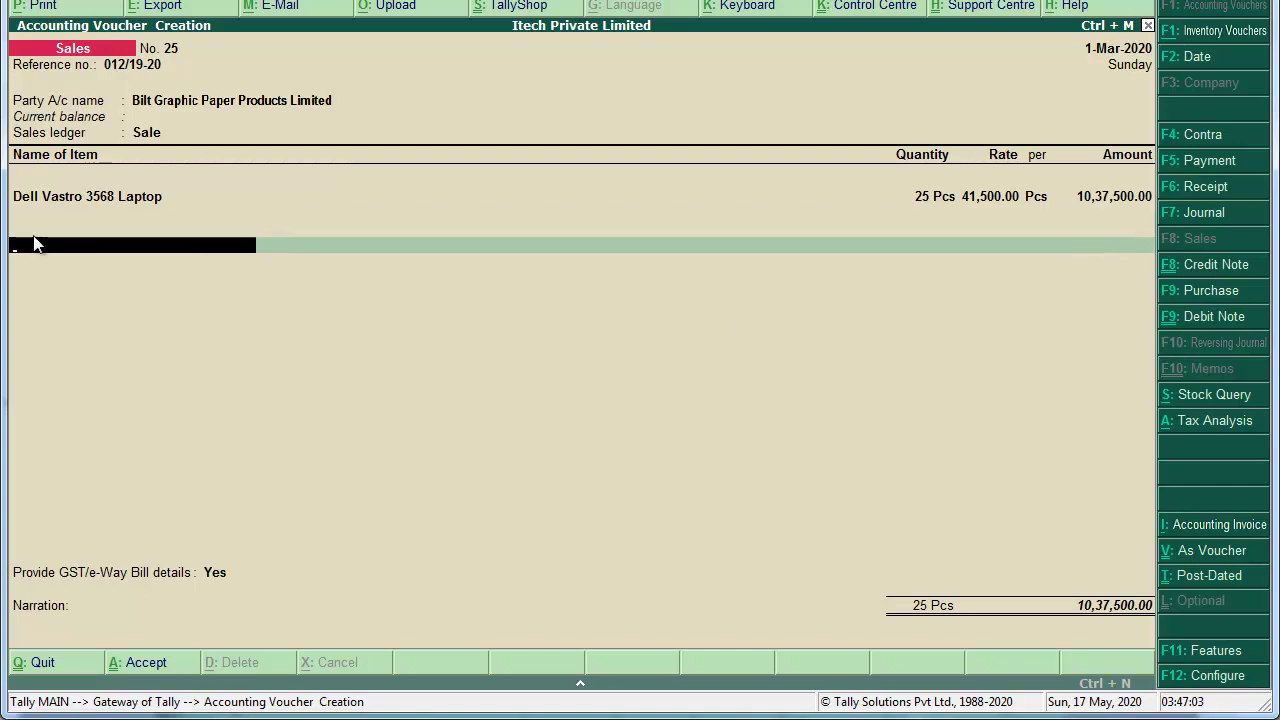
Step: Add an Installation of Windows 10 charge of 25,000
text(Ins)
key(Return)
text(25000)
key(Return)
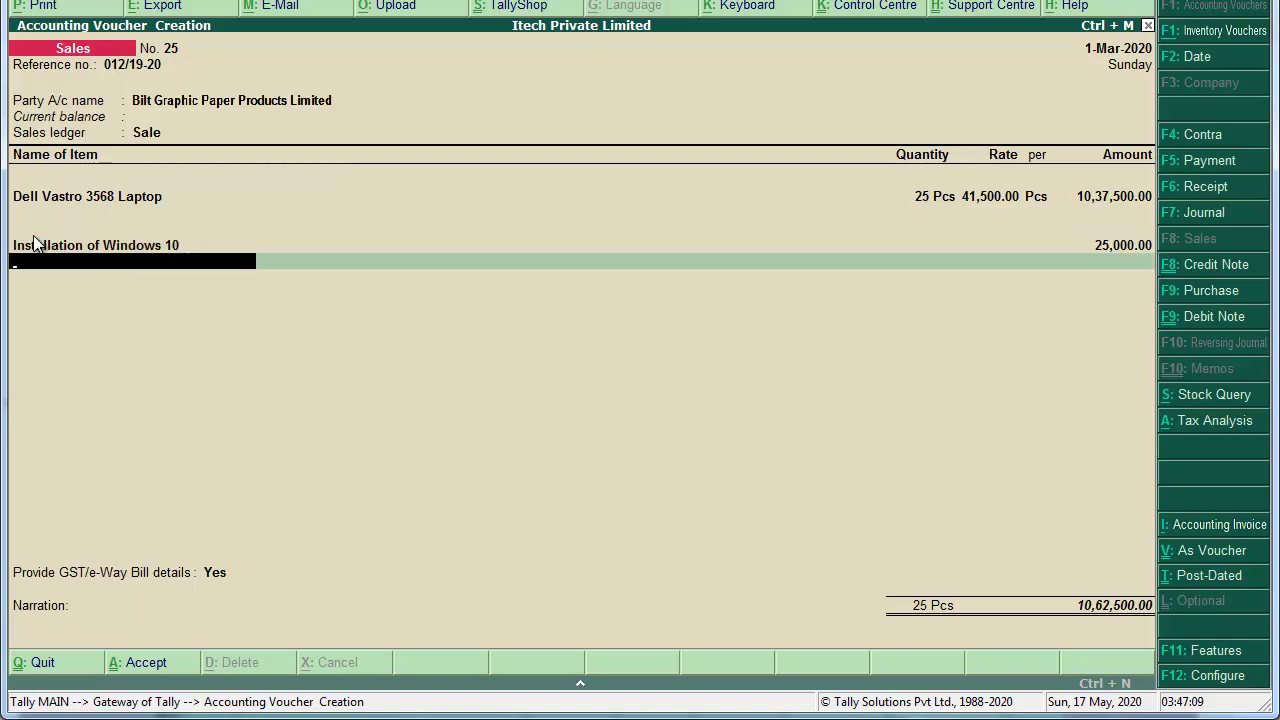
Step: Add Output IGST, skip e-Way Bill details, recall narration 'Being Goods Sold.' and accept the 12,53,750 voucher
text(Inp)
key(BackSpace)
key(BackSpace)
key(BackSpace)
text(Out)
key(Down)
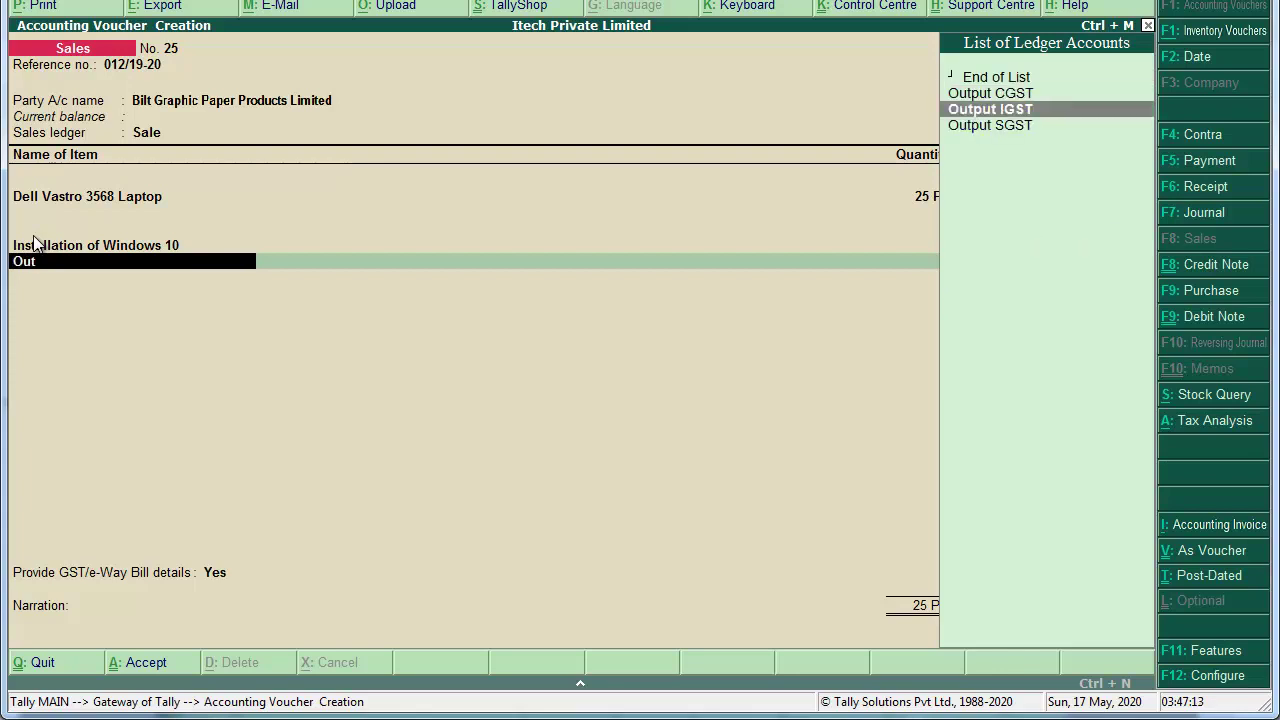
key(Return)
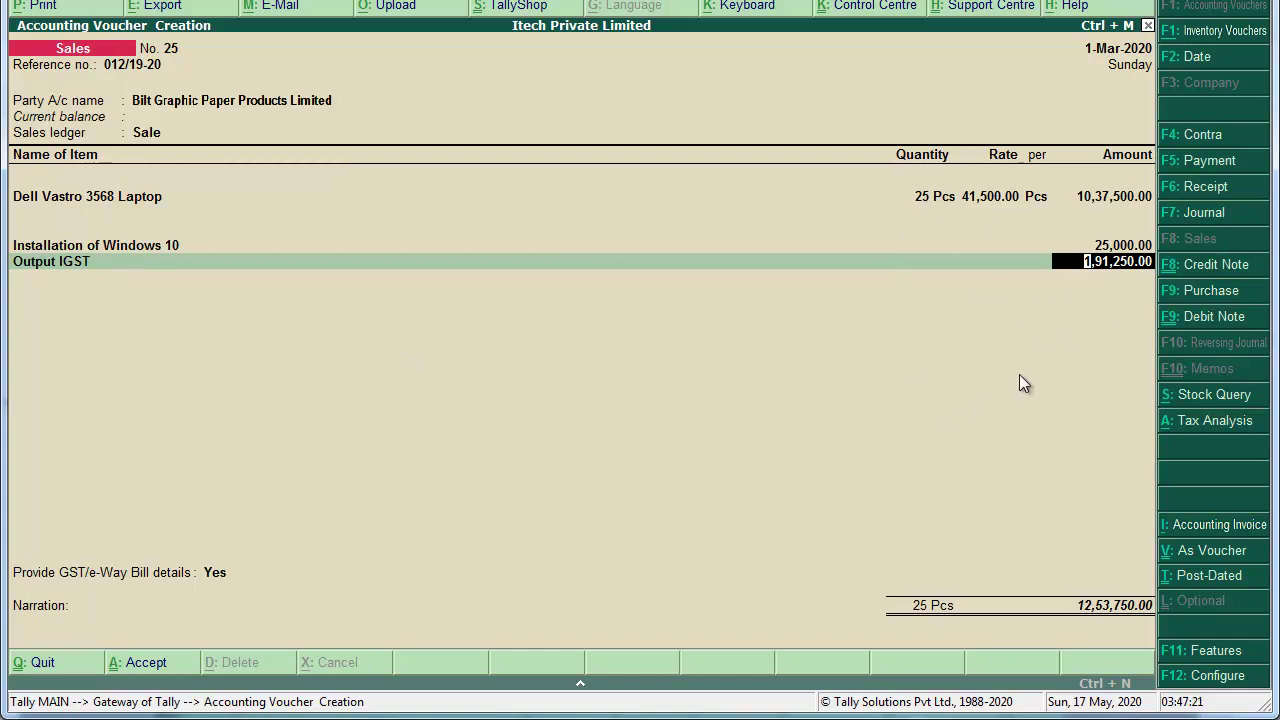
key(Return)
key(Return)
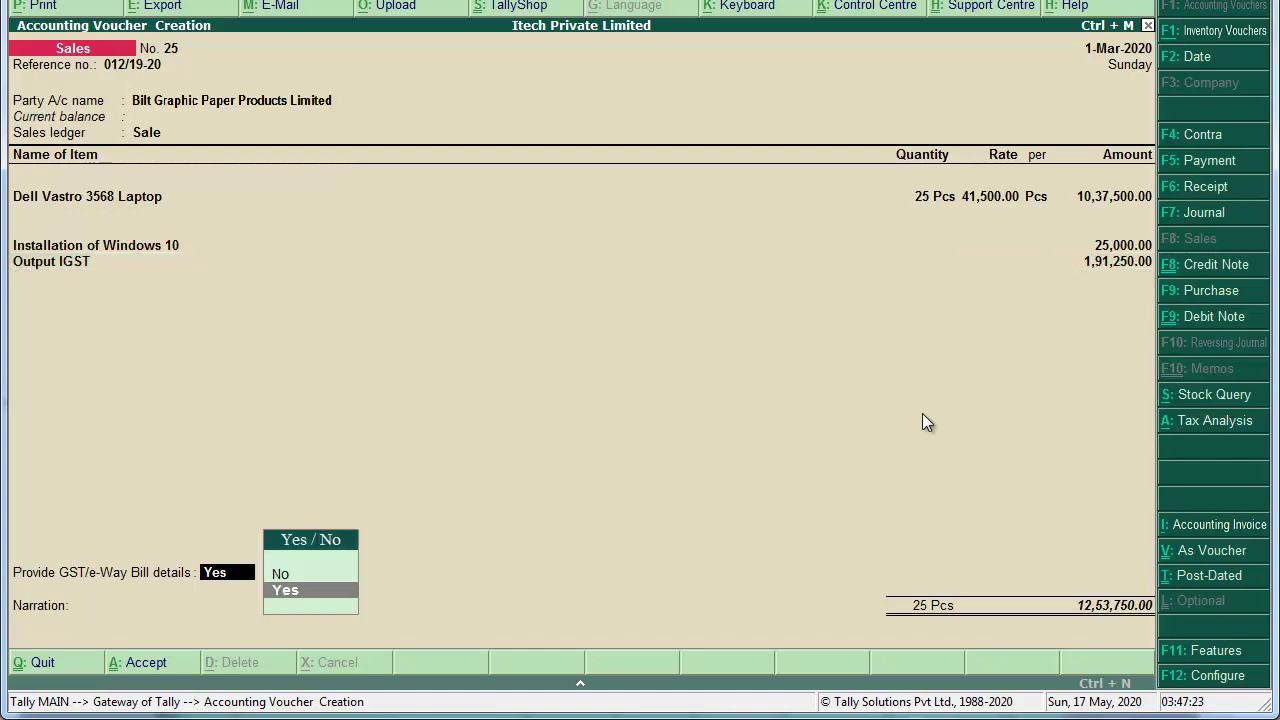
key(Up)
key(Return)
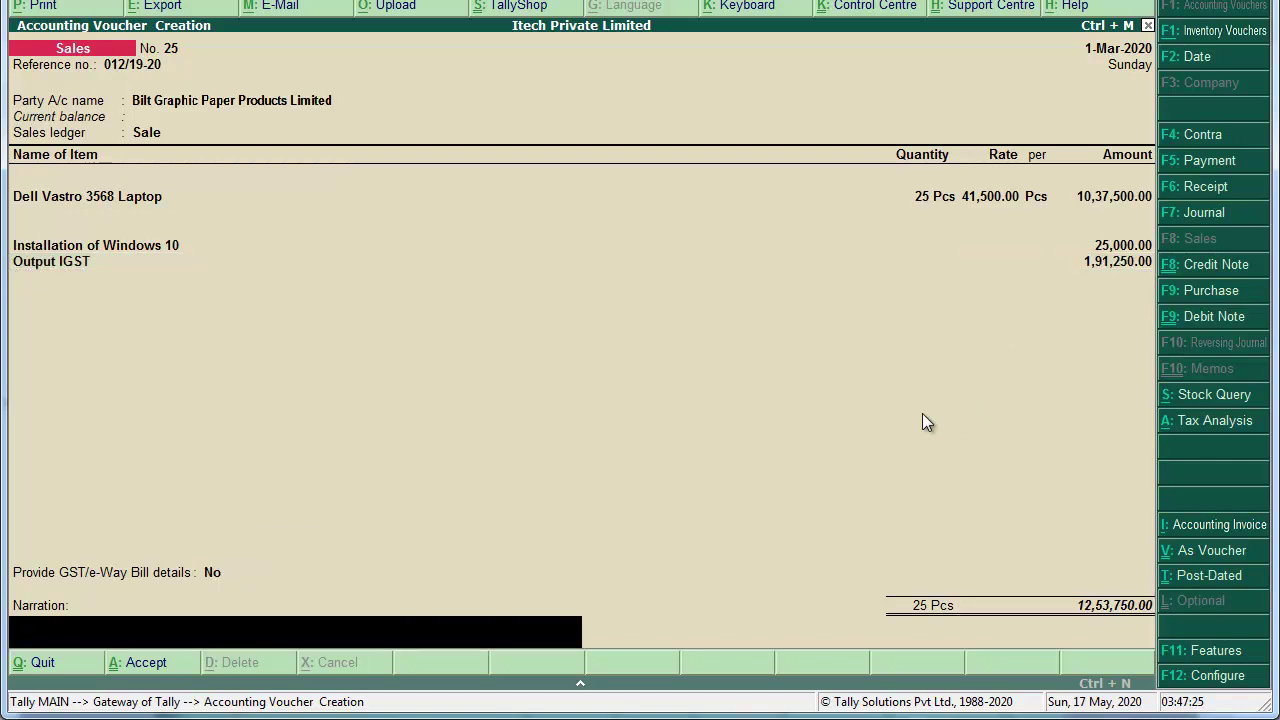
key(ctrl+r)
key(Return)
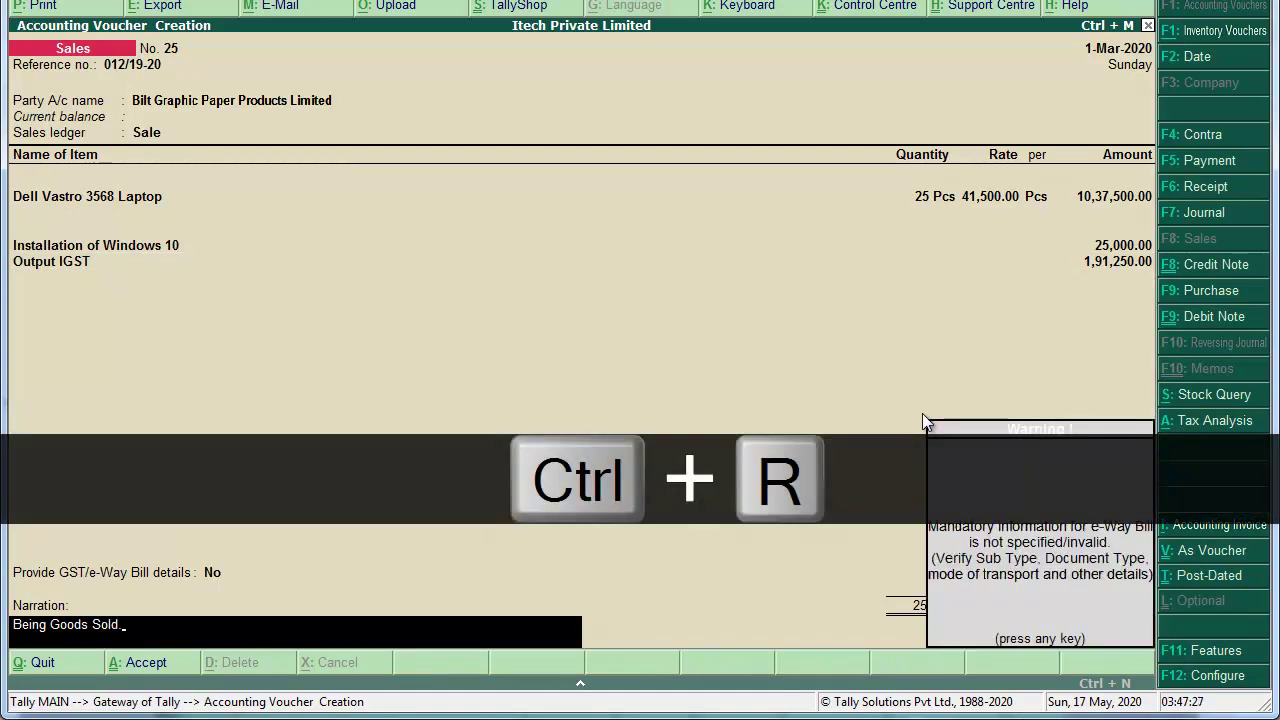
key(Return)
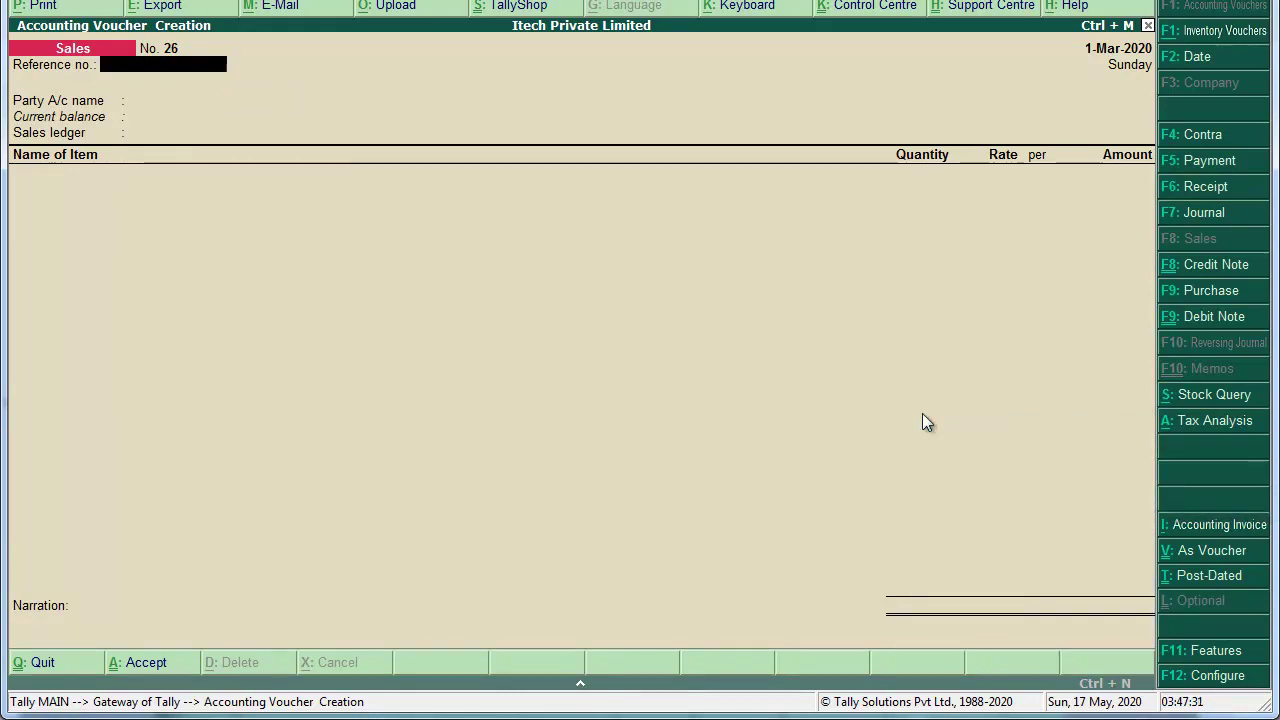
key(alt+Tab)
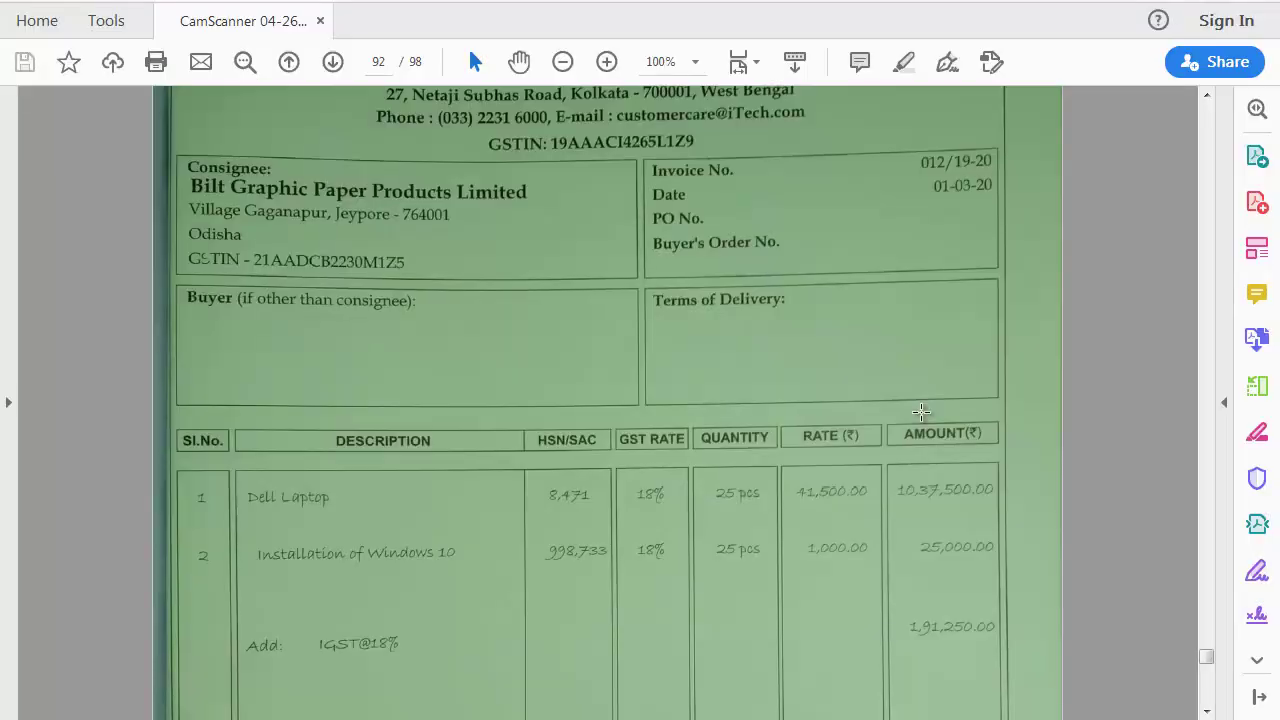
scroll(921, 411, down, 15)
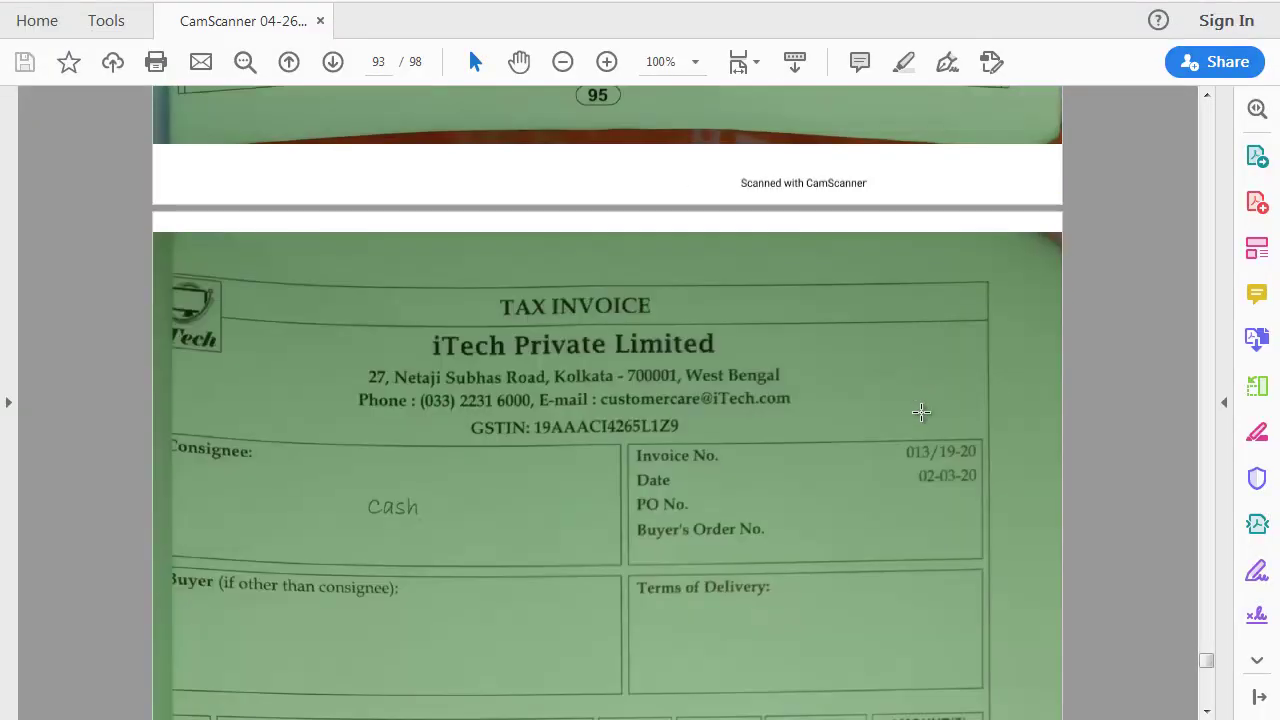
scroll(921, 411, down, 2)
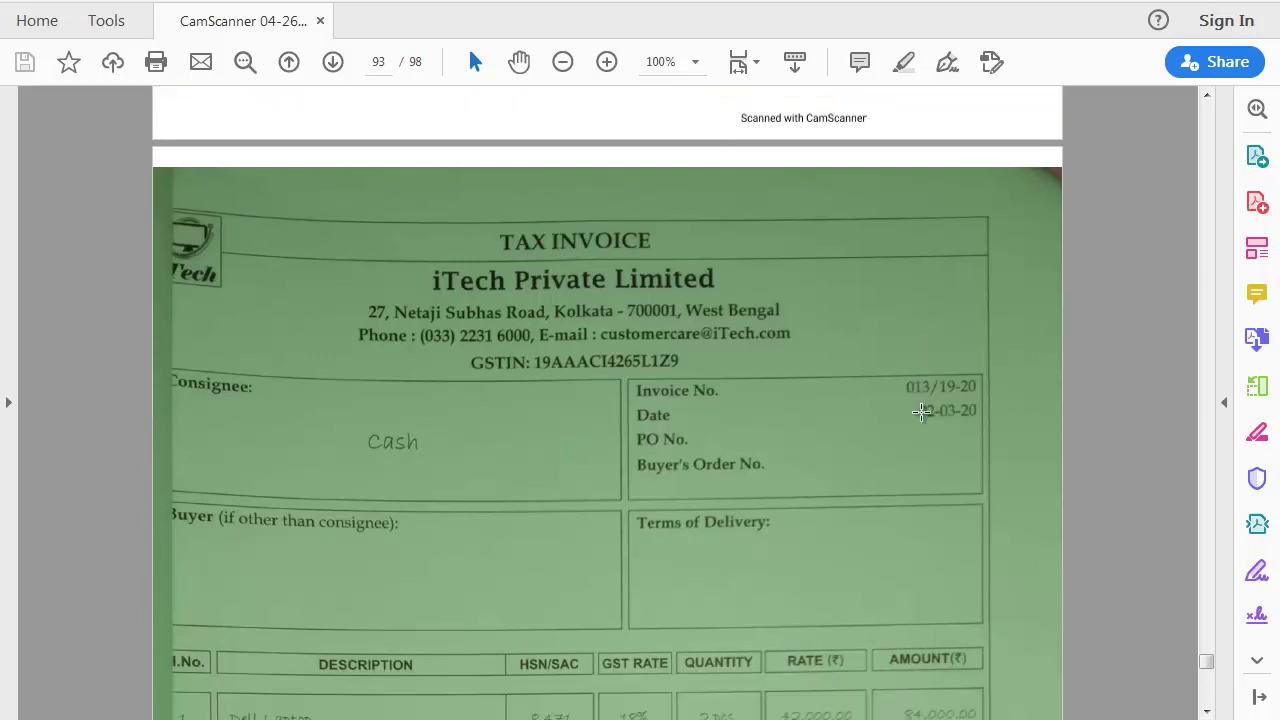
scroll(921, 411, down, 5)
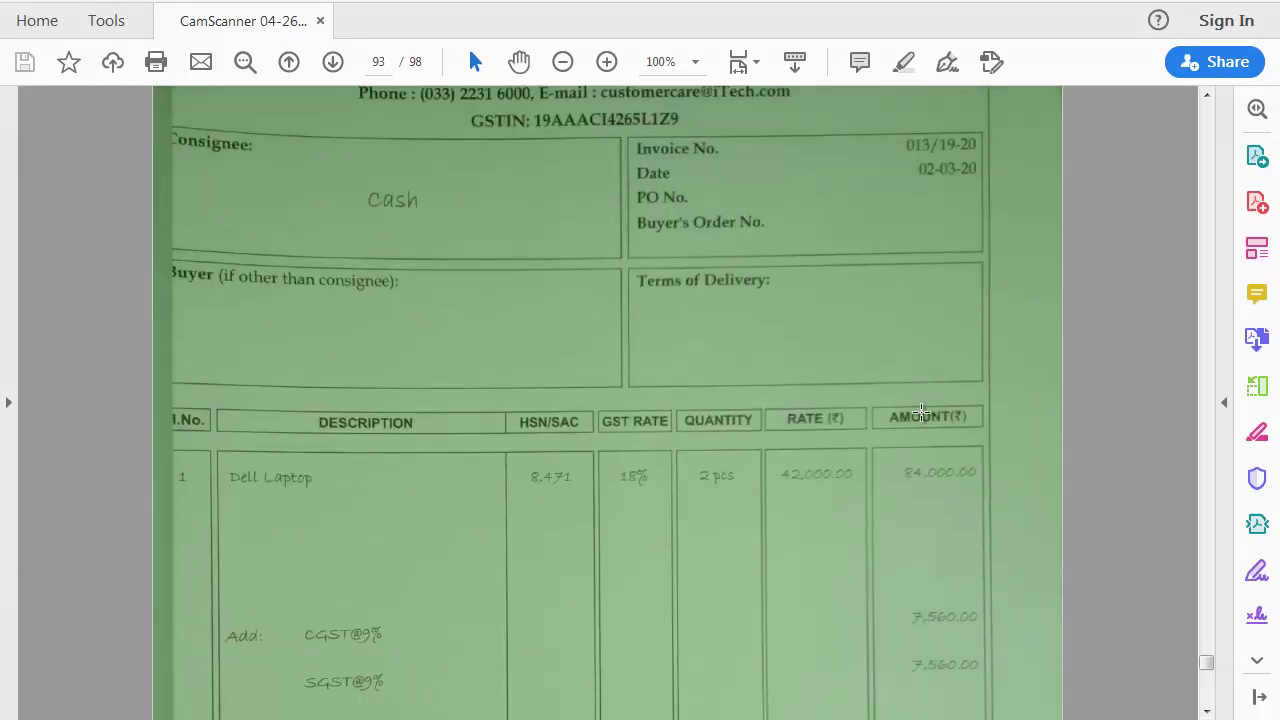
key(alt+Tab)
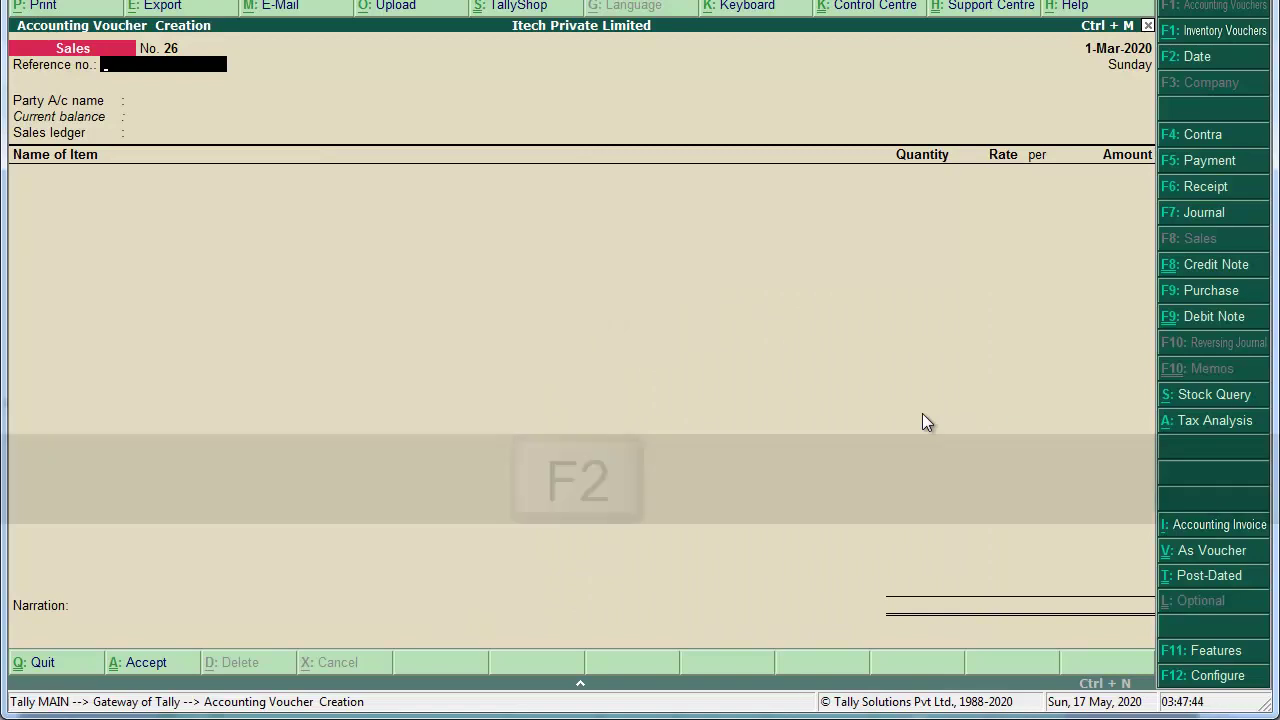
Step: Date the cash sales voucher 2-Mar-2020, with reference 013/19-20 and party Cash
key(F2)
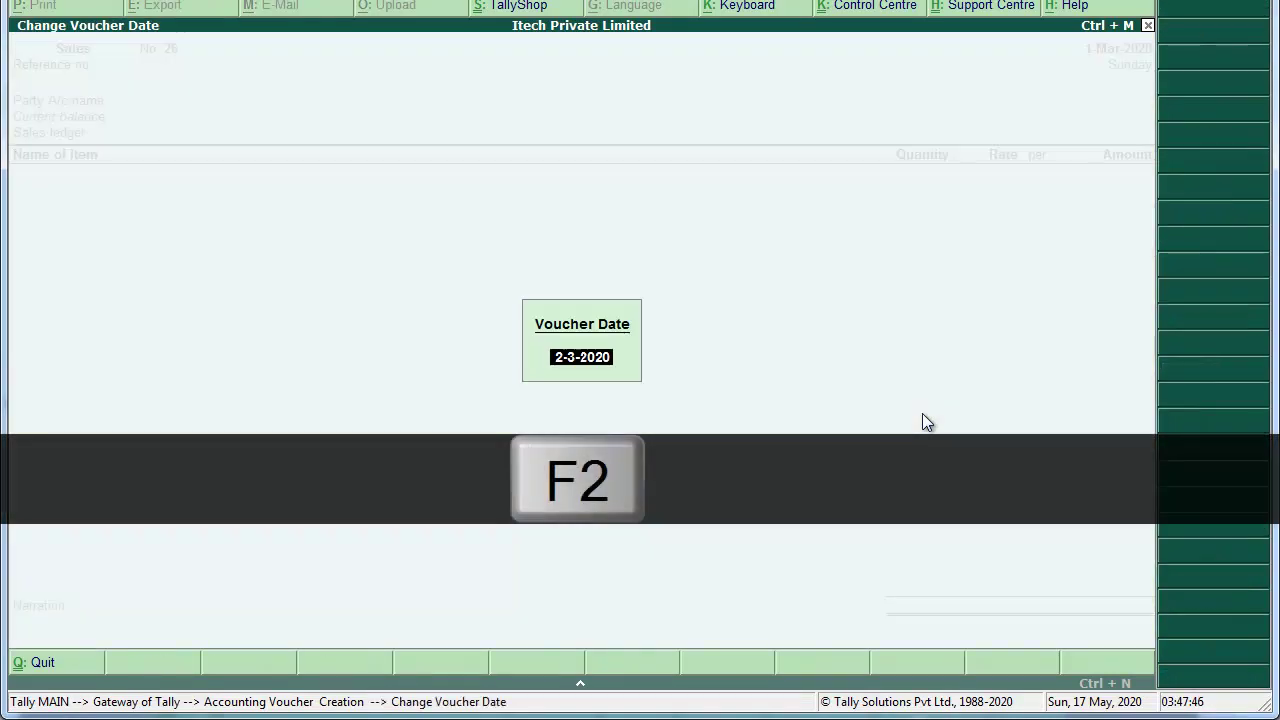
key(Return)
text(0)
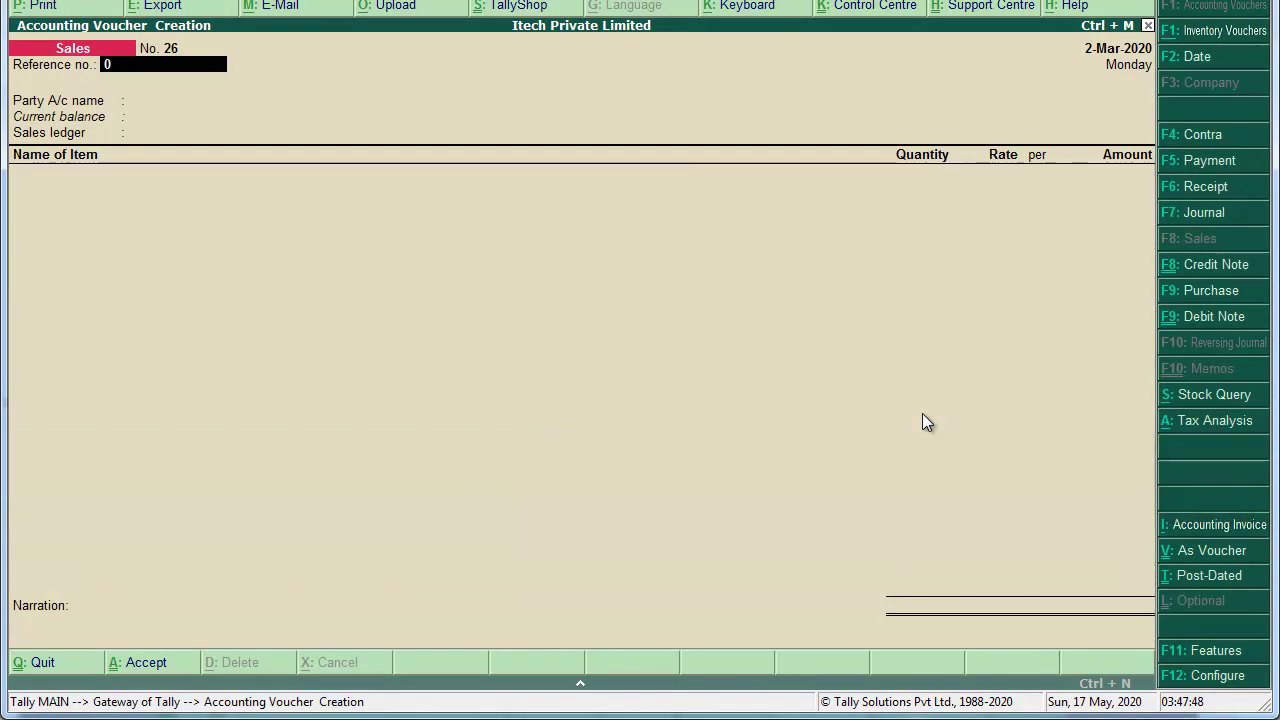
text(13/19-20)
key(Return)
text(cash)
key(Return)
key(ctrl+a)
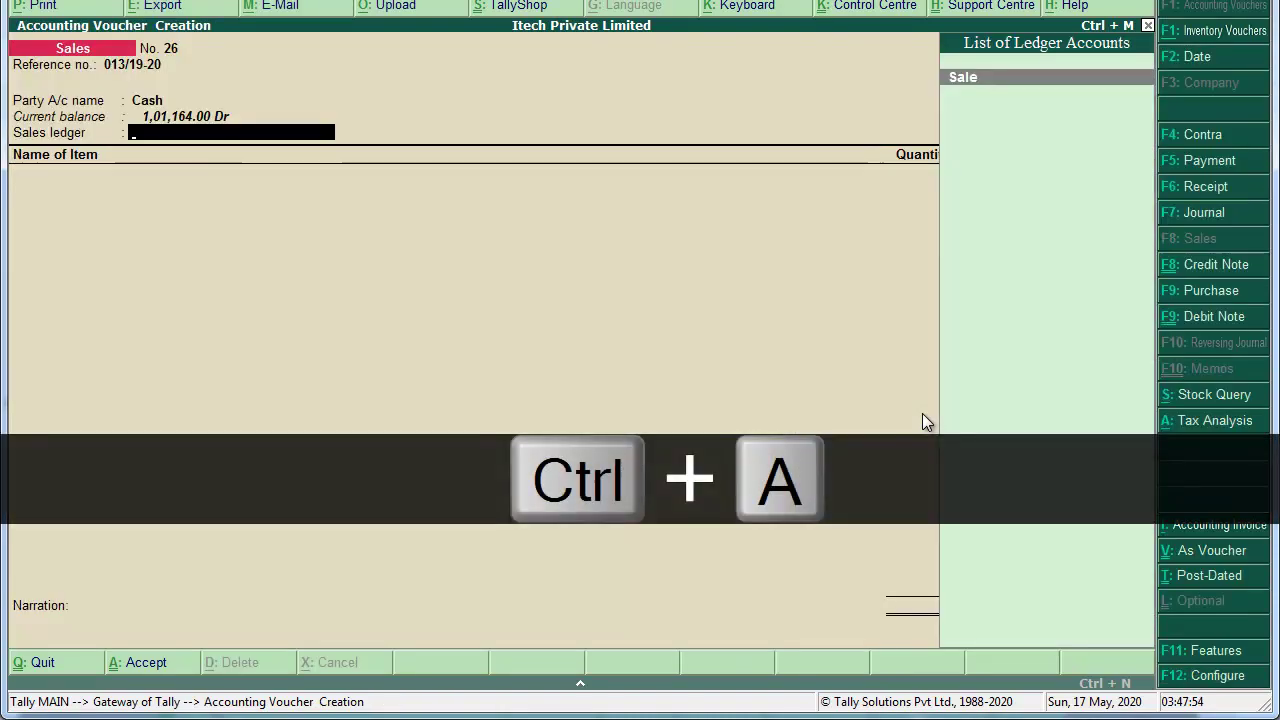
Step: Sell 2 Dell Vastro 3568 Laptops at 42,000 each, for 84,000
key(Return)
text(Dell Vastro 3568 Laptop)
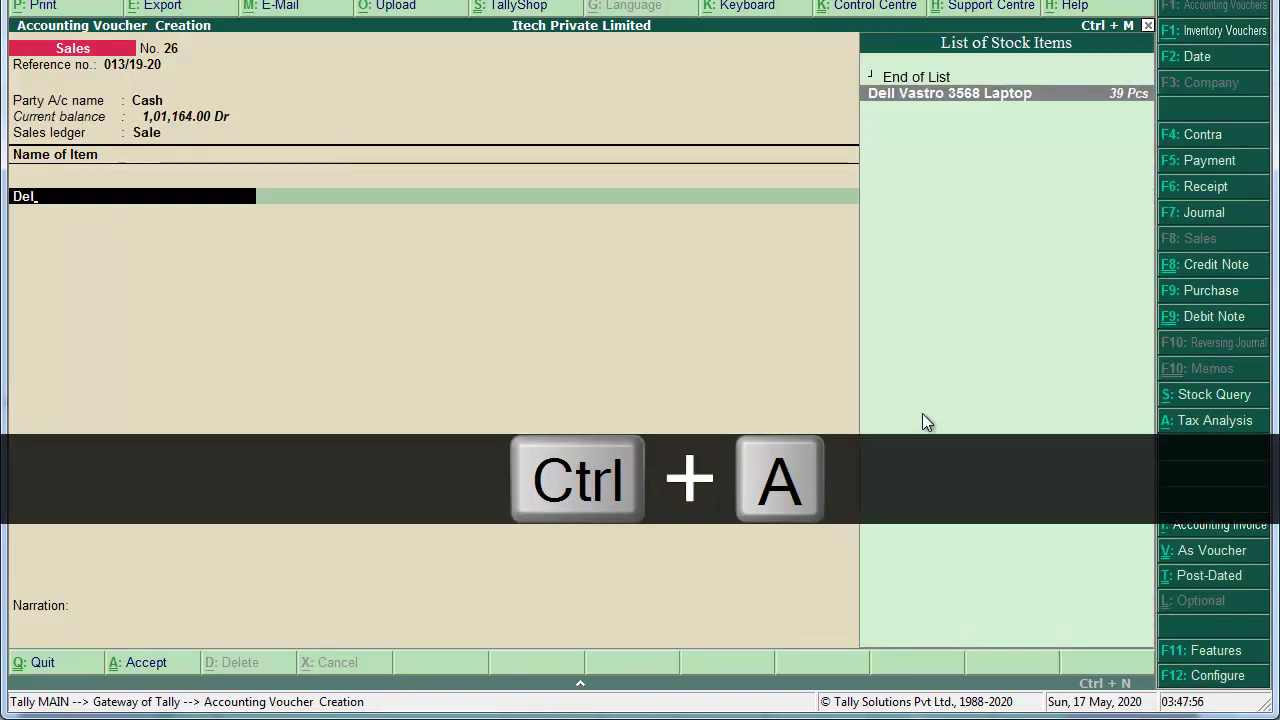
key(Return)
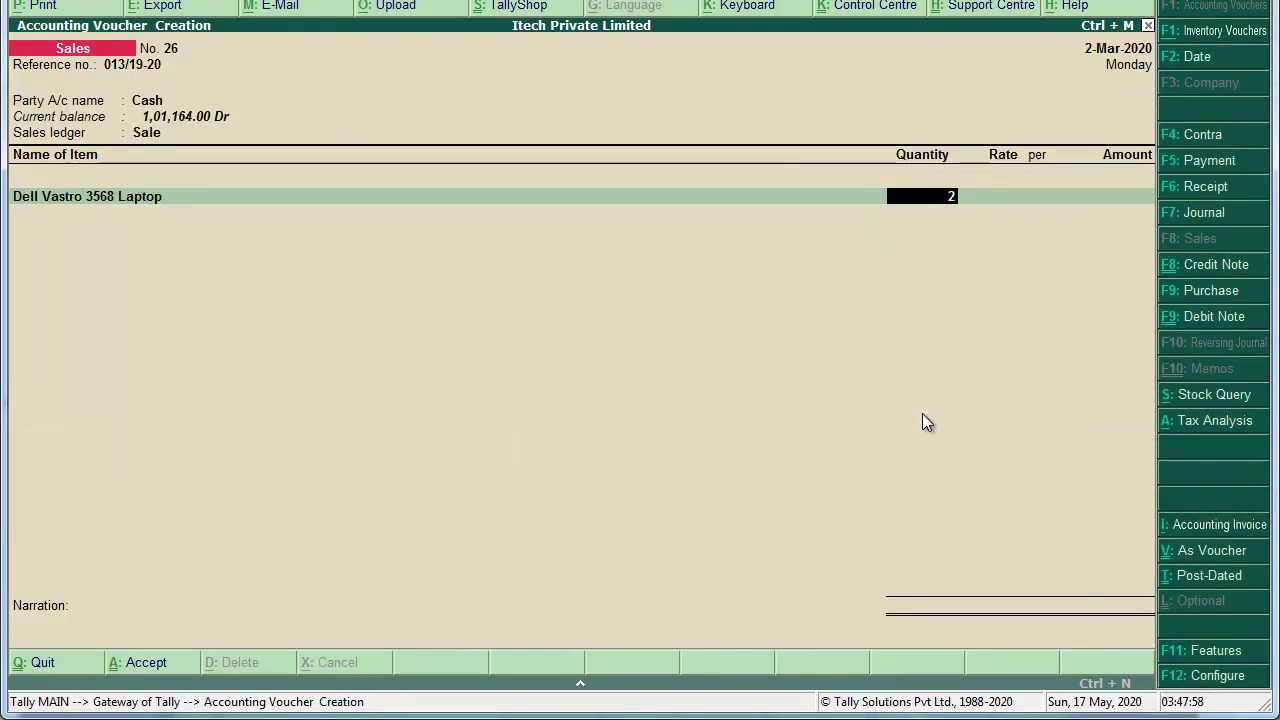
text(2)
key(Return)
text(42000)
key(Return)
key(Return)
key(Return)
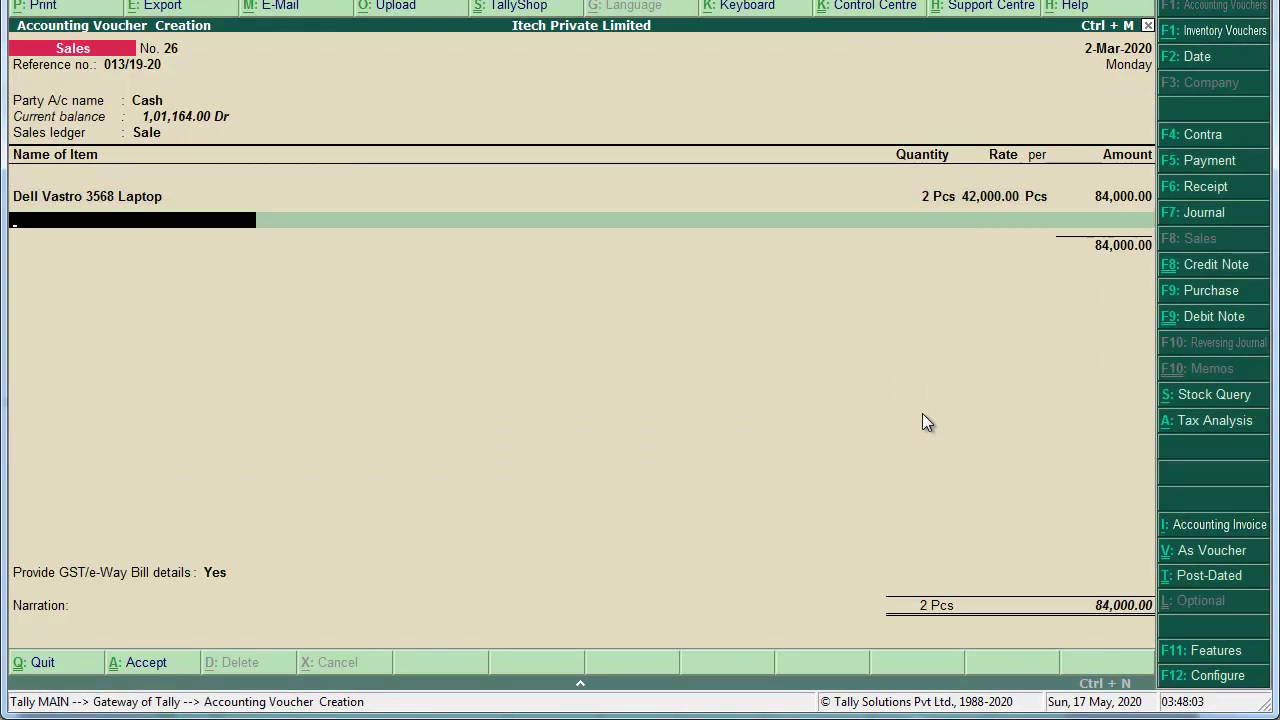
key(Return)
Step: Add Output CGST and Output SGST of 7,560 each
text(Out)
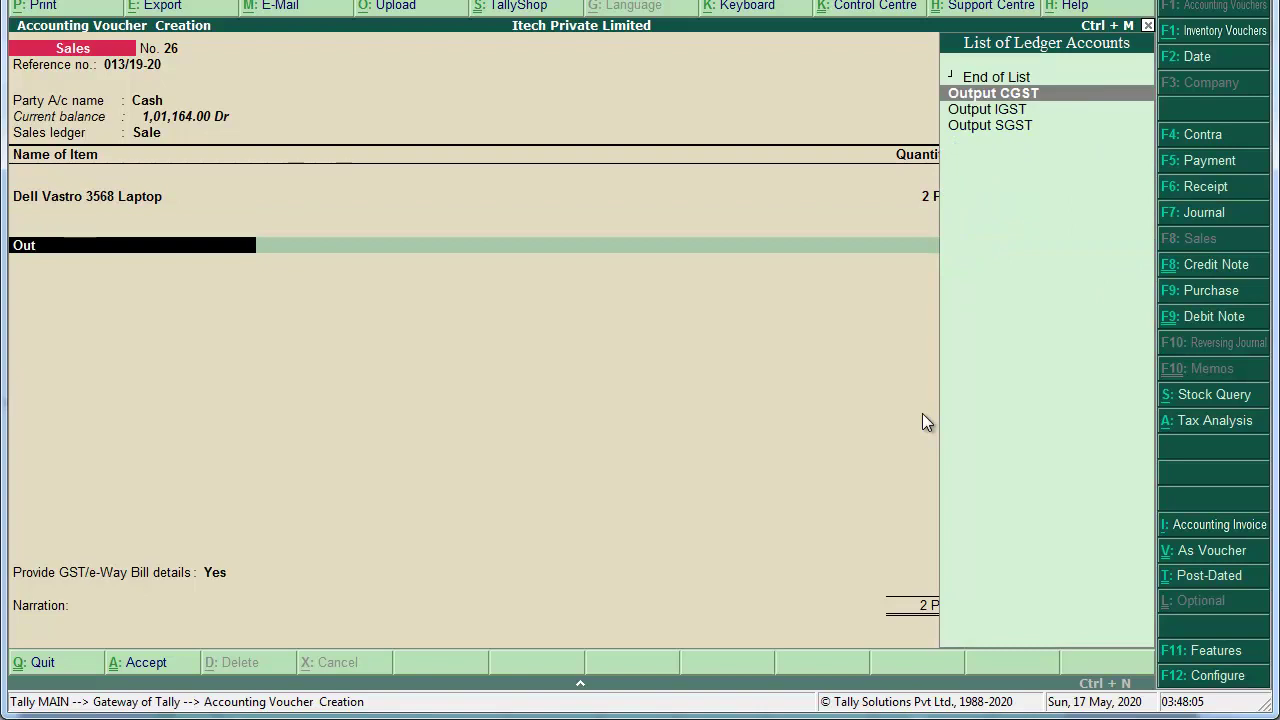
key(Return)
key(Return)
text(Out)
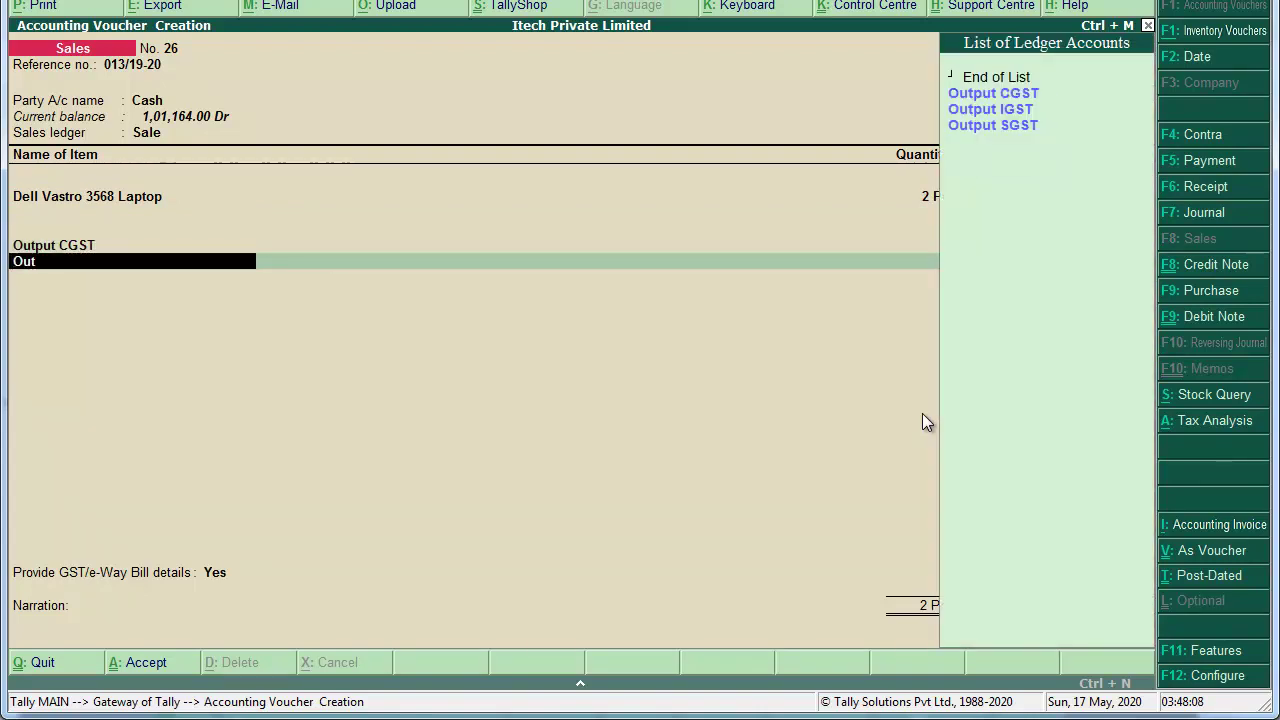
key(Down)
key(Down)
key(Return)
key(Return)
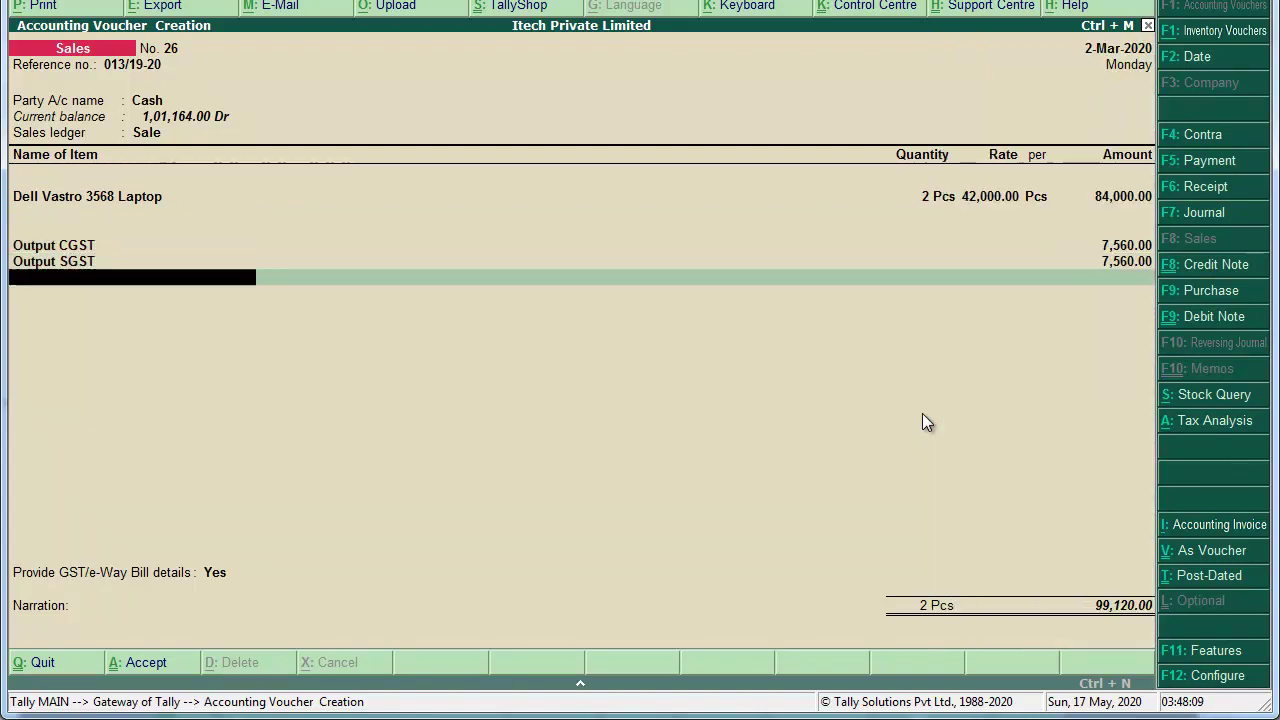
key(Return)
Step: Skip e-Way Bill details, add narration 'Being Goods Sold.' and save voucher 26
key(Up)
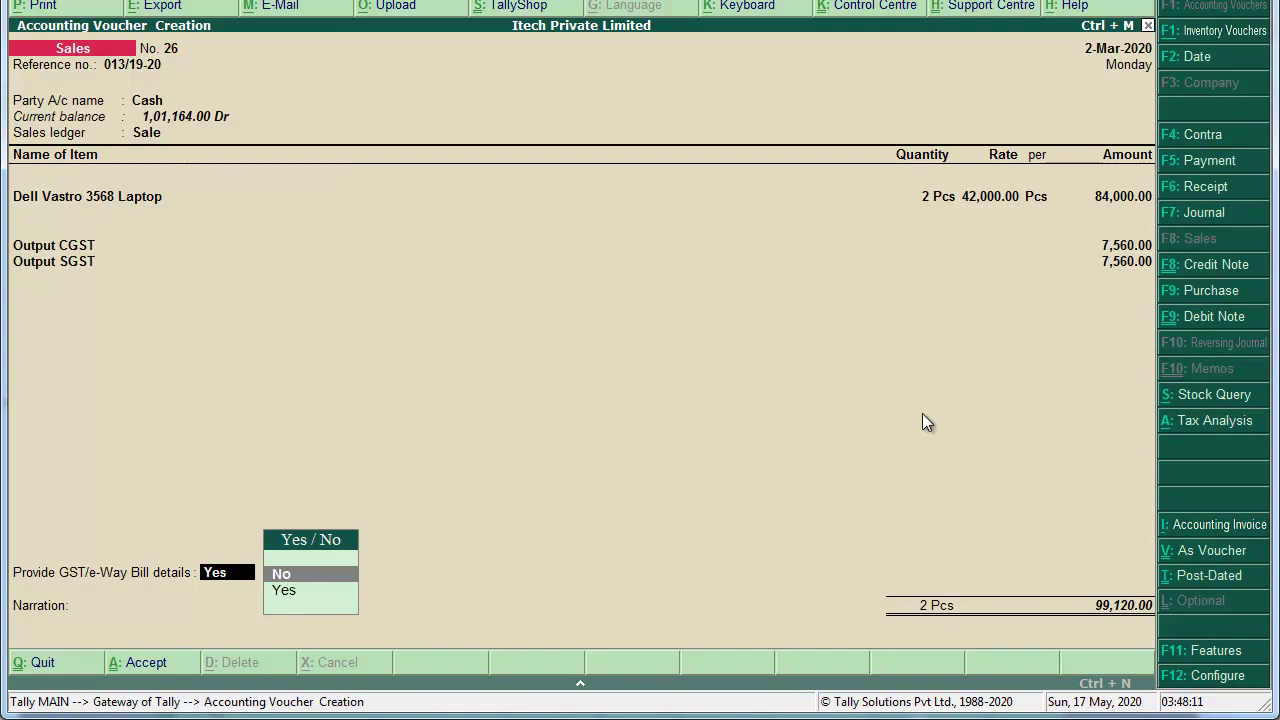
key(Return)
text(Being Goods Sold.)
key(Return)
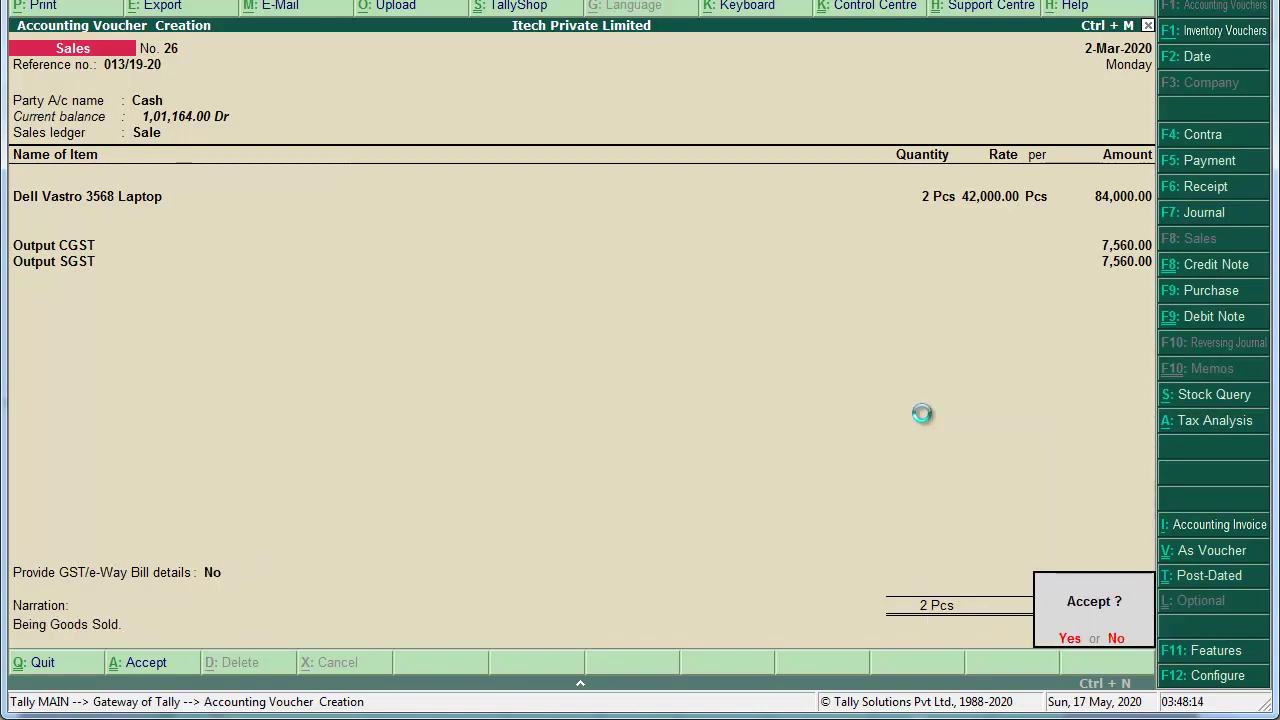
key(Return)
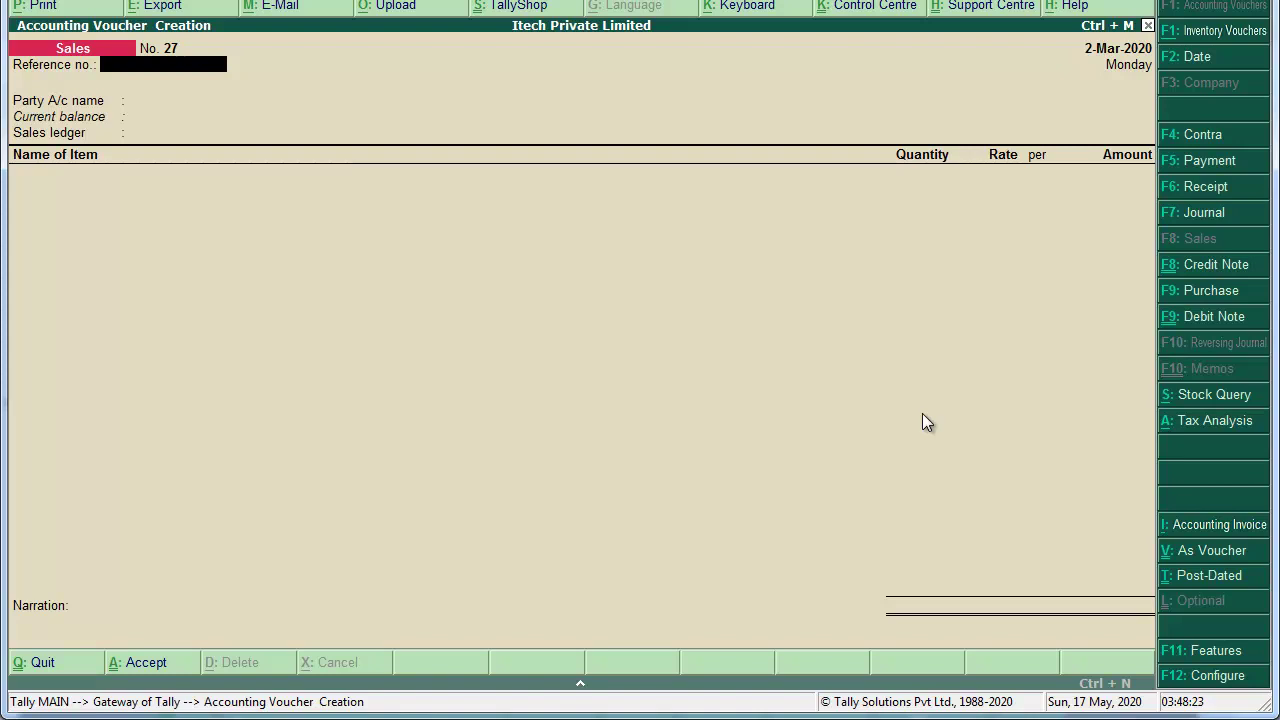
key(alt+Tab)
Step: Scroll the invoices PDF to page 94: Sinha & Co. bill 098/19-20, legal charges 40,000
scroll(922, 413, down, 1)
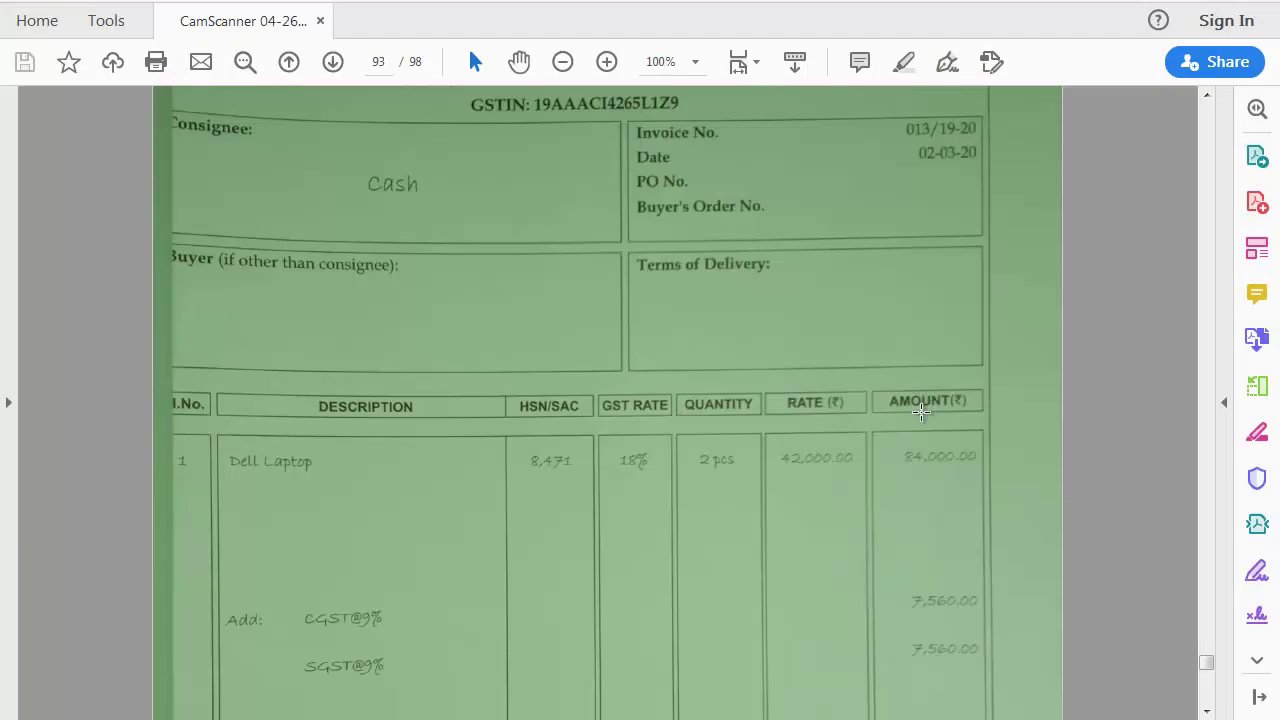
scroll(921, 412, down, 10)
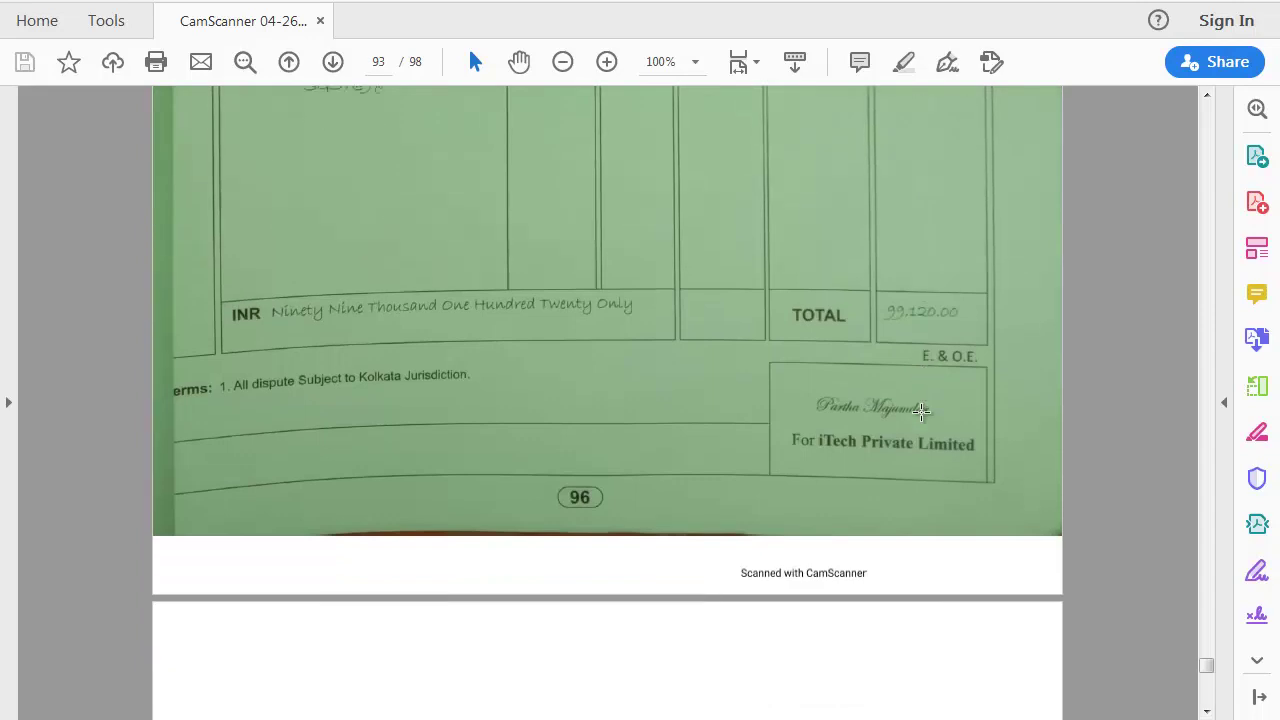
scroll(921, 412, down, 5)
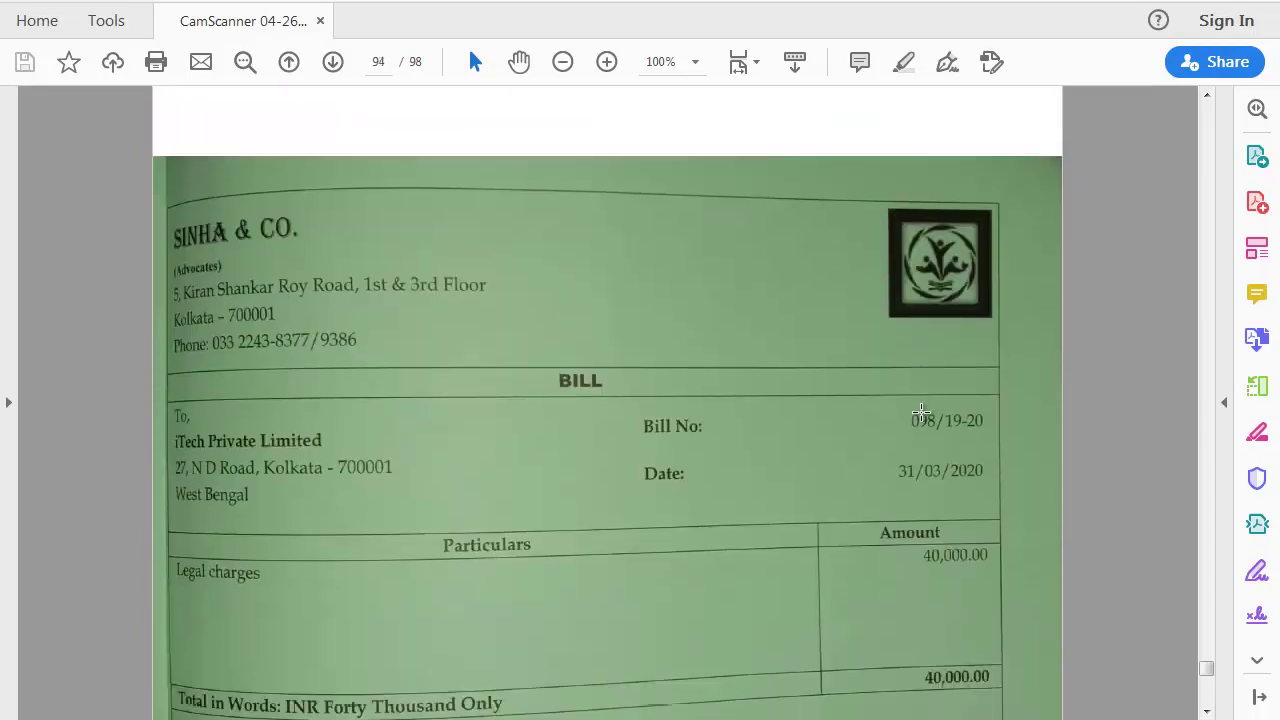
scroll(921, 412, down, 2)
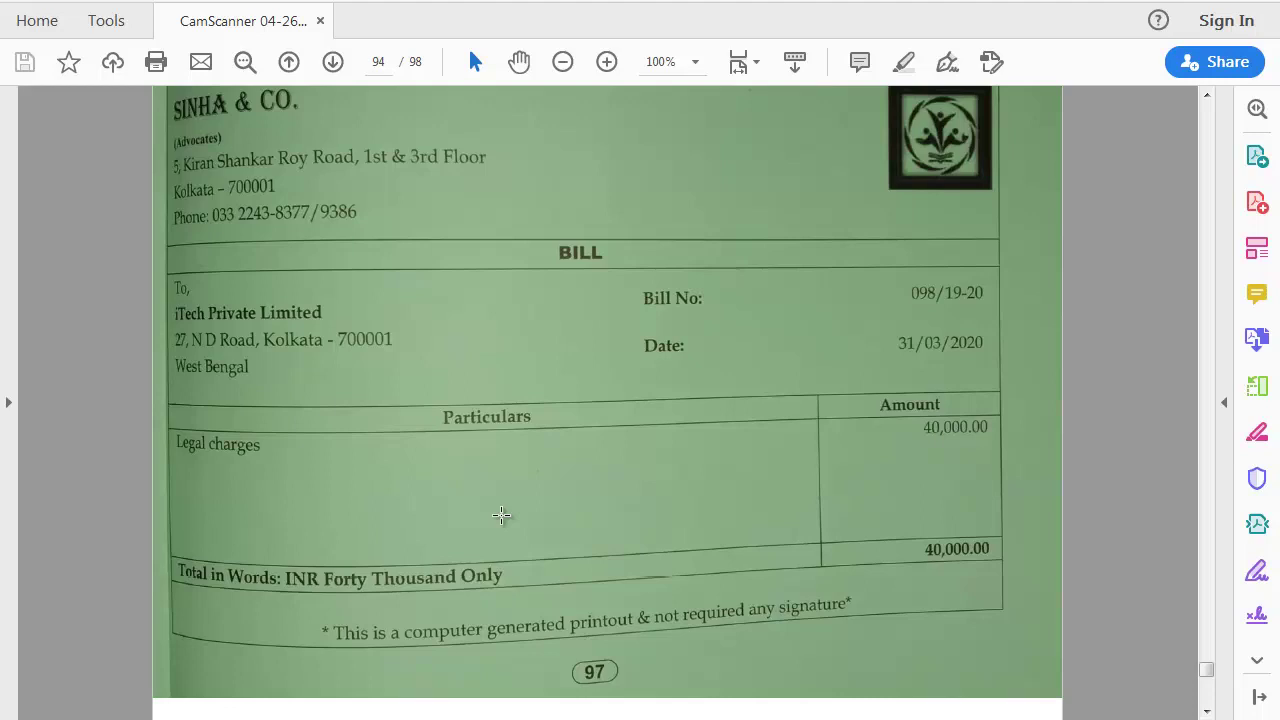
key(alt+Tab)
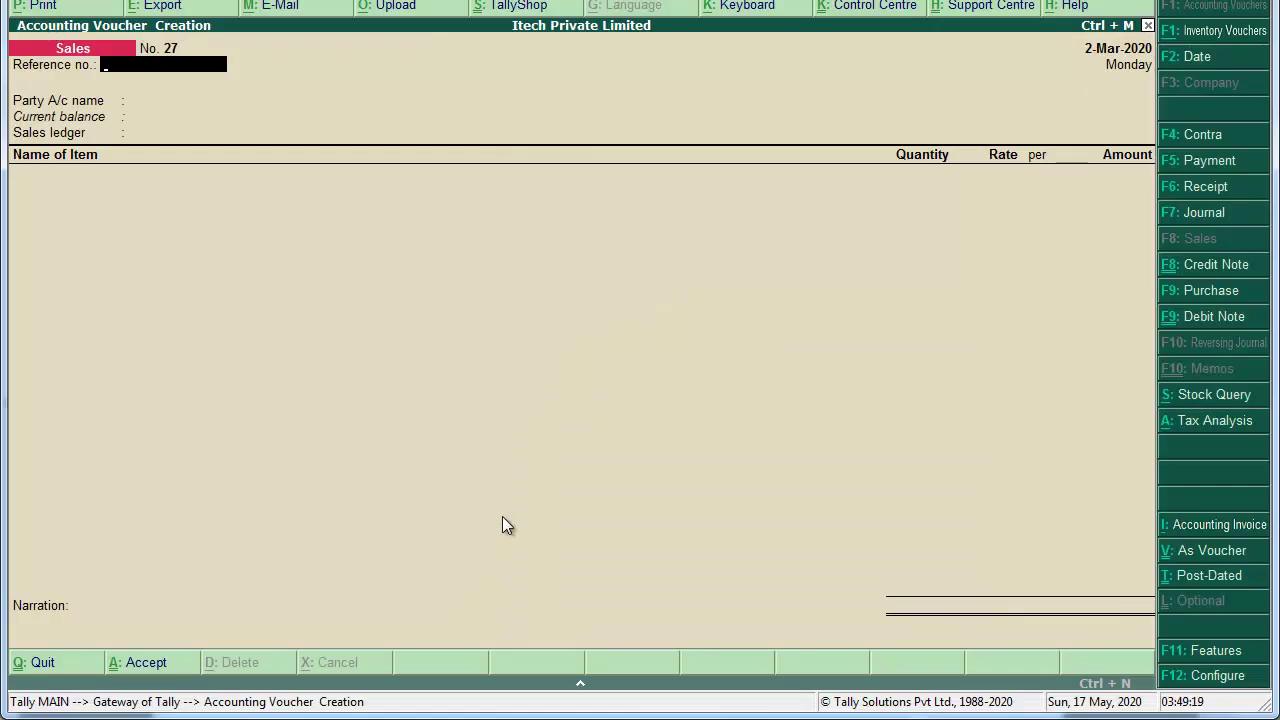
Step: Start an accounting-invoice Purchase voucher dated 31-Mar-2020 with supplier invoice 098/19-20
click(1207, 290)
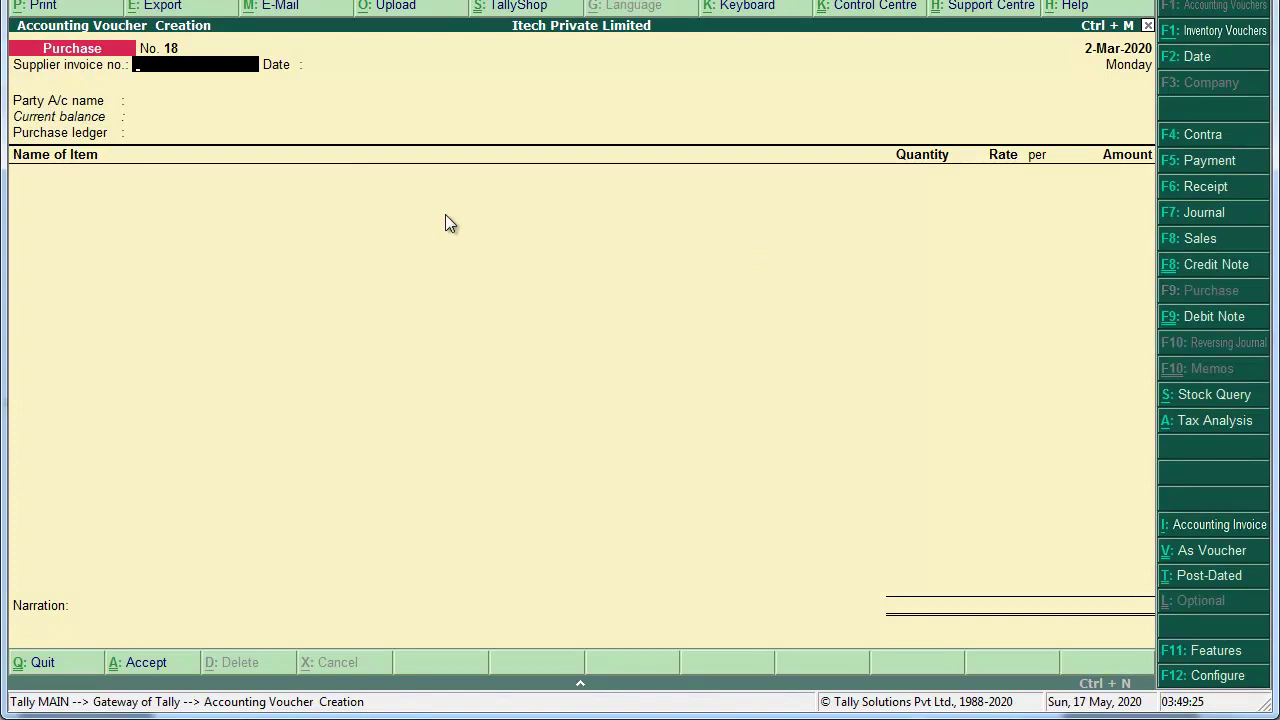
key(alt+i)
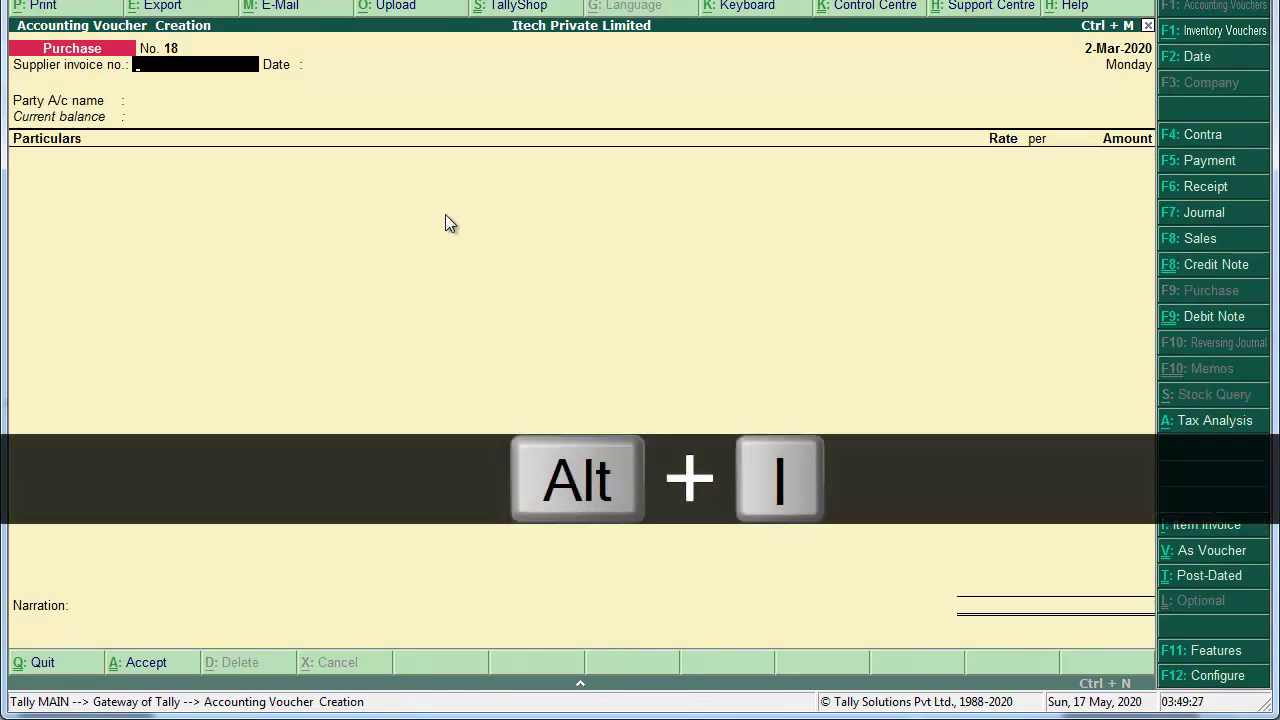
key(F2)
text(31-3)
key(Return)
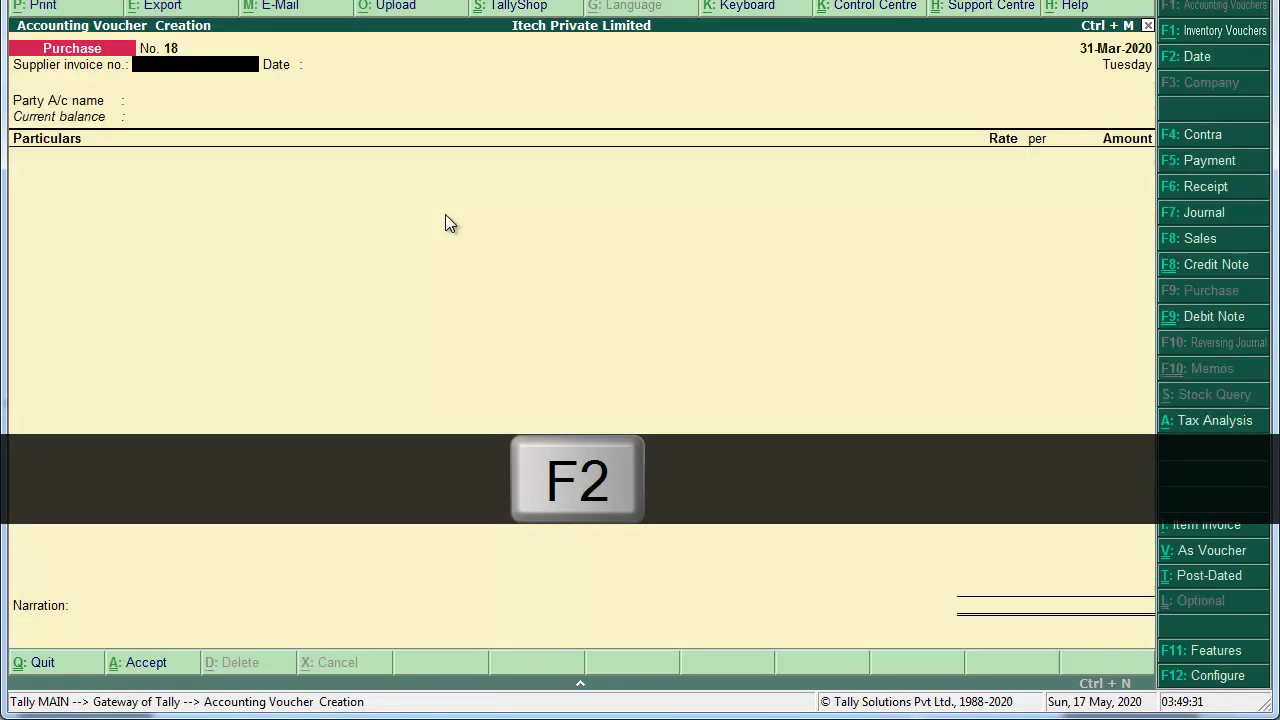
text(098/19-20)
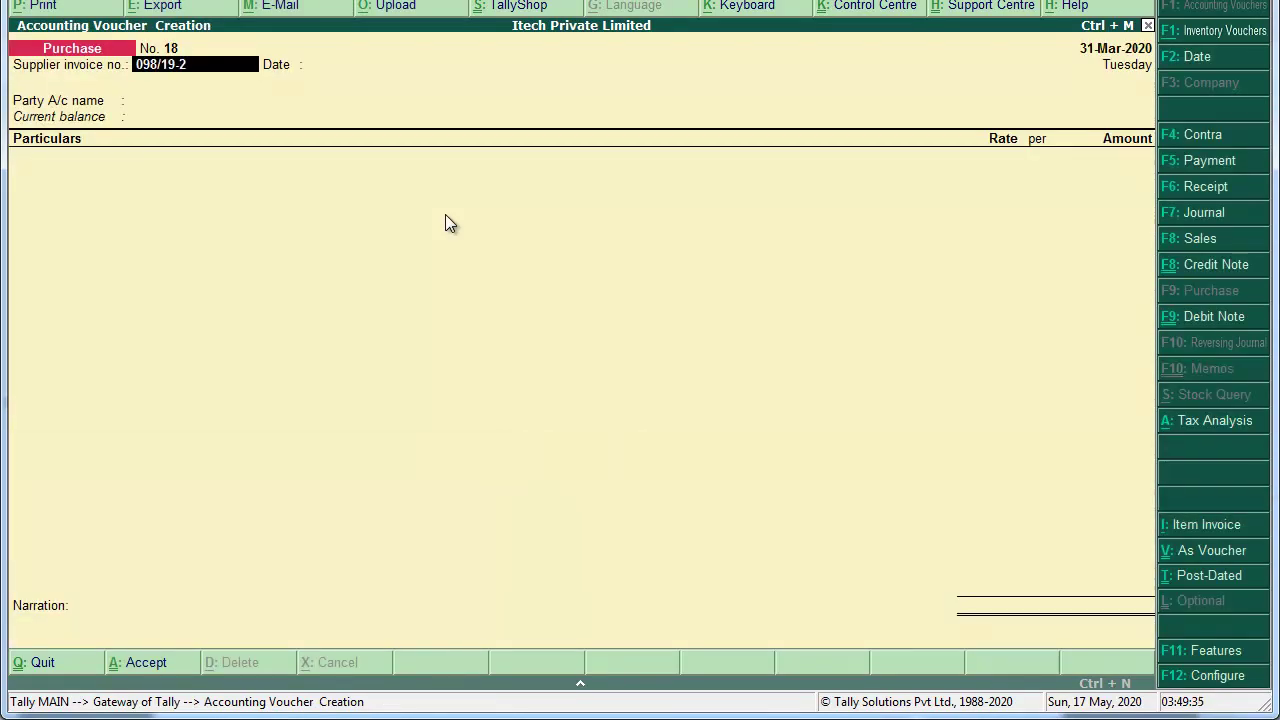
key(Return)
key(Return)
key(alt+c)
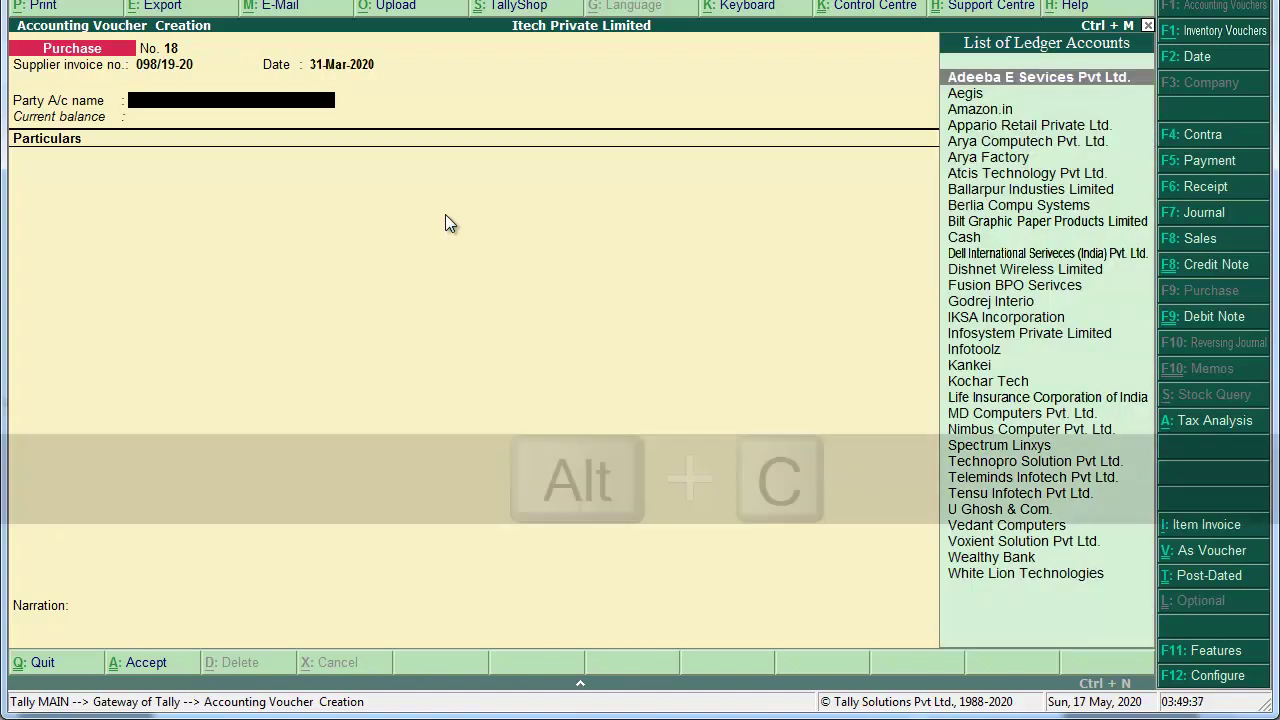
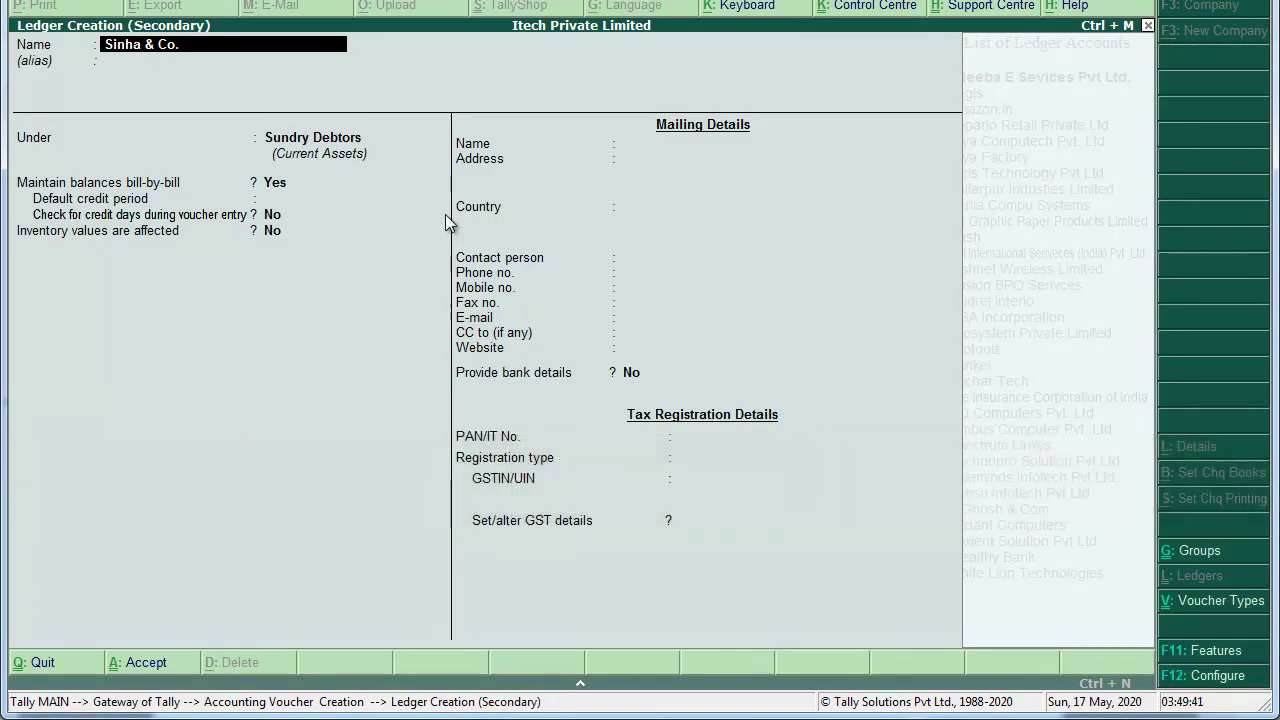
Step: Name the new ledger Sinha & Co. and place it under Sundry Creditors
key(Return)
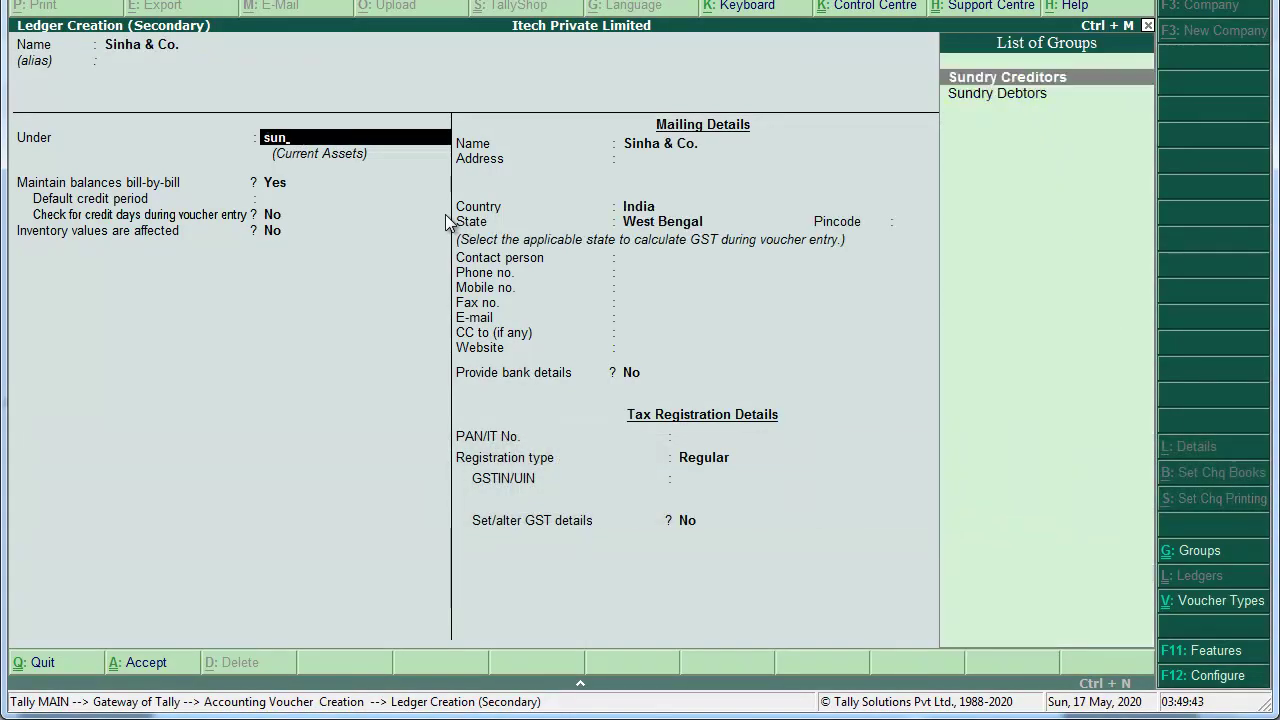
key(Return)
key(Return)
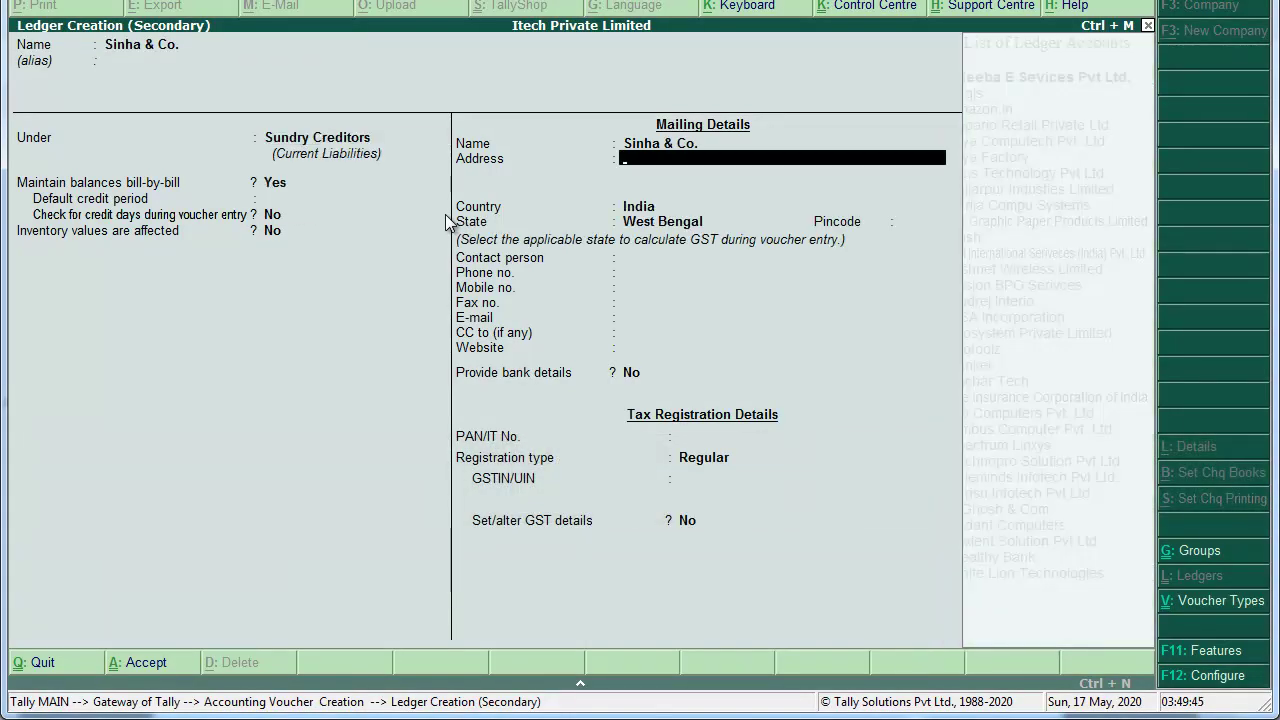
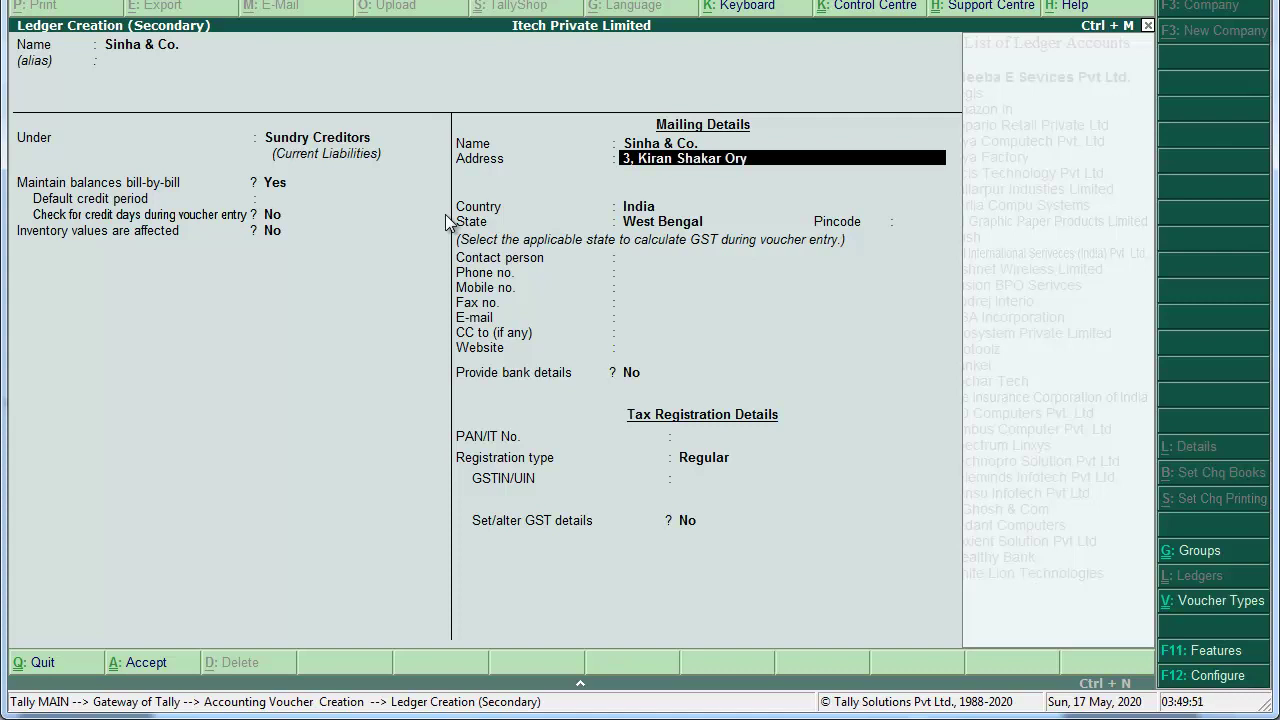
key(BackSpace)
key(BackSpace)
key(BackSpace)
key(BackSpace)
key(BackSpace)
key(BackSpace)
key(BackSpace)
key(BackSpace)
key(BackSpace)
key(BackSpace)
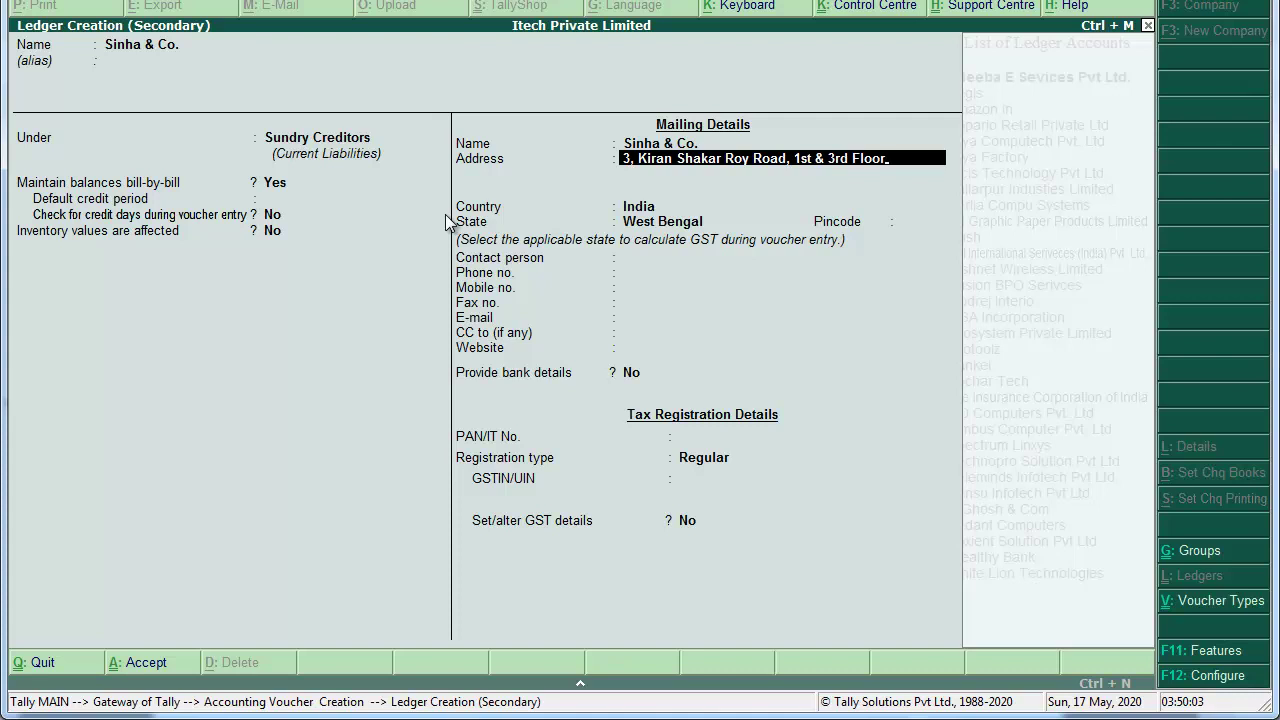
key(Return)
Step: Add 'Kolkata - 700001', pincode 700001, and set registration type to Unregistered
text(Kolk)
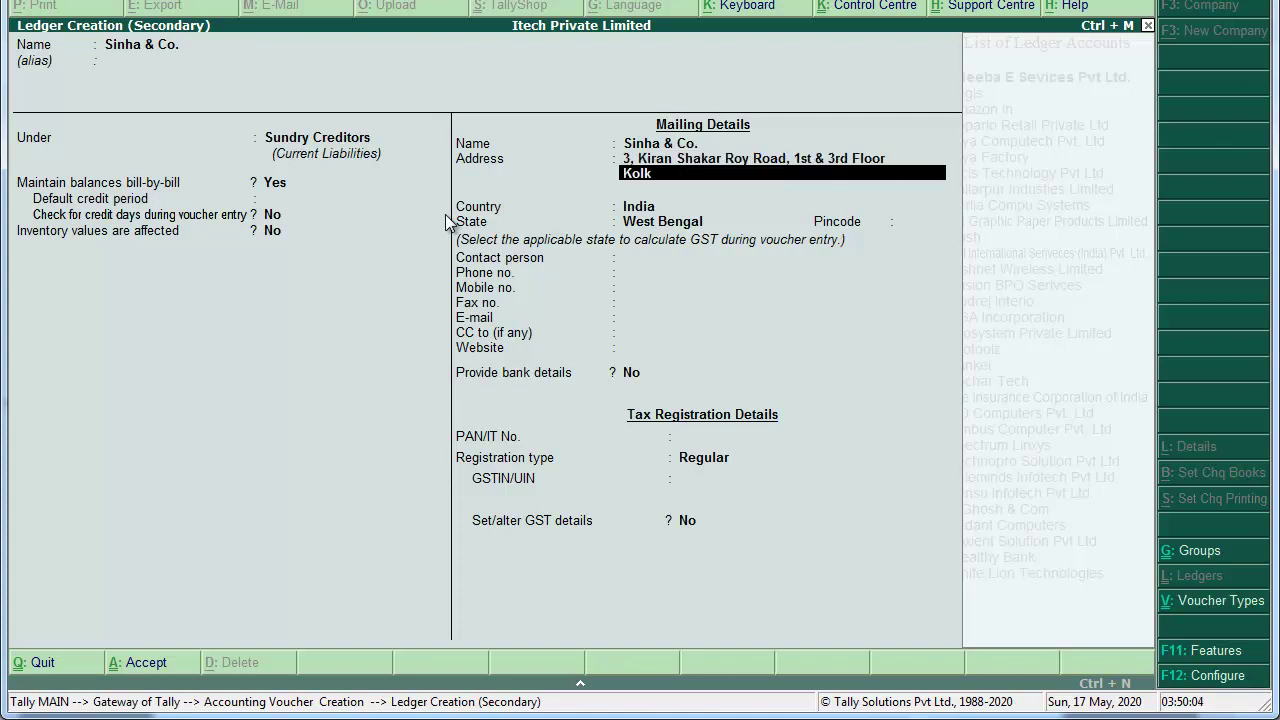
text(ata - 700001)
key(Return)
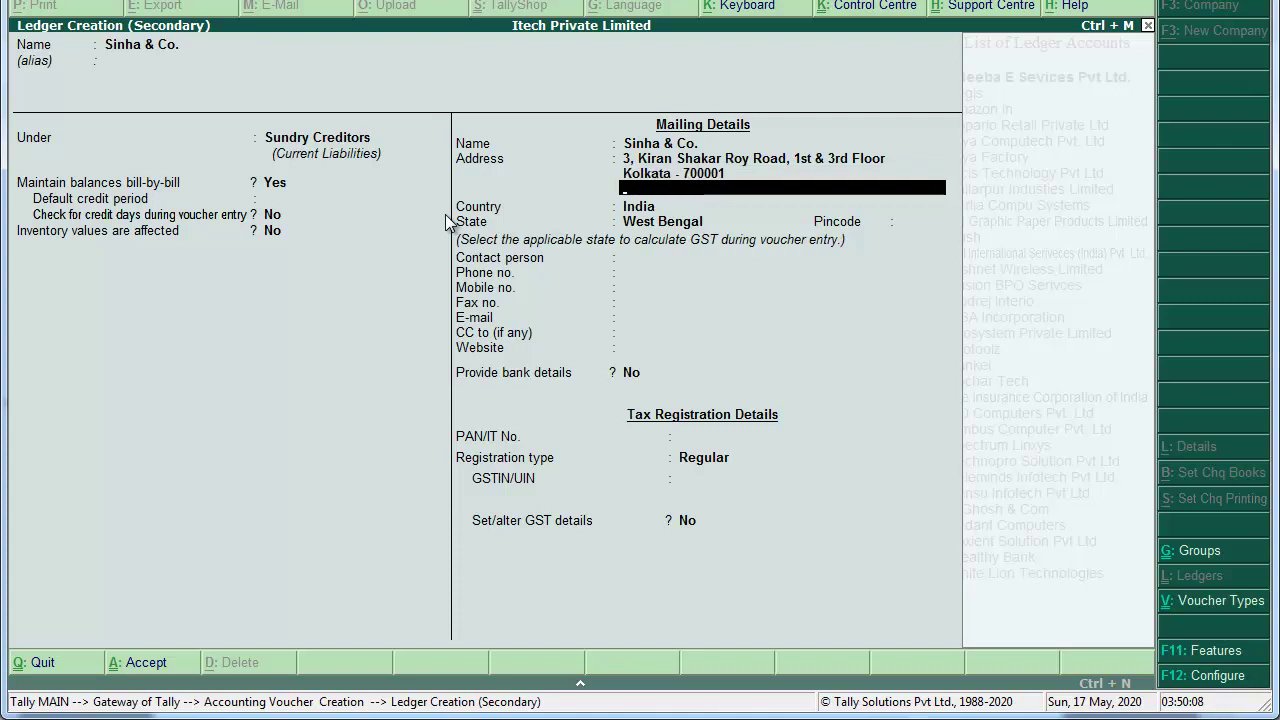
key(Return)
key(Return)
key(Return)
text(700001)
key(Return)
key(Return)
key(Return)
key(Return)
key(Return)
key(Return)
key(Return)
key(Return)
key(Return)
key(Return)
key(BackSpace)
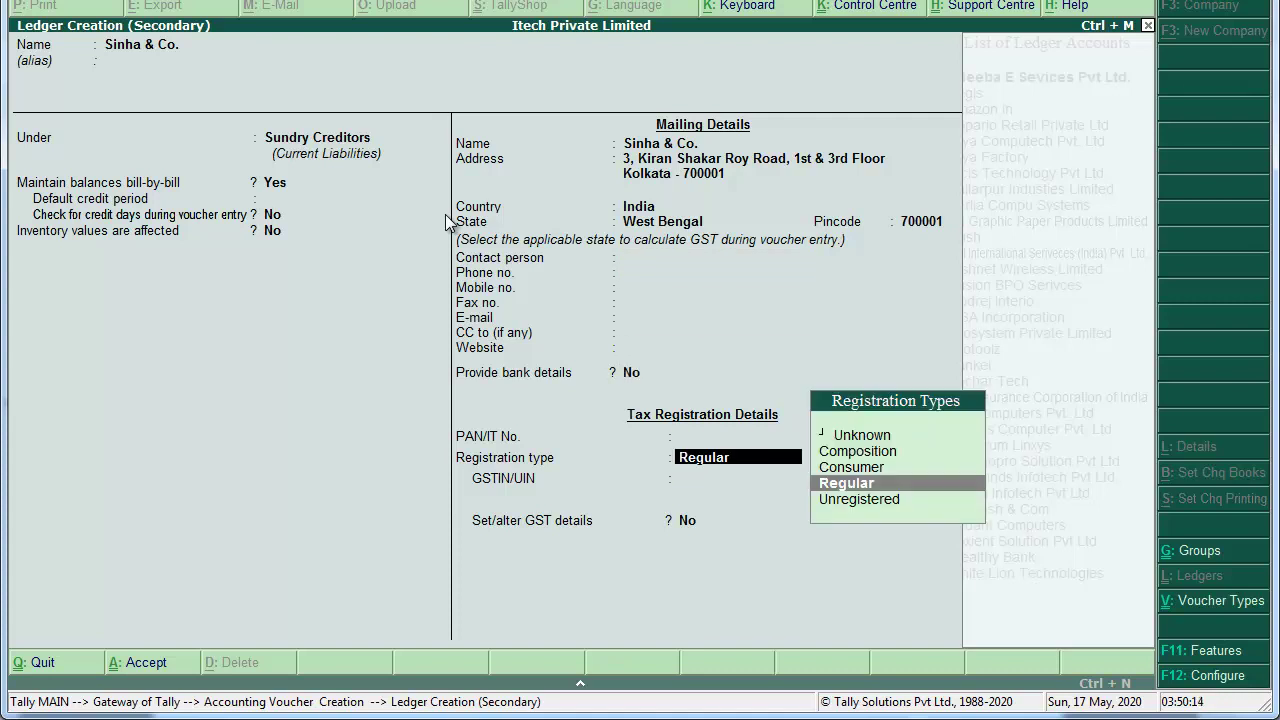
key(Down)
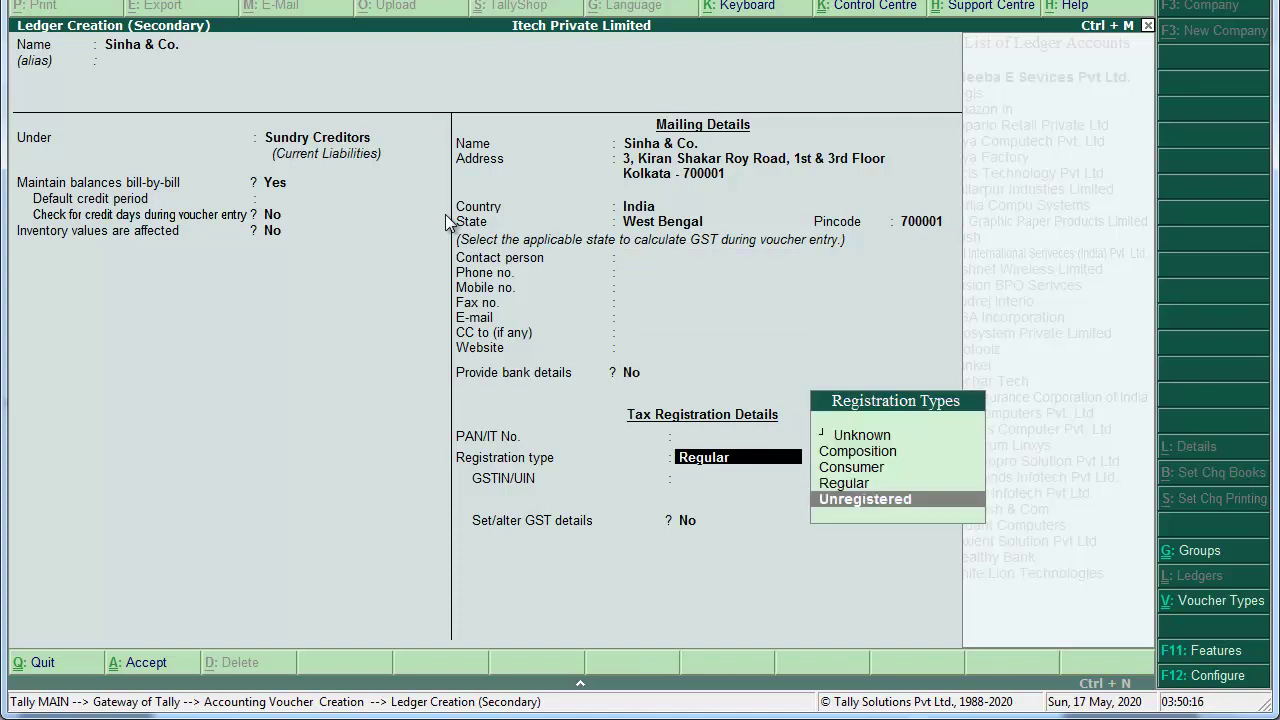
key(Return)
key(Return)
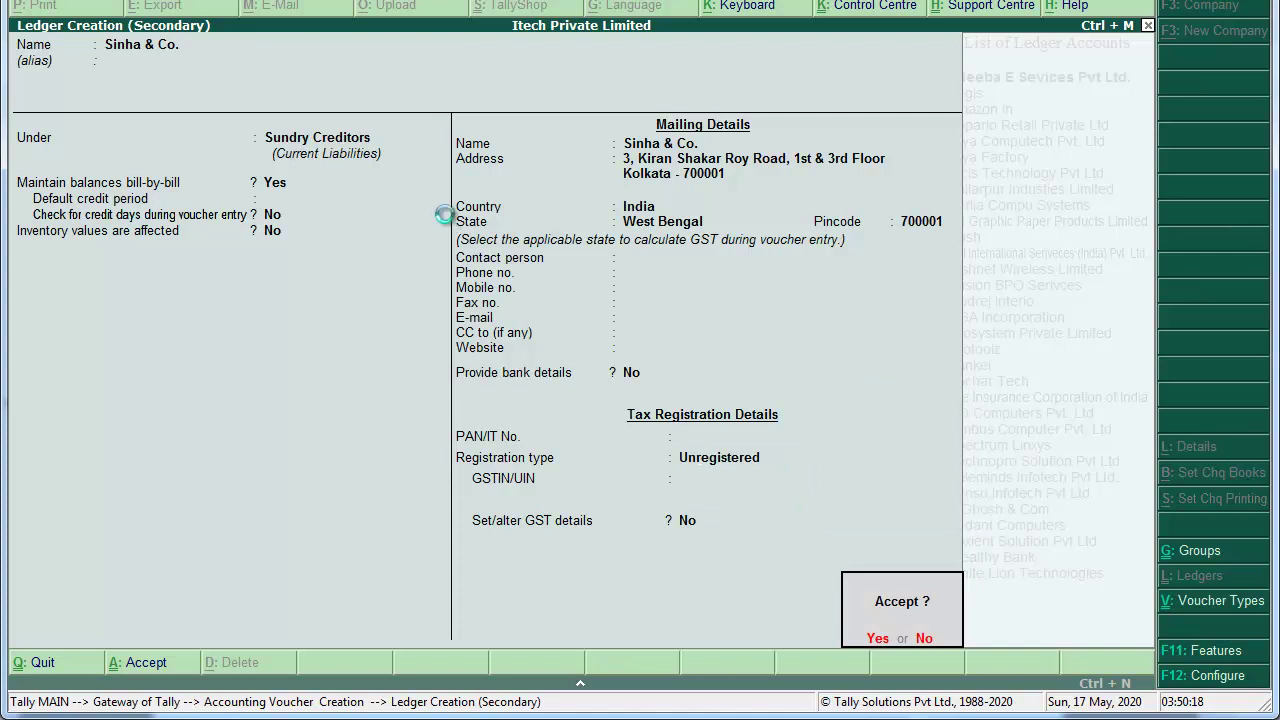
Step: Accept Sinha & Co. as party, then create a Legal Service ledger under Indirect Expenses
key(Return)
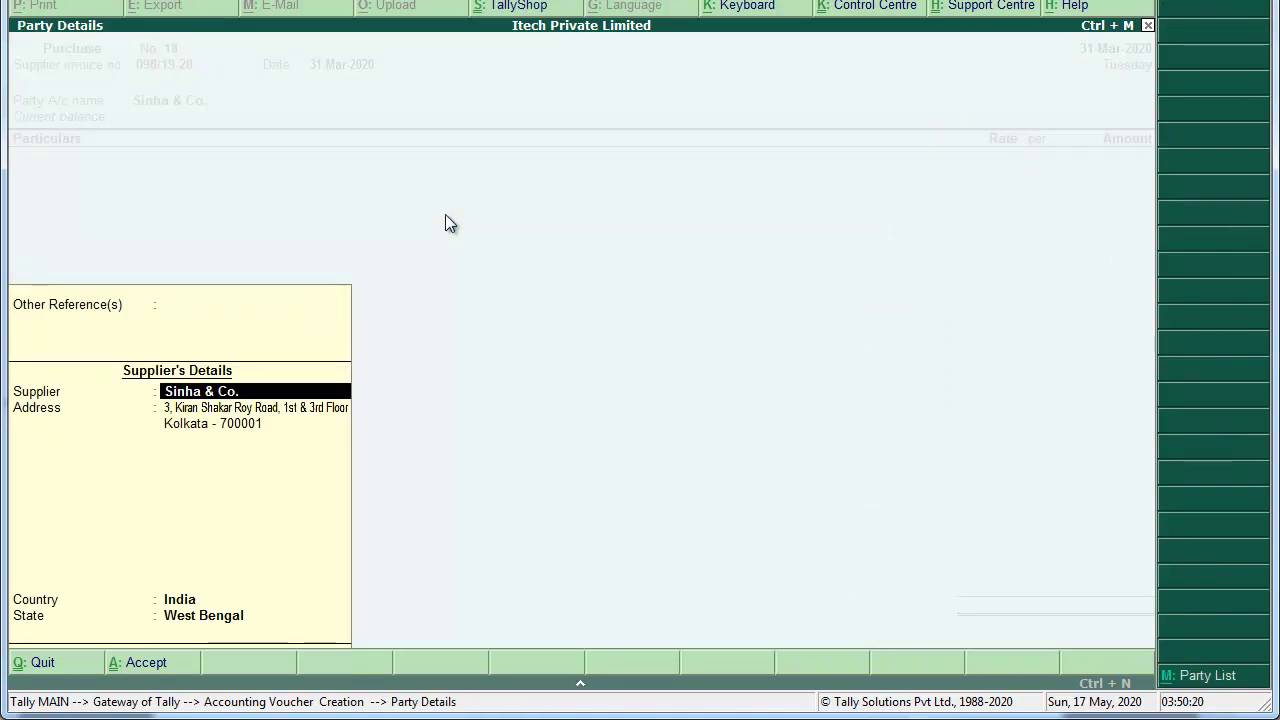
key(ctrl+a)
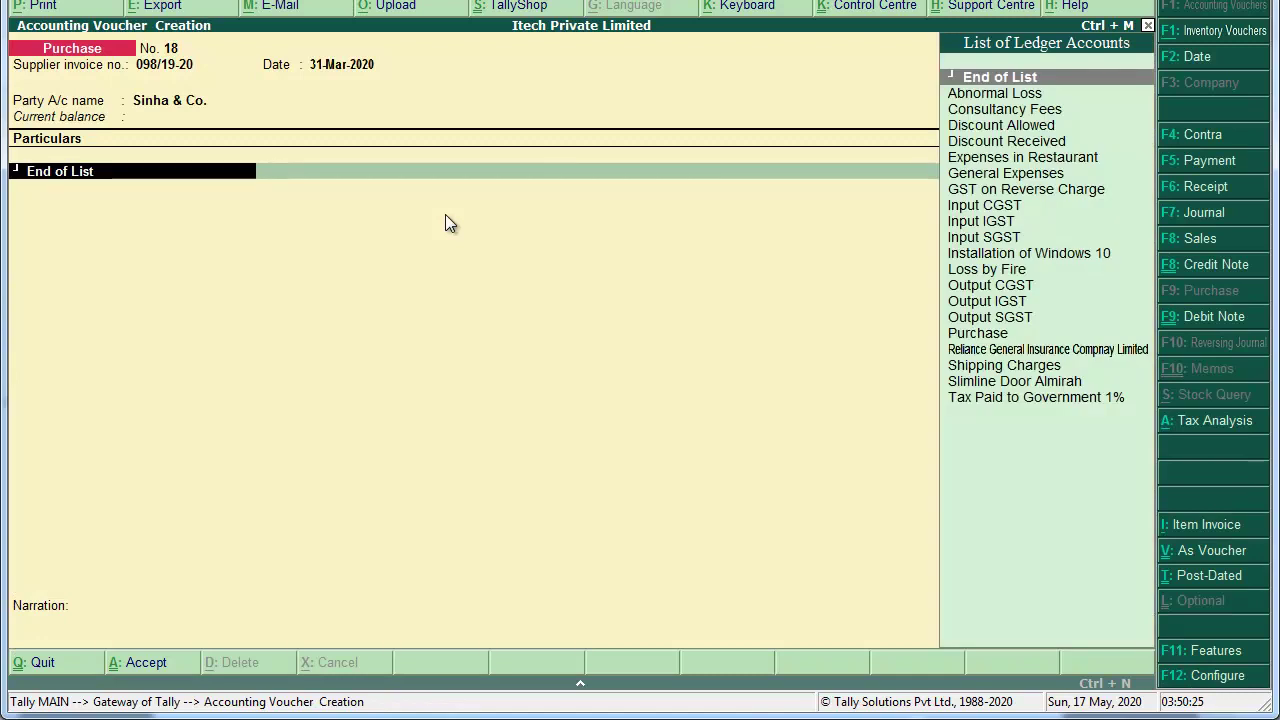
key(alt+c)
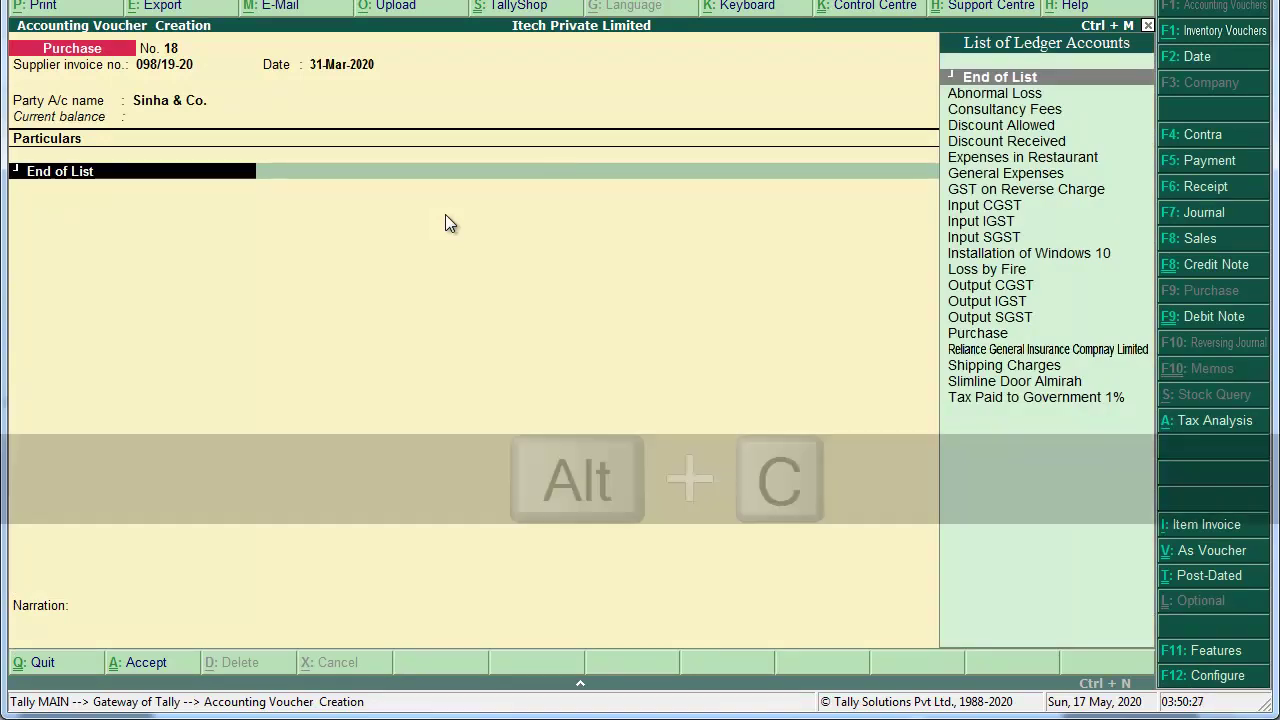
text(Legal Servie)
key(BackSpace)
text(ce)
key(Return)
key(Return)
text(Ind)
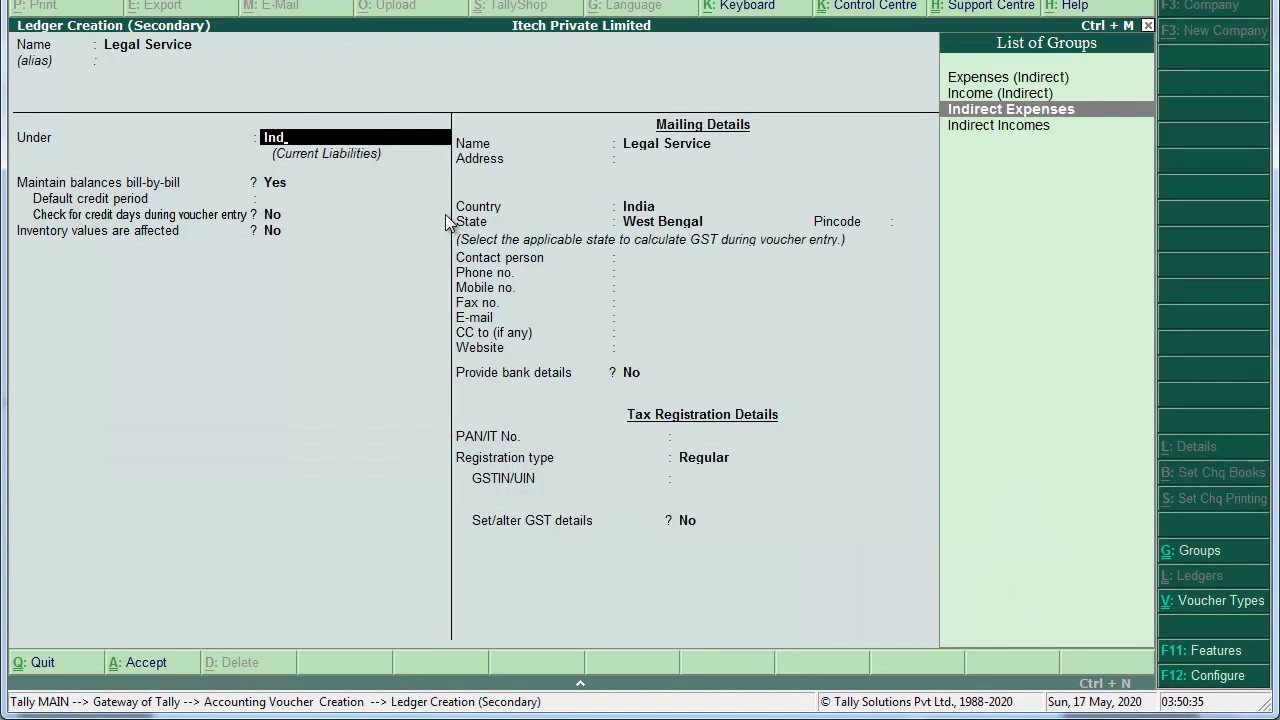
key(Return)
key(Return)
key(Return)
key(Return)
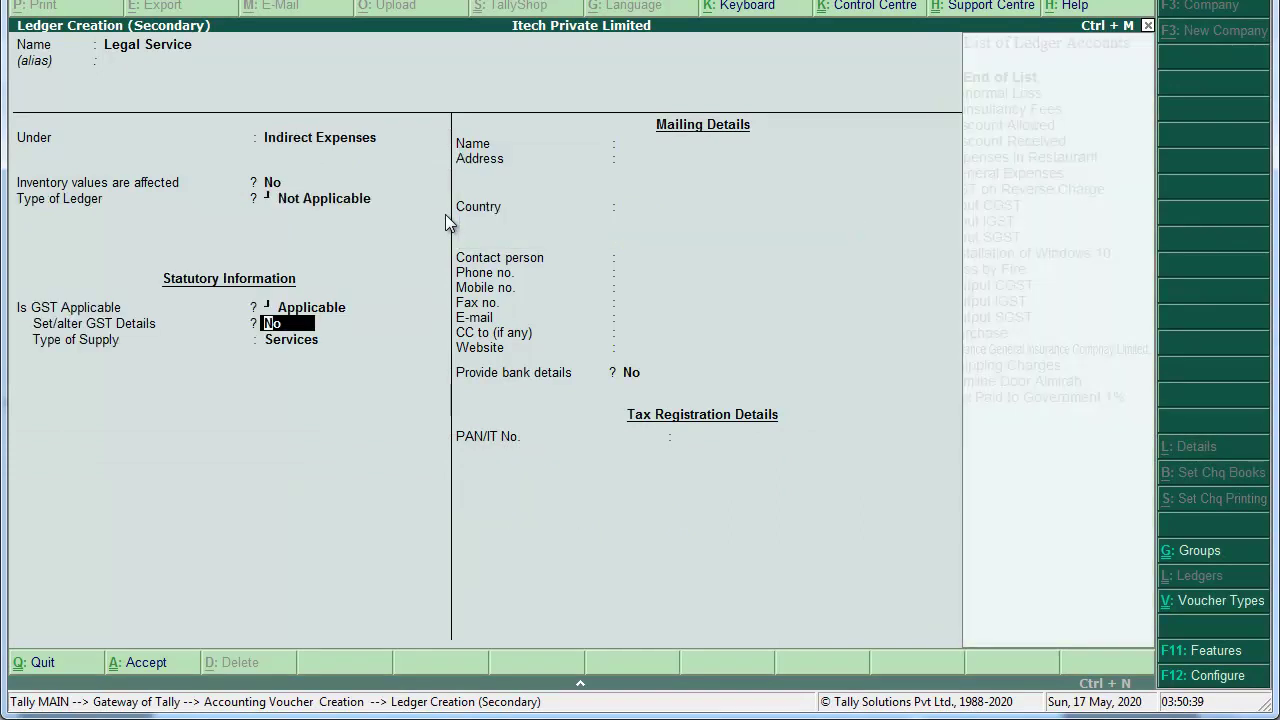
Step: Enable GST details with description Legal Service and HSN/SAC 9988
key(y)
key(Return)
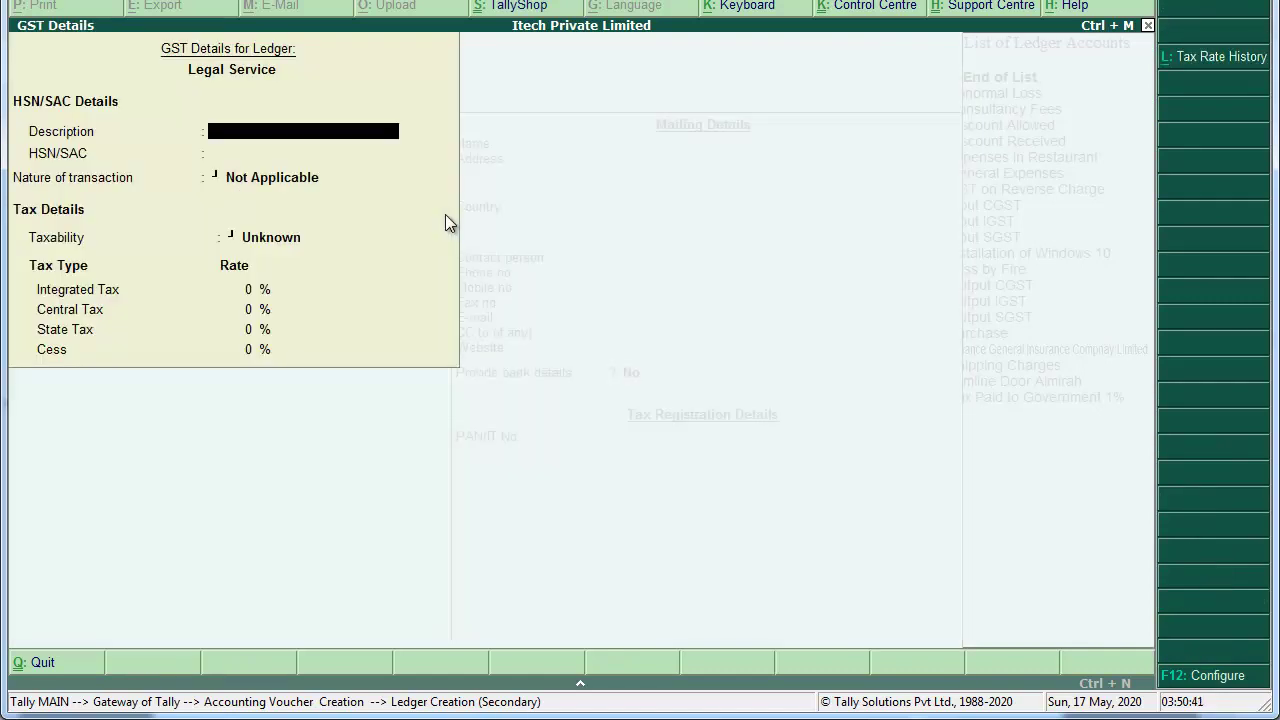
text(Legal Service)
key(Return)
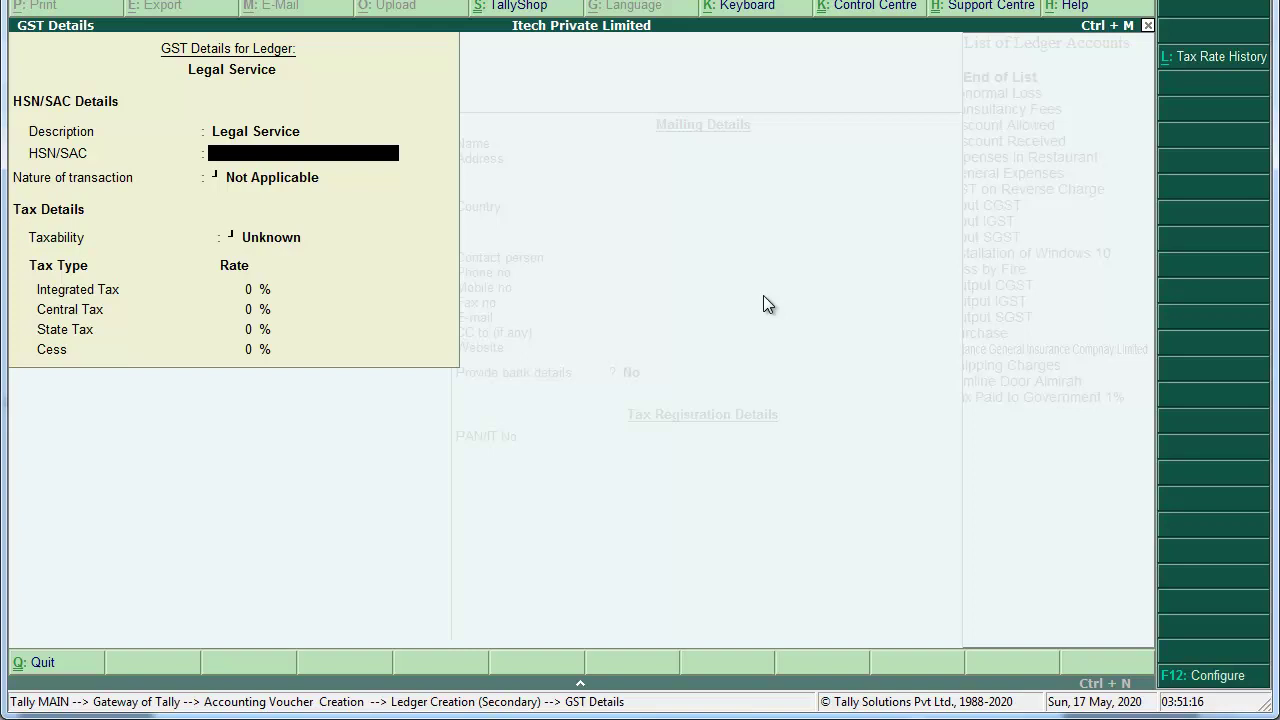
text(9988)
key(Return)
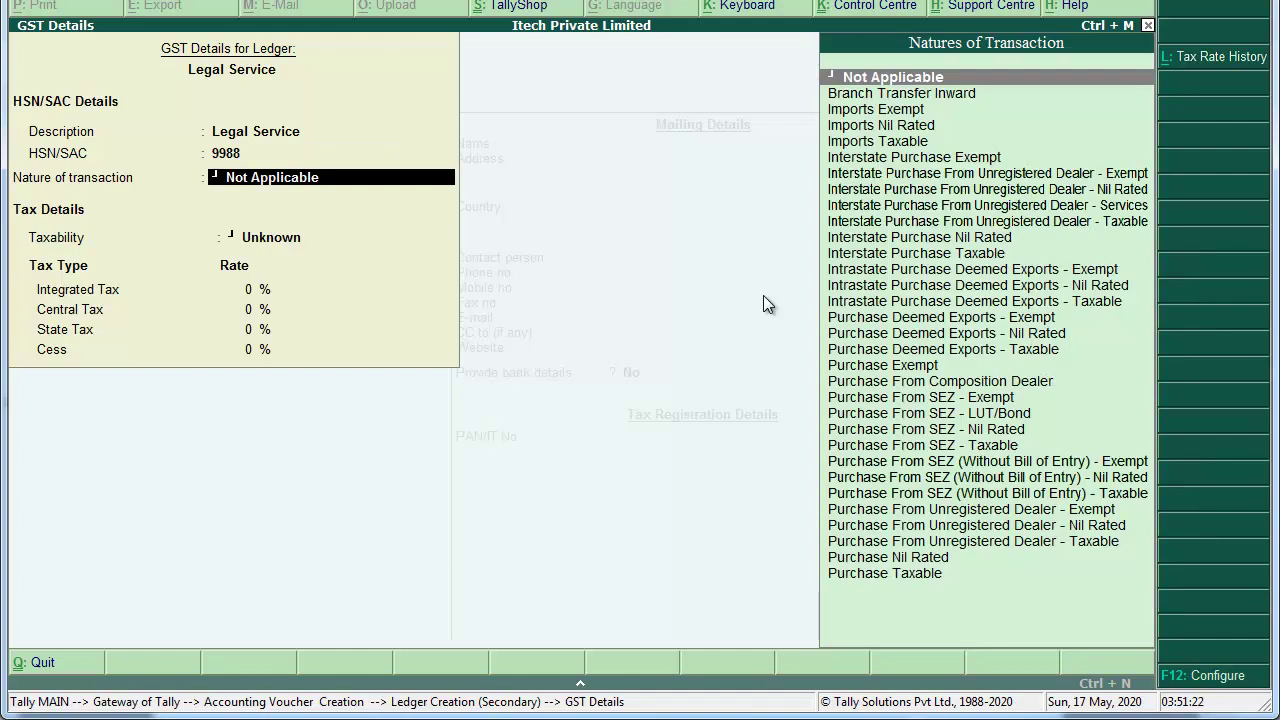
Step: Make the ledger Taxable at 18% integrated tax, keeping supply type as Services
key(Return)
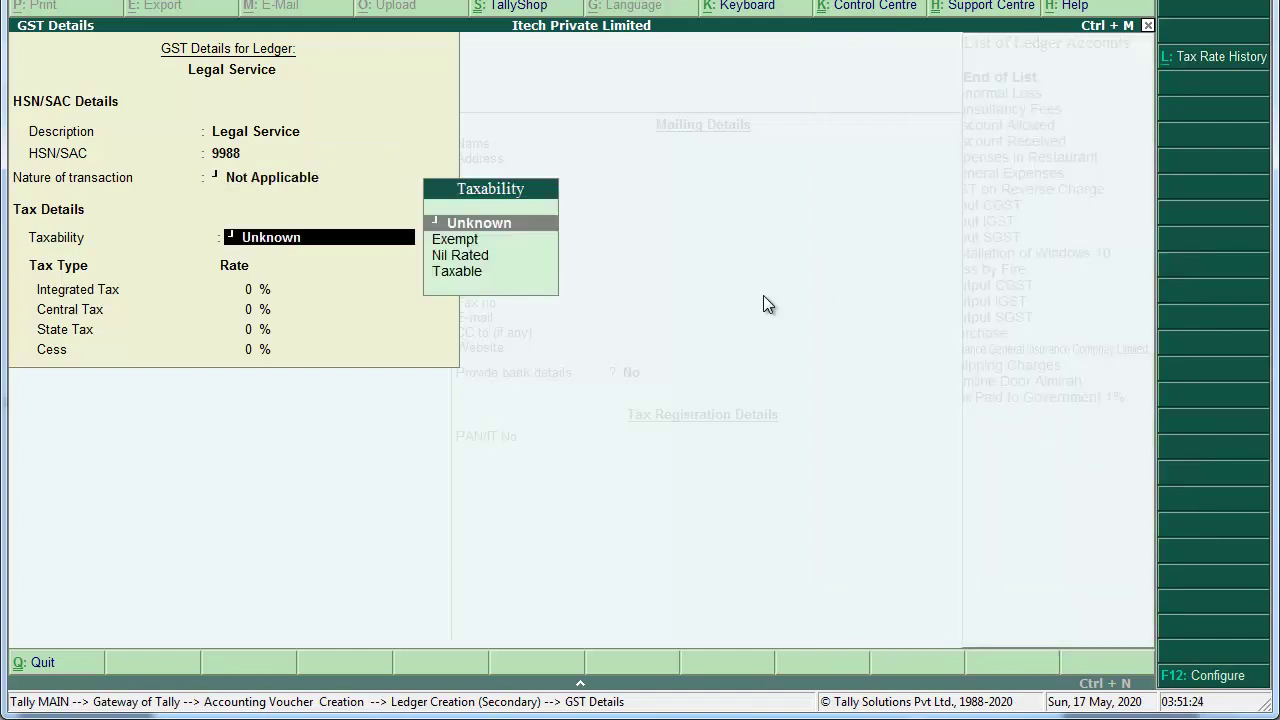
key(Down)
key(Down)
key(Down)
key(Return)
text(18)
key(Return)
key(Return)
key(Return)
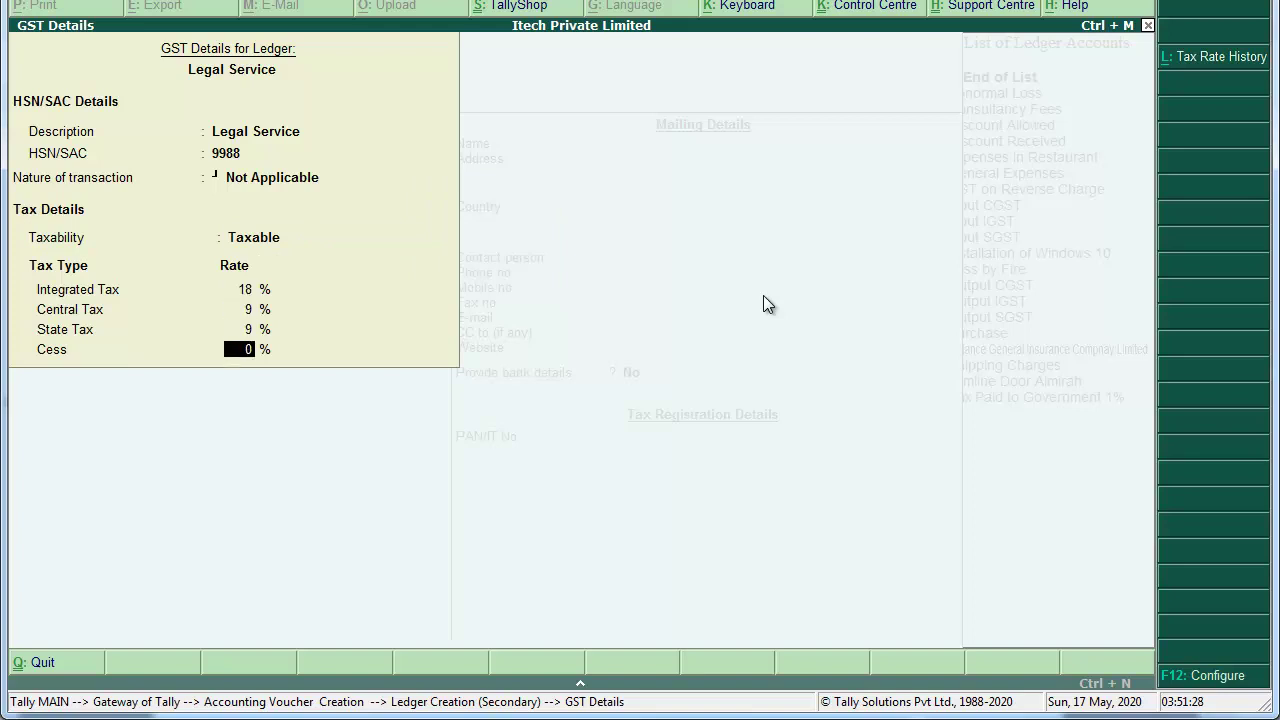
key(Return)
key(Return)
key(Return)
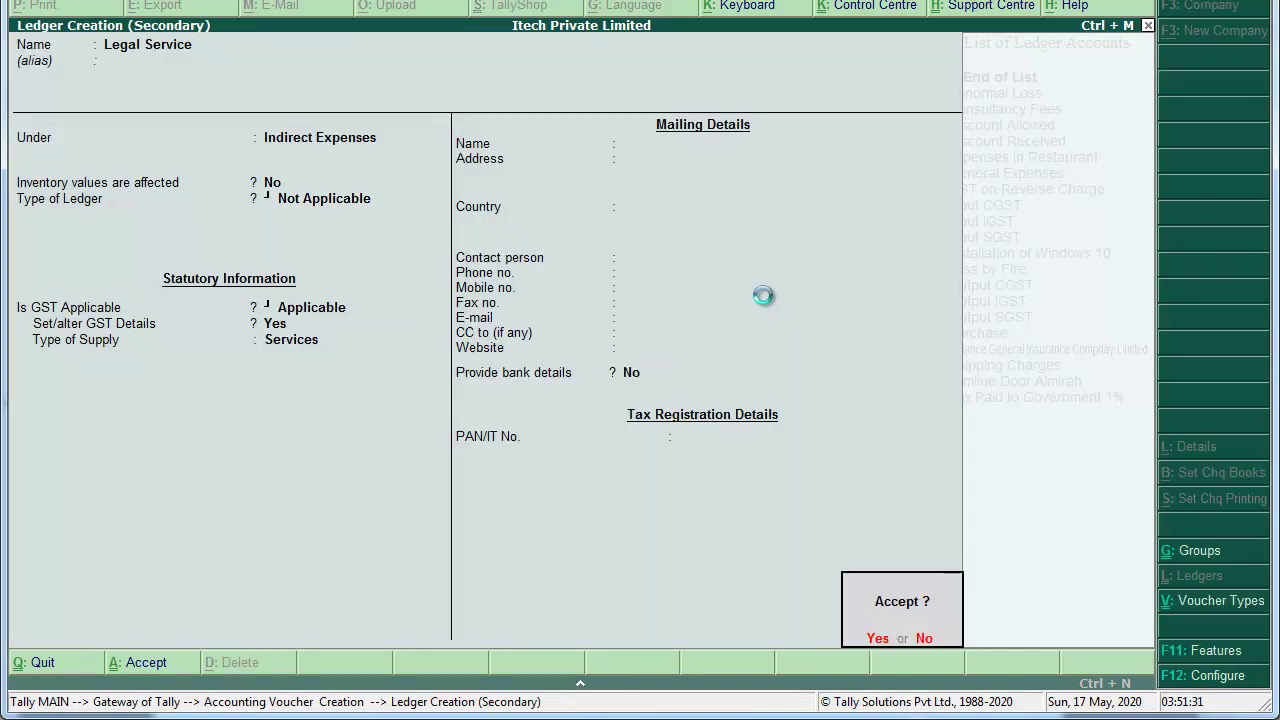
Step: Charge Legal Service 40,000, narrate 'Being Purchased Service' and save Purchase No. 18
key(Return)
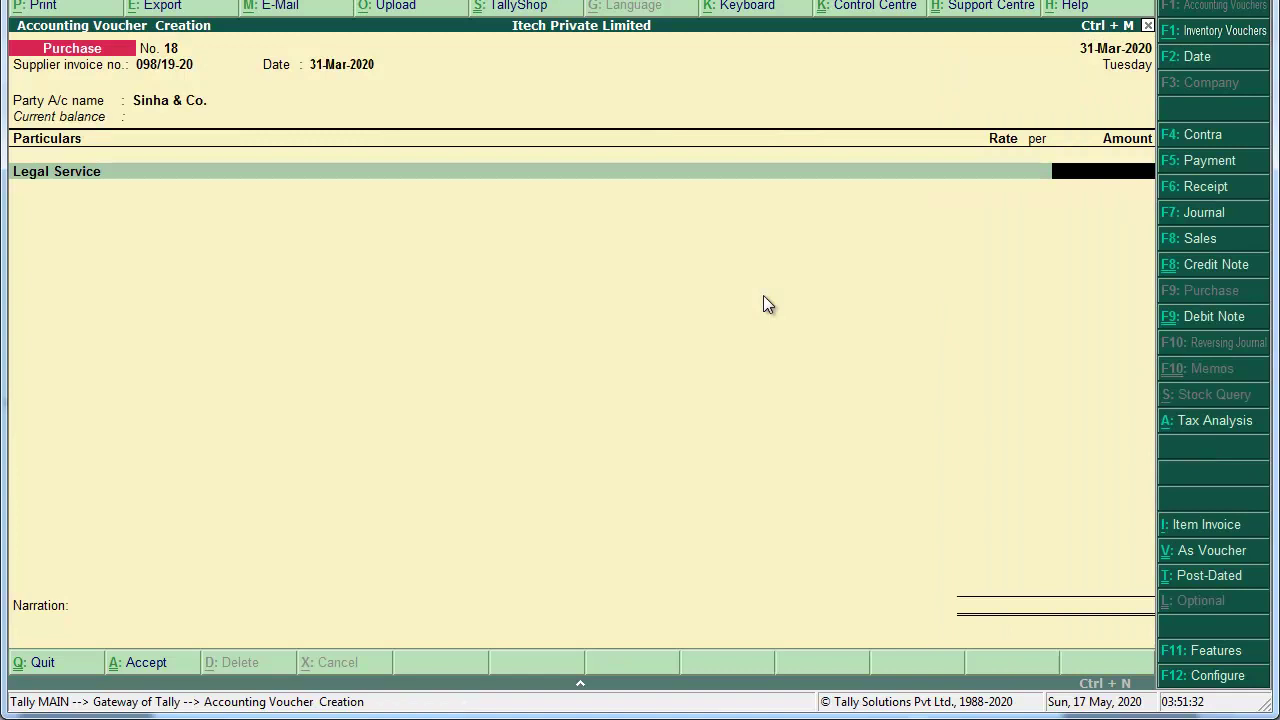
text(40000)
key(Return)
key(Return)
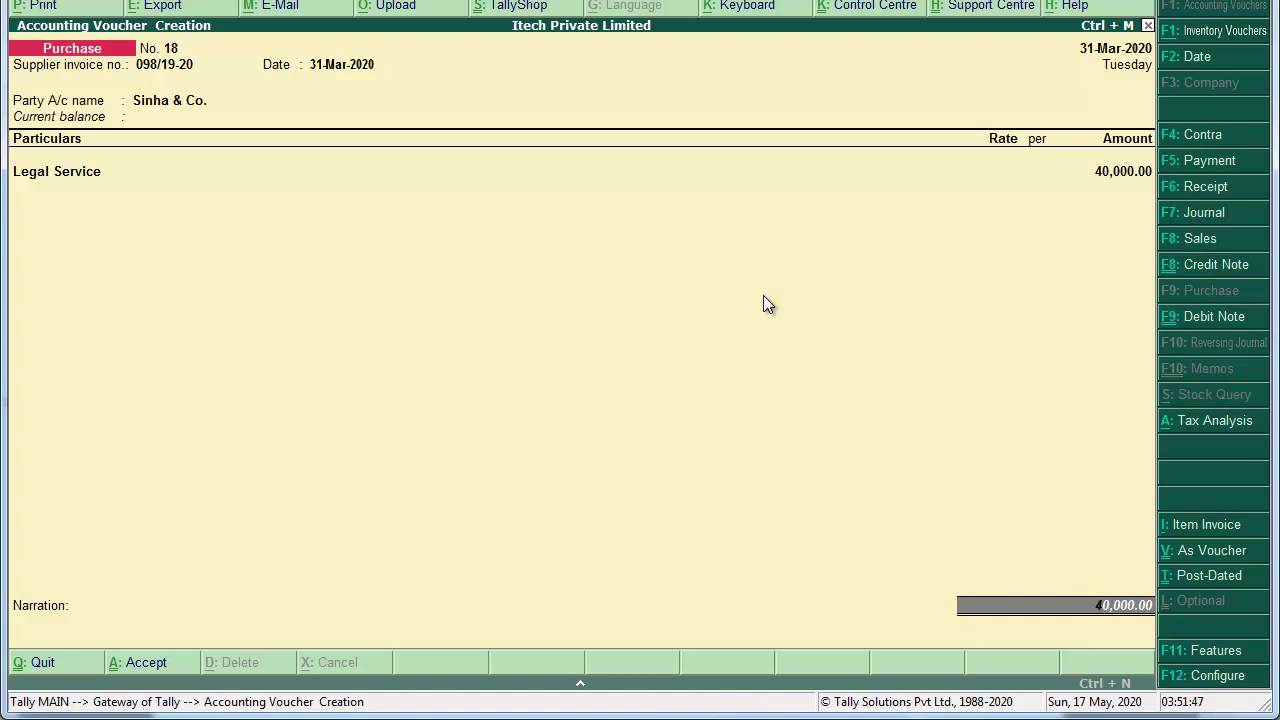
key(Return)
key(Return)
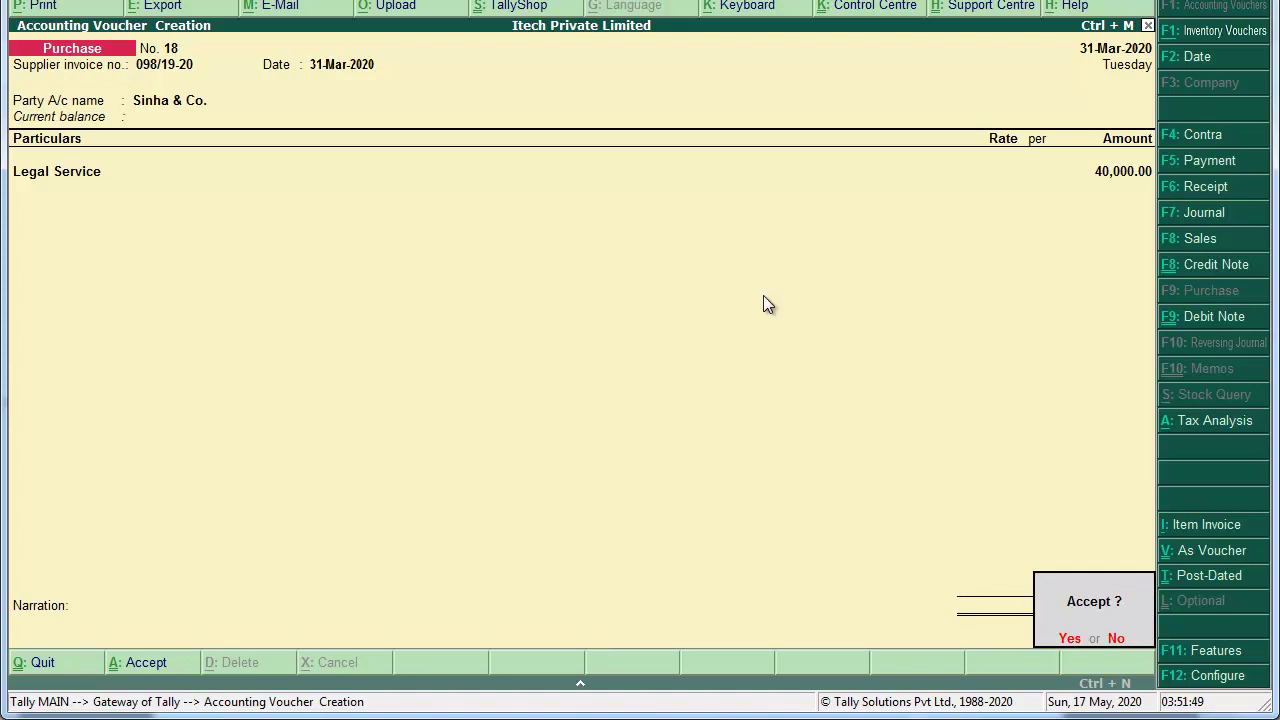
key(Escape)
text(Being)
key(BackSpace)
key(BackSpace)
key(BackSpace)
text(ing Purcashe)
key(BackSpace)
key(BackSpace)
key(BackSpace)
key(BackSpace)
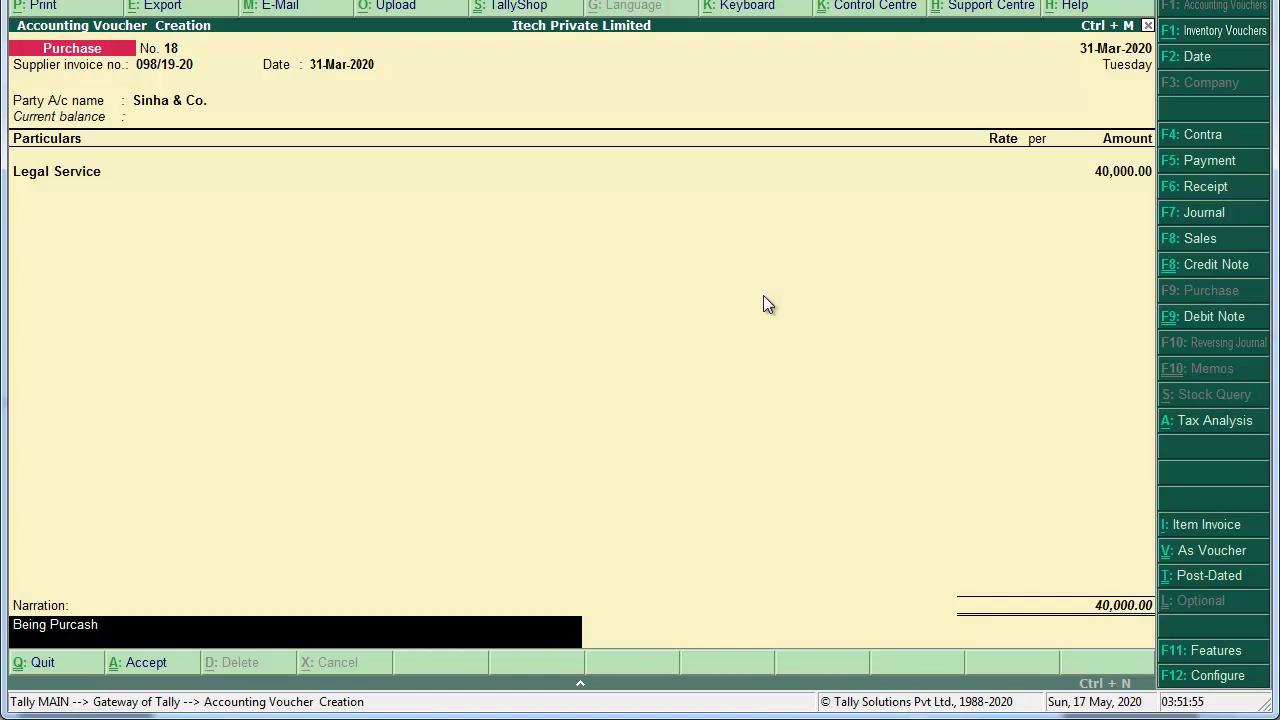
text(hased Service)
key(Return)
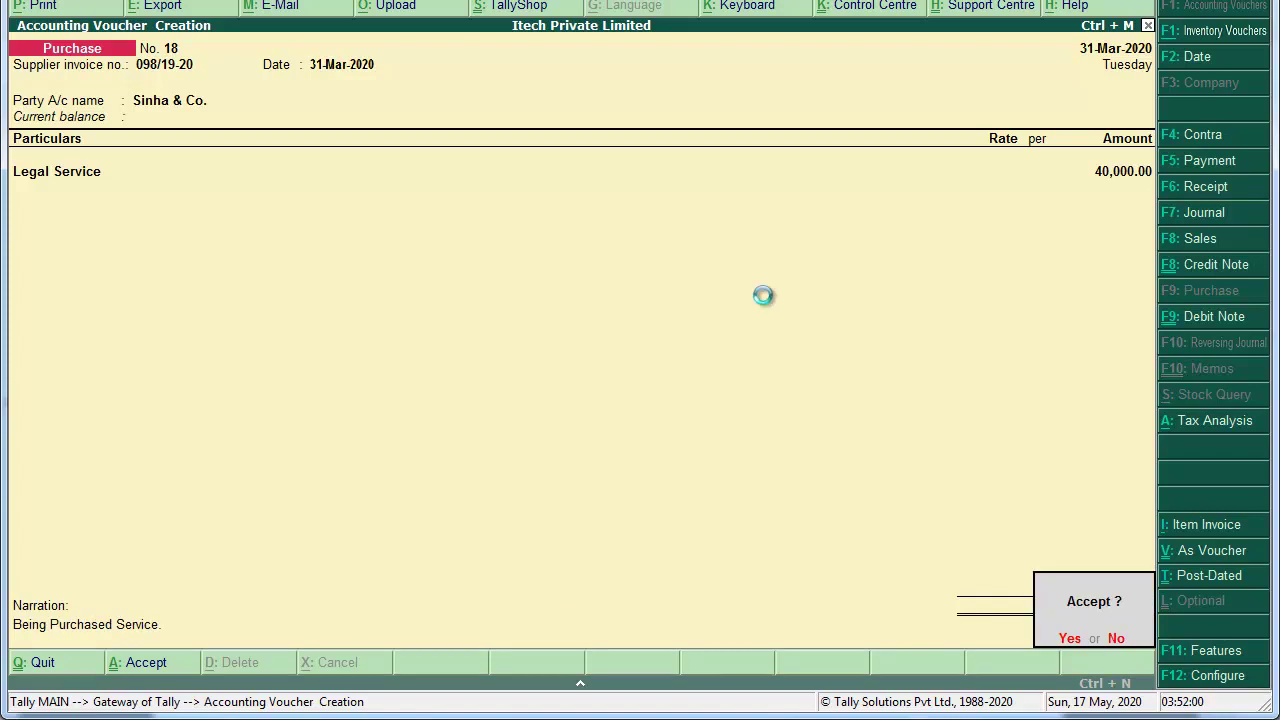
key(y)
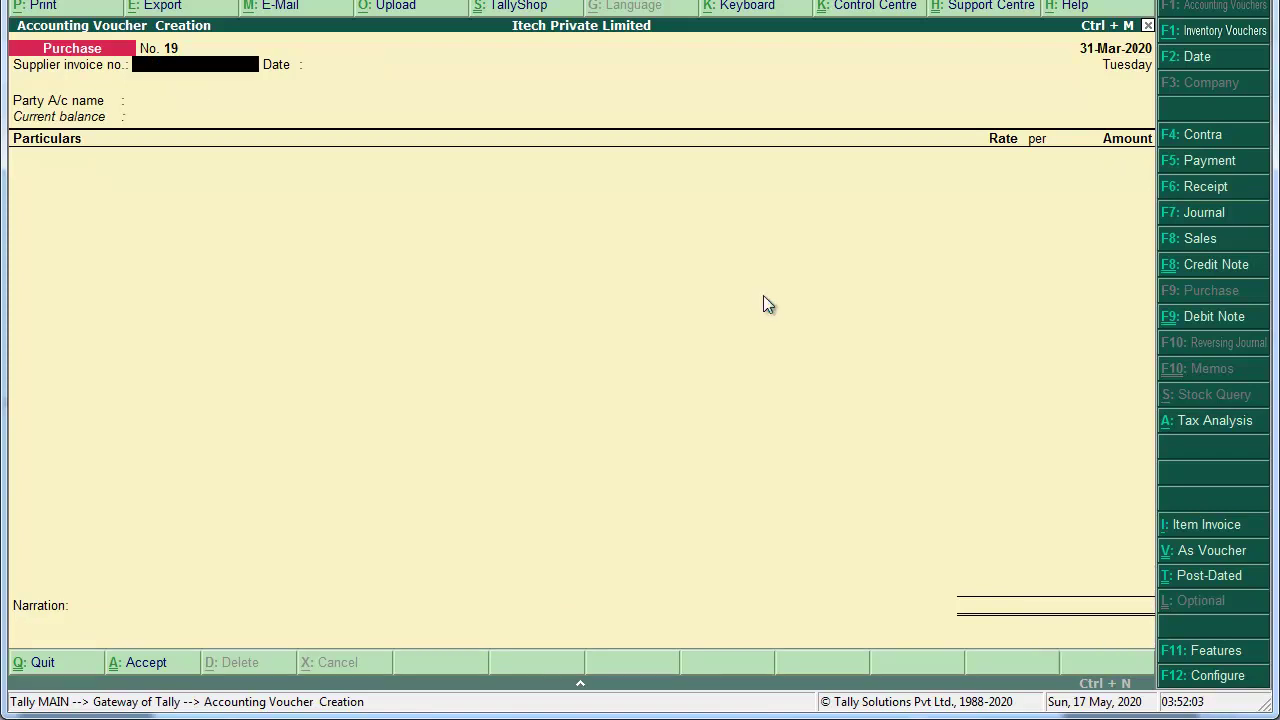
Step: Set the new journal's stat adjustment to GST, Increase of Tax Liability, Purchase from Unregistered dealer
key(F7)
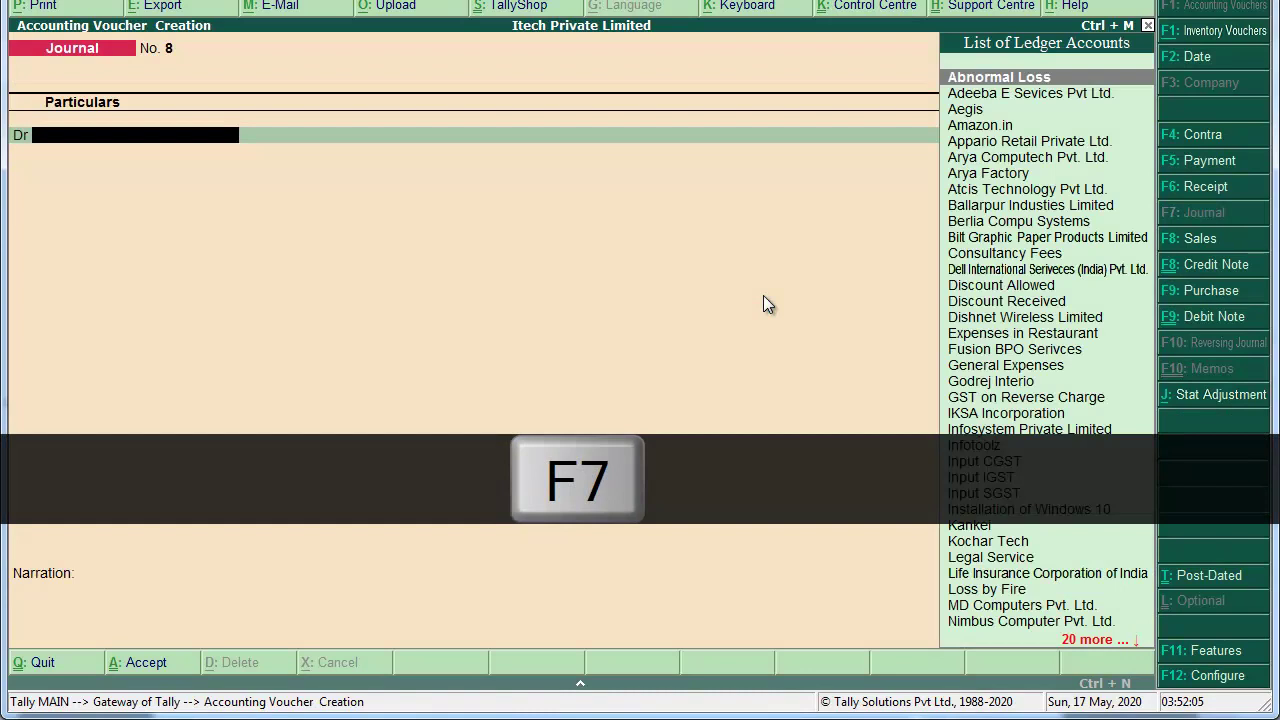
key(alt+j)
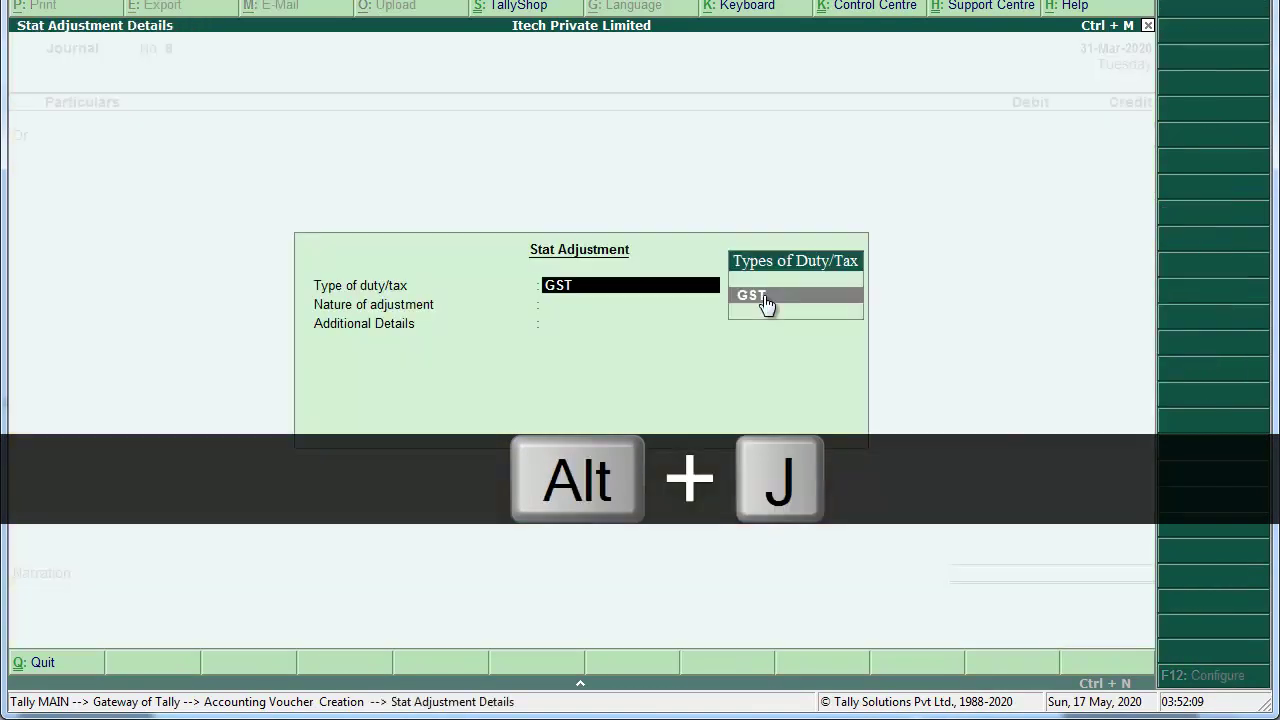
click(765, 303)
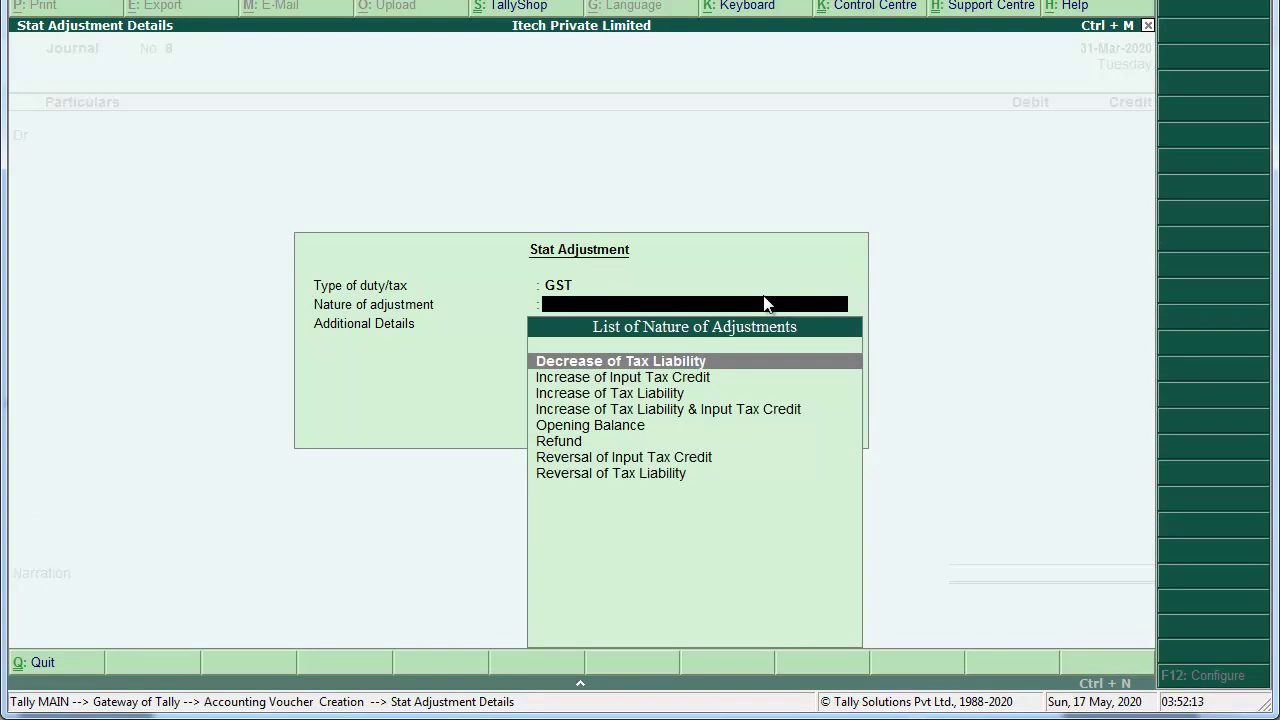
key(Down)
key(Down)
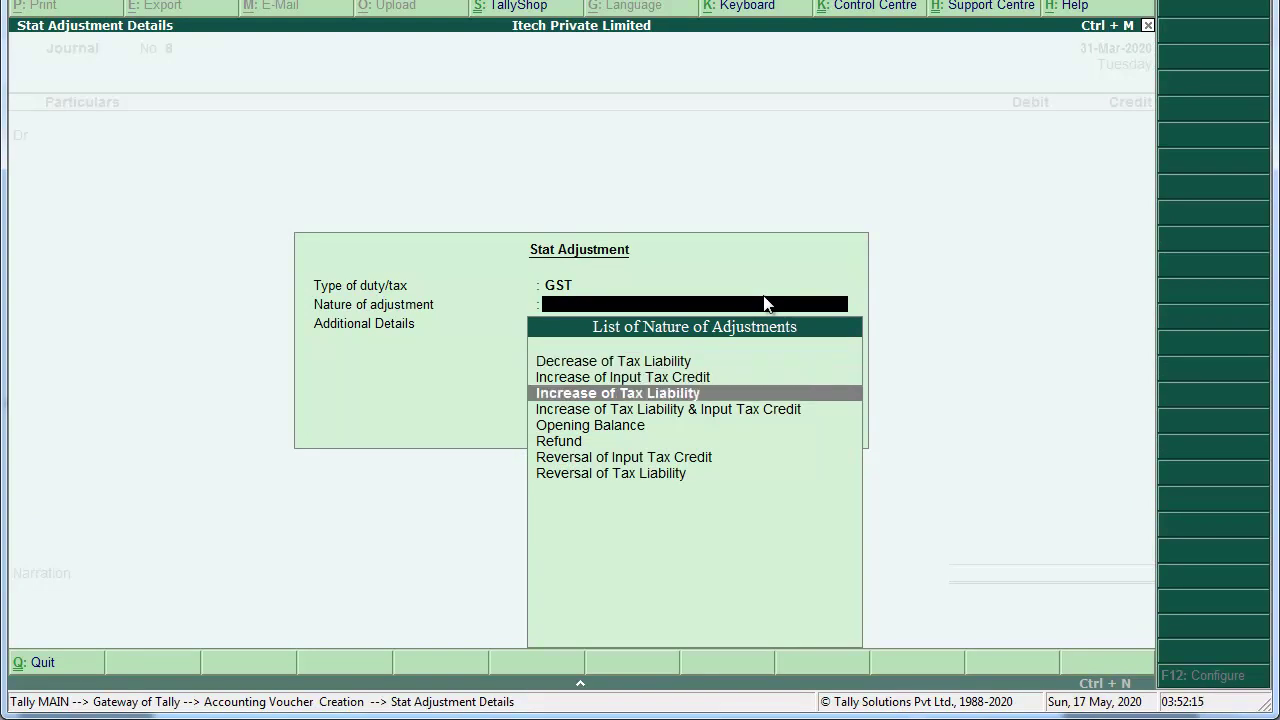
key(Return)
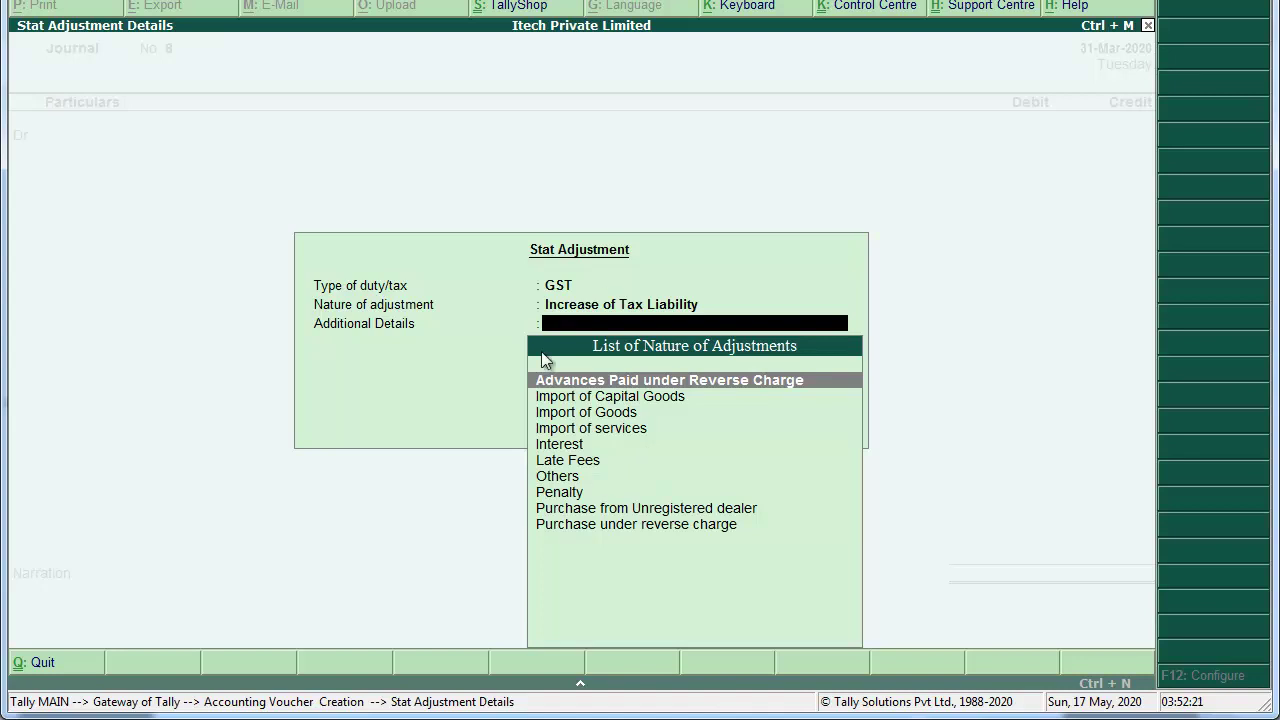
key(Down)
key(Down)
key(Down)
key(Down)
key(Down)
key(Down)
key(Down)
key(Down)
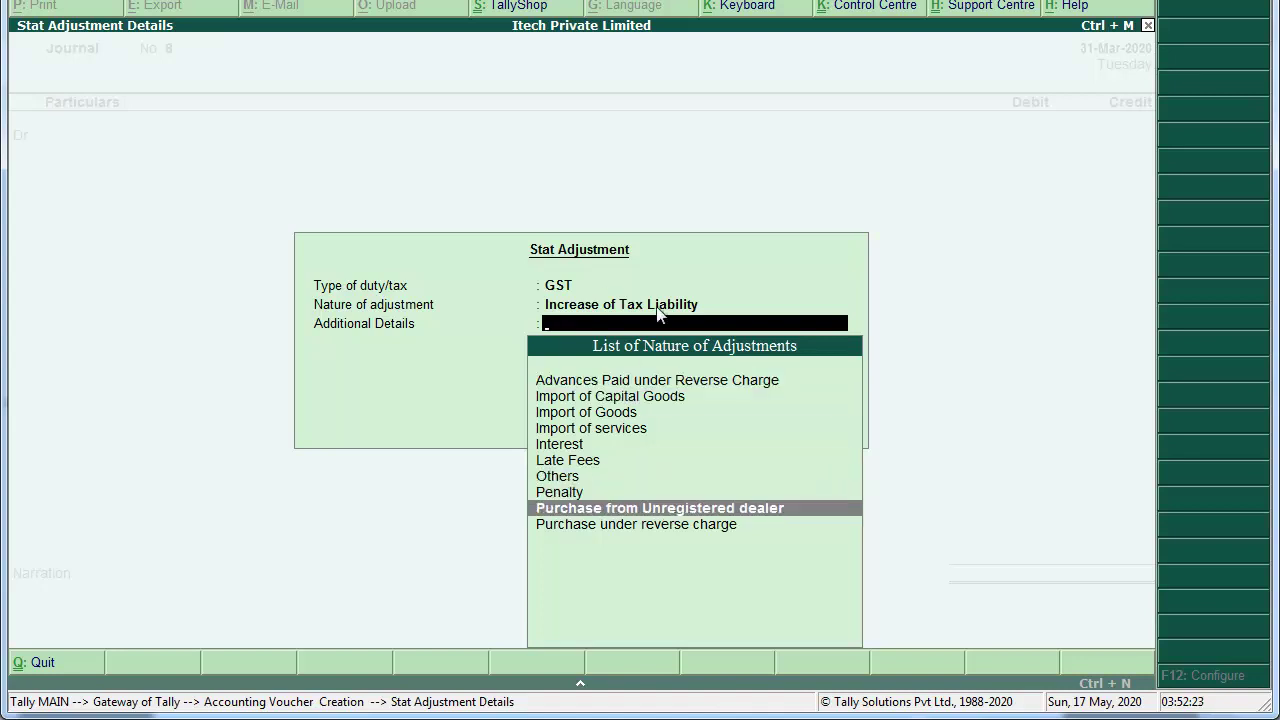
click(716, 507)
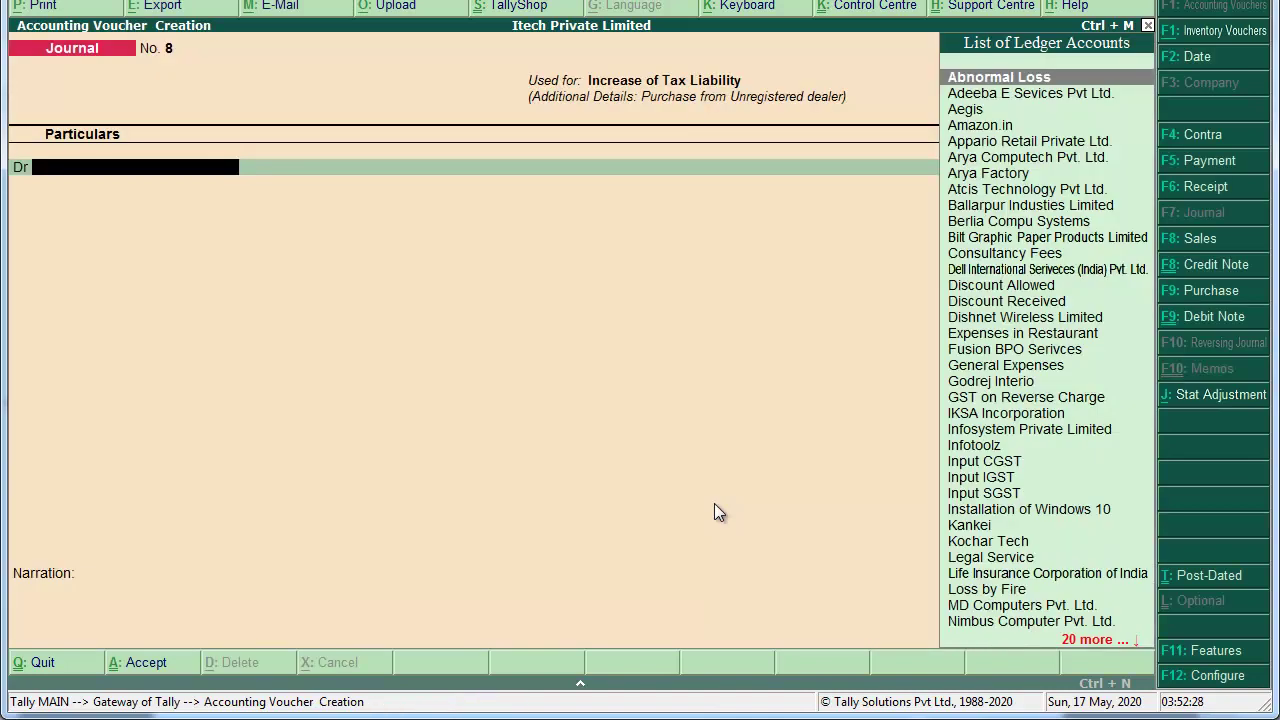
Step: Select Output CGST as the journal's debit ledger
text(Out)
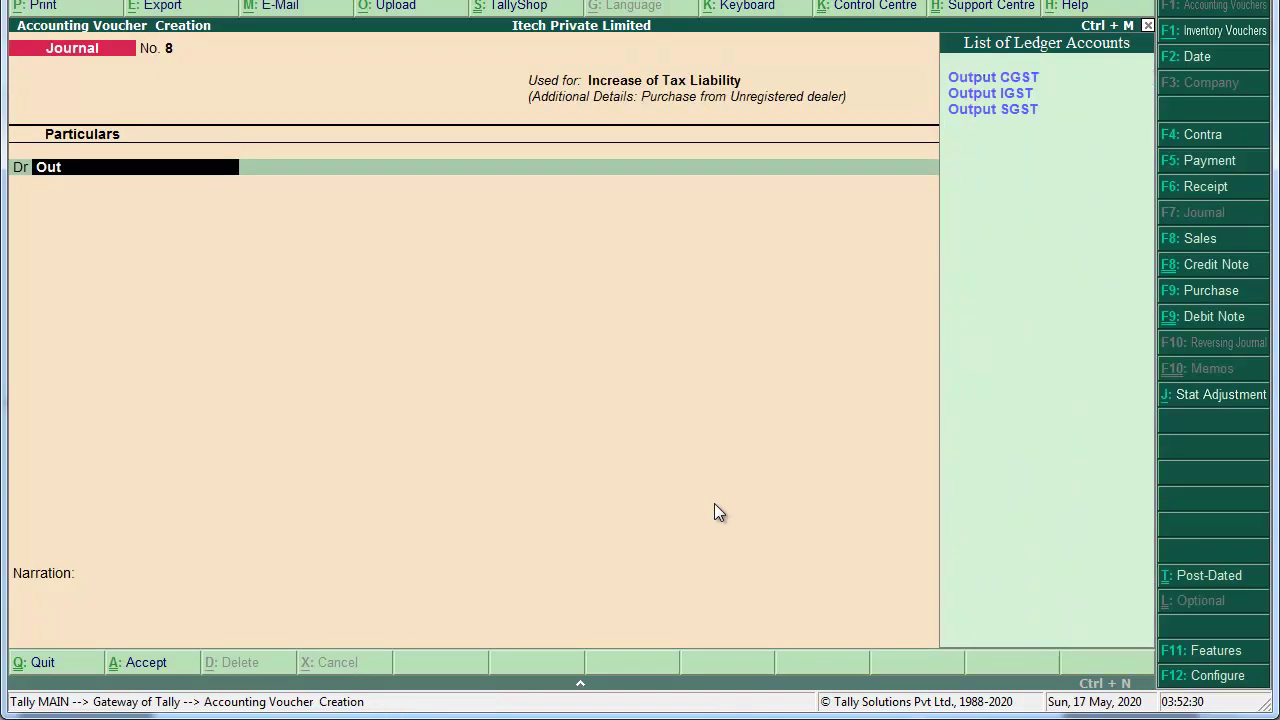
key(Down)
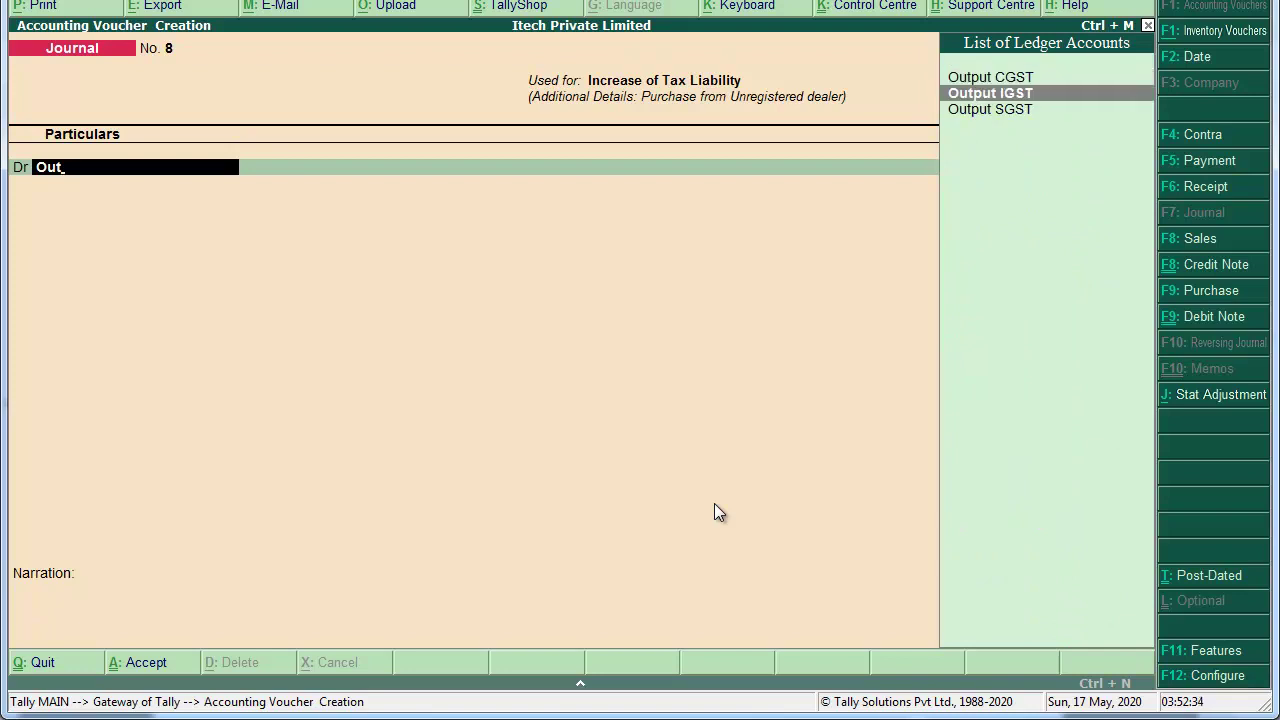
key(Up)
key(Return)
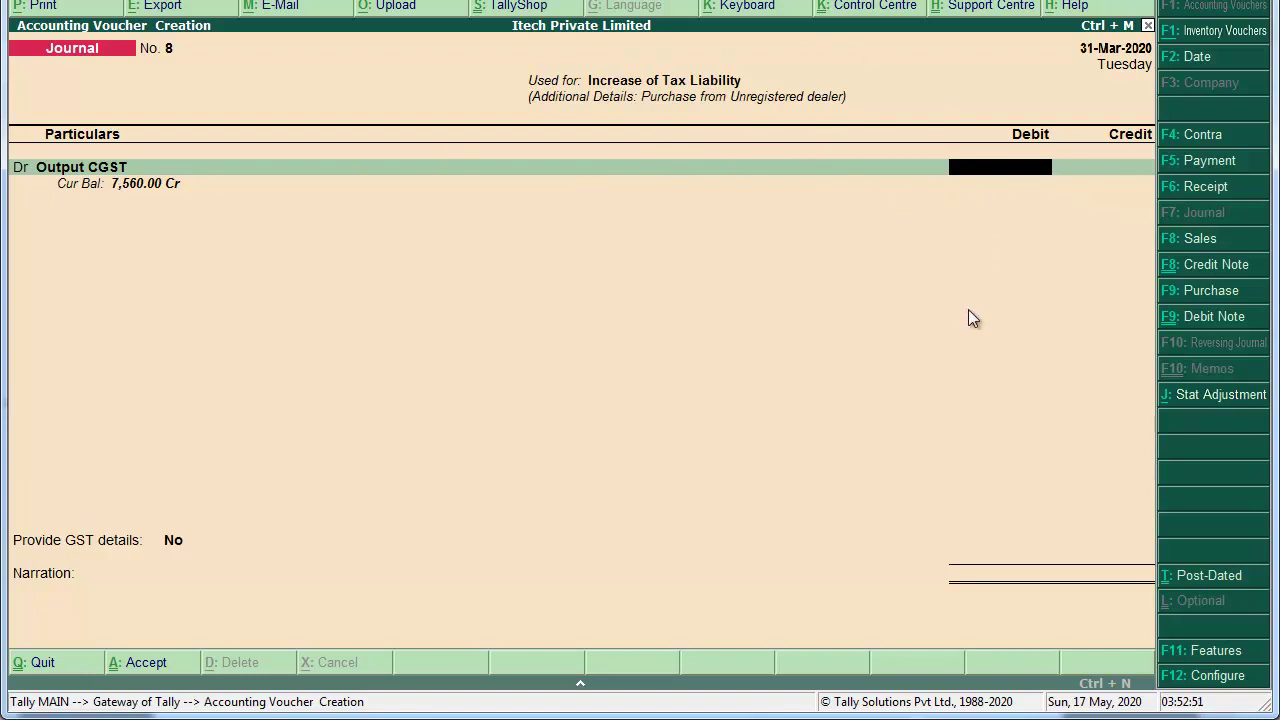
Step: Compute 40000*18% with the calculator and enter 3,600 as the Output CGST debit
key(alt+c)
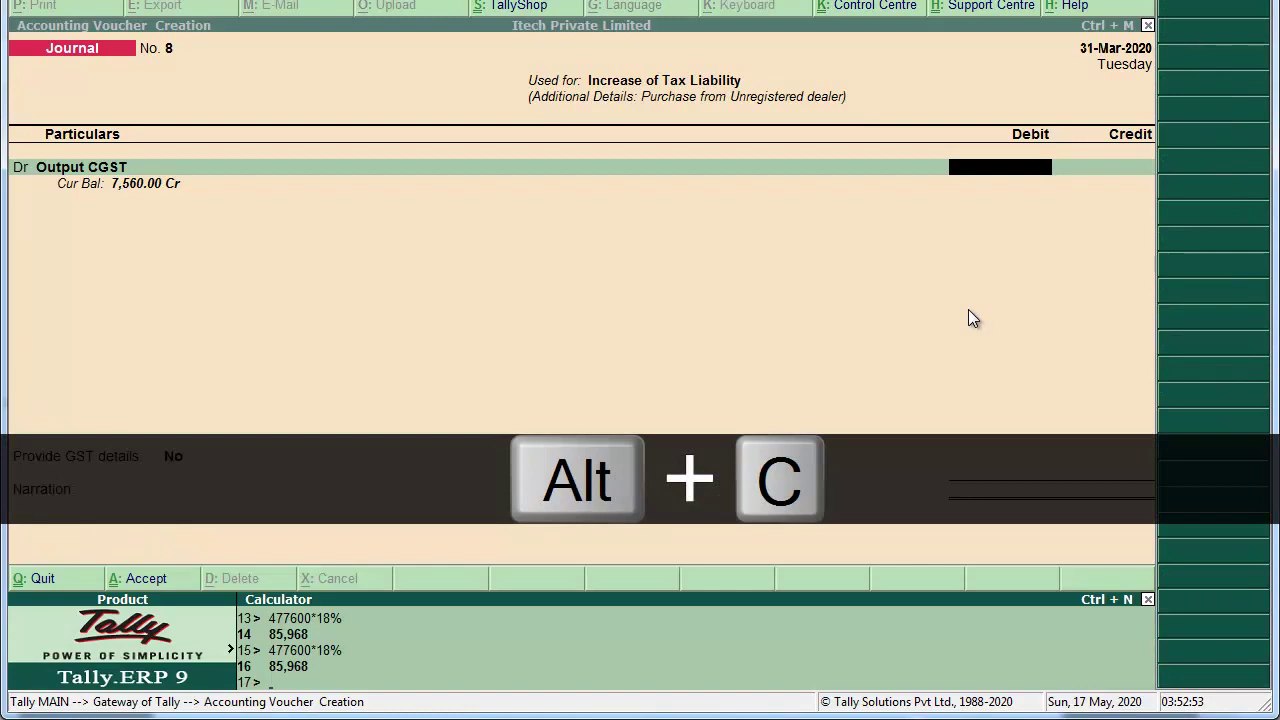
text(40000*418)
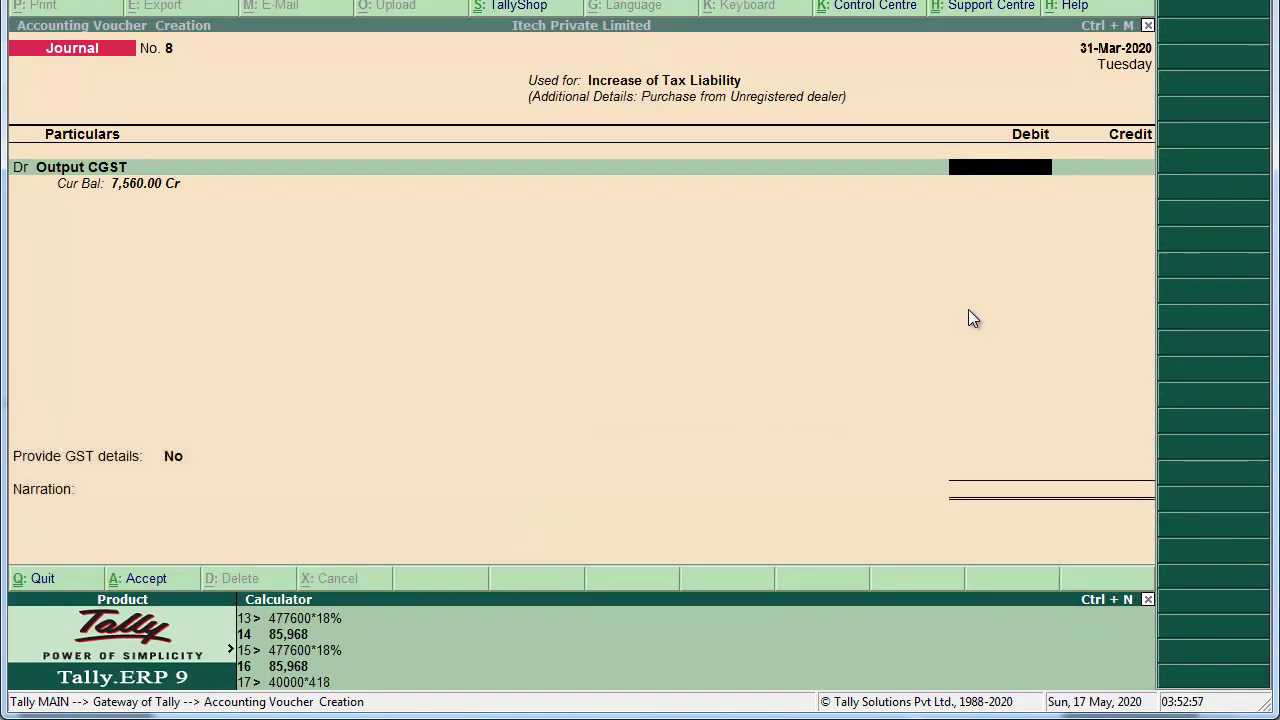
key(BackSpace)
key(BackSpace)
key(BackSpace)
text(18%)
key(Return)
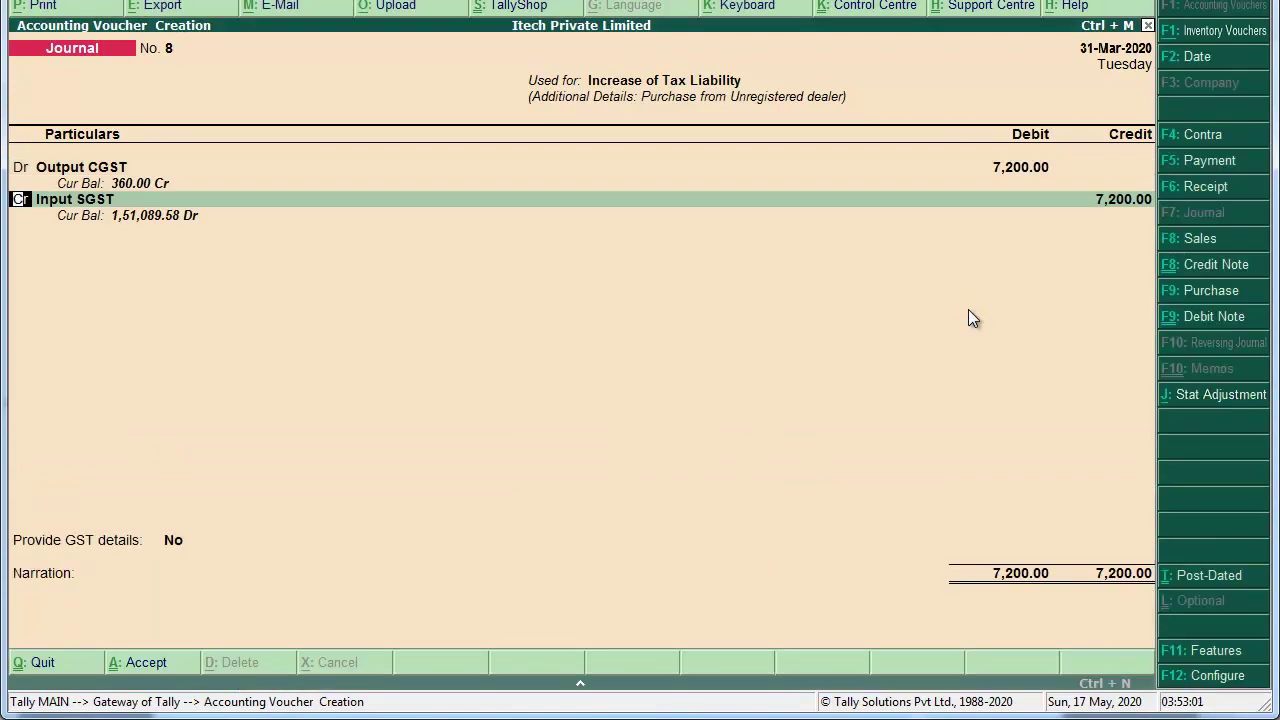
key(BackSpace)
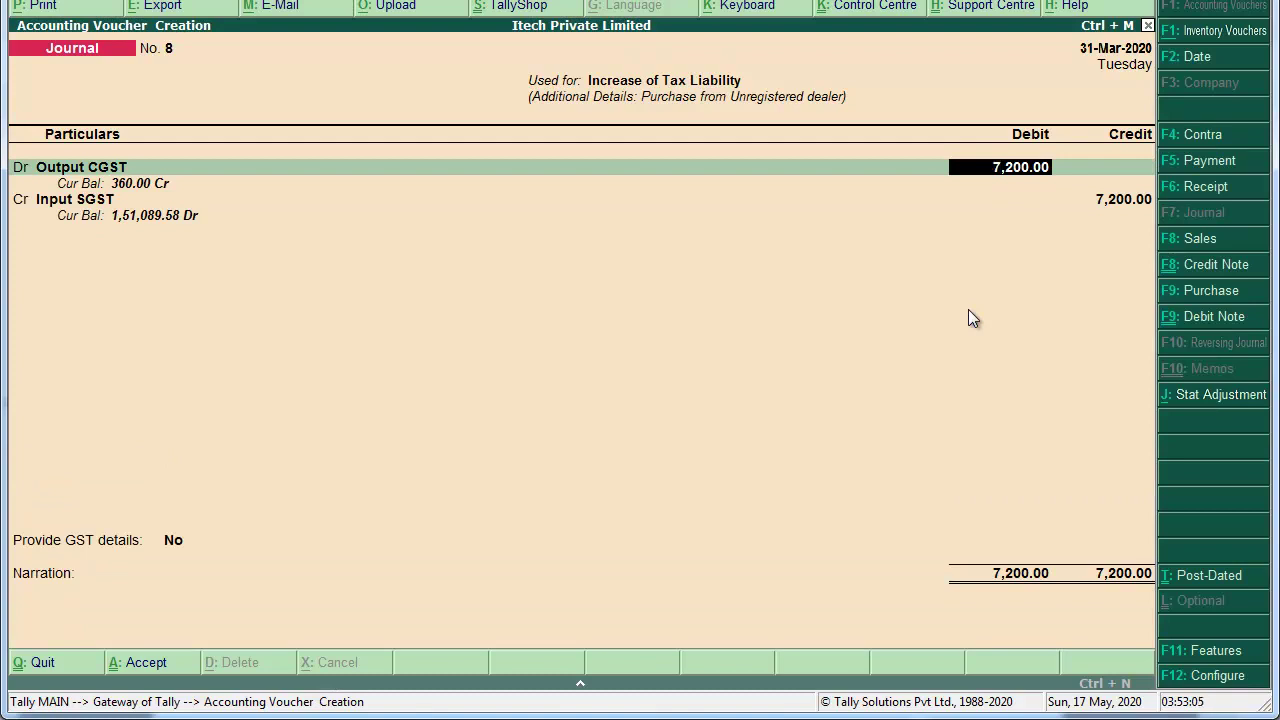
text(3,6)
text(00)
key(Return)
Step: Begin a second debit line on an Input ledger, then back out to the first line
text(d)
text(Input)
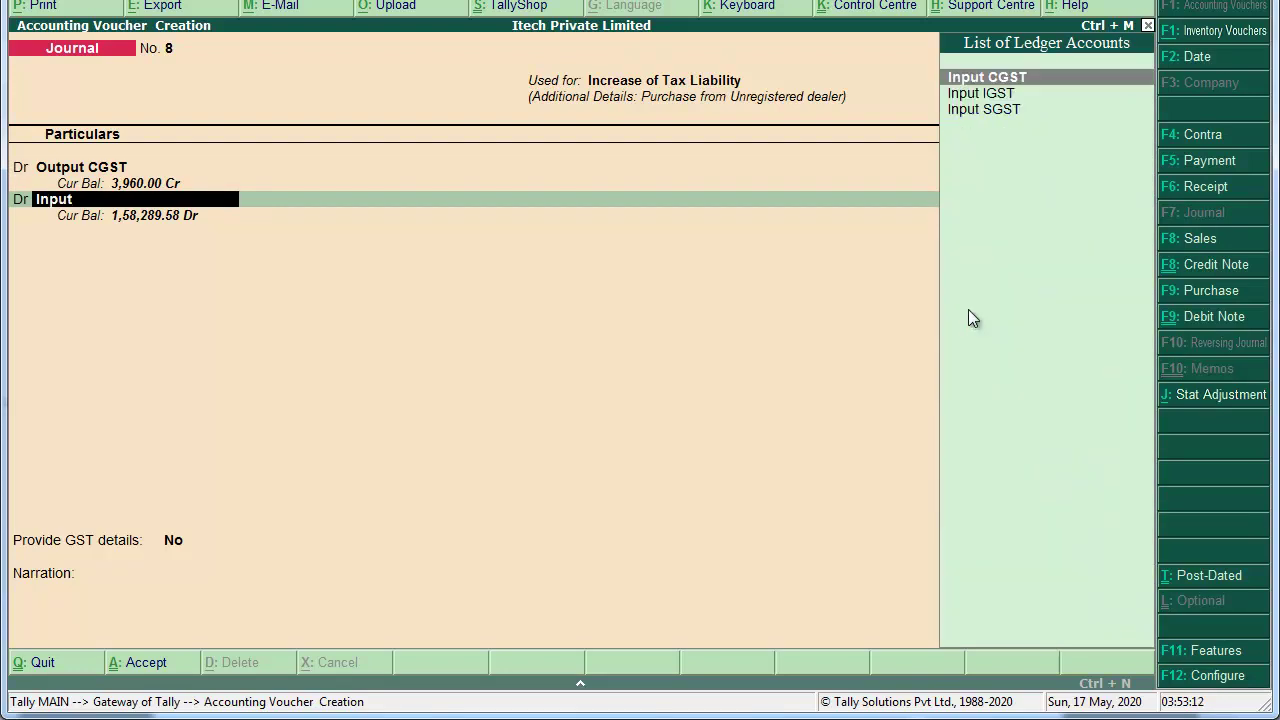
key(Down)
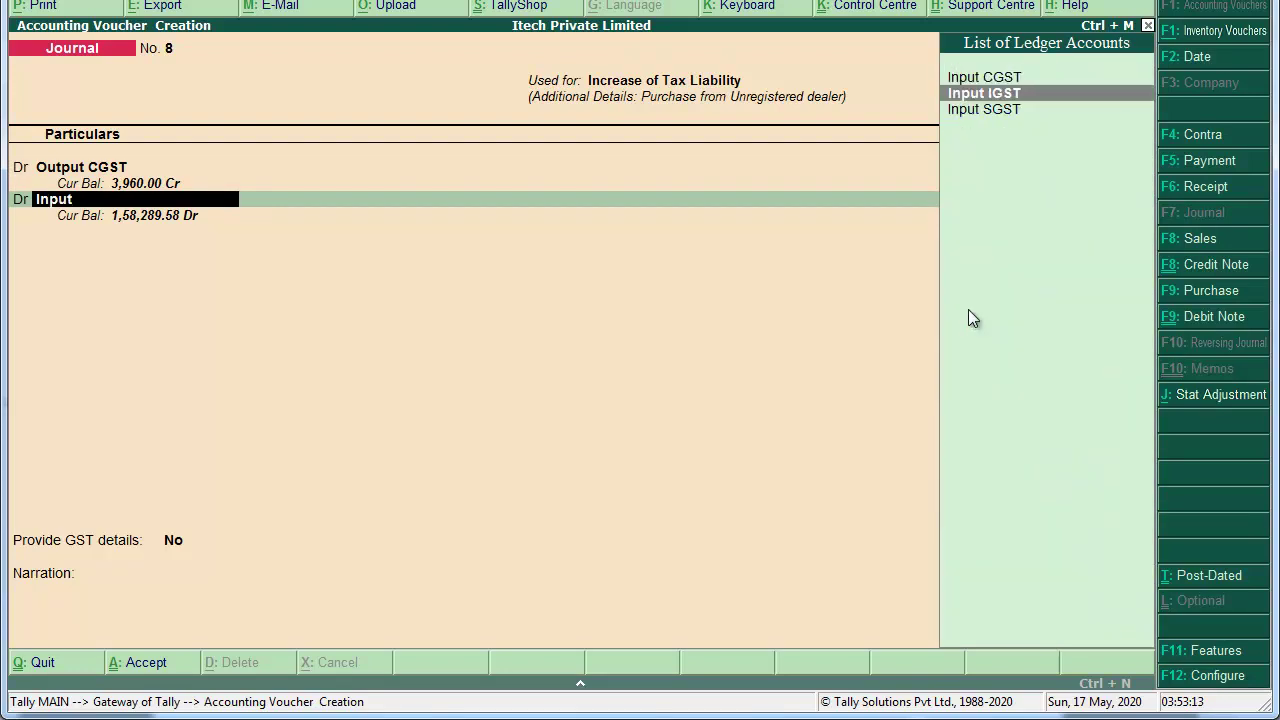
key(BackSpace)
key(BackSpace)
key(BackSpace)
key(BackSpace)
key(BackSpace)
key(BackSpace)
key(BackSpace)
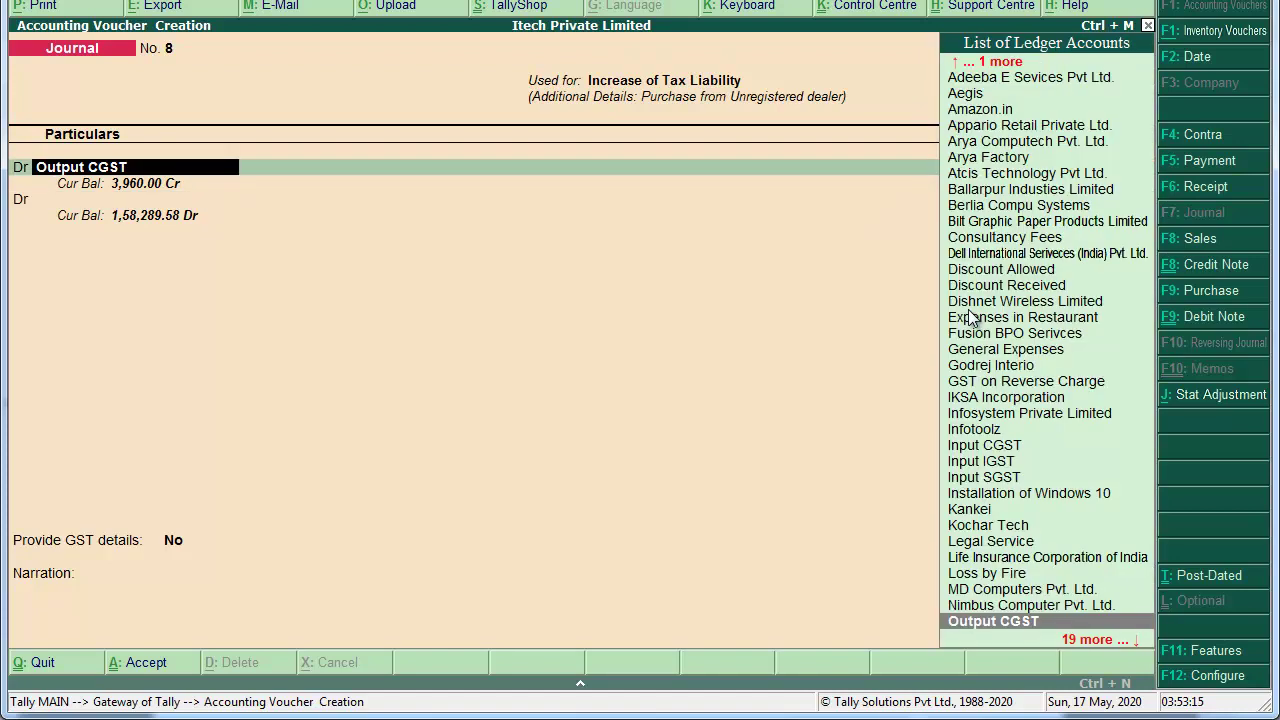
Step: Replace the debit ledger with GST on Reverse Charge at 7,200
text(go)
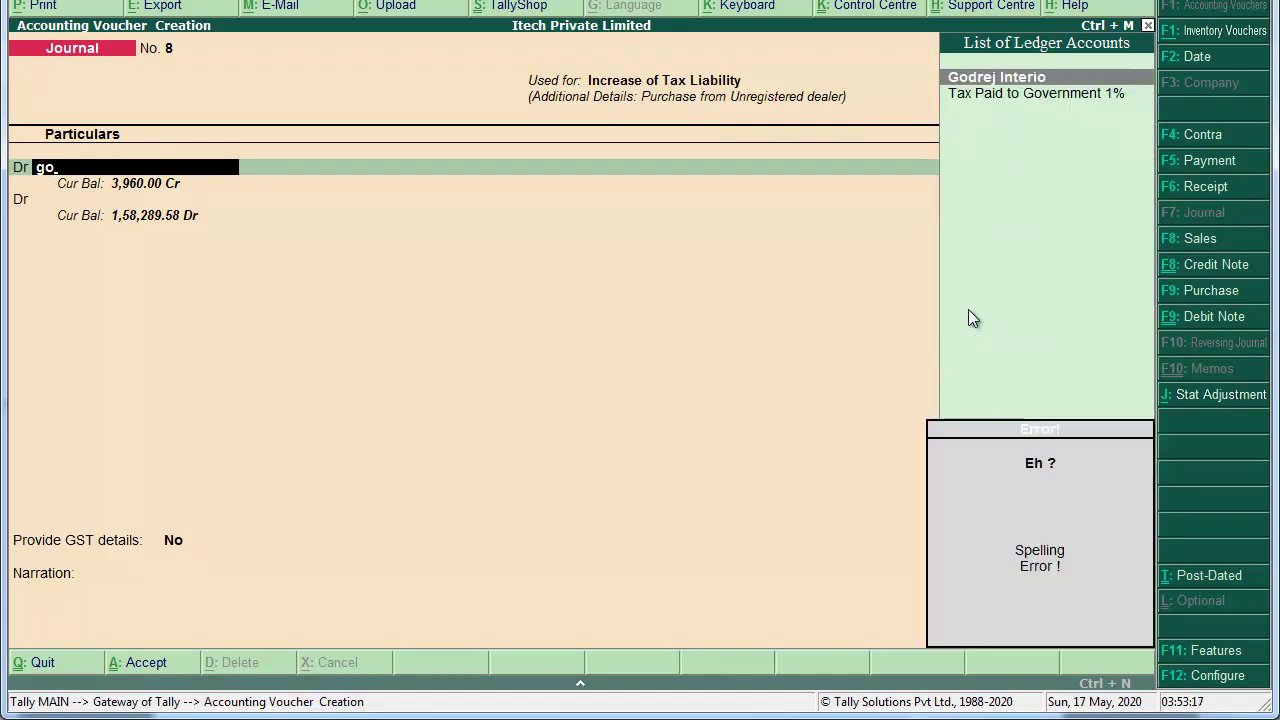
key(BackSpace)
text(st)
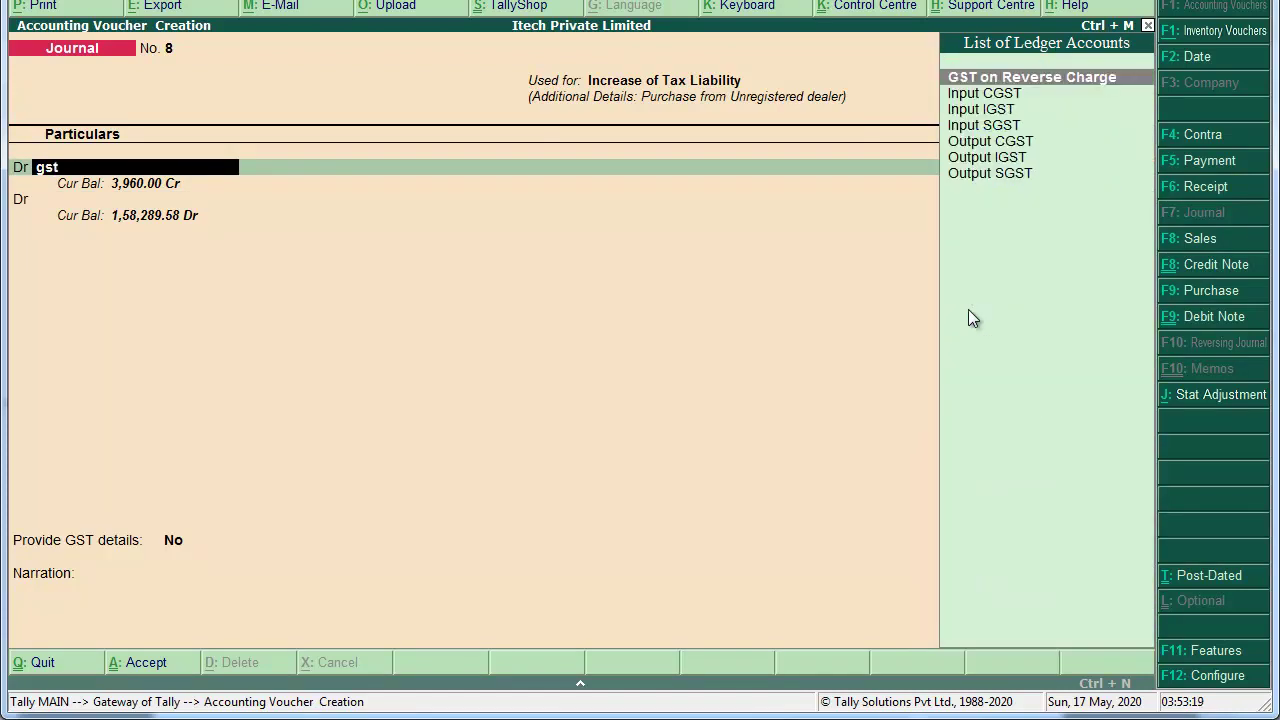
key(Return)
text(7)
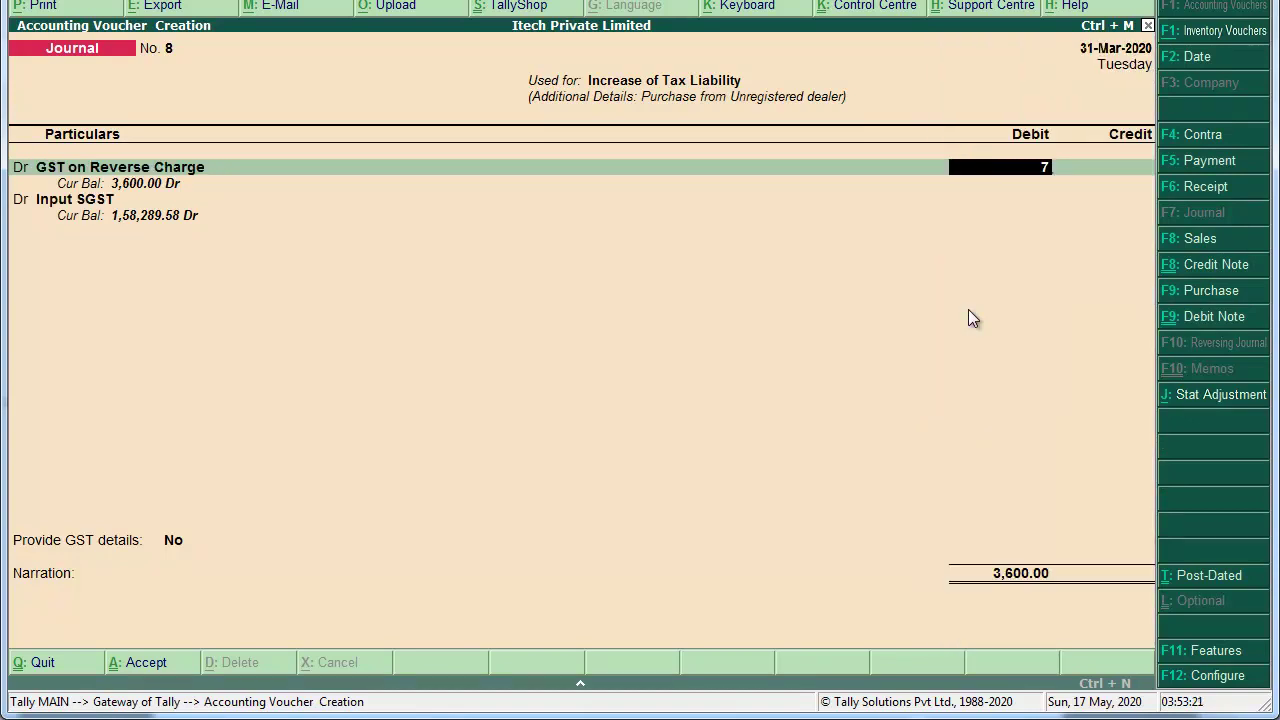
text(2000)
key(BackSpace)
key(Return)
Step: Credit Output CGST and Output SGST 3,600 each
text(c)
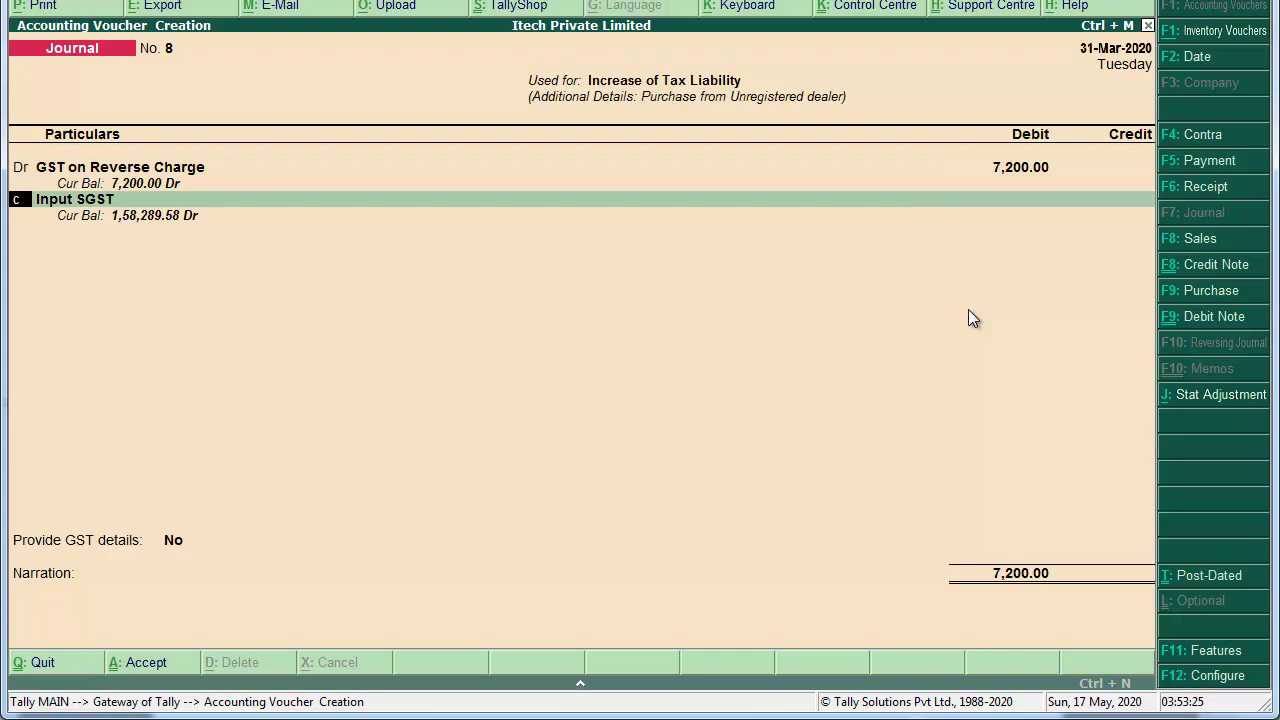
key(Return)
text(Out)
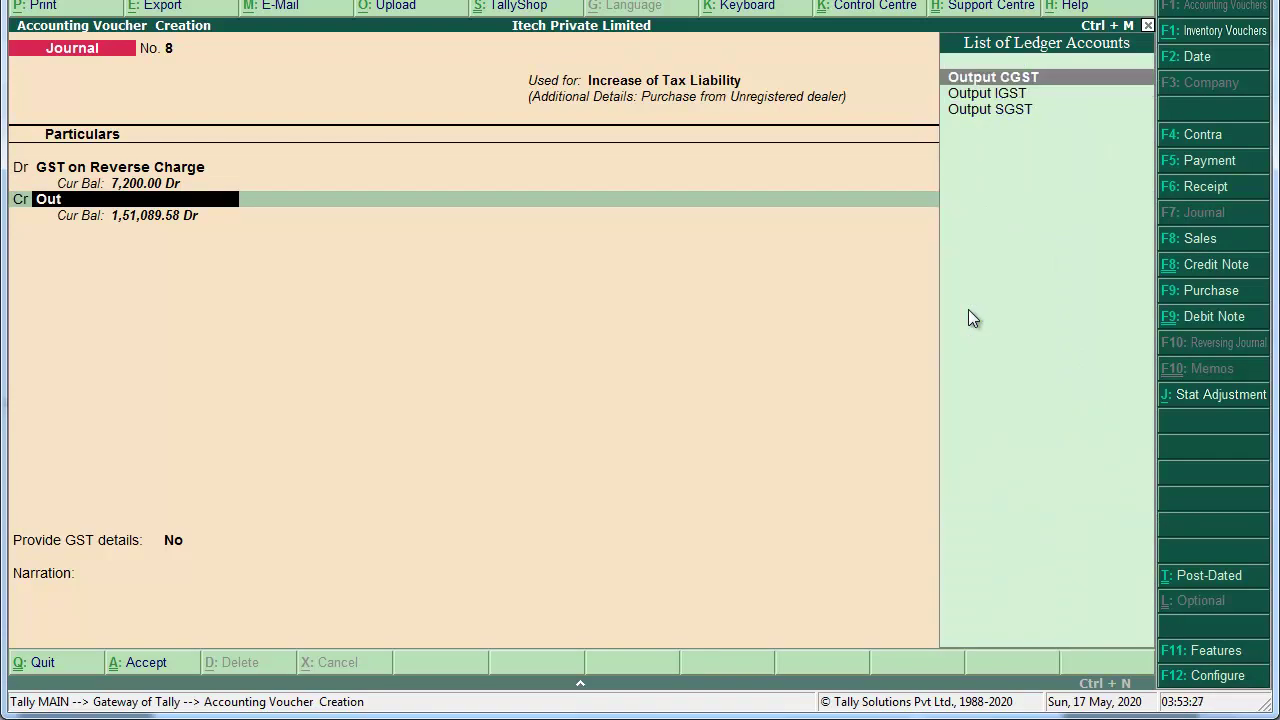
key(Return)
key(Return)
key(Return)
text(3600)
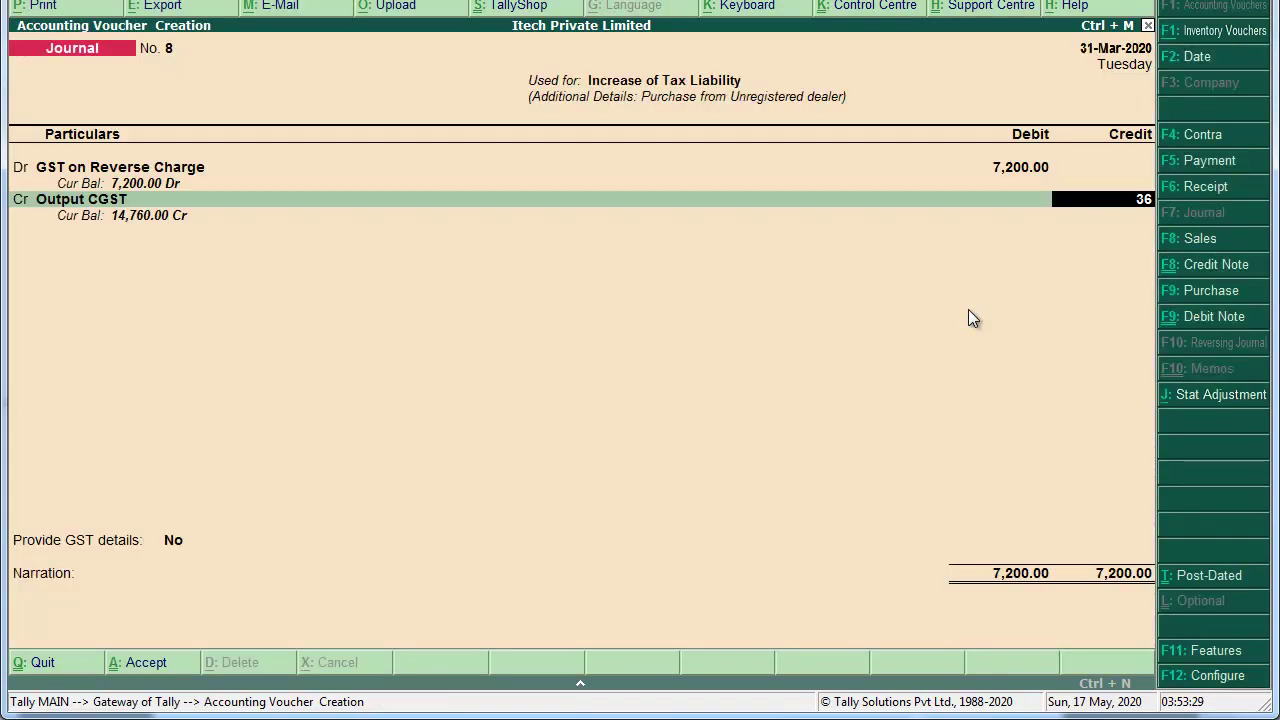
key(Return)
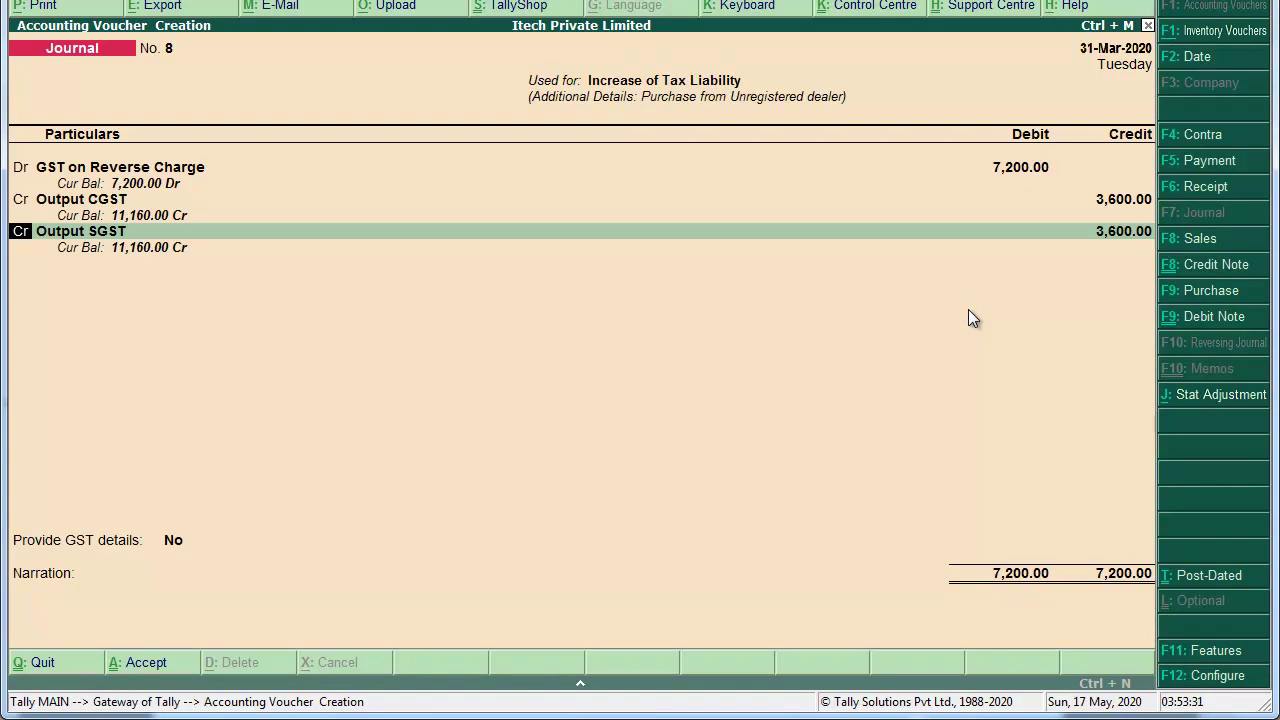
key(Return)
key(Return)
key(Return)
key(Return)
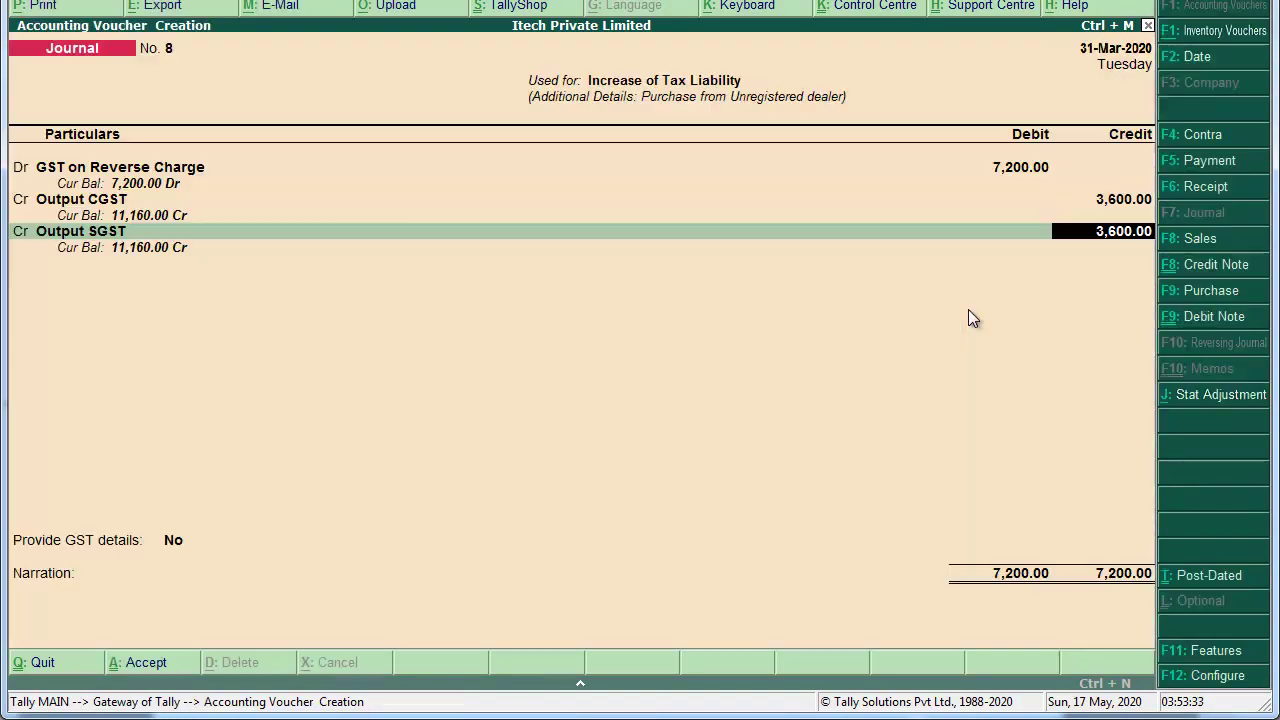
key(Return)
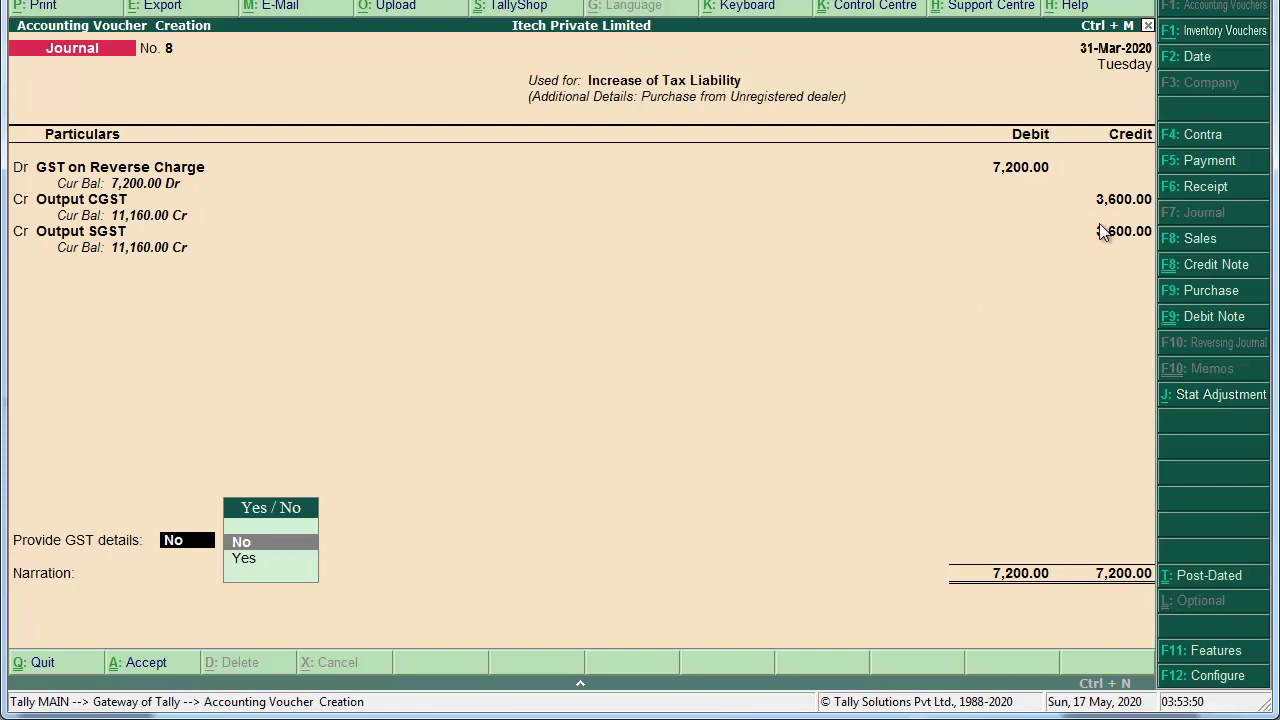
Step: Skip GST details and save journal 8 narrated 'Being Increase Tax Liability due to Purchased from Unregistered Dealer.'
key(Return)
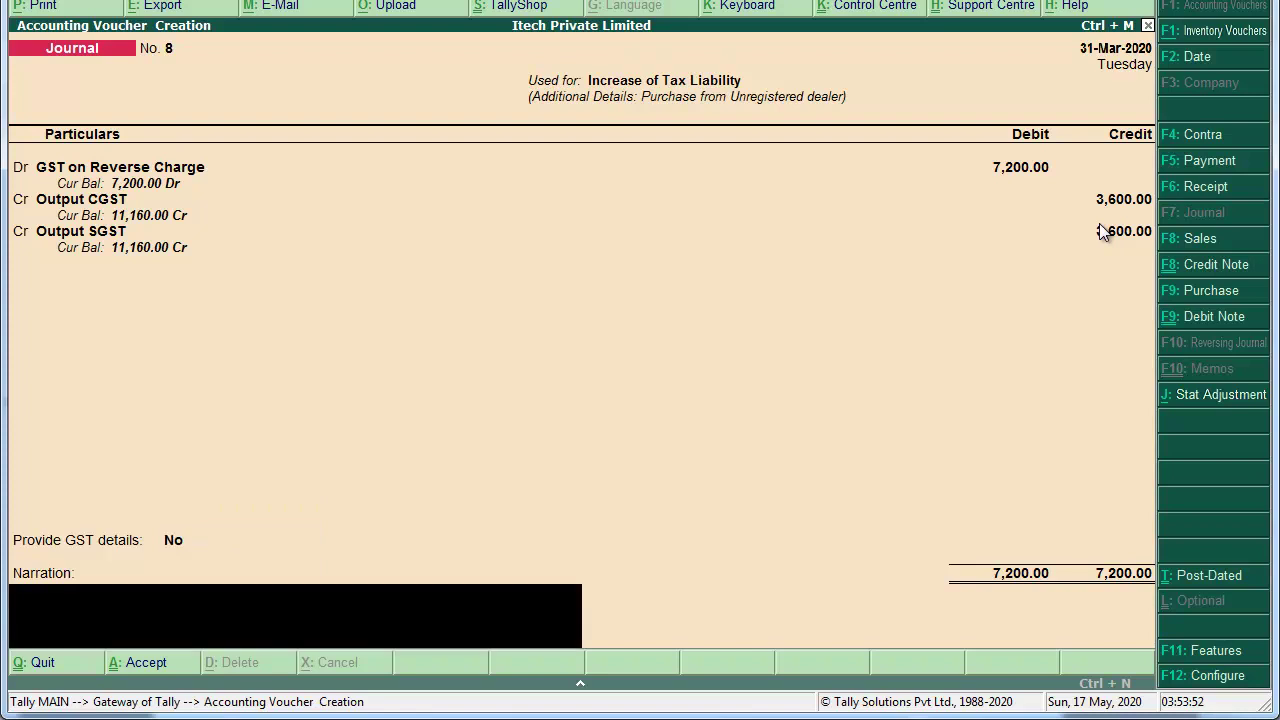
key(ctrl+r)
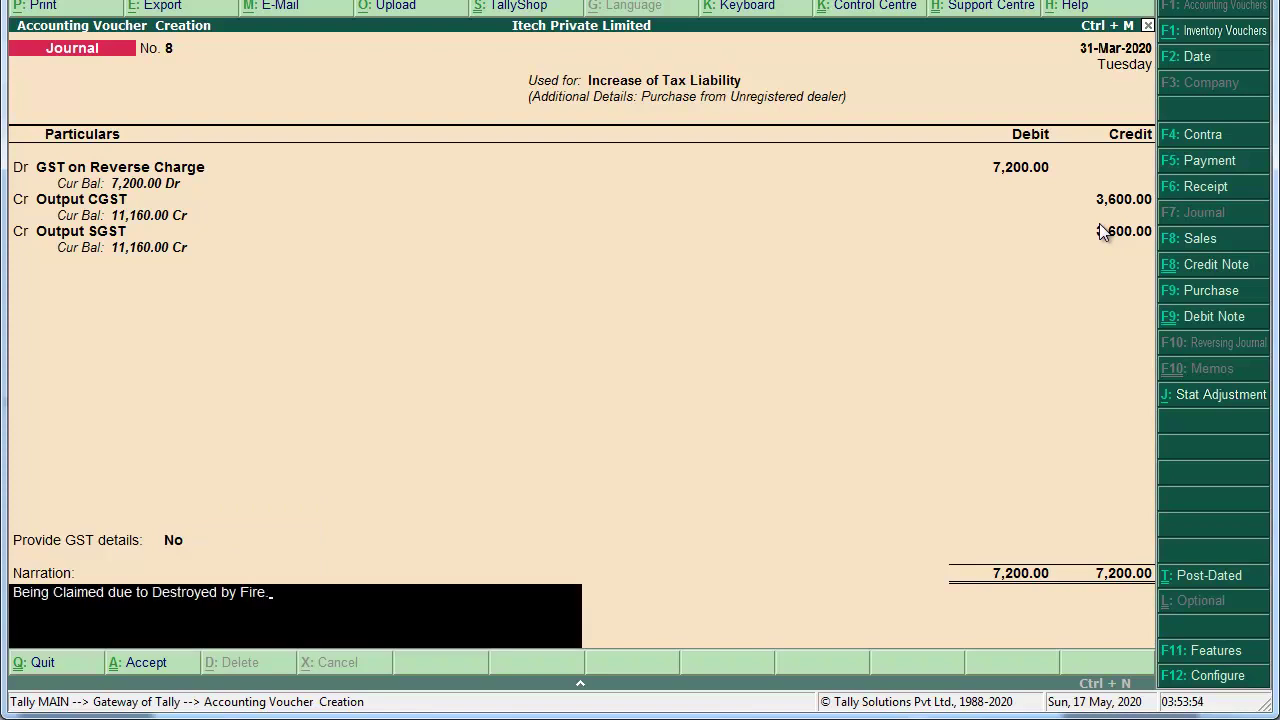
key(BackSpace)
key(BackSpace)
key(BackSpace)
key(BackSpace)
key(BackSpace)
key(BackSpace)
key(BackSpace)
key(BackSpace)
key(BackSpace)
key(BackSpace)
key(BackSpace)
key(BackSpace)
key(BackSpace)
key(BackSpace)
key(BackSpace)
key(BackSpace)
key(BackSpace)
key(BackSpace)
key(BackSpace)
key(BackSpace)
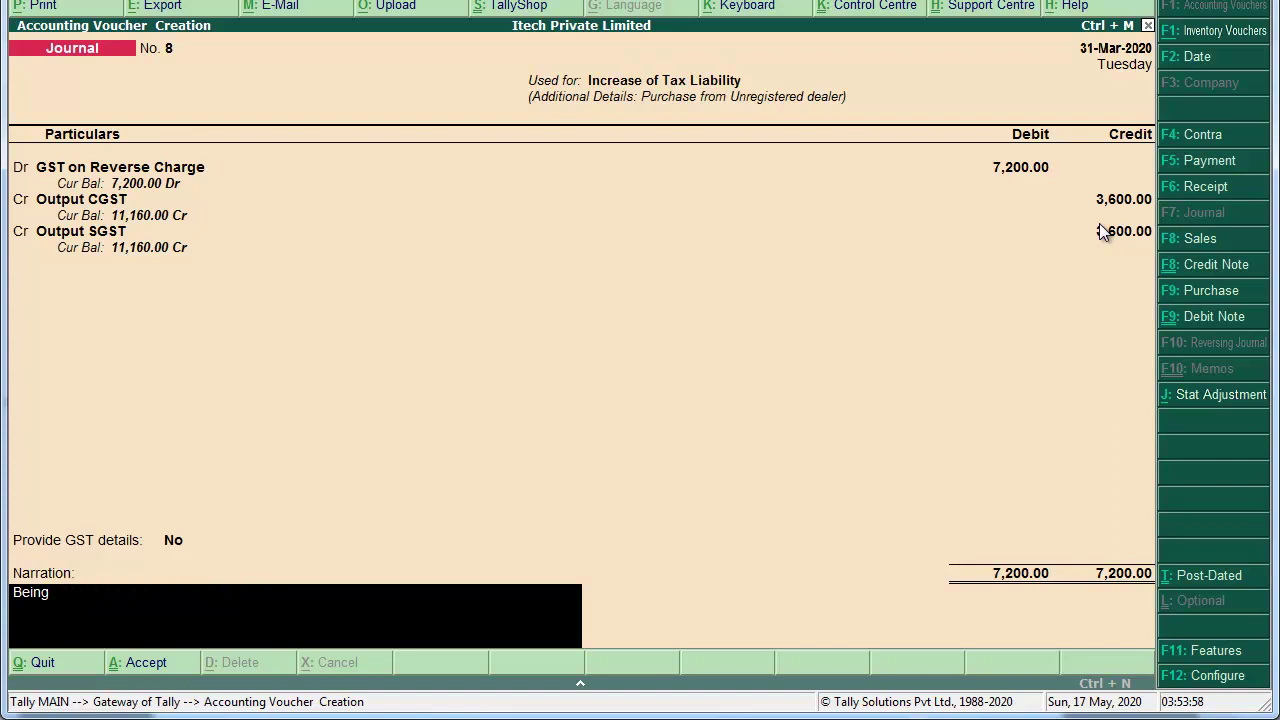
text(Increase Tax Liability due to Purchased from Unregistered Dealer.)
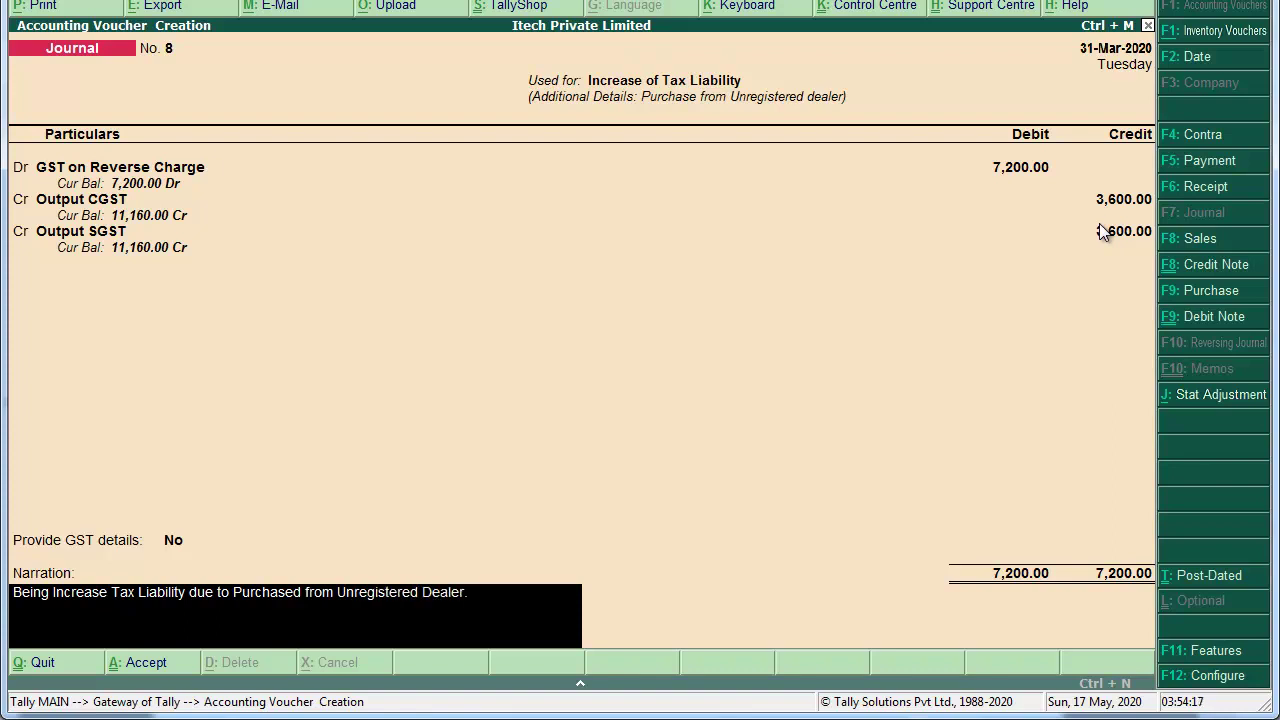
key(Return)
key(Return)
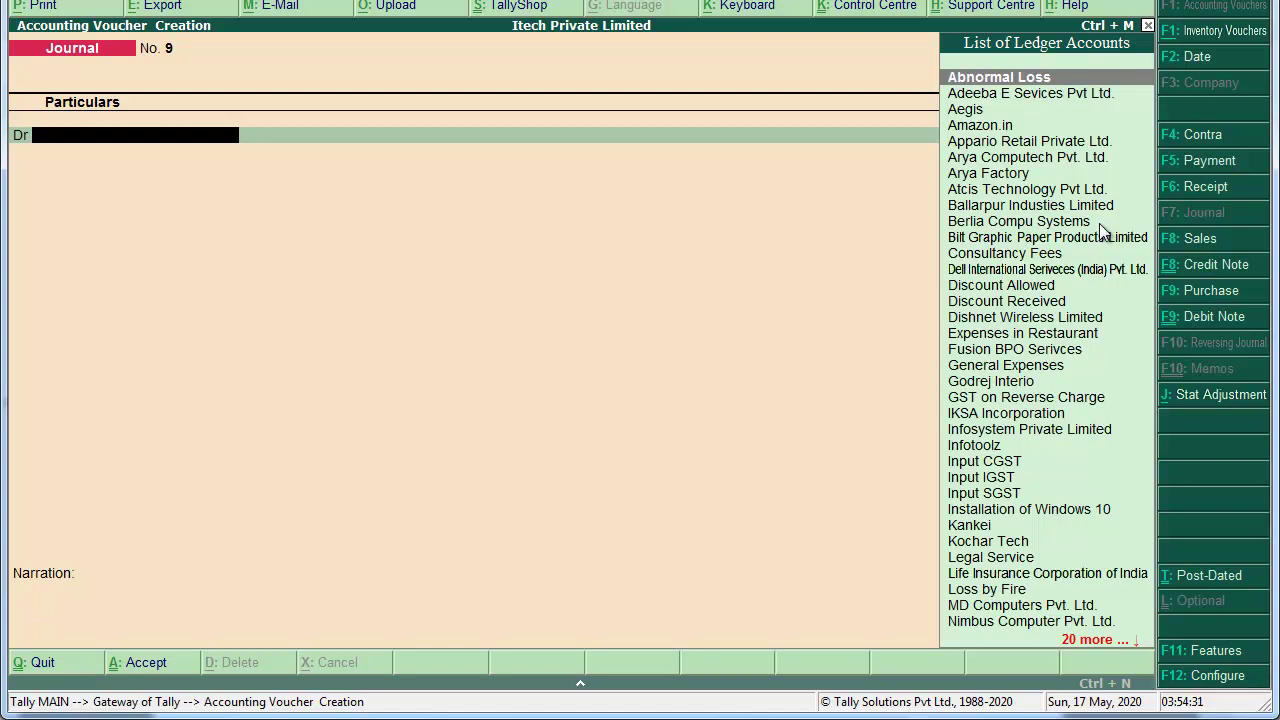
Step: Make voucher 19 a GST Stat Payment of Recipient Liability for March 2020, then search Output ledgers
key(F5)
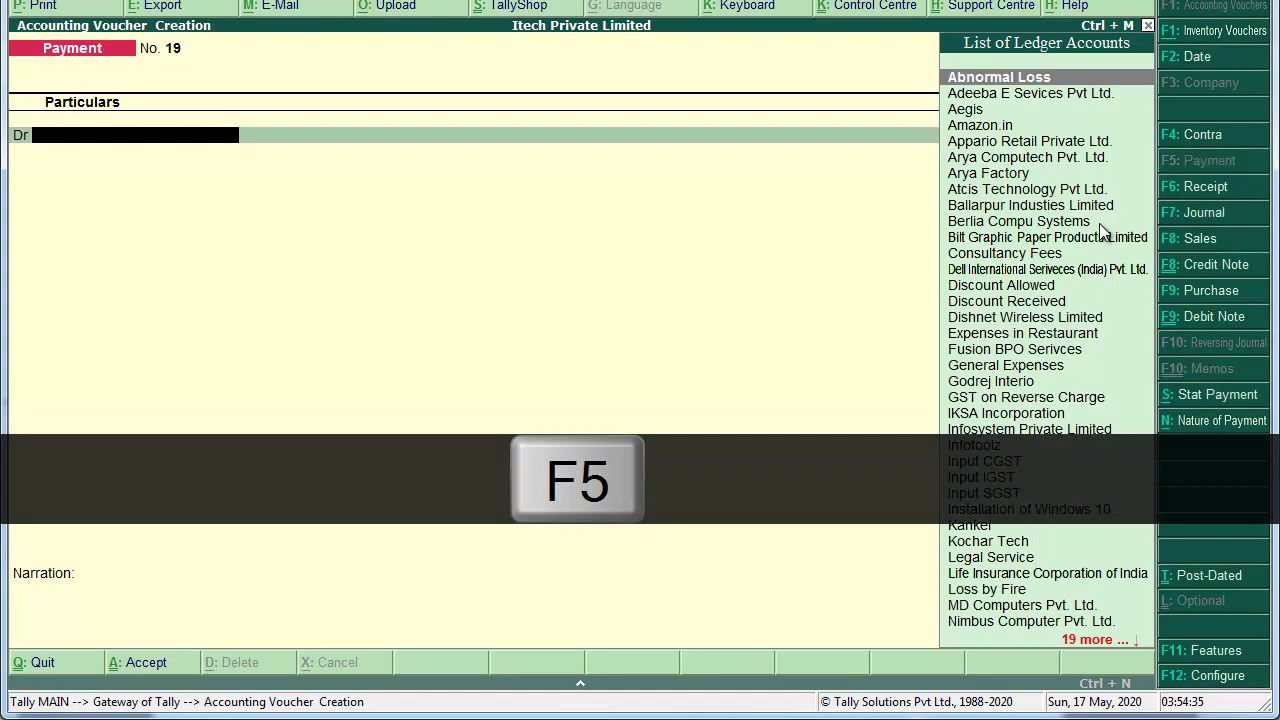
key(alt+s)
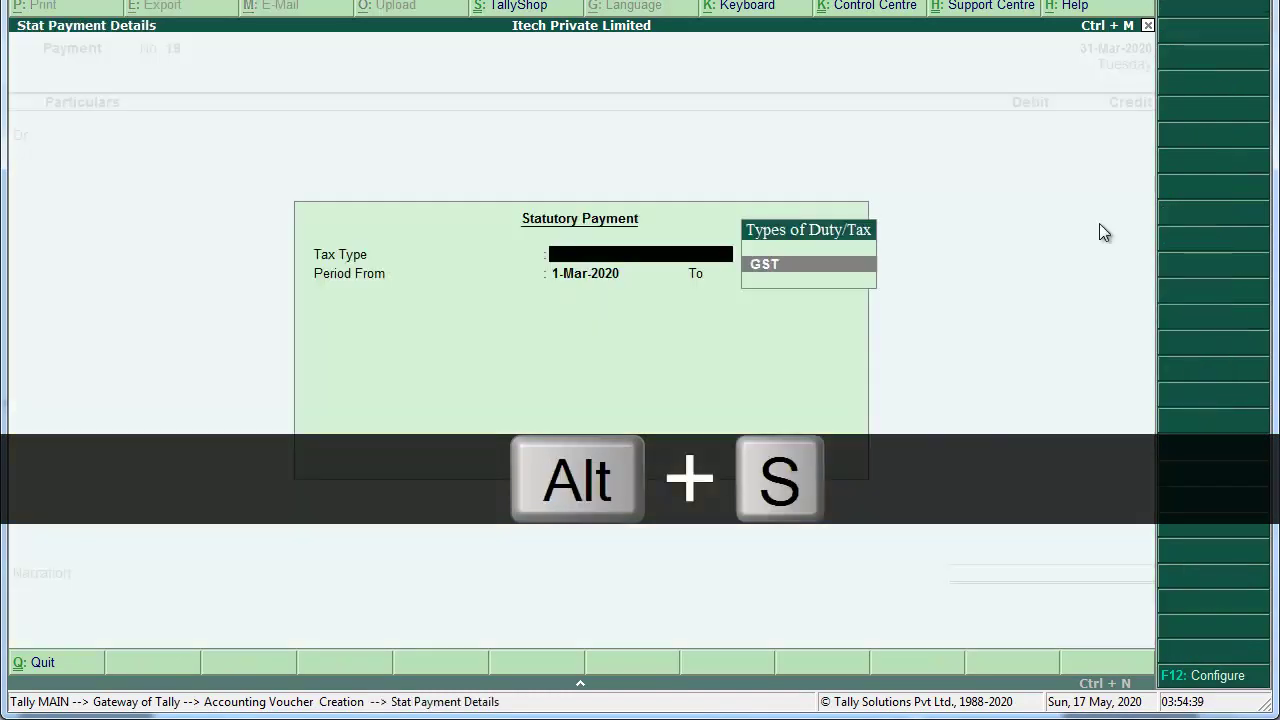
key(Return)
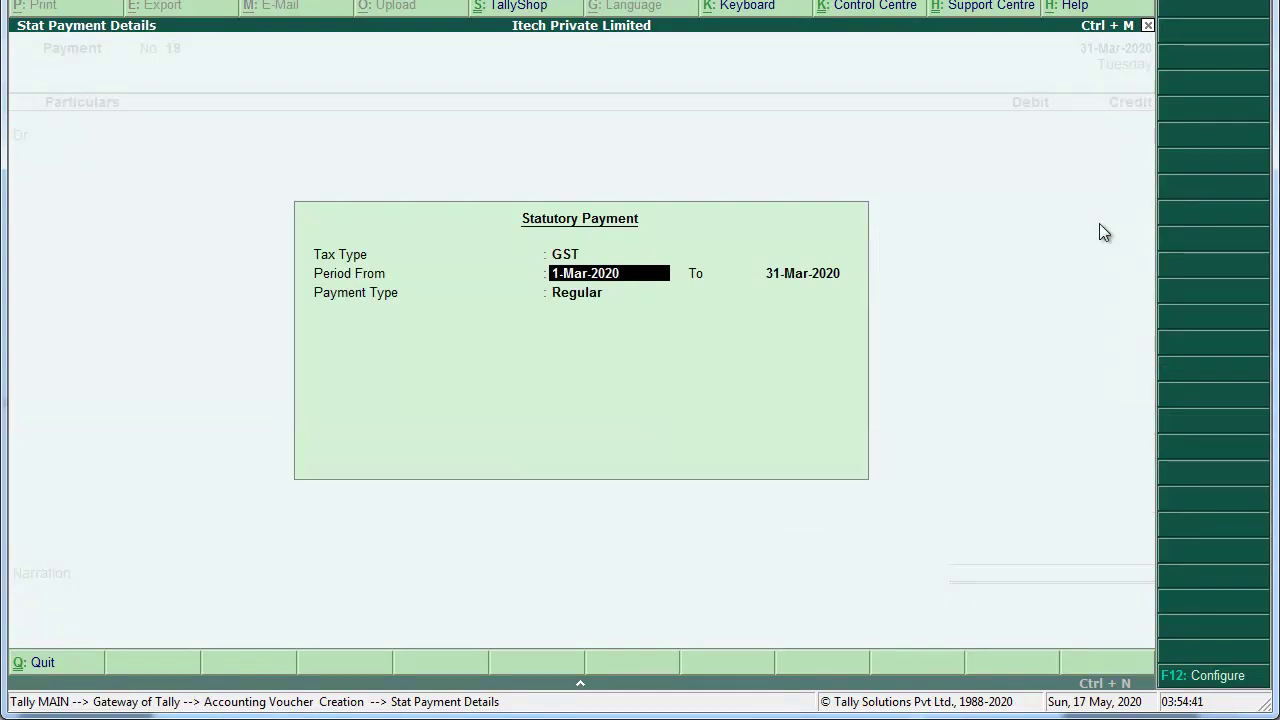
key(Return)
key(Return)
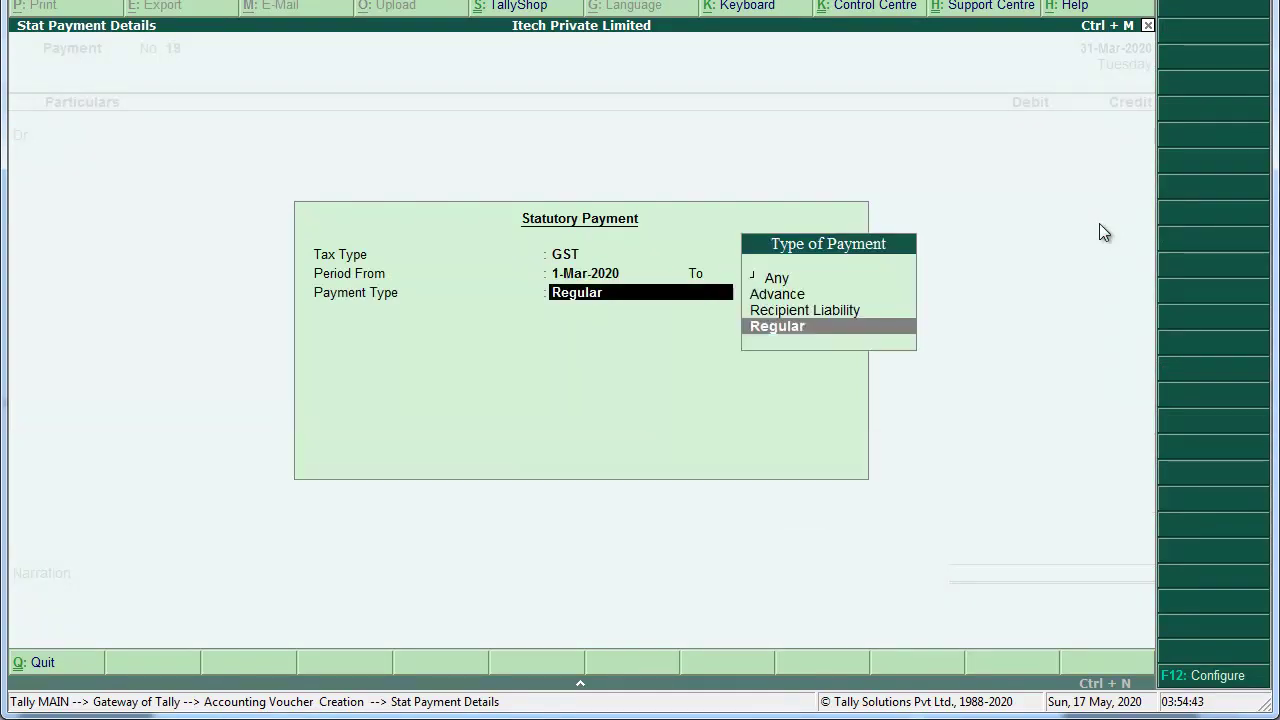
key(Up)
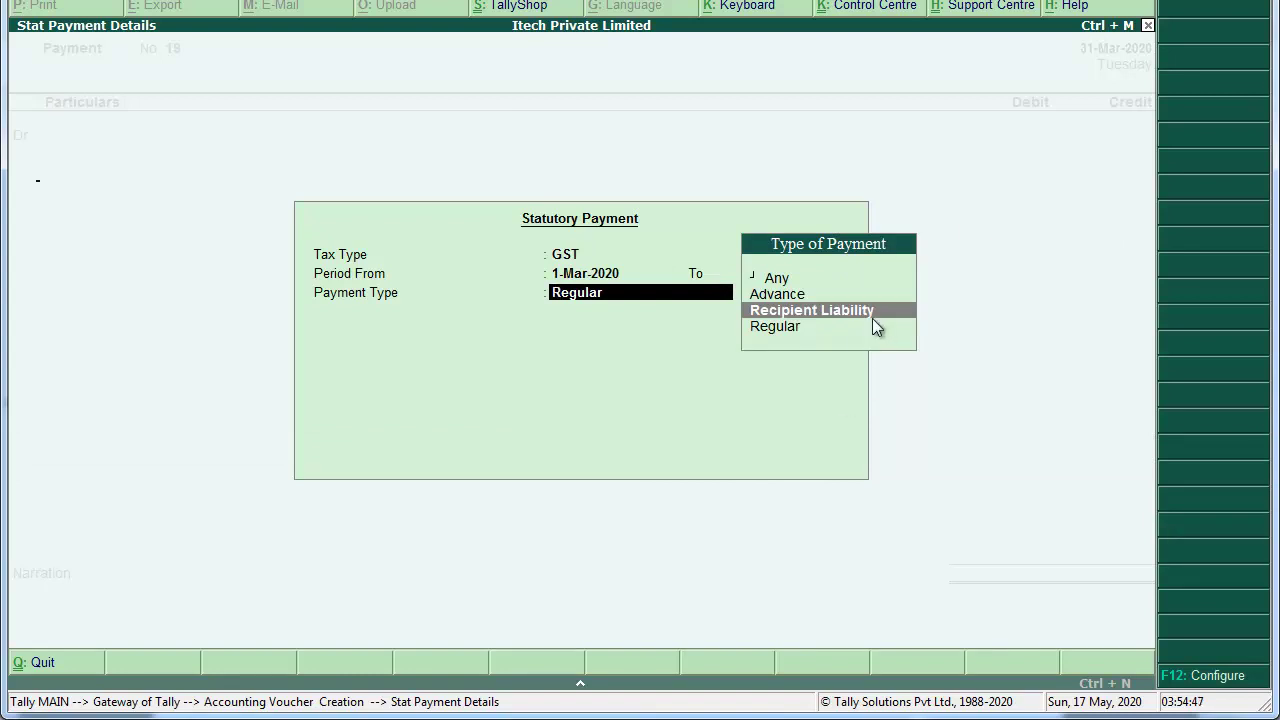
key(Return)
text(Out)
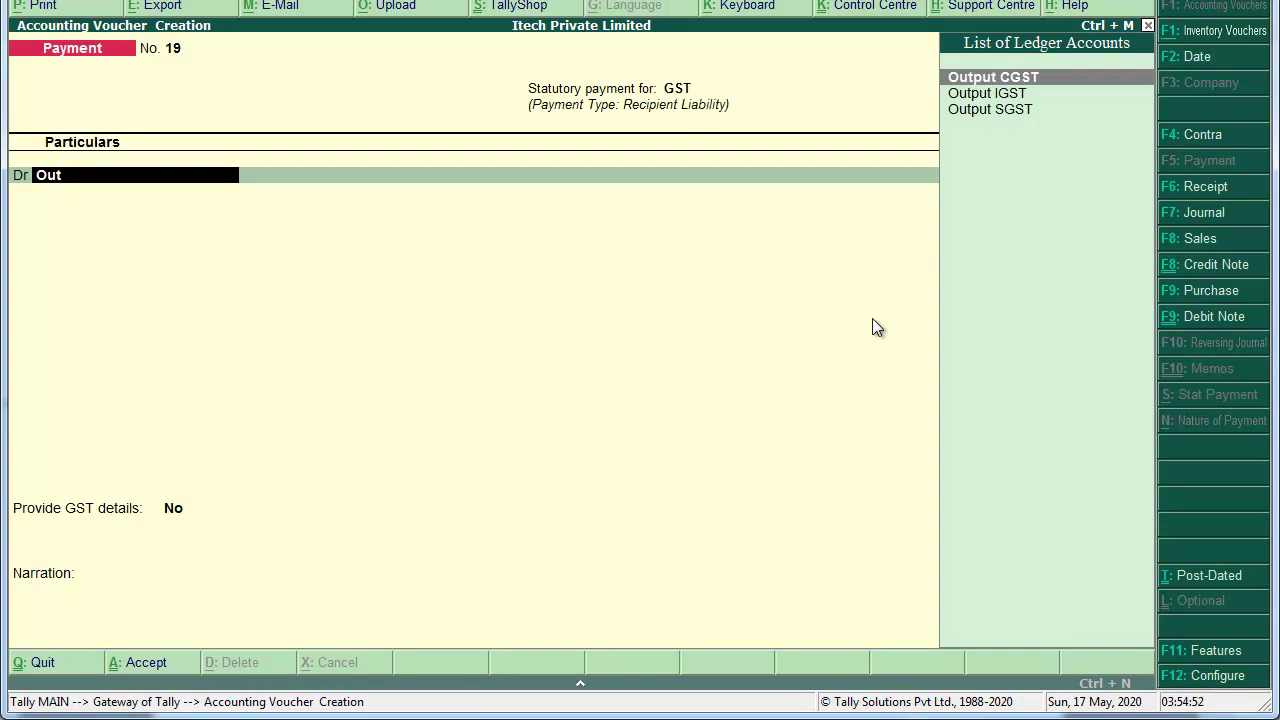
Step: Debit Output CGST and Output SGST 3,600 each, with Cash credited 7,200
key(Return)
text(3600)
key(Return)
text(d)
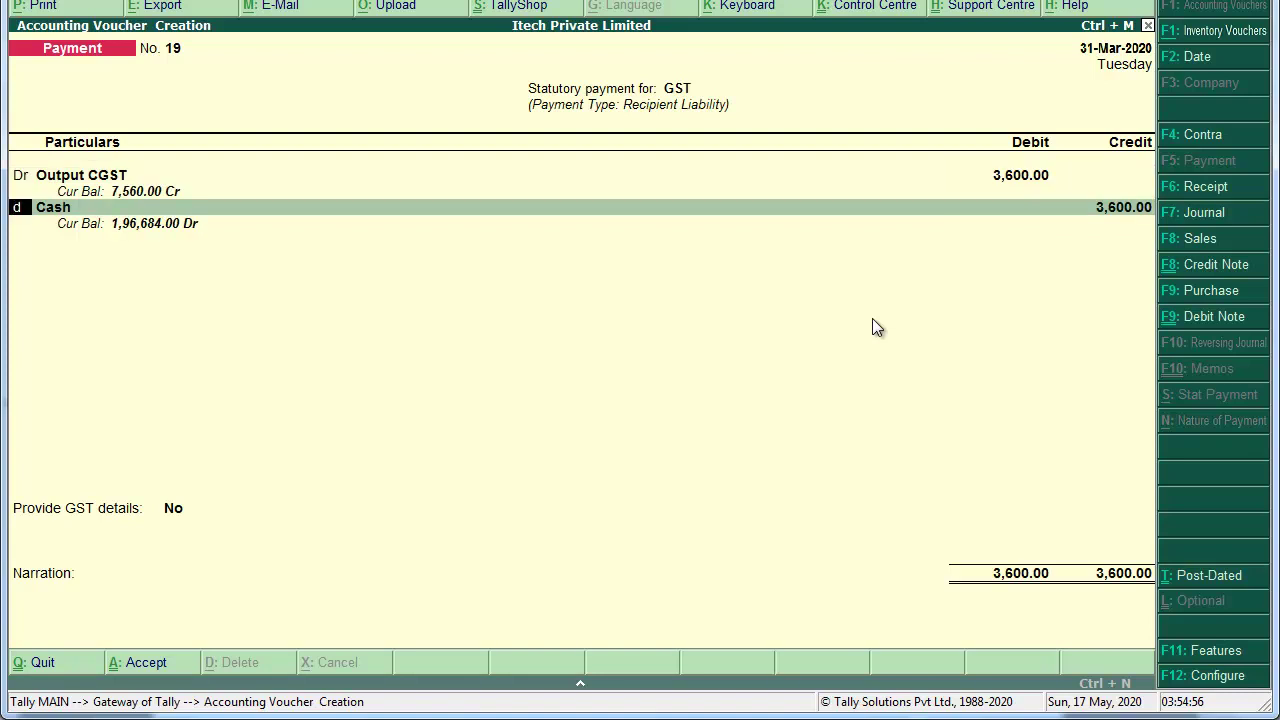
key(Return)
text(Out)
key(Down)
key(Down)
key(Return)
text(36000)
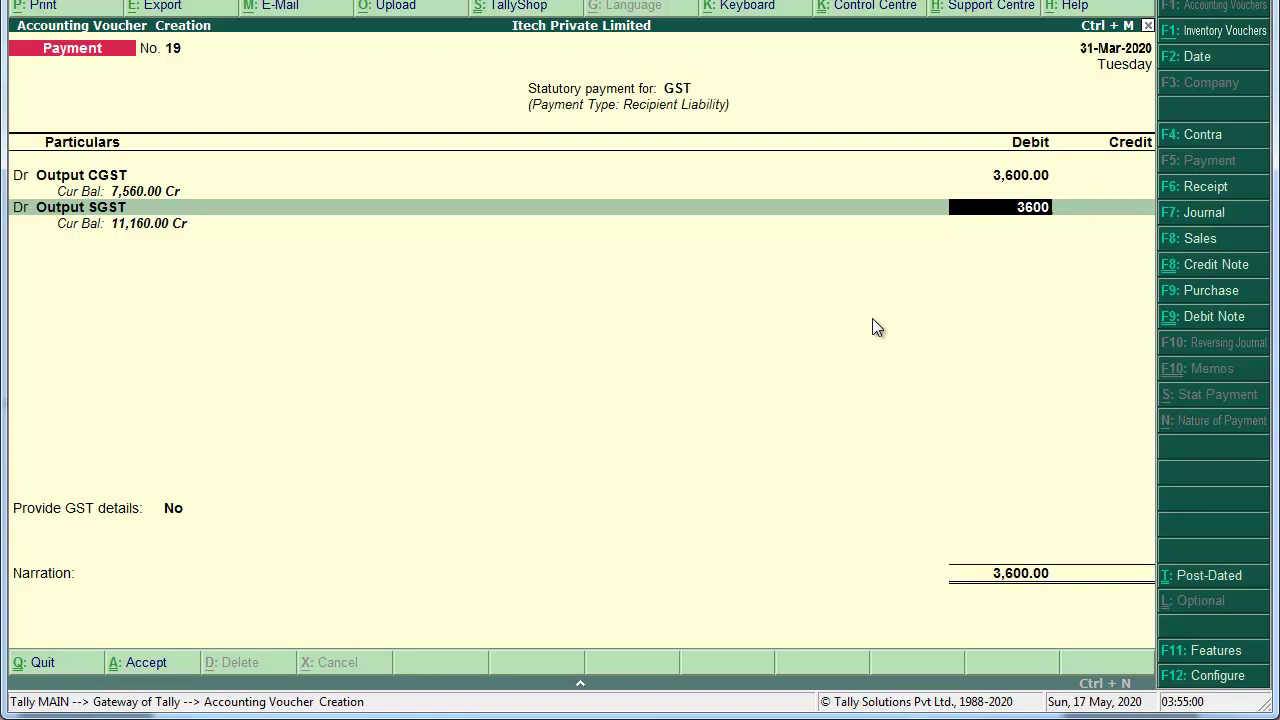
key(Return)
key(Return)
key(Return)
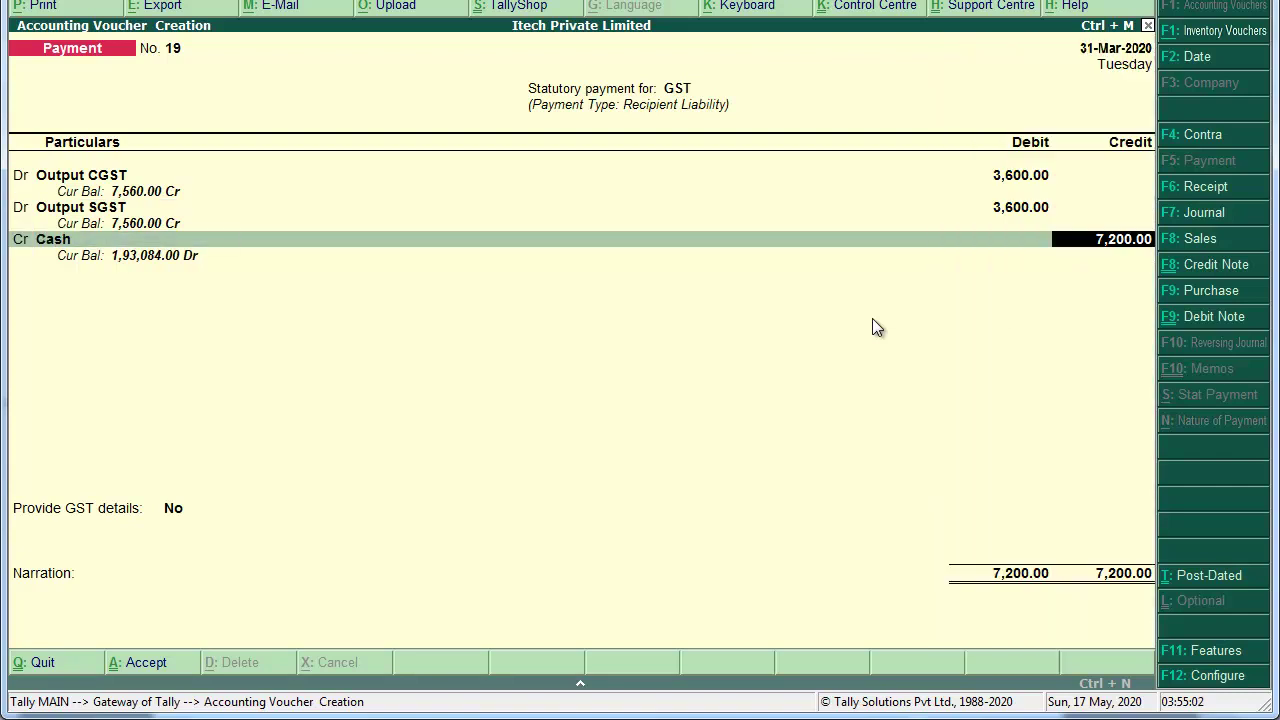
key(Return)
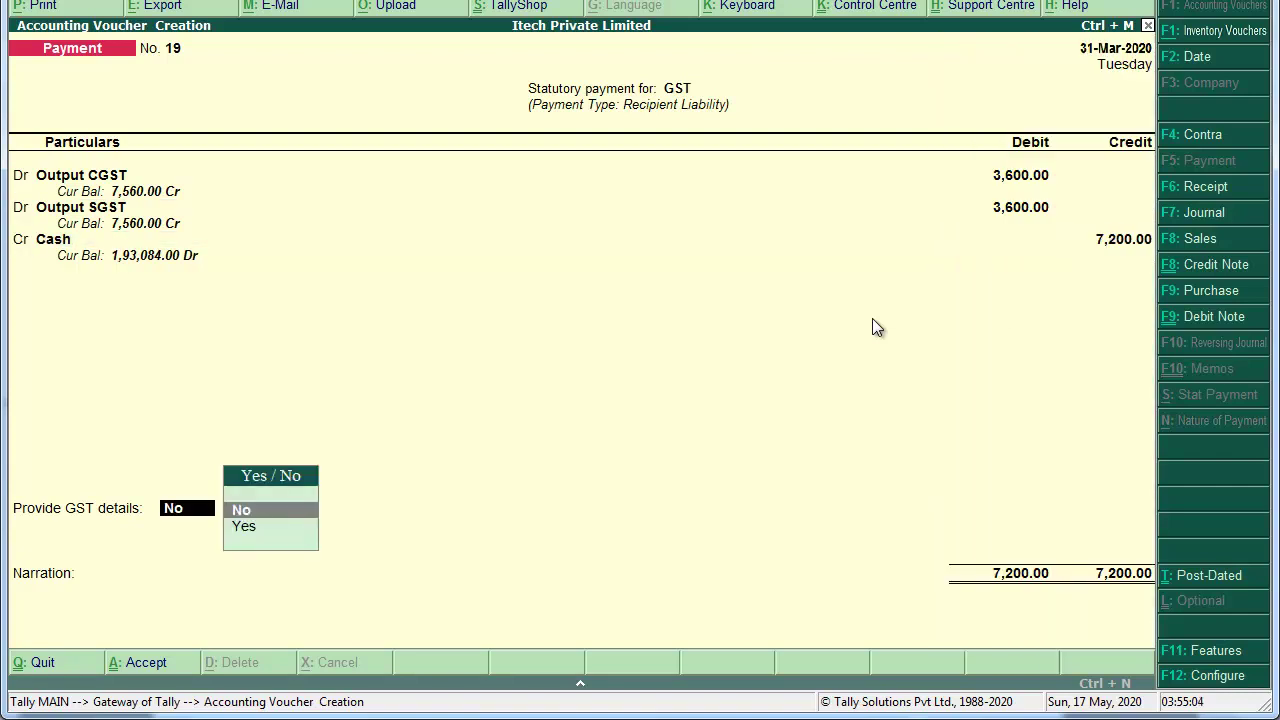
Step: Set GST payment mode to Cash (Over the counter), narrate 'Being made Payment', and save
key(Down)
key(Return)
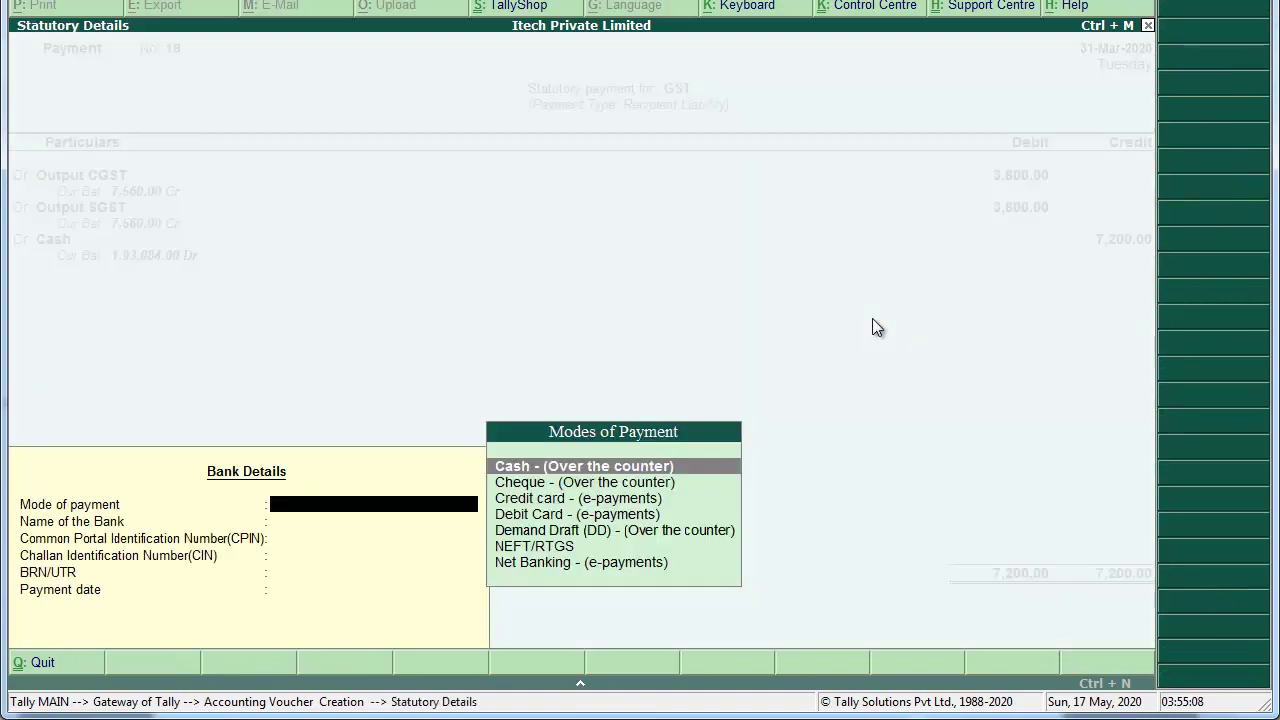
key(Return)
key(Return)
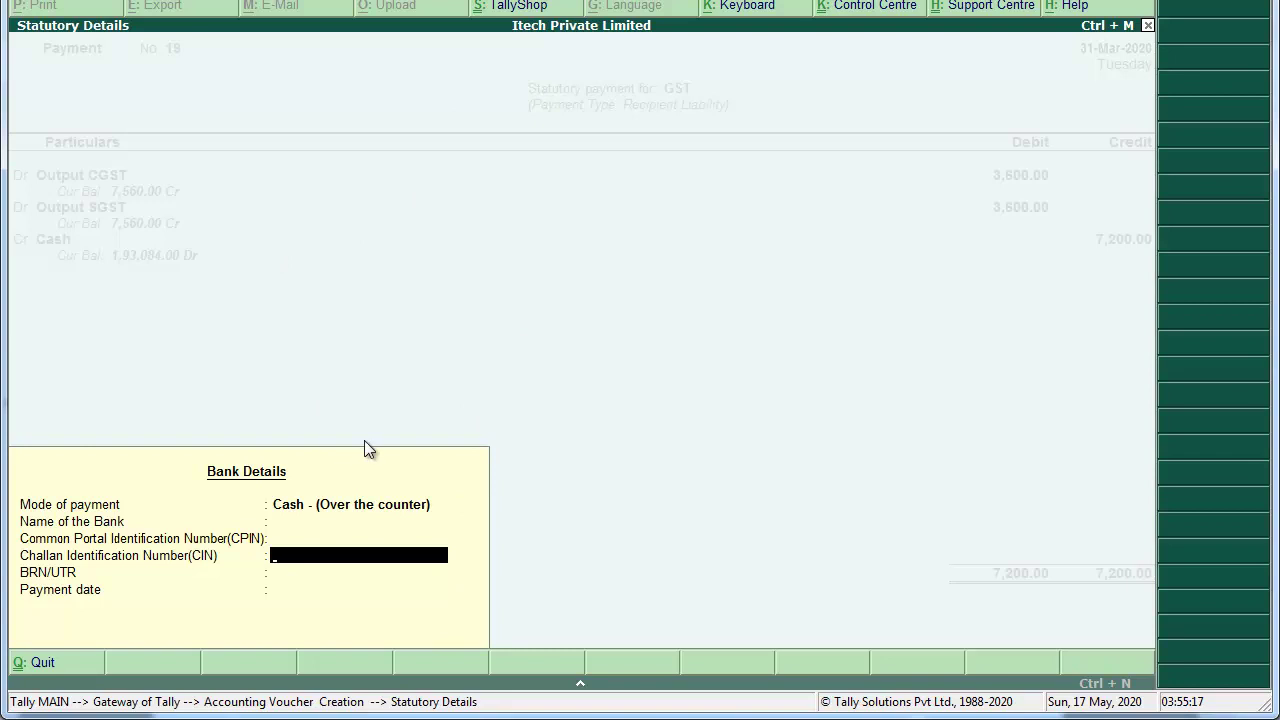
key(Return)
key(Return)
key(Return)
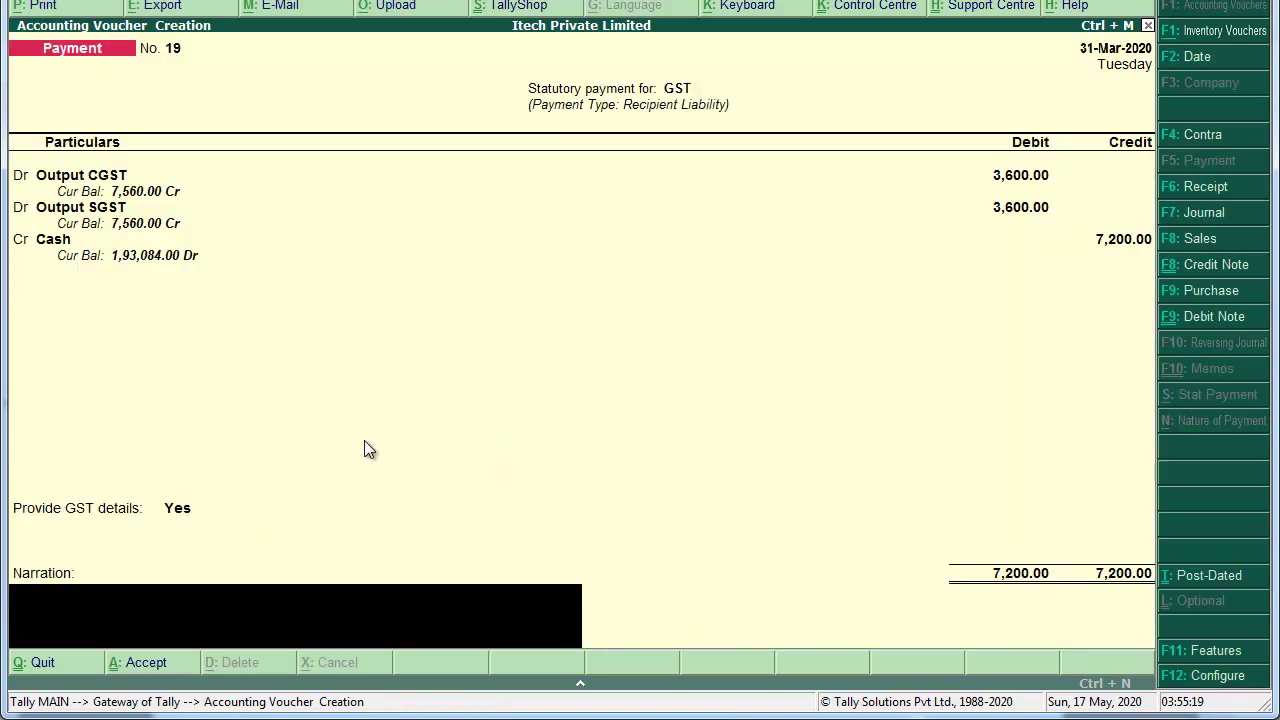
text(Being made Payment)
key(Return)
key(Return)
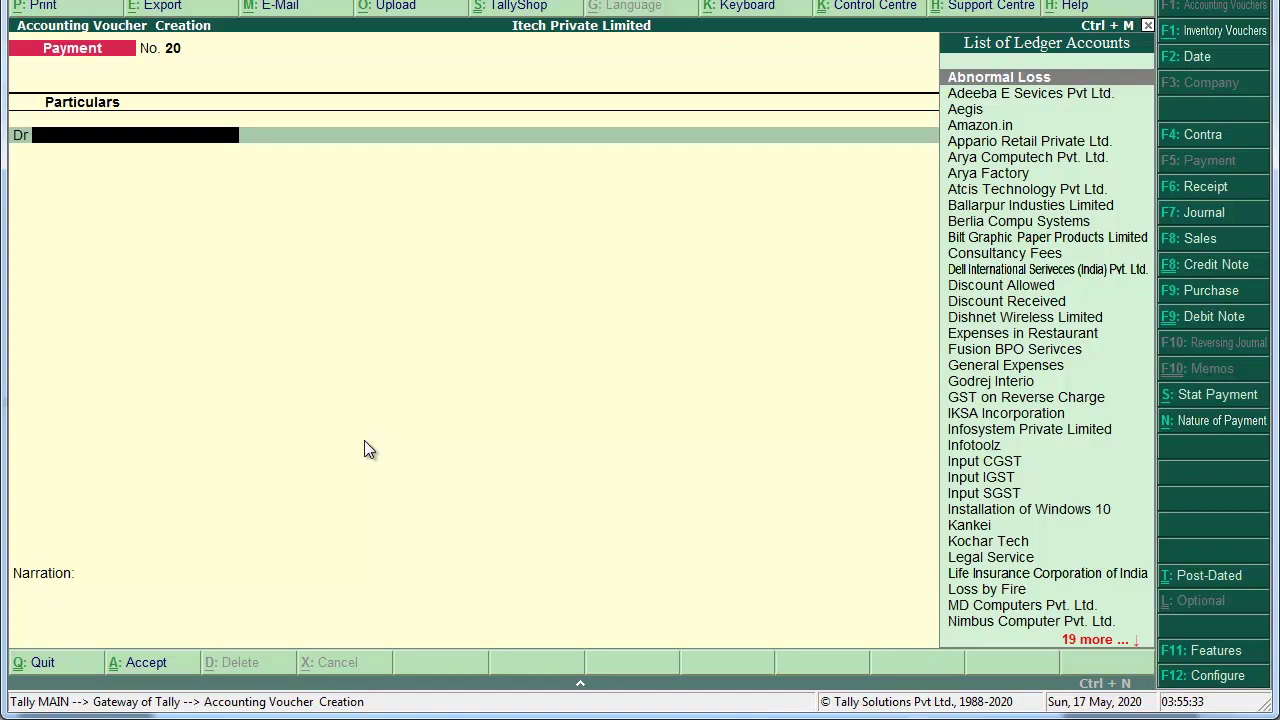
Step: Return to accounting voucher entry with the new voucher set as a Journal
key(F7)
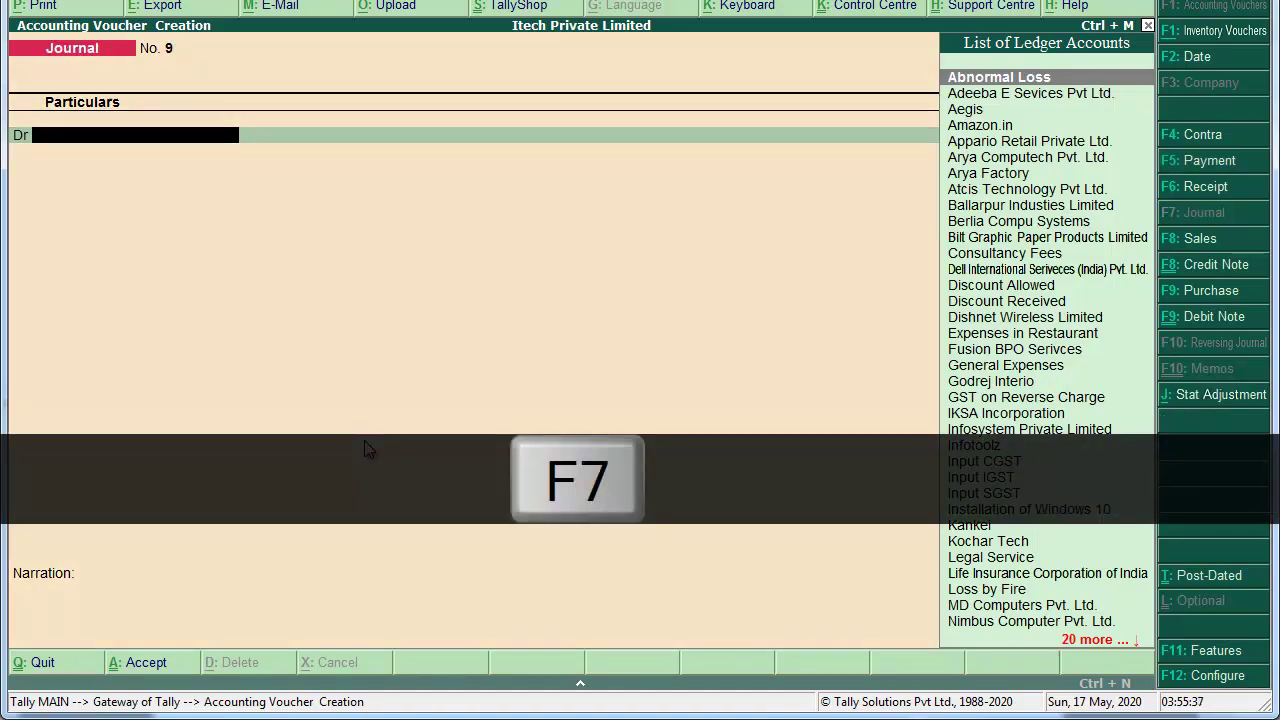
key(ctrl+q)
key(Escape)
key(Escape)
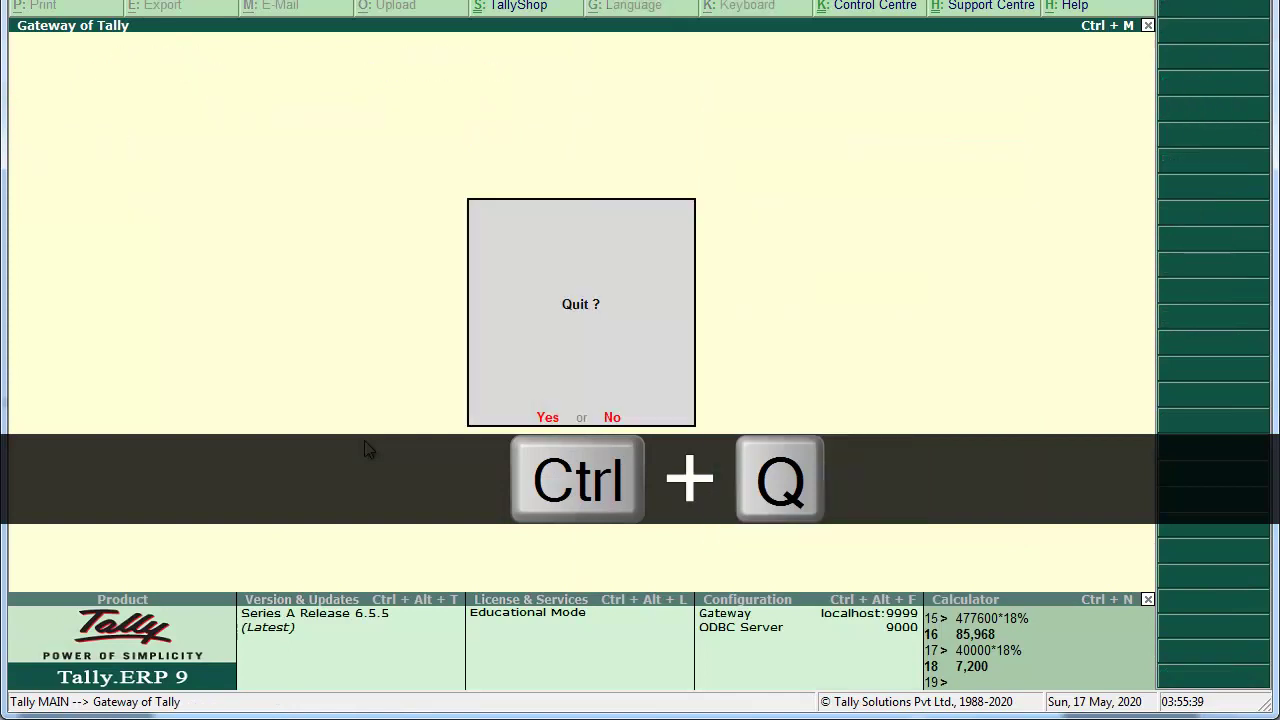
key(Down)
key(Down)
key(Down)
key(Up)
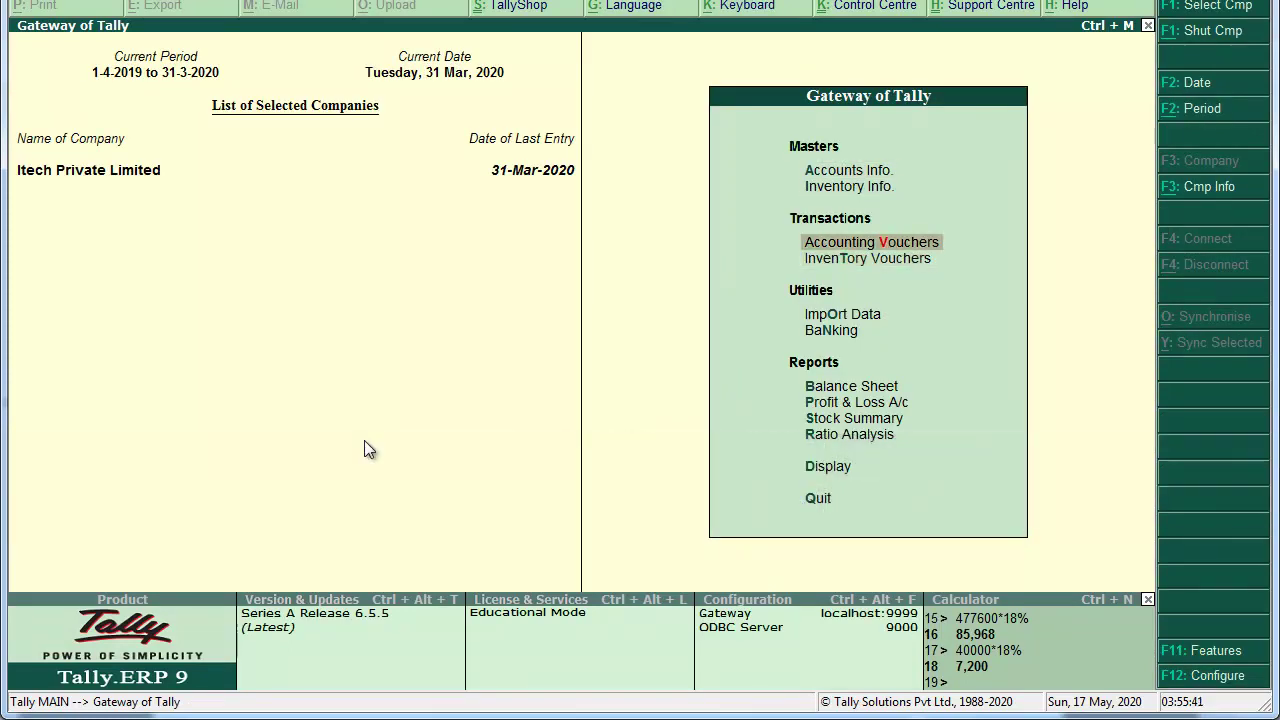
key(Return)
key(F7)
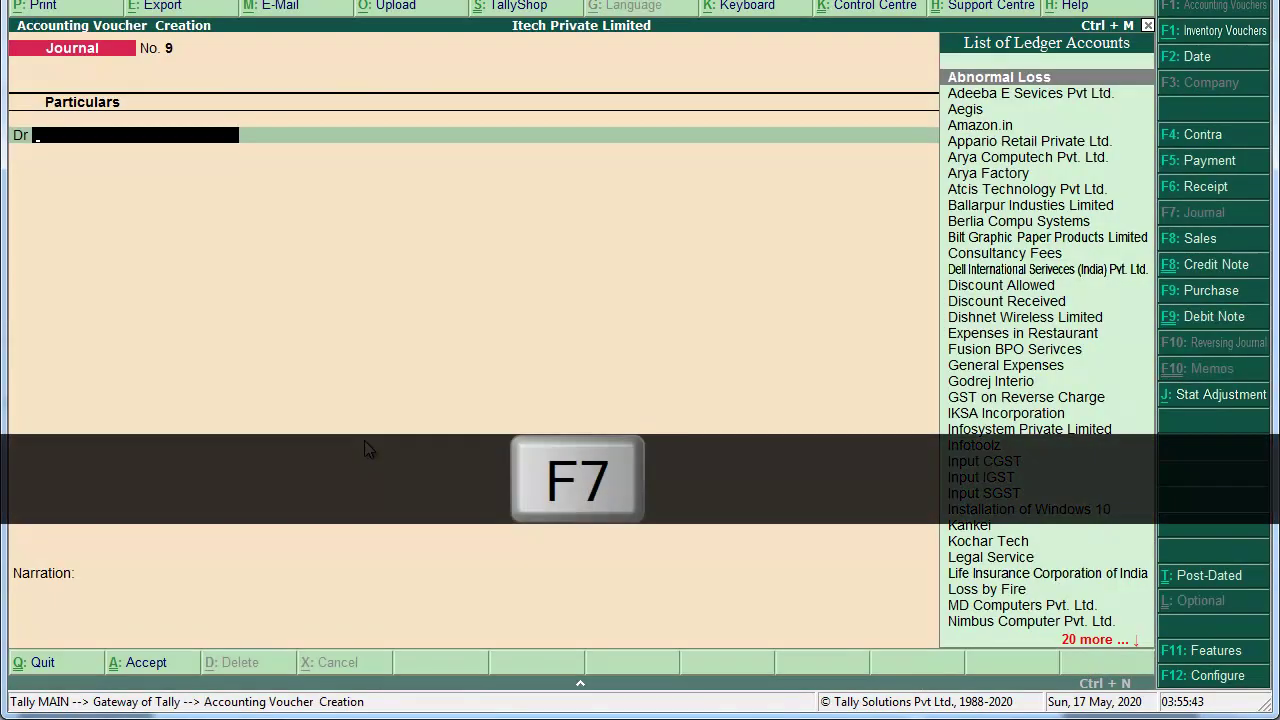
Step: Mark the journal as GST Increase of Input Tax Credit, Purchase from Unregistered dealer
key(alt+j)
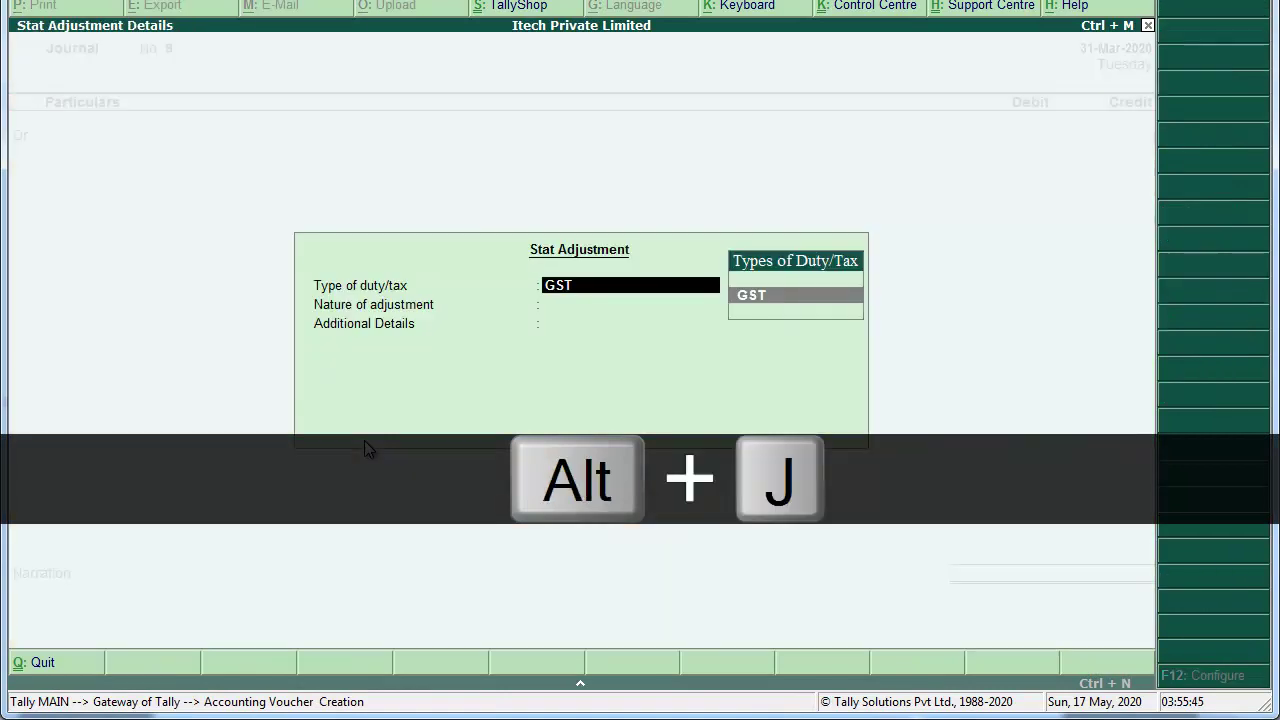
key(Return)
key(Down)
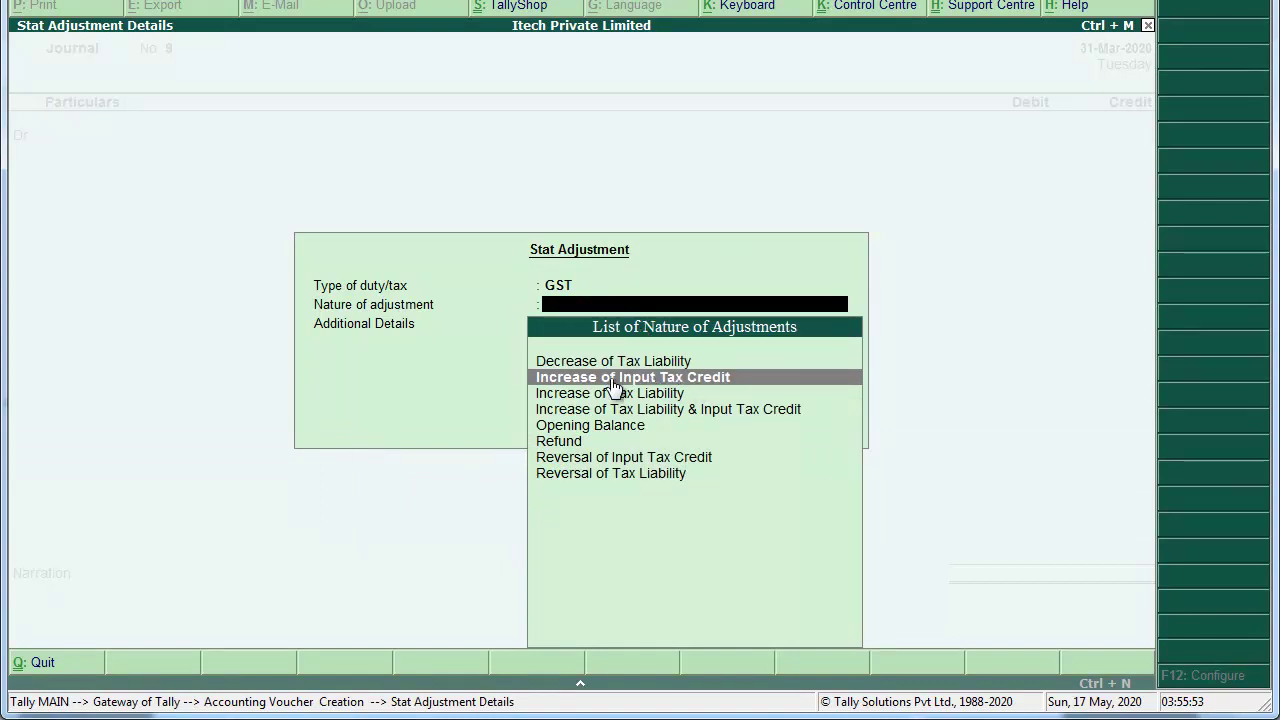
click(714, 379)
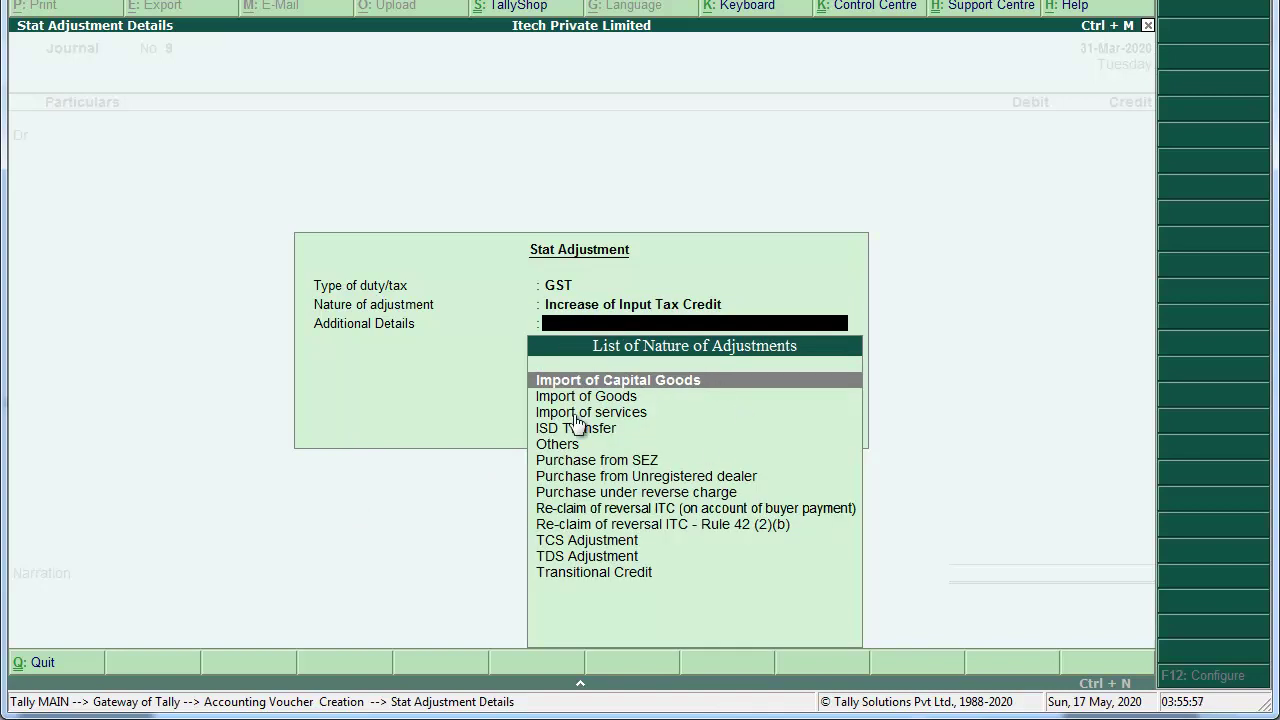
key(Down)
key(Down)
key(Down)
key(Down)
key(Down)
key(Down)
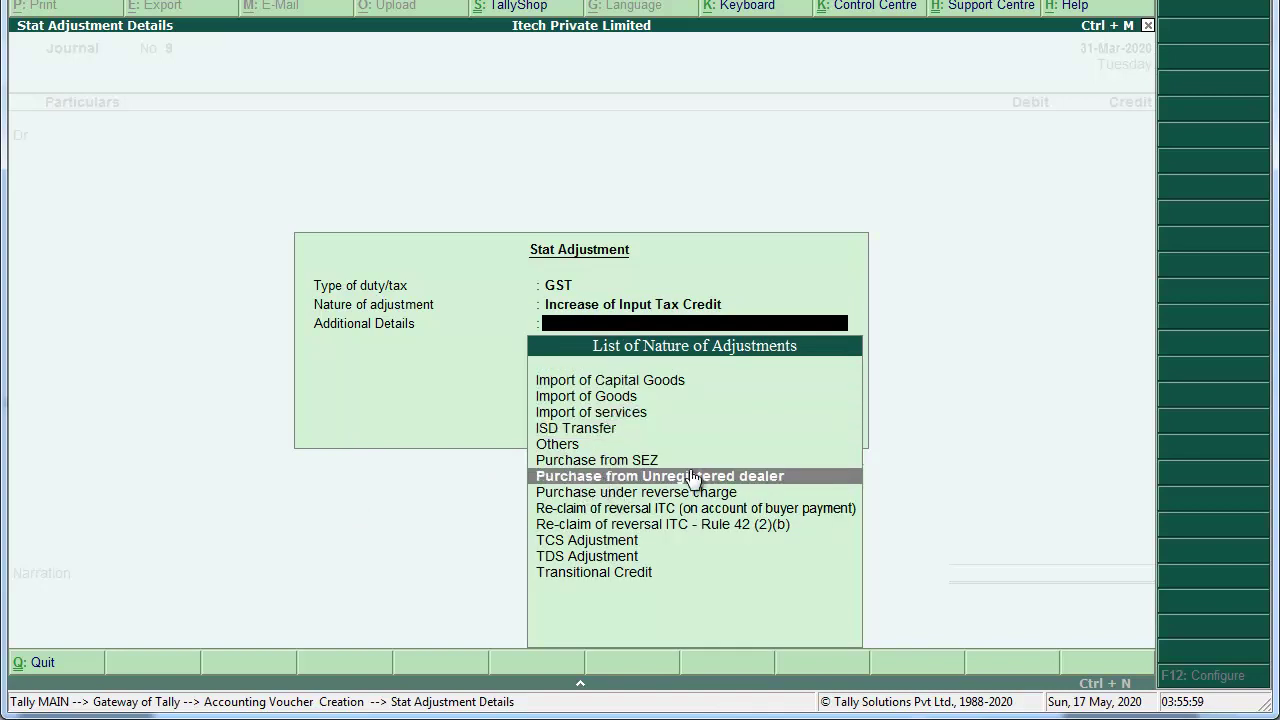
click(671, 480)
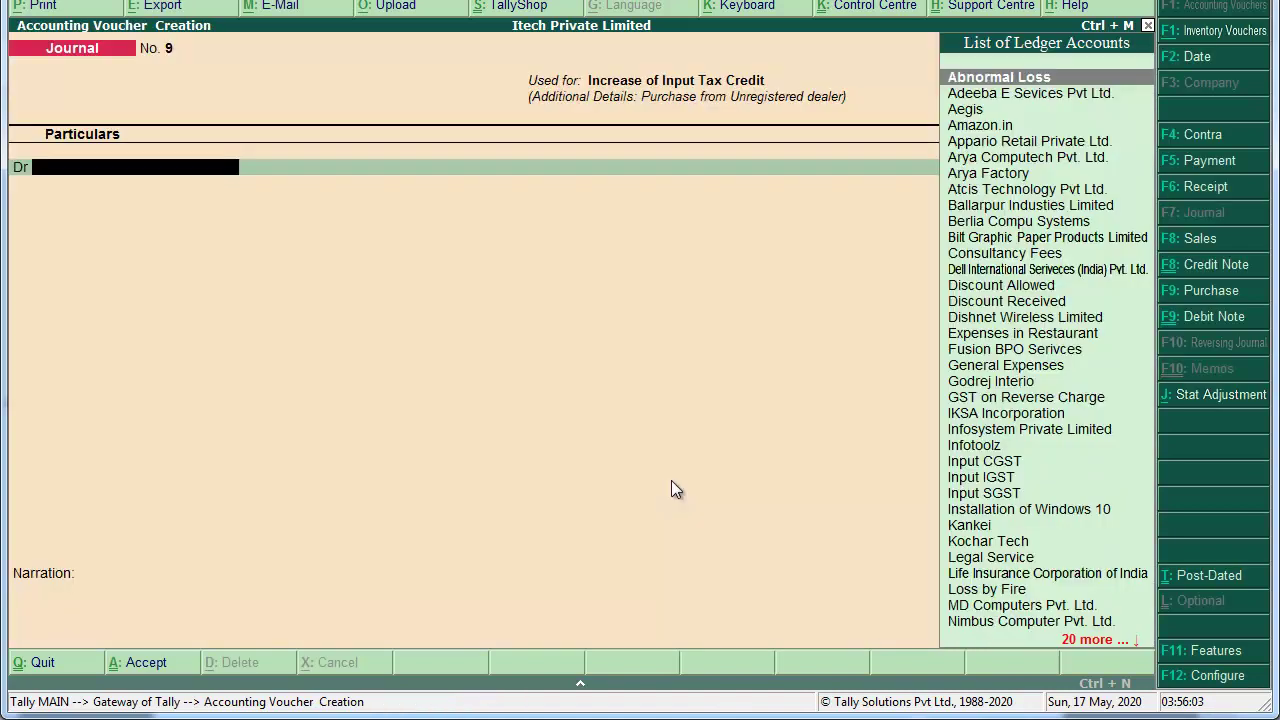
Step: Debit Input CGST and Input SGST 3,600 each against a 7,200 GST on Reverse Charge credit
text(input)
key(Return)
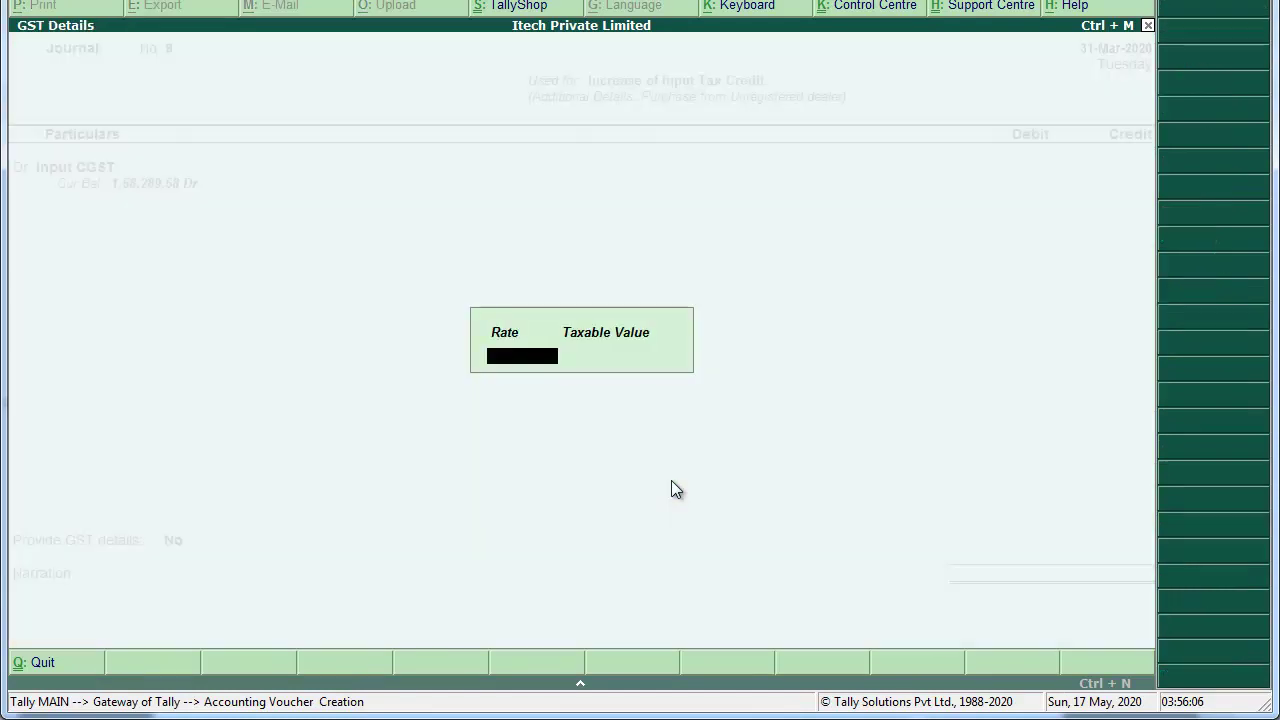
key(Return)
text(3600)
key(Return)
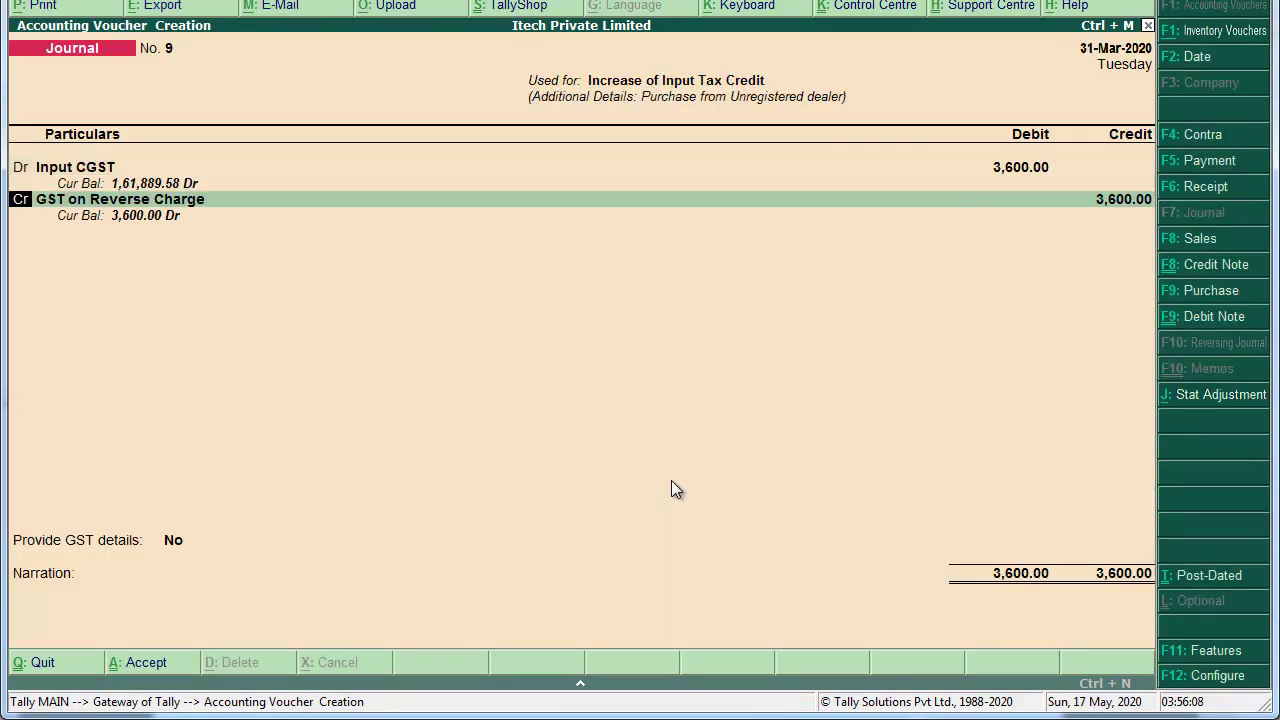
key(d)
key(Return)
text(Input)
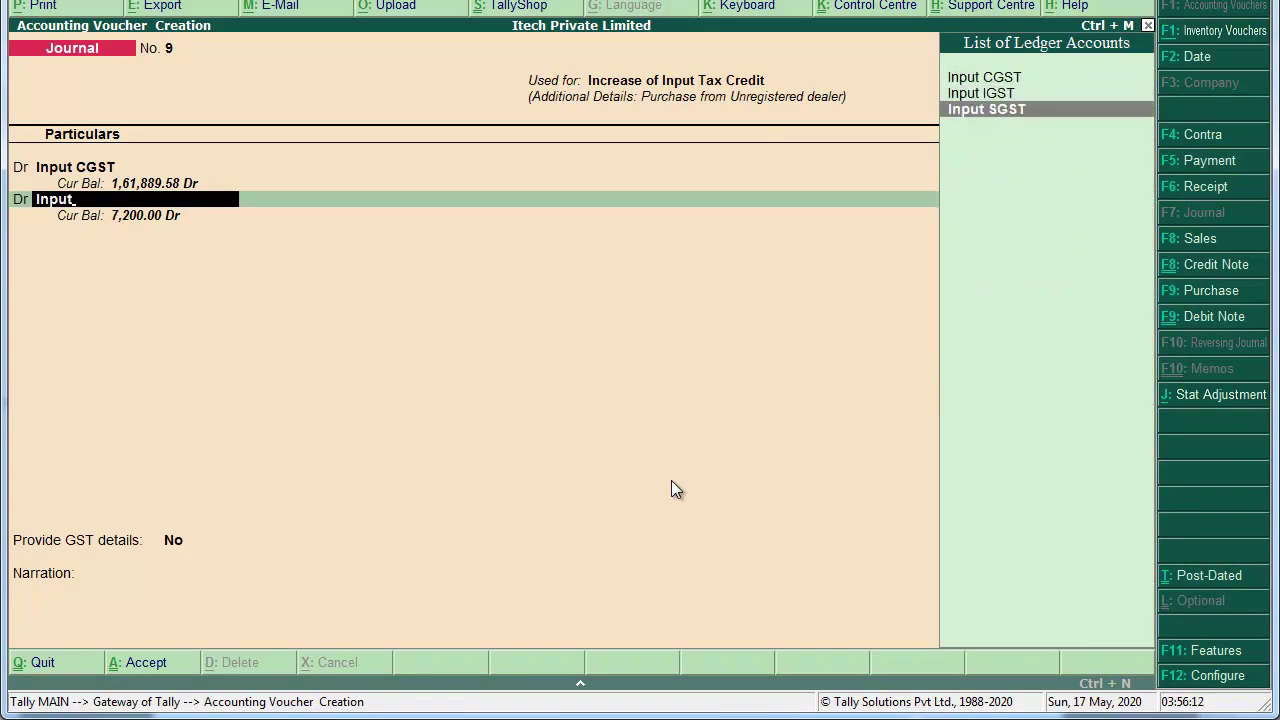
key(Return)
key(Return)
key(Return)
text(3600)
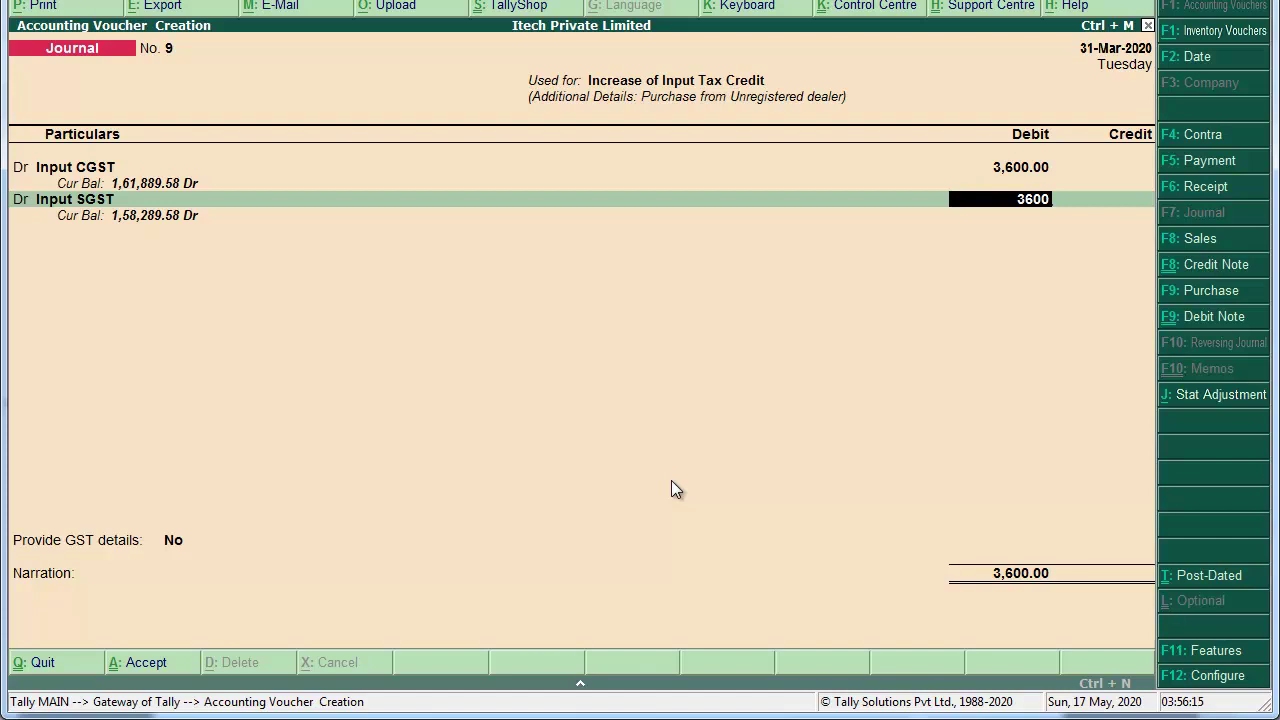
key(Return)
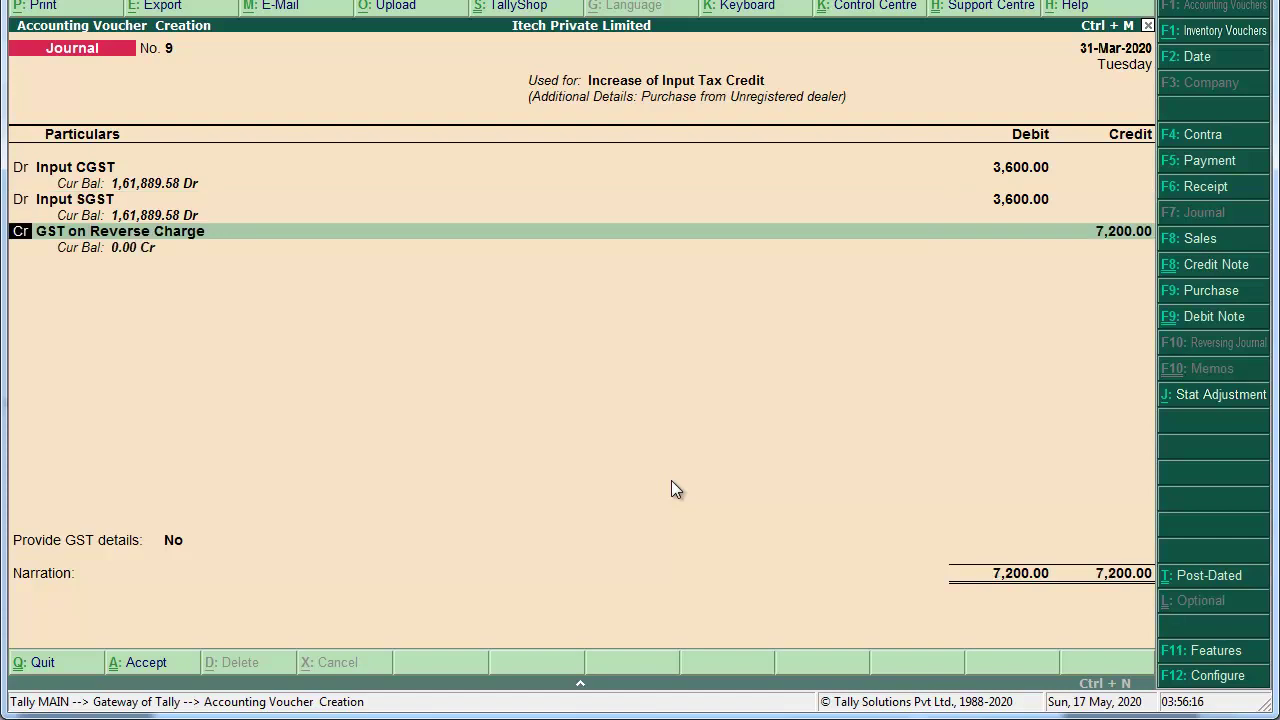
key(Return)
key(Return)
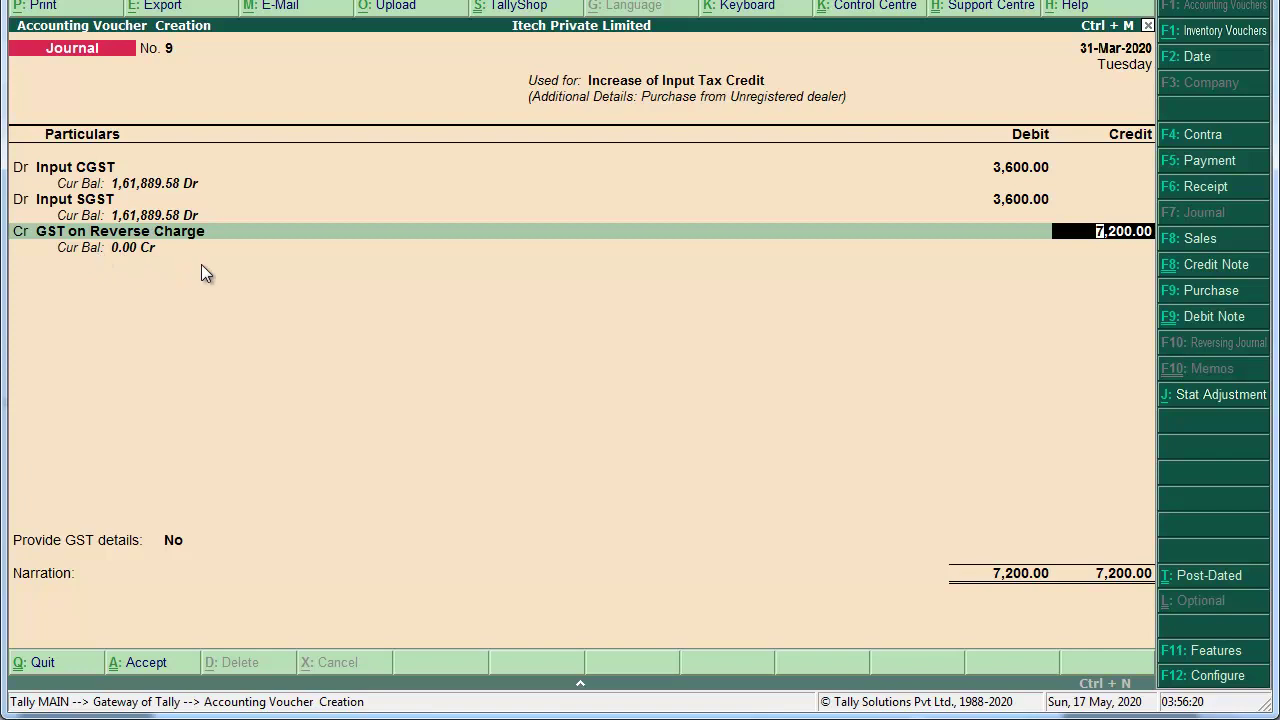
key(Return)
key(Return)
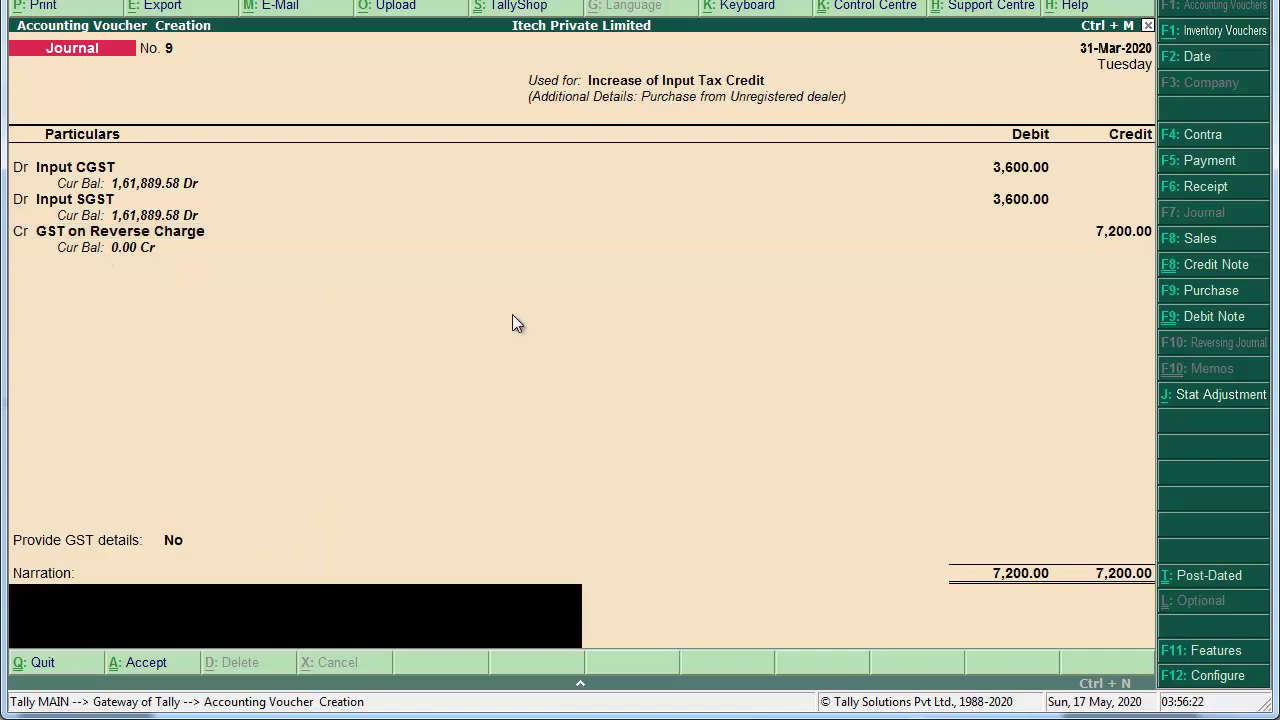
Step: Reuse the previous narration reworded to 'Input TAx Credit' and save journal 9
key(ctrl+r)
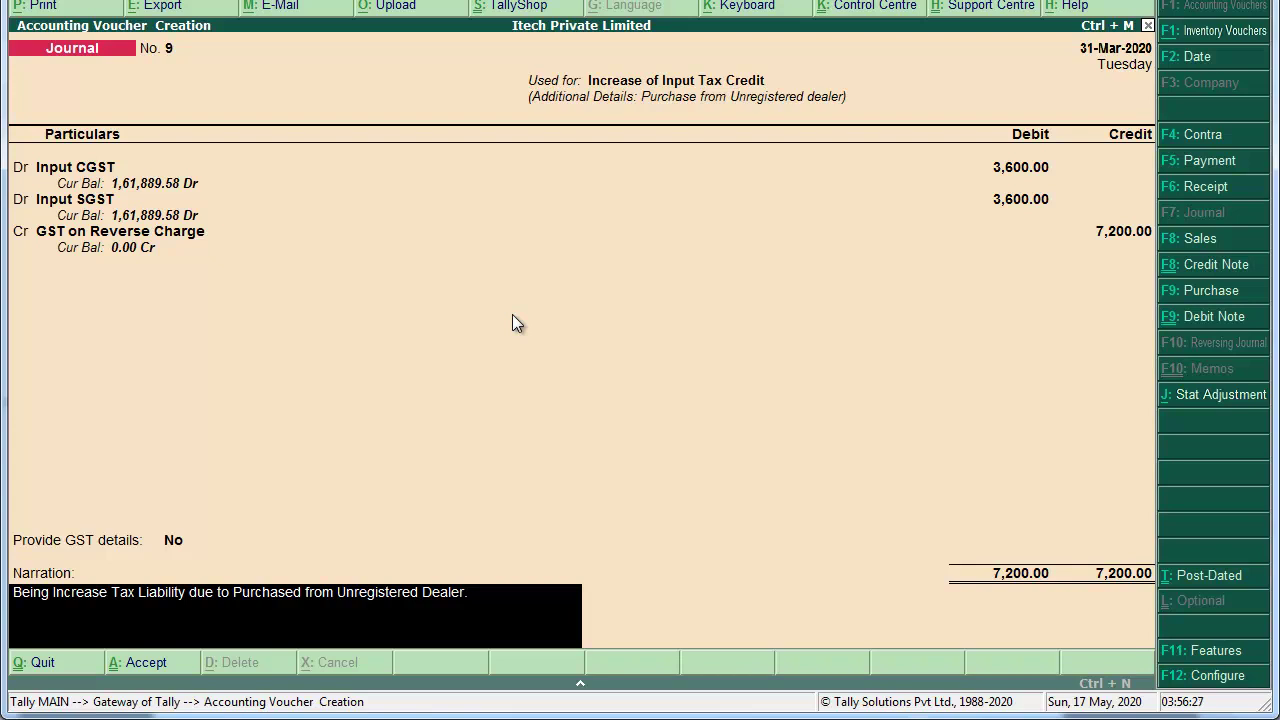
key(BackSpace)
key(BackSpace)
key(BackSpace)
key(BackSpace)
key(BackSpace)
key(BackSpace)
key(BackSpace)
key(BackSpace)
key(BackSpace)
key(BackSpace)
key(BackSpace)
key(BackSpace)
key(BackSpace)
key(BackSpace)
key(BackSpace)
key(BackSpace)
key(BackSpace)
key(BackSpace)
key(BackSpace)
key(BackSpace)
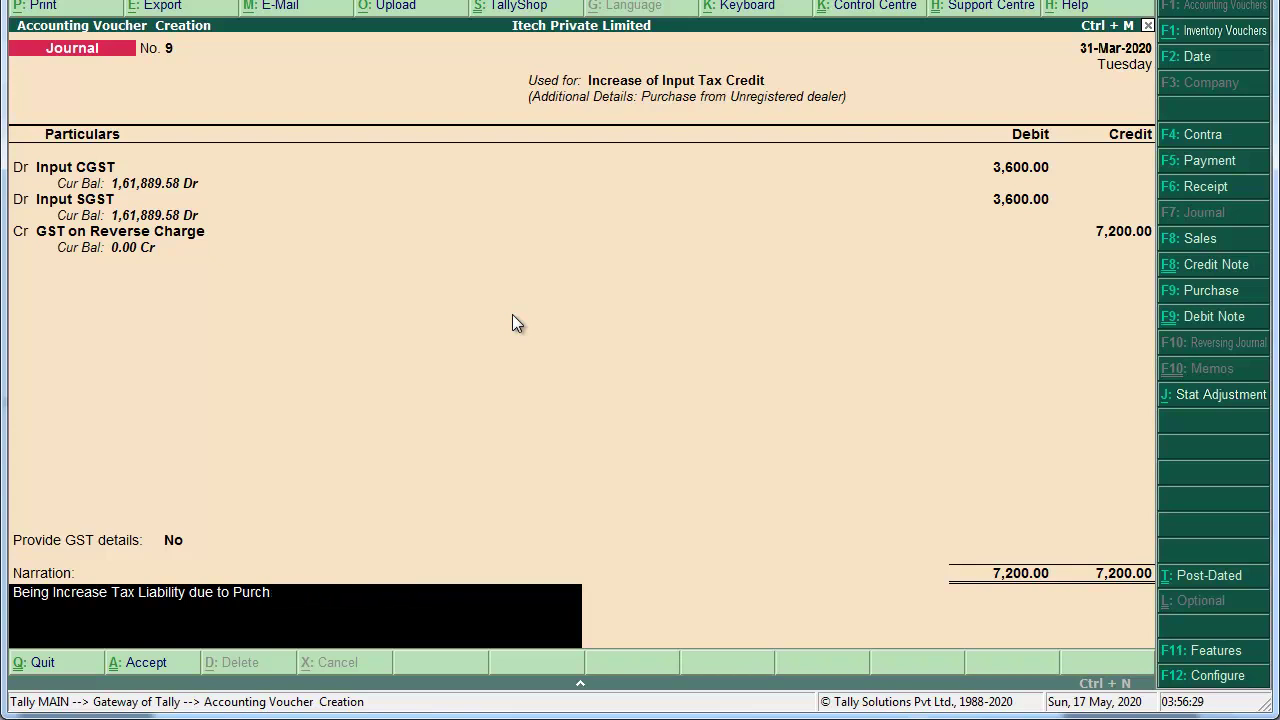
key(BackSpace)
key(BackSpace)
key(BackSpace)
key(BackSpace)
key(BackSpace)
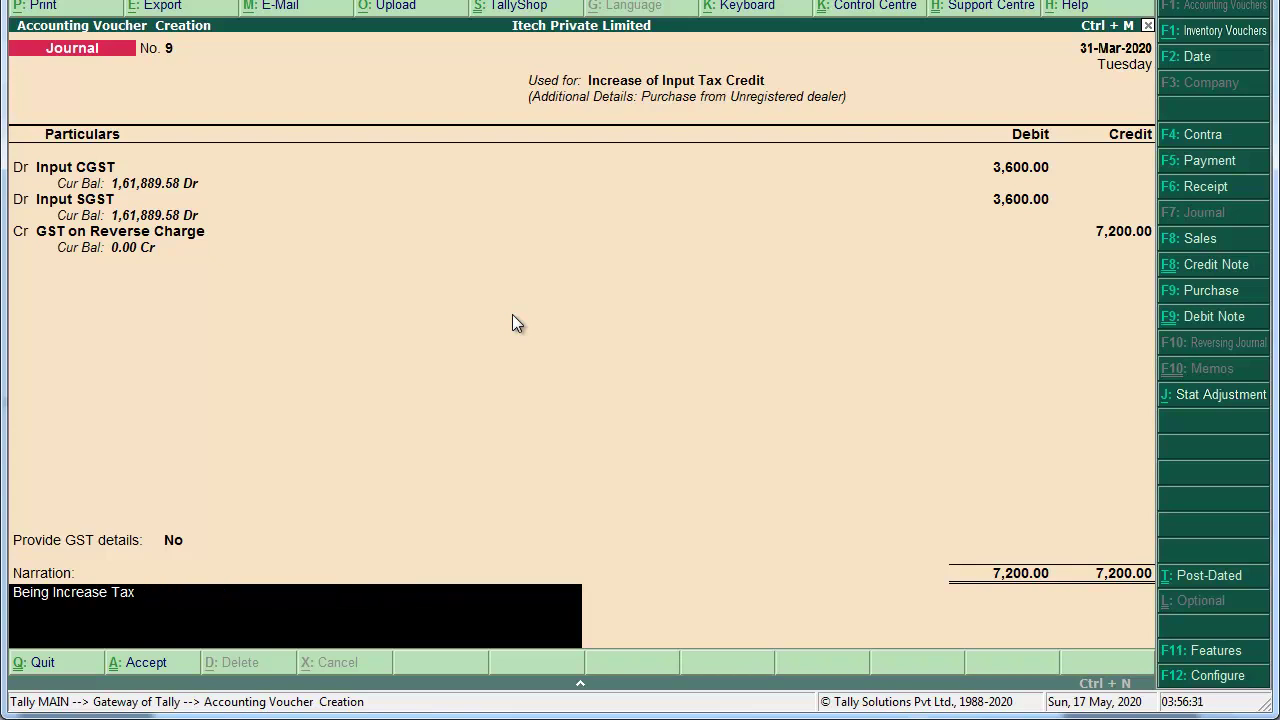
key(BackSpace)
key(BackSpace)
key(BackSpace)
text(Input TAx Credit)
key(Return)
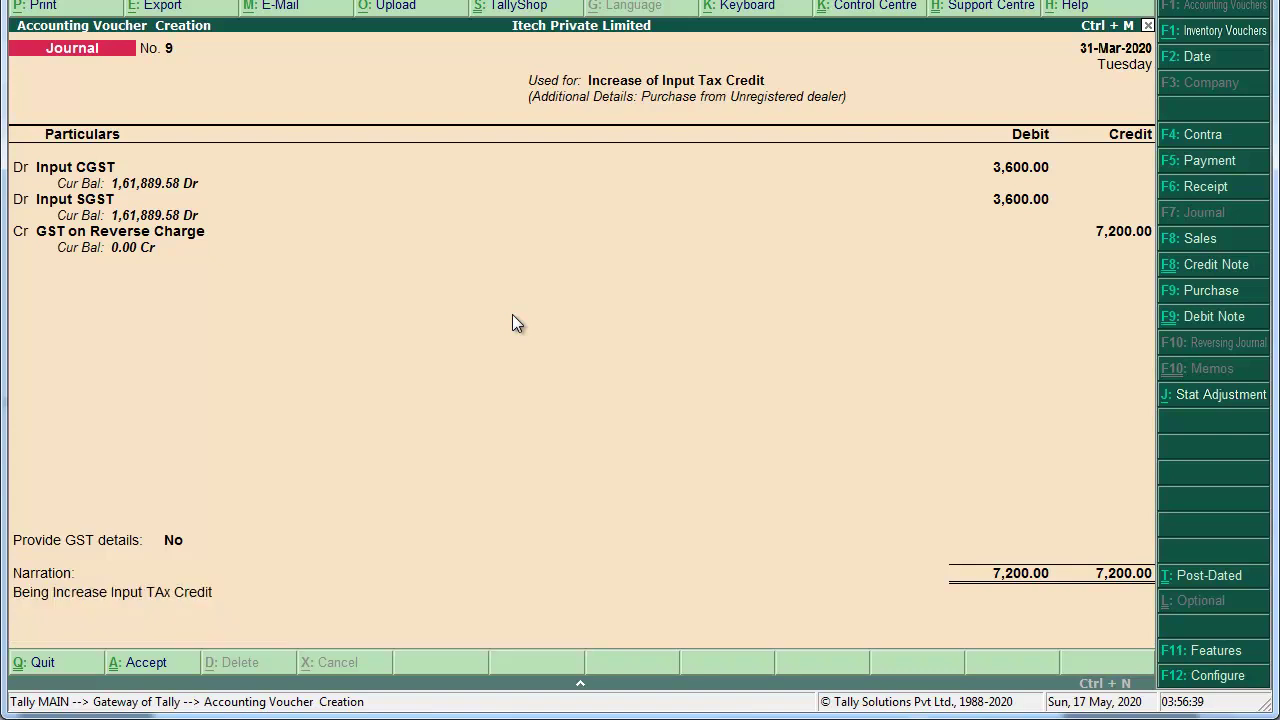
key(Return)
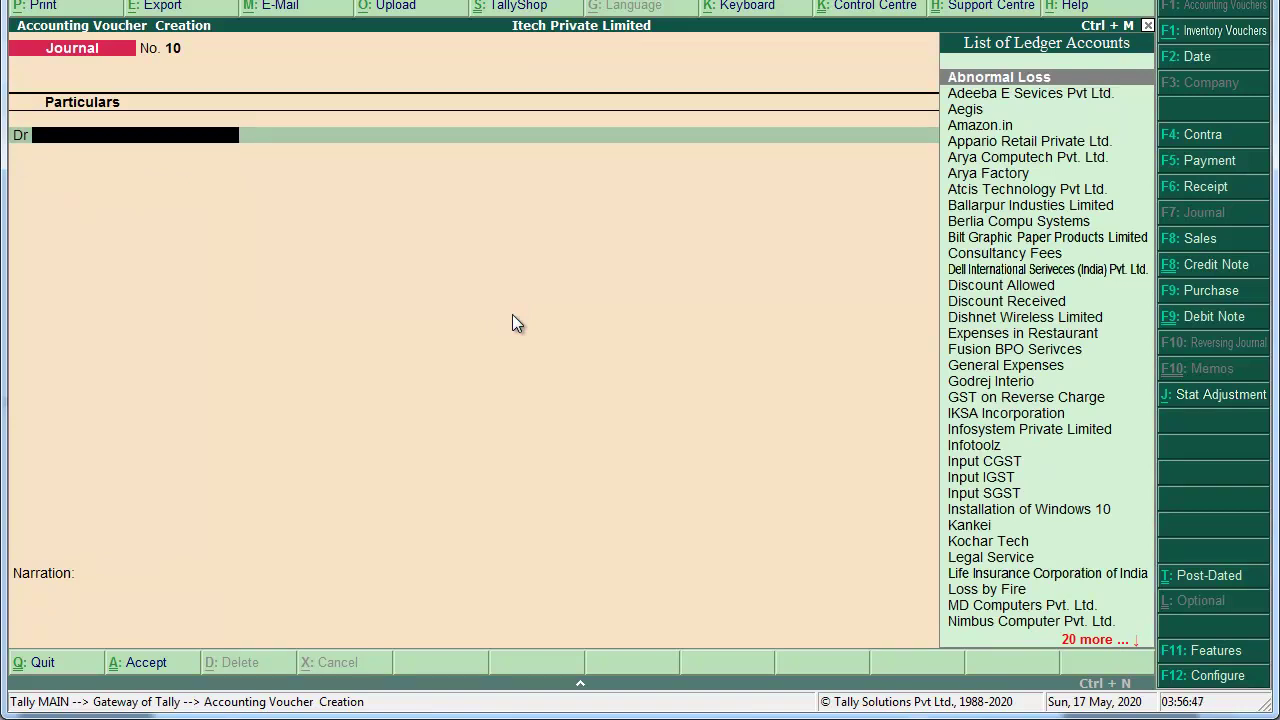
key(alt+Tab)
Step: Scroll through tax invoice 014/19-20 to read its item table, then return to Tally
scroll(511, 313, down, 12)
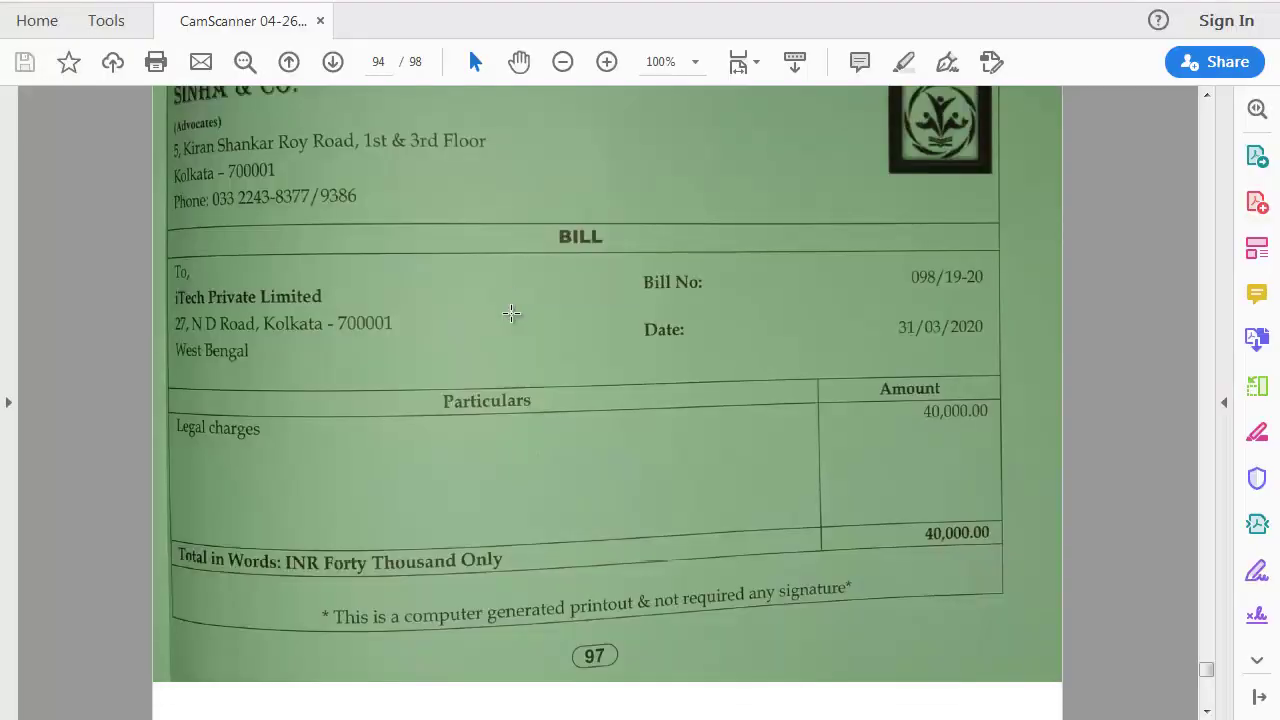
scroll(511, 313, down, 2)
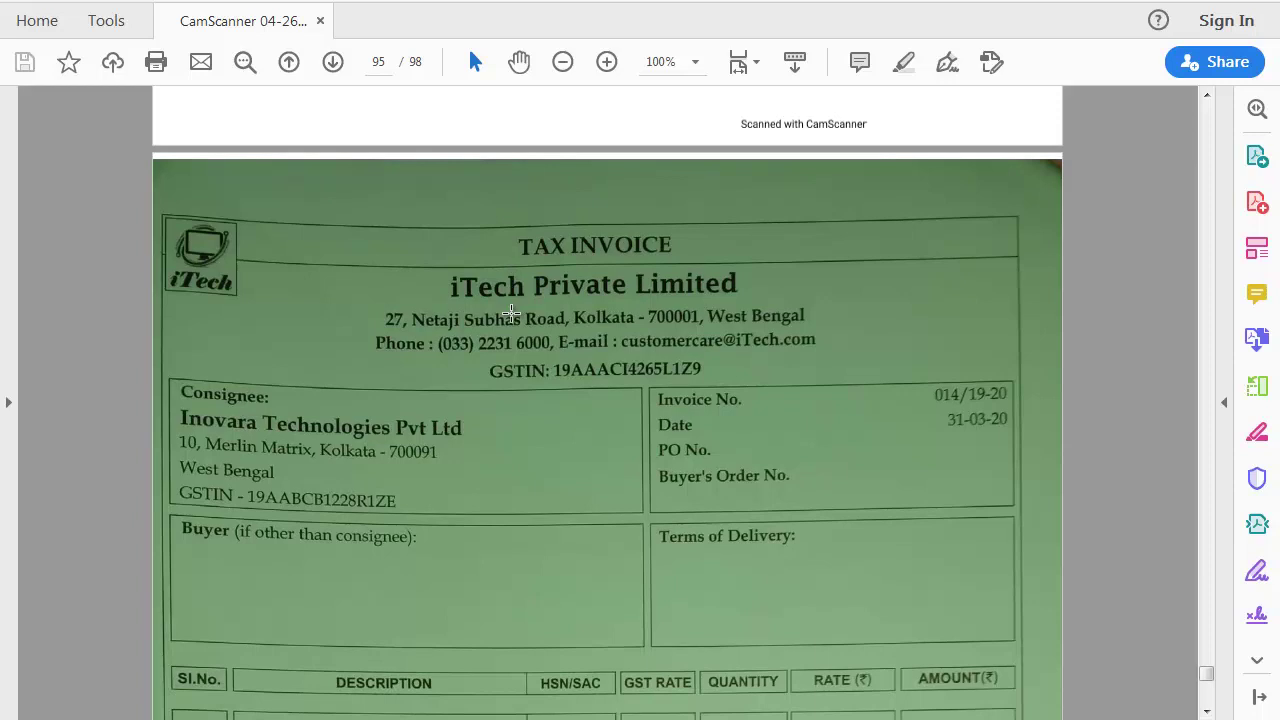
scroll(511, 313, down, 1)
scroll(511, 313, down, 9)
scroll(511, 313, down, 10)
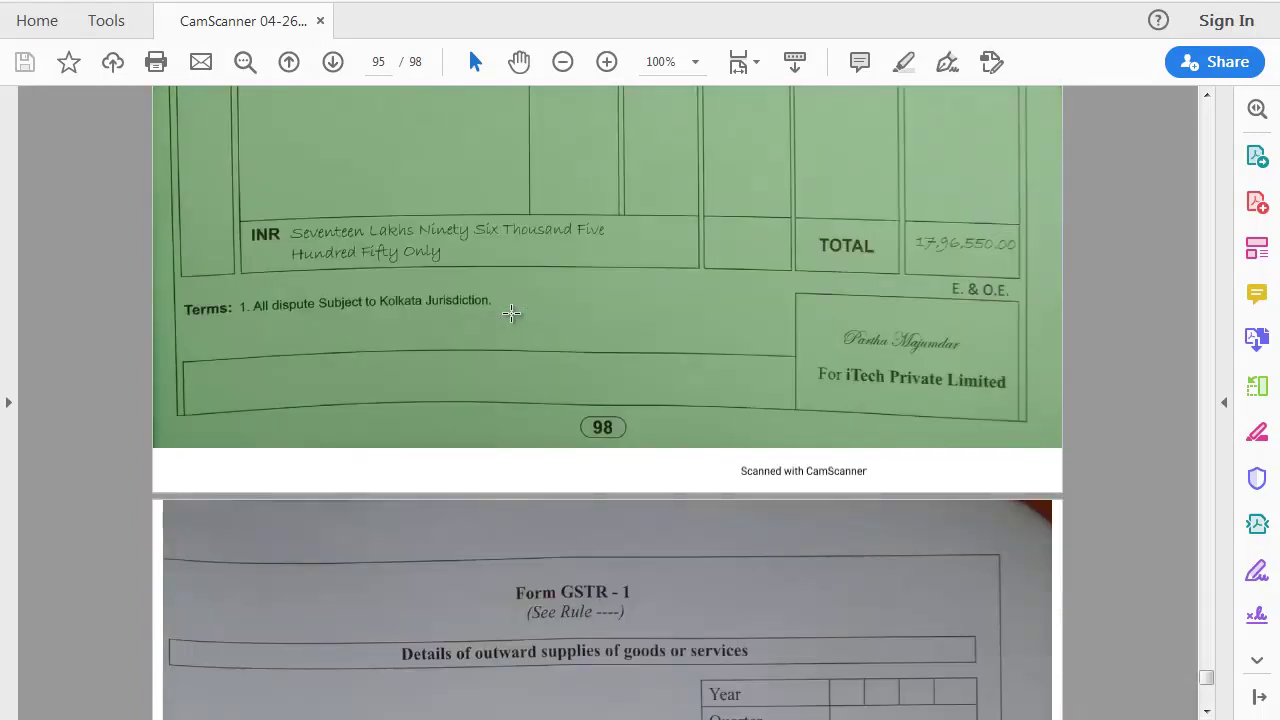
scroll(511, 313, up, 5)
scroll(511, 313, up, 3)
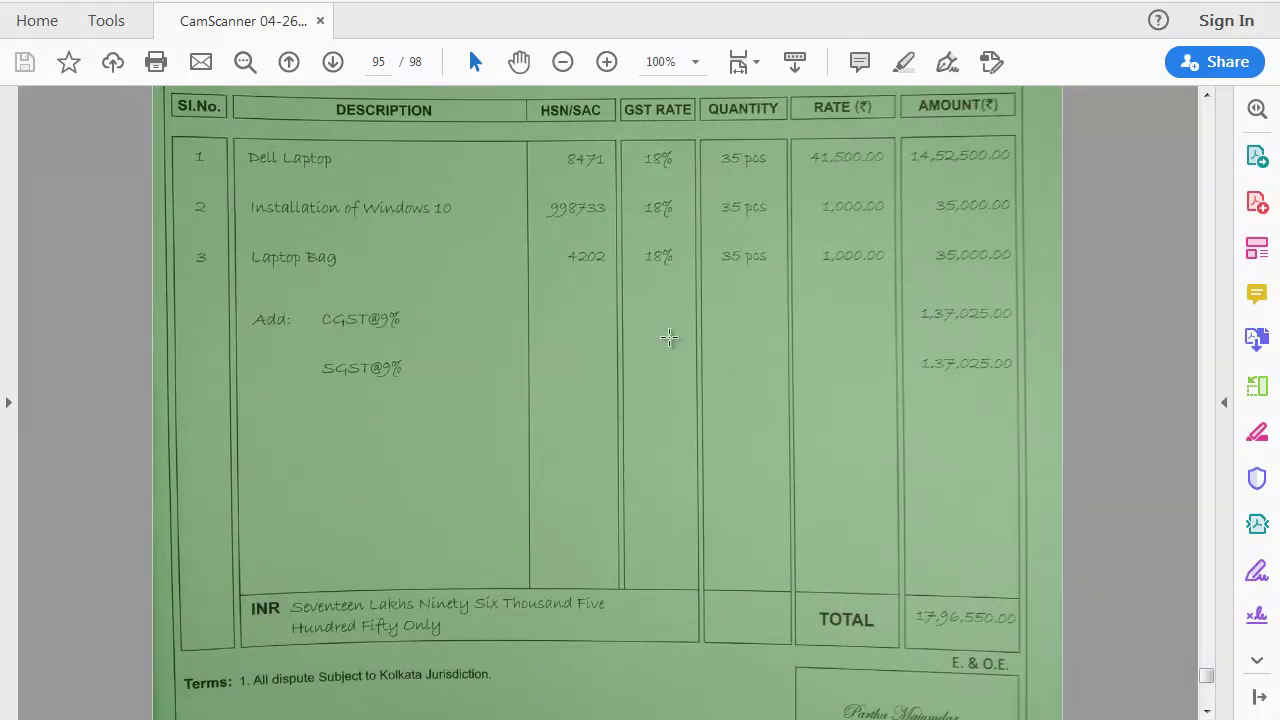
key(alt+Tab)
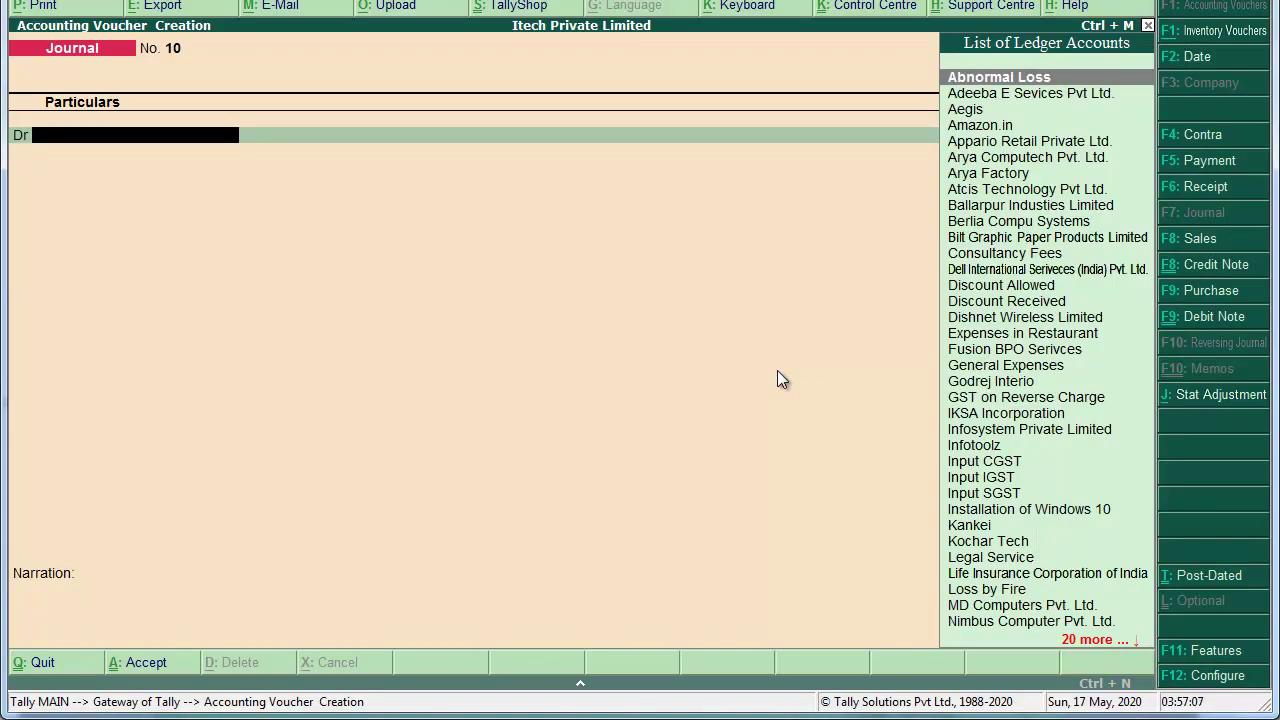
Step: Start sales item invoice 27 with reference 014/19-20 and begin creating a new party ledger
key(F8)
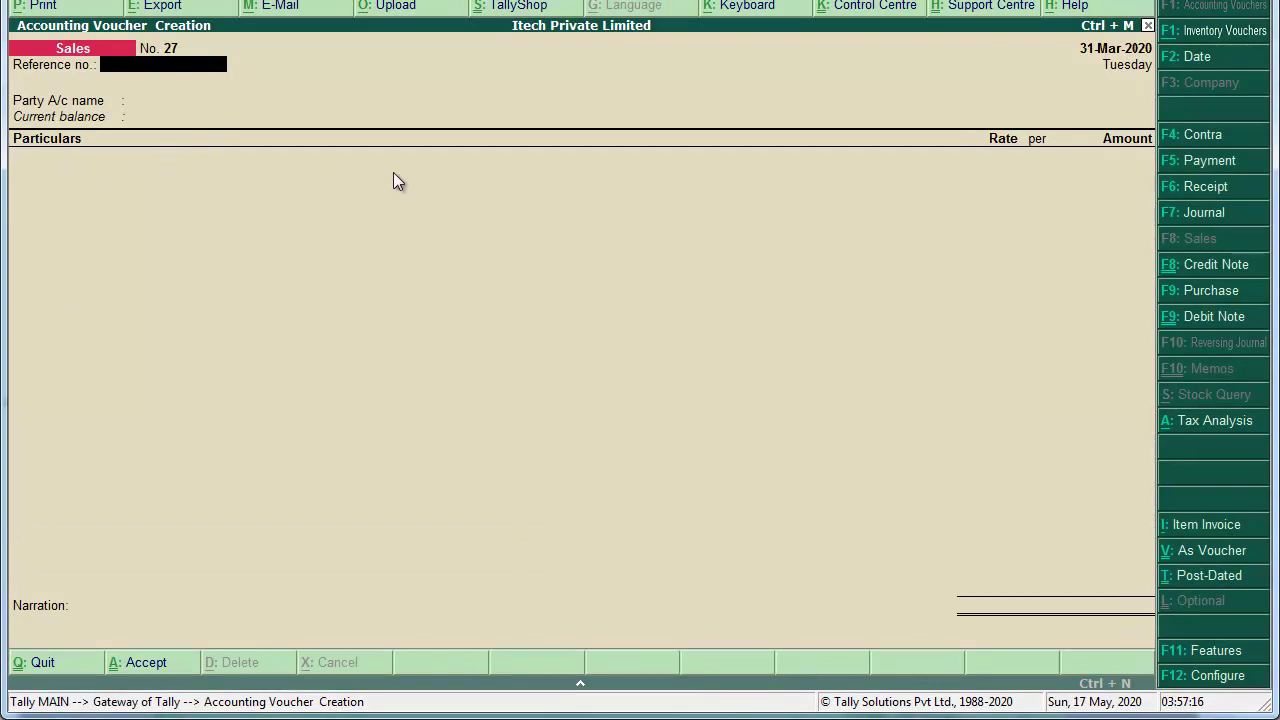
key(alt+i)
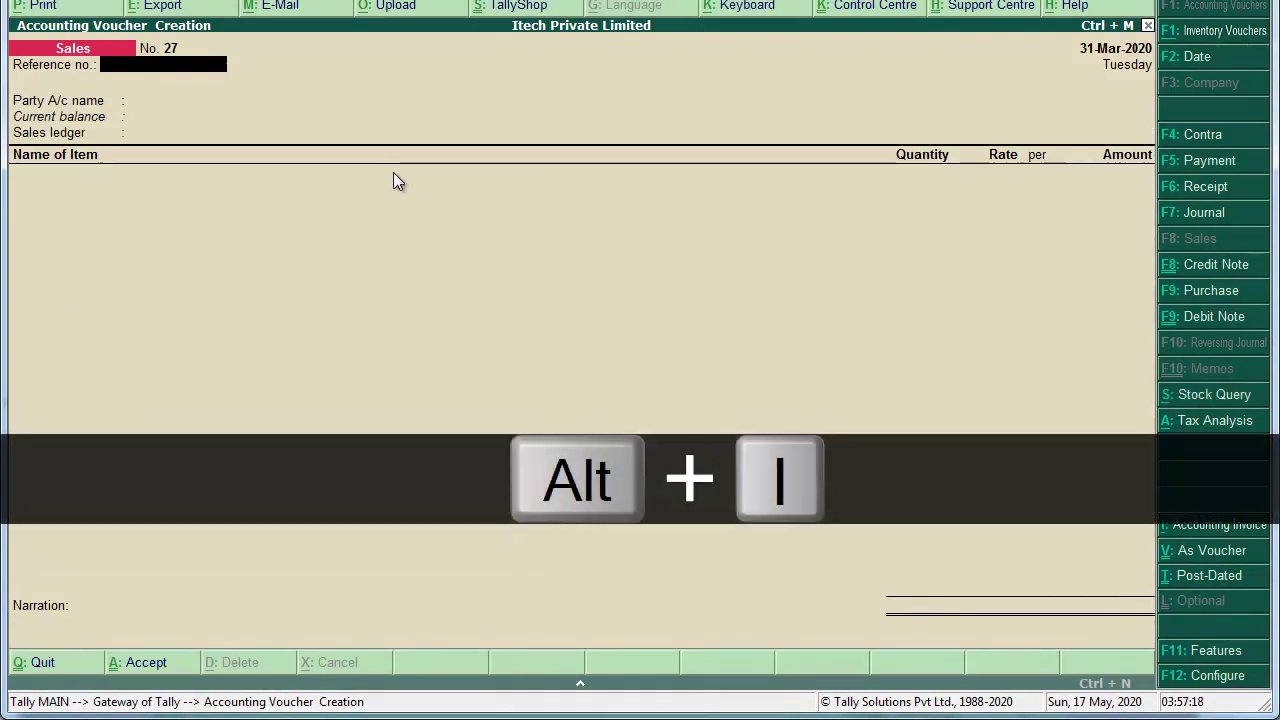
text(014/19-20)
key(Return)
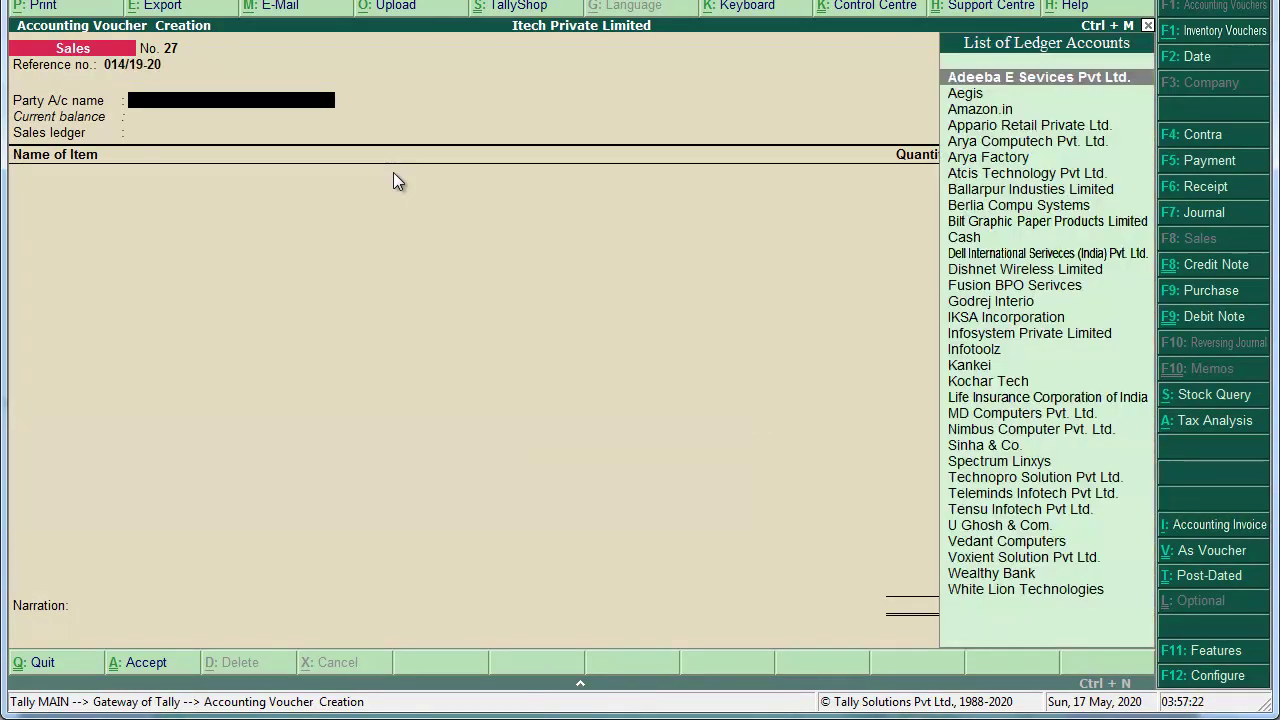
key(alt+c)
Step: Name the new ledger 'Inovara Technoloies Pvt Ltd.' under Sundry Debtors
text(Inovare)
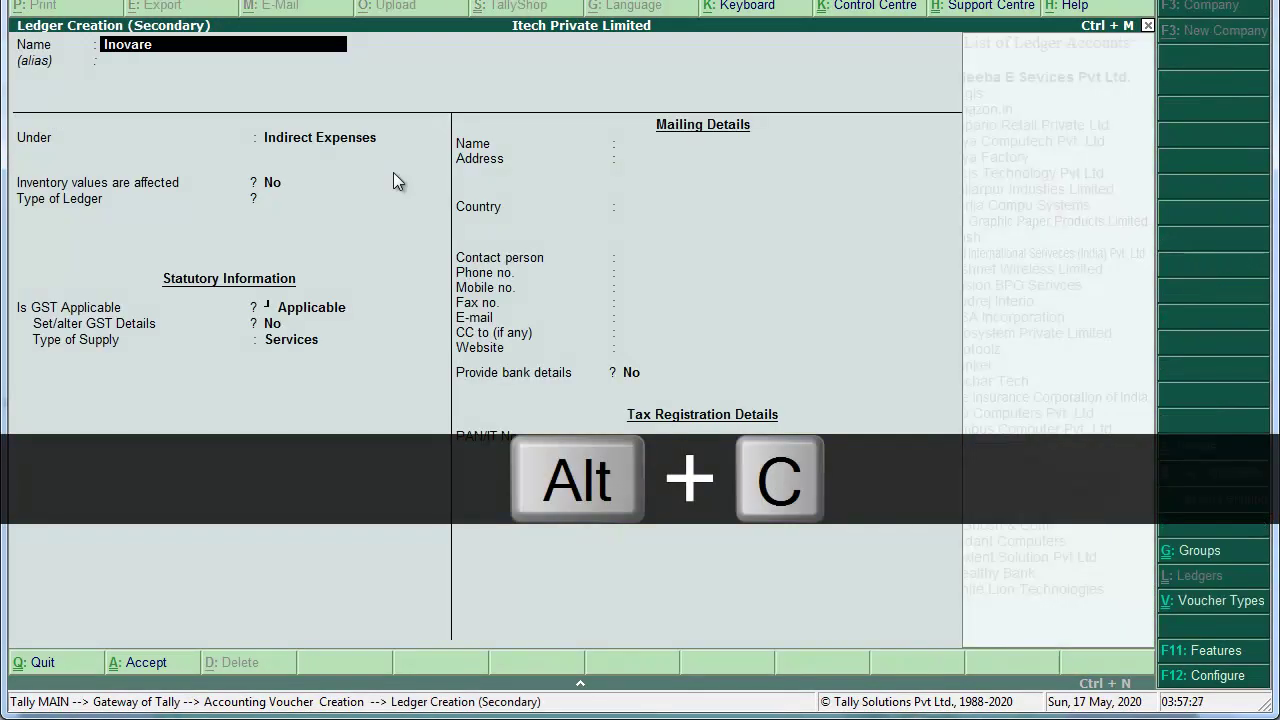
key(BackSpace)
text(a)
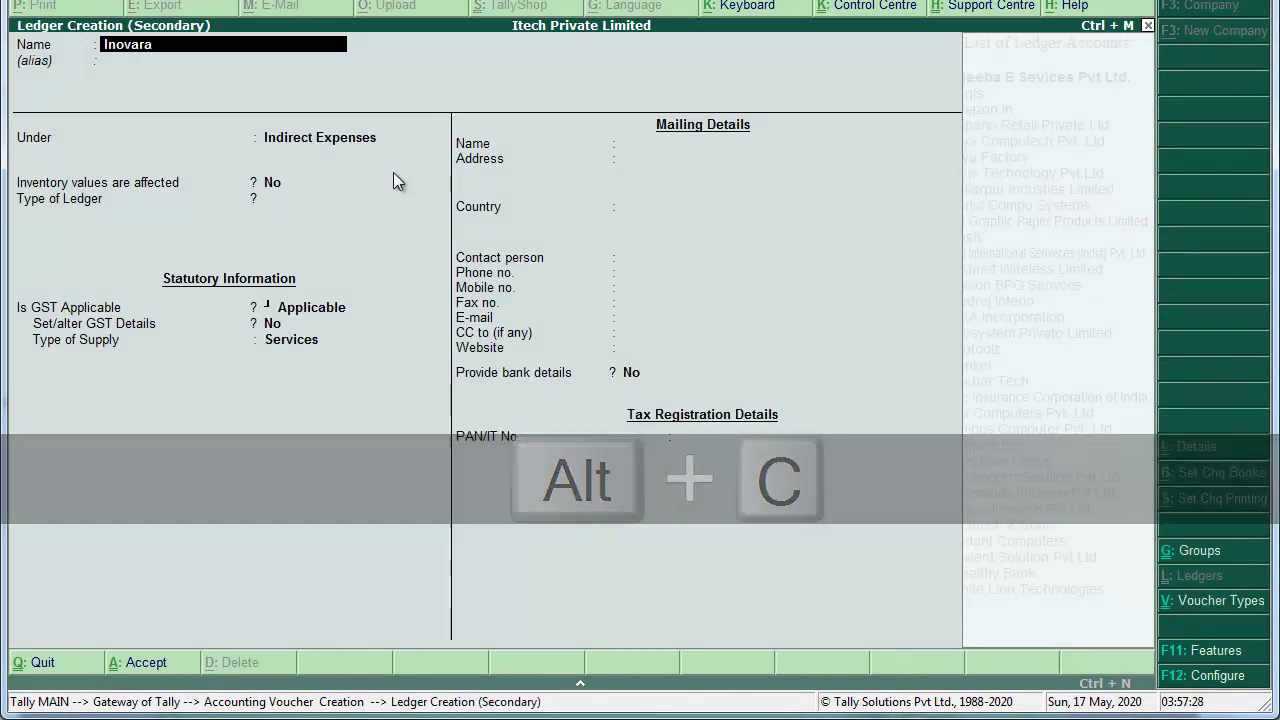
text( Tech)
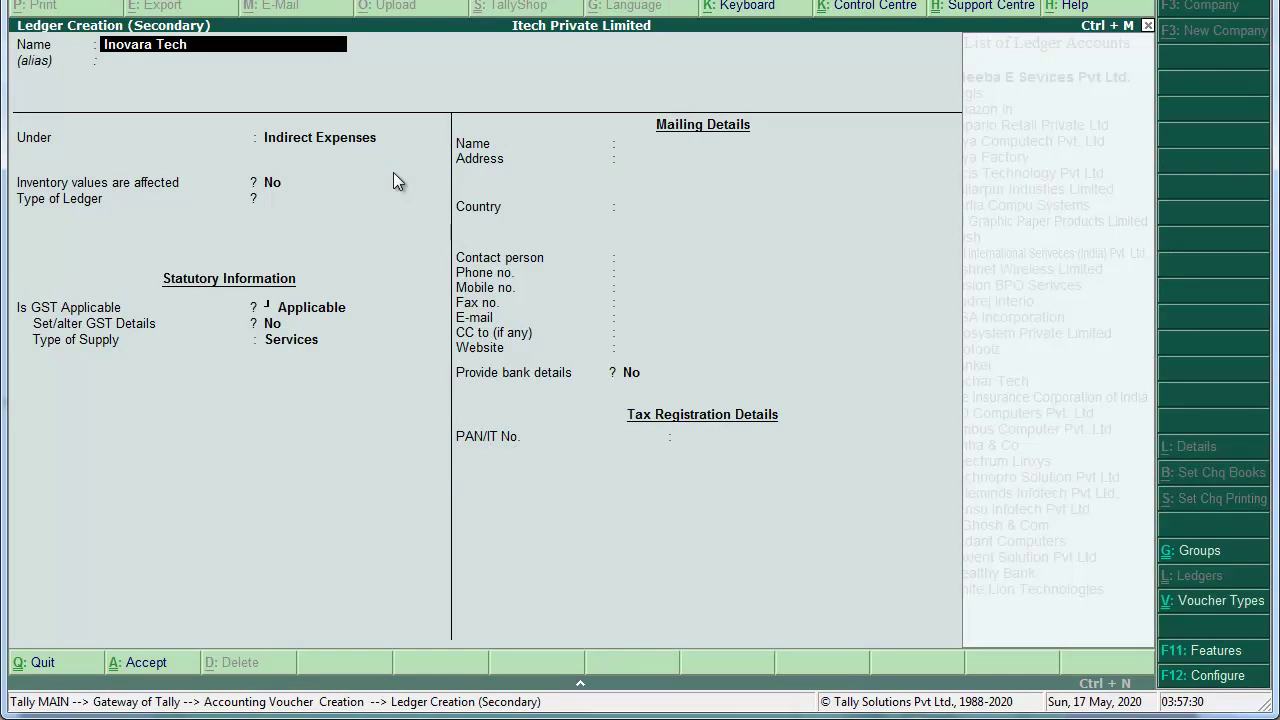
text(noloies Pvt Ltd.)
key(Return)
text(sun)
key(Down)
key(Return)
key(Return)
key(Return)
key(Return)
key(Return)
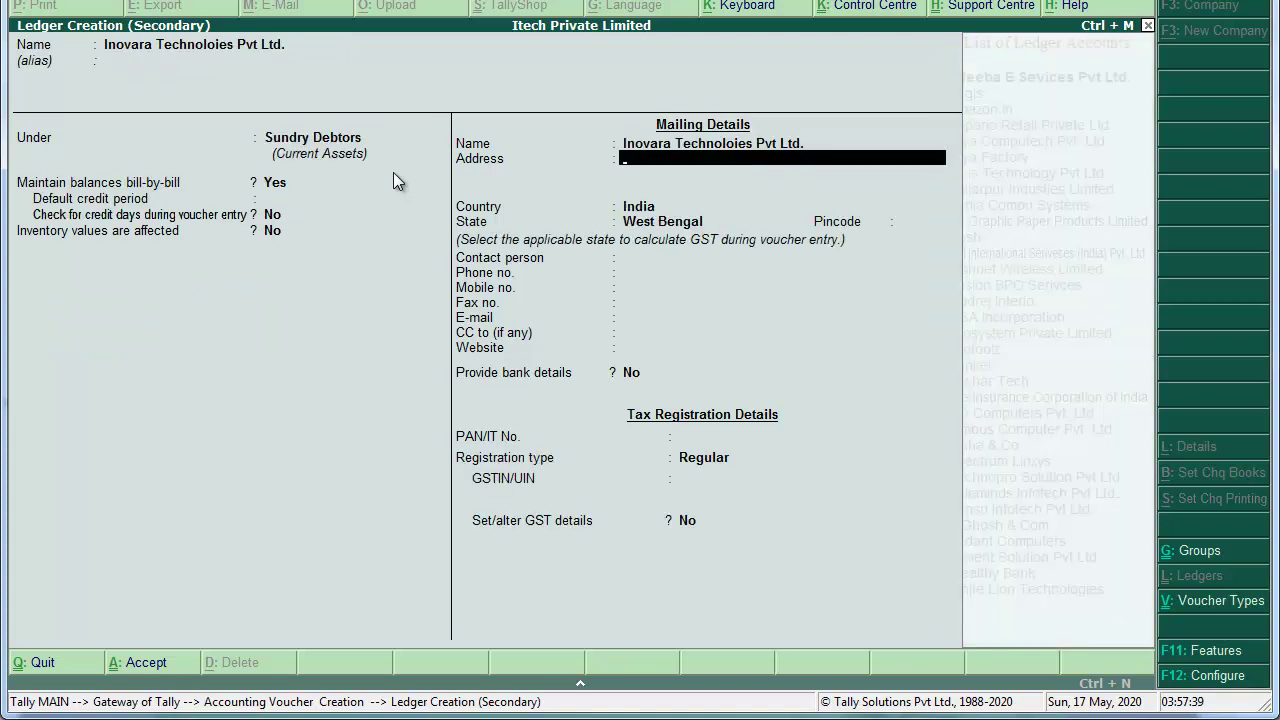
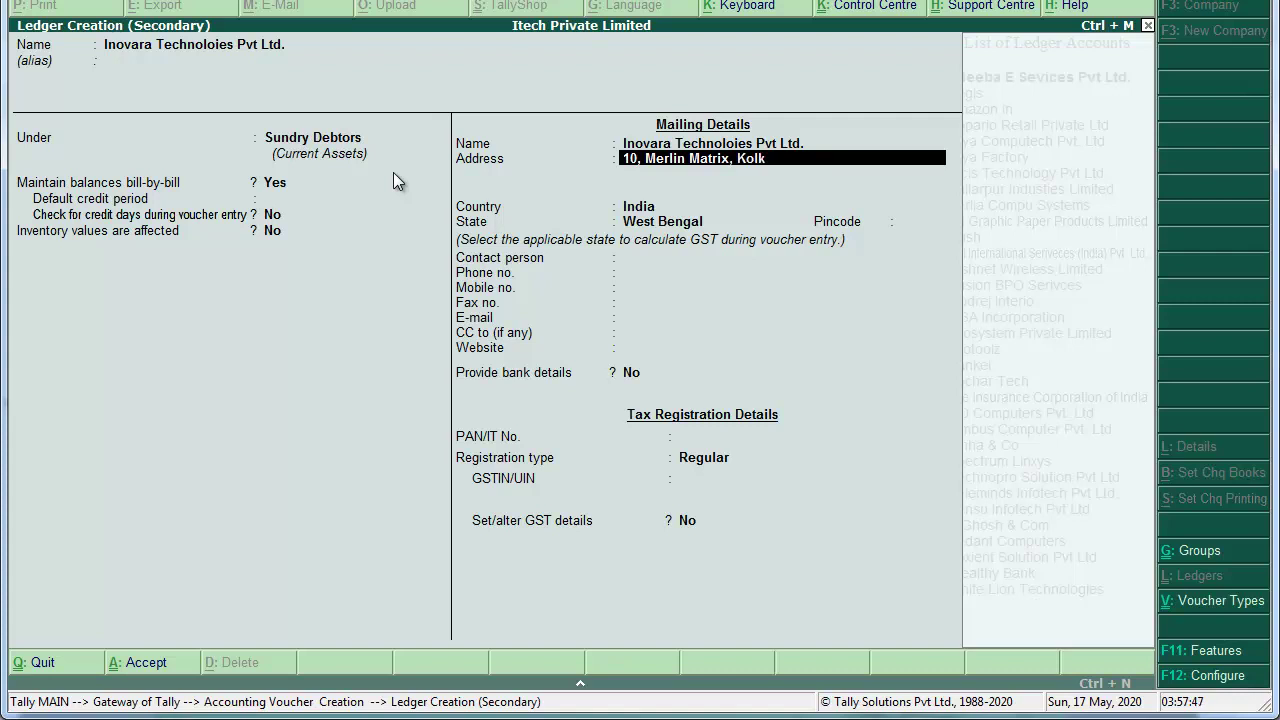
key(Return)
text(West Bengal)
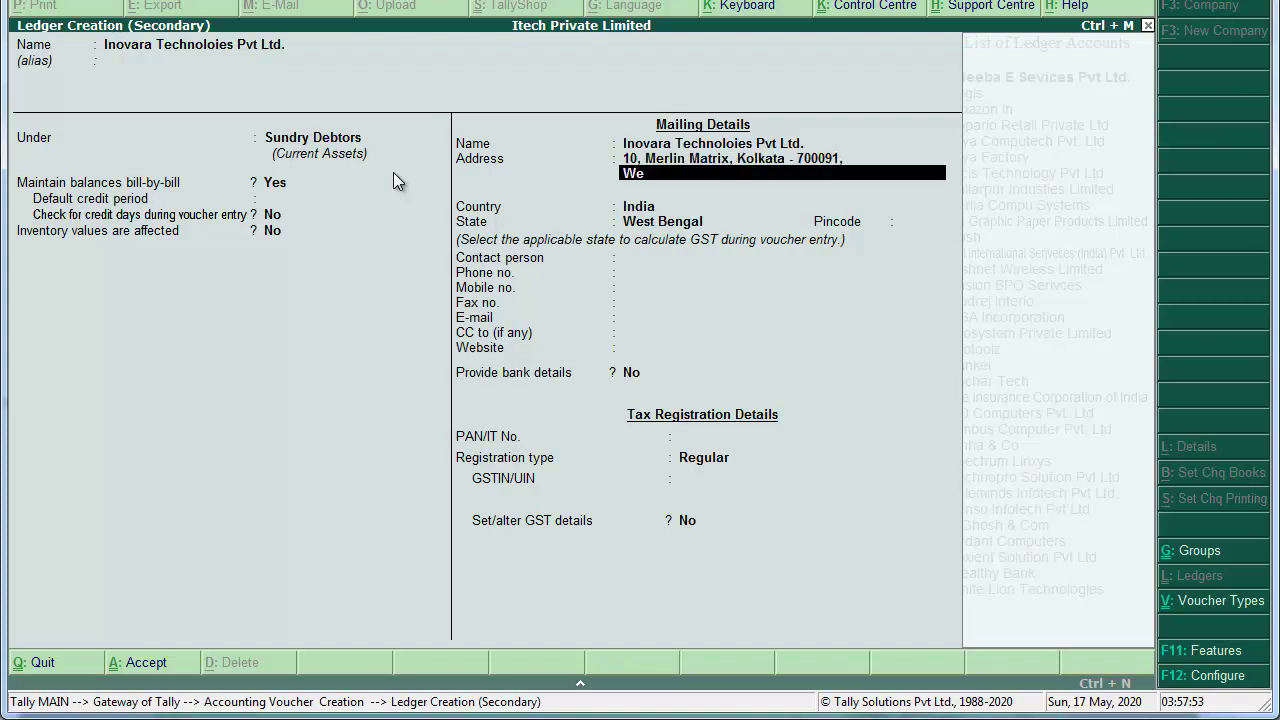
key(Return)
key(Return)
key(Return)
key(Return)
text(700091)
key(Return)
key(Return)
key(Return)
key(Return)
key(Return)
key(Return)
key(Return)
key(Return)
key(Return)
key(Return)
key(Return)
key(Return)
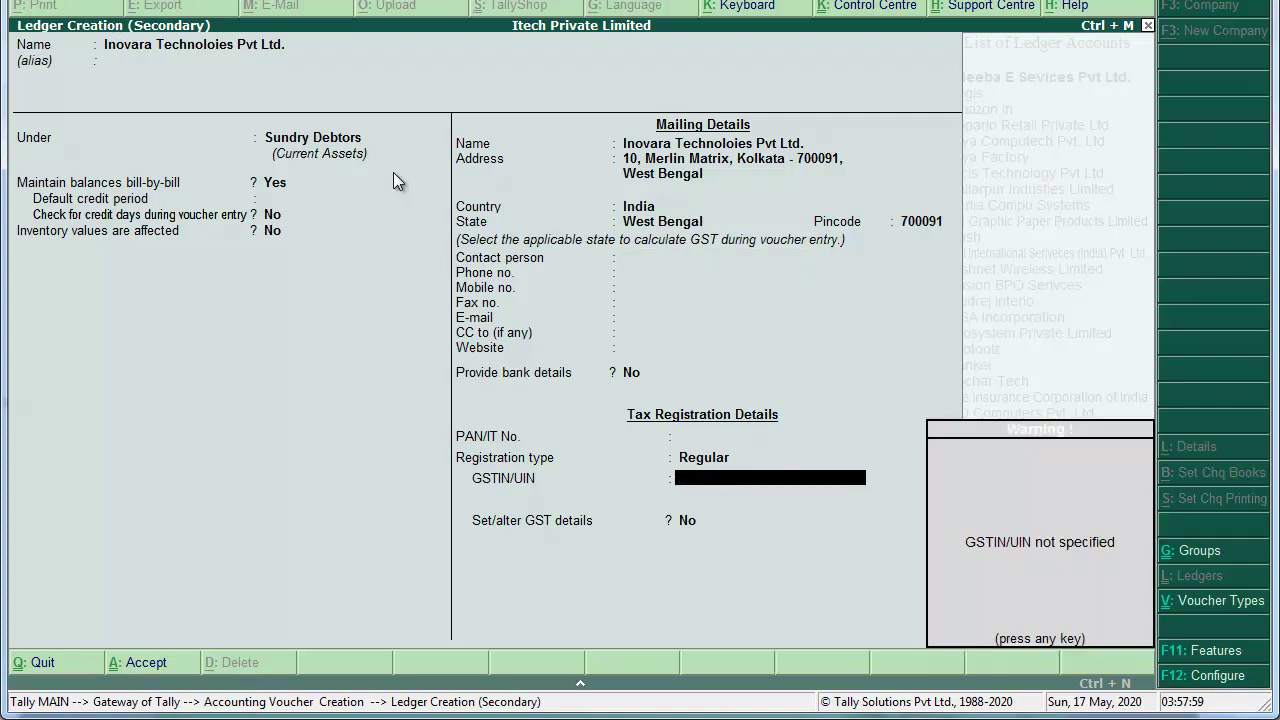
key(Return)
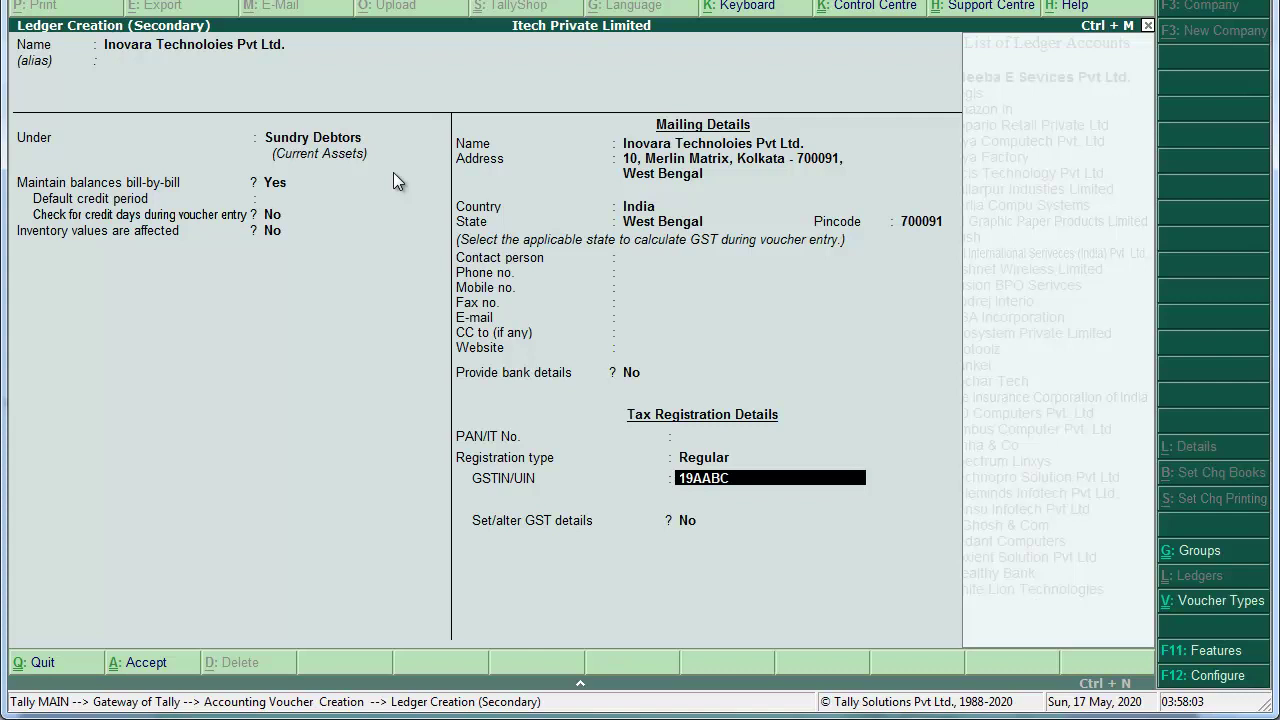
key(Return)
key(Return)
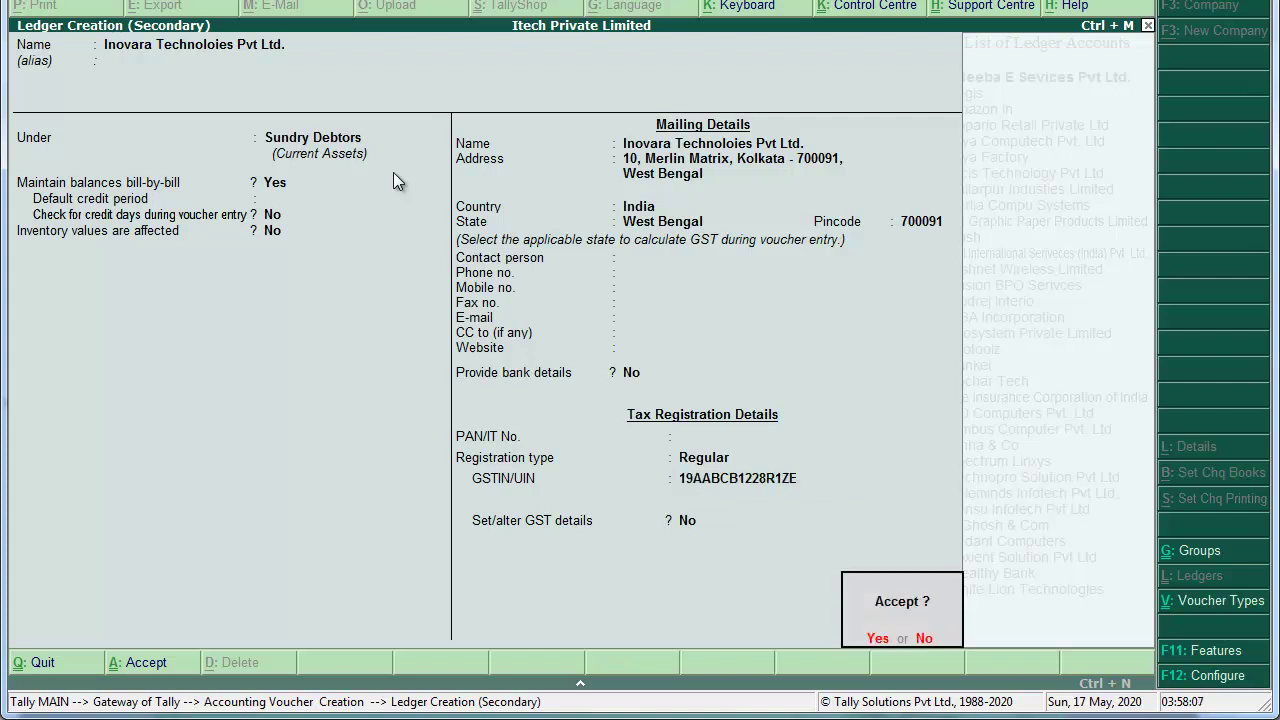
key(Return)
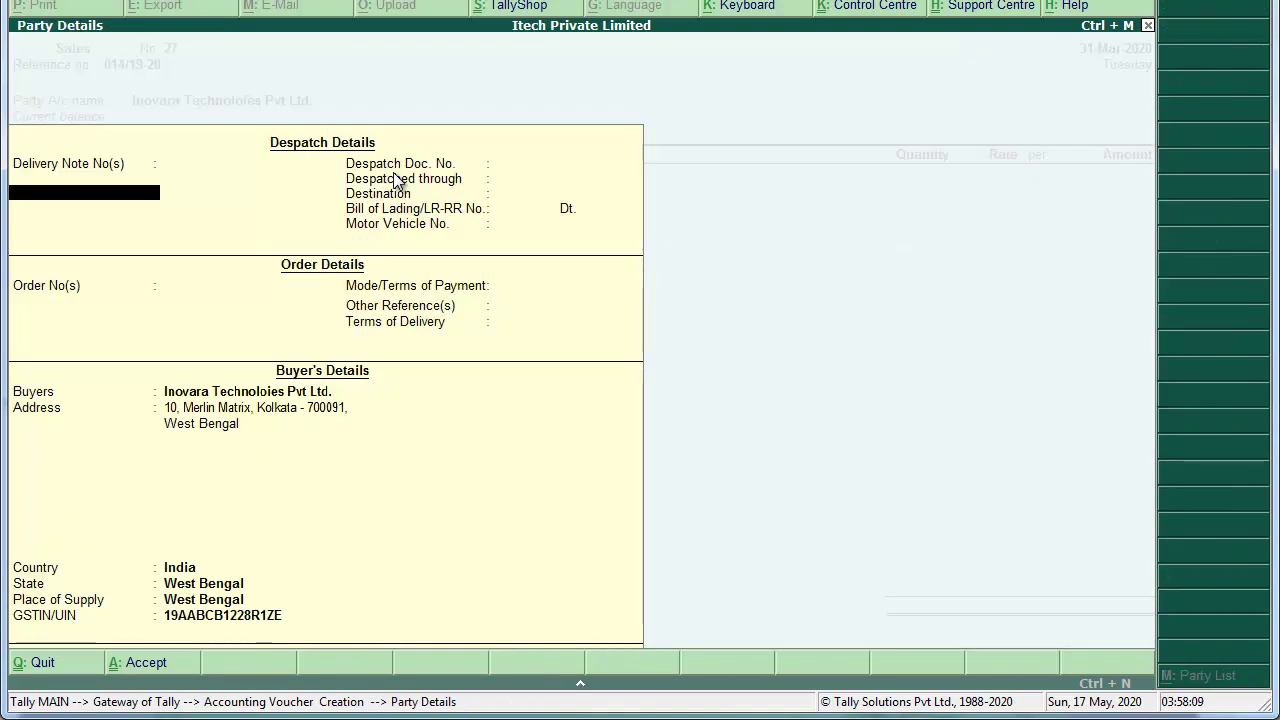
Step: Keep the Sale ledger and bill 35 Dell Vastro 3568 Laptops at 41,500 each
key(ctrl+a)
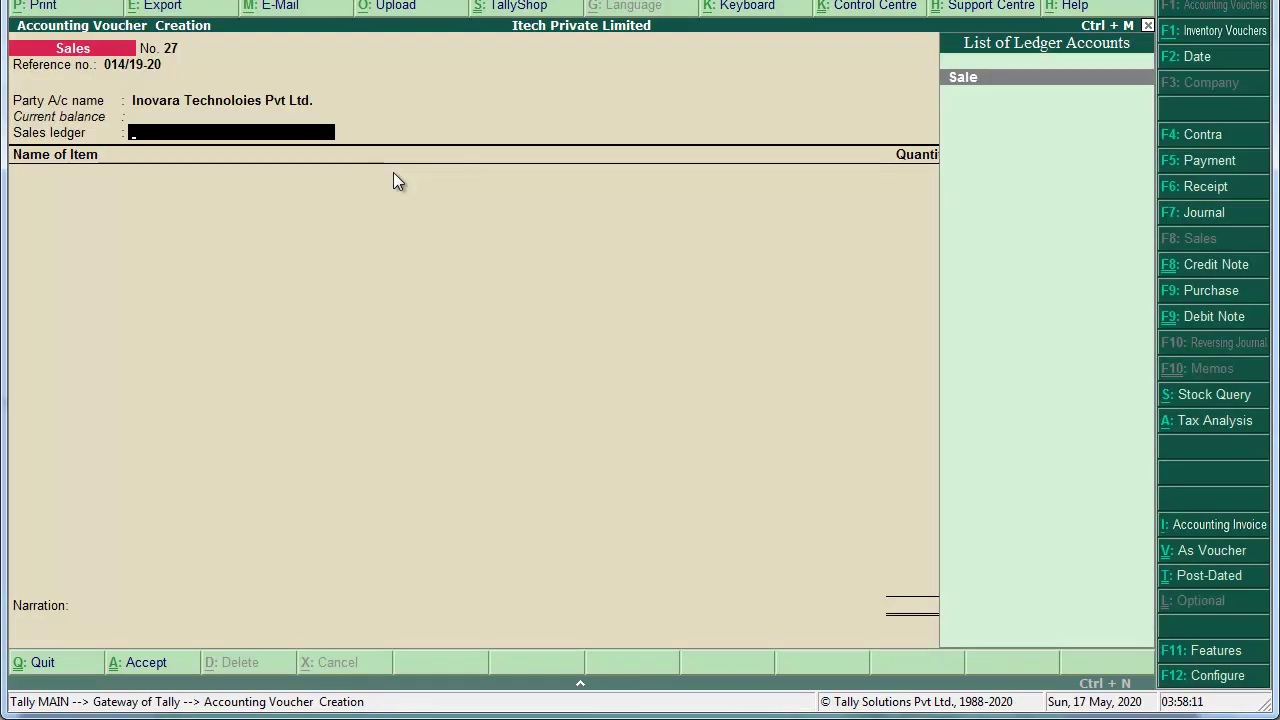
key(Return)
text(Del)
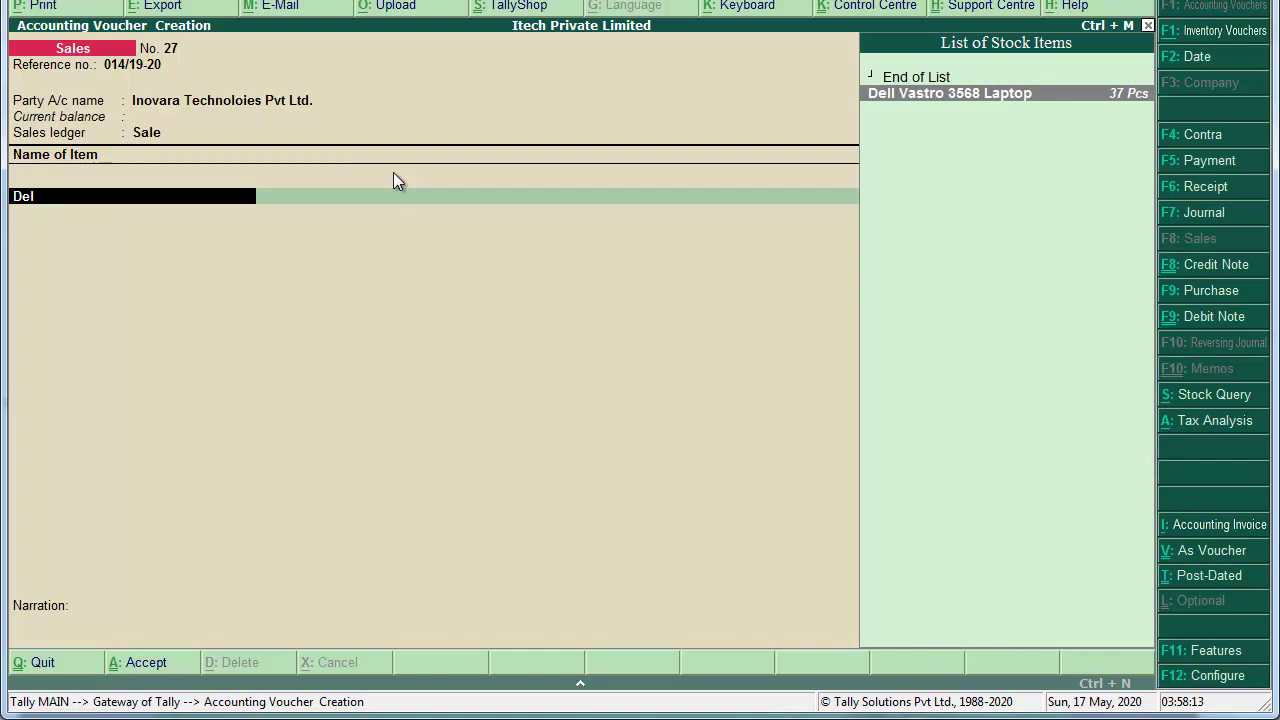
key(Return)
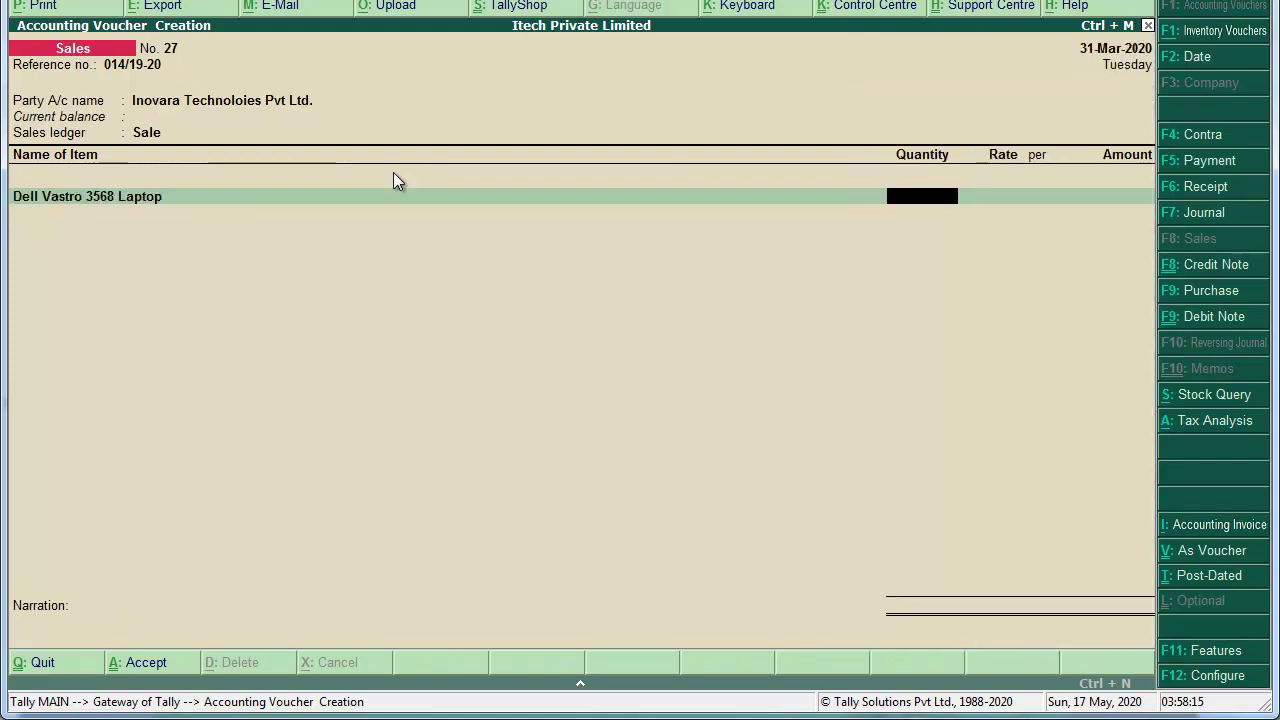
text(35)
key(Return)
text(41,500)
key(Return)
key(Return)
key(Return)
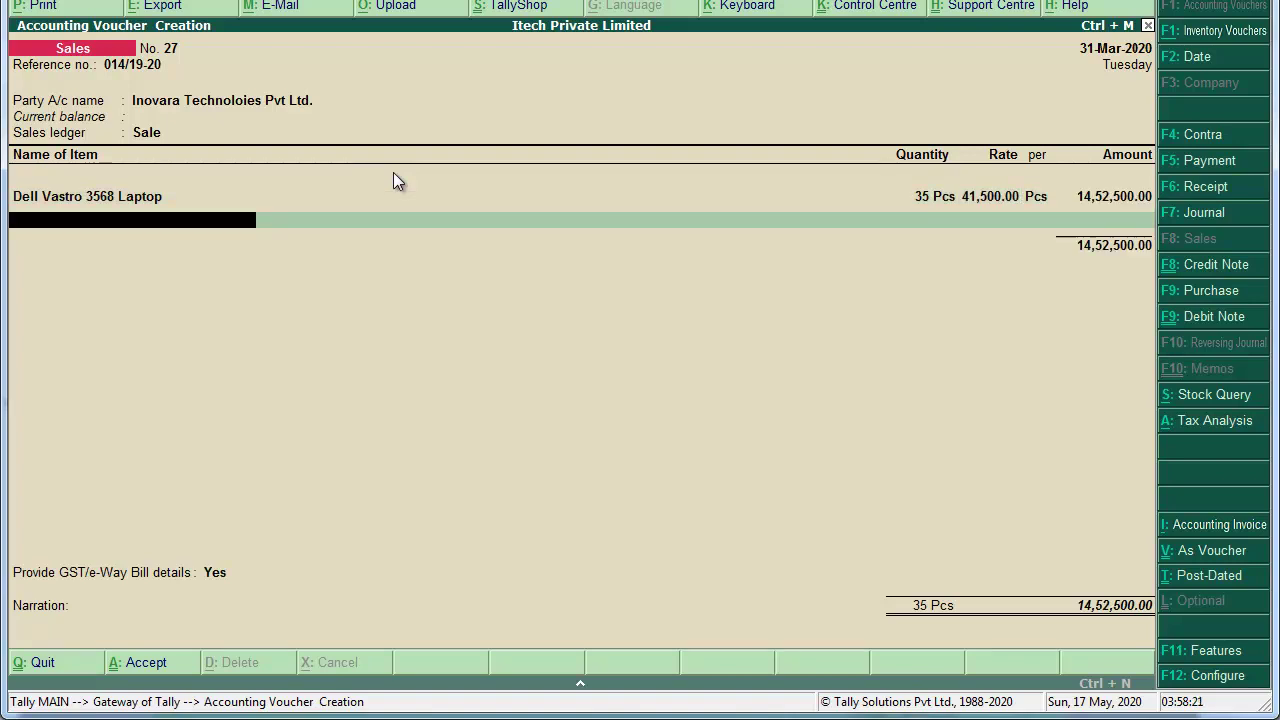
Step: Add 35 15.6 HP Laptop Bags at 1,000 each
text(L)
key(Down)
key(Down)
key(Up)
key(Up)
key(Return)
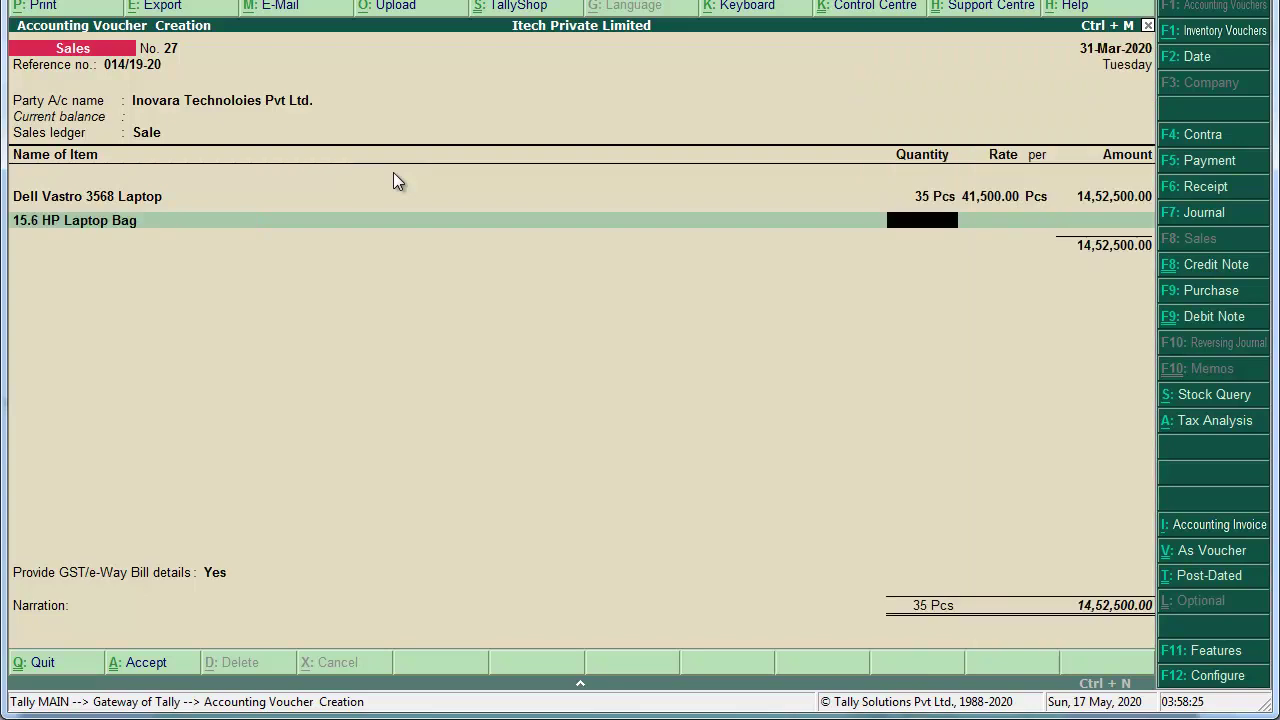
text(35)
key(Return)
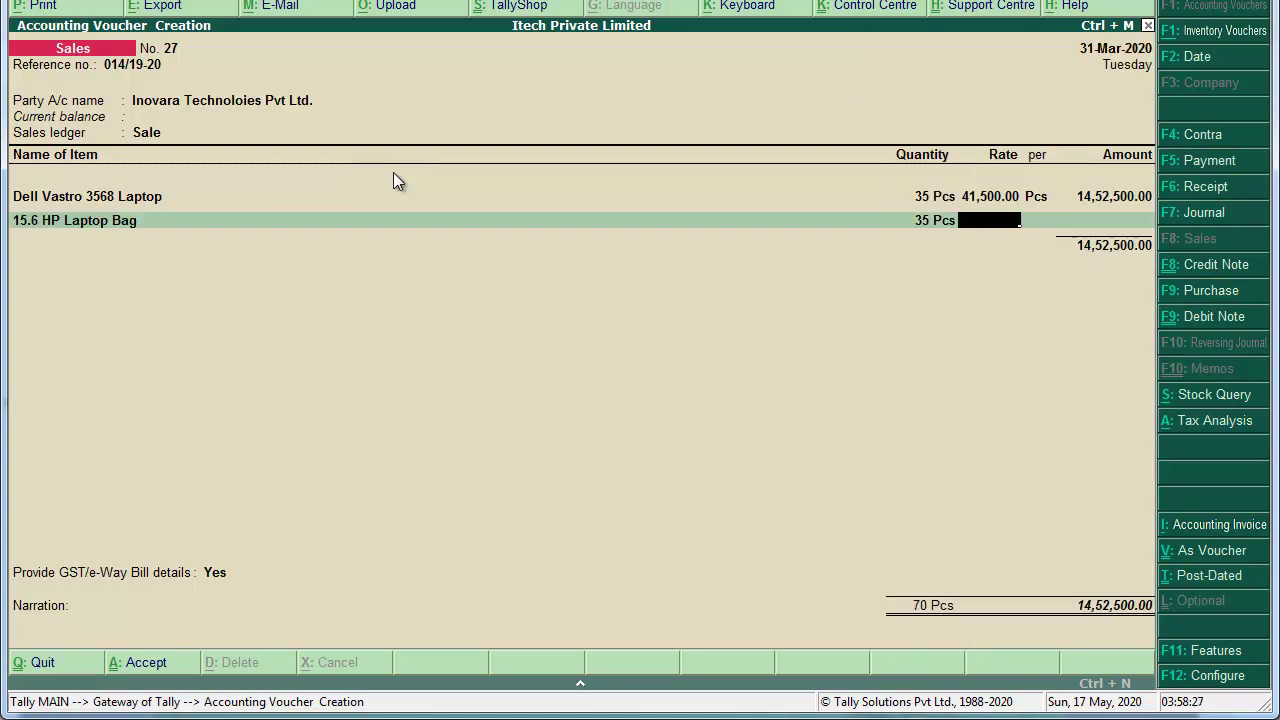
text(1000)
key(Return)
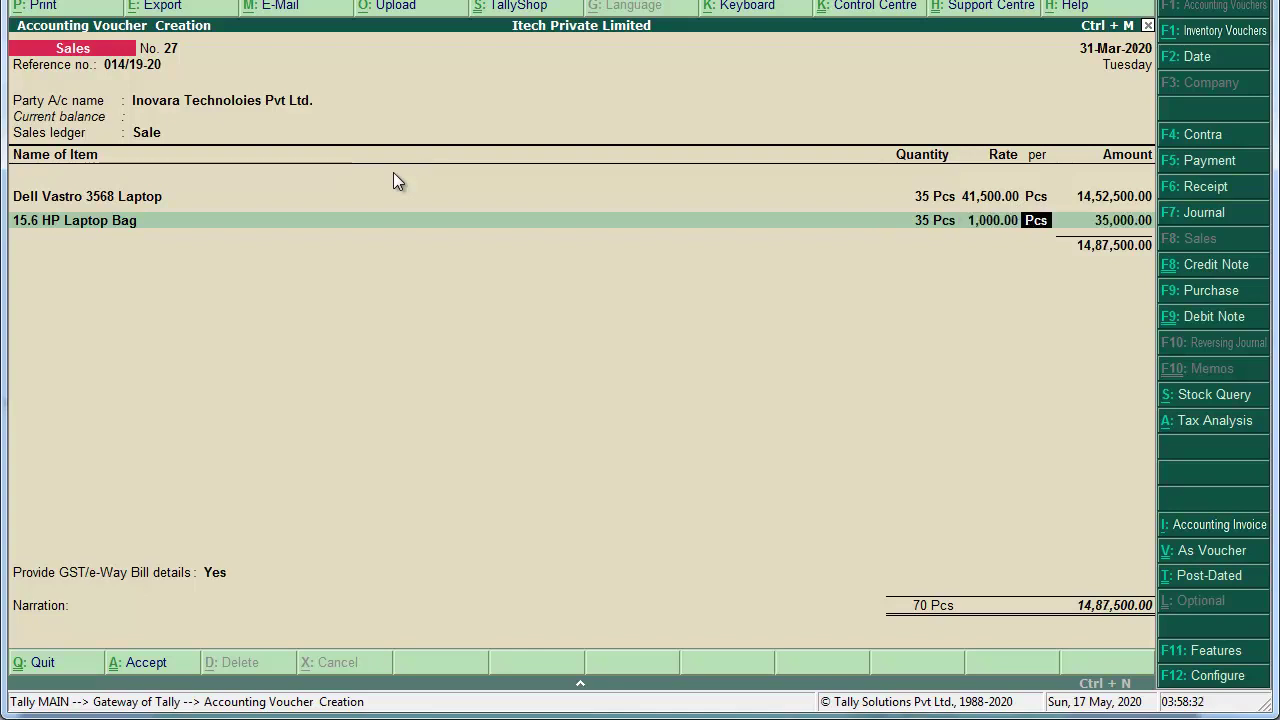
key(Return)
key(Return)
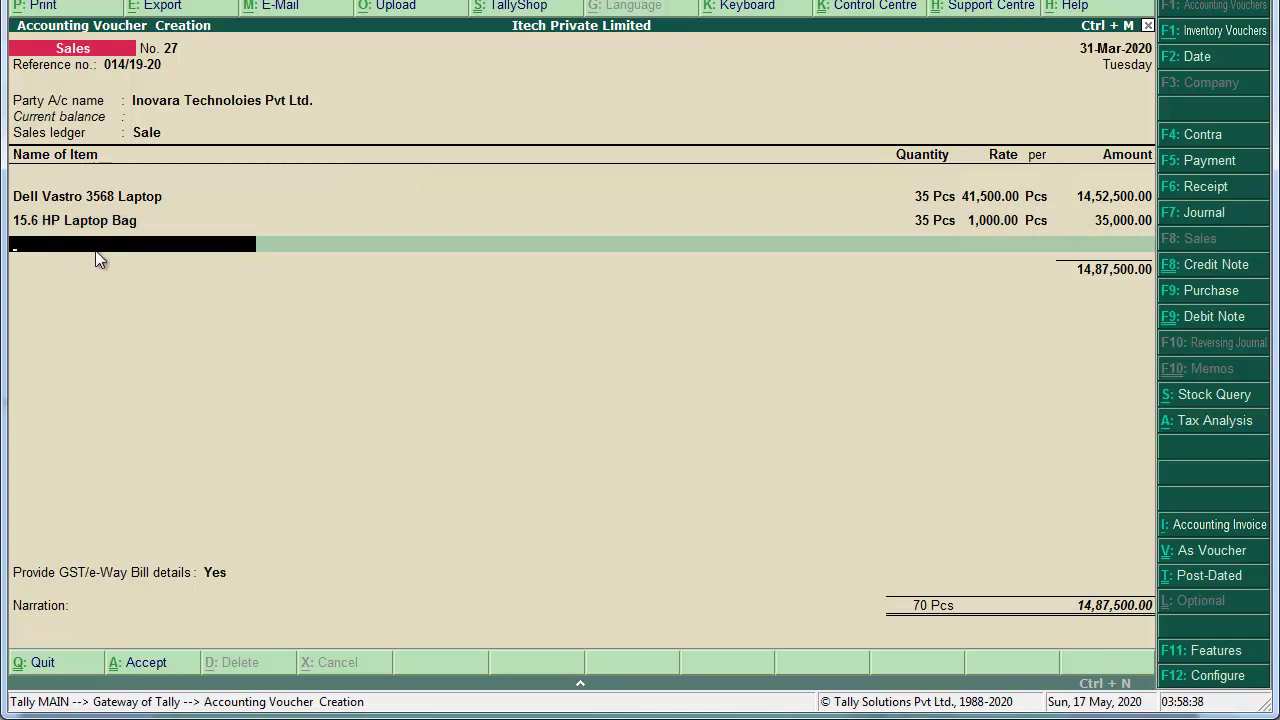
Step: Add Installation of Windows 10 at 35,000 plus calculated Output CGST and Output SGST
key(Return)
text(Ins)
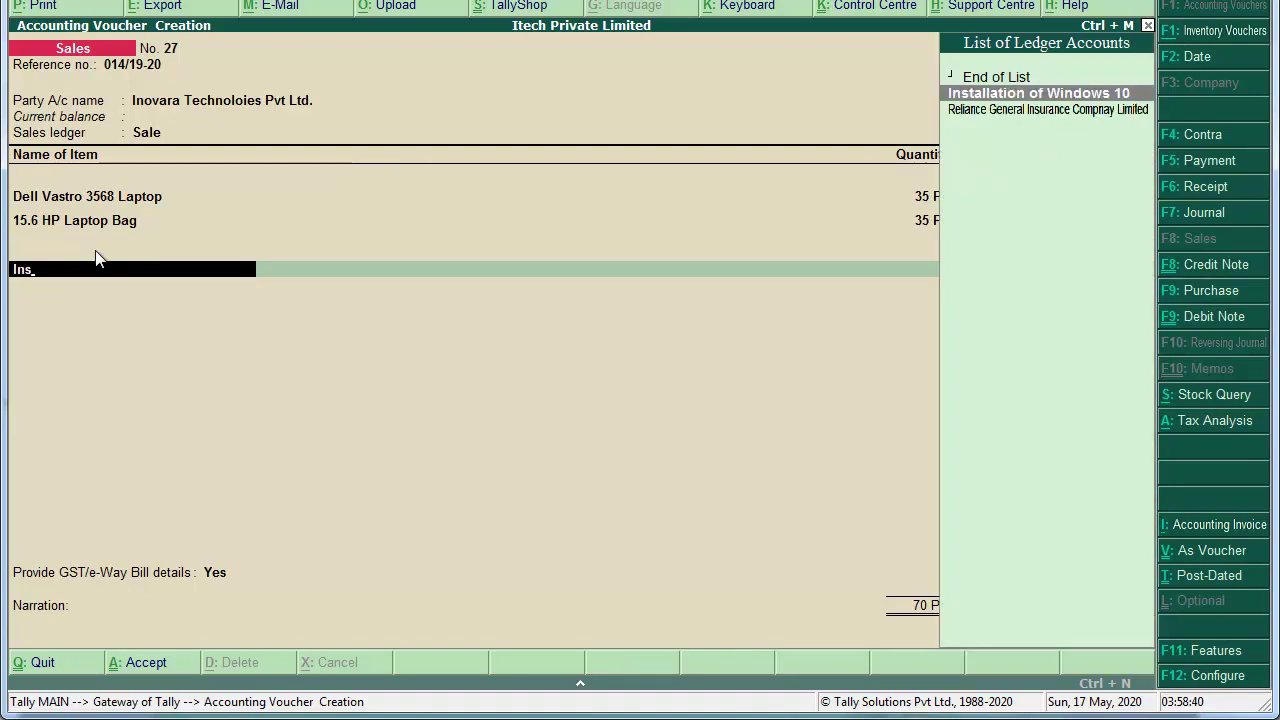
key(Return)
text(35,000)
key(Return)
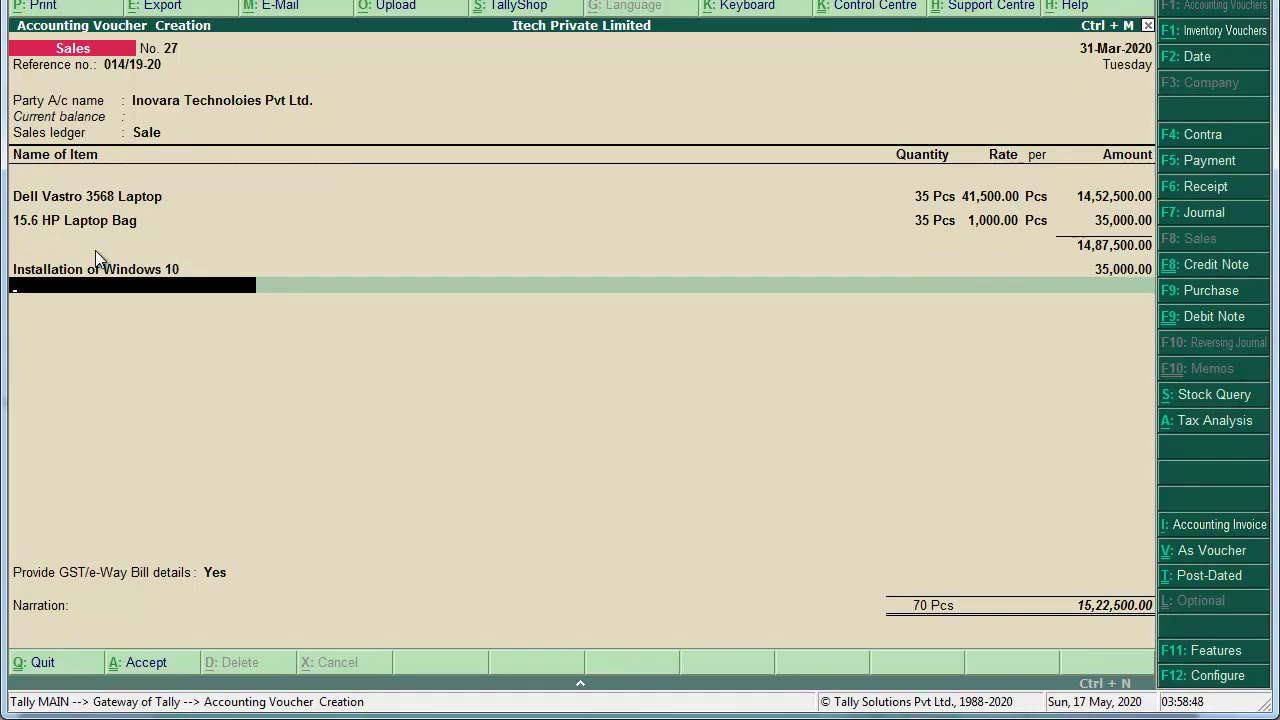
text(Out)
key(Down)
key(Down)
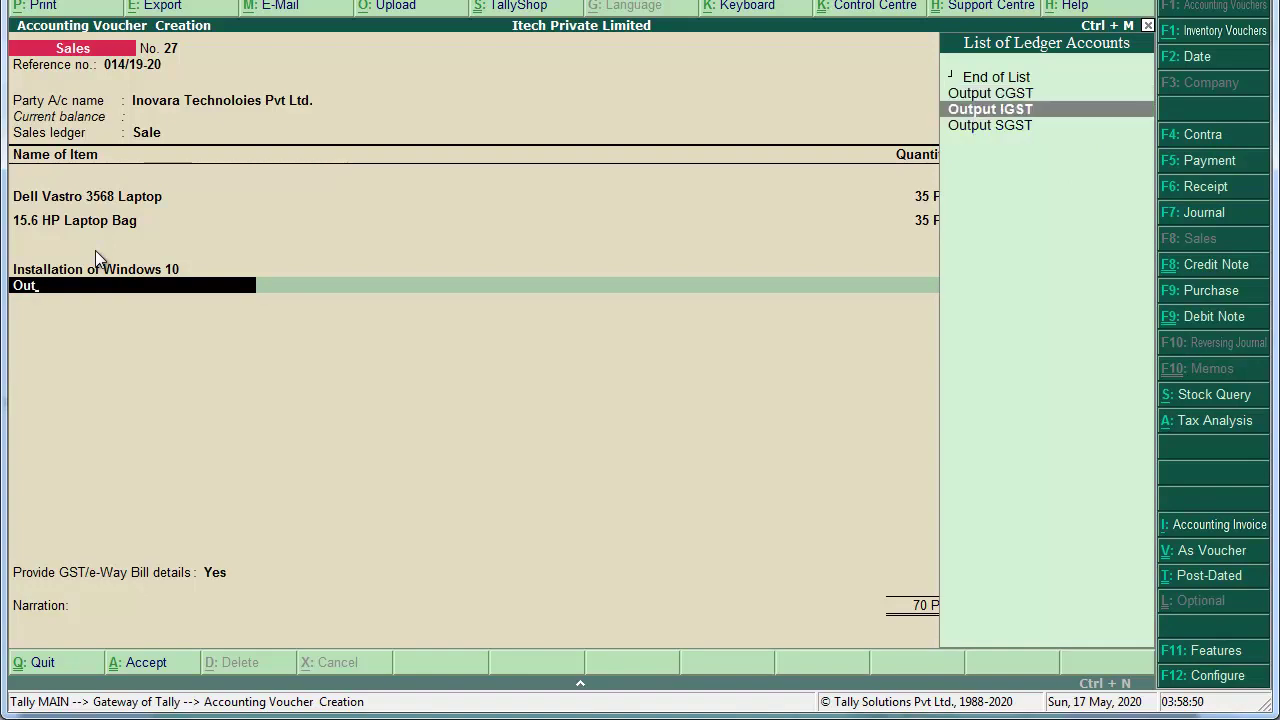
key(Up)
key(Return)
key(Return)
text(Out)
key(Down)
key(Down)
key(Down)
key(Return)
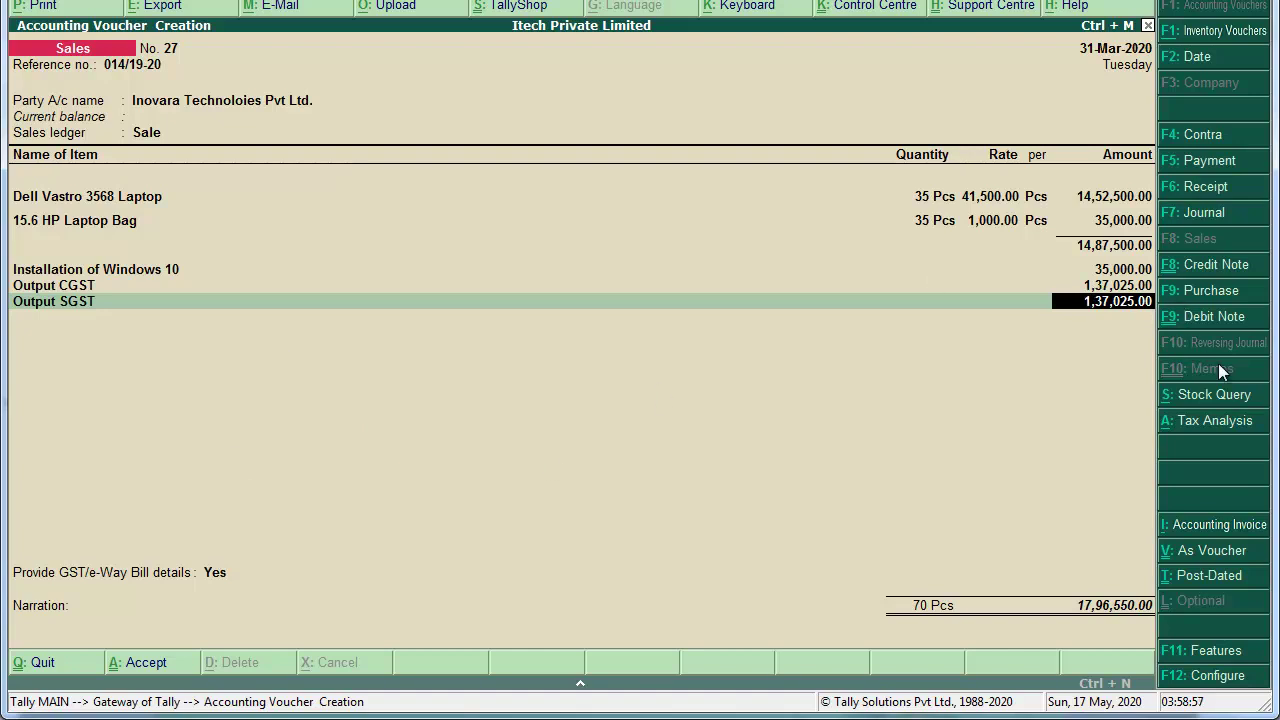
key(Return)
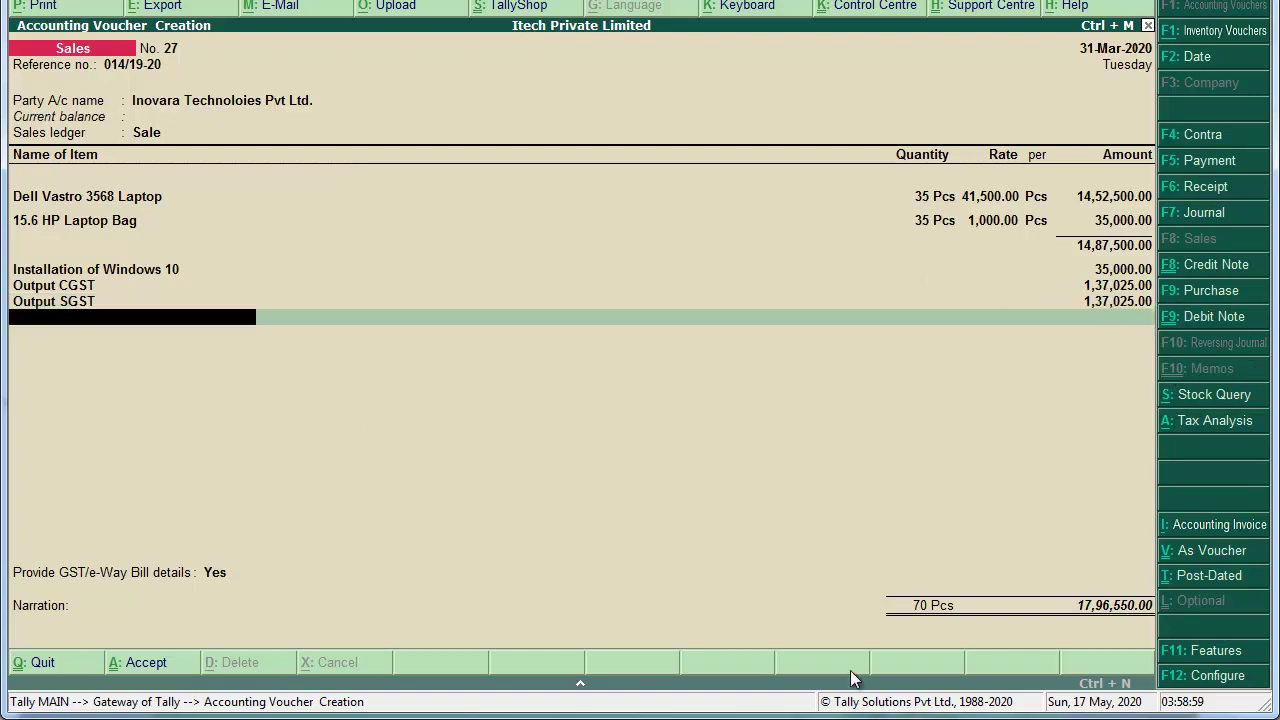
Step: Set e-Way Bill details to No, reuse narration 'Being Goods Sold.', and save voucher 27
key(Return)
key(Up)
key(Return)
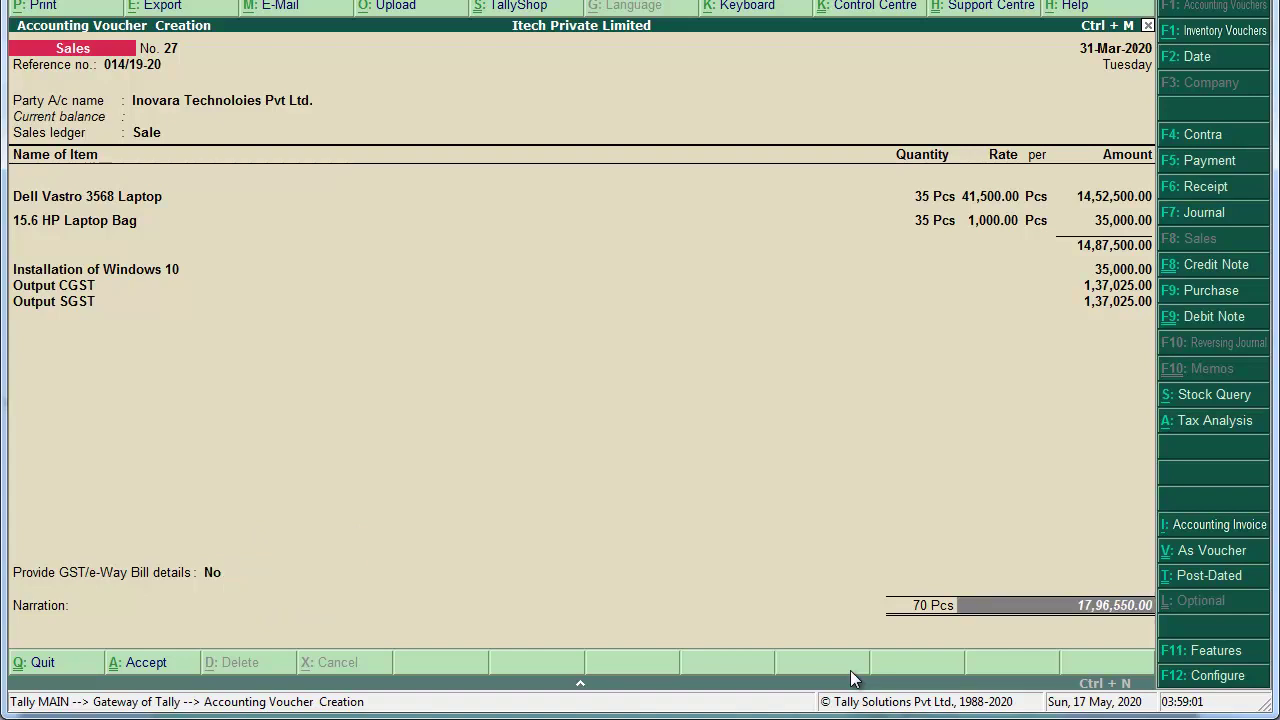
key(Return)
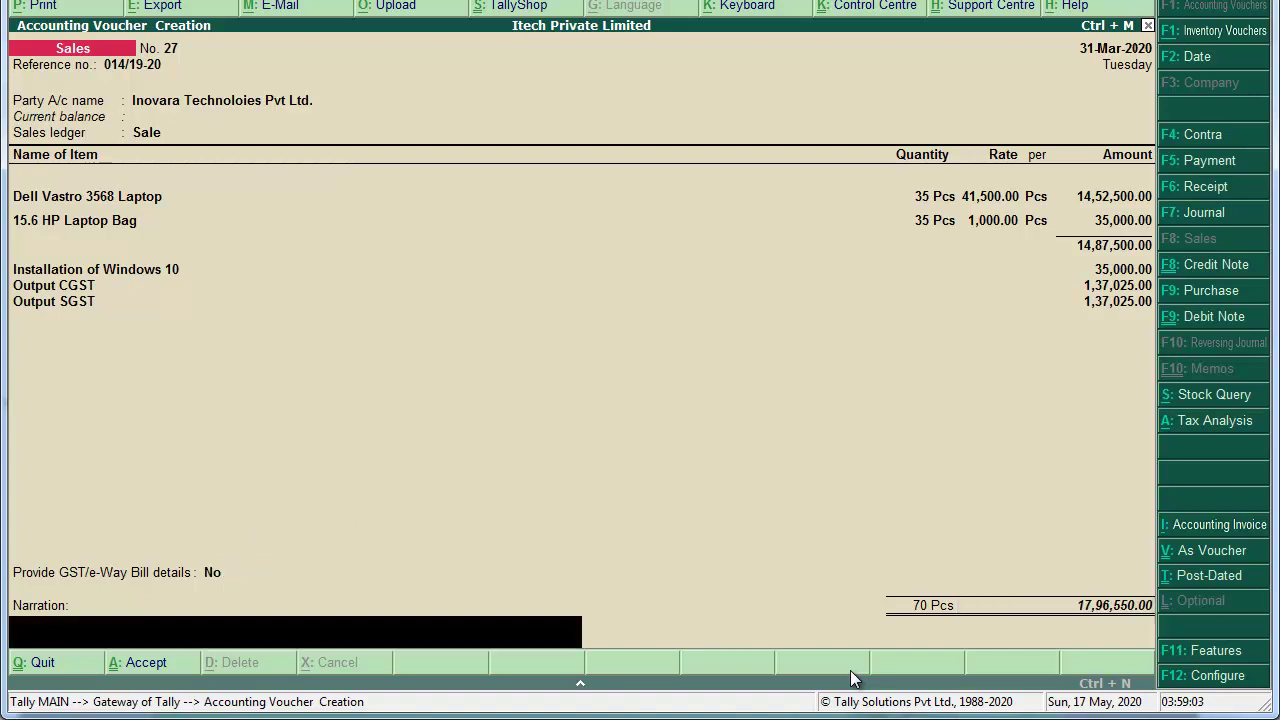
key(ctrl+r)
key(Return)
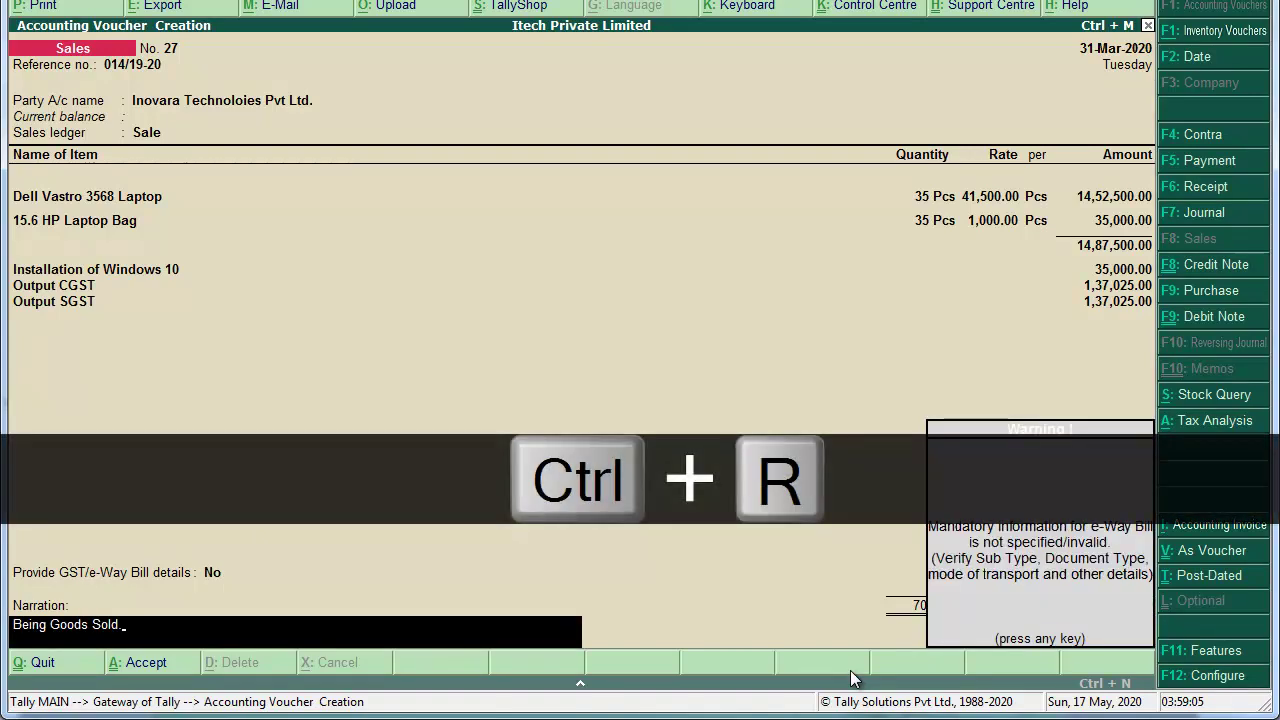
key(Return)
key(Return)
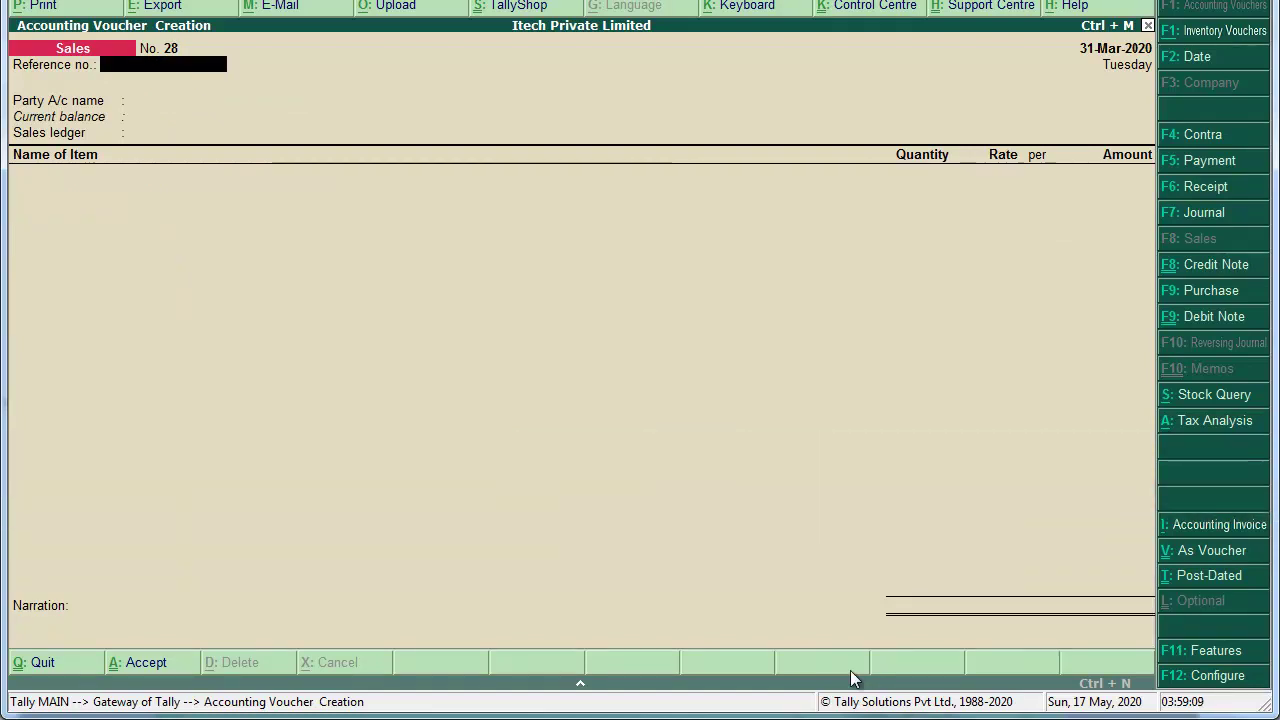
key(alt+Tab)
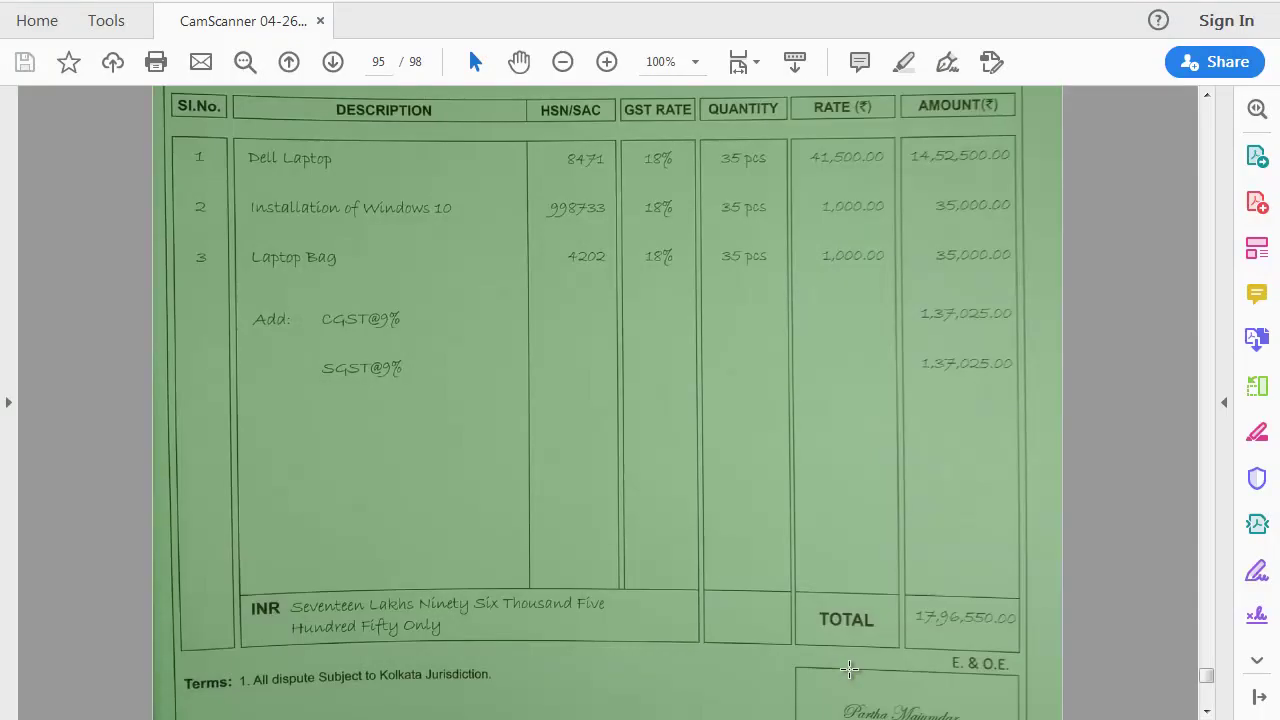
Step: Back in Tally, go from Gateway of Tally through Display > Statutory Reports to the GST reports list
scroll(849, 669, down, 10)
scroll(849, 669, up, 1)
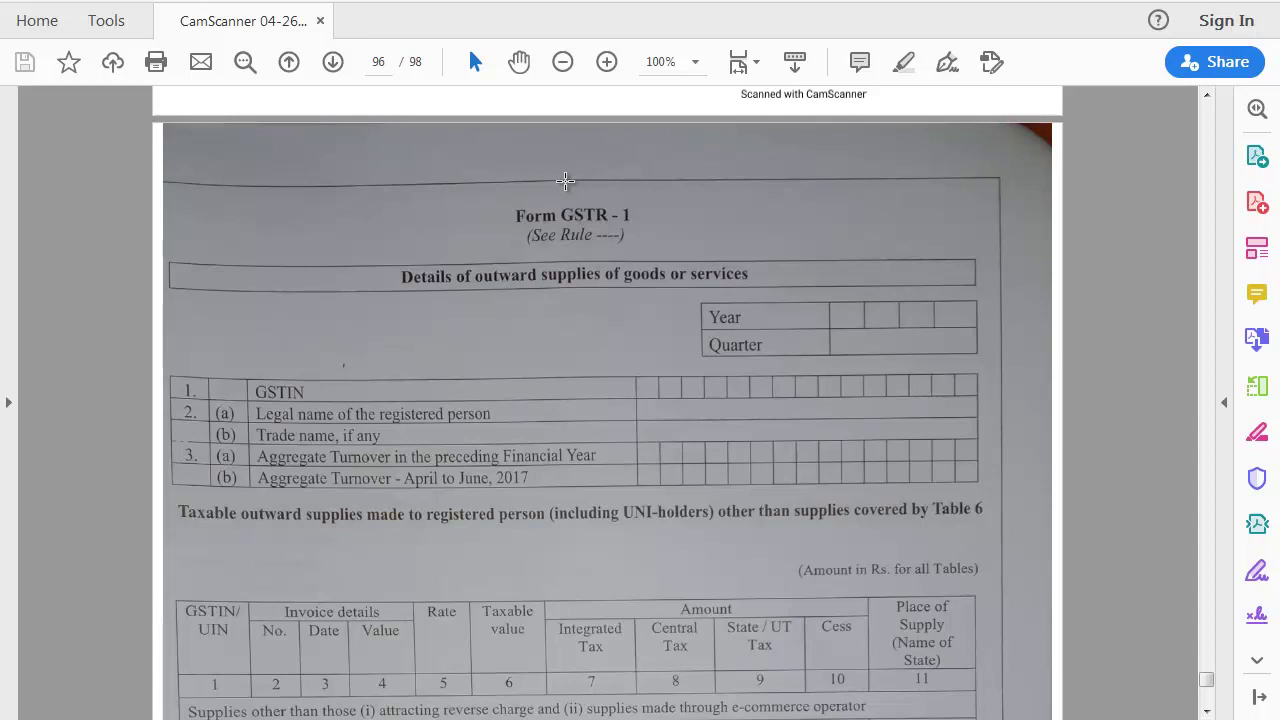
key(alt+Tab)
key(ctrl+q)
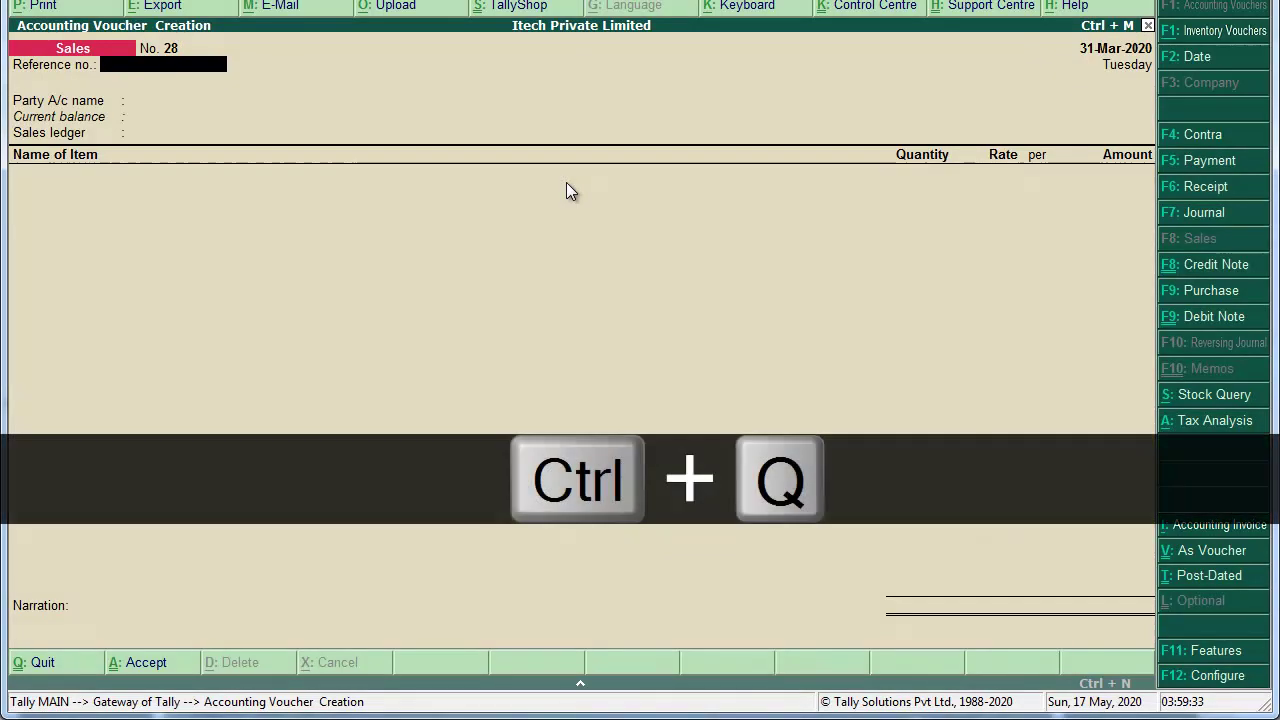
key(Down)
key(Down)
key(Down)
key(Down)
key(Down)
key(Down)
key(Down)
key(Down)
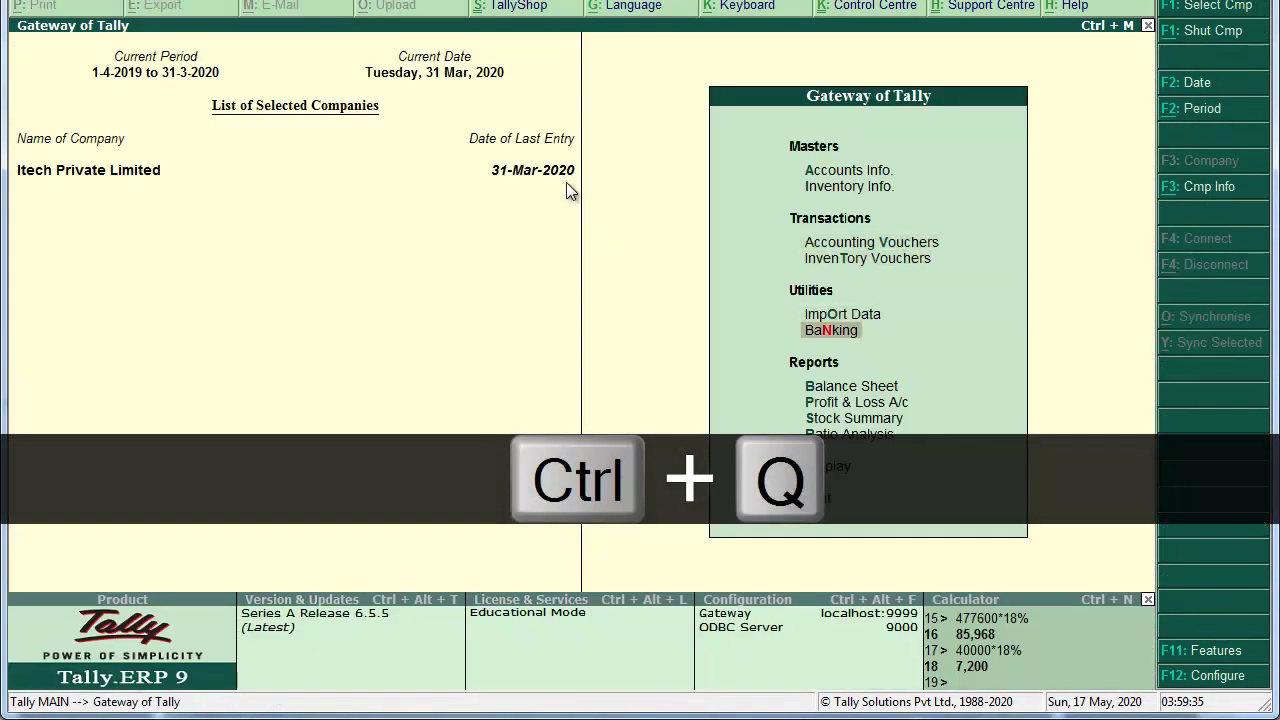
key(Return)
key(Down)
key(Down)
key(Down)
key(Down)
key(Down)
key(Down)
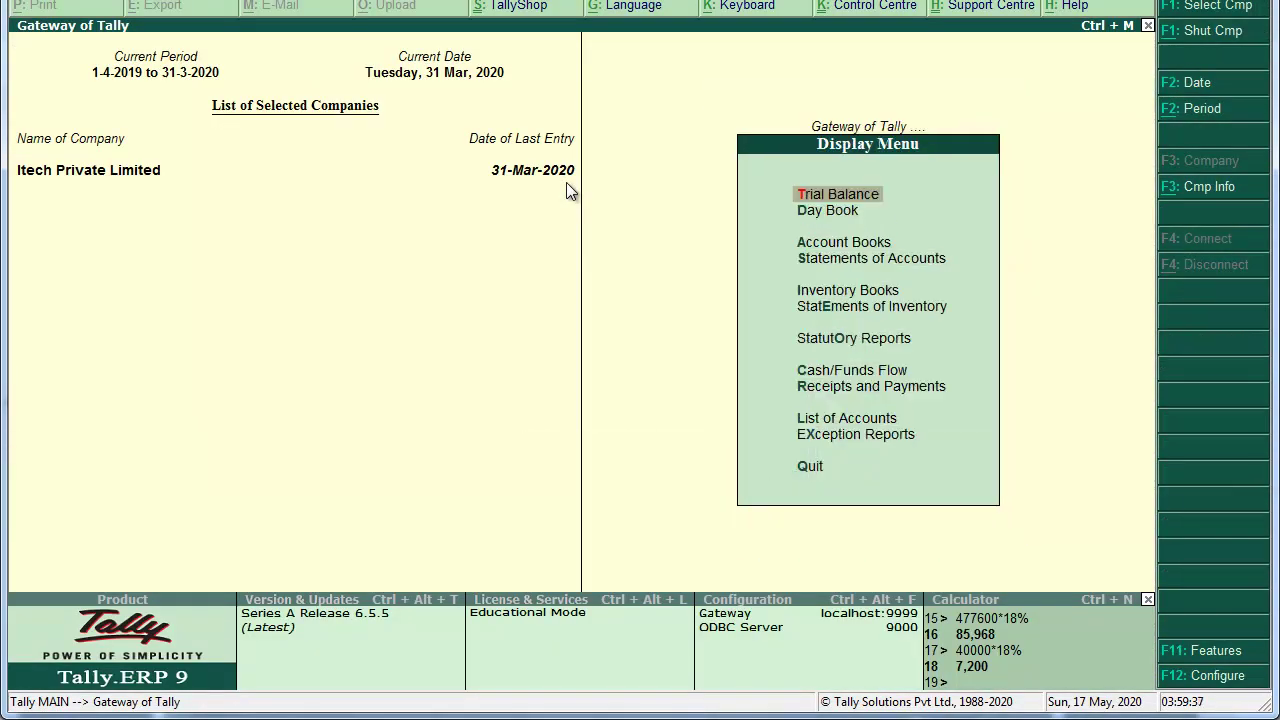
key(Return)
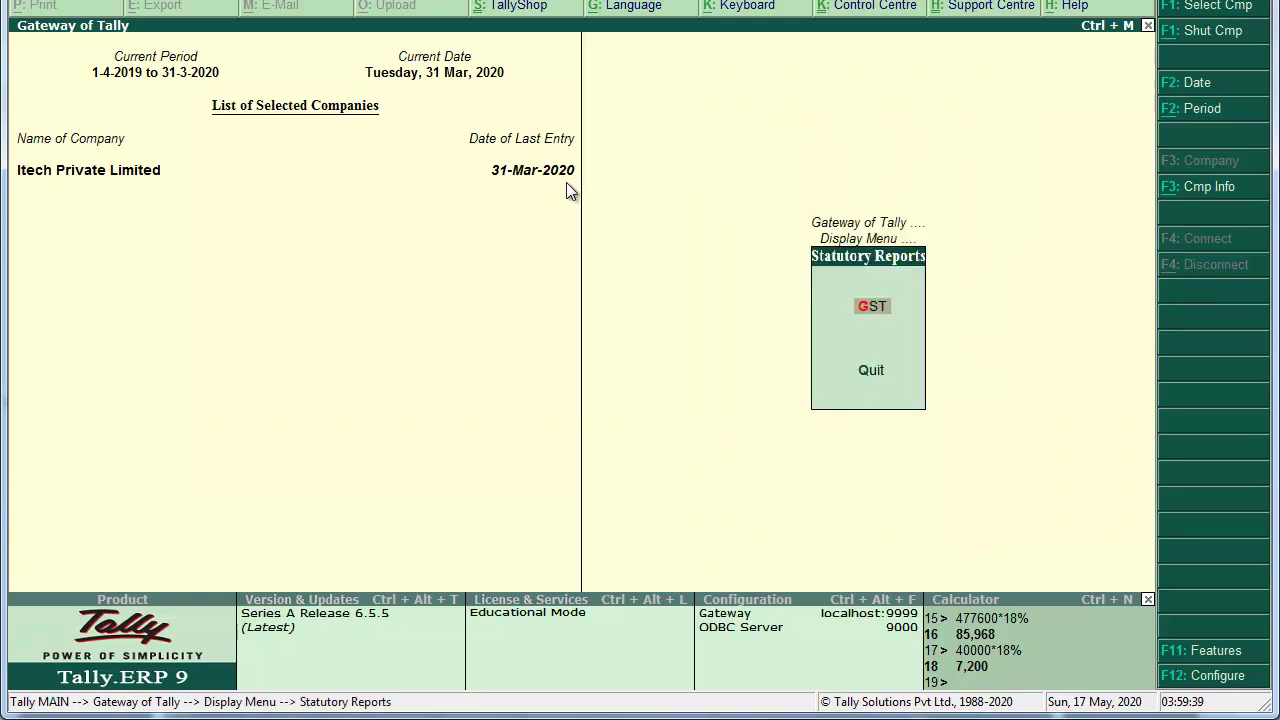
key(Return)
key(Return)
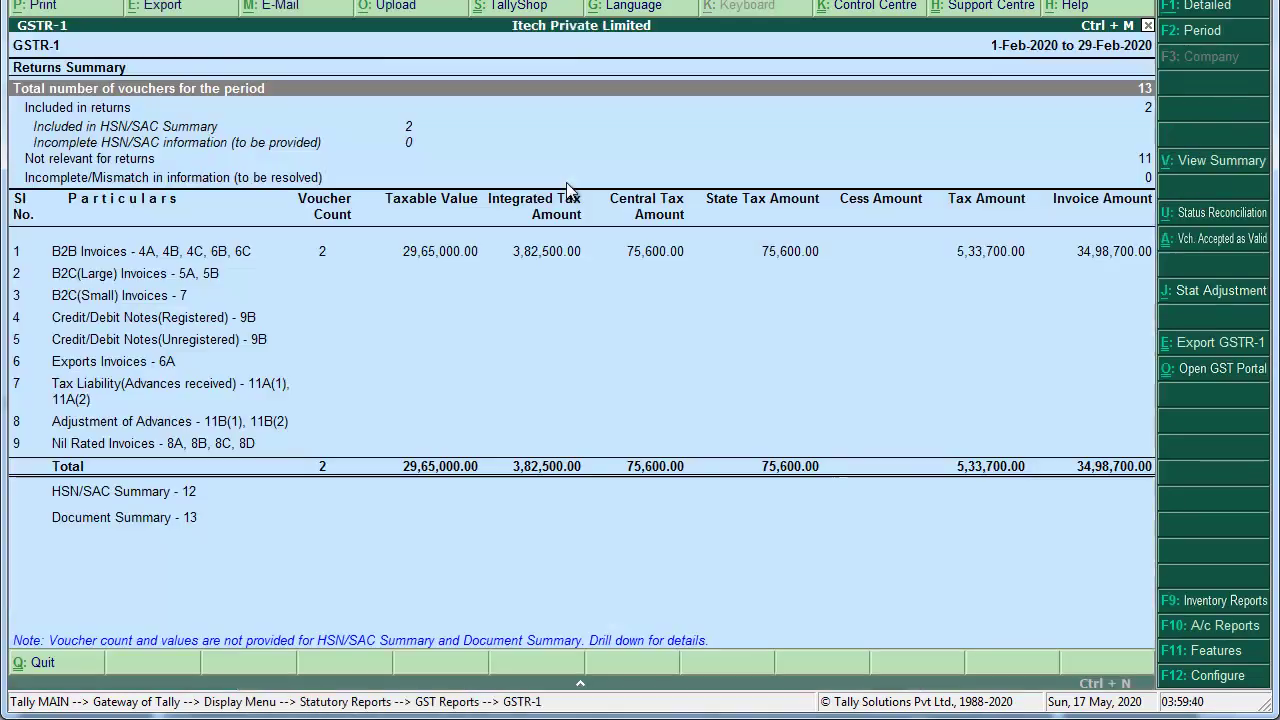
Step: Change the GSTR-1 period to 1-3-2020 through 31-3-2020
key(alt+F2)
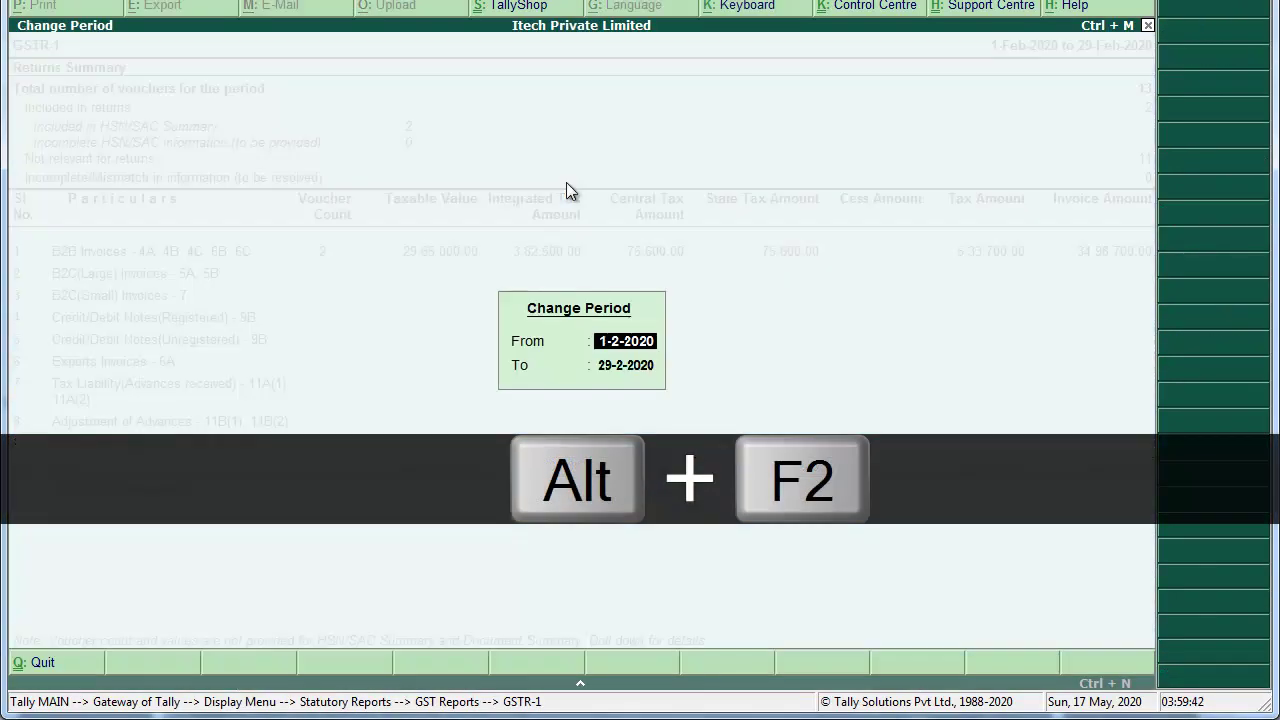
text(1-3)
key(Return)
text(31-3)
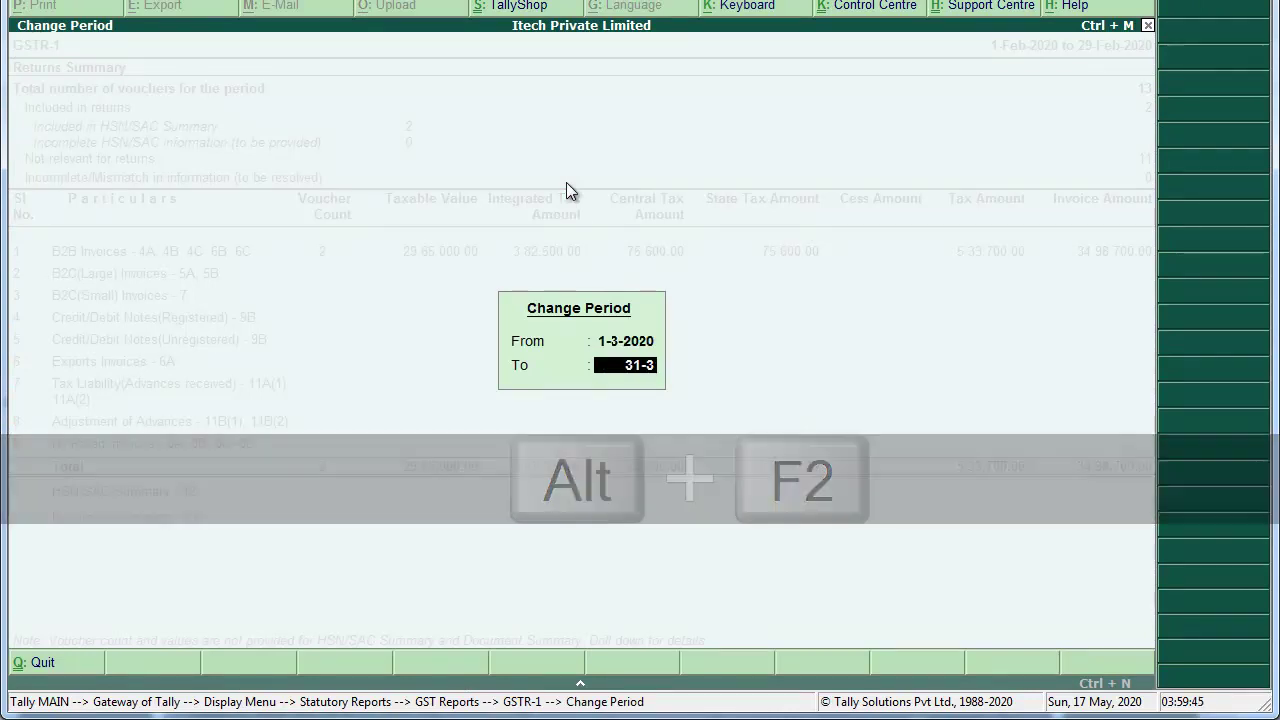
key(Return)
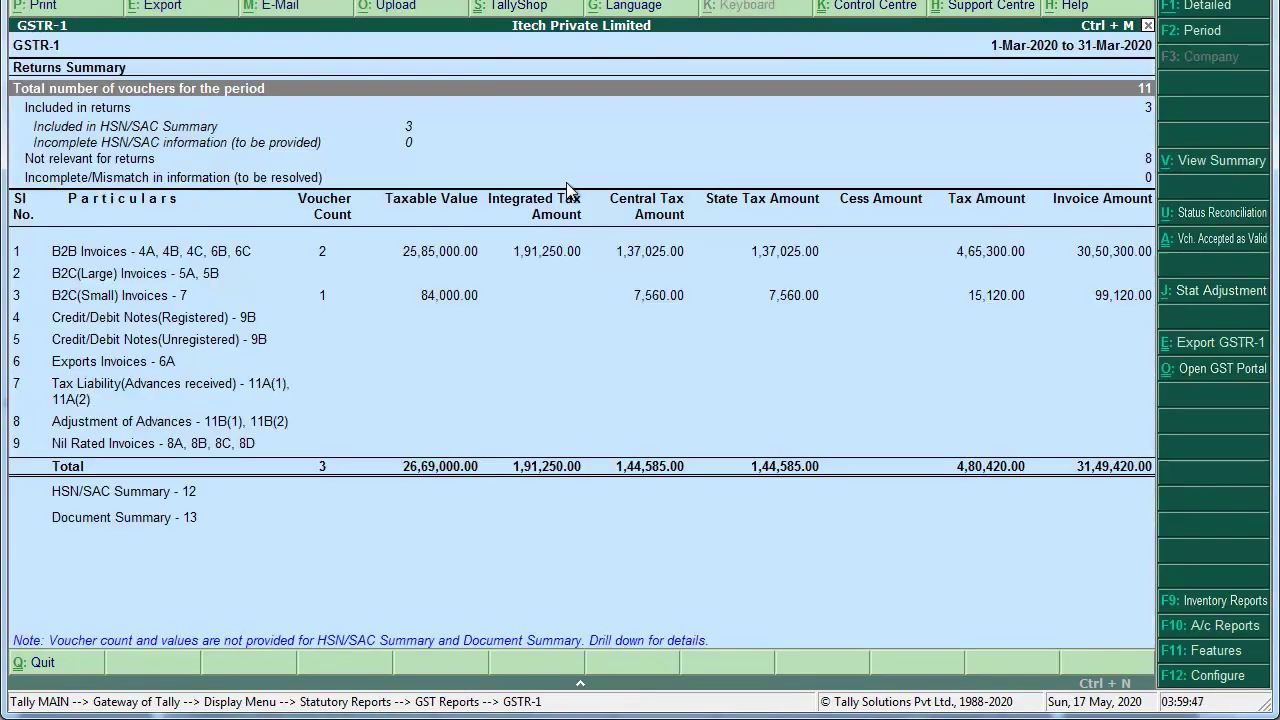
Step: Export GSTR-1 as JSON to the TALLY BACKUP folder, overwriting the existing file
key(ctrl+e)
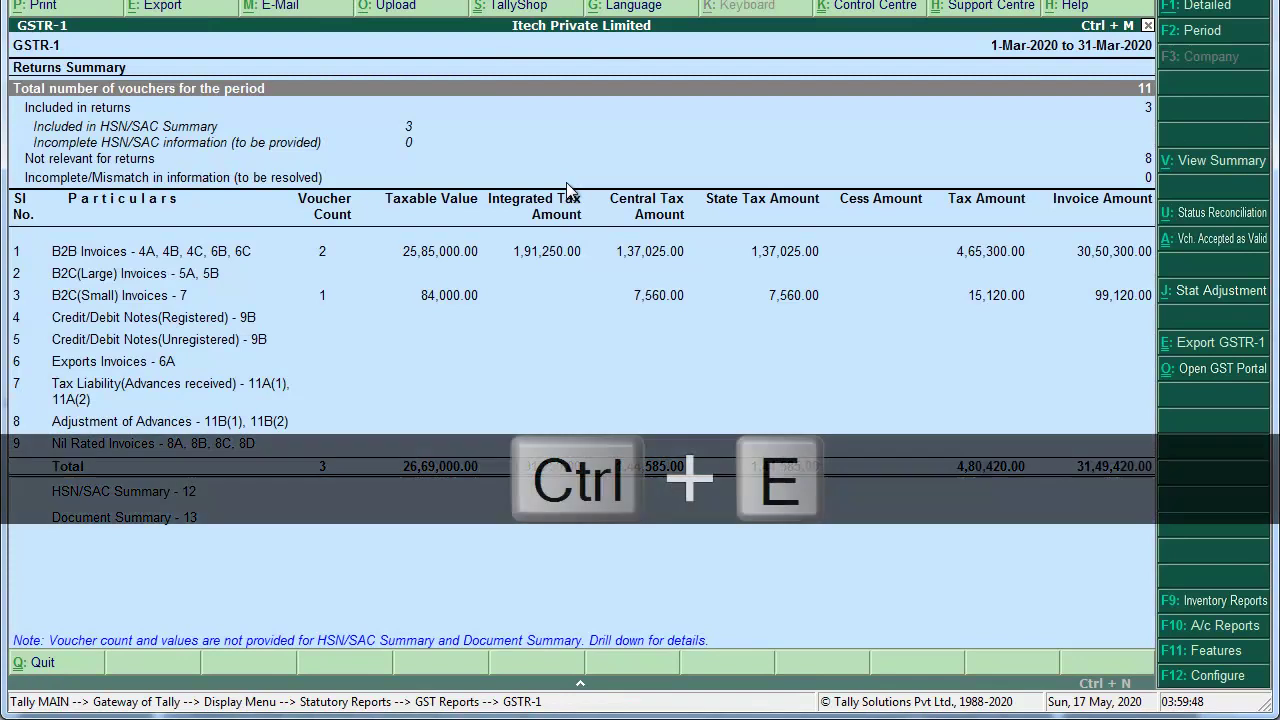
key(Down)
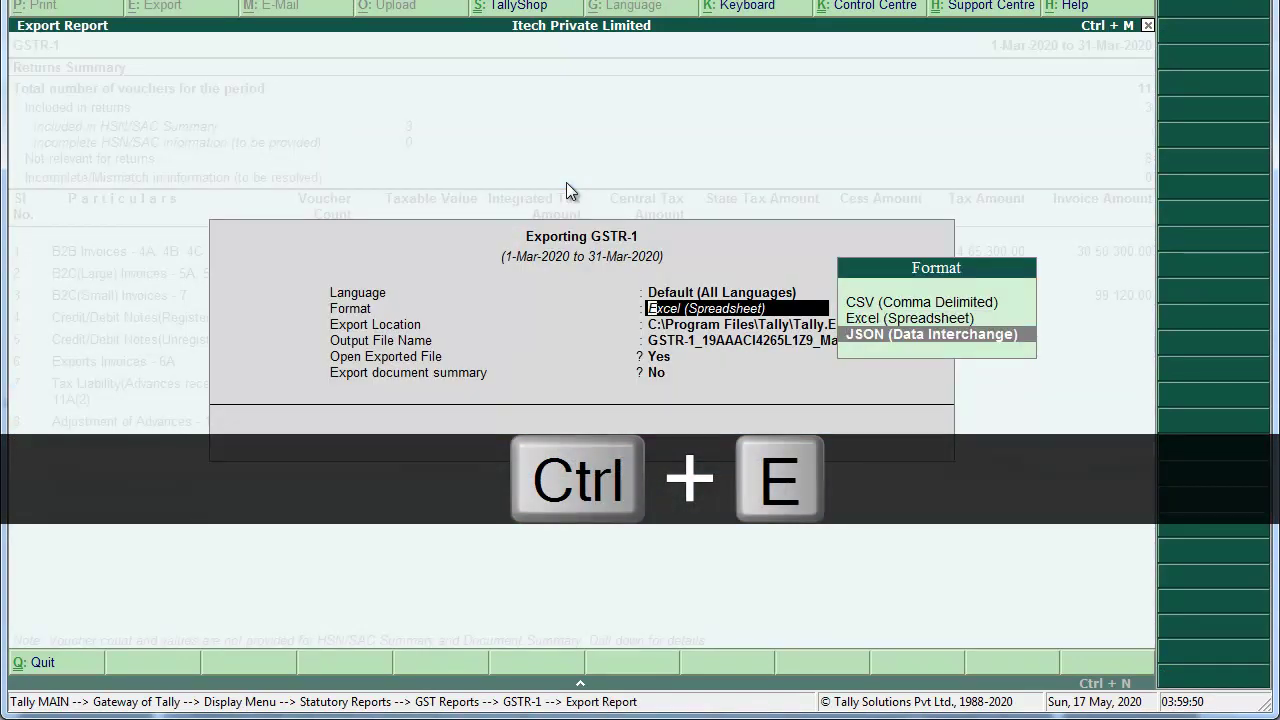
key(Return)
key(ctrl+alt+v)
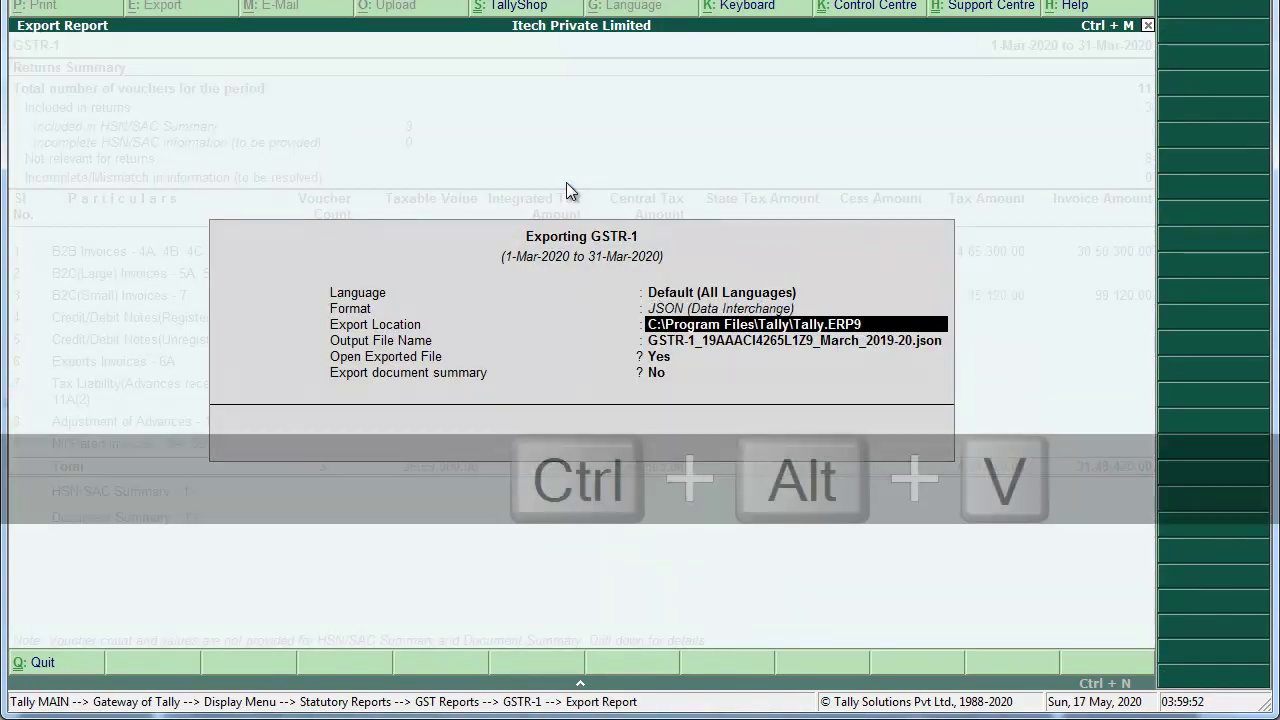
key(Return)
key(Return)
key(Return)
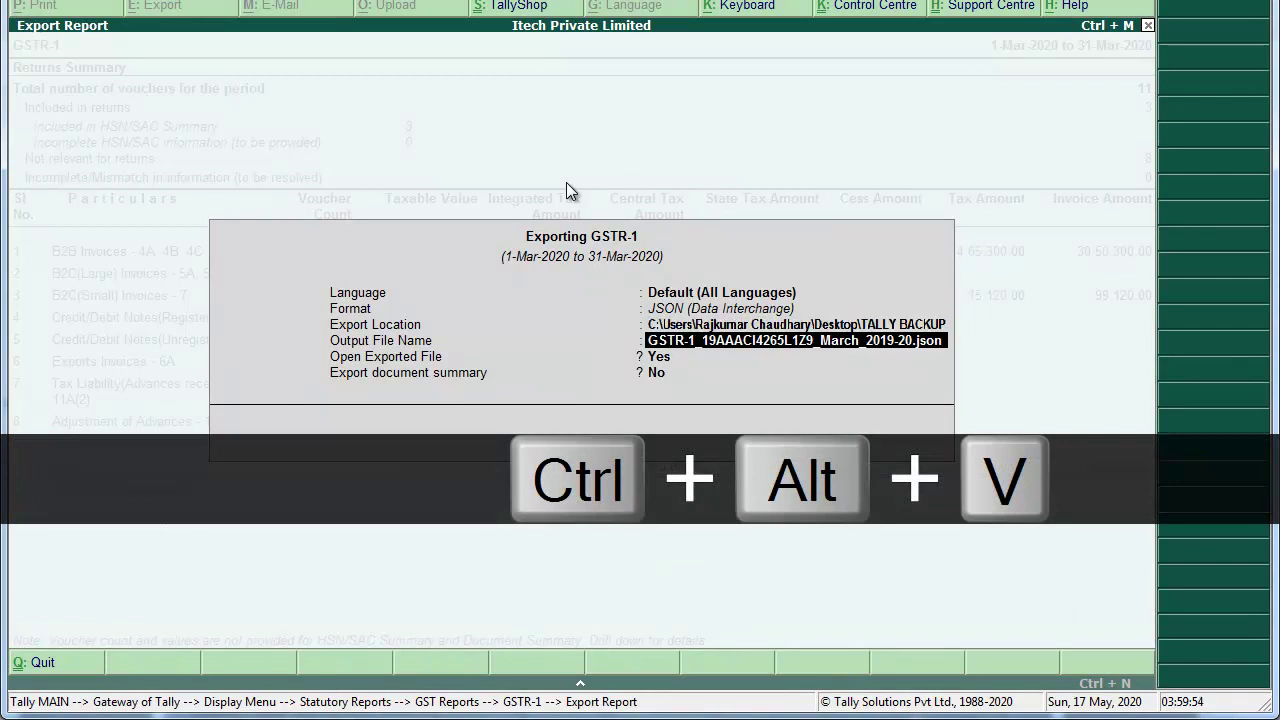
key(Return)
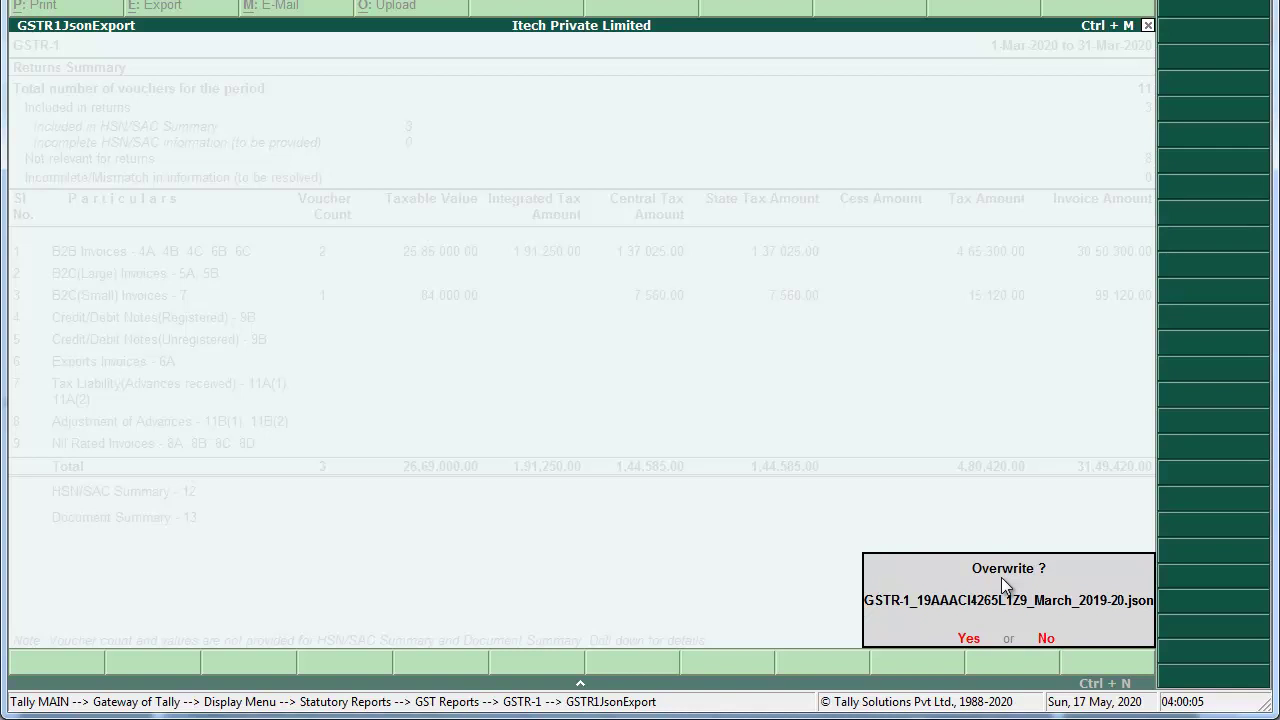
key(y)
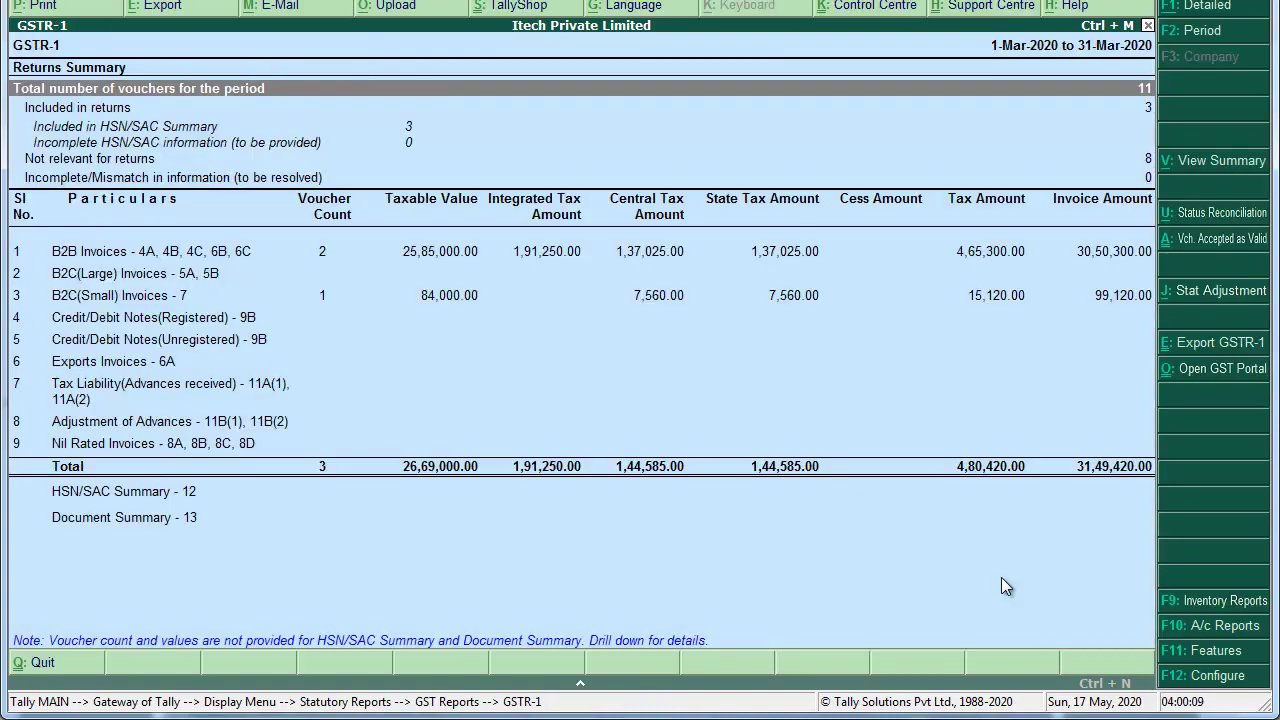
Step: Create an empty 'New folder' on the desktop and open it
key(ctrl+m)
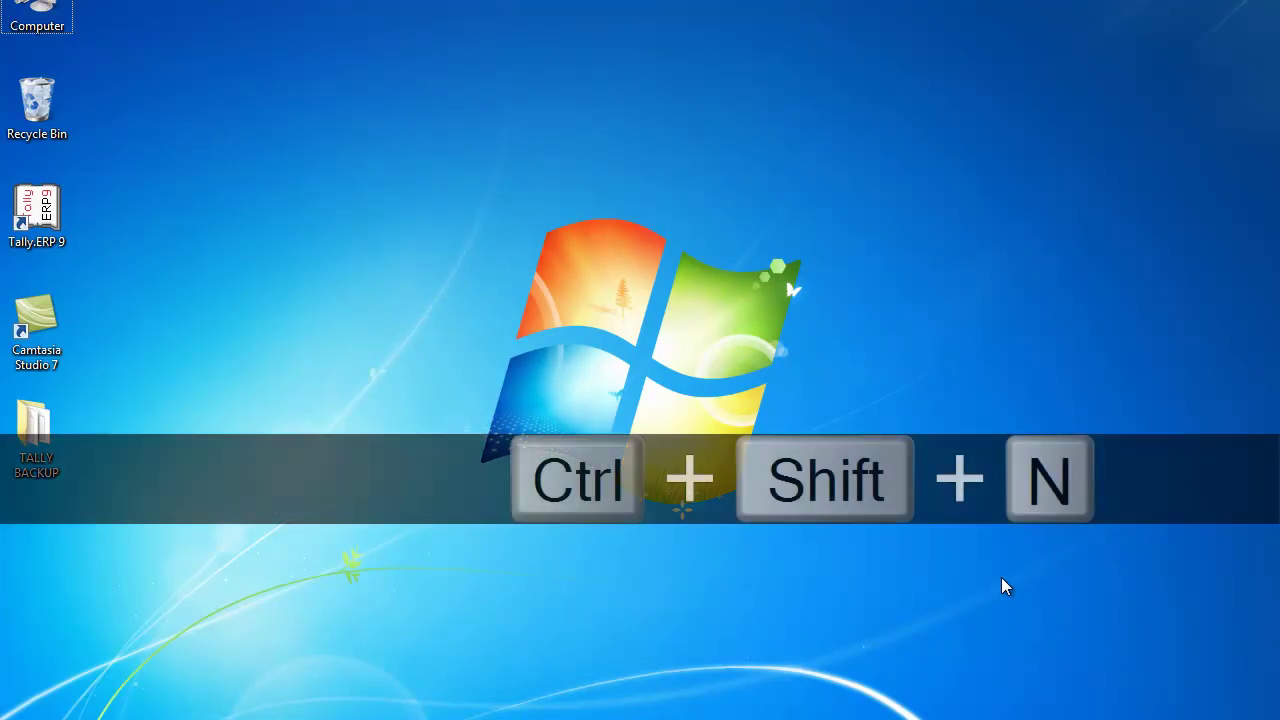
key(ctrl+shift+n)
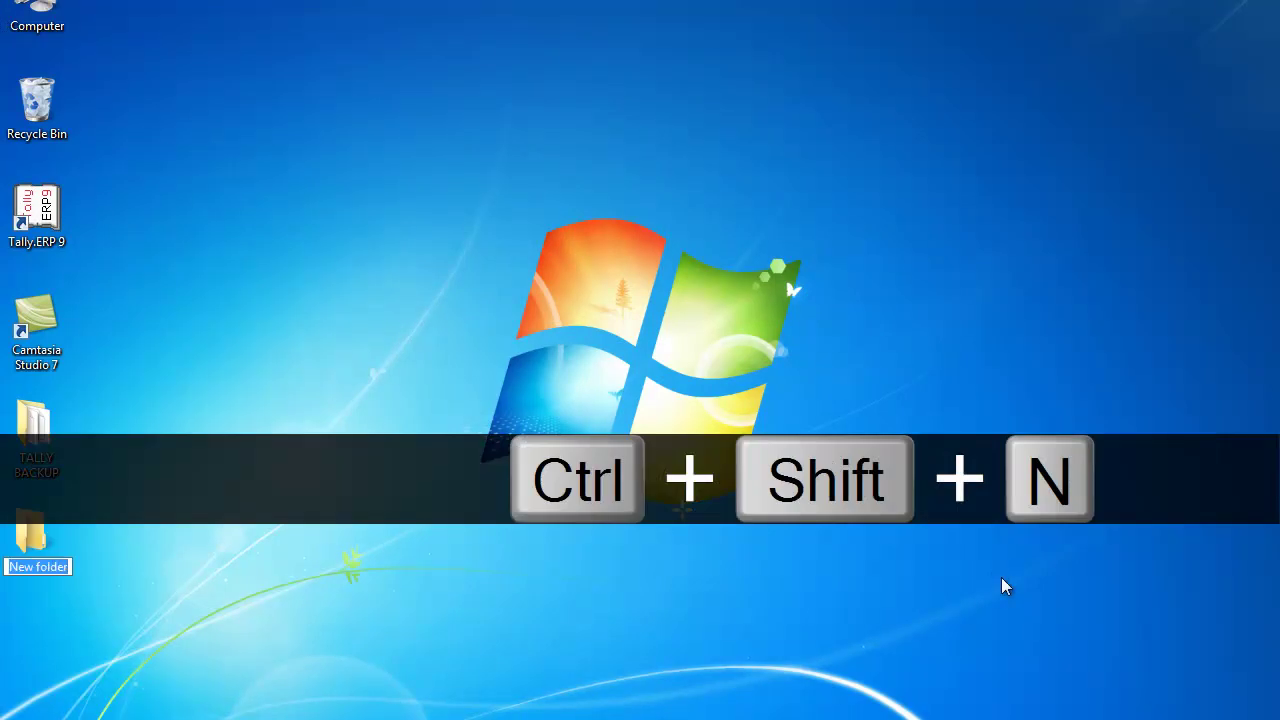
key(Return)
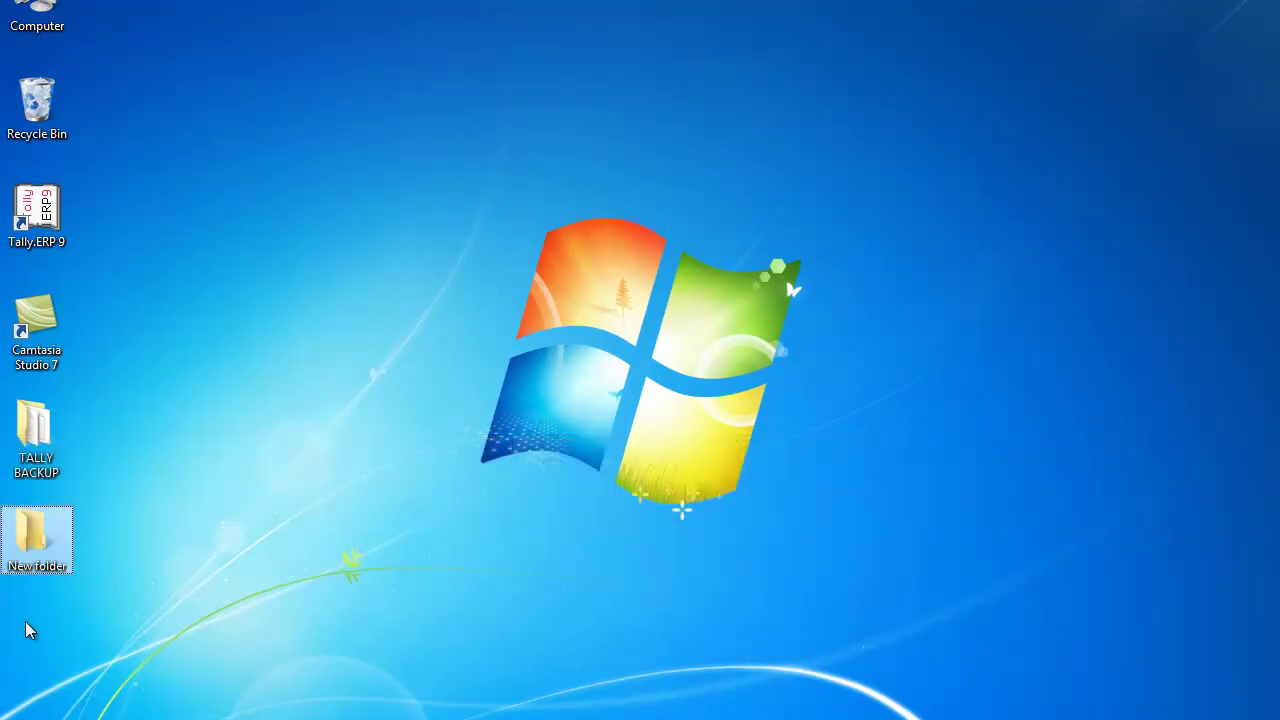
click(28, 630)
key(Return)
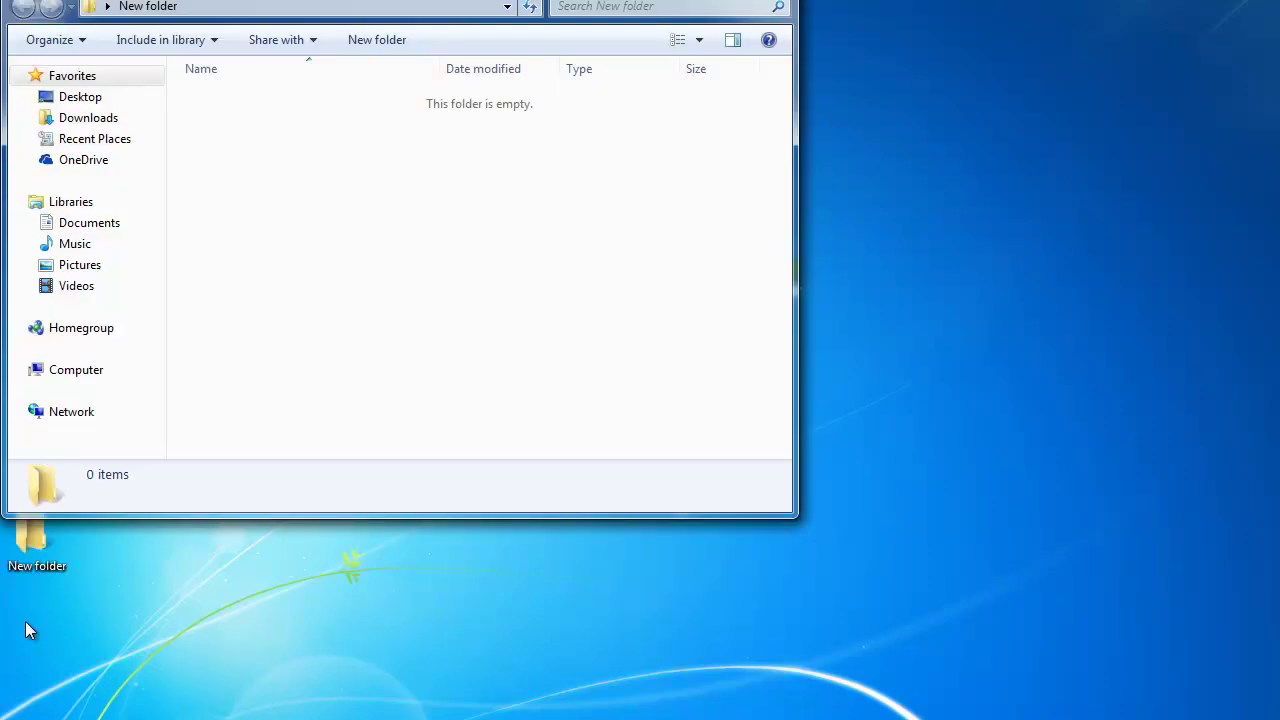
Step: Copy the New folder's path and return to Tally's GSTR-1 report
key(alt+d)
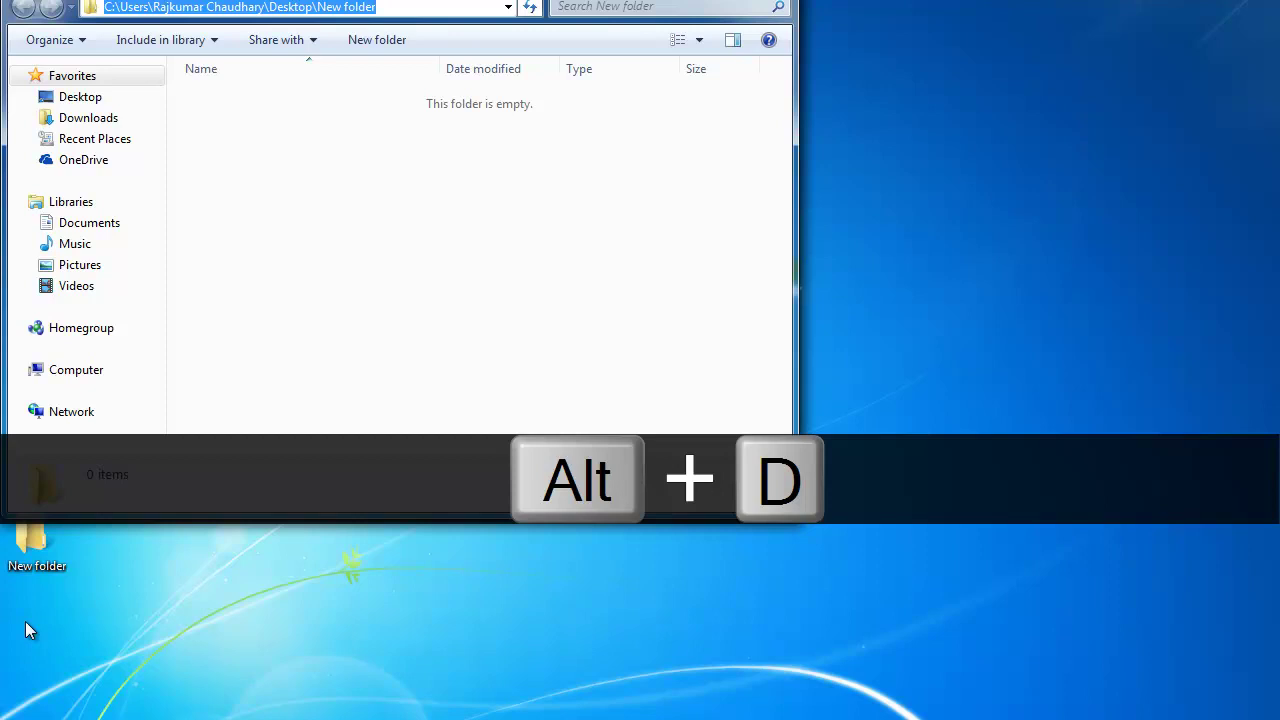
key(ctrl+c)
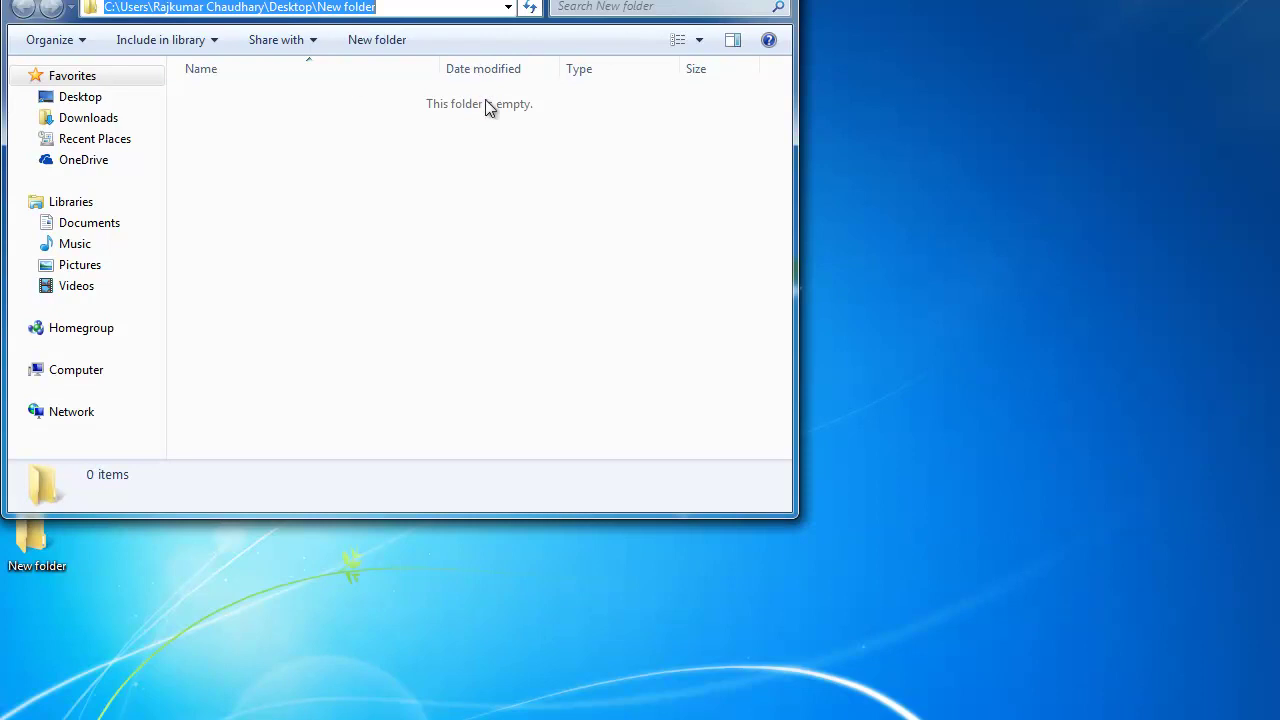
key(alt+Tab)
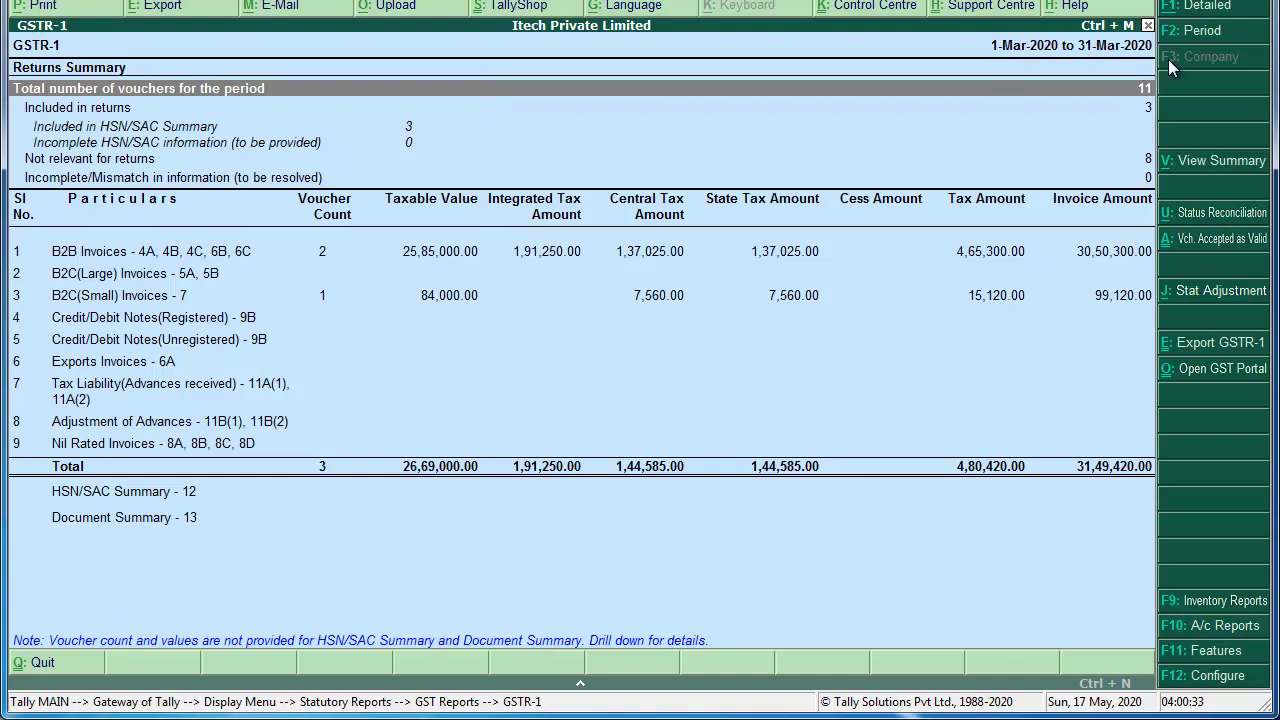
Step: Export the March 2020 GSTR-1 as JSON into the desktop New folder, then close the folder window
key(ctrl+e)
key(Down)
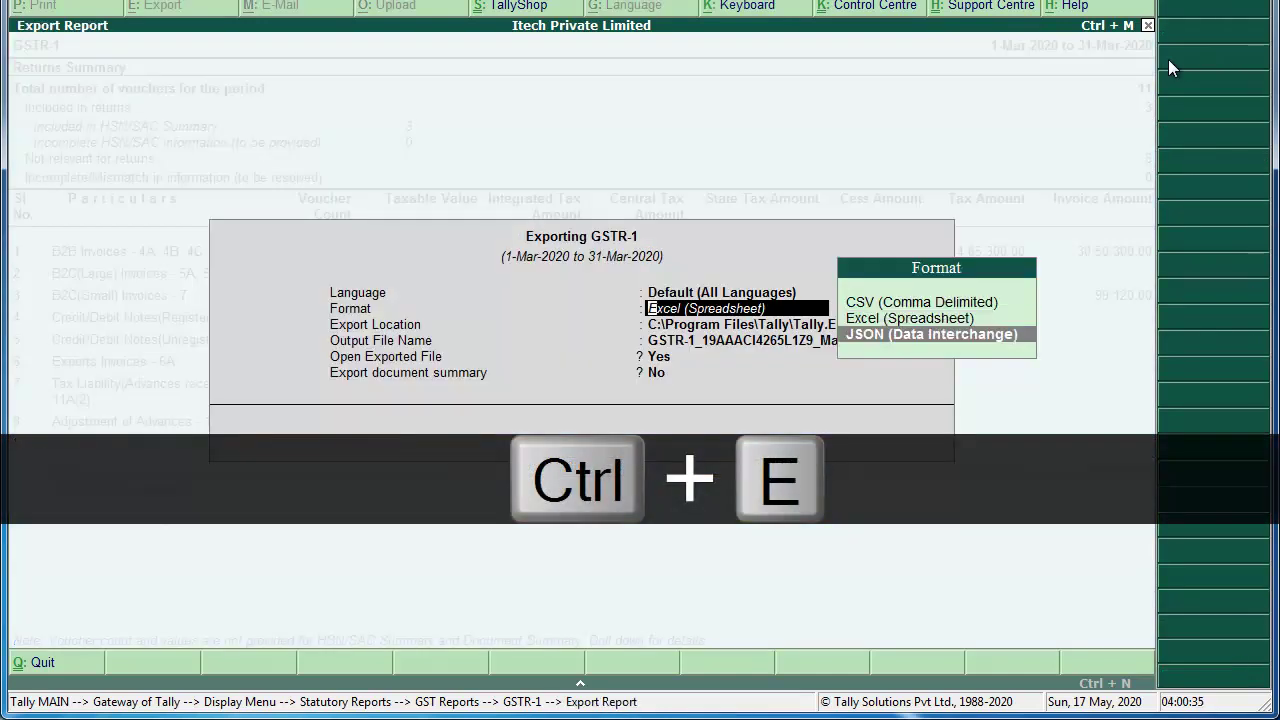
key(Return)
key(Down)
key(Up)
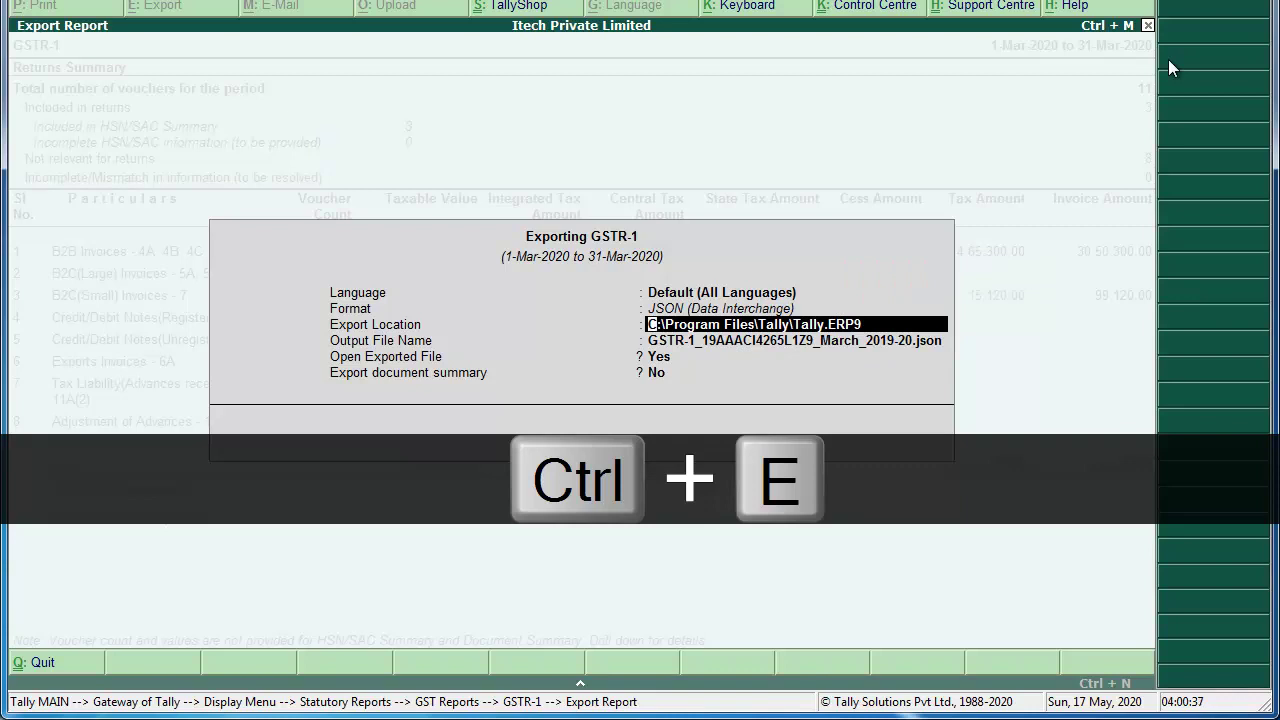
key(ctrl+alt+v)
key(Return)
key(Return)
key(Return)
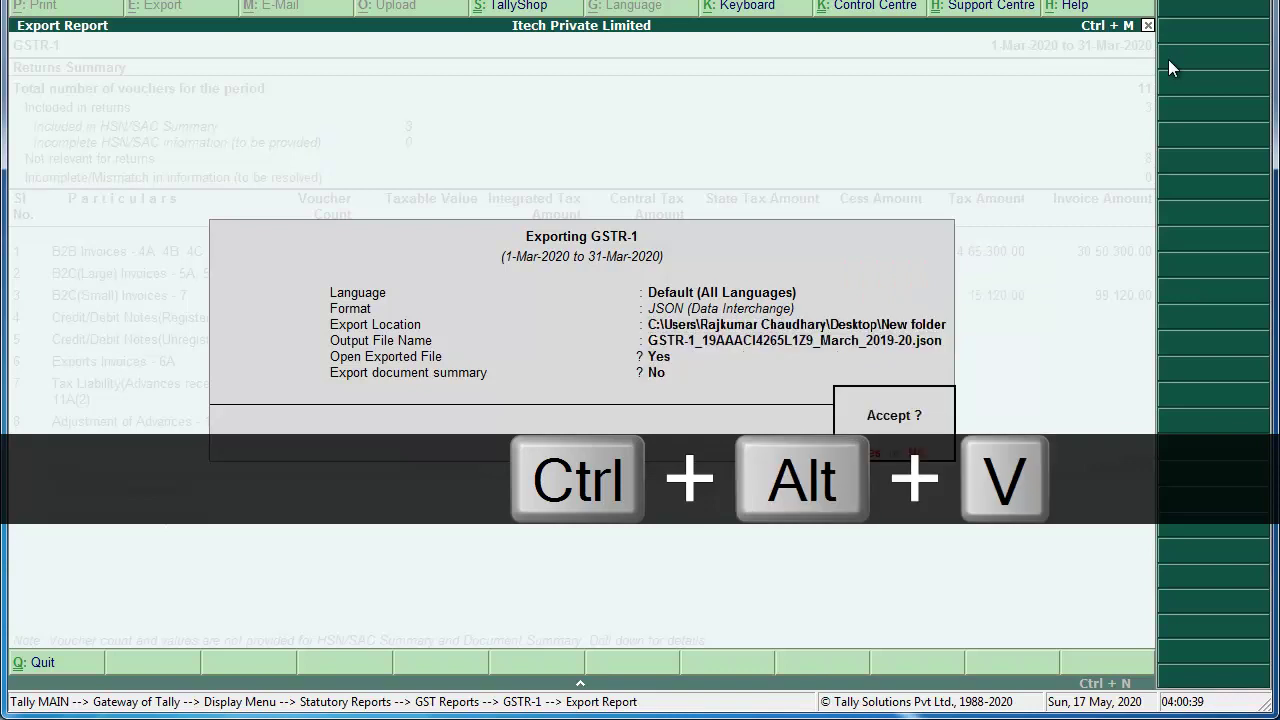
key(Return)
key(Return)
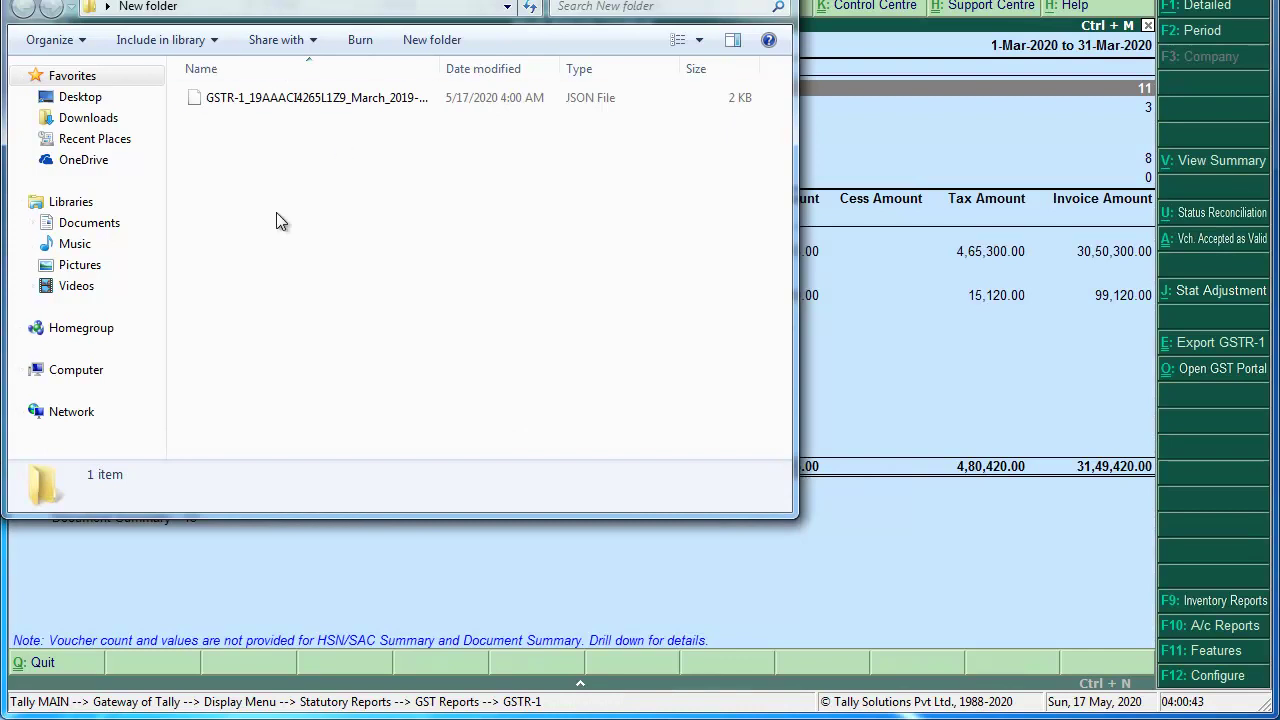
key(alt+F4)
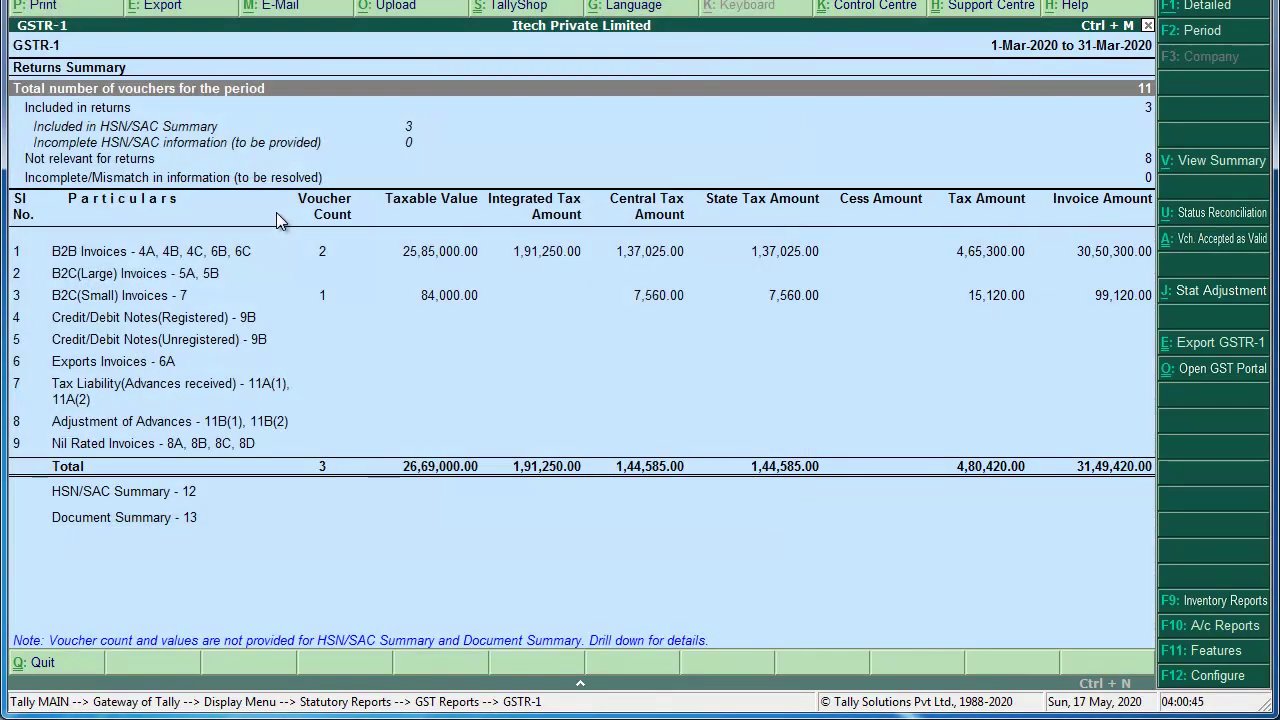
key(alt+Tab)
Step: Scroll the PDF to the blank FORM GSTR-3B page, then select GSTR-3B in Tally's GST reports
scroll(276, 212, down, 10)
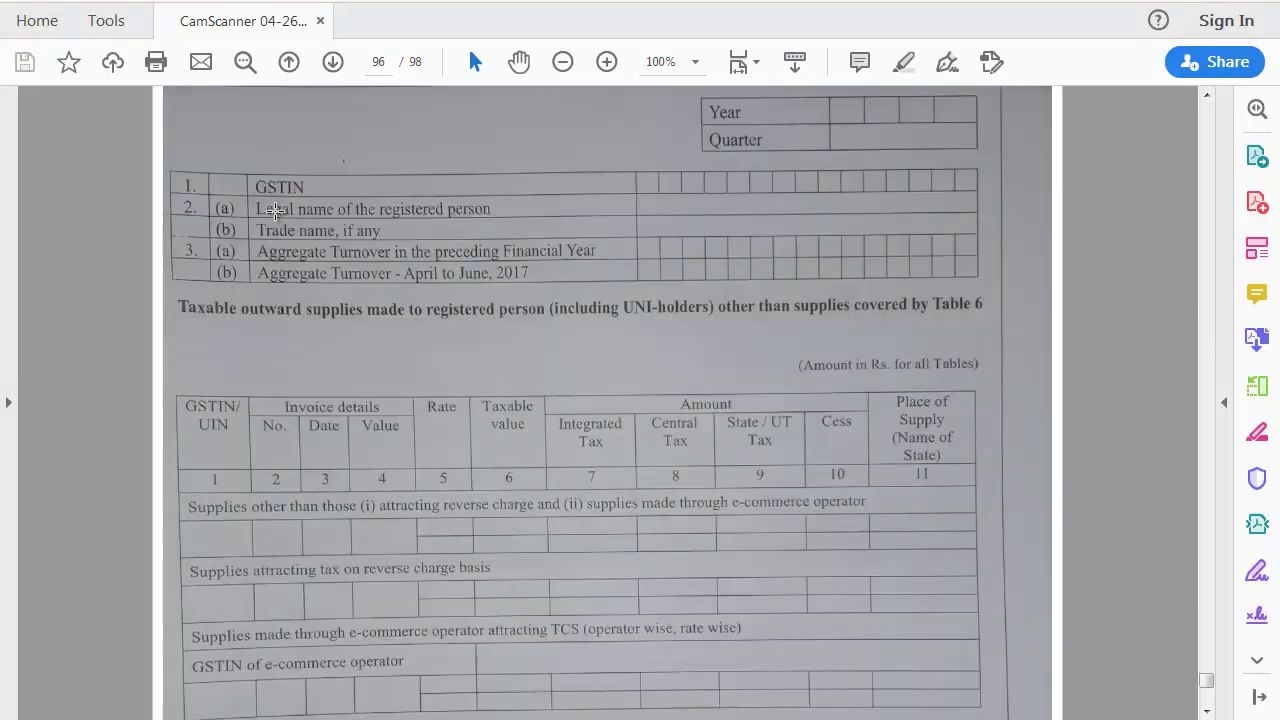
scroll(276, 212, down, 6)
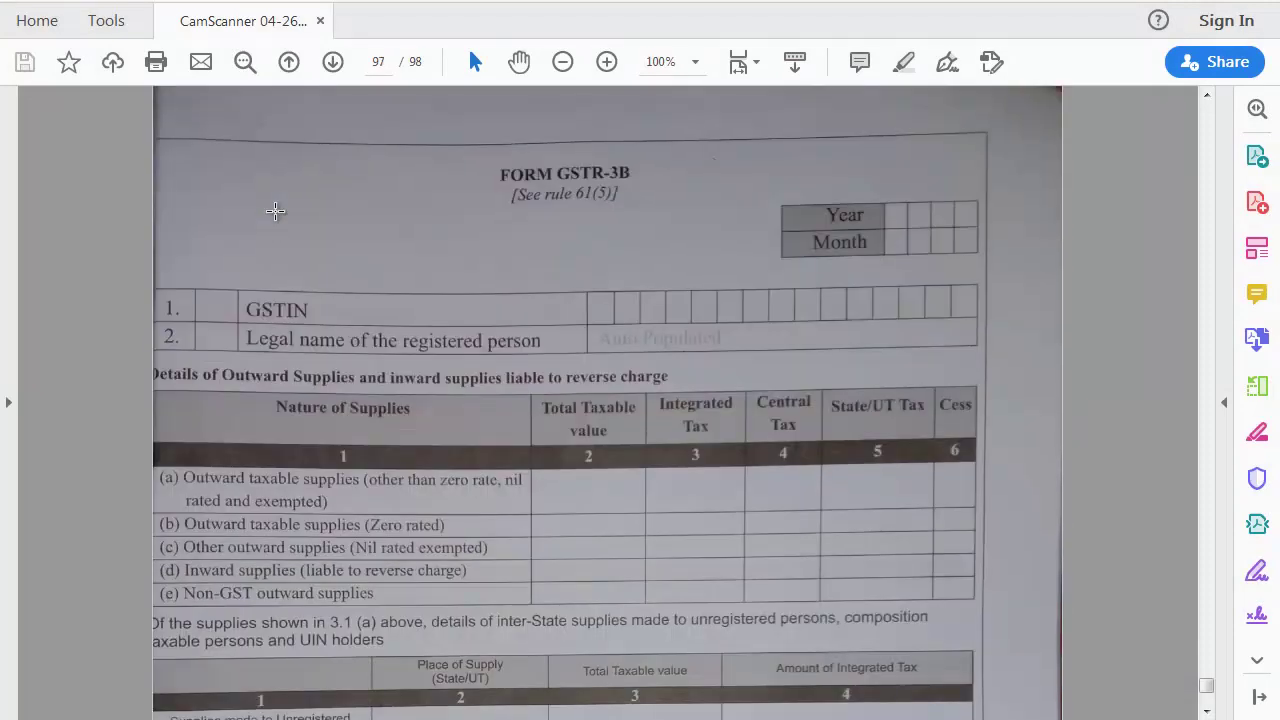
scroll(276, 212, down, 3)
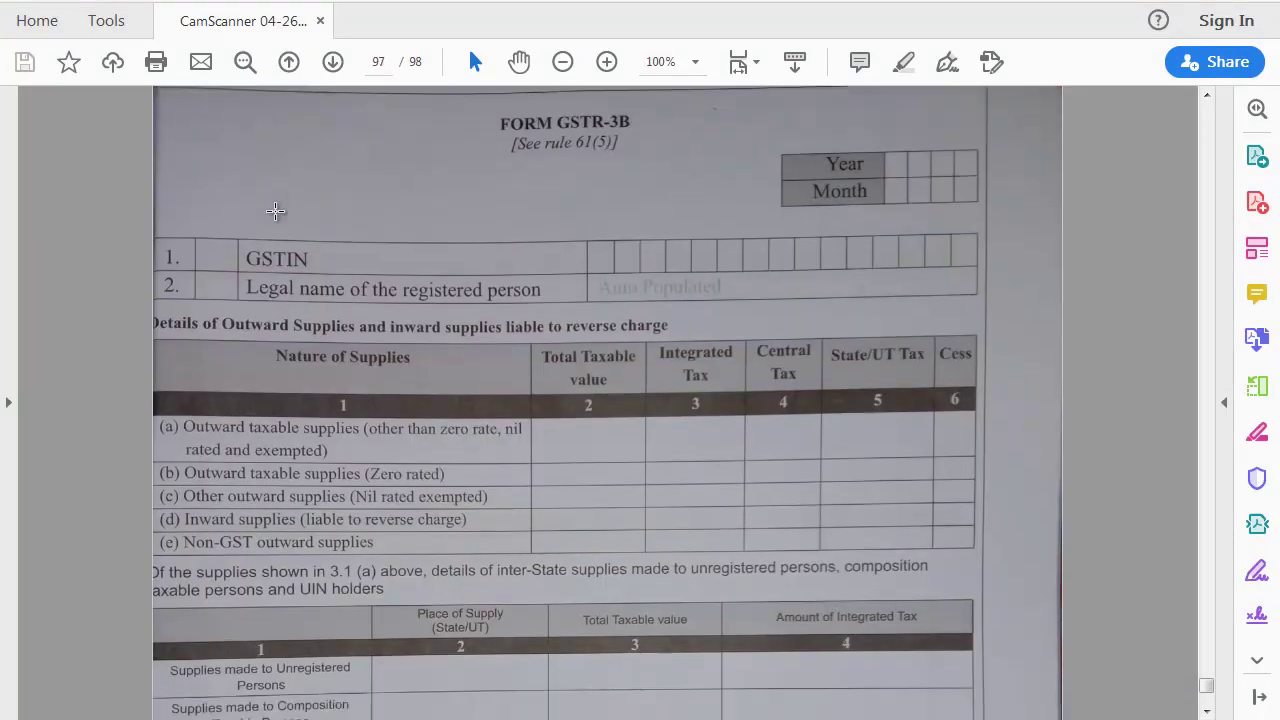
key(alt+Tab)
key(Escape)
key(Down)
key(Down)
Step: Open the GSTR-3B summary and set its period to 1-3-2020 through 31-3-2020
key(Return)
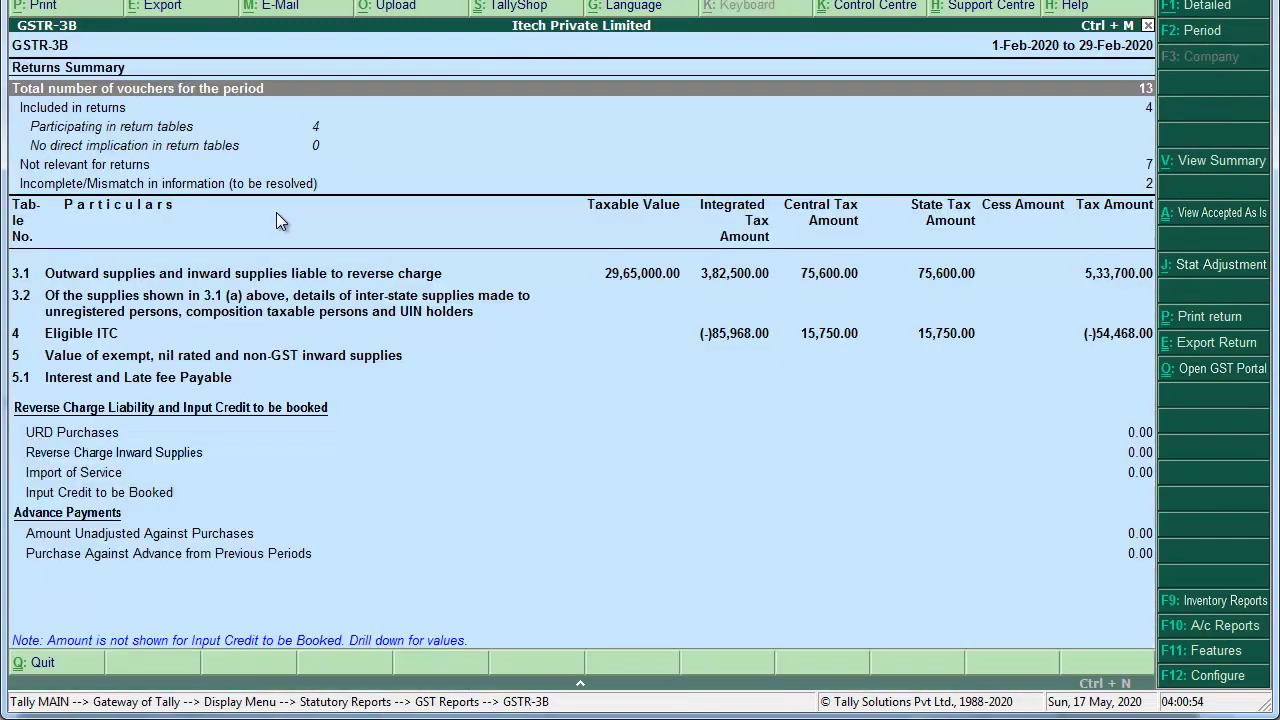
key(alt+F2)
text(1-3)
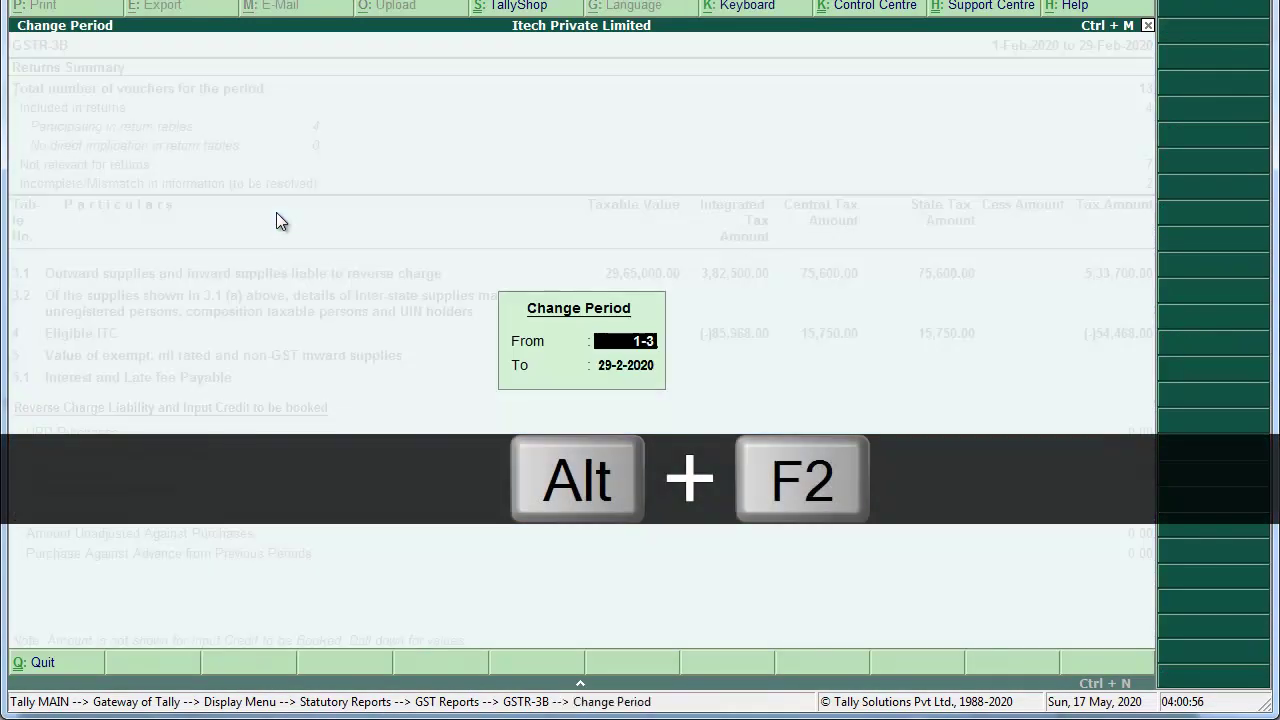
key(Return)
text(31-3)
key(Return)
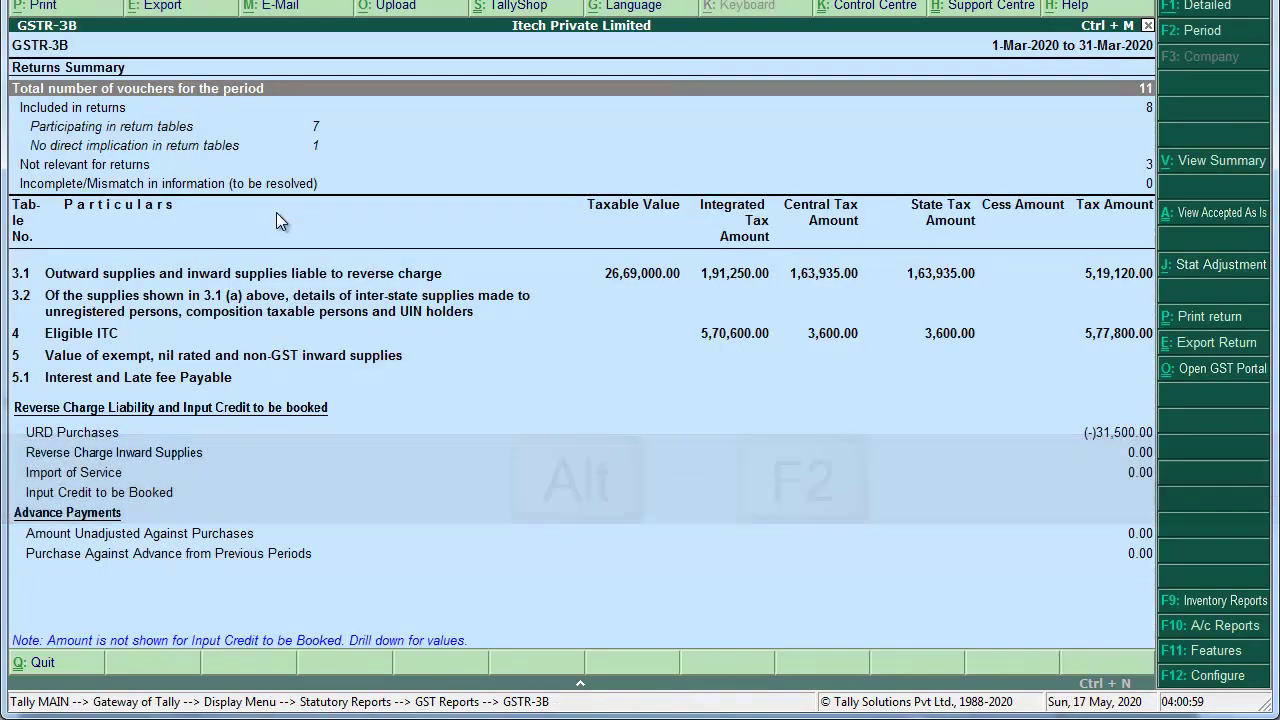
Step: Export GSTR-3B as JSON into the desktop New folder, then close the folder window
key(ctrl+e)
key(Down)
key(Return)
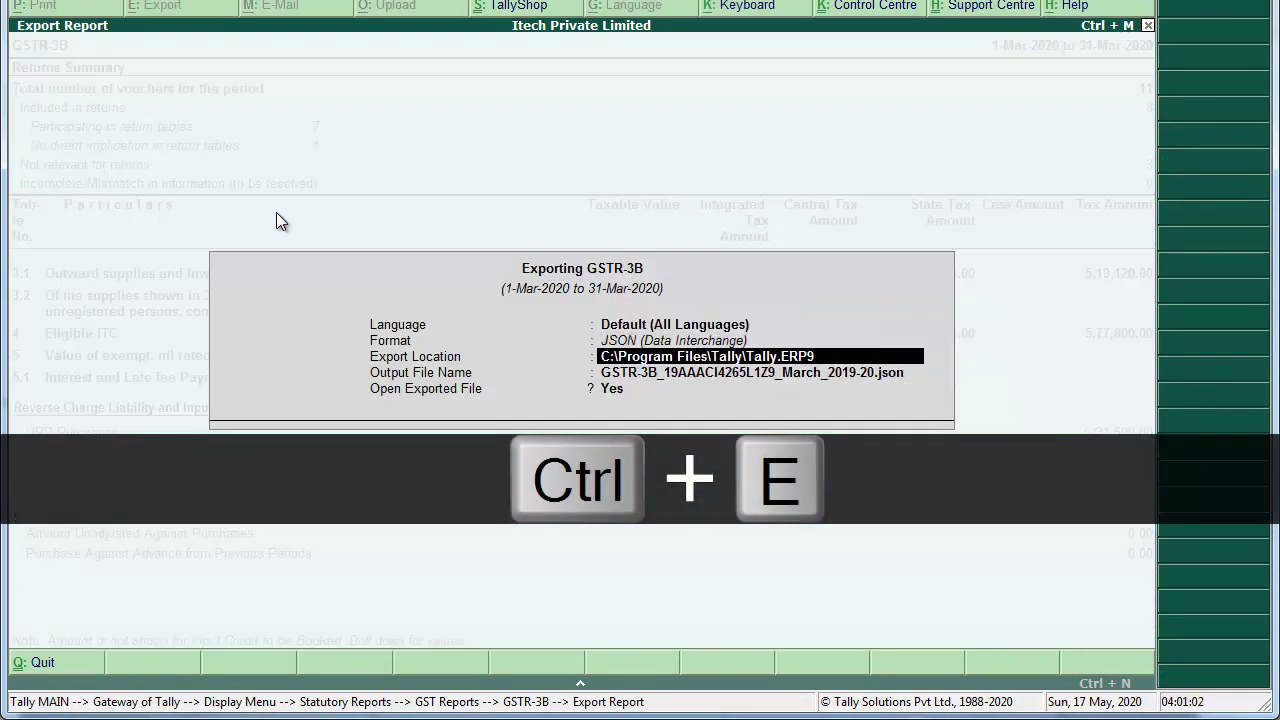
key(ctrl+alt+v)
key(Return)
key(Return)
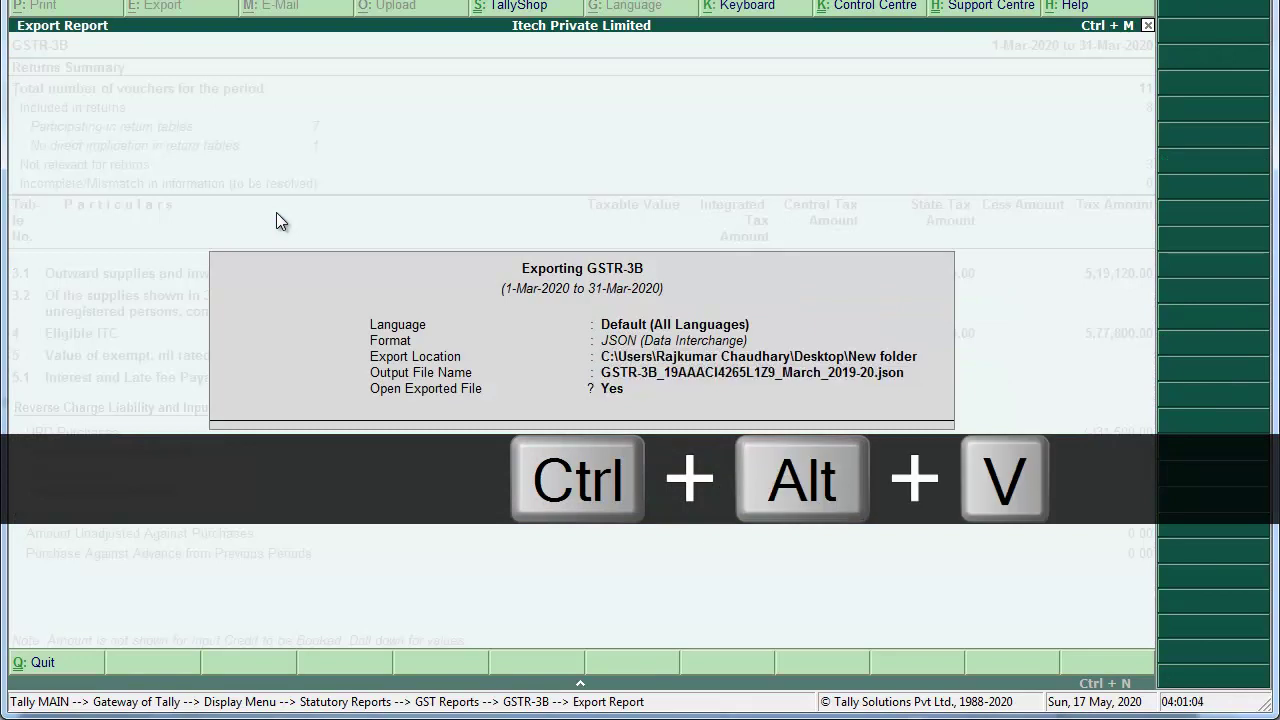
key(Return)
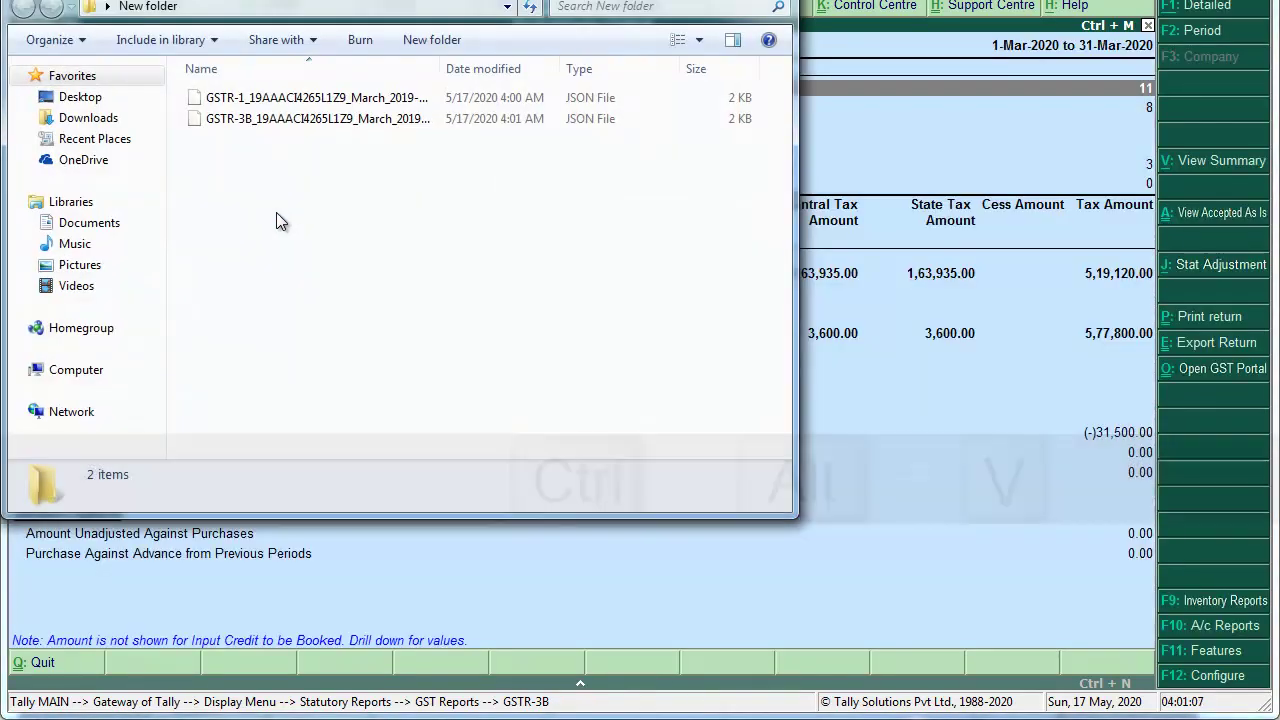
click(766, 0)
Step: Scroll through pages 97–98 of the scanned forms PDF to review the GSTR-3B Eligible ITC table
key(alt+Tab)
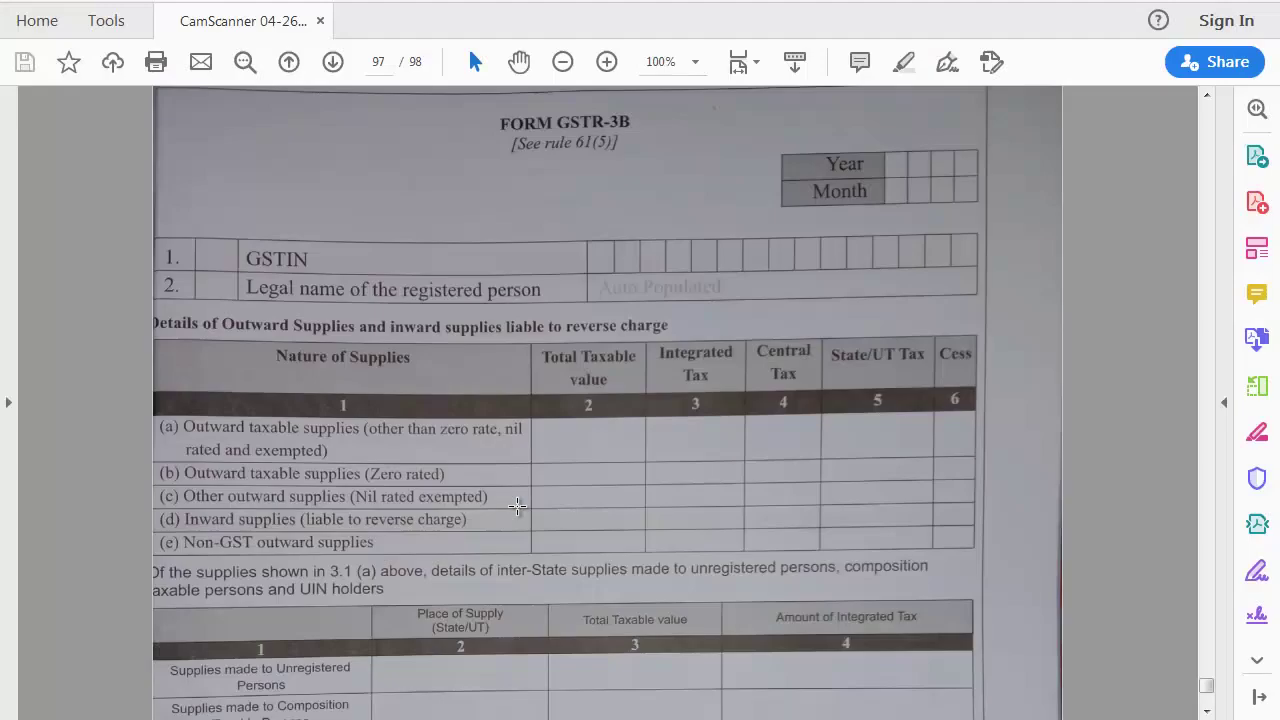
scroll(517, 505, down, 1)
scroll(517, 505, down, 15)
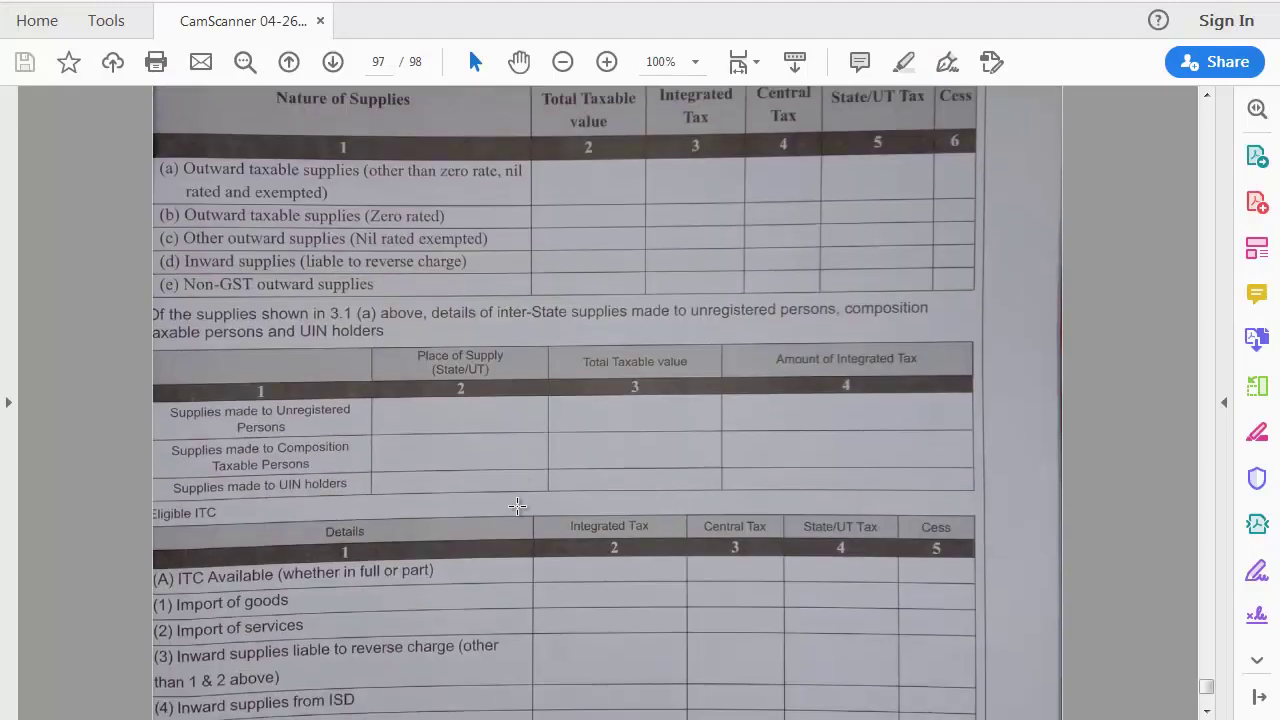
scroll(517, 505, up, 13)
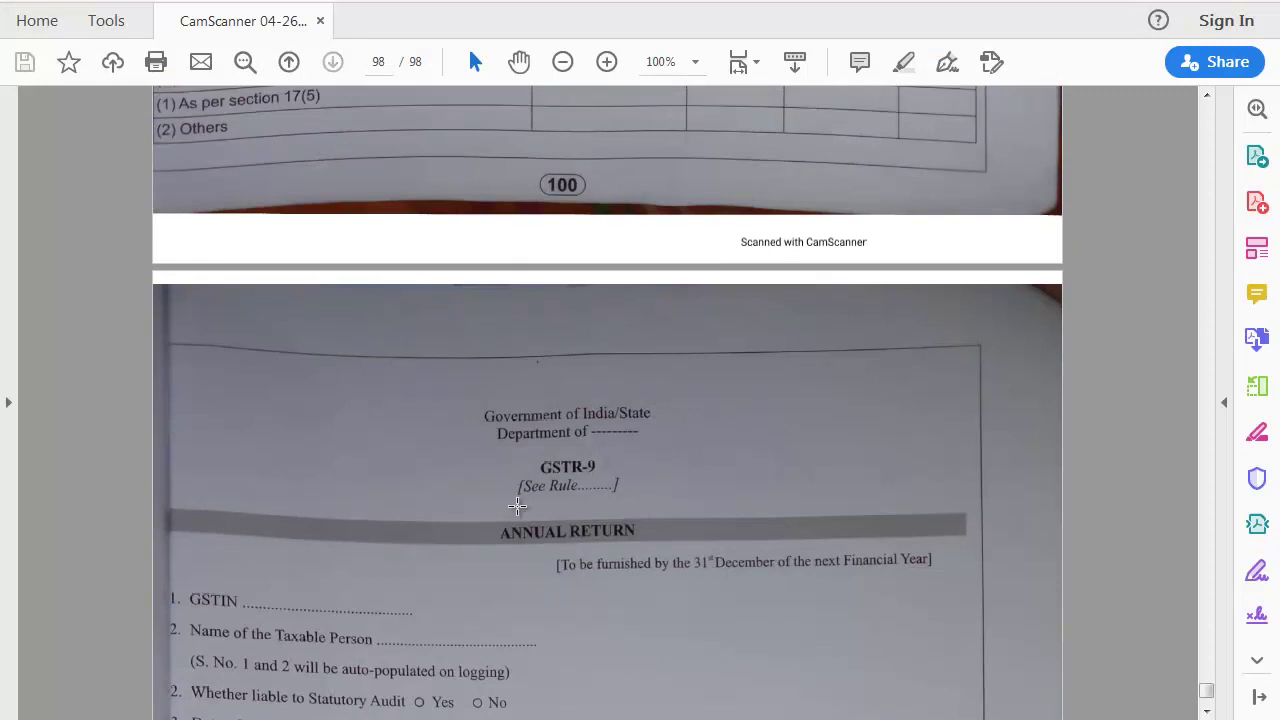
scroll(517, 505, down, 14)
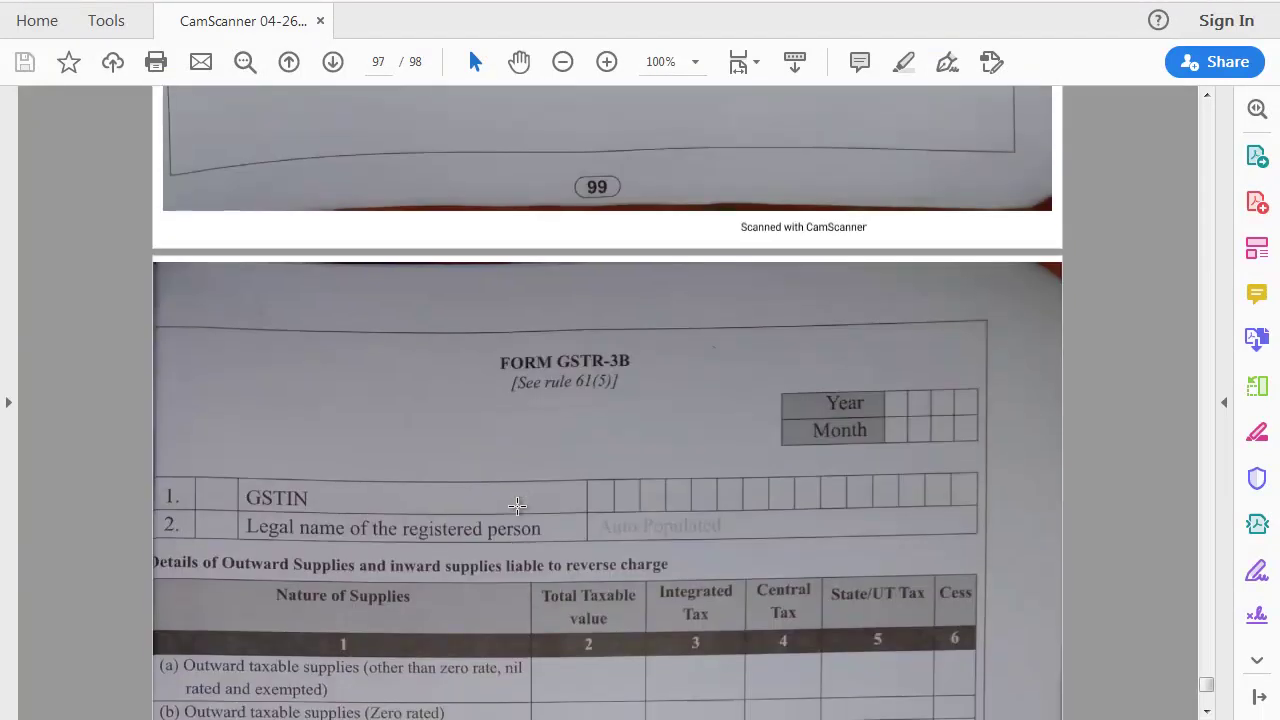
scroll(517, 505, up, 12)
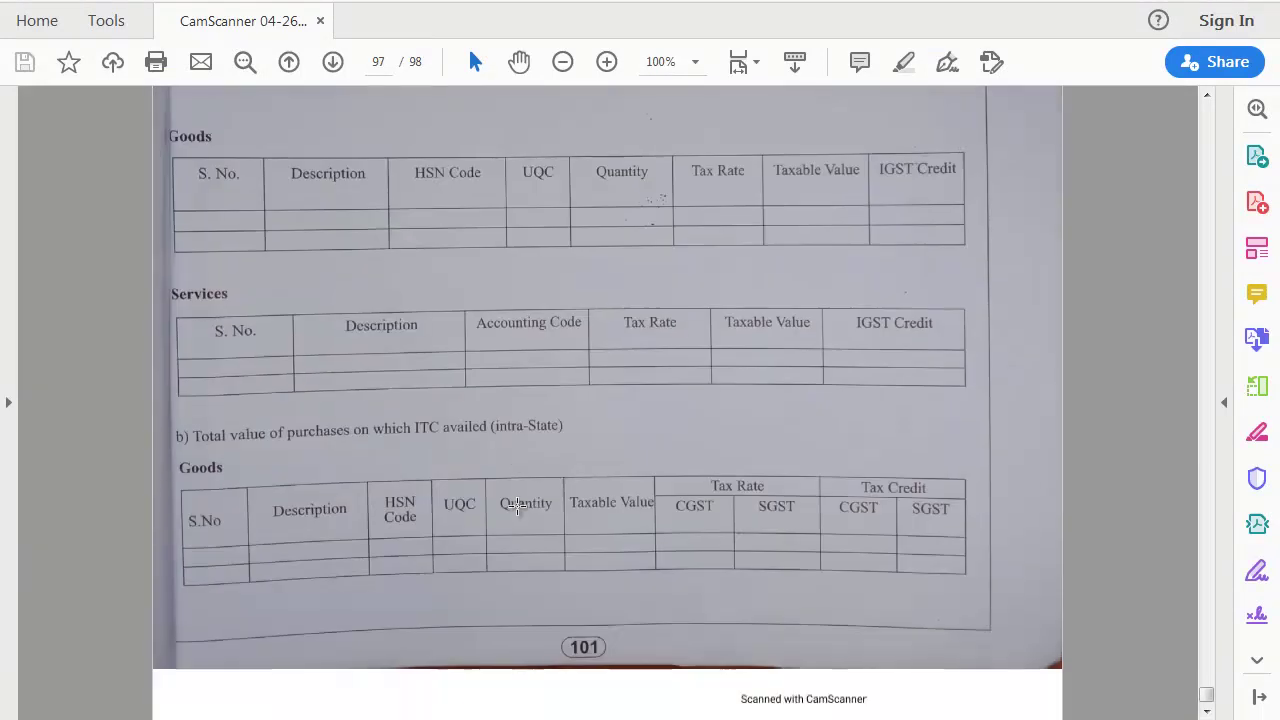
scroll(517, 505, down, 17)
scroll(517, 505, up, 8)
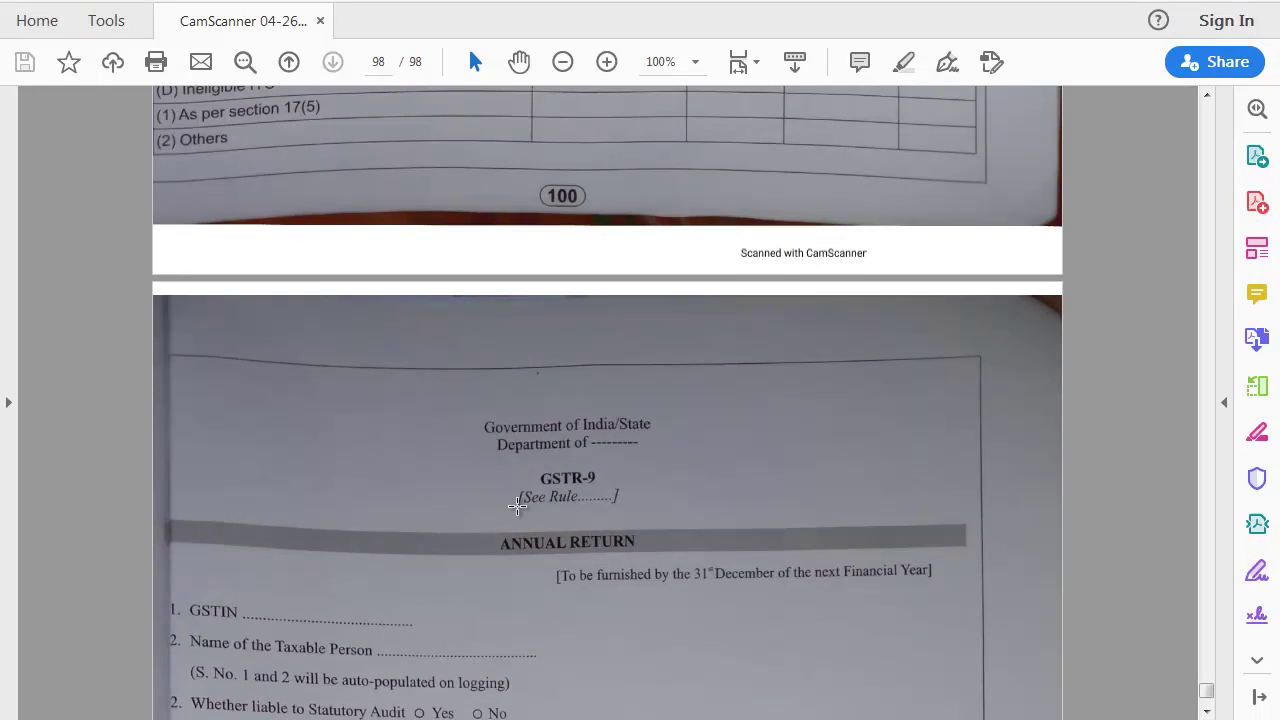
scroll(517, 505, up, 5)
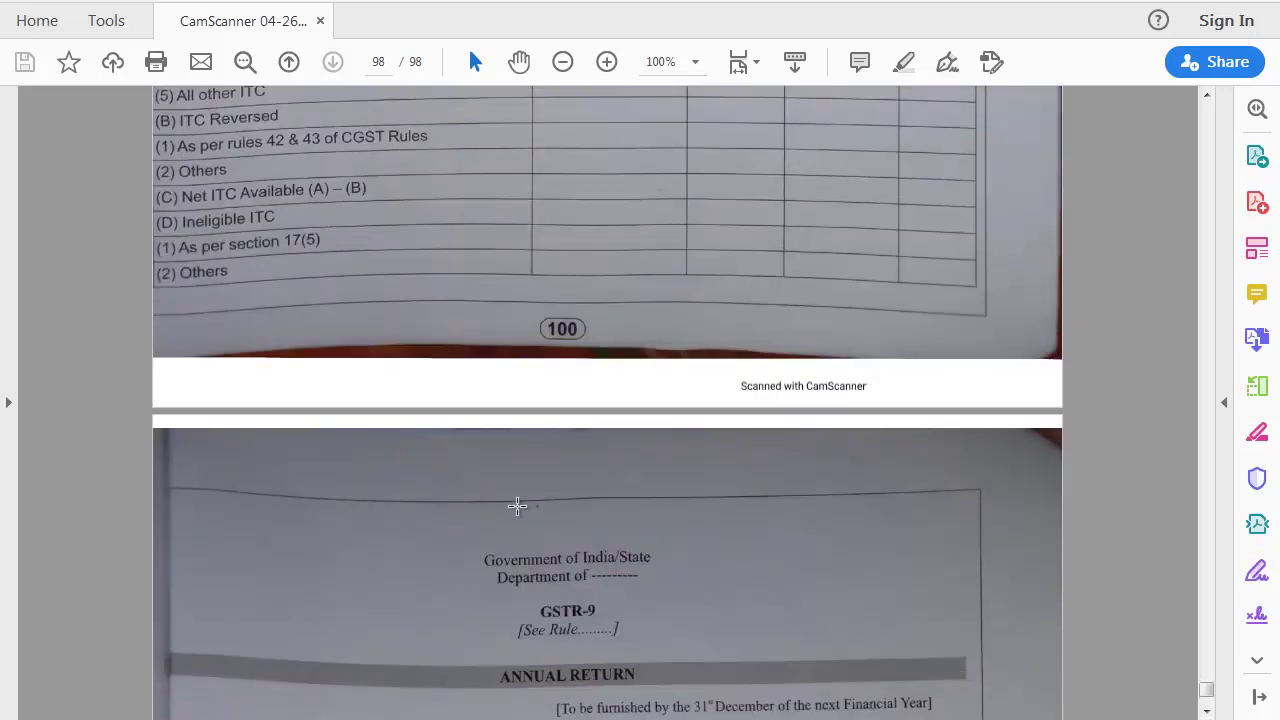
scroll(517, 505, up, 4)
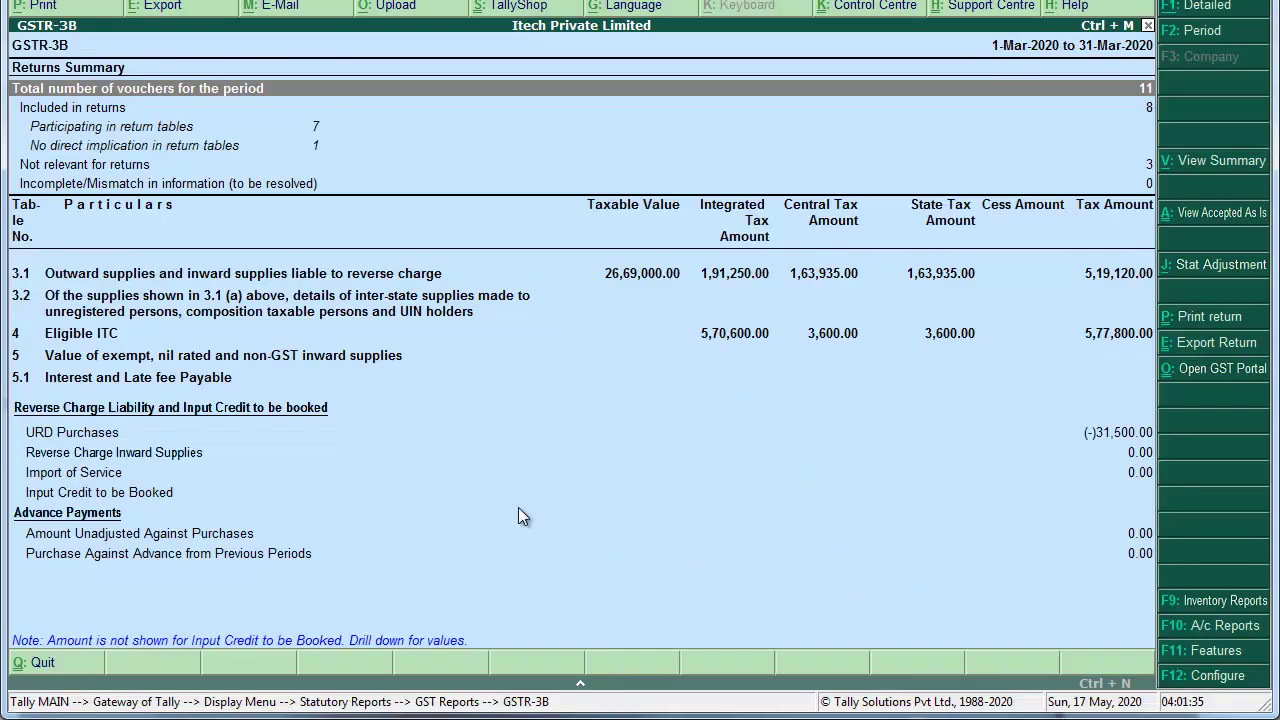
Step: Open the detailed Balance Sheet and inspect the Input and Output GST ledgers under Duties & Taxes
key(Escape)
key(Escape)
key(Escape)
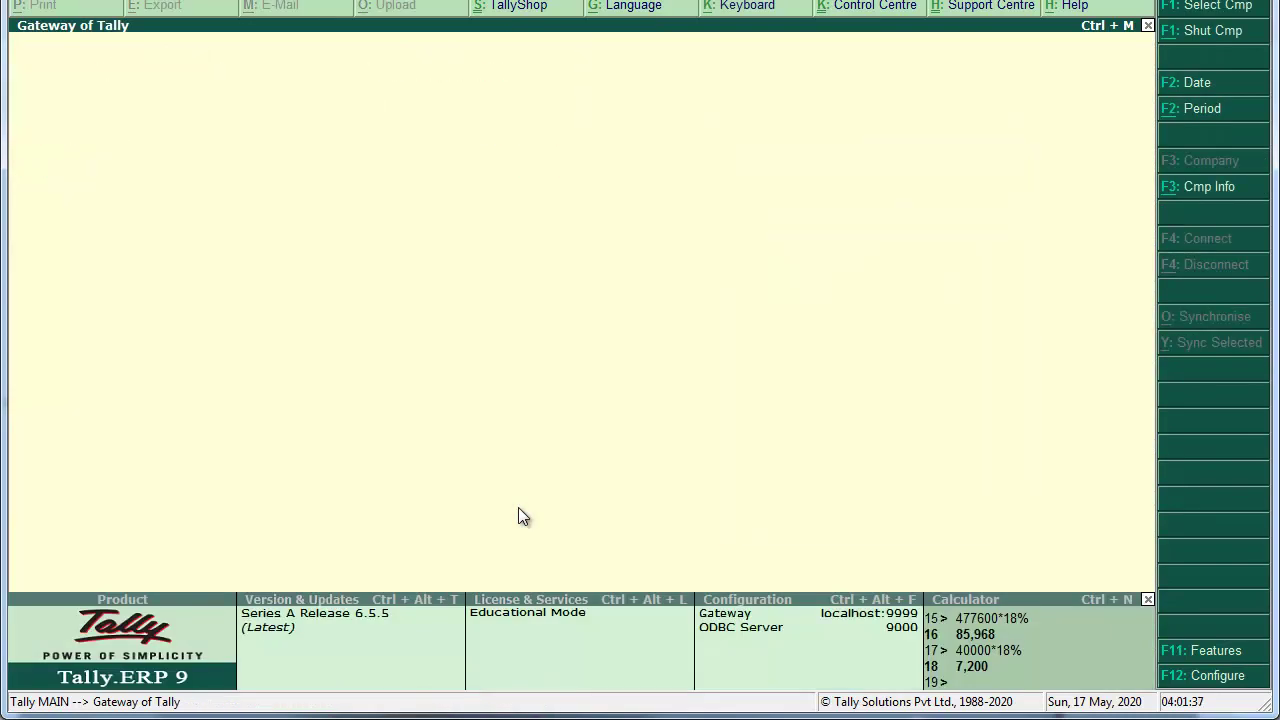
key(Down)
key(Down)
key(Down)
key(Down)
key(Down)
key(Down)
key(Return)
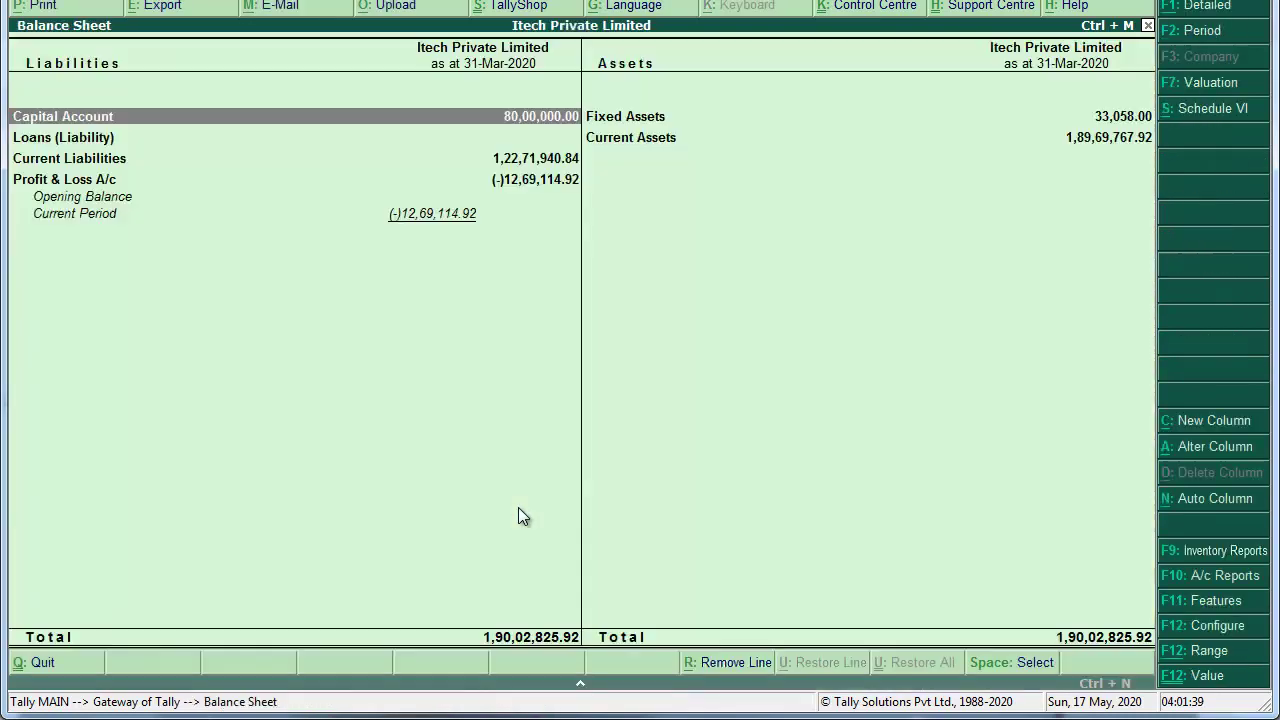
key(alt+F1)
key(Down)
key(Down)
key(Down)
key(Down)
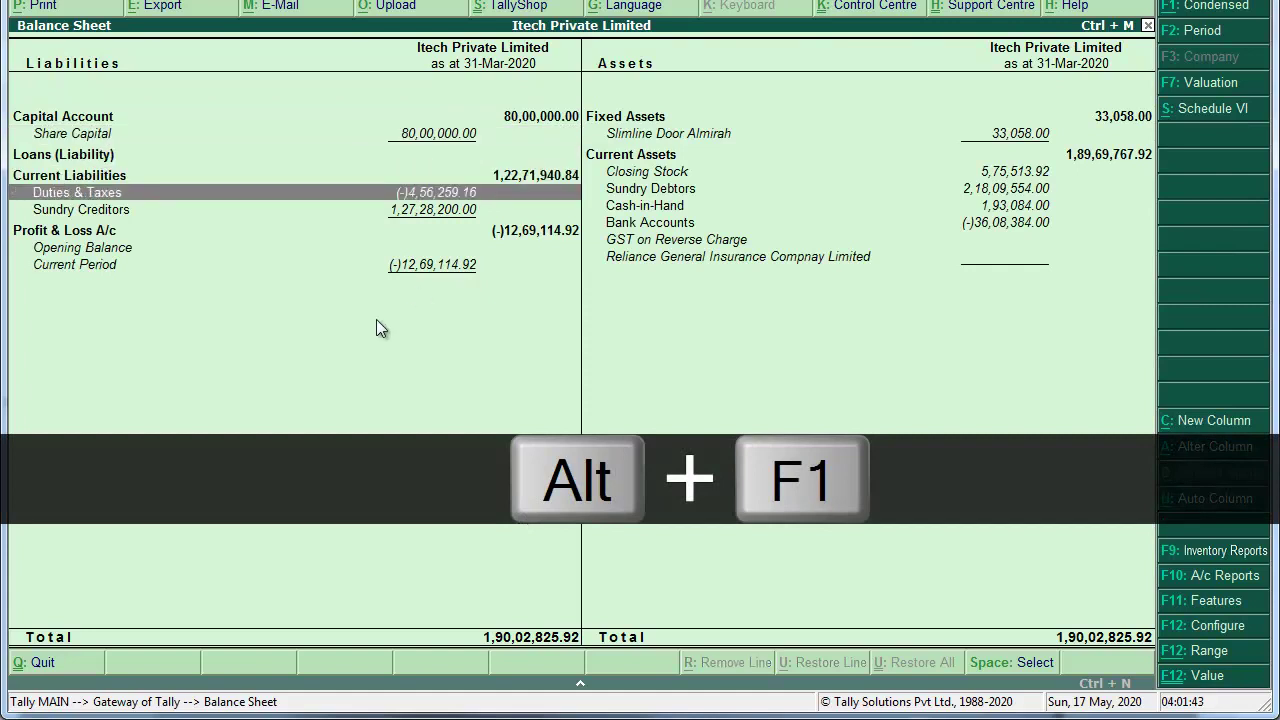
click(514, 192)
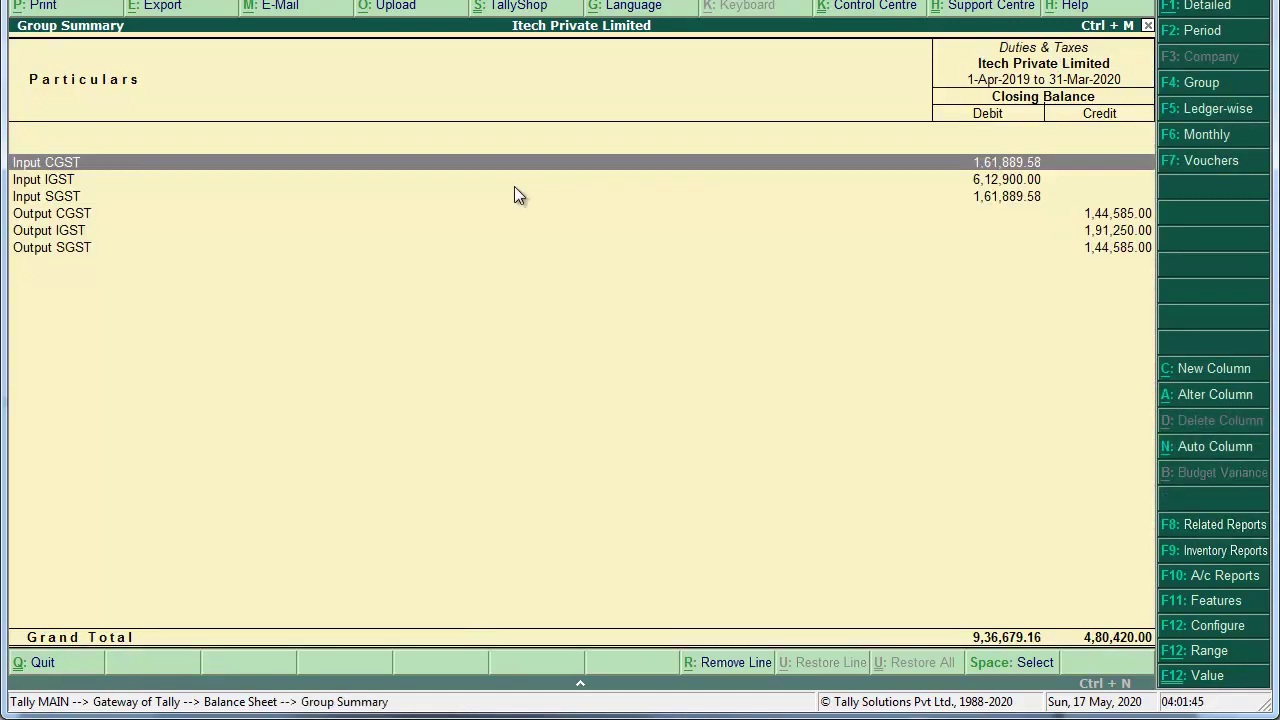
key(Down)
key(Down)
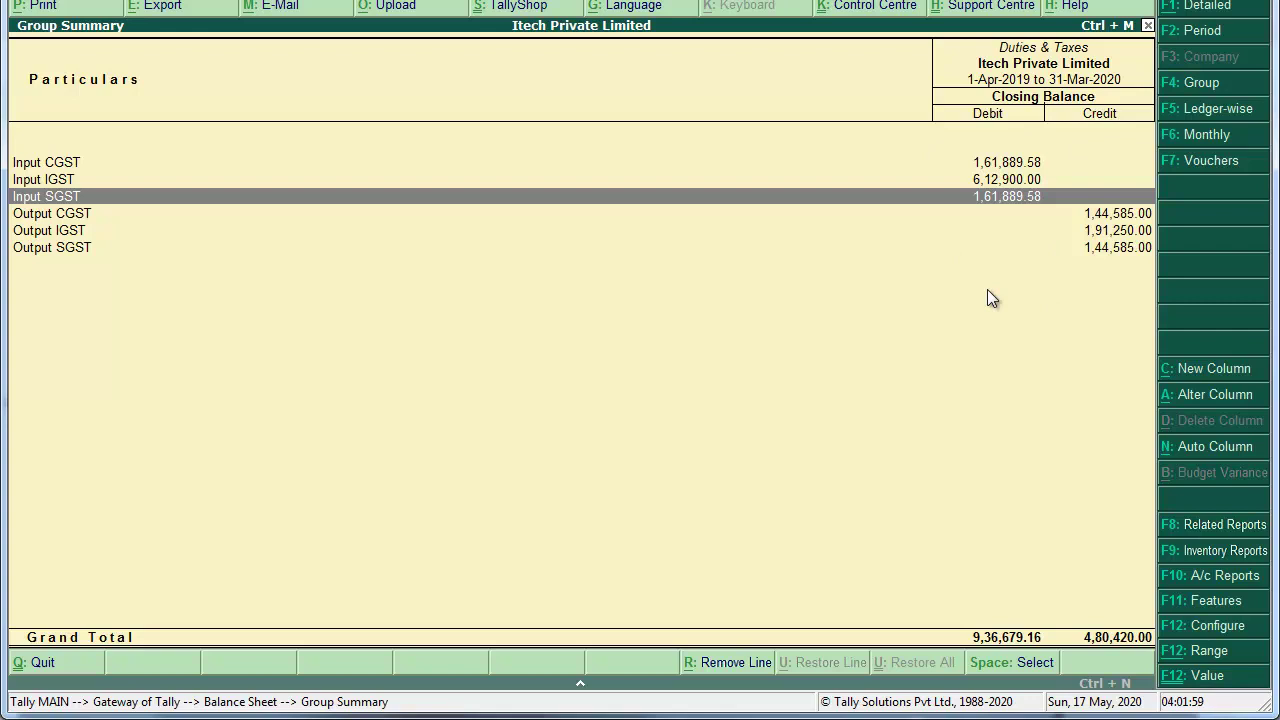
key(Escape)
key(Escape)
key(Escape)
key(Escape)
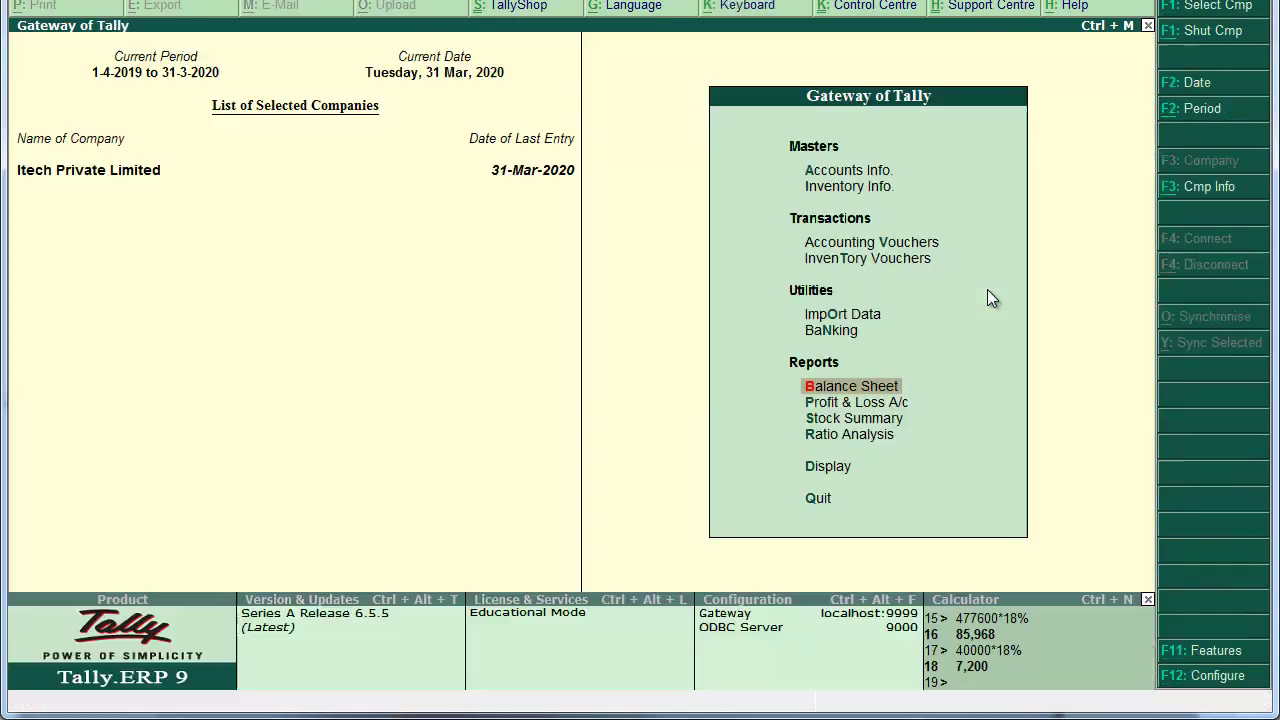
Step: Create Journal No. 10 with Stat Adjustment set to GST, Decrease of Tax Liability, Adjustment Against Credit
key(Down)
key(Down)
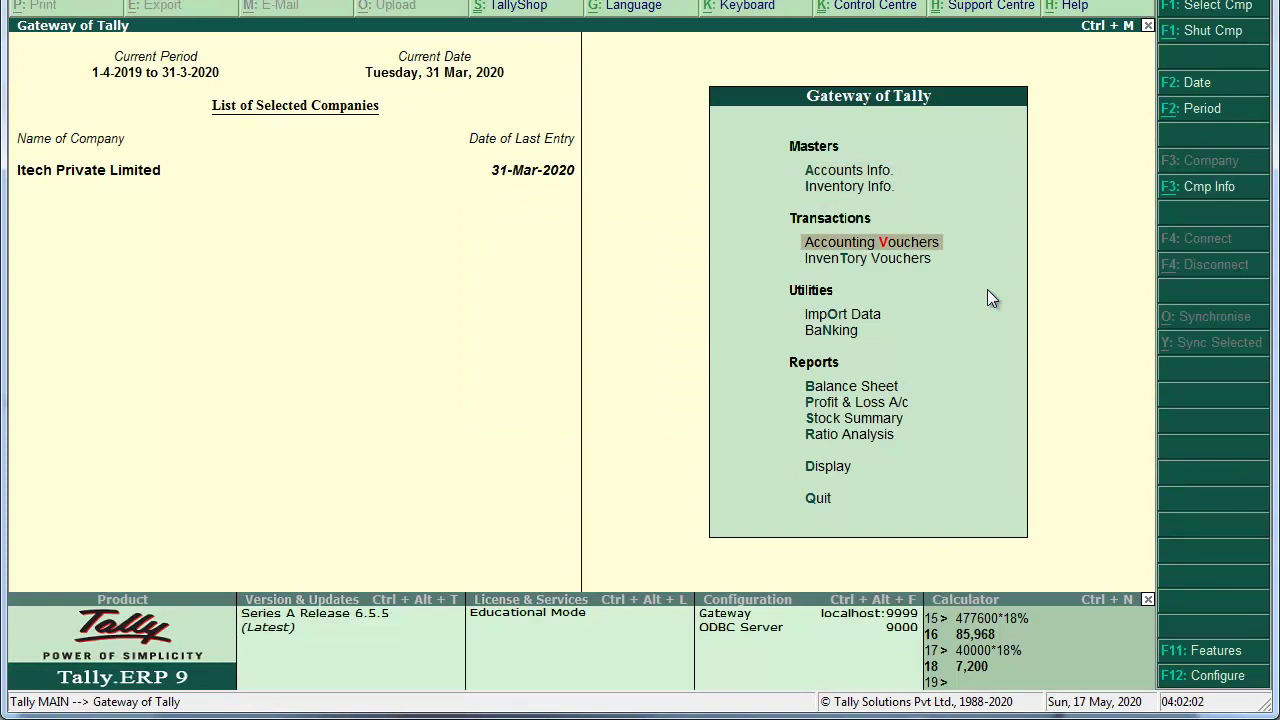
key(Return)
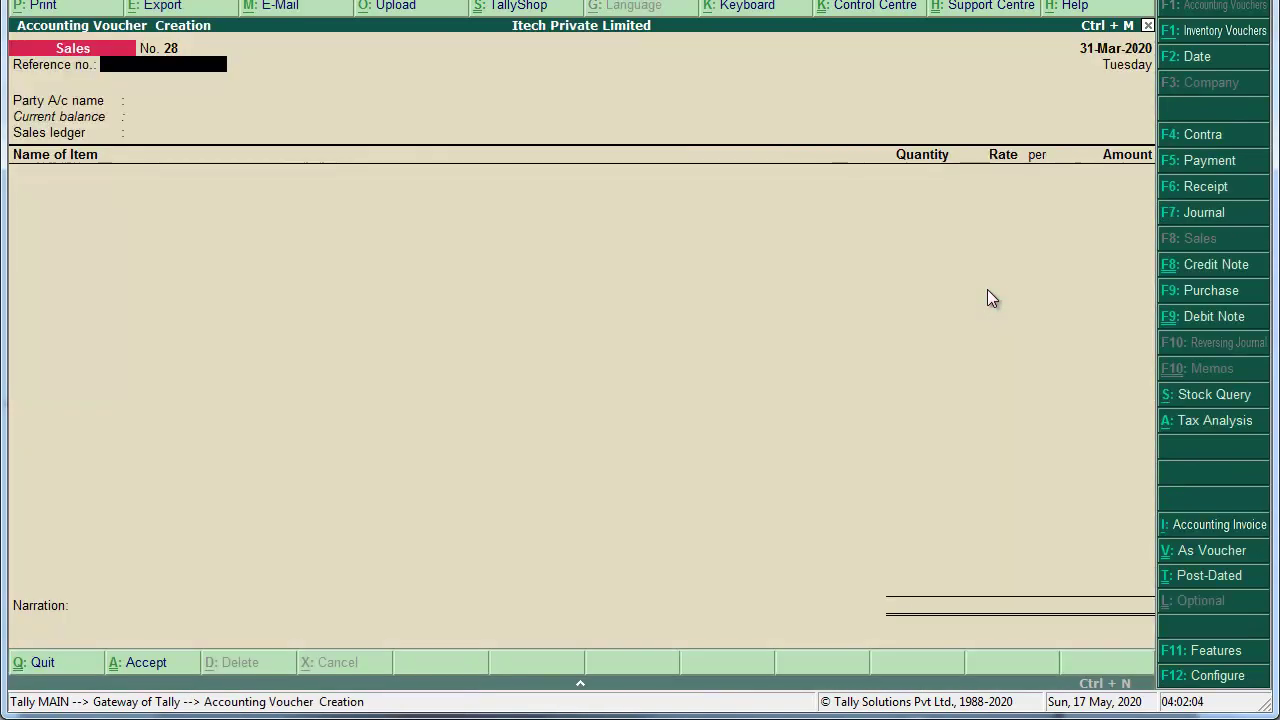
key(F7)
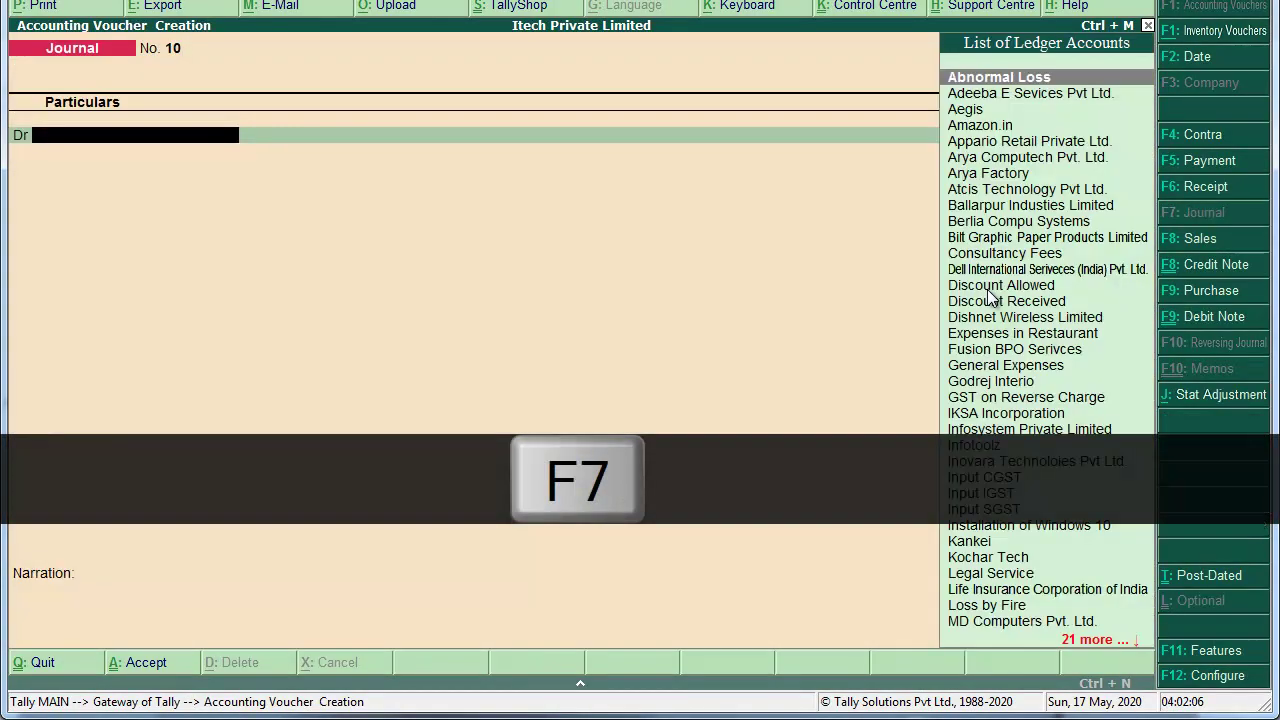
key(alt+j)
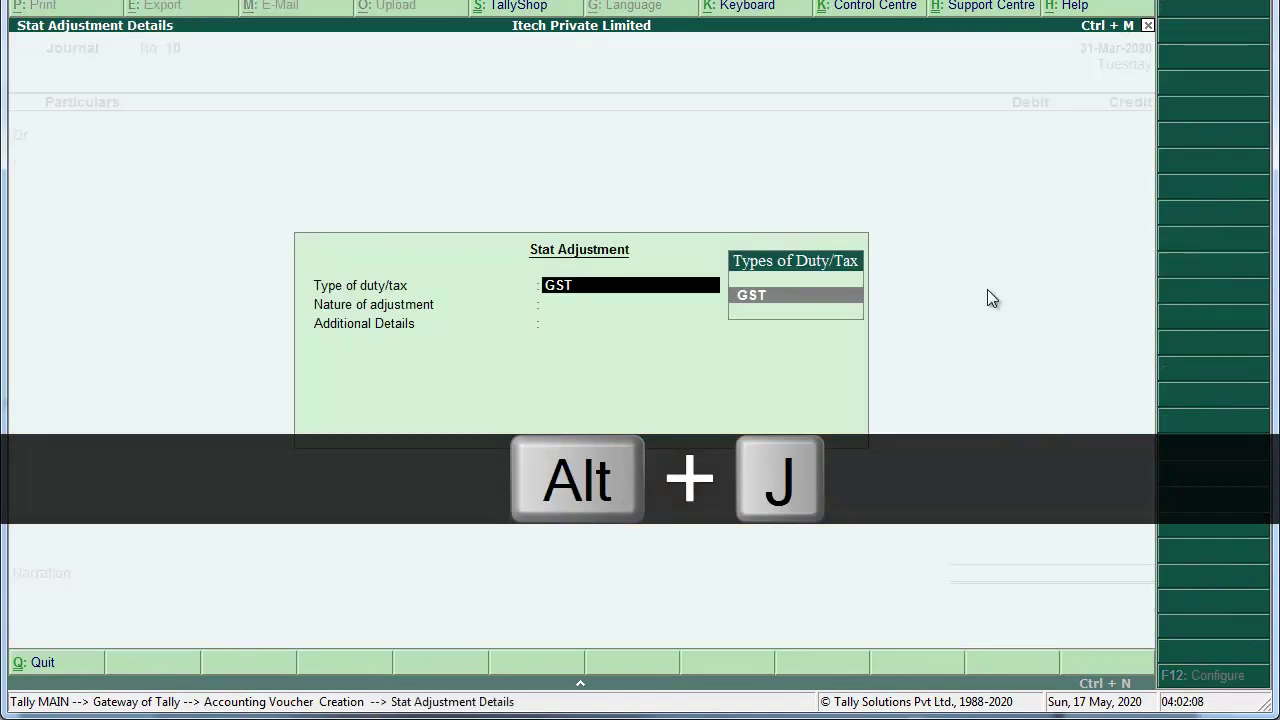
key(Return)
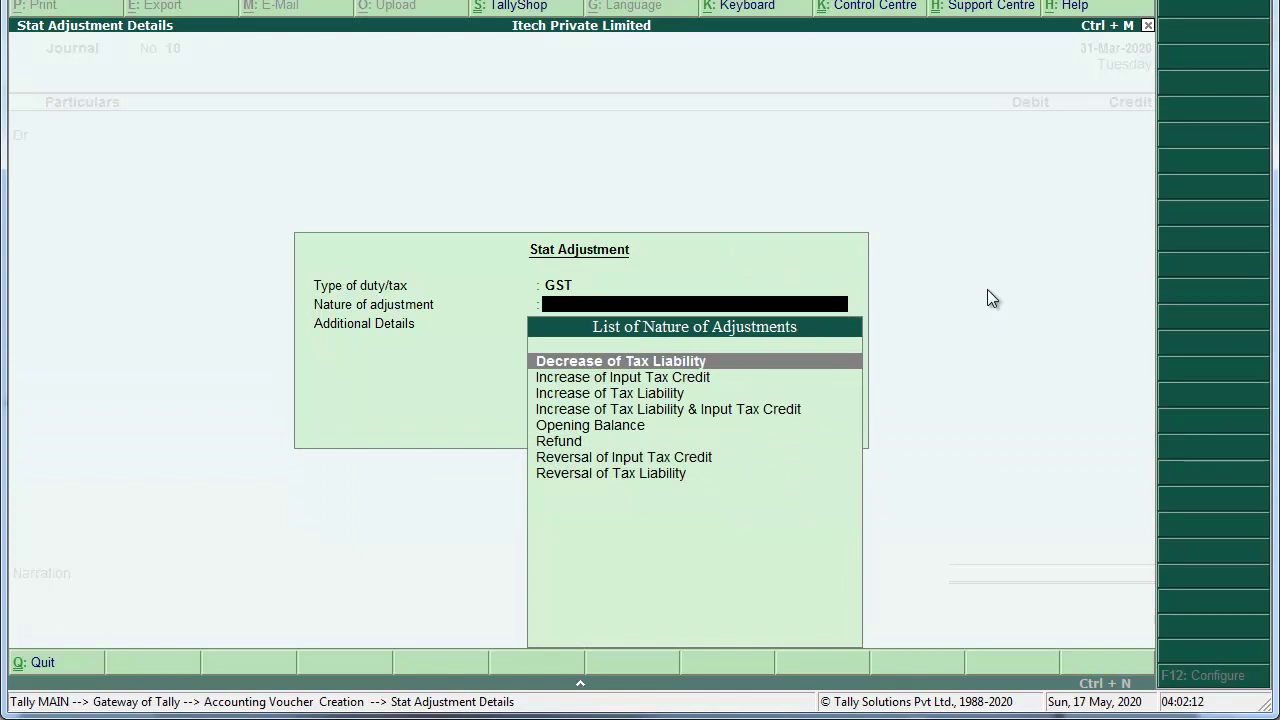
key(Return)
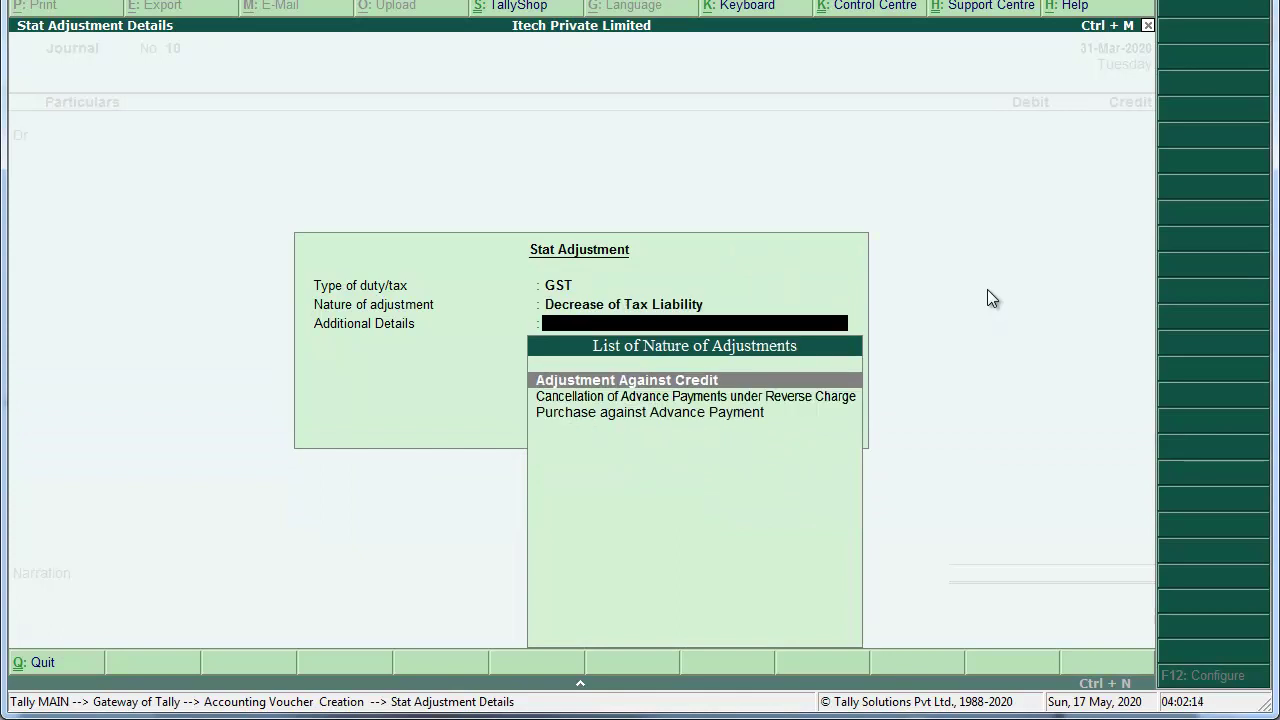
key(Return)
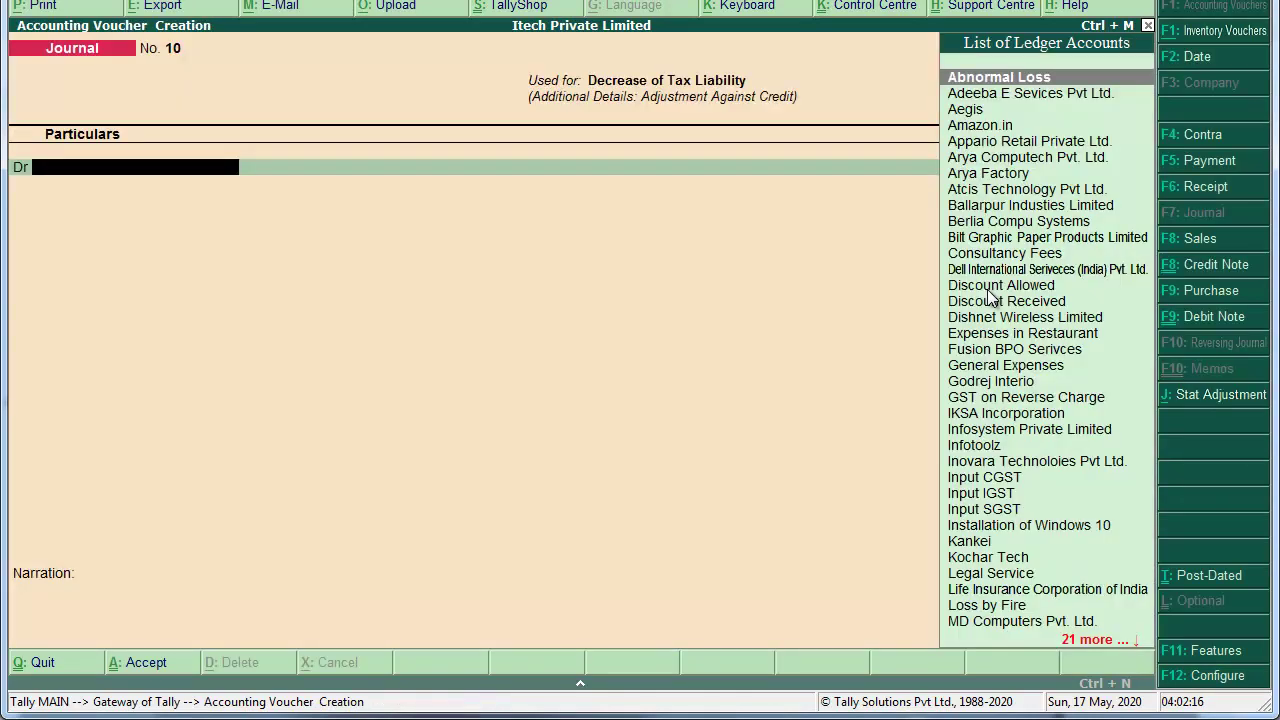
Step: Debit Output CGST with 1,44,585
text(Out)
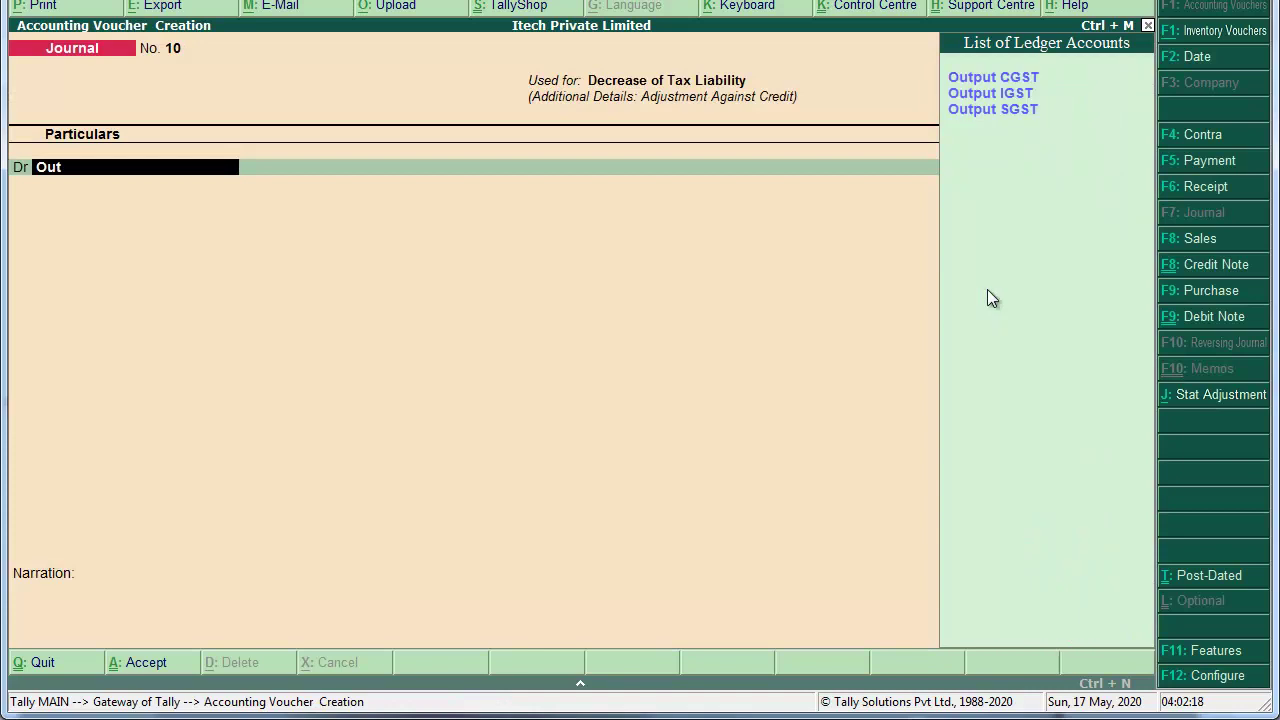
key(Return)
key(Return)
key(Return)
text(1,44,585)
key(Return)
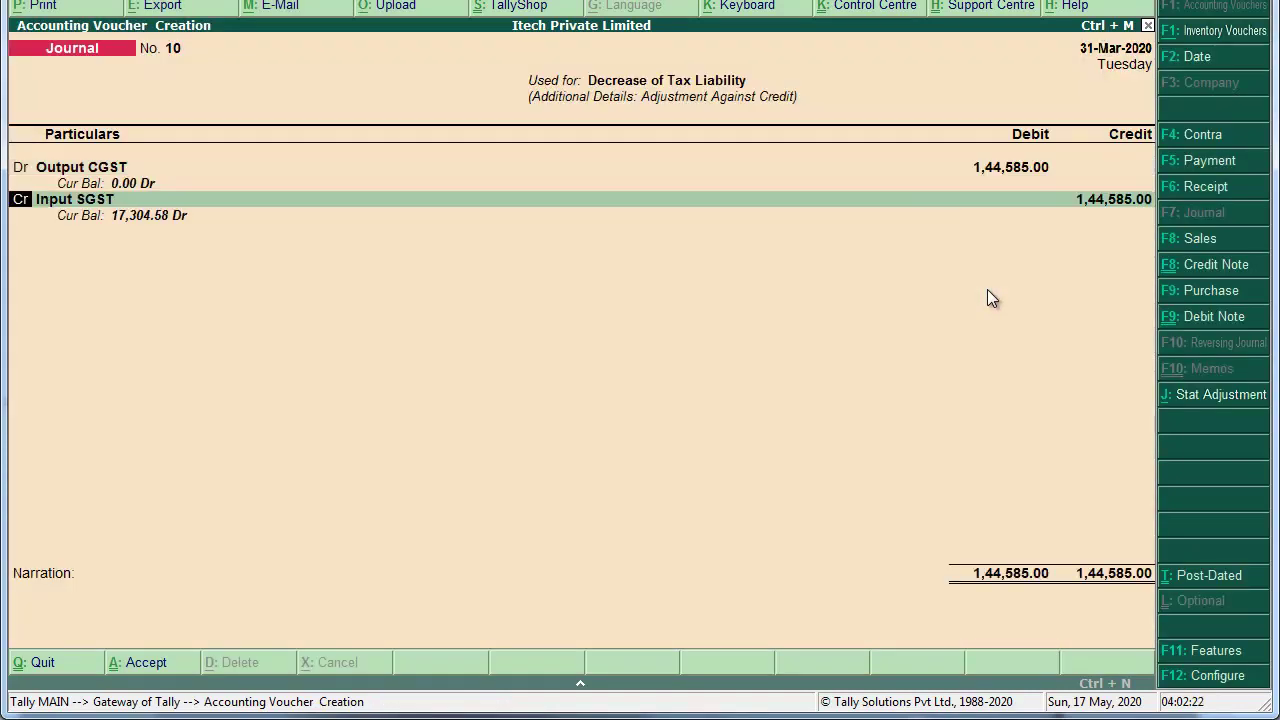
key(Return)
key(BackSpace)
text(d)
Step: Debit Output IGST with 1,91,250
key(Return)
text(Out)
key(Down)
key(Return)
key(Return)
key(Return)
key(Return)
key(BackSpace)
text(191250)
key(Return)
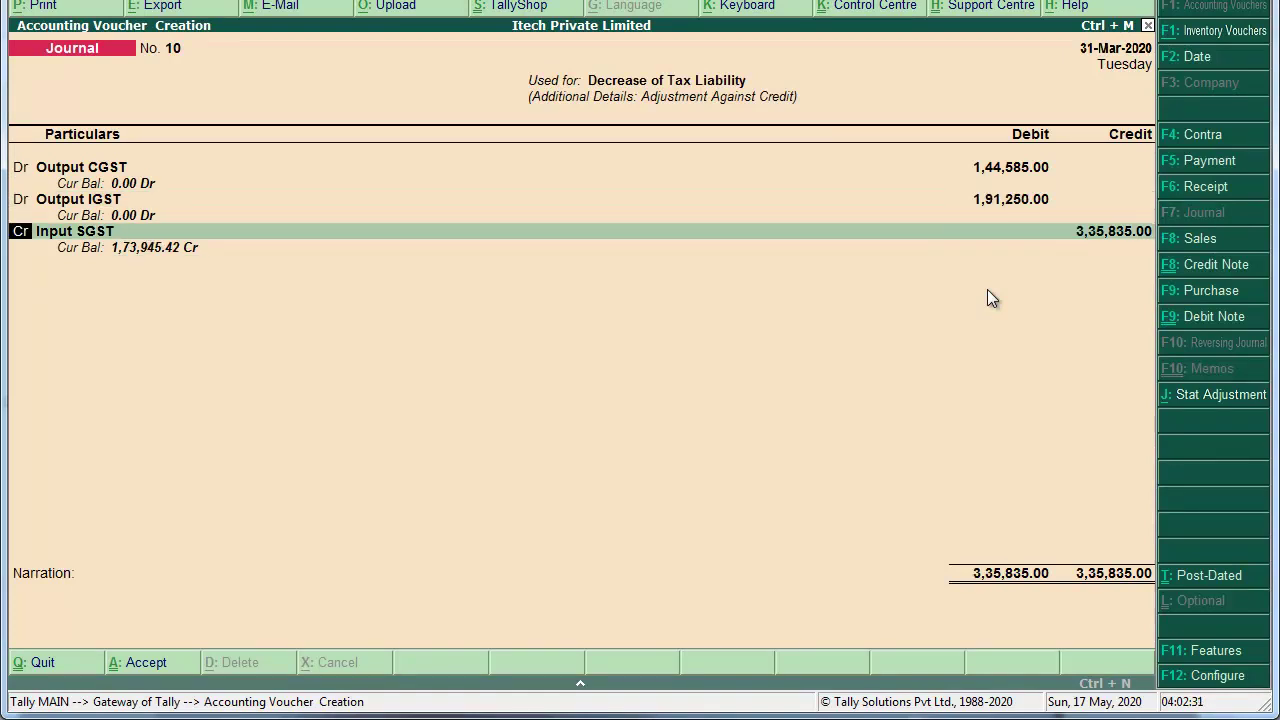
Step: Debit Output SGST with 1,44,585
key(Return)
text(Out)
key(Down)
key(Down)
key(Return)
key(Return)
key(Return)
key(BackSpace)
text(144585)
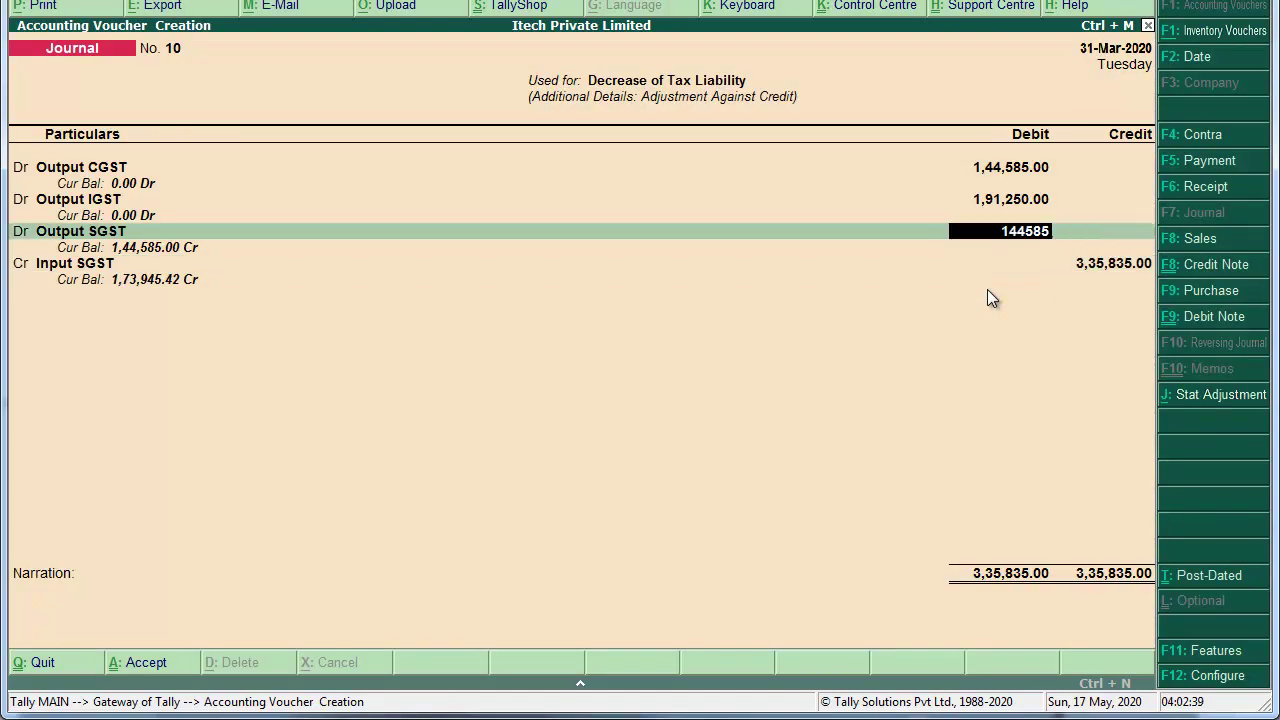
key(Return)
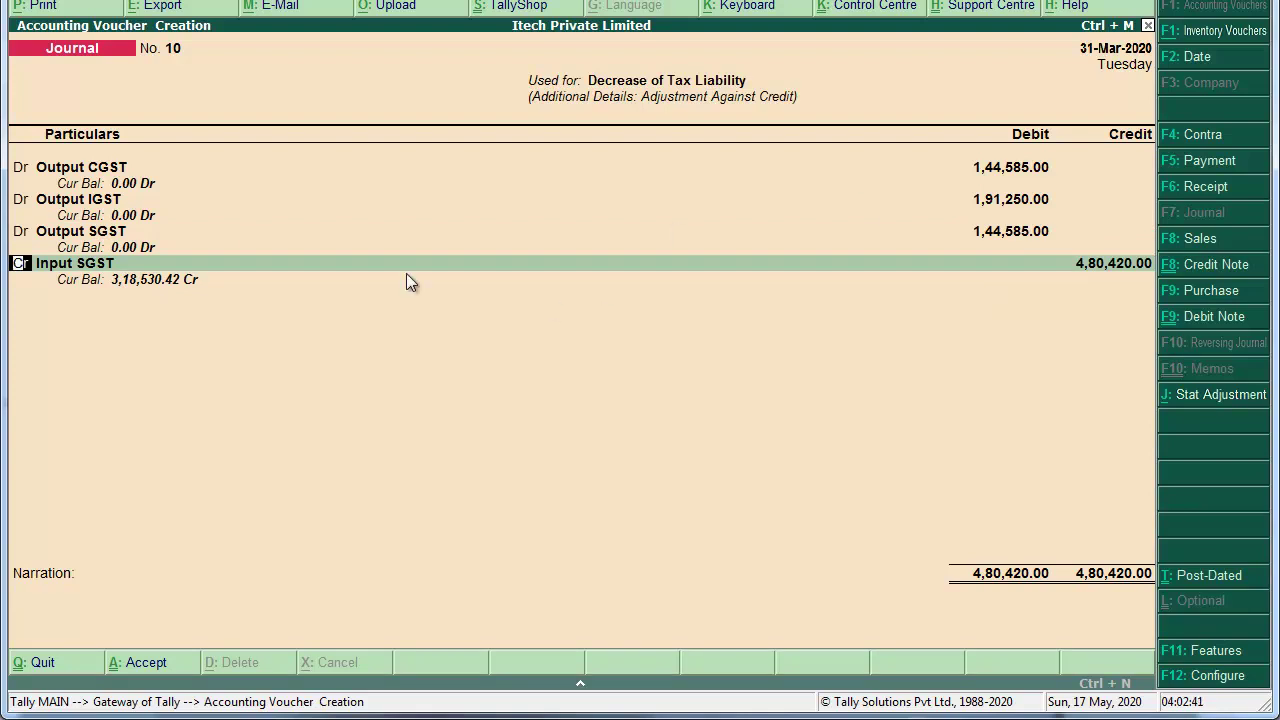
Step: Credit Input CGST with 1,44,585
key(Return)
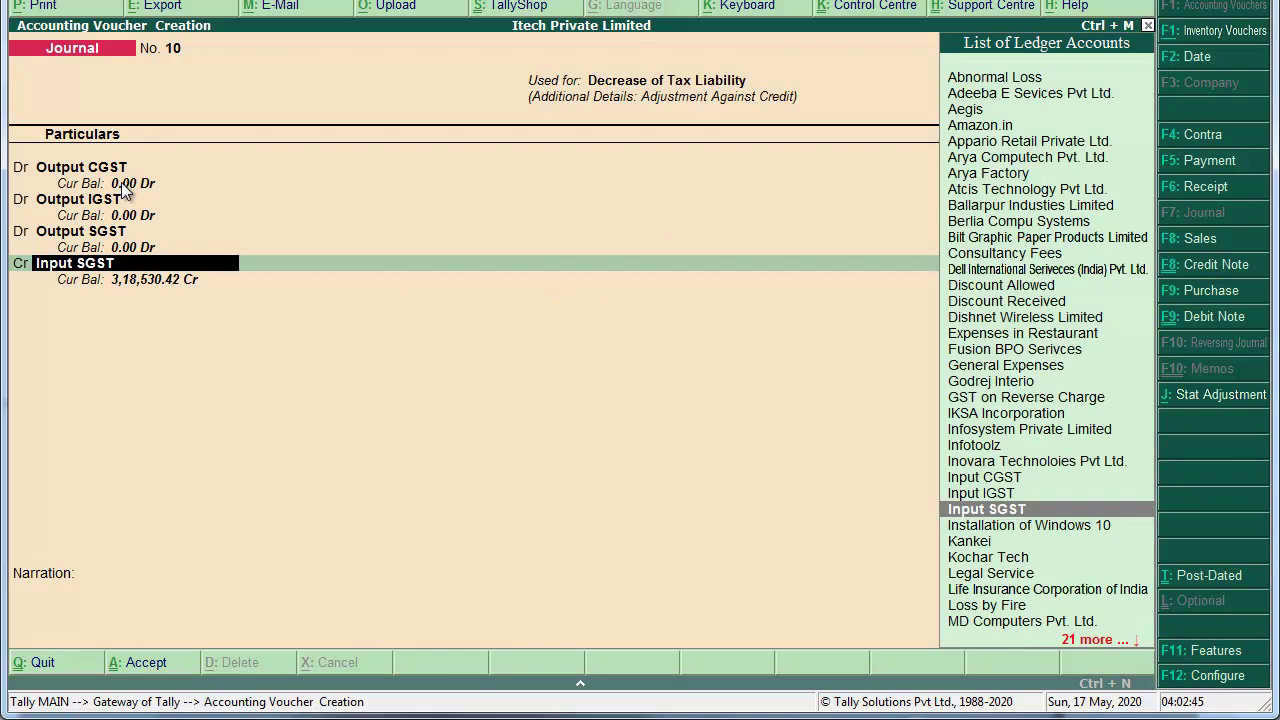
text(C)
key(BackSpace)
text(Input)
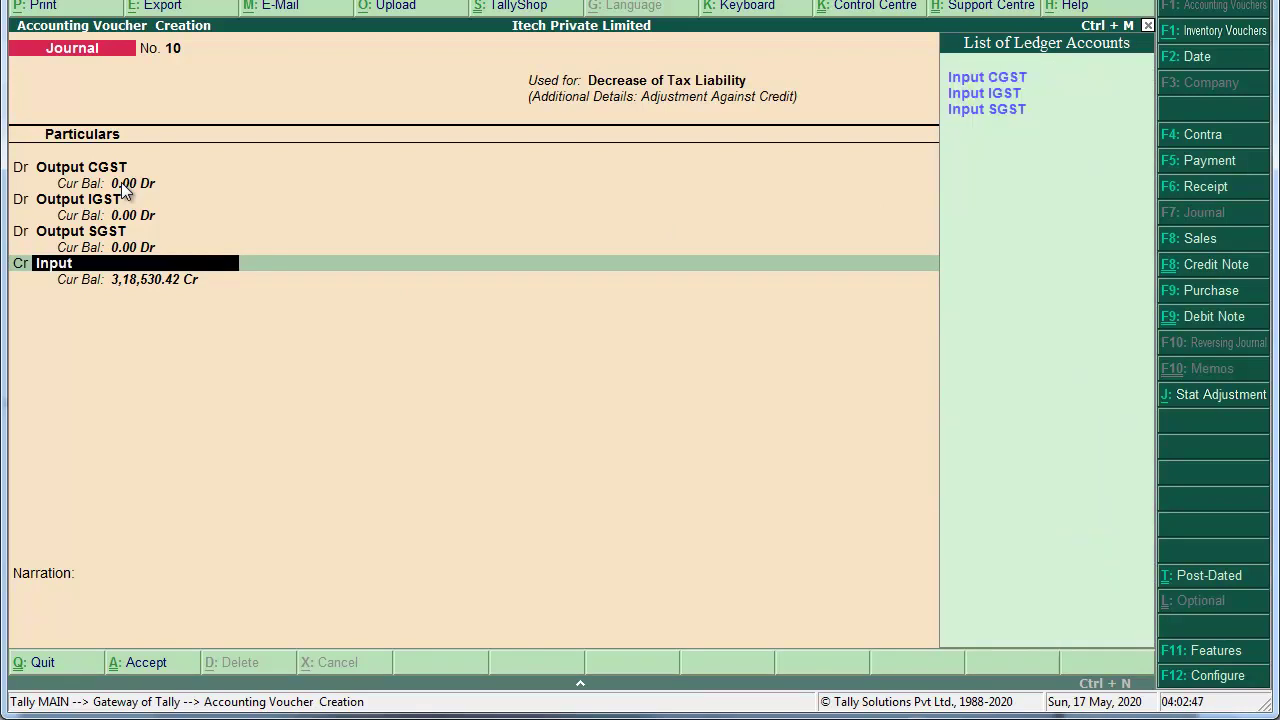
key(Return)
text(144585)
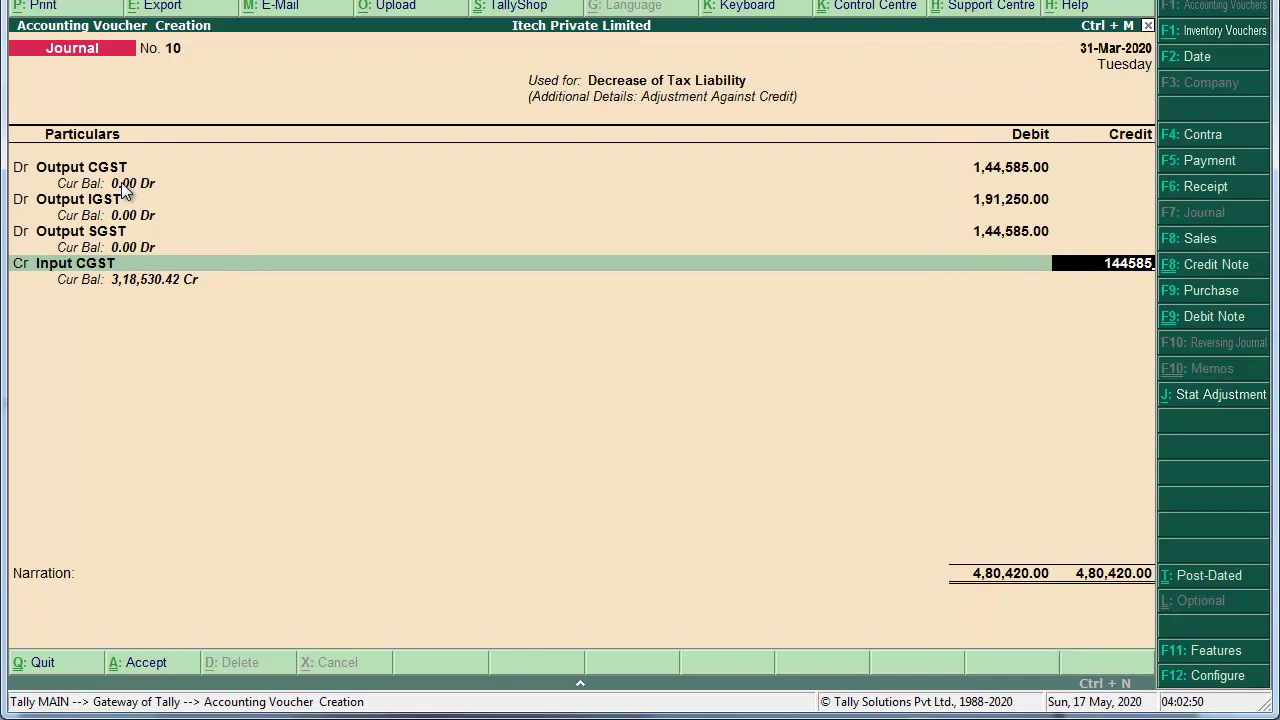
key(Return)
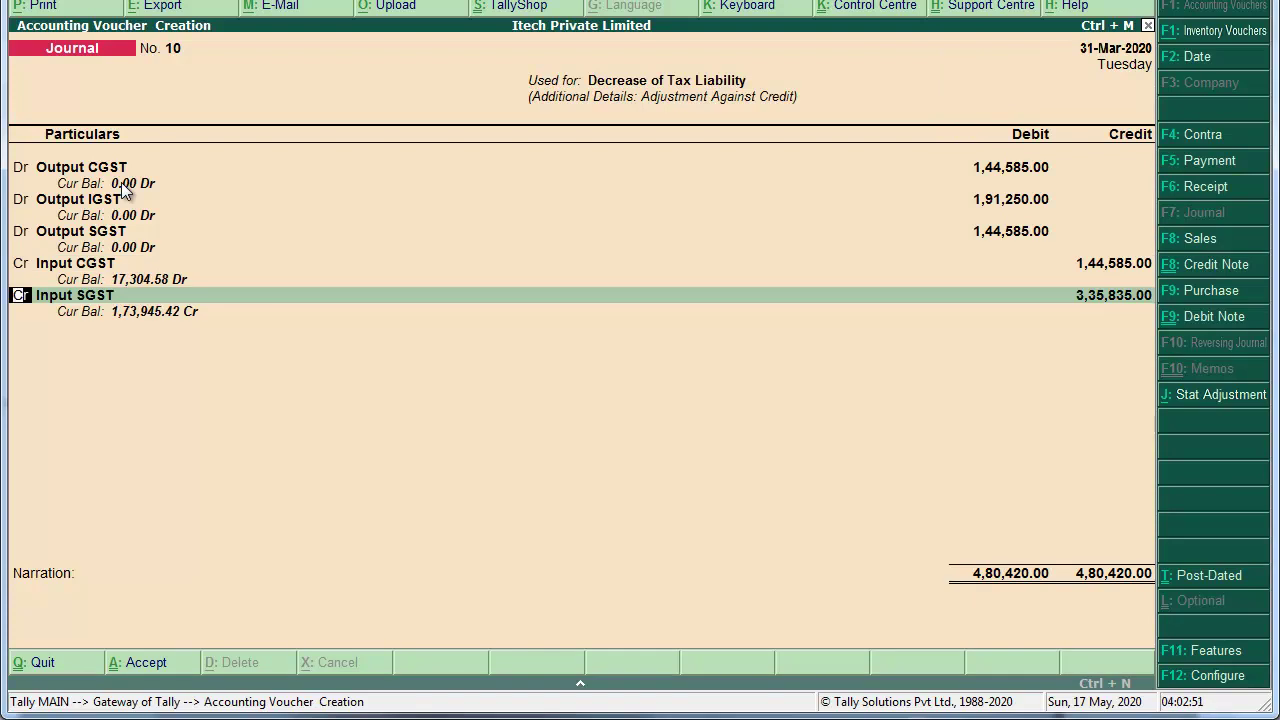
Step: Credit Input IGST with 1,91,250 and Input SGST with the balancing 1,44,585
key(Return)
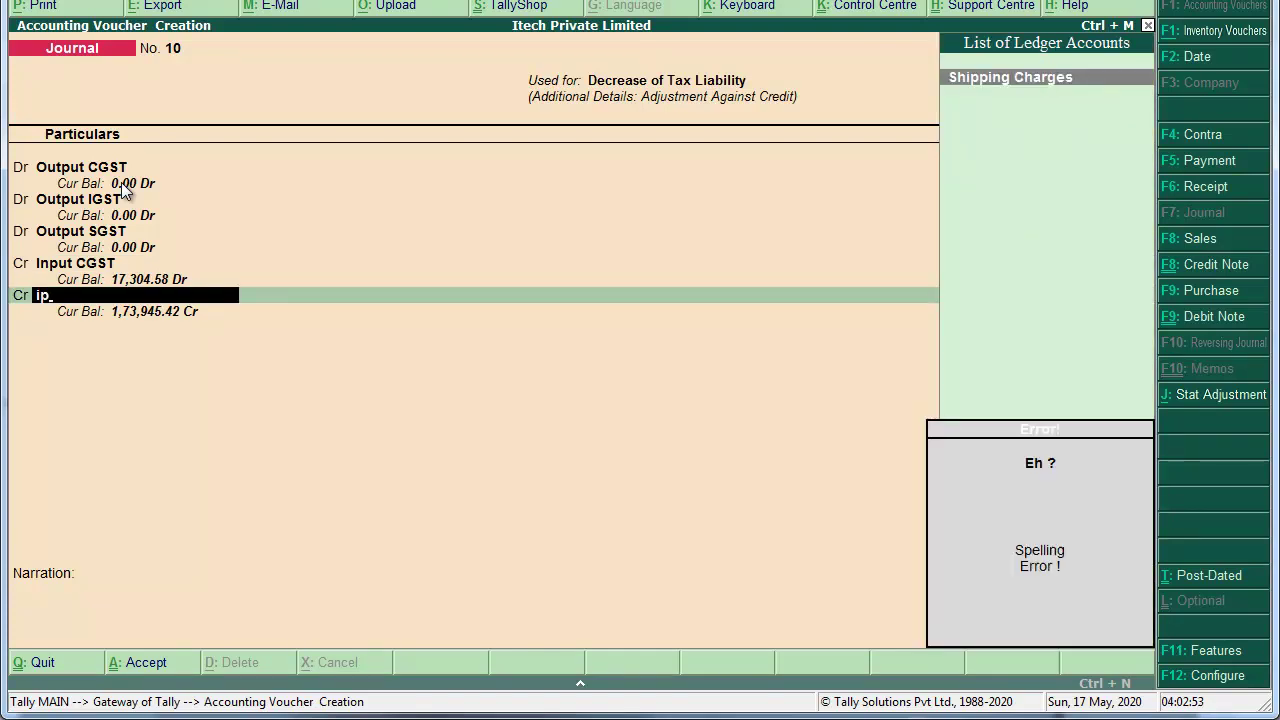
key(BackSpace)
text(n)
key(Down)
key(Down)
key(Down)
key(Down)
key(Return)
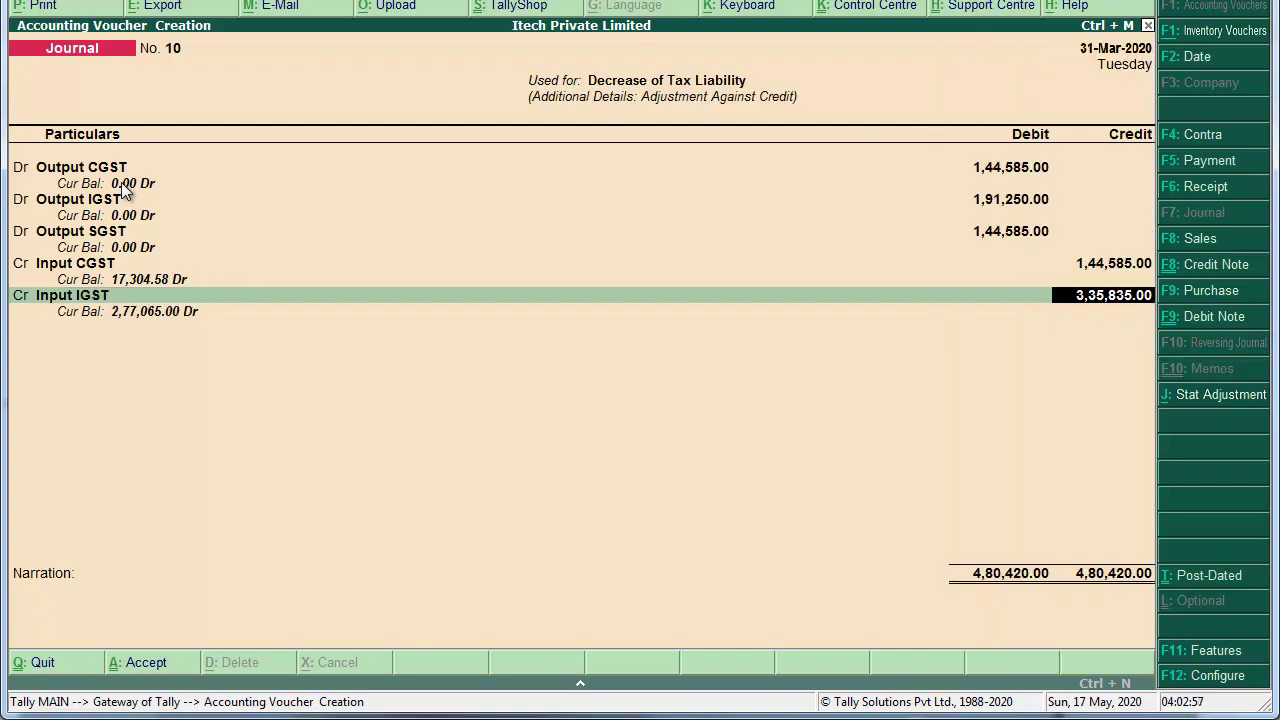
text(191250)
key(Return)
key(Return)
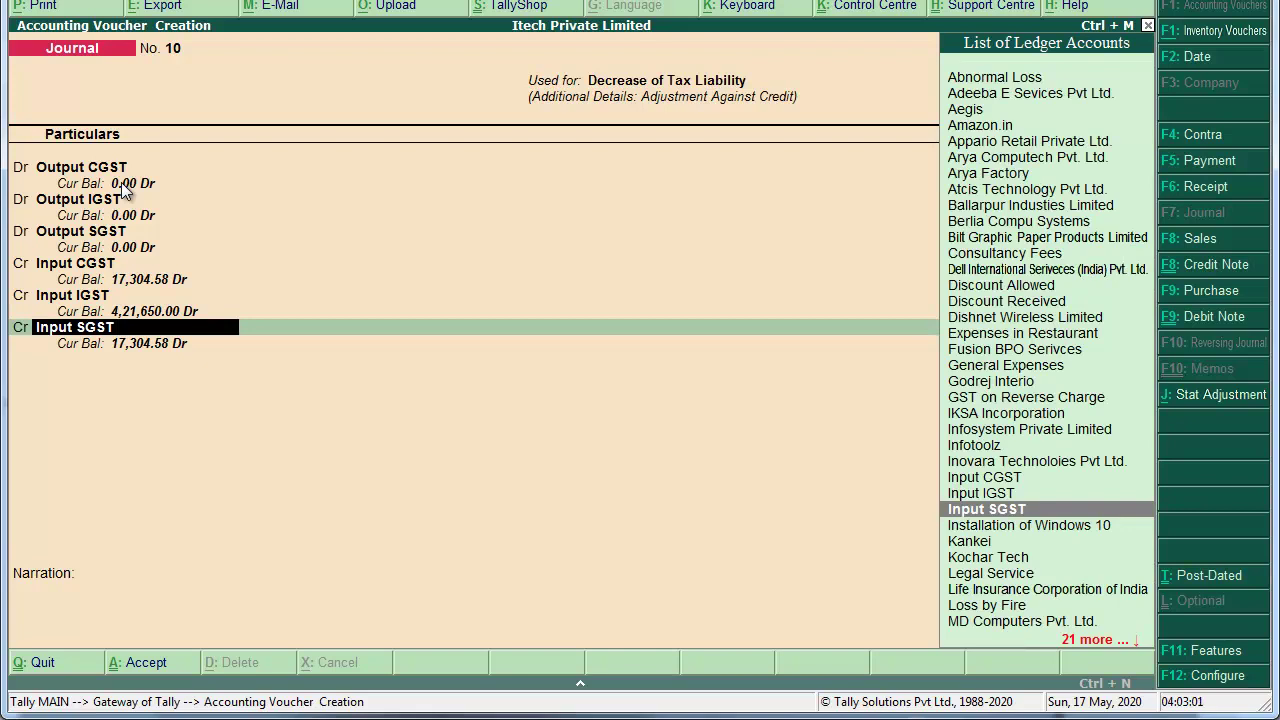
key(Return)
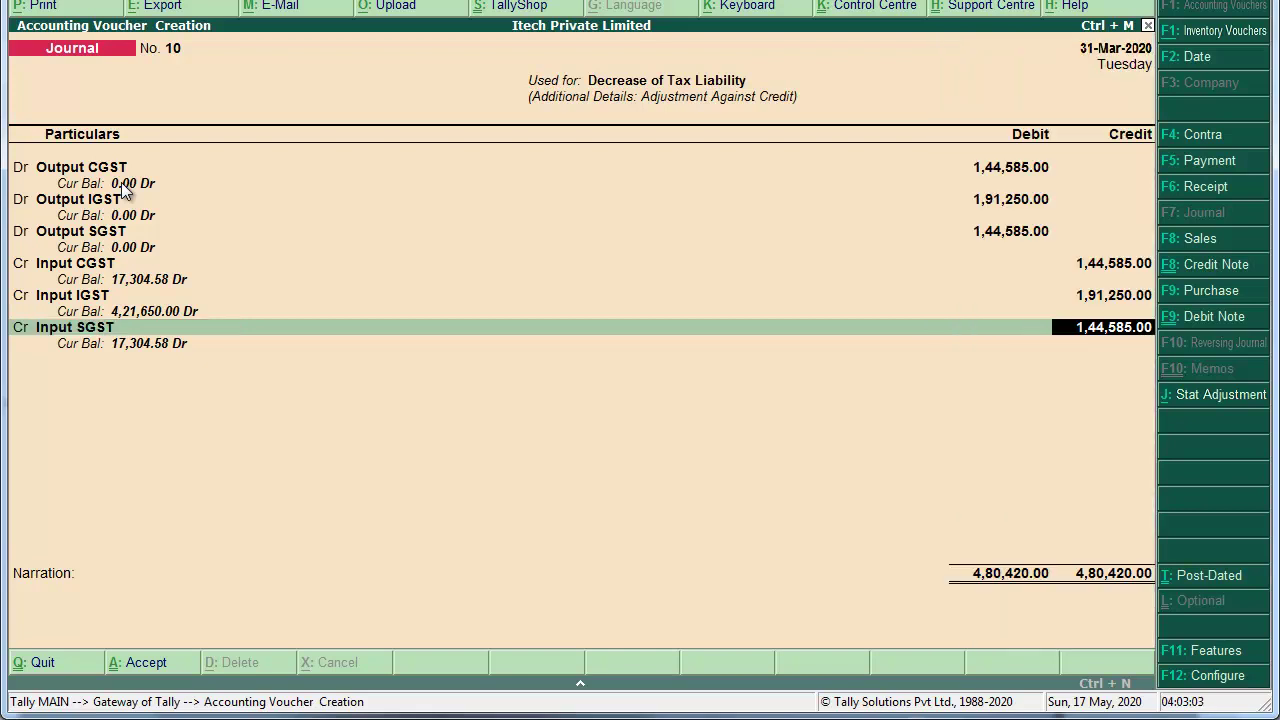
key(Return)
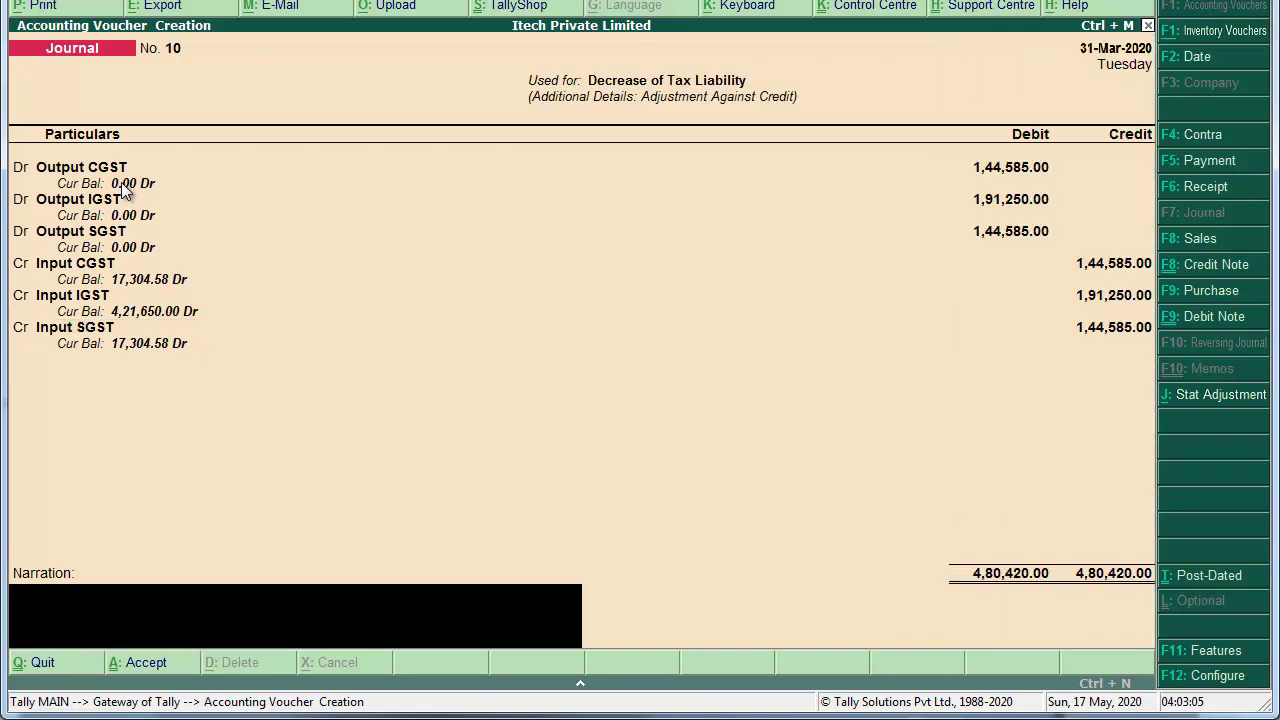
Step: Enter the narration 'Being Adjustment against Input Tax Asset.' and accept journal No. 10
text(Being Increase Input TAx Credit)
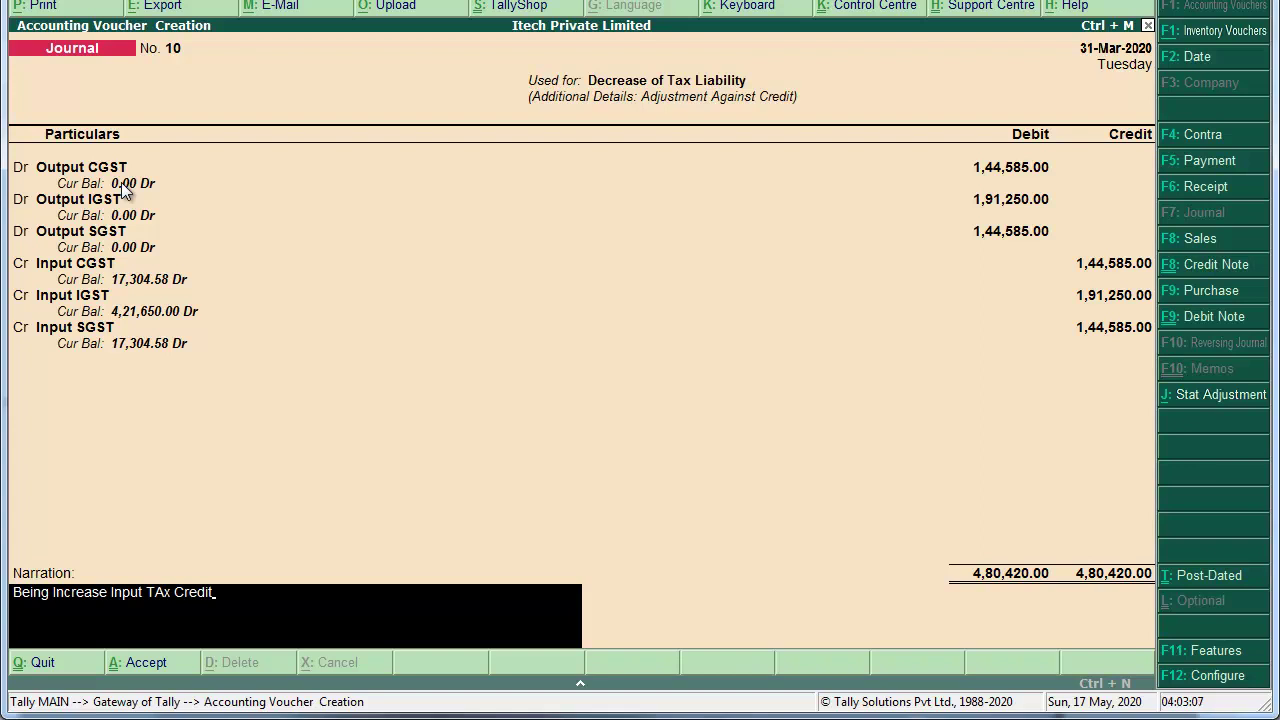
key(BackSpace)
key(BackSpace)
key(BackSpace)
key(BackSpace)
key(BackSpace)
key(BackSpace)
key(BackSpace)
key(BackSpace)
key(BackSpace)
key(BackSpace)
key(BackSpace)
key(BackSpace)
key(BackSpace)
key(BackSpace)
key(BackSpace)
key(BackSpace)
key(BackSpace)
key(BackSpace)
key(BackSpace)
key(BackSpace)
key(BackSpace)
text(Adj)
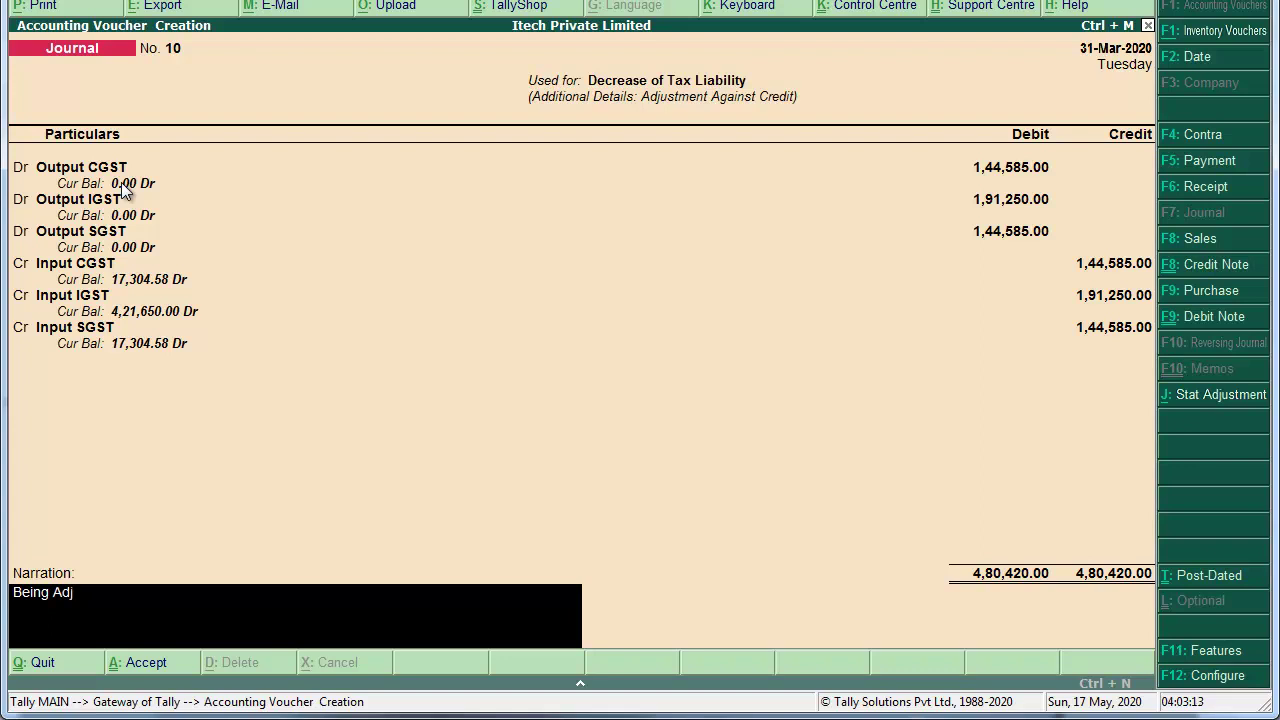
text(ustment against)
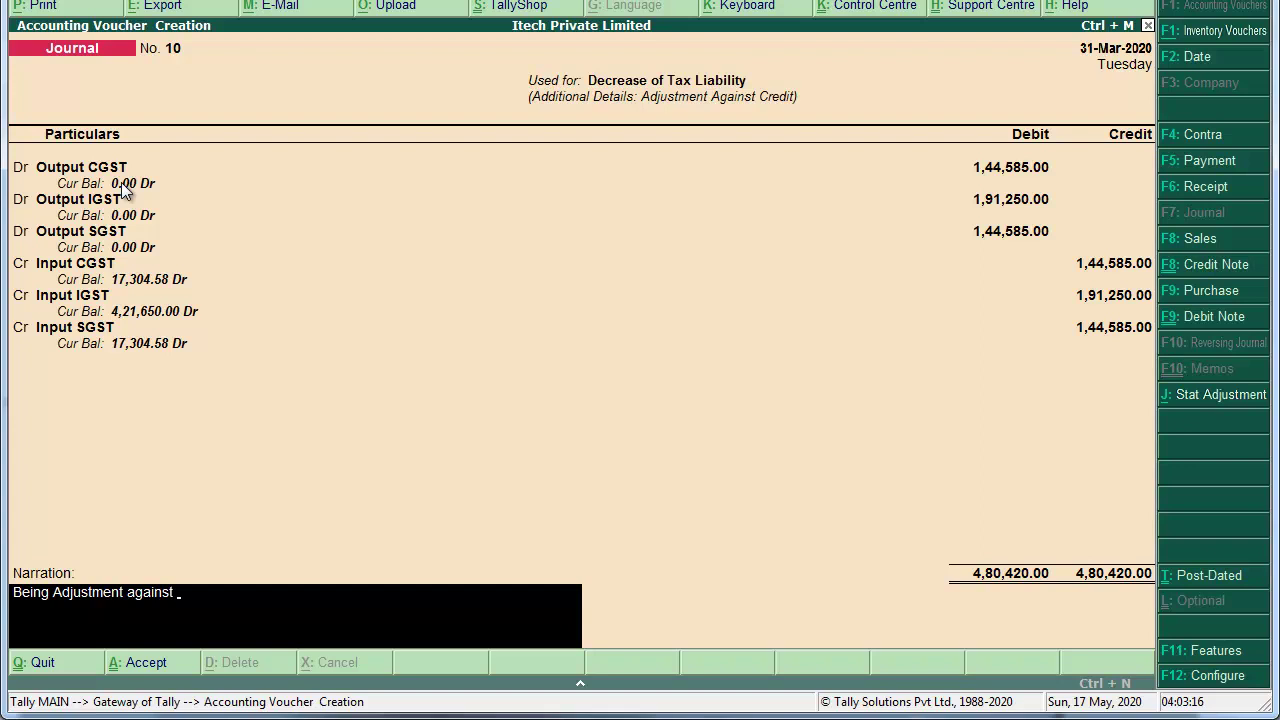
text( Input Tax Asset)
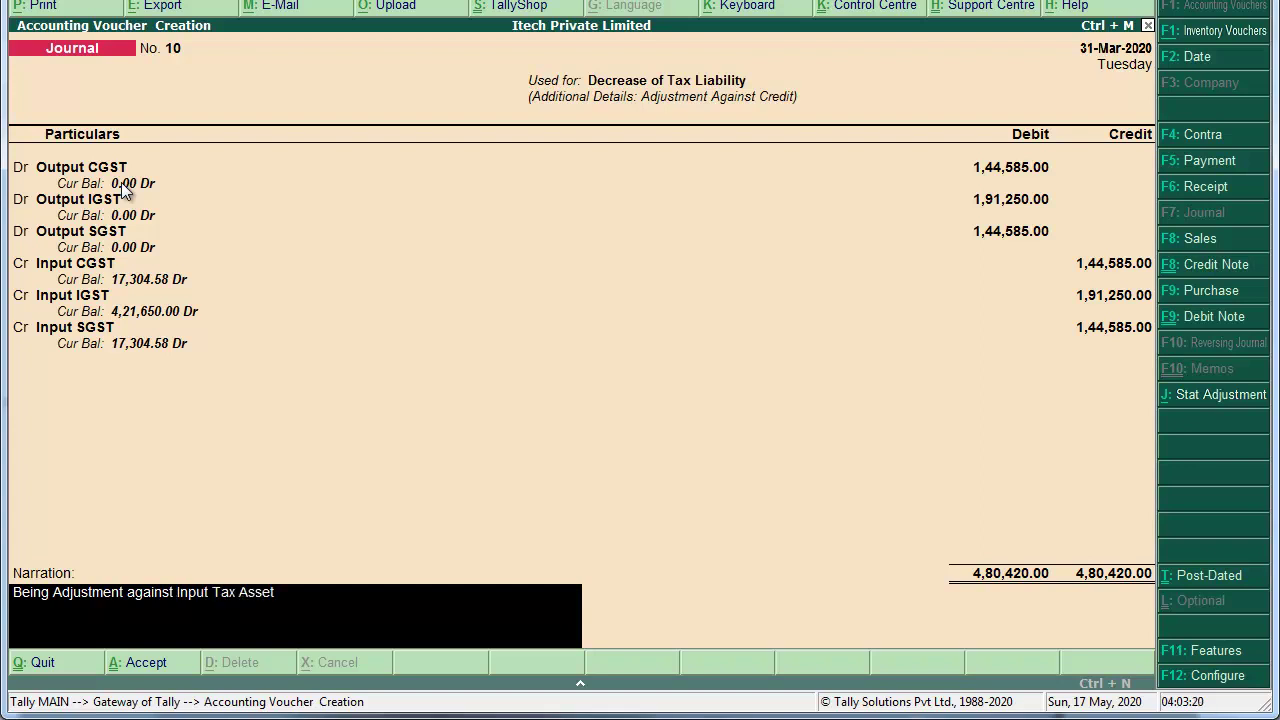
text(.)
key(Return)
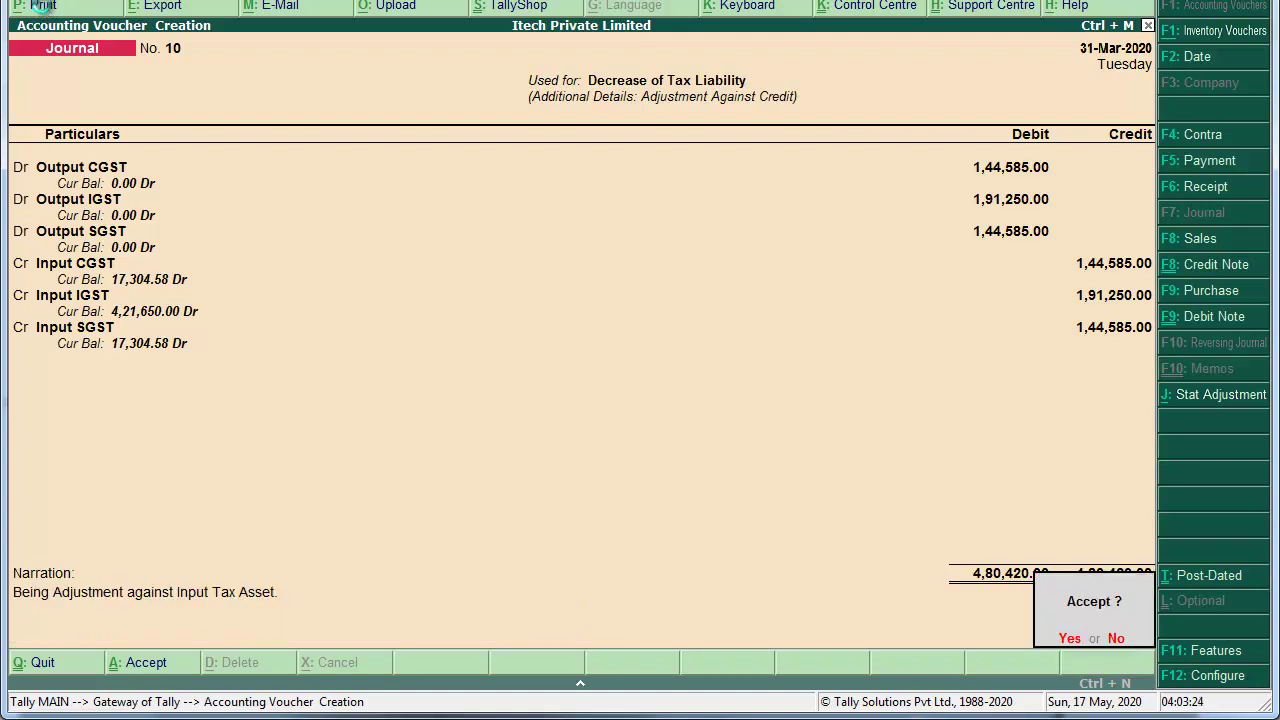
key(Return)
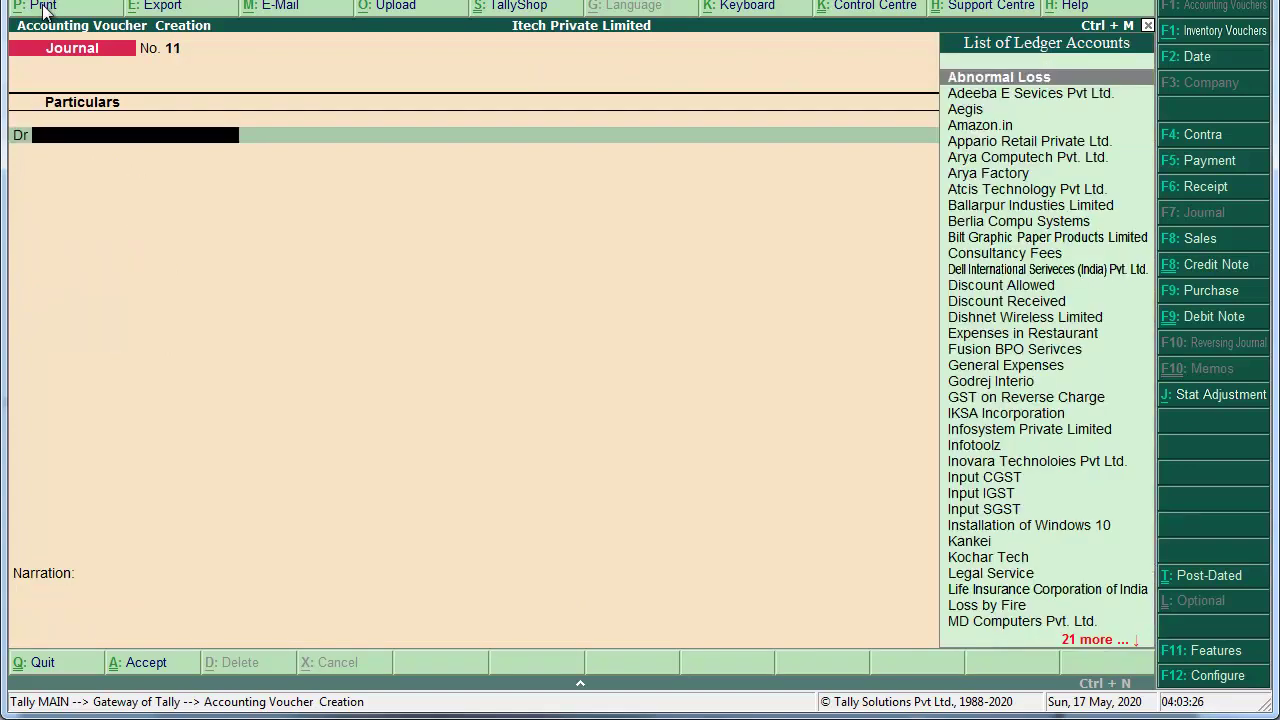
Step: Close the blank journal and open the Balance Sheet in detailed view
key(Escape)
key(Down)
key(Down)
key(Down)
key(Down)
key(Down)
key(Up)
key(Return)
key(alt+F1)
Step: Drill into Duties & Taxes, now (-)4,56,259.16 of Input GST credit, then return to Gateway
key(Down)
key(Down)
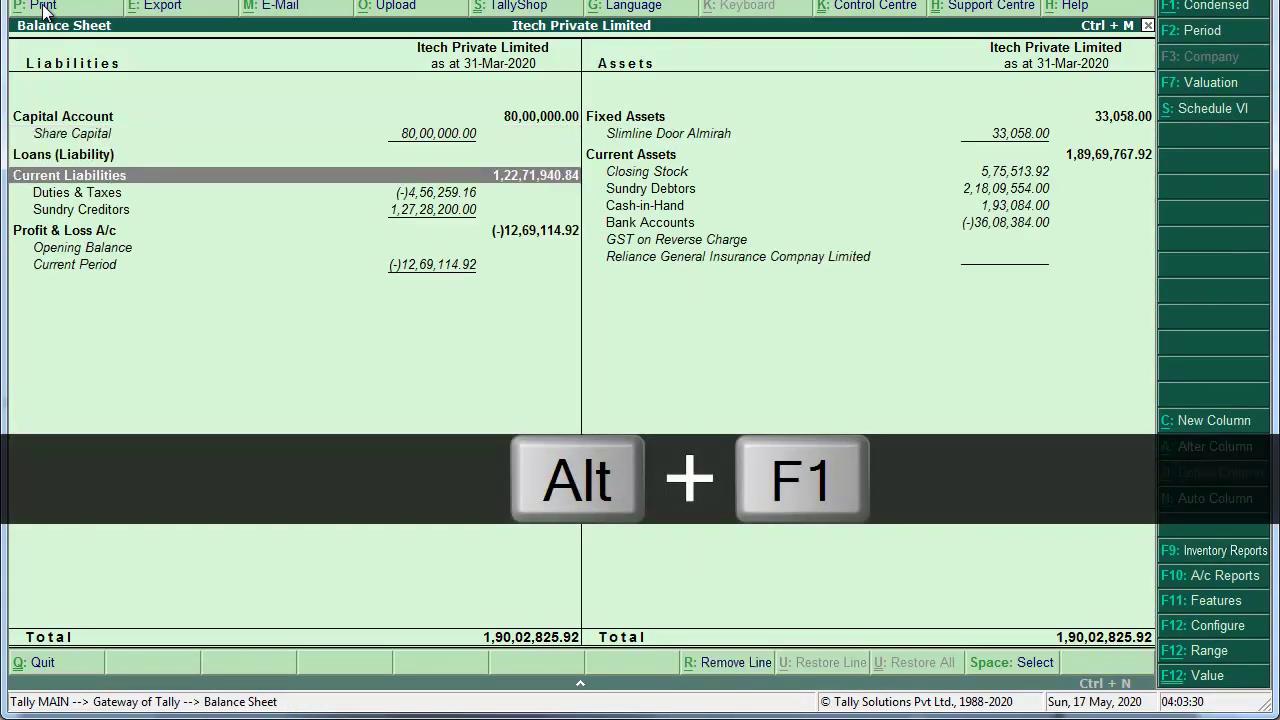
key(Down)
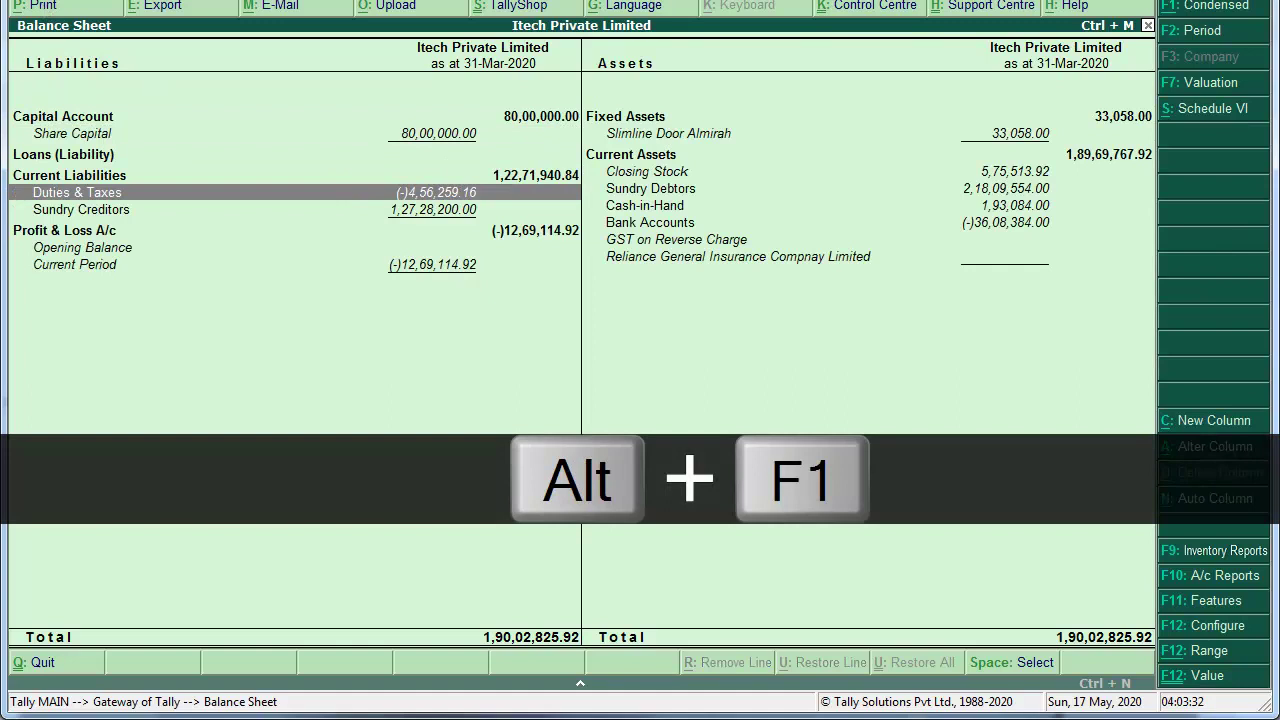
key(Return)
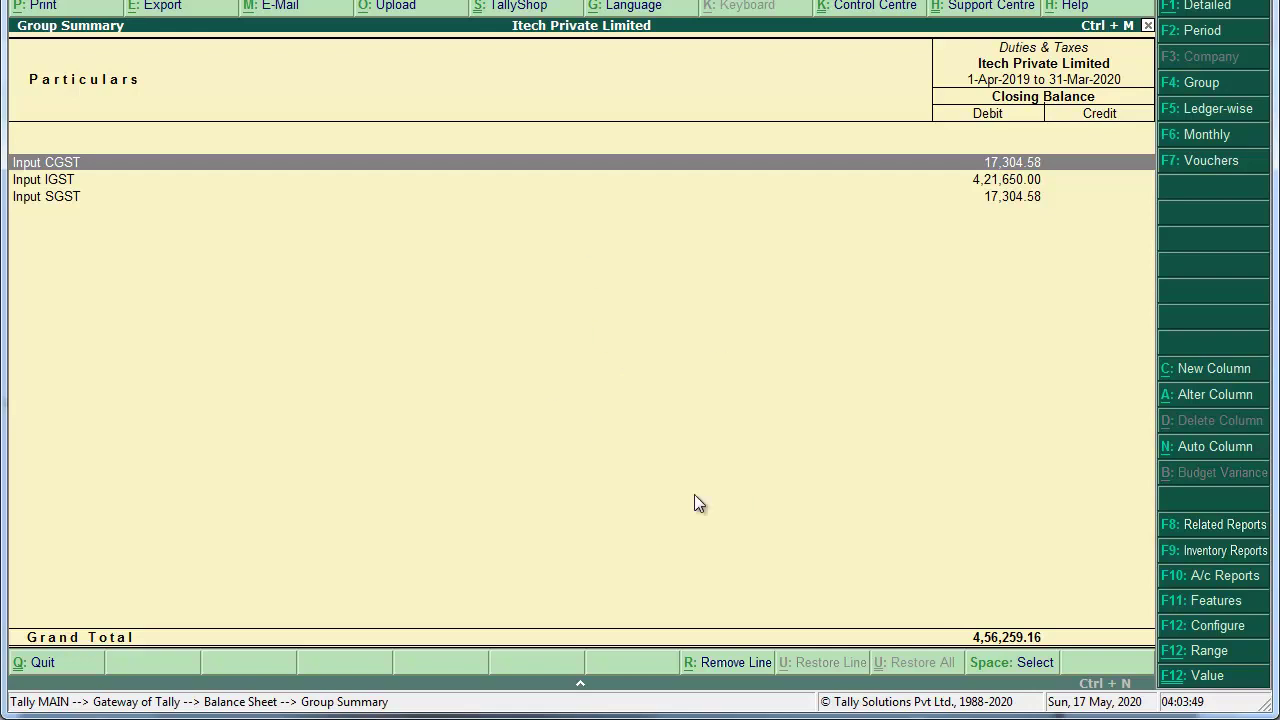
key(Escape)
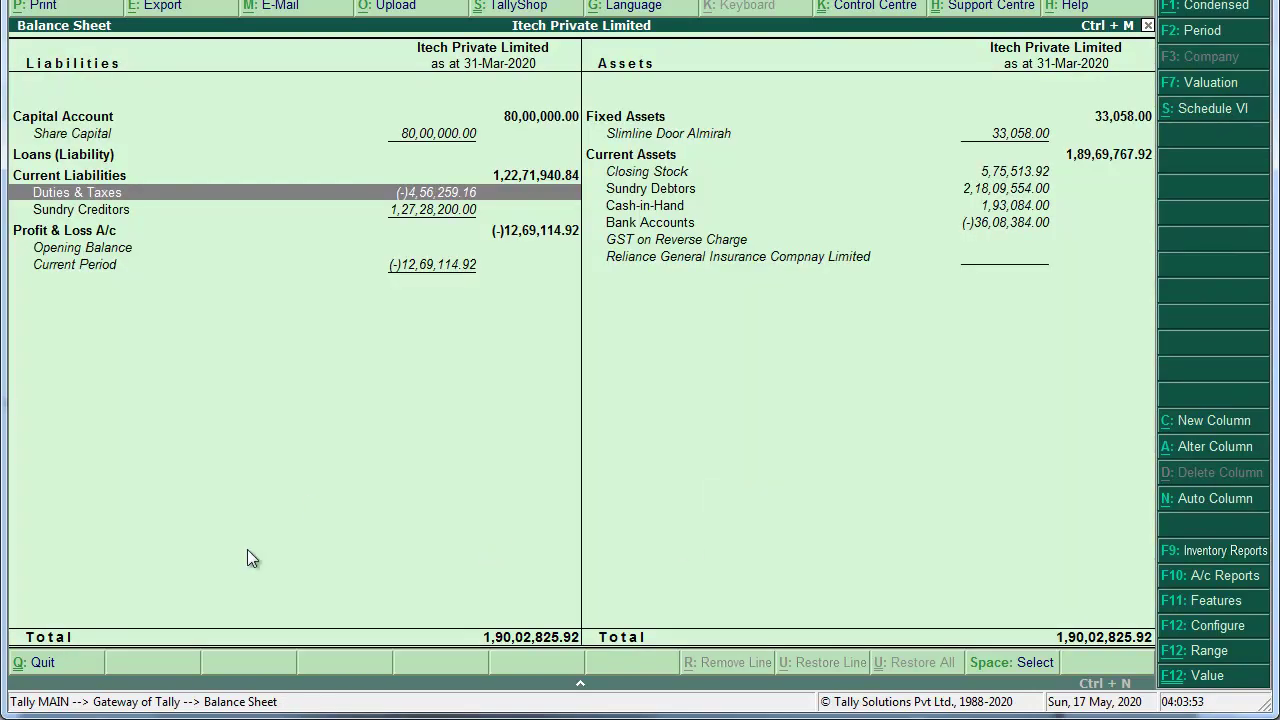
key(Escape)
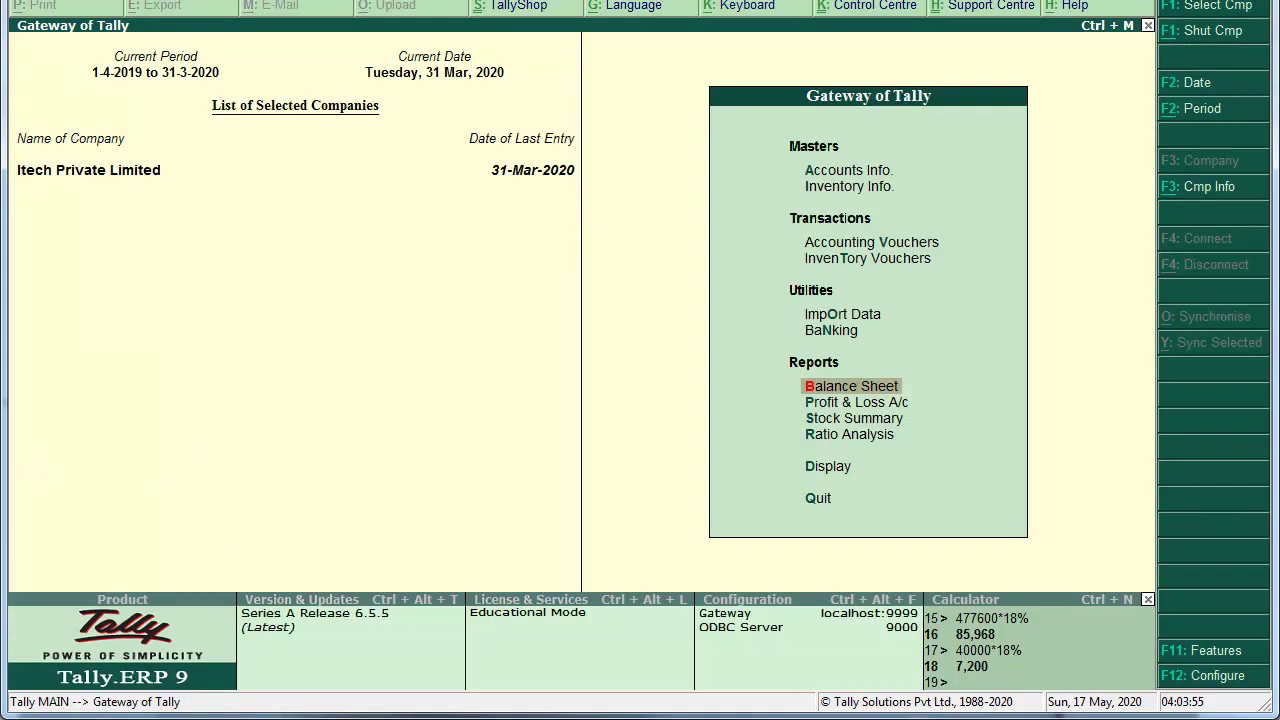
Step: View the 2019-20 Profit & Loss A/c: Gross Loss 9,05,389.86, Nett Loss 12,69,114.92
key(Down)
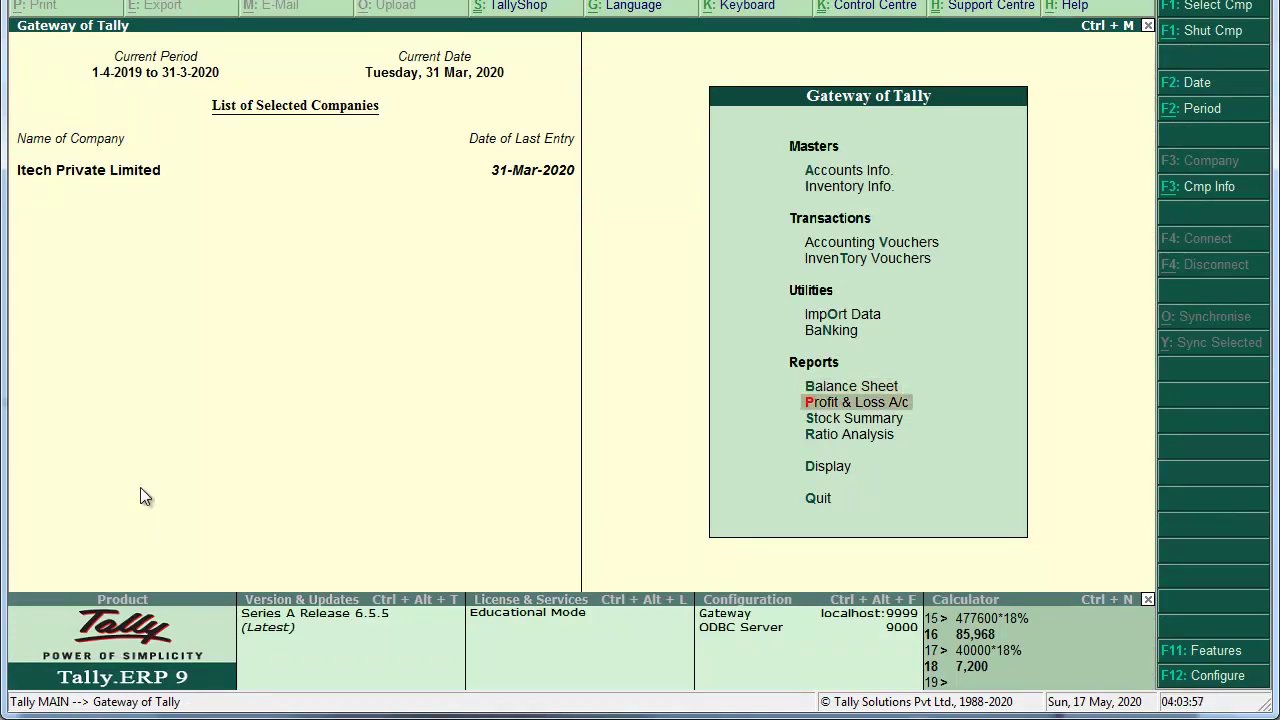
key(Return)
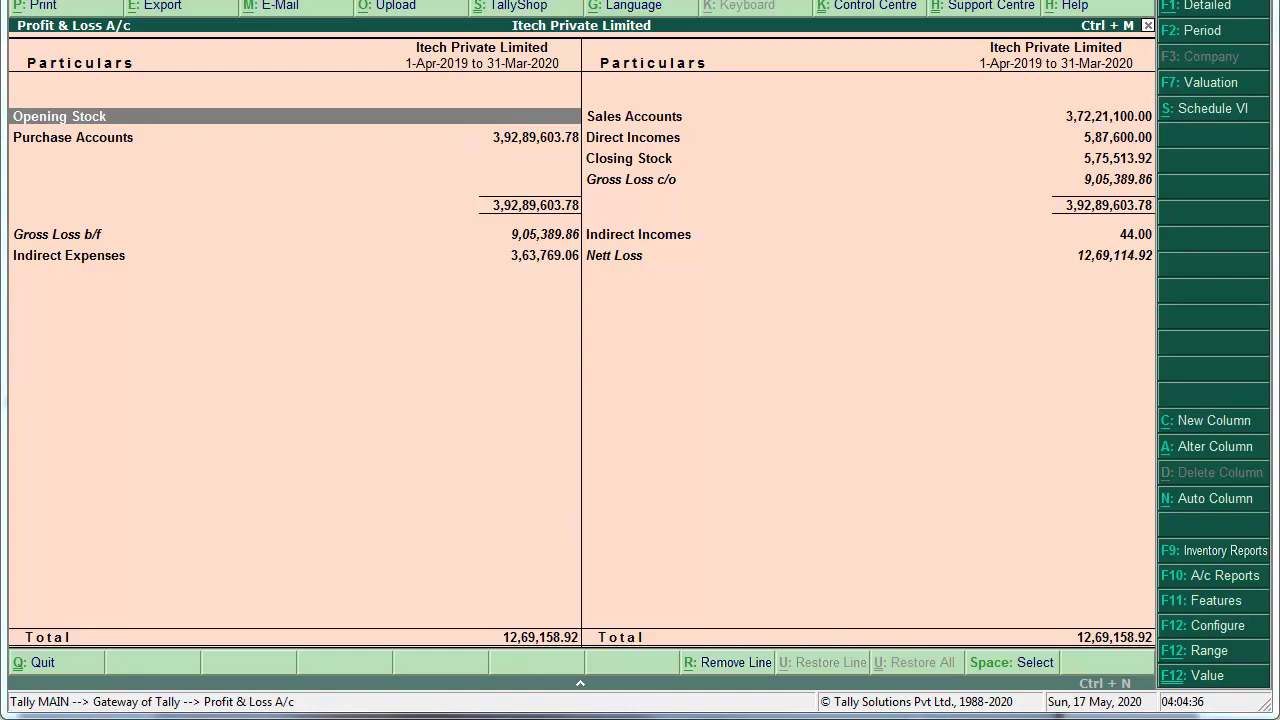
click(500, 717)
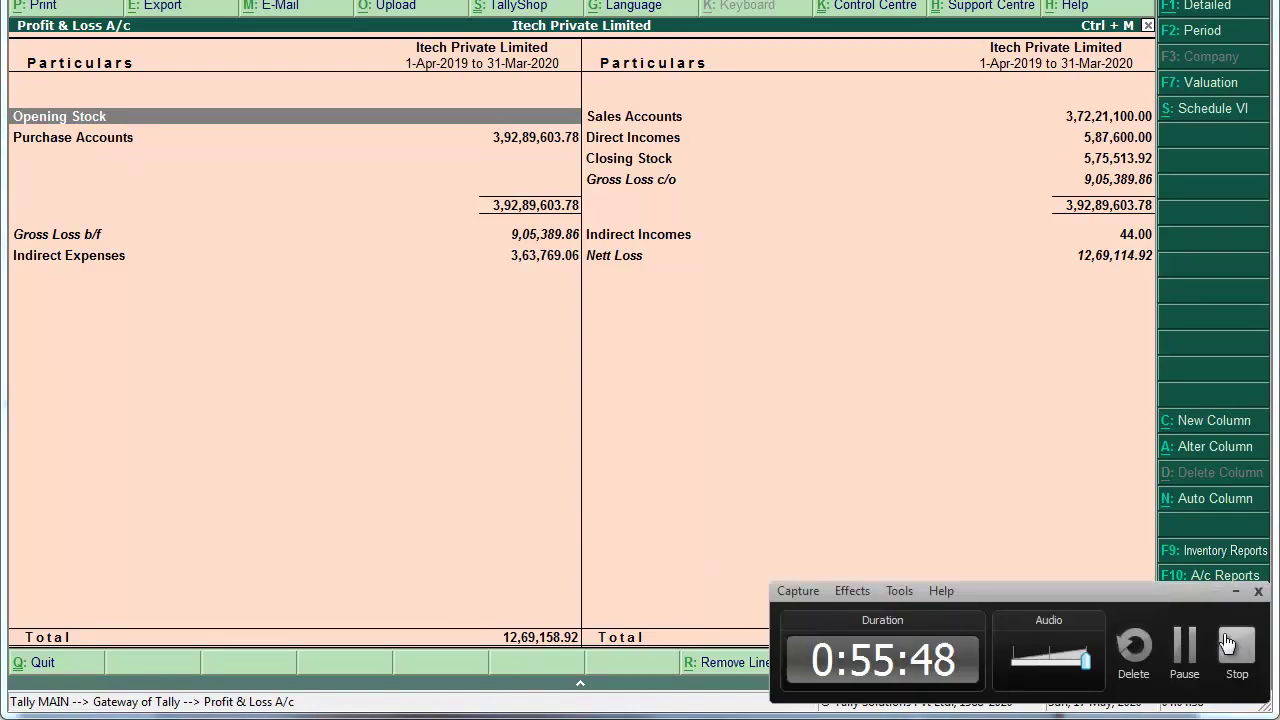